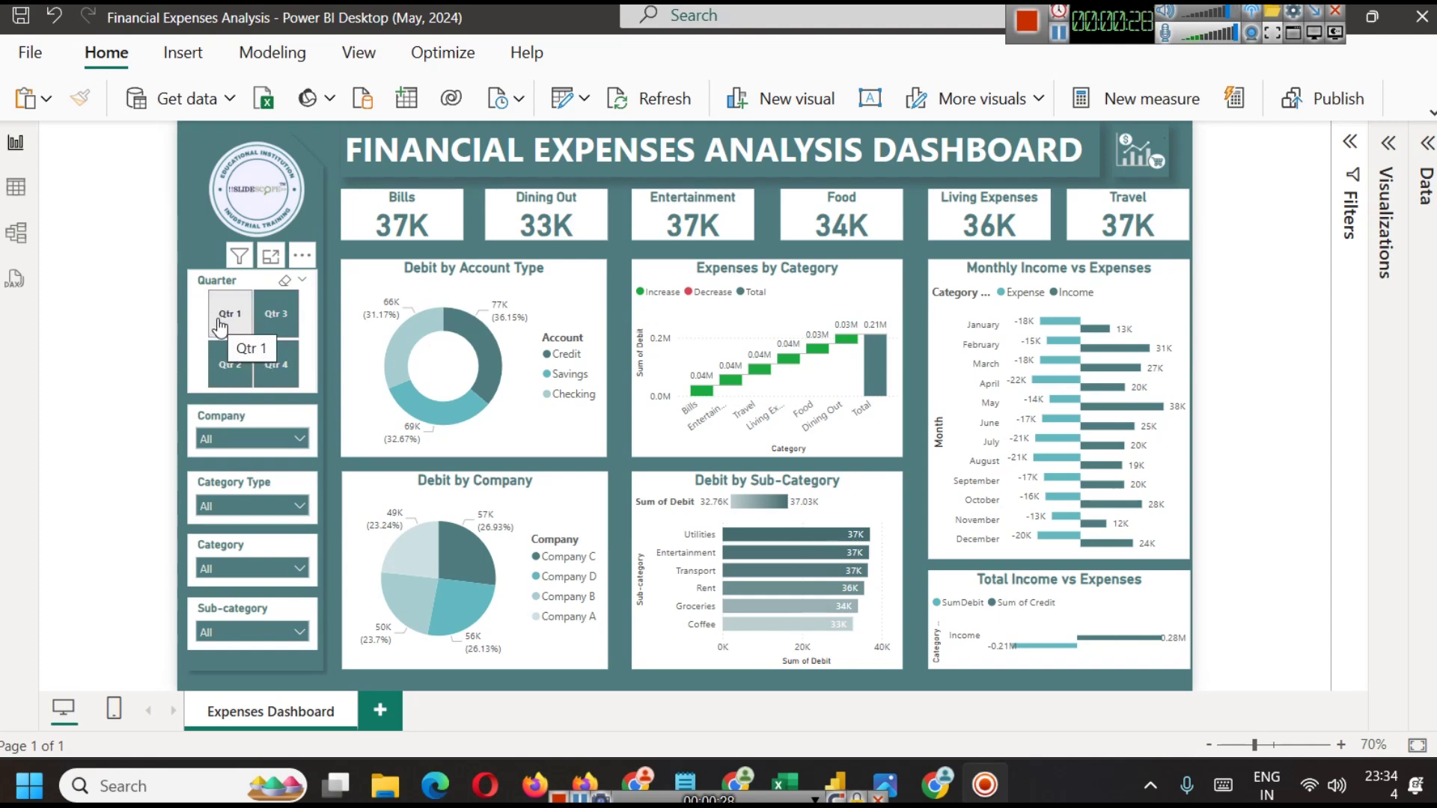
Filter the expenses dashboard to Qtr 1 and Company C
click(219, 327)
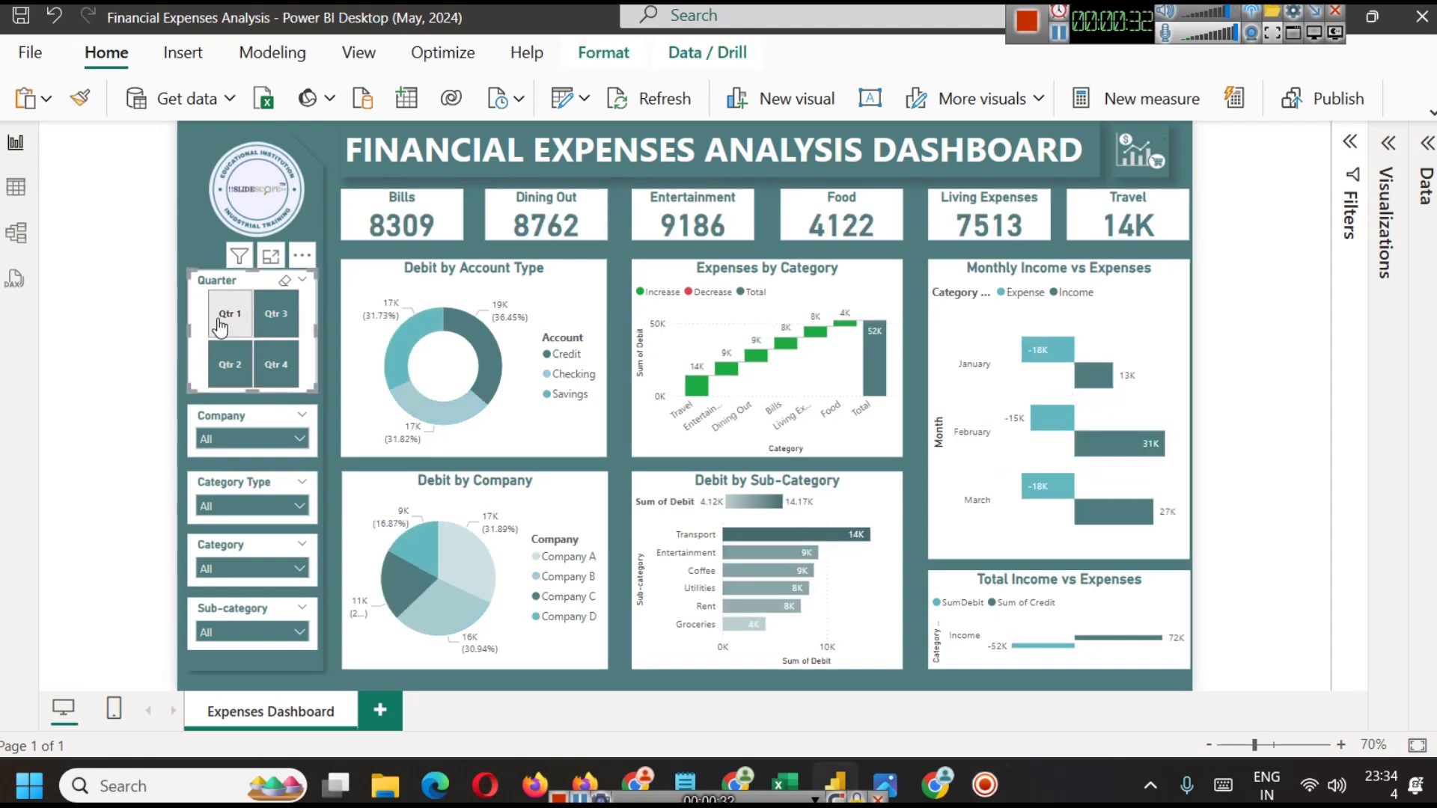
click(240, 440)
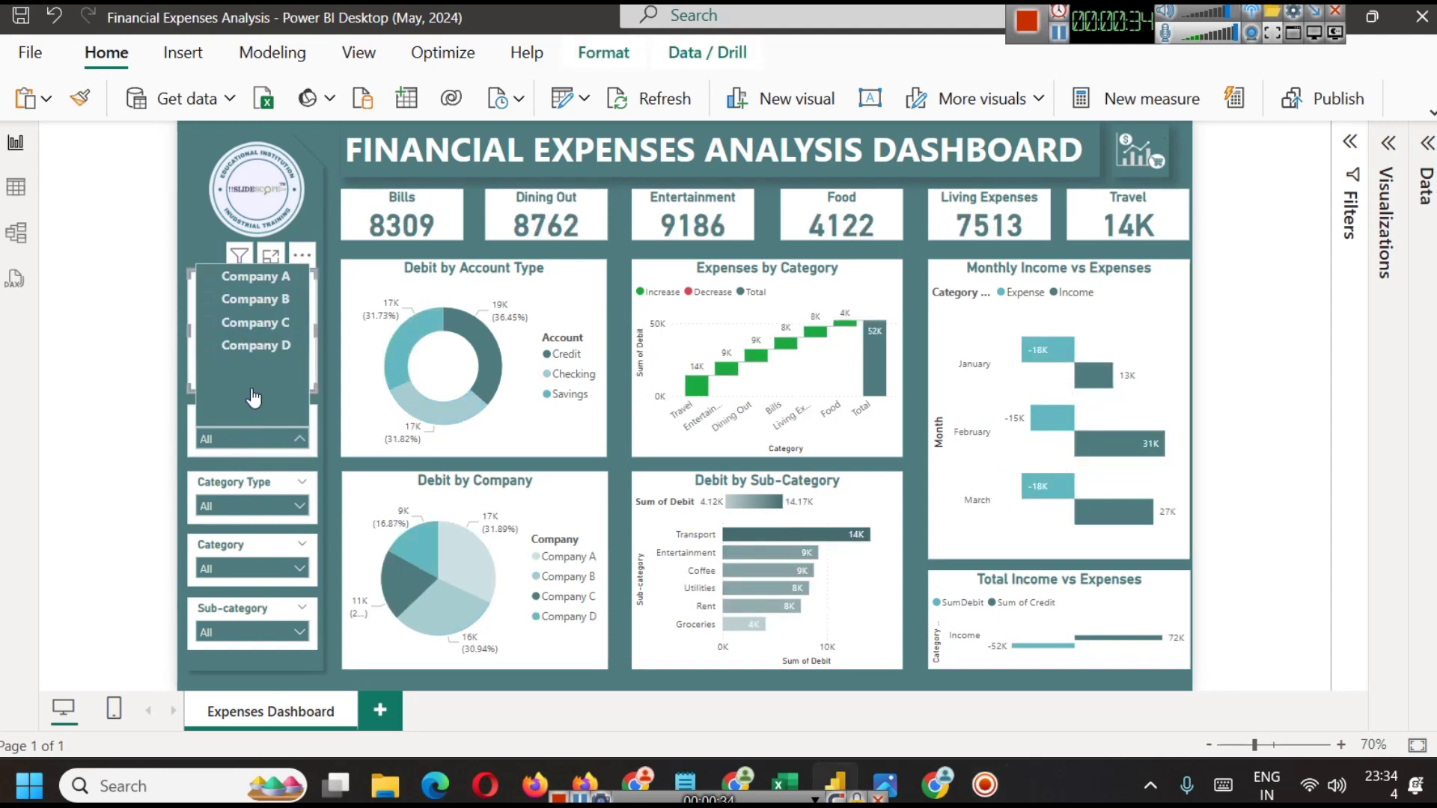
click(252, 323)
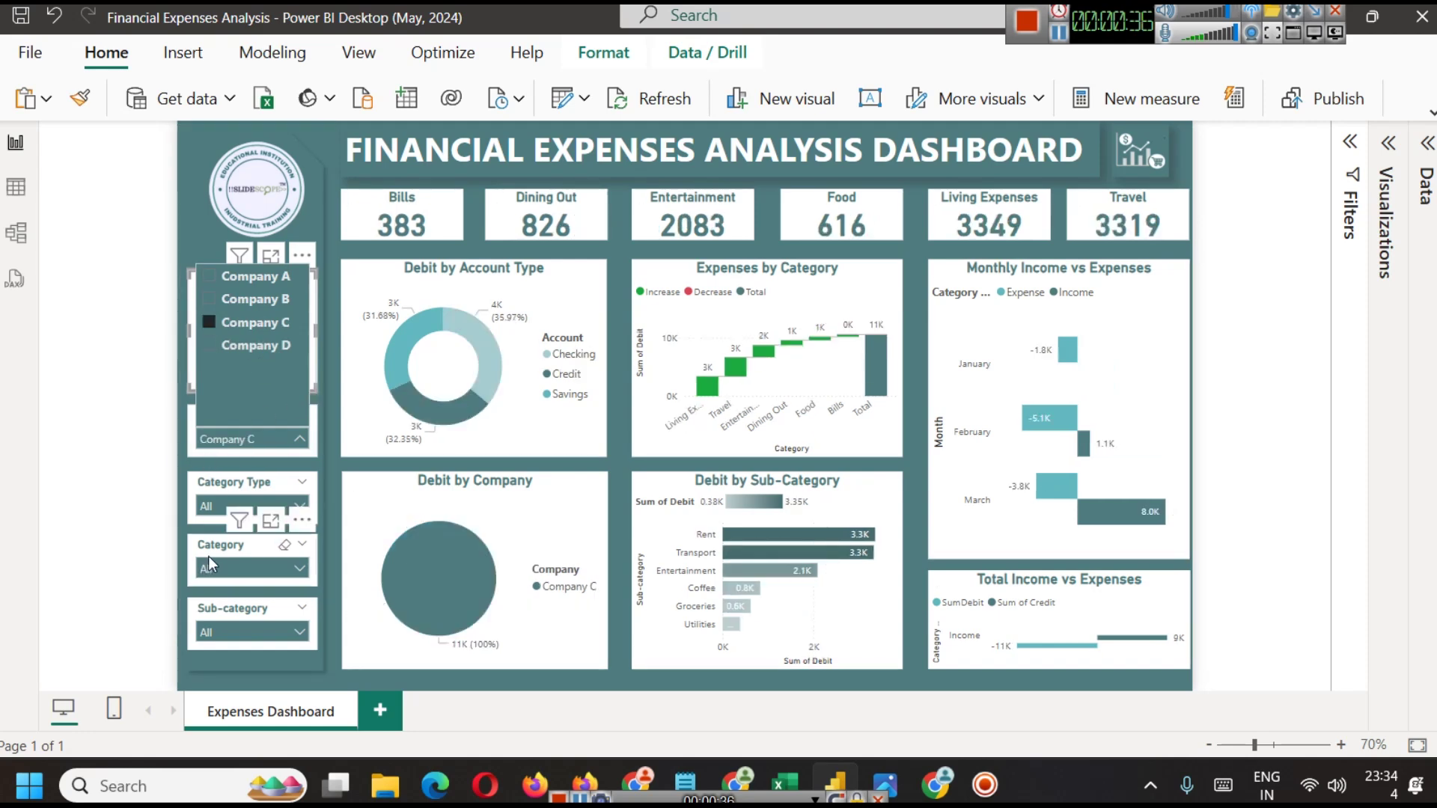
Filter the dashboard further to the Income category type and the Salary sub-category
click(222, 510)
click(222, 510)
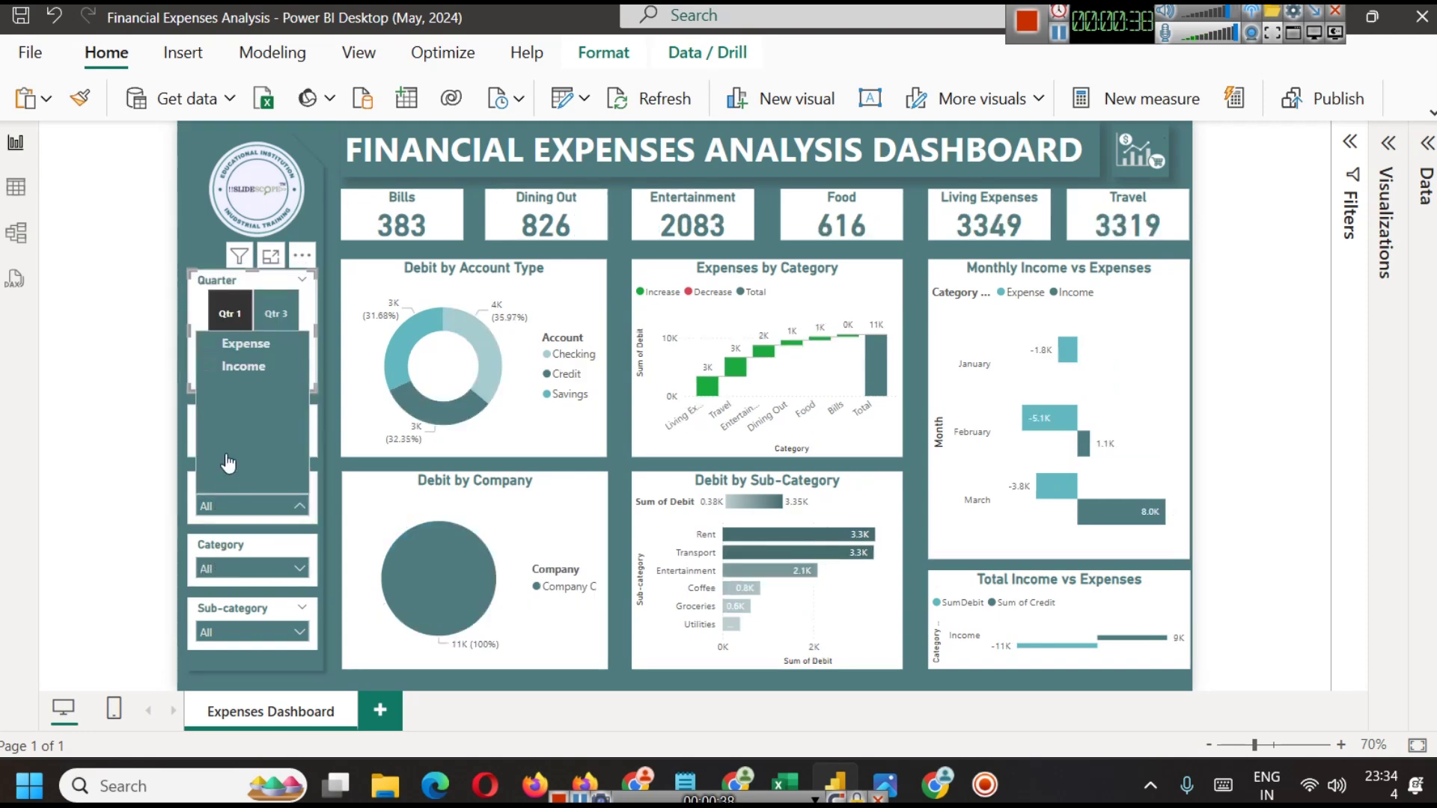
click(237, 367)
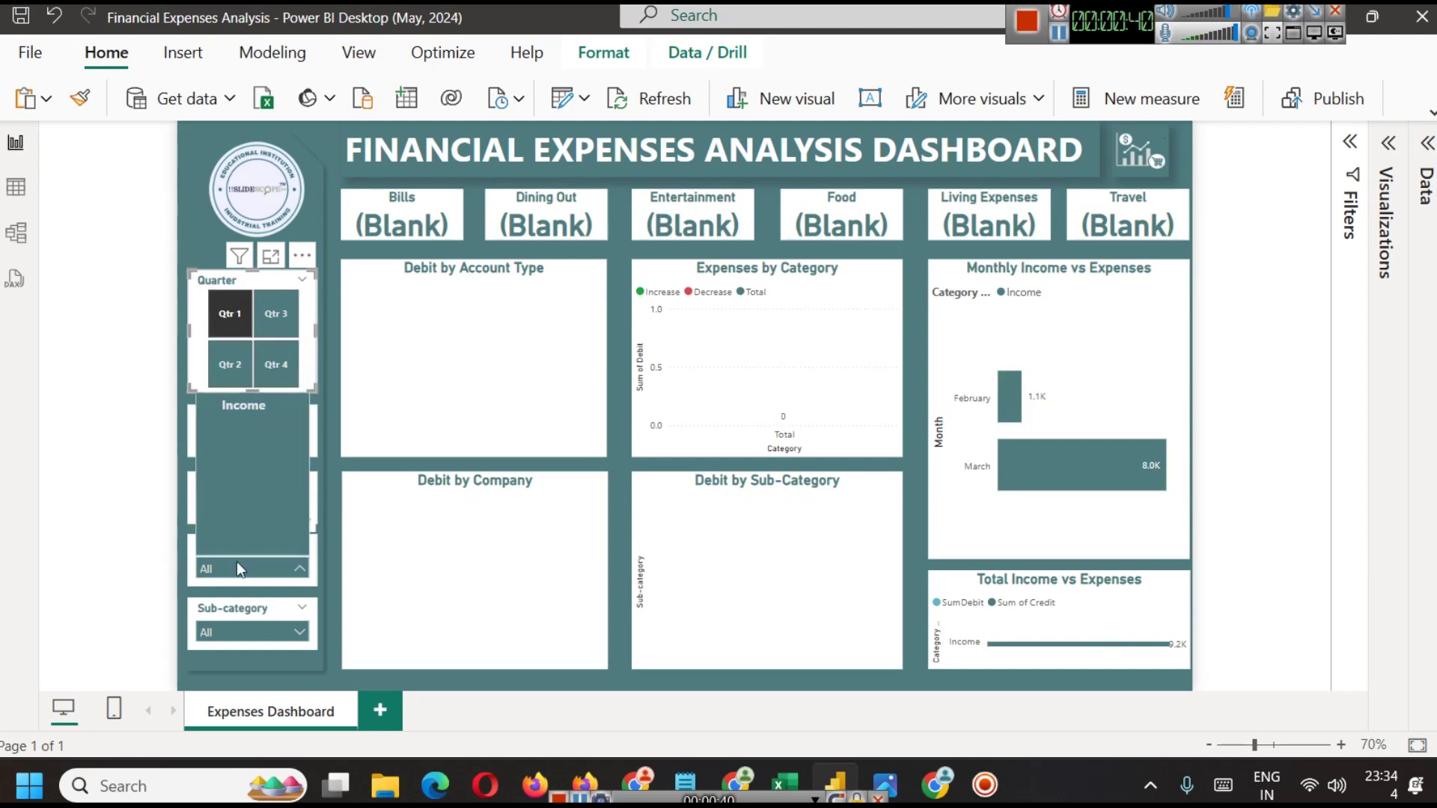
click(255, 633)
click(254, 632)
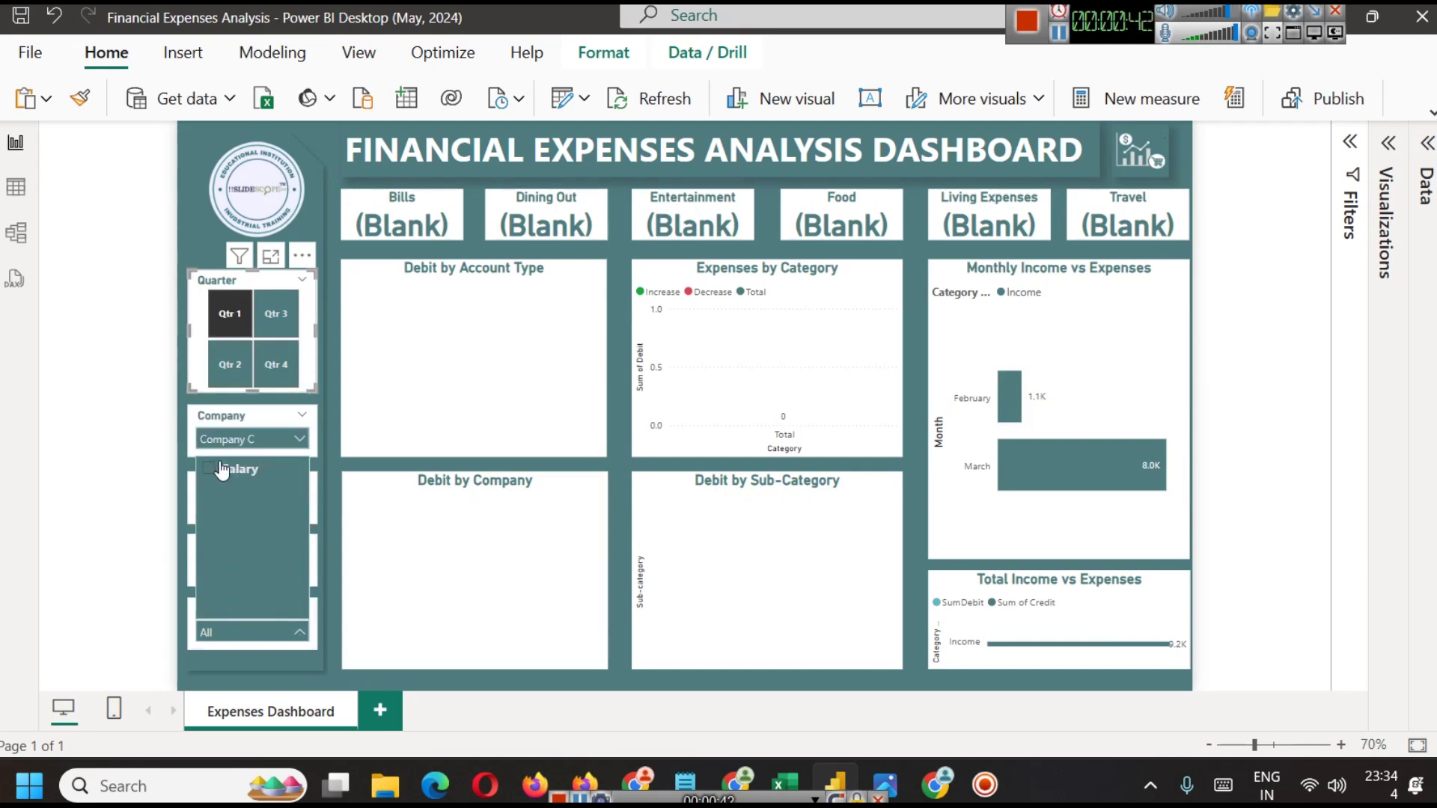
click(222, 469)
click(87, 497)
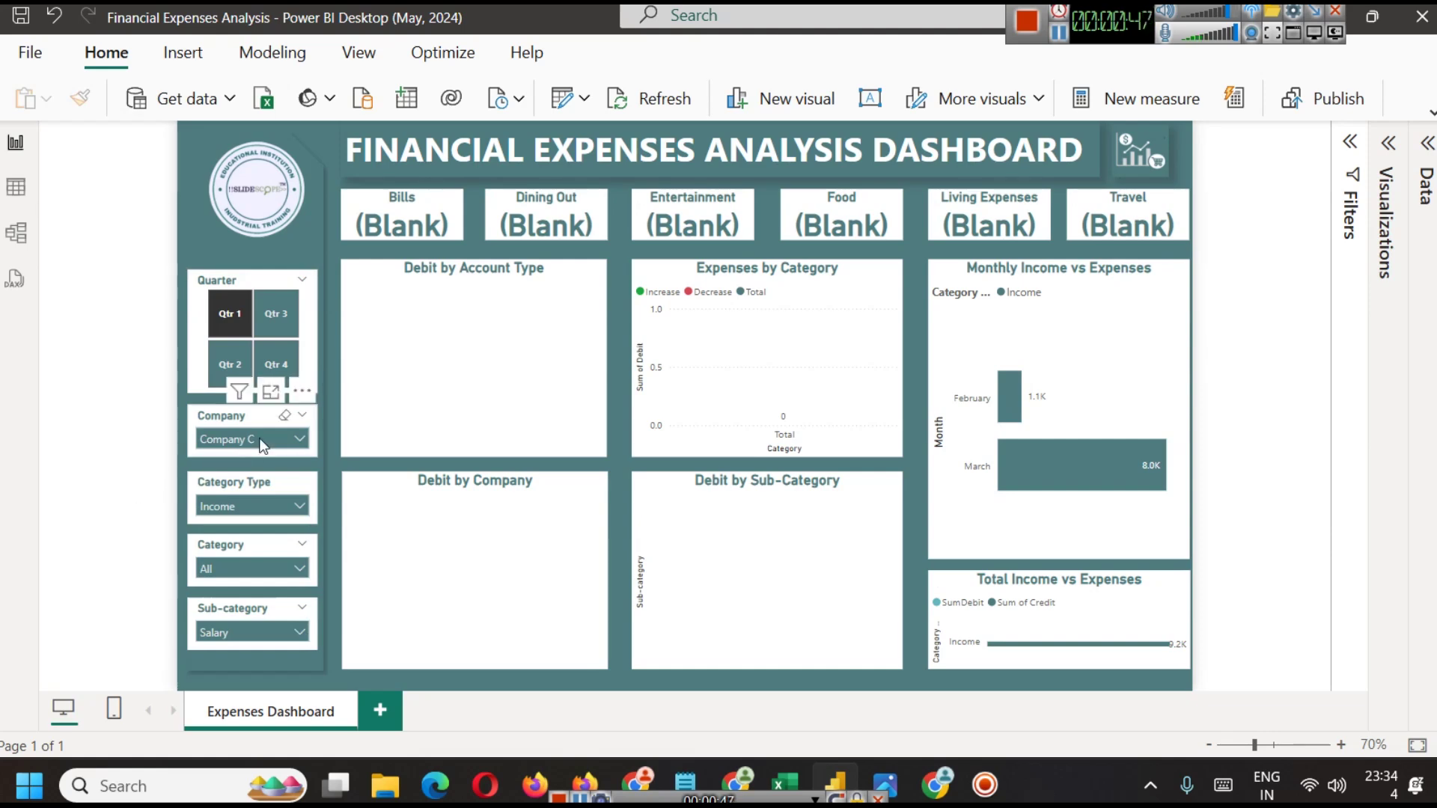
Clear the Company, Category Type, Sub-category and Quarter slicer selections
click(289, 416)
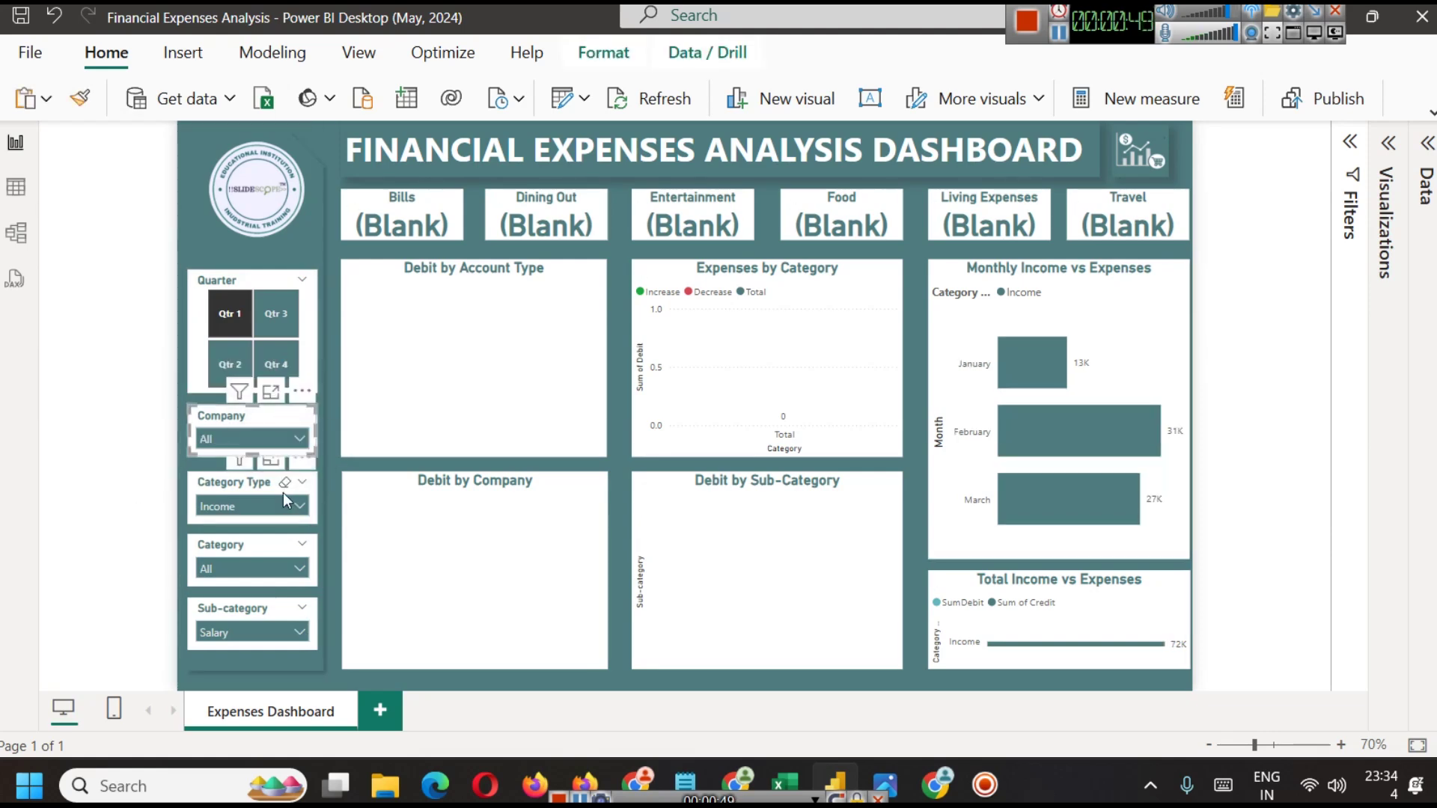
click(287, 481)
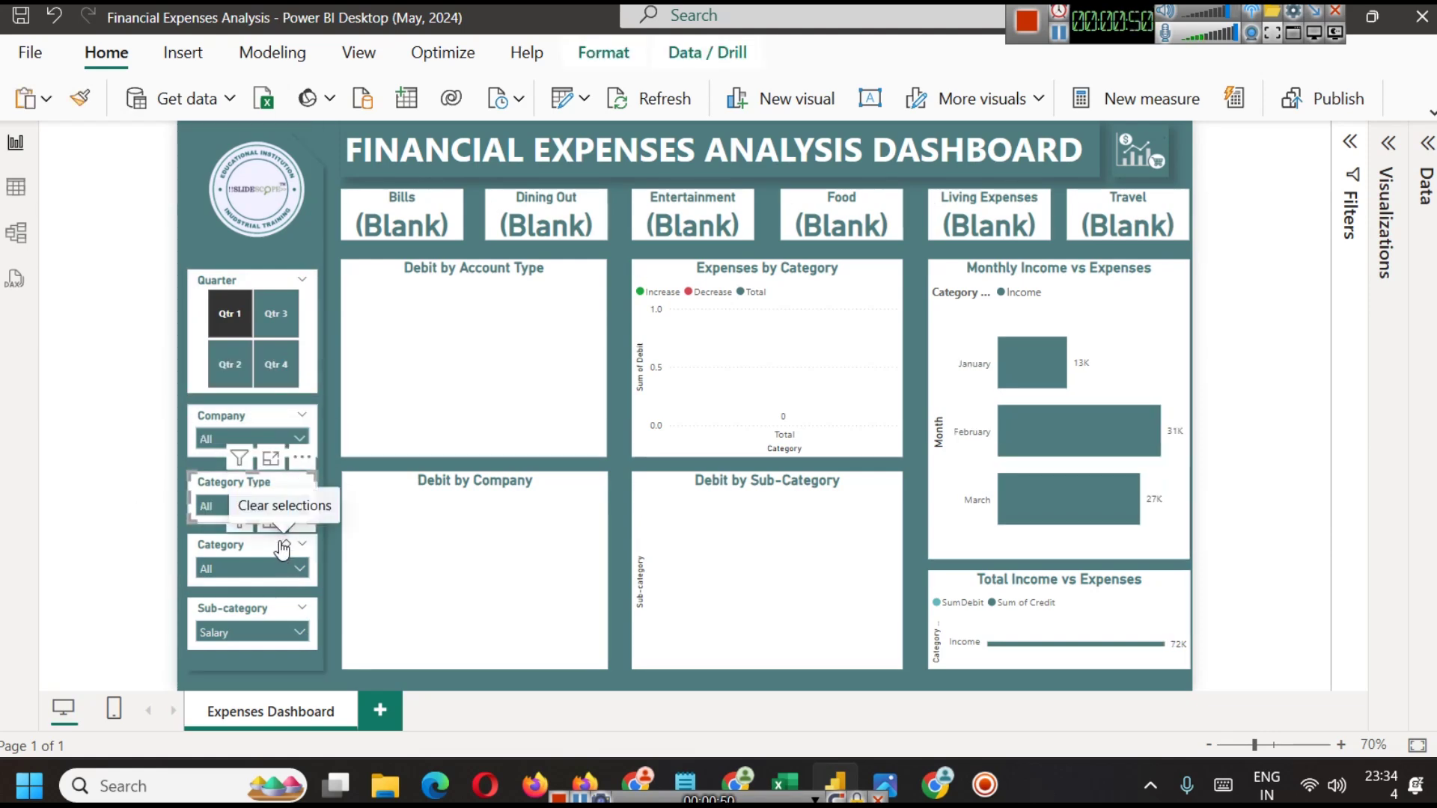
click(286, 608)
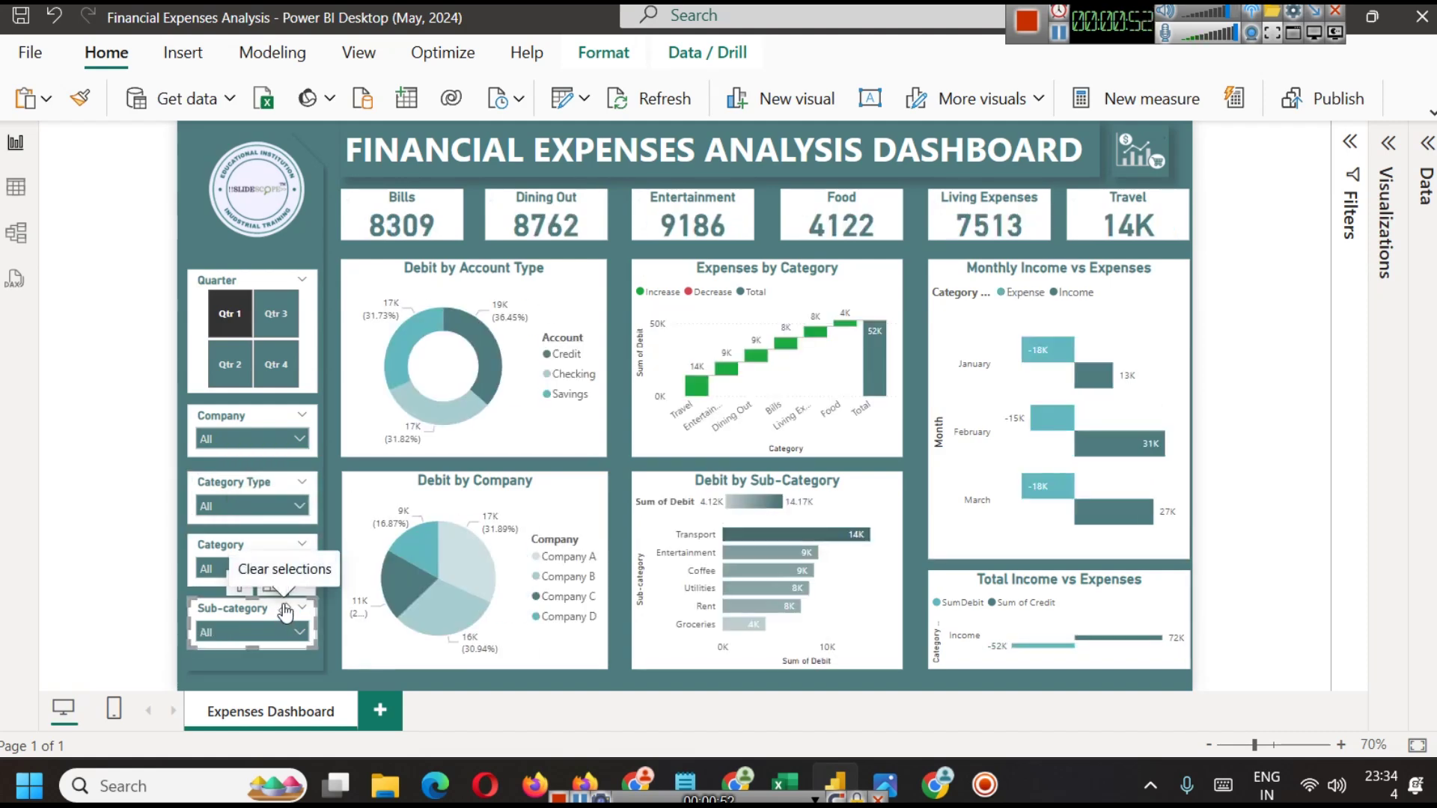
click(284, 282)
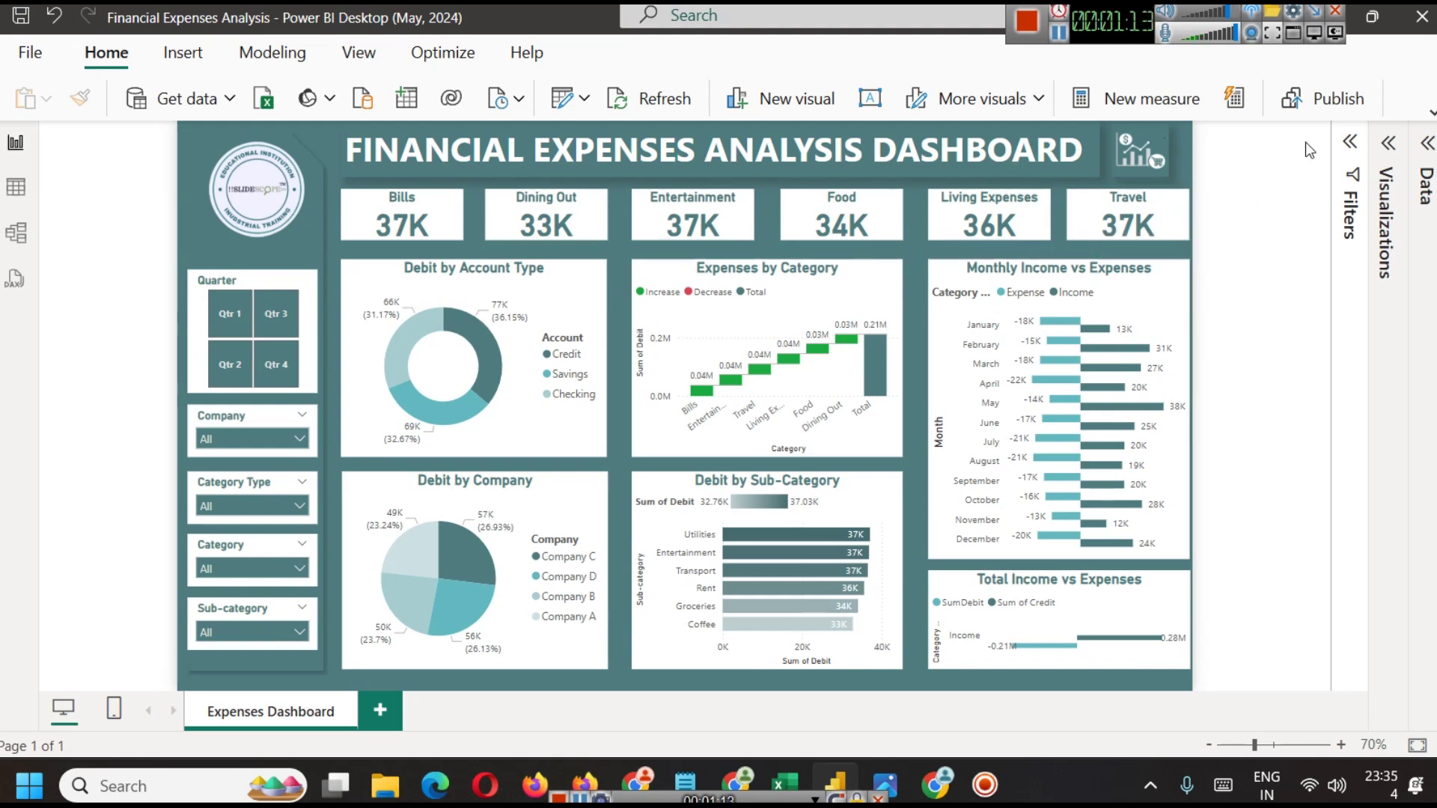
Show the report's data fields and select the SumDebit measure in Table1
click(1428, 143)
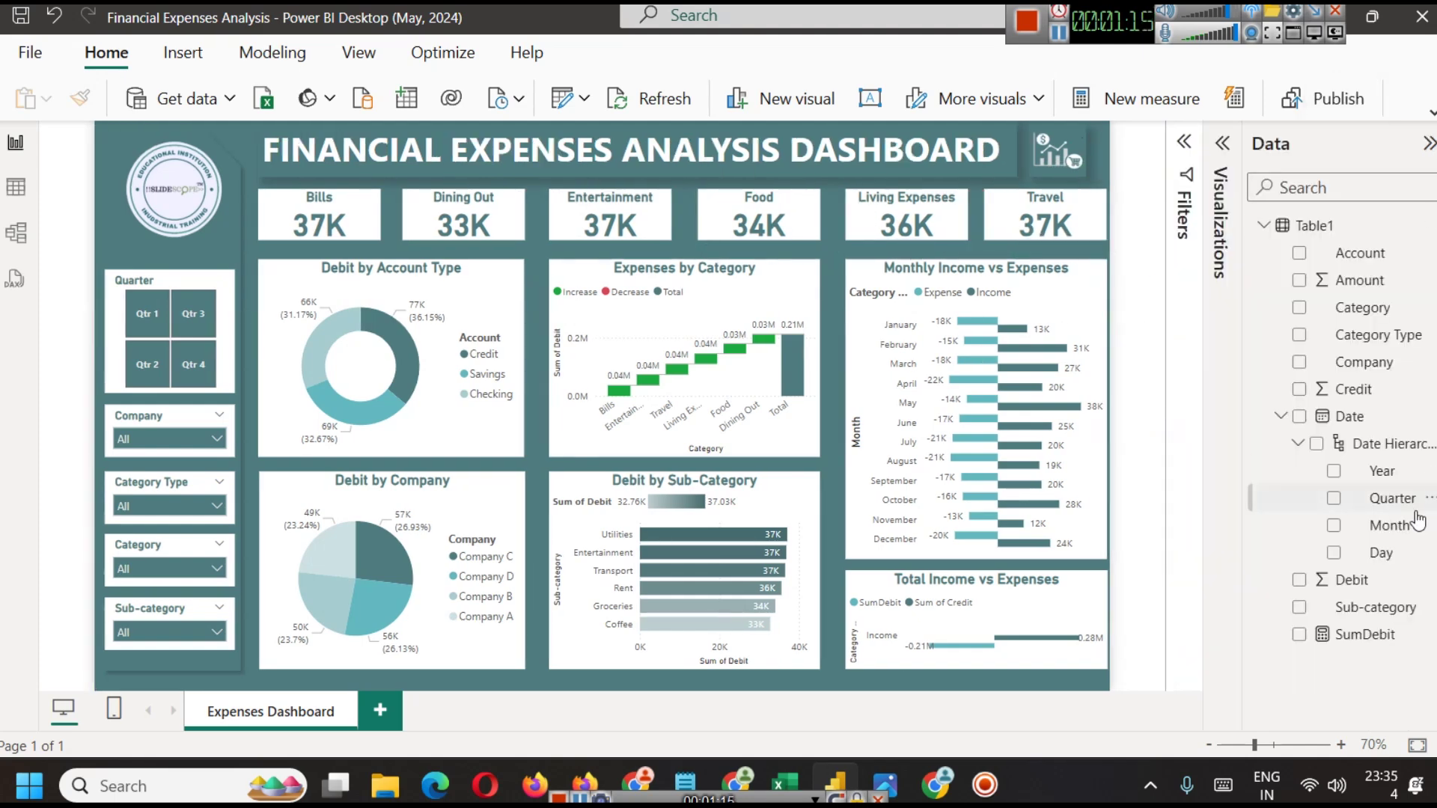
click(1349, 638)
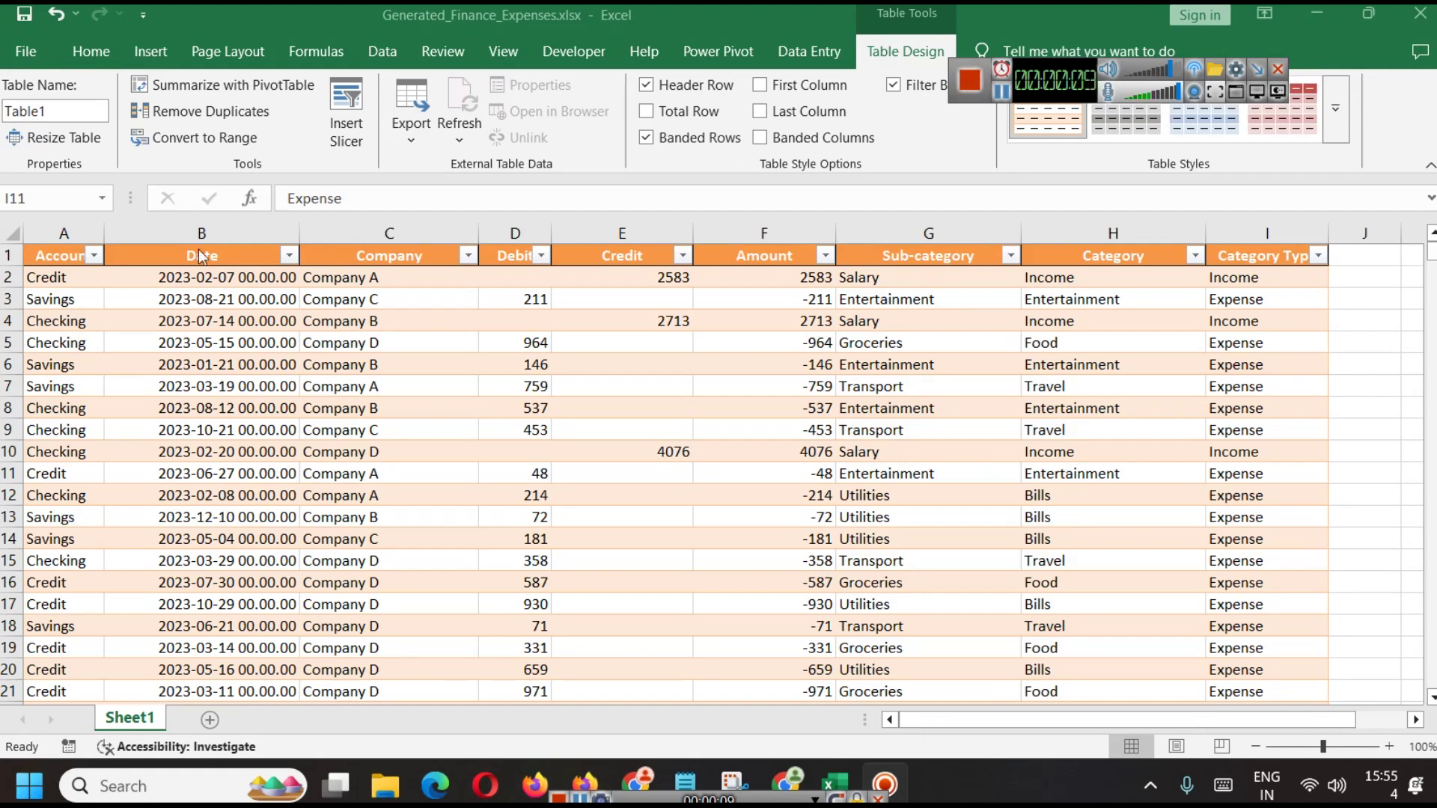
In the Generated_Finance_Expenses.xlsx workbook in Excel, widen the Account column to fit its full header
click(64, 229)
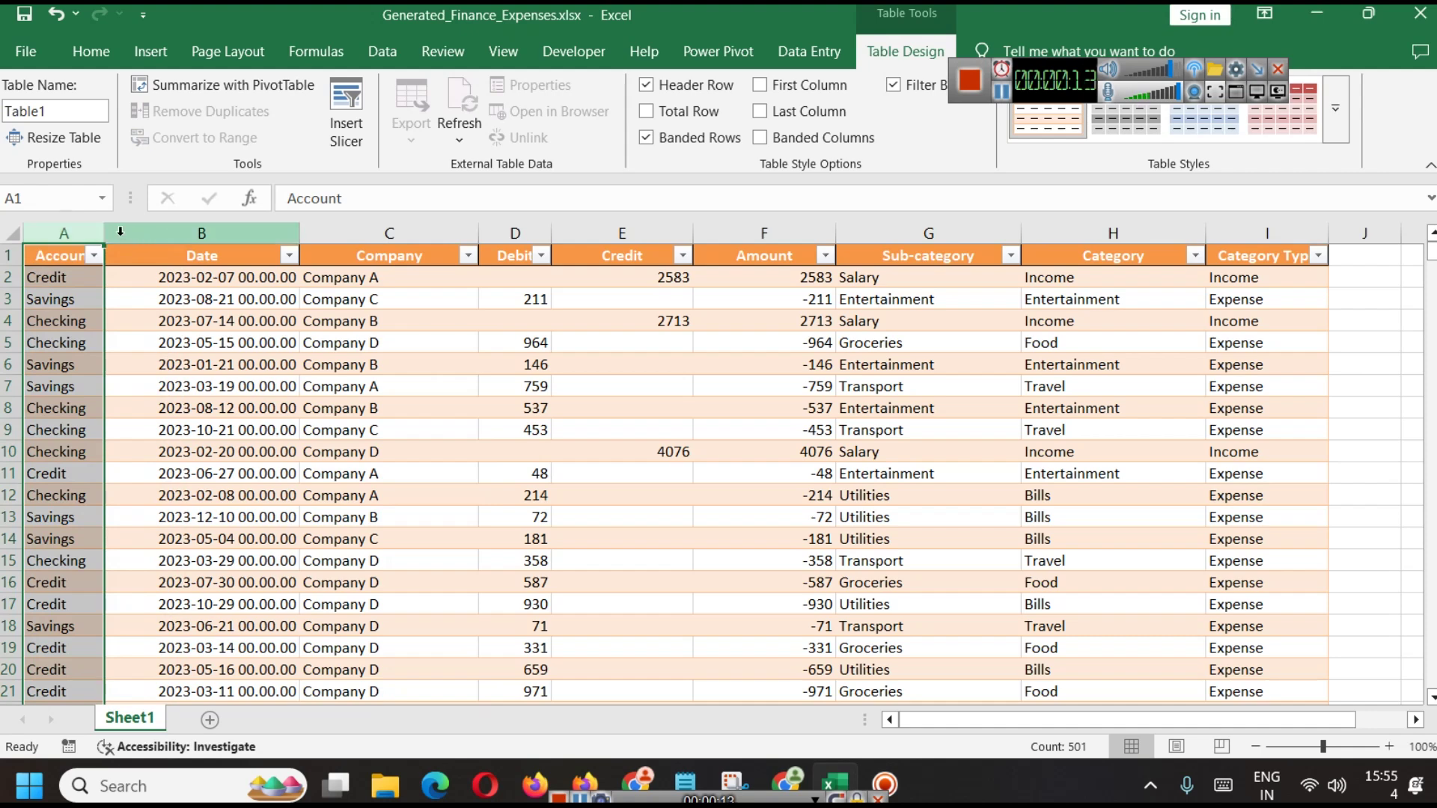
drag(104, 233, 128, 233)
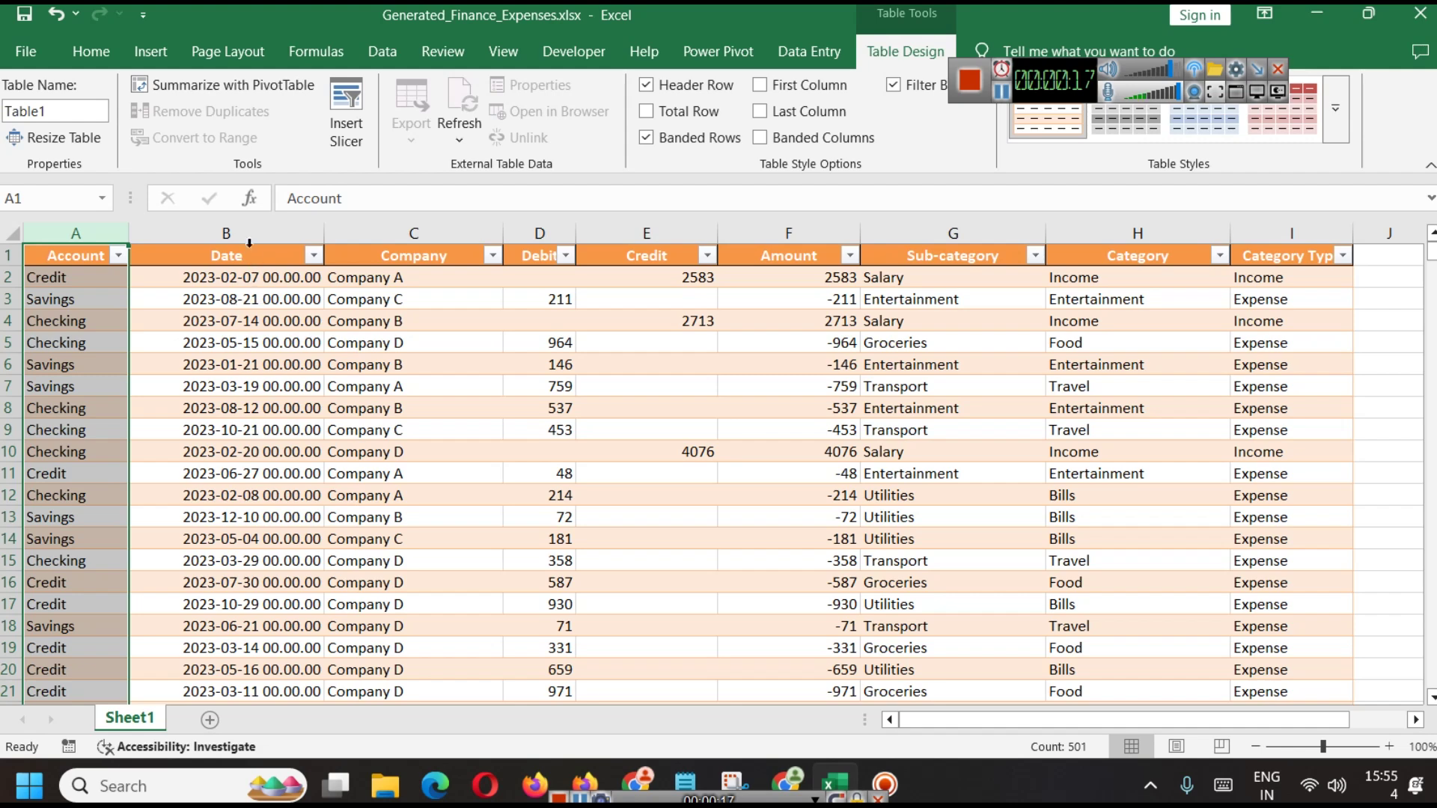
Examine the Date and Company columns and the values offered by the Company filter, without applying it
click(240, 224)
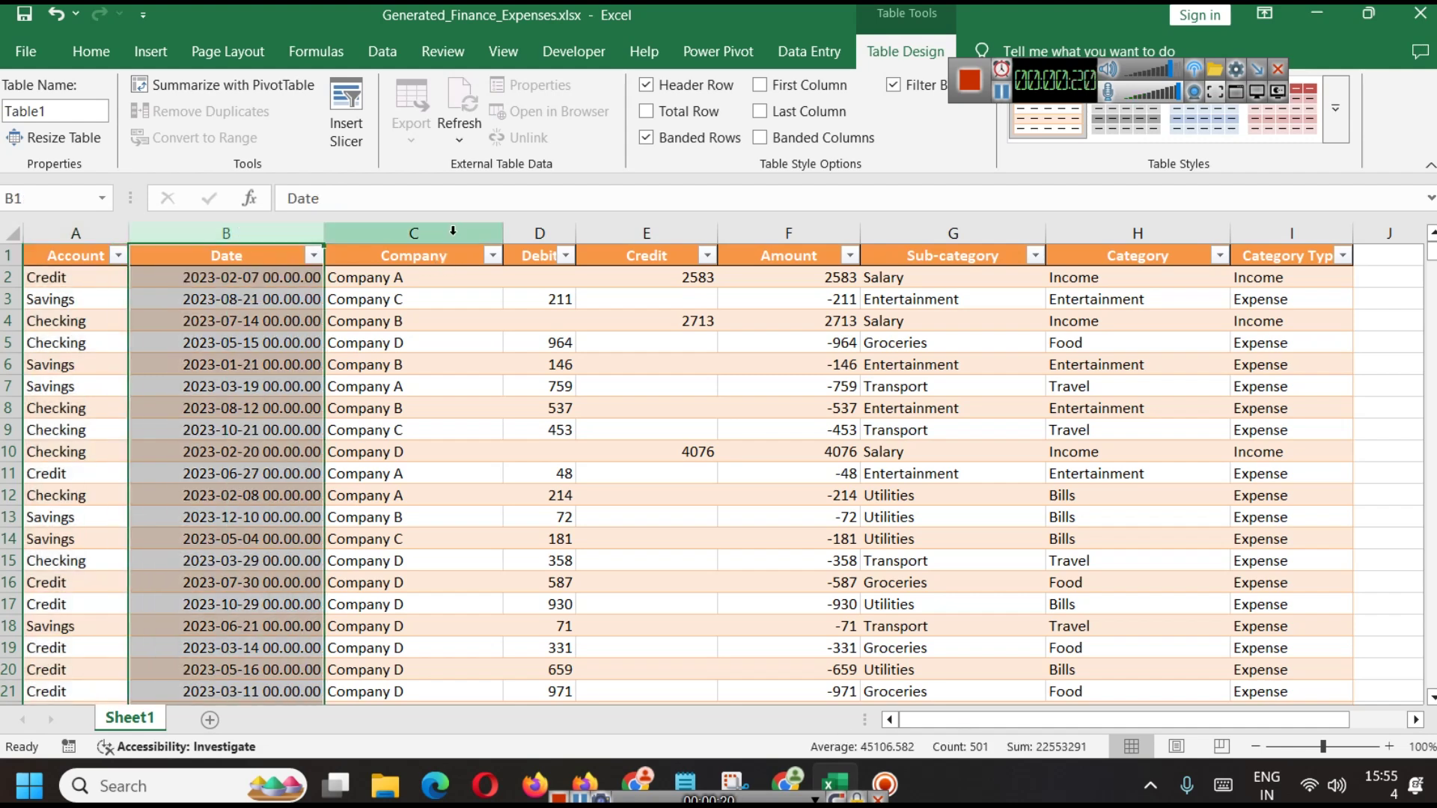
click(450, 232)
click(494, 257)
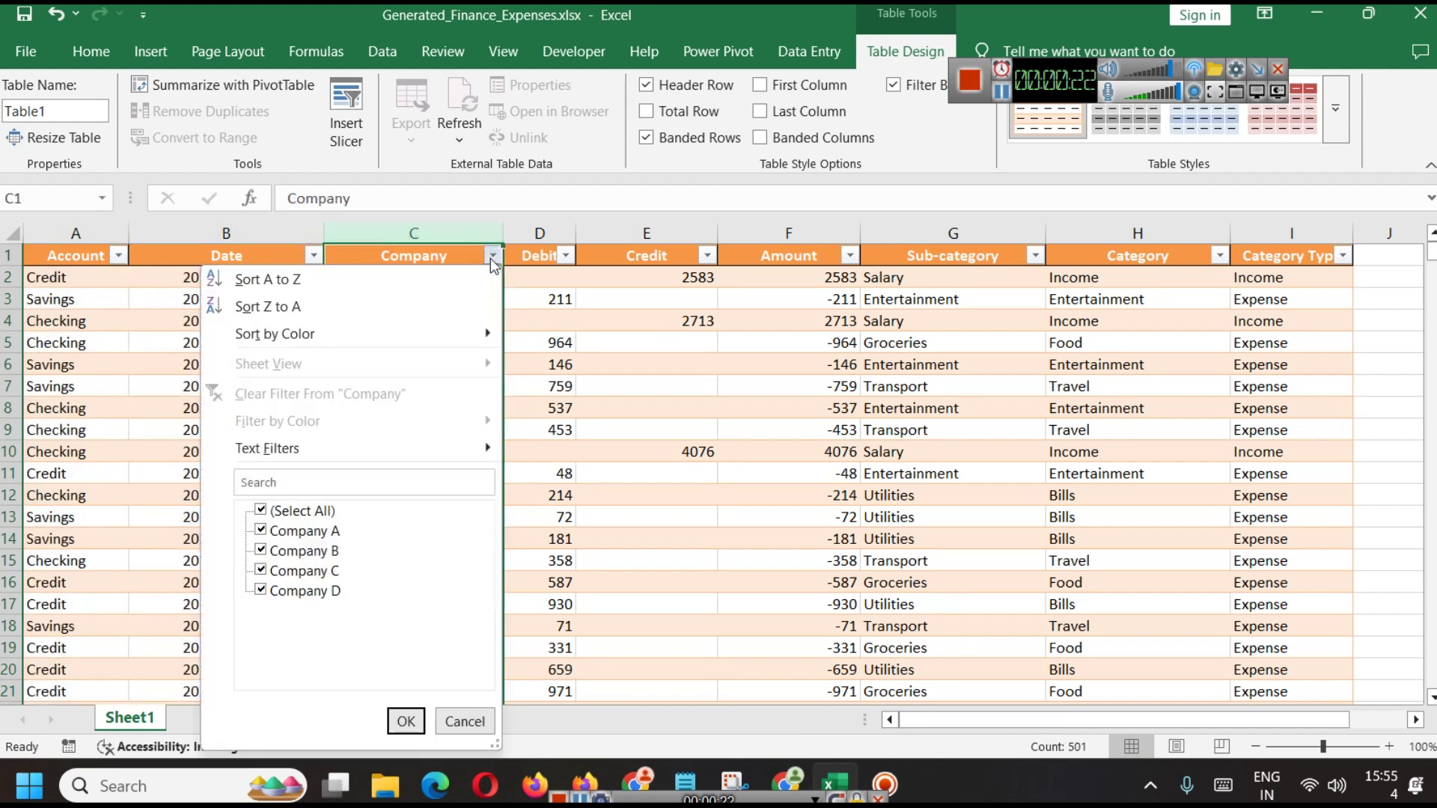
click(464, 721)
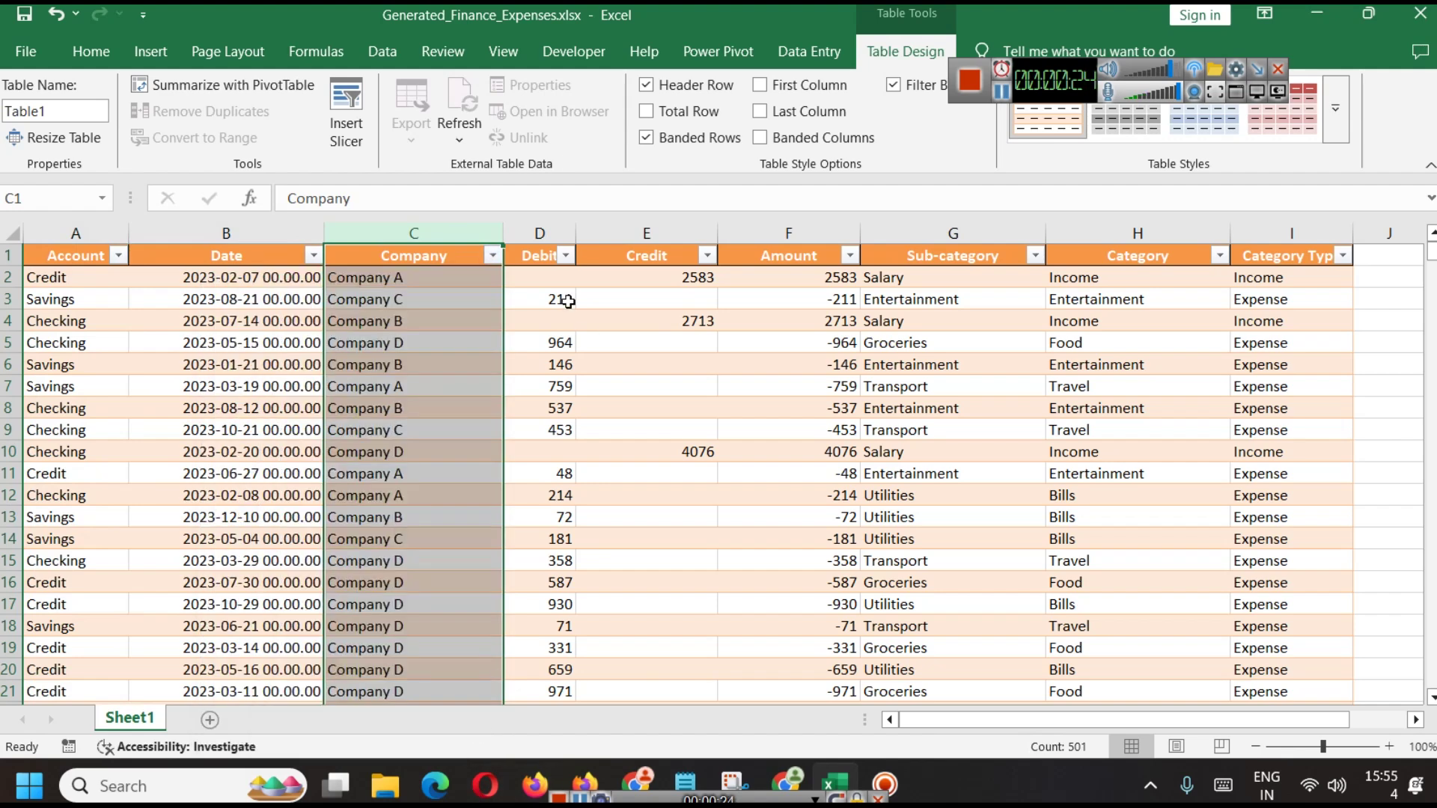
Widen the Debit column to fit its full header
click(558, 233)
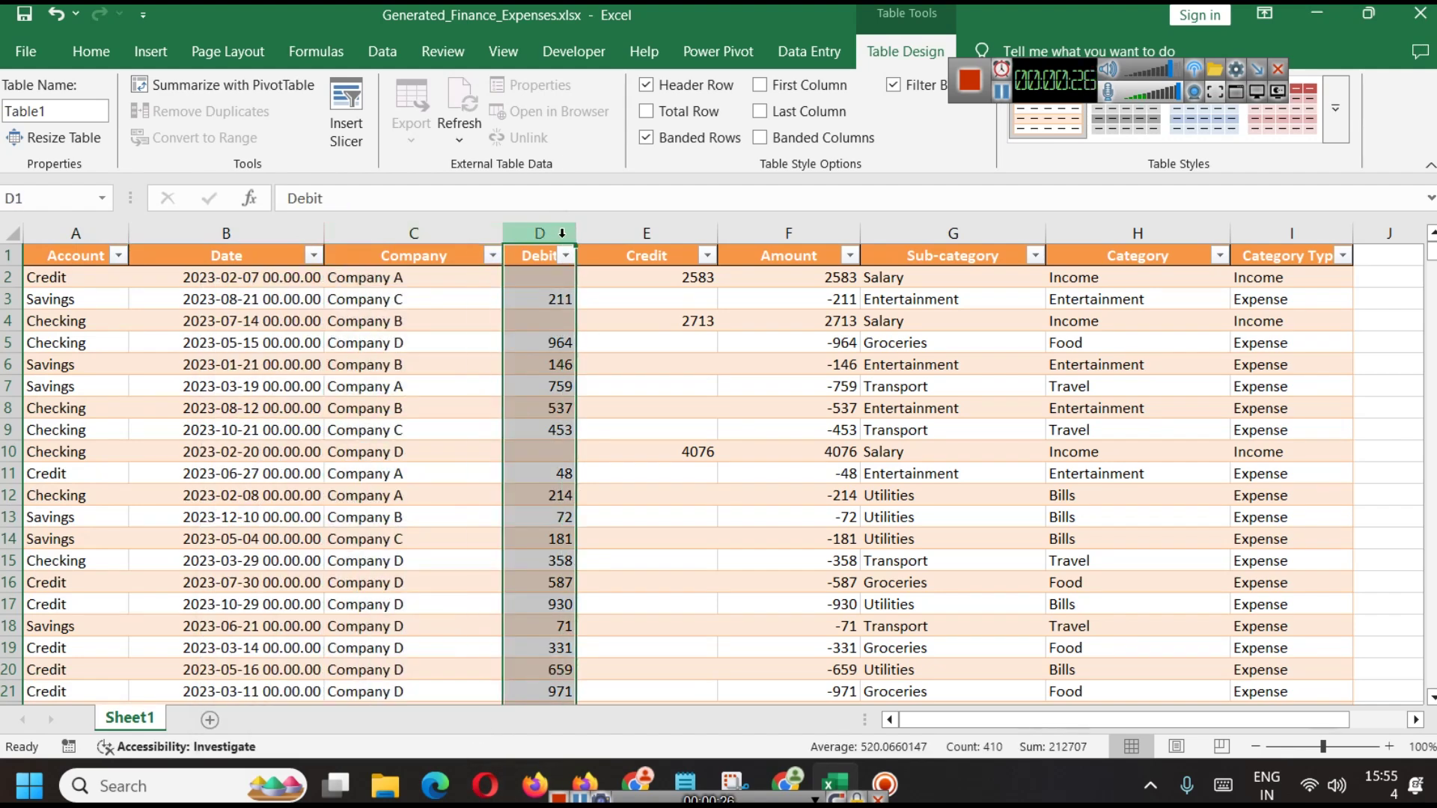
mouse_move(575, 233)
mouse_down()
mouse_move(634, 232)
mouse_move(598, 233)
mouse_up()
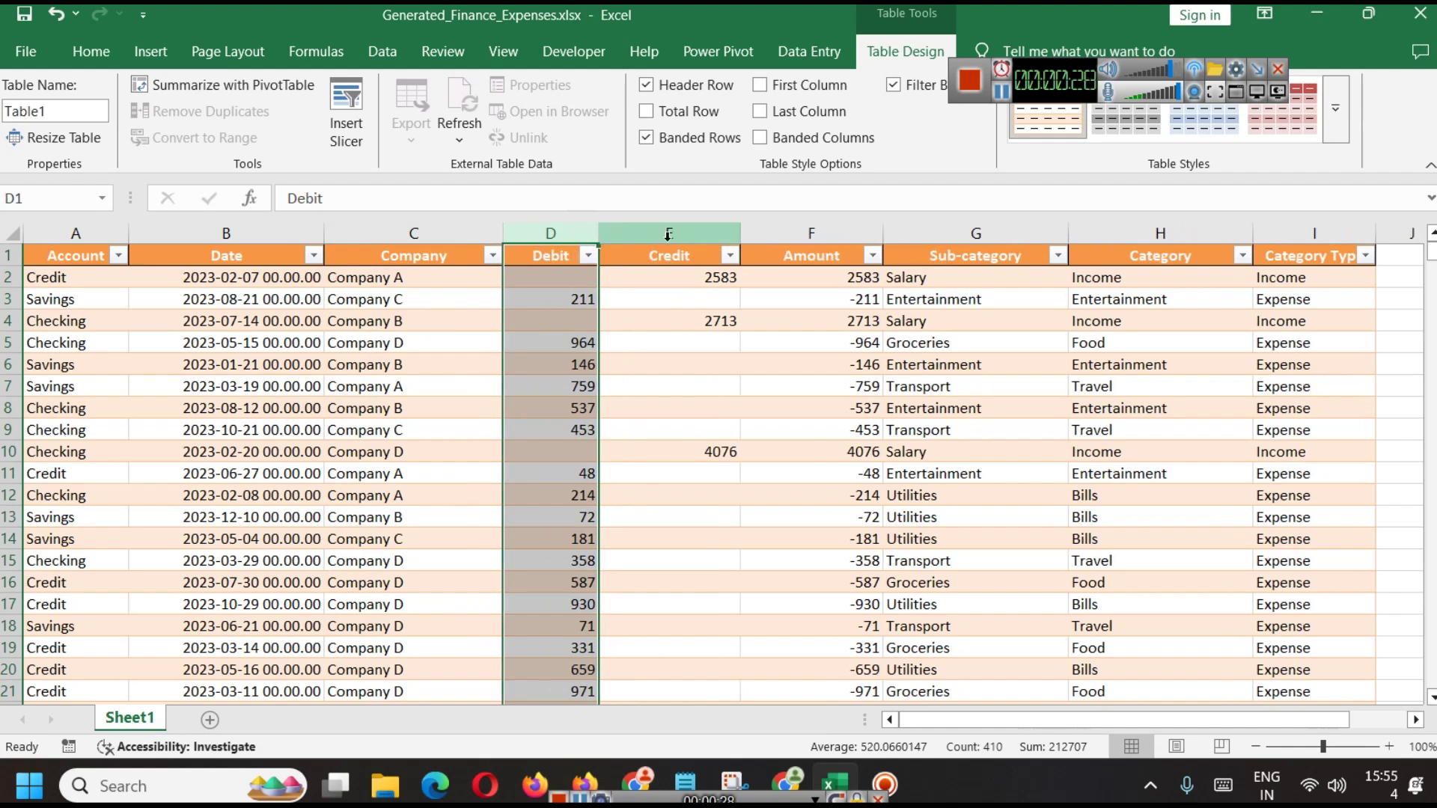
Examine the Credit, Amount, Sub-category, Category and Category Type columns one after another
click(668, 233)
click(848, 231)
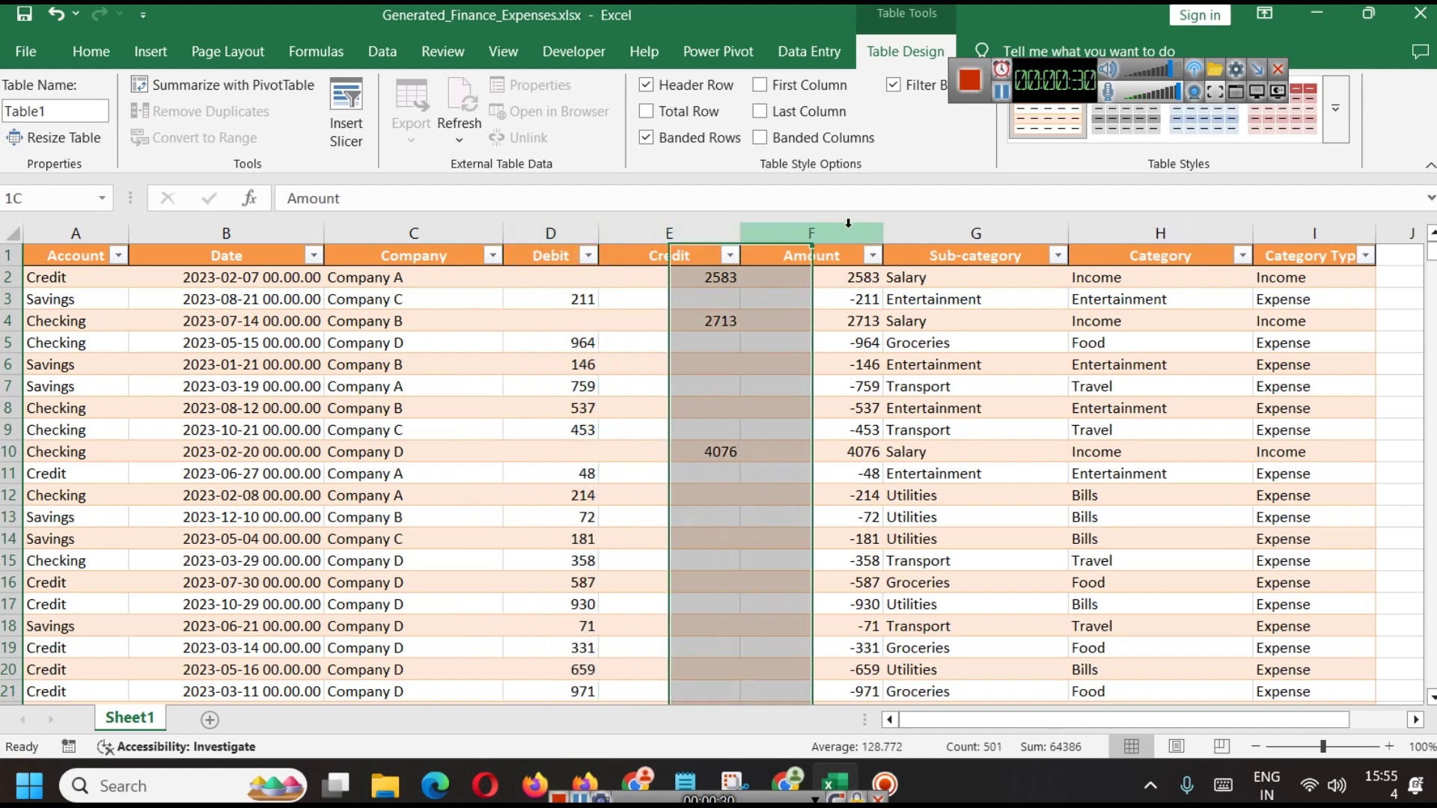
click(982, 234)
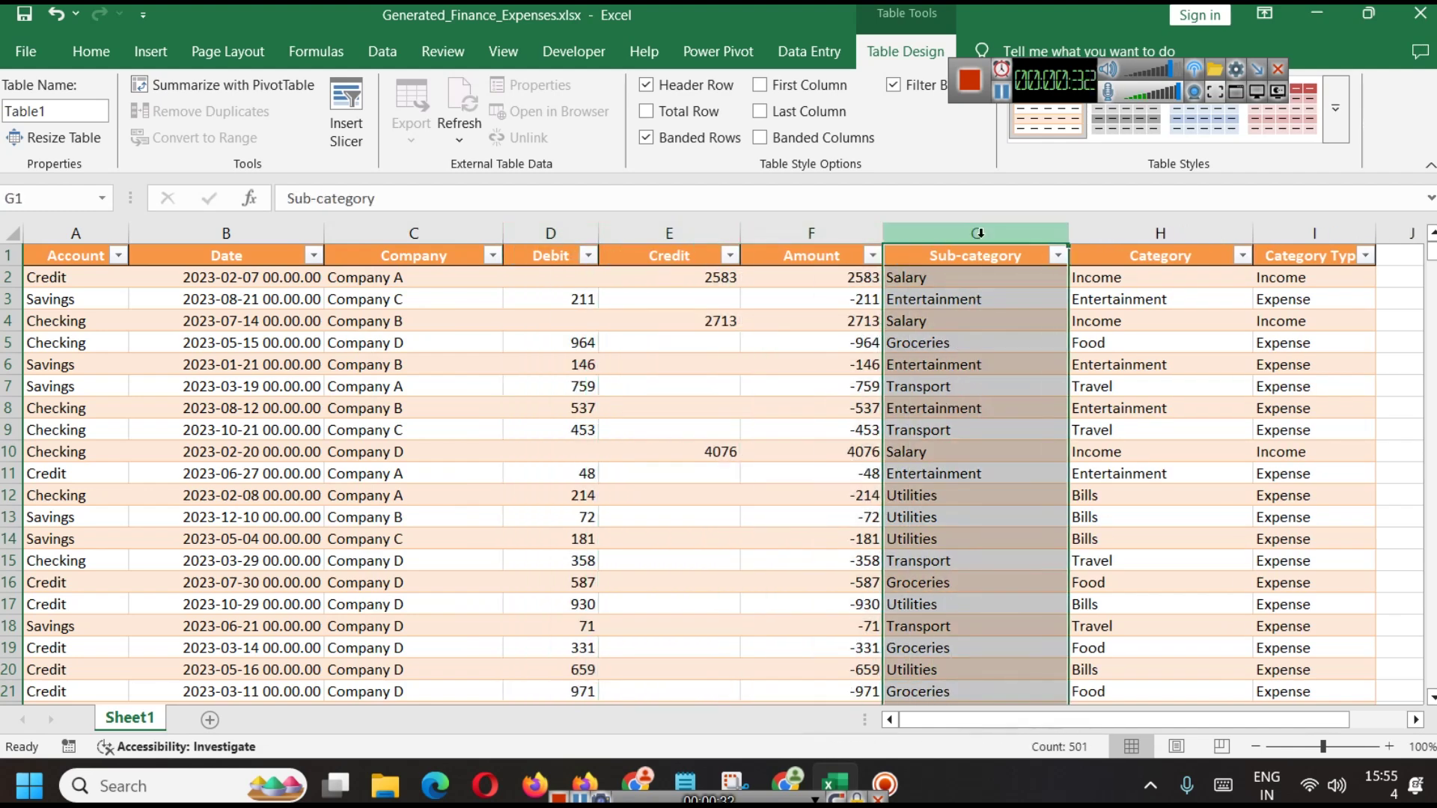
click(1176, 233)
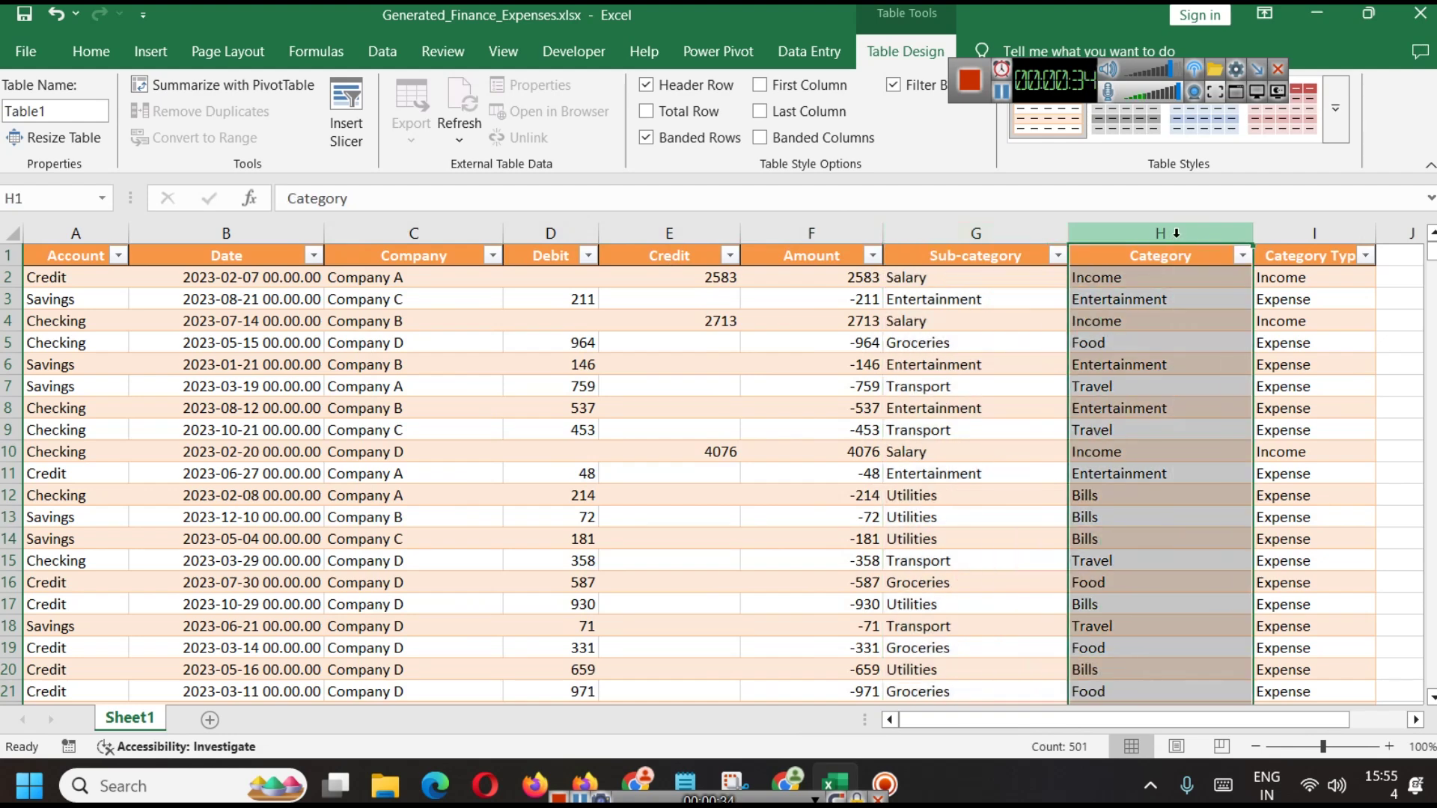
click(1320, 233)
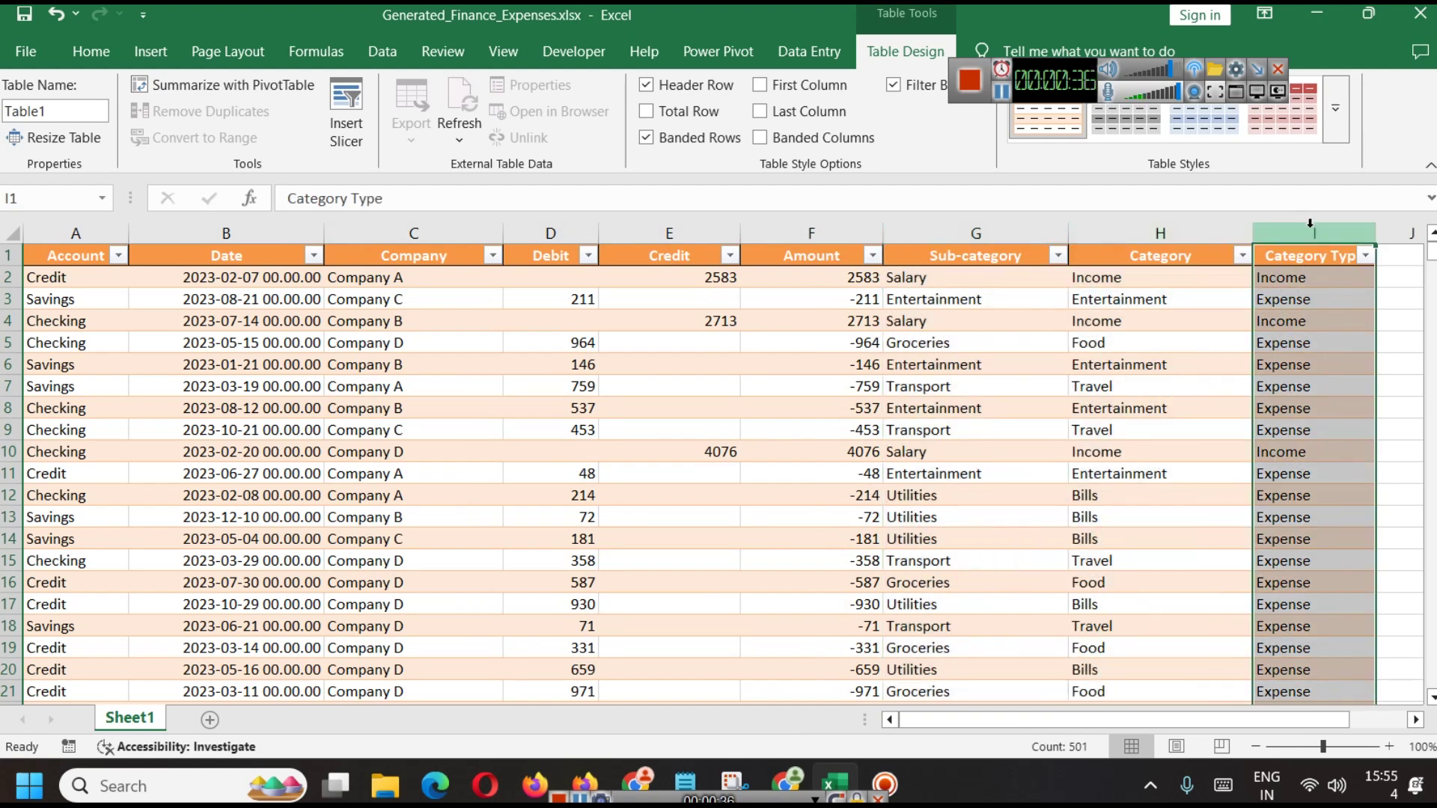
Review the filter values of the Category, Sub-category and Category Type columns without applying any filter
click(1242, 256)
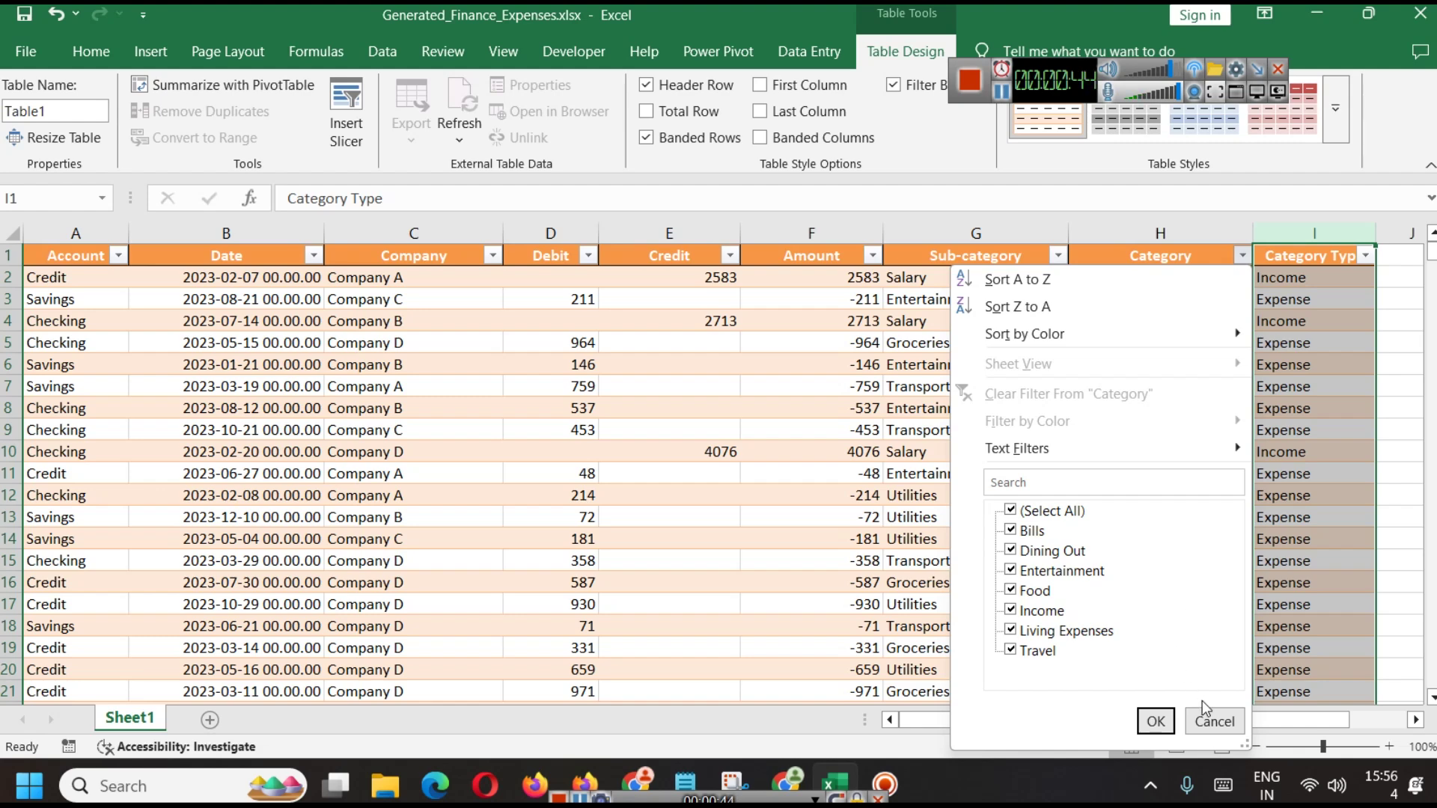
click(1218, 720)
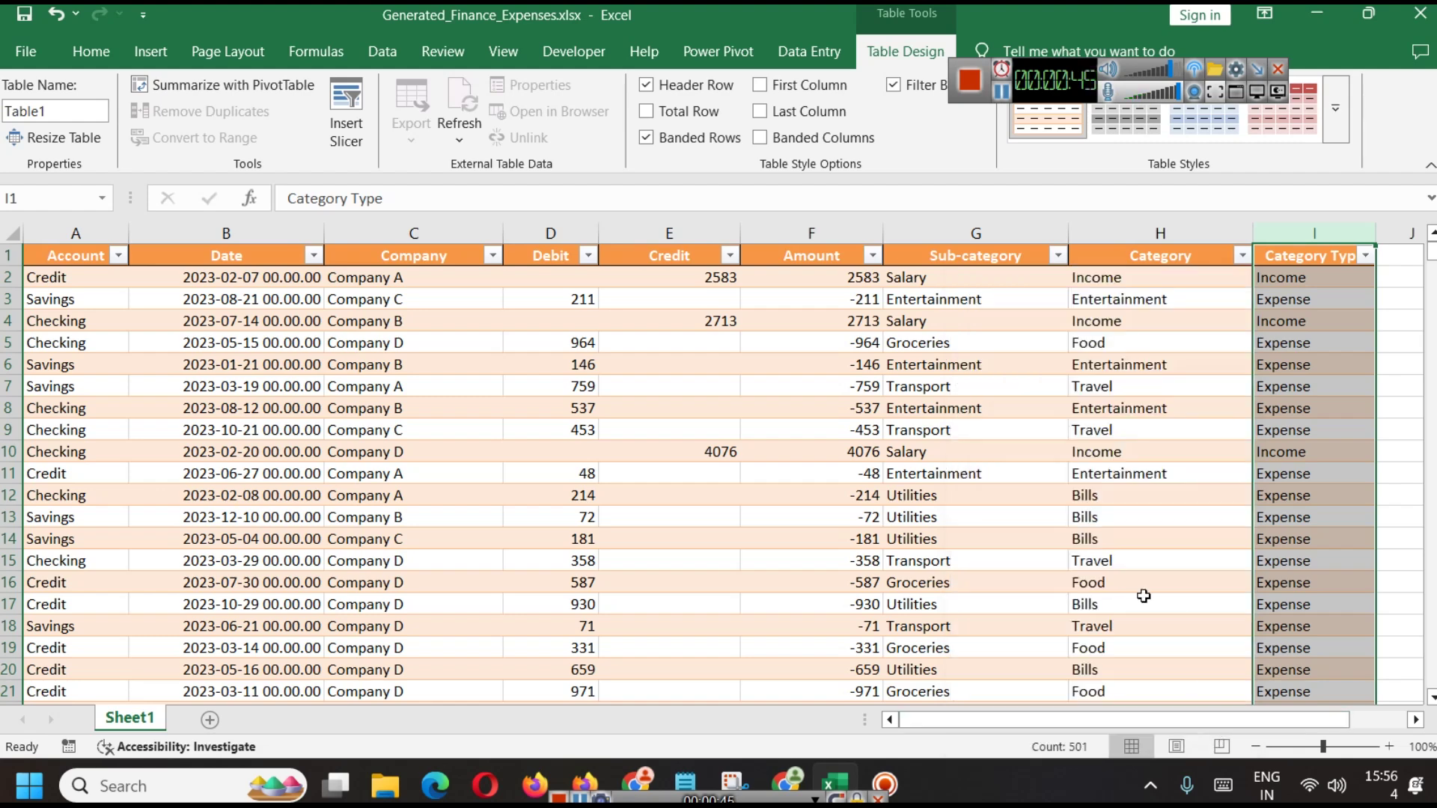
click(1057, 255)
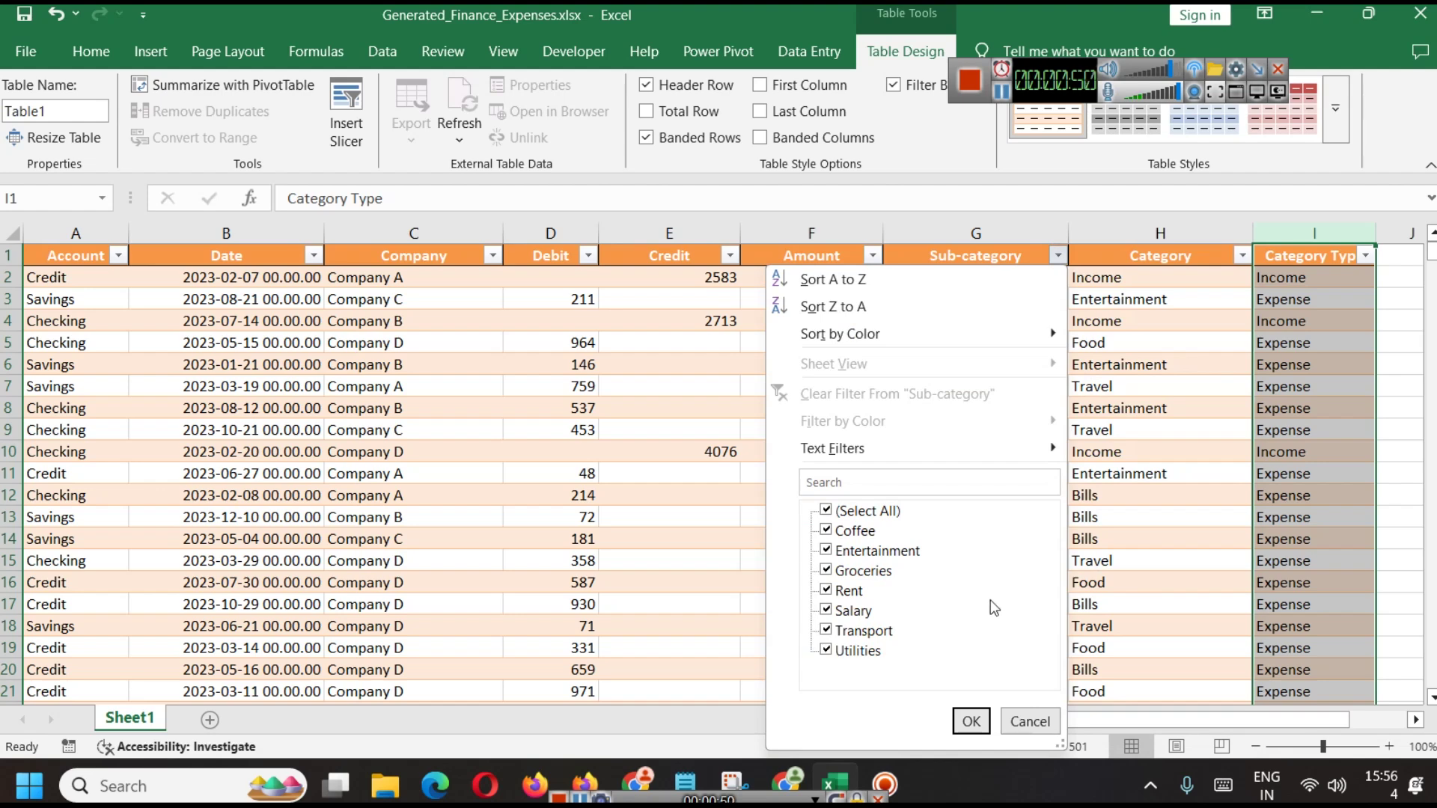
click(1034, 726)
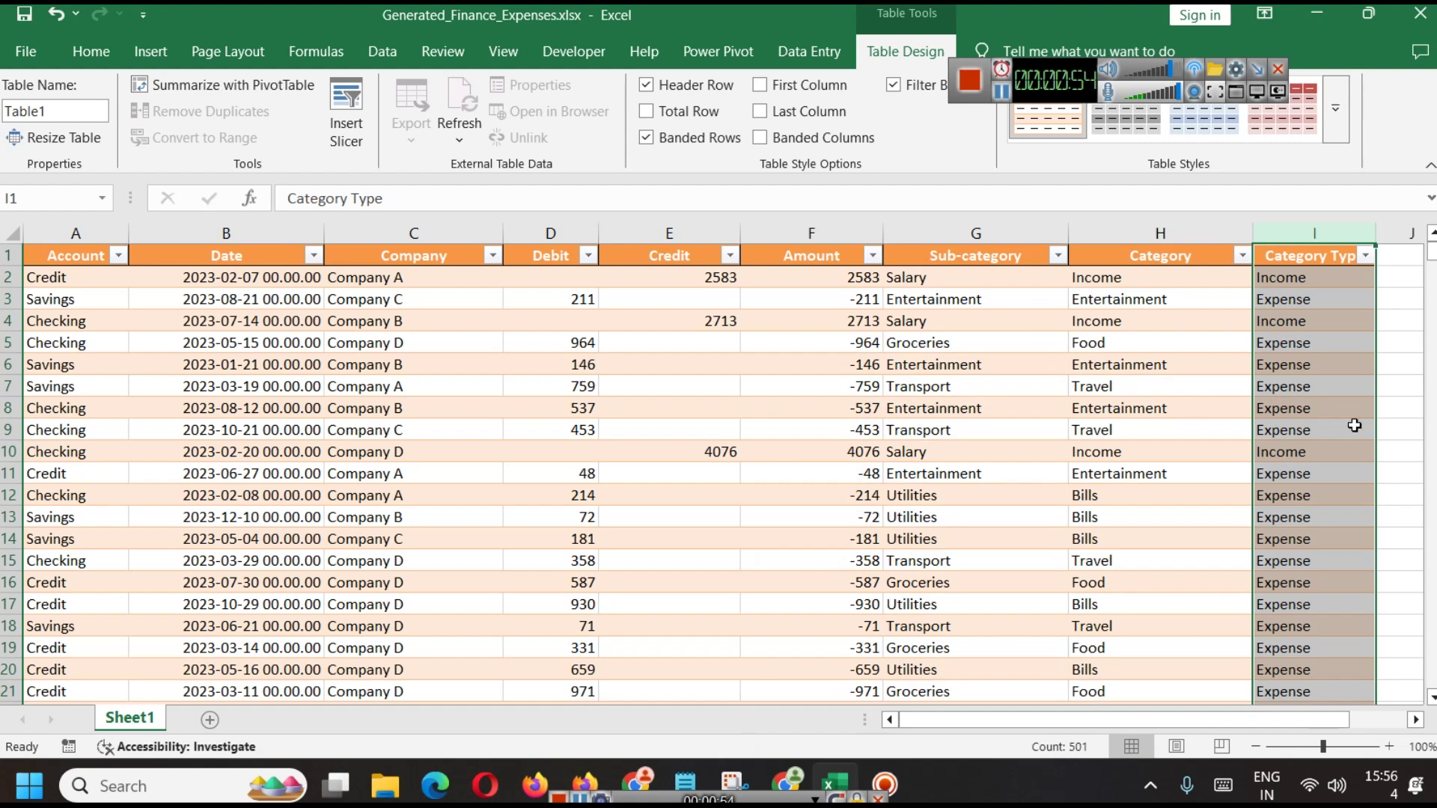
click(1329, 298)
click(1365, 256)
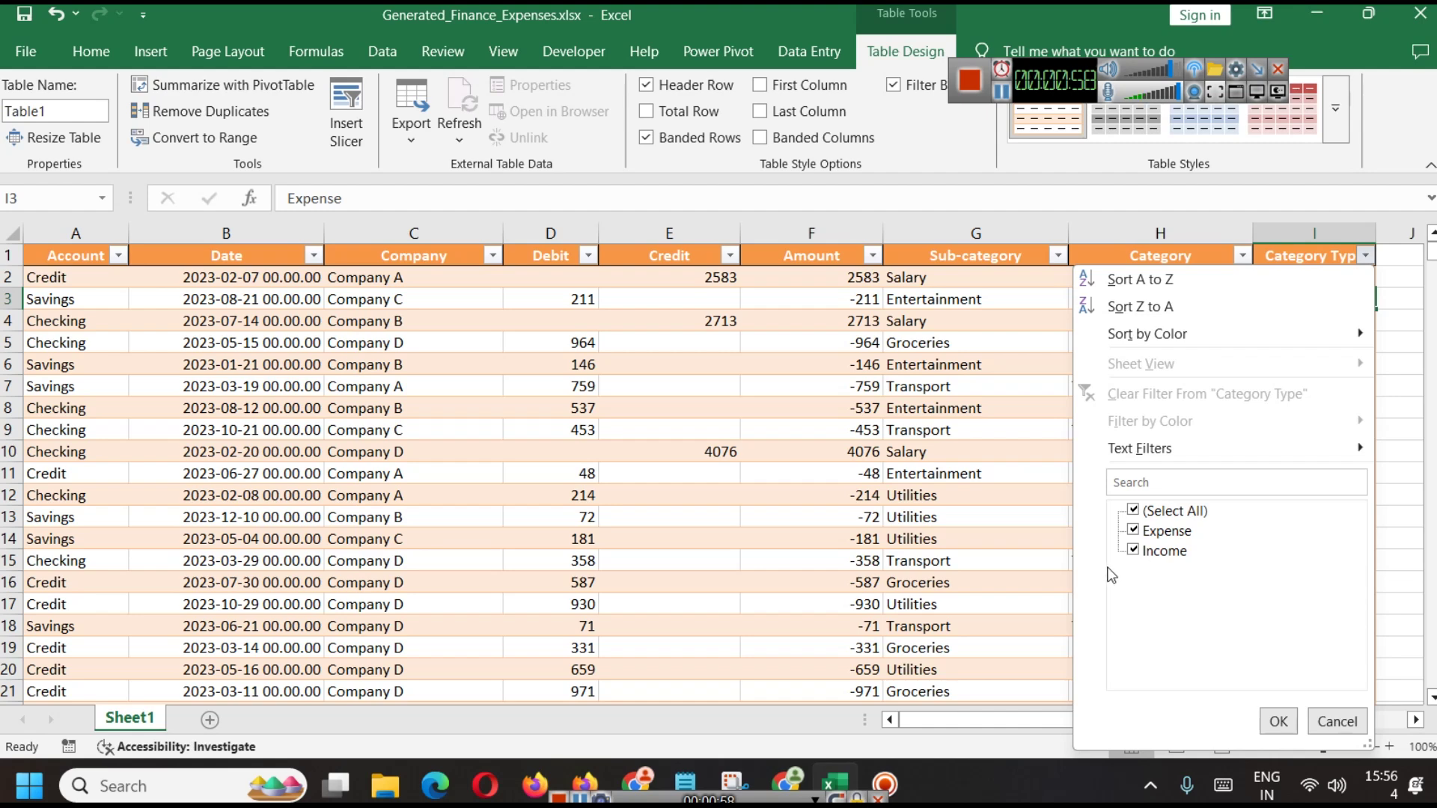
Switch to Chrome, read the column breakdown on the Income and expense transactions analysis page, and return to the Excel workbook
click(800, 771)
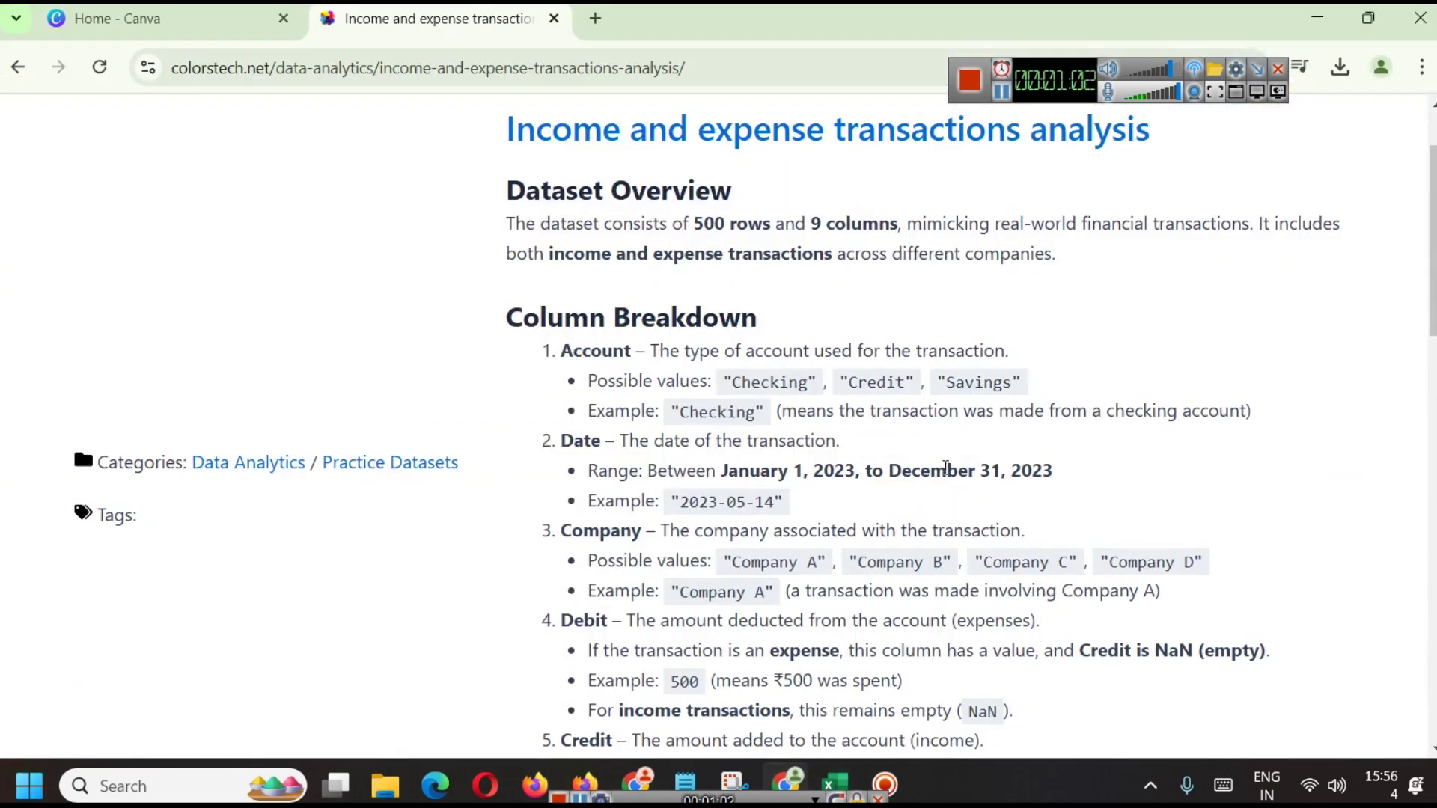
scroll(1042, 449, down, 8)
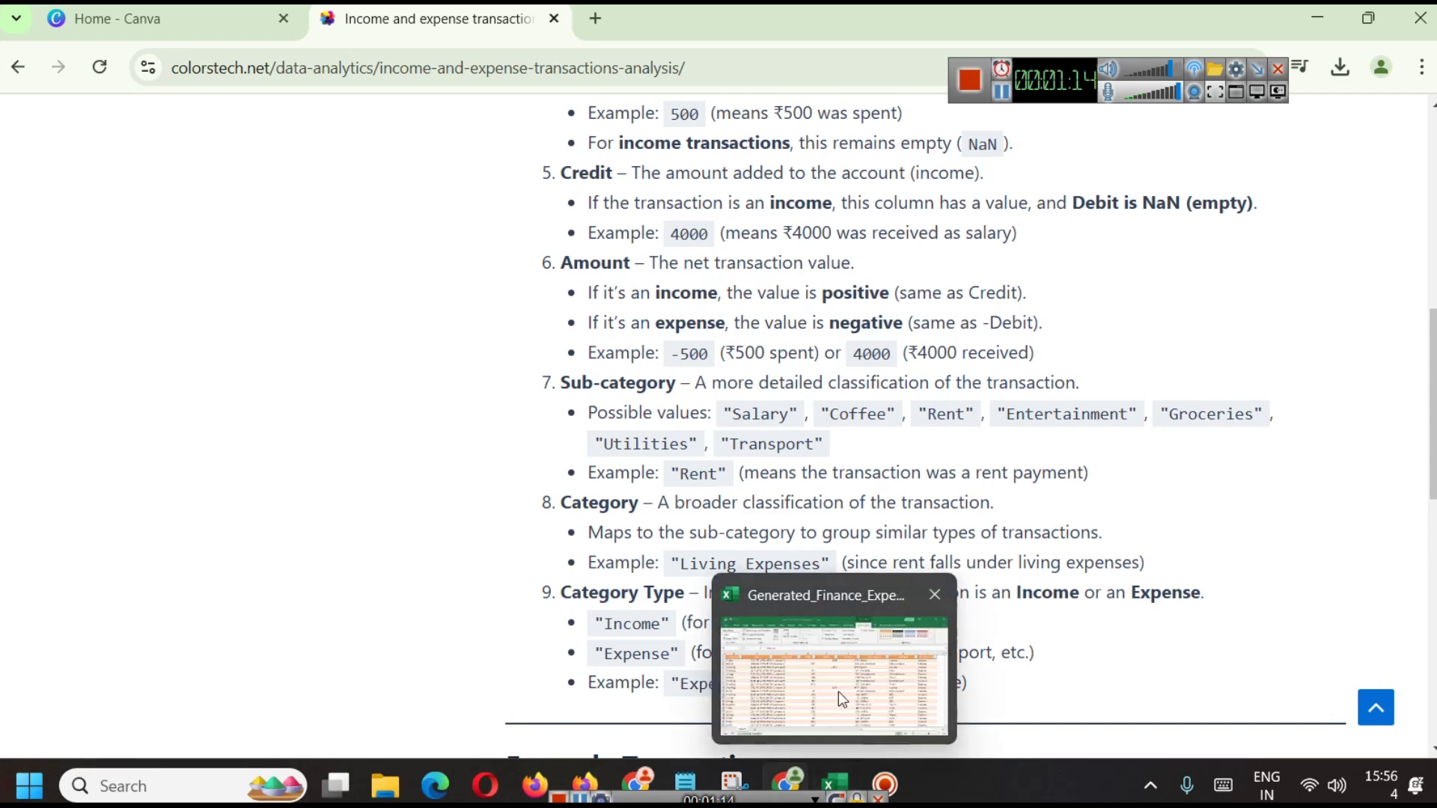
click(846, 765)
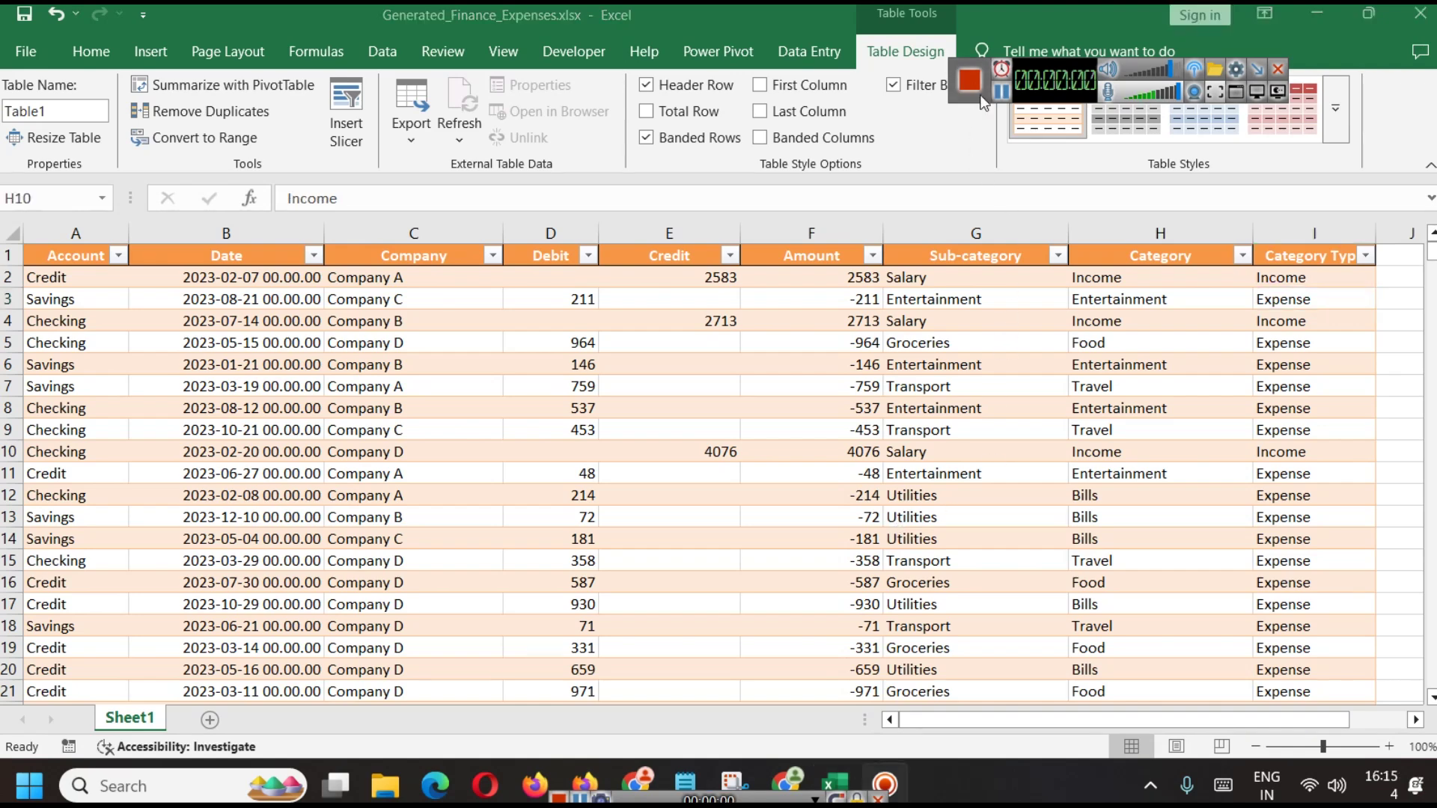
Search Windows for "power" and launch Power BI Desktop (May 2024)
click(141, 787)
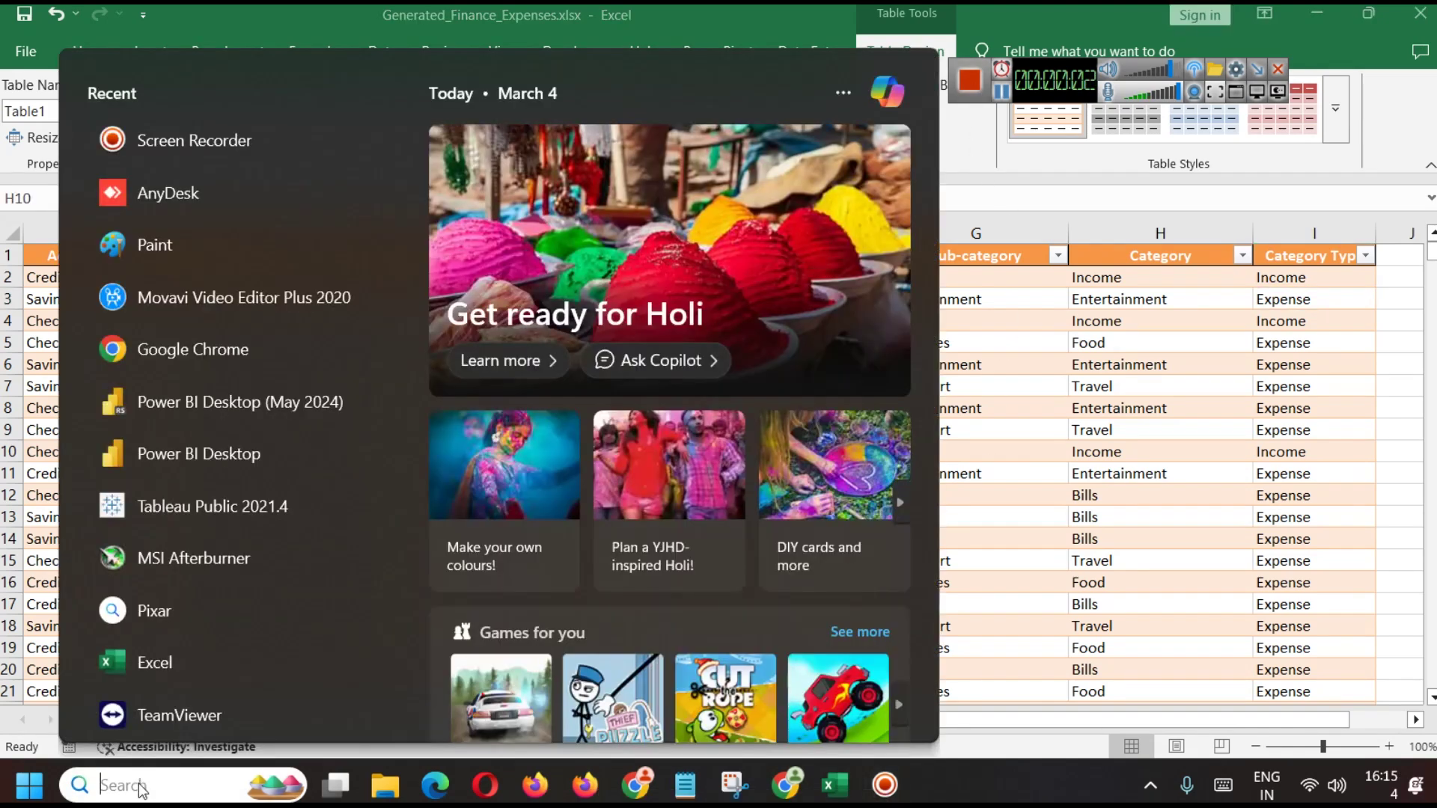
text(power)
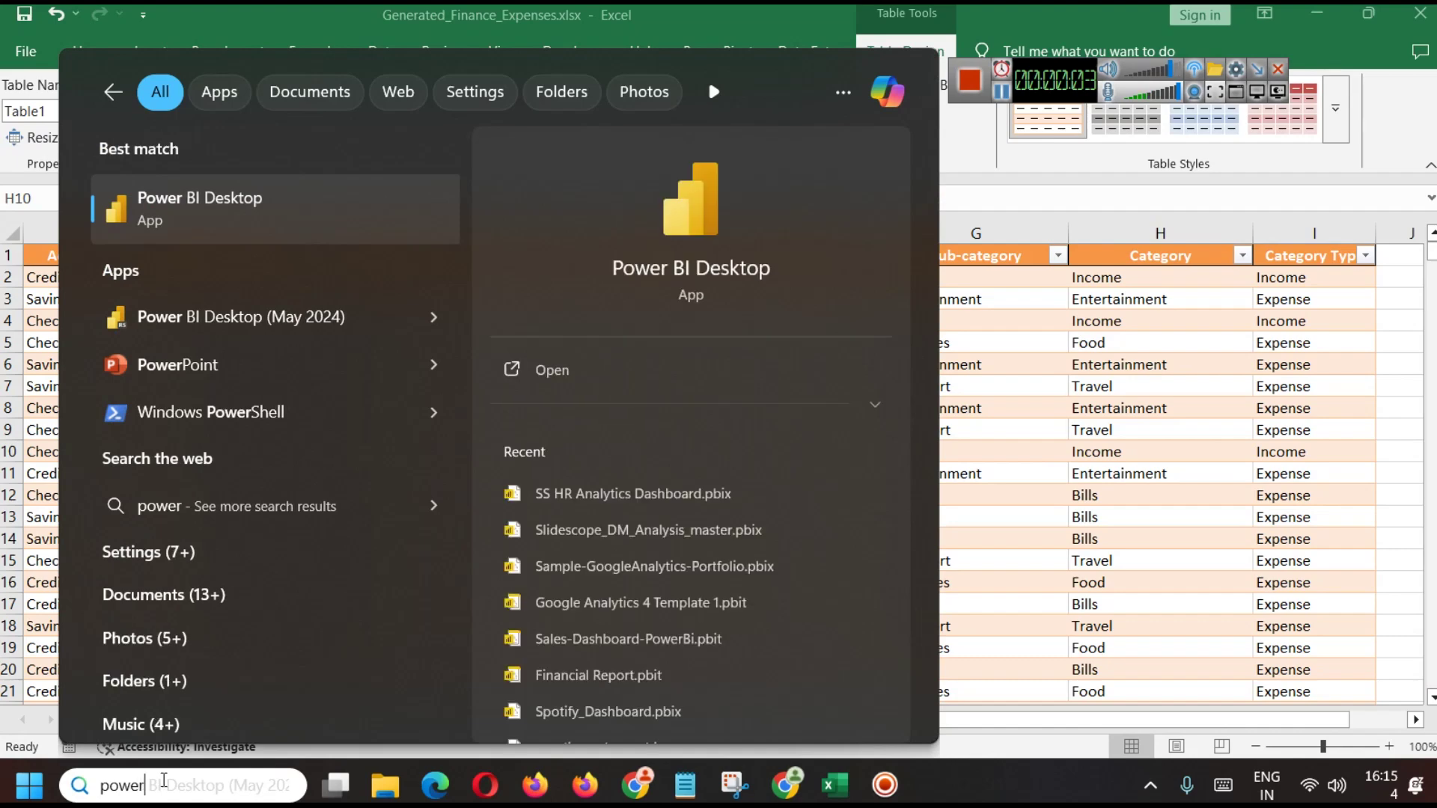
click(434, 316)
click(586, 372)
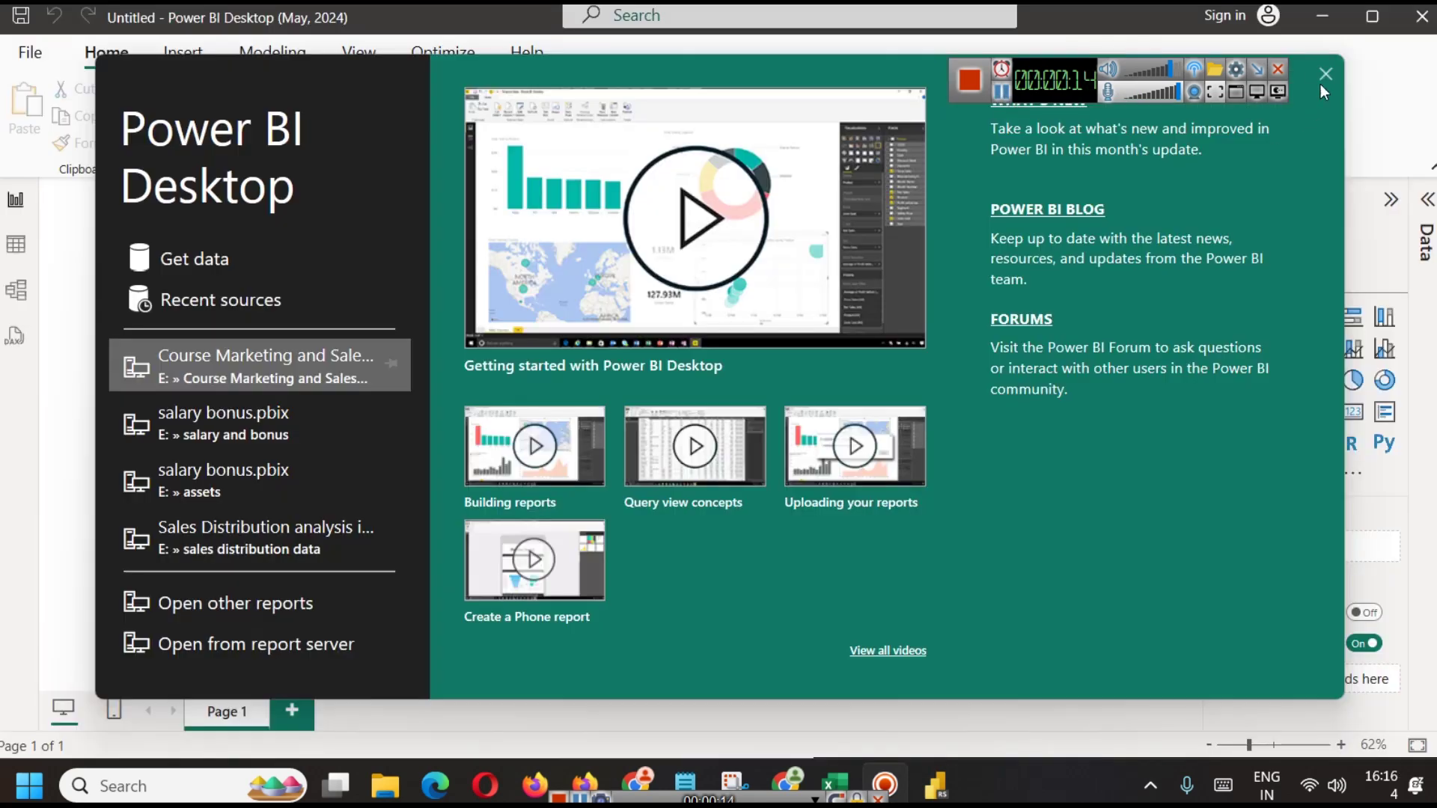
Dismiss the start screen and import the Generated_Finance_Expenses.xlsx workbook from the Financial Expenses Dataset folder
click(1321, 71)
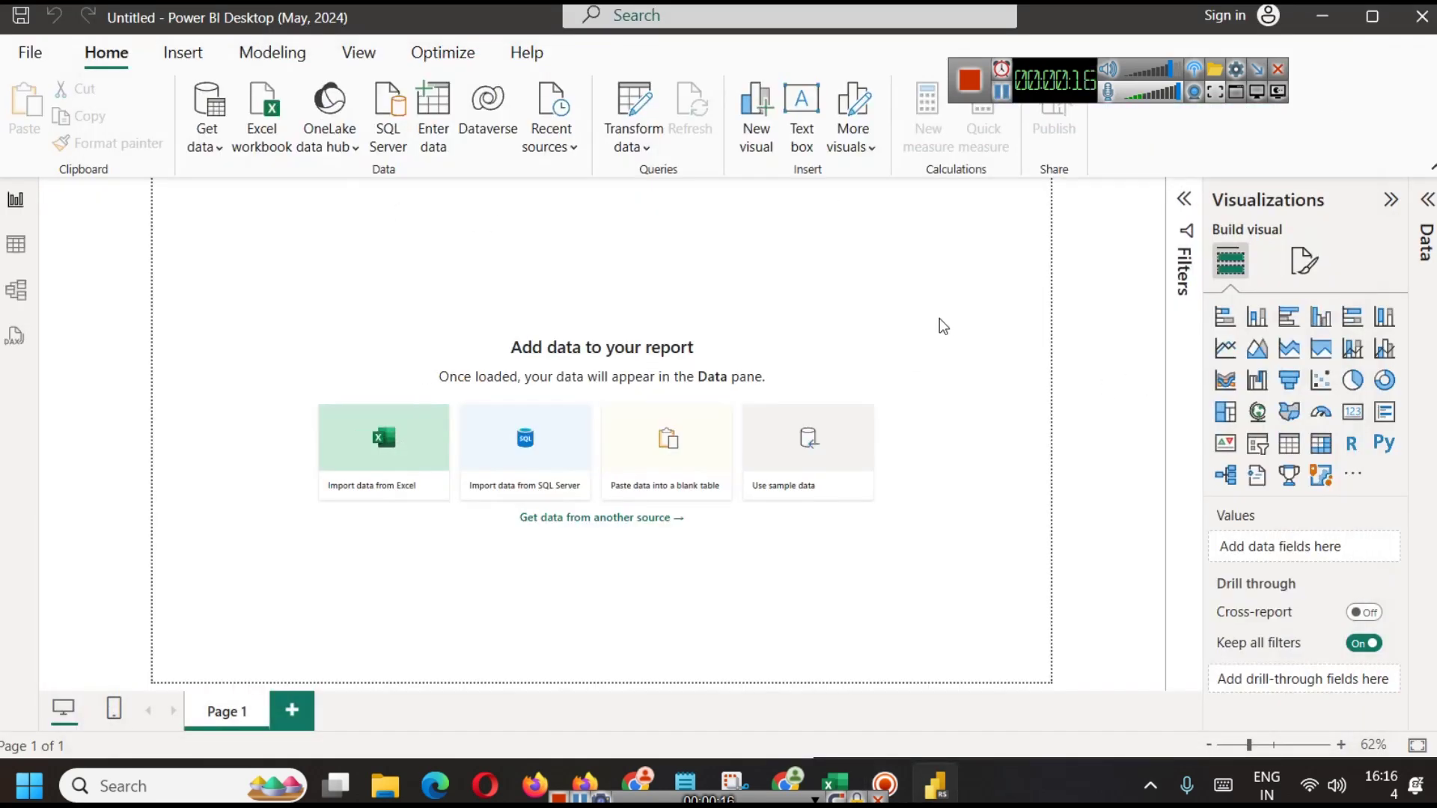
click(835, 784)
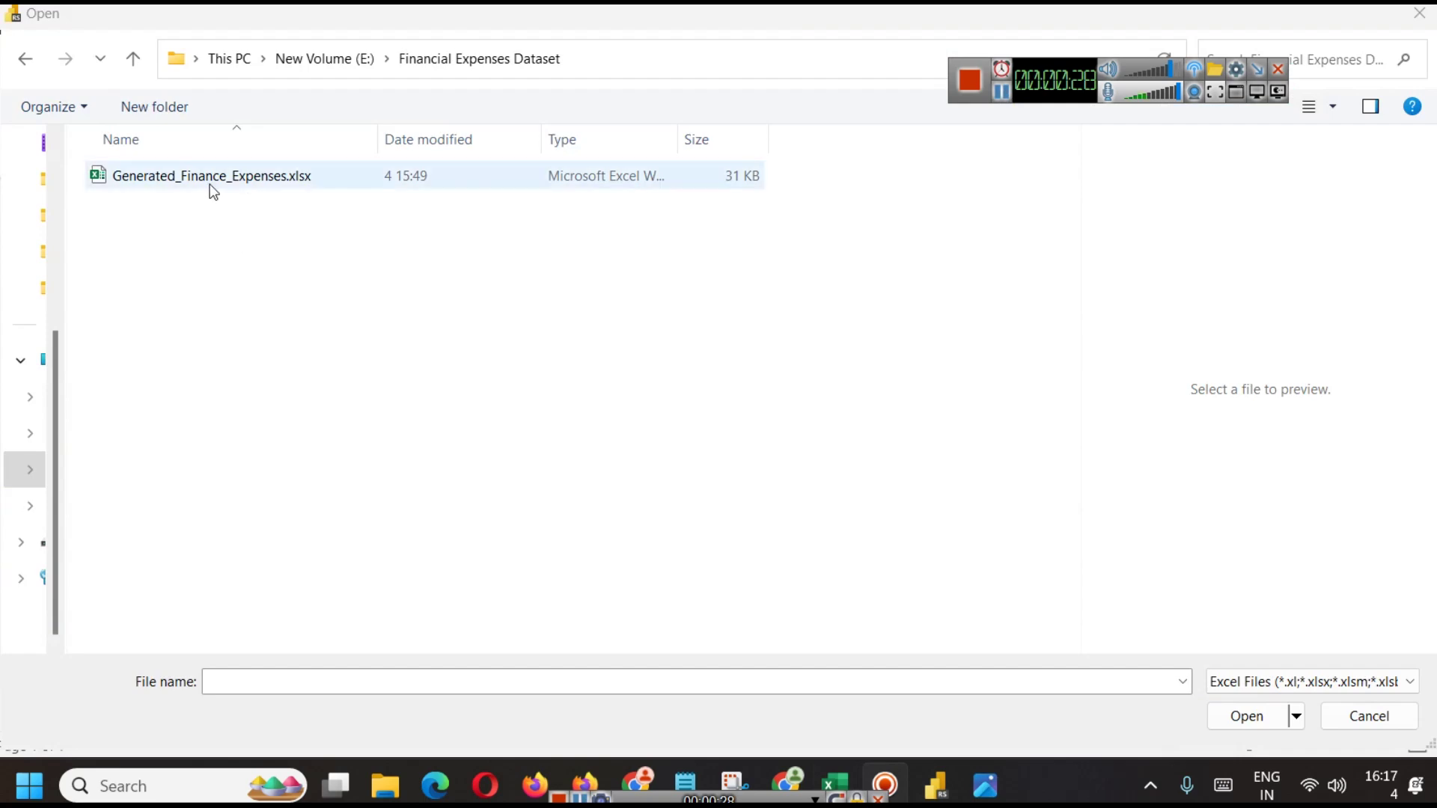
click(211, 187)
click(1212, 717)
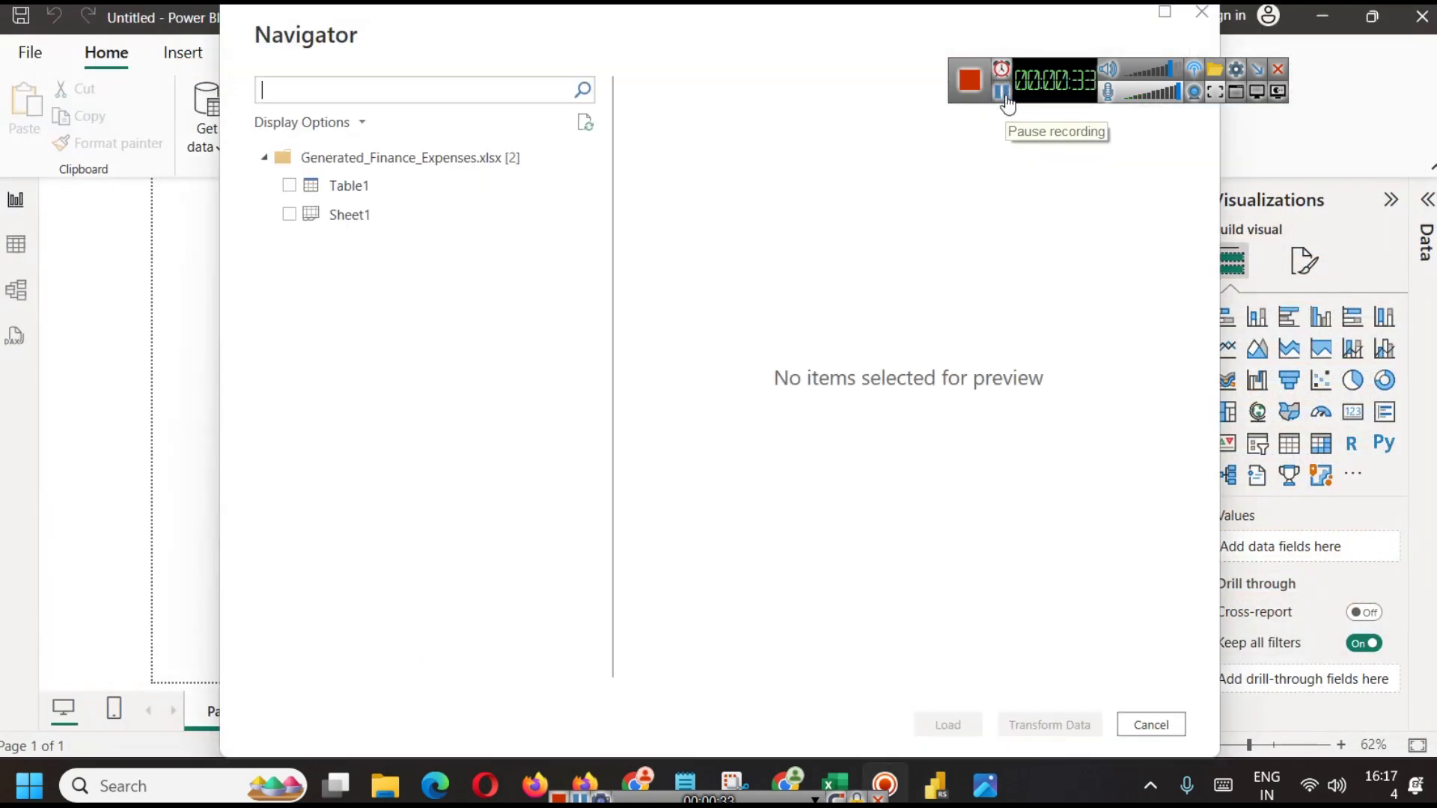
Check the source table in Excel, load only Table1 without Sheet1 into the Power BI report, and expand its field list
click(289, 215)
click(288, 187)
click(288, 214)
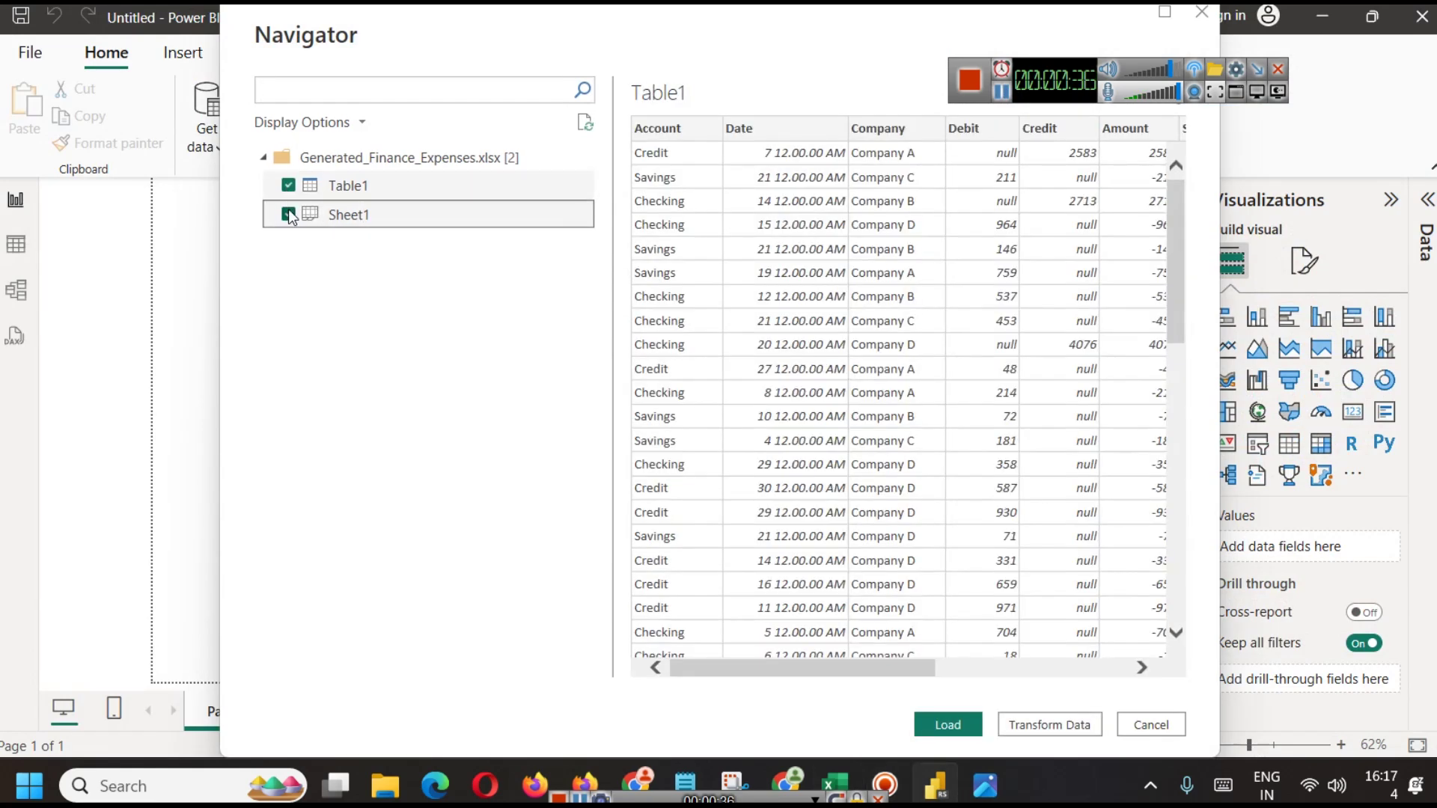
mouse_move(855, 677)
mouse_down()
mouse_move(1127, 671)
mouse_move(844, 663)
mouse_up()
click(843, 766)
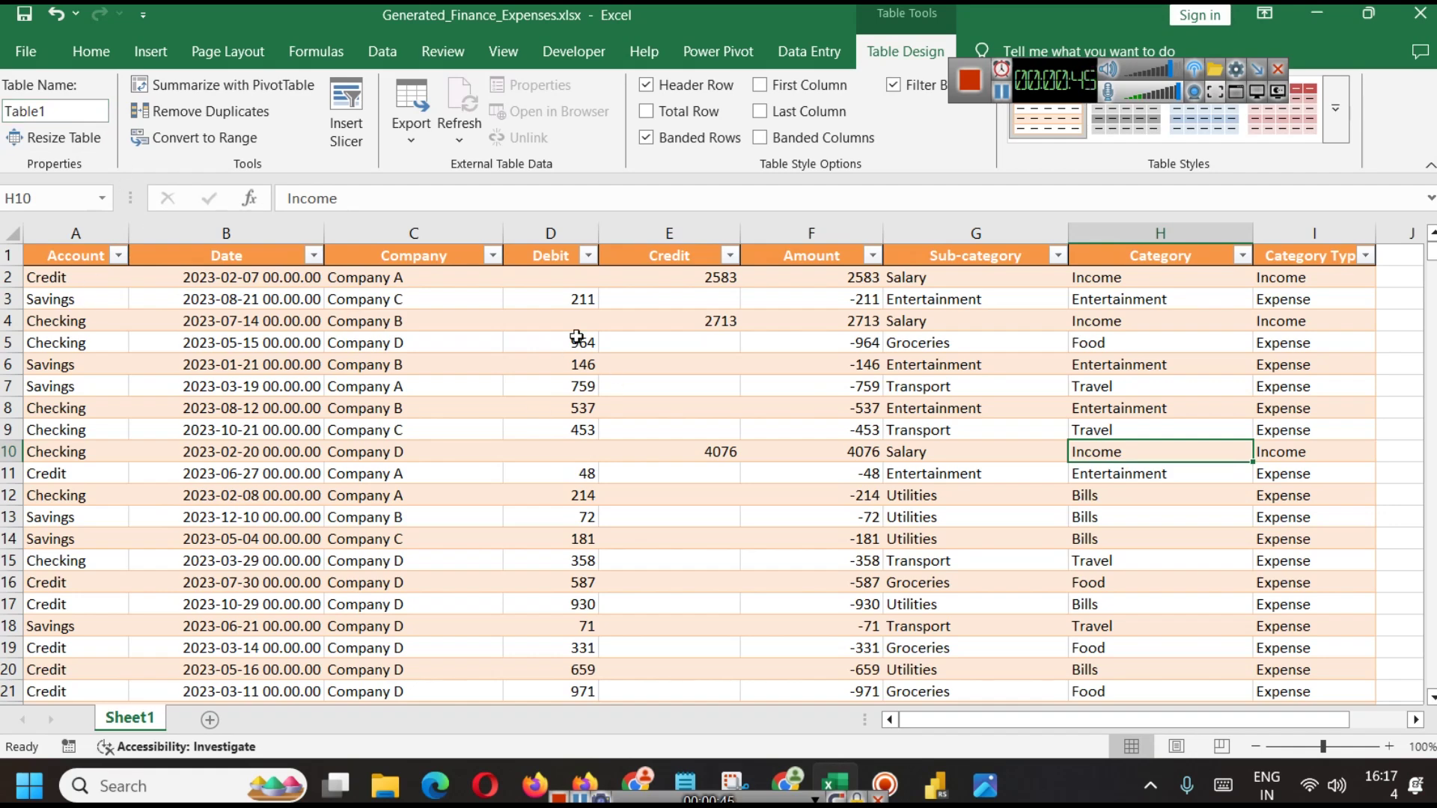
click(936, 784)
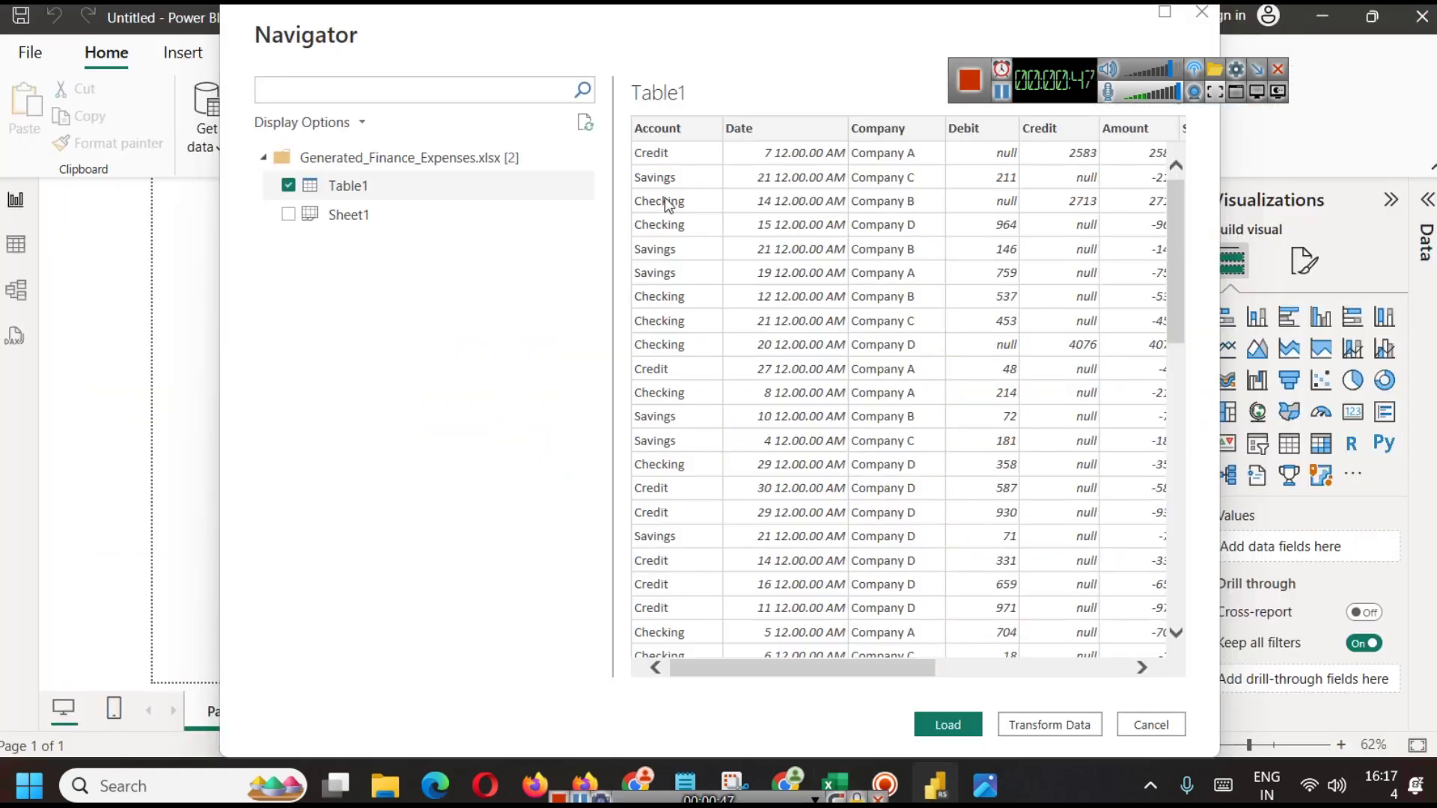
click(953, 734)
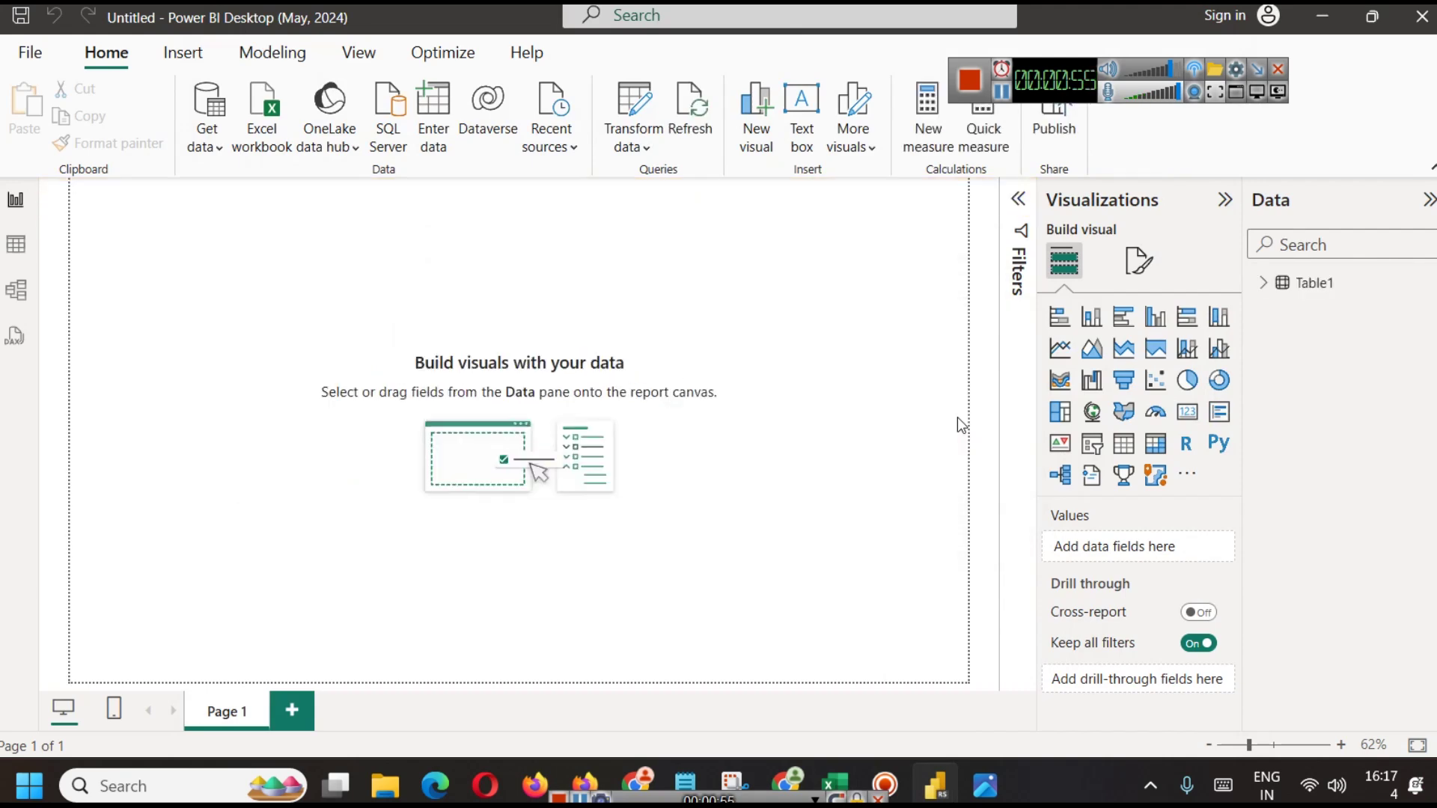
click(1264, 283)
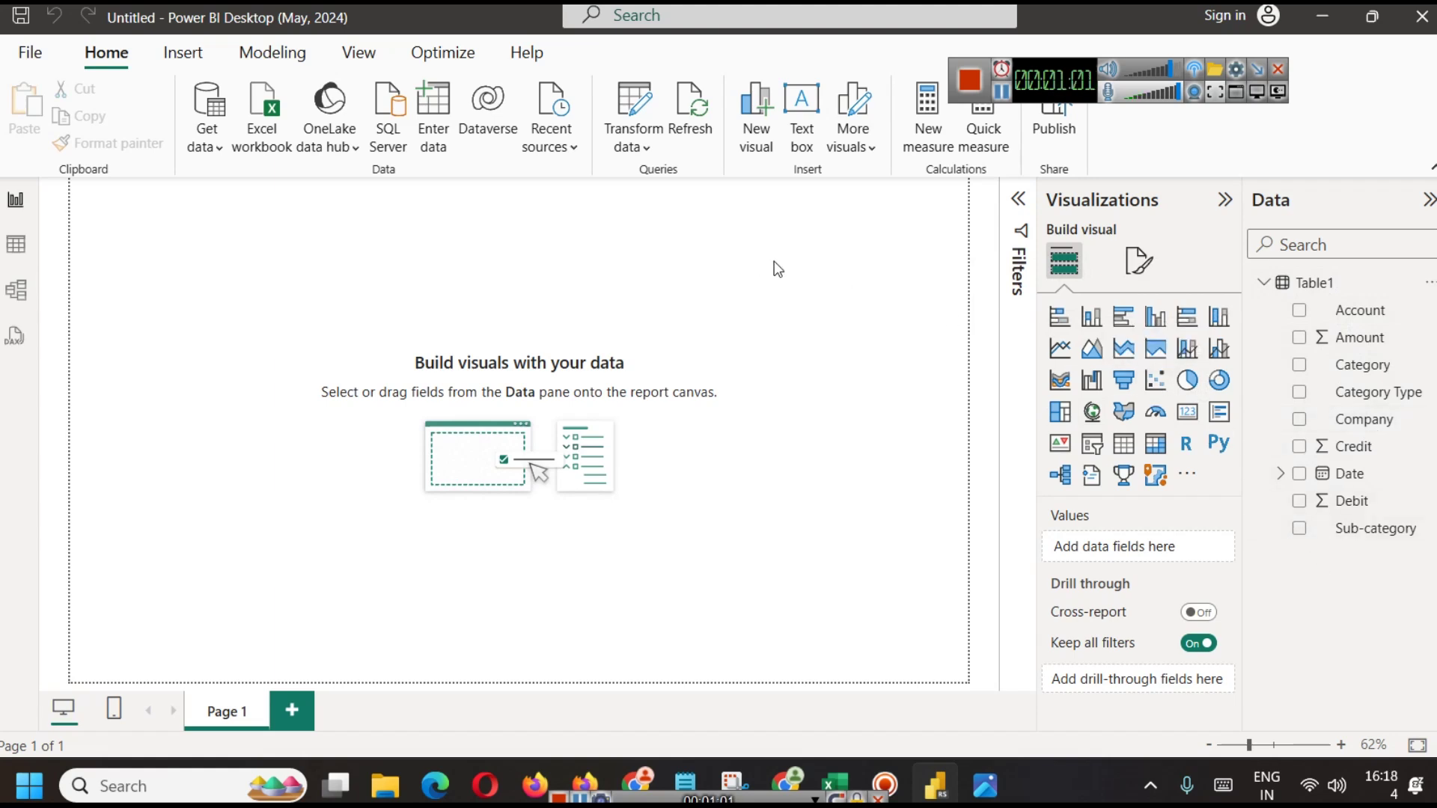
Insert a text box and resize it into a header strip along the page's upper edge, leaving space at its left
click(799, 138)
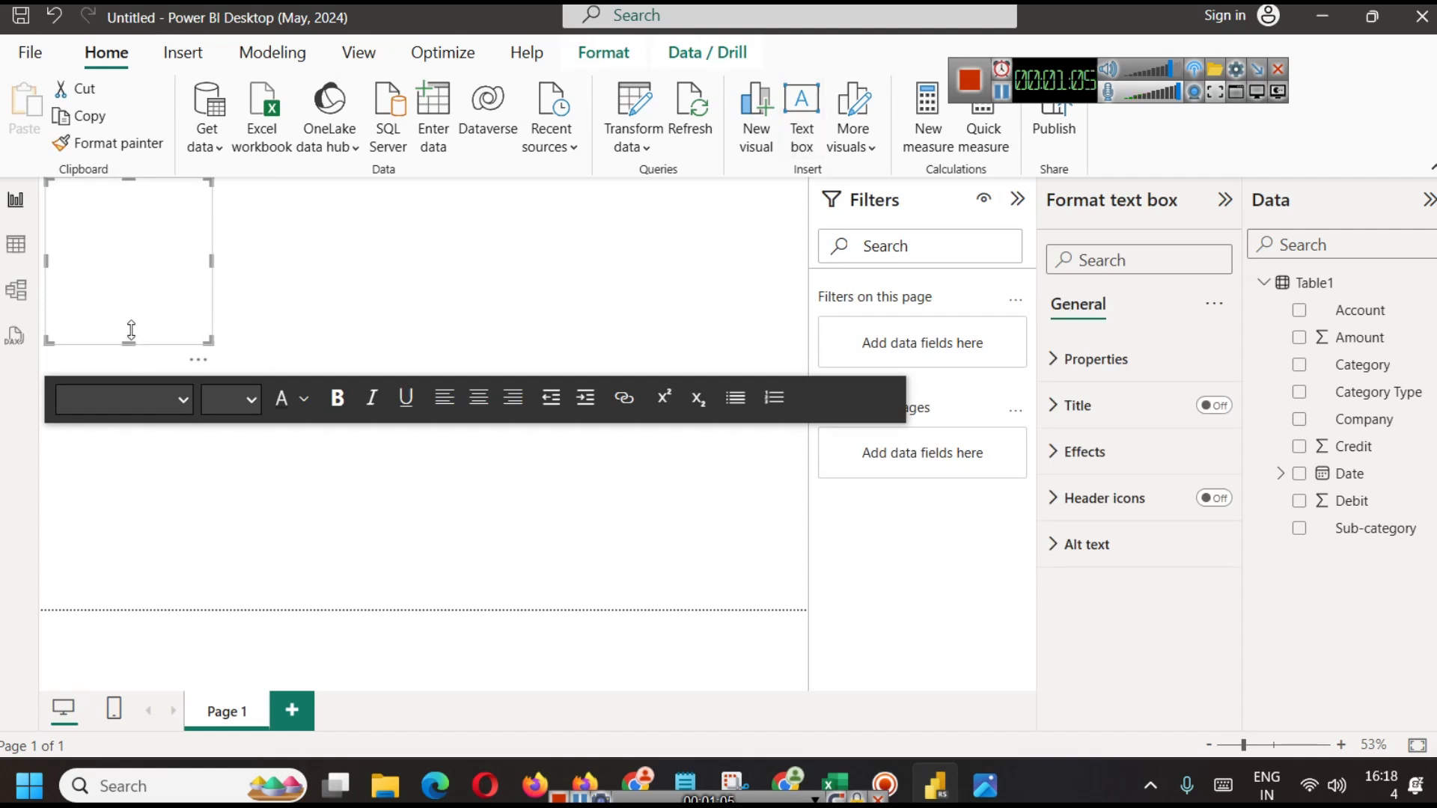
drag(131, 342, 148, 246)
drag(213, 209, 806, 204)
click(1017, 199)
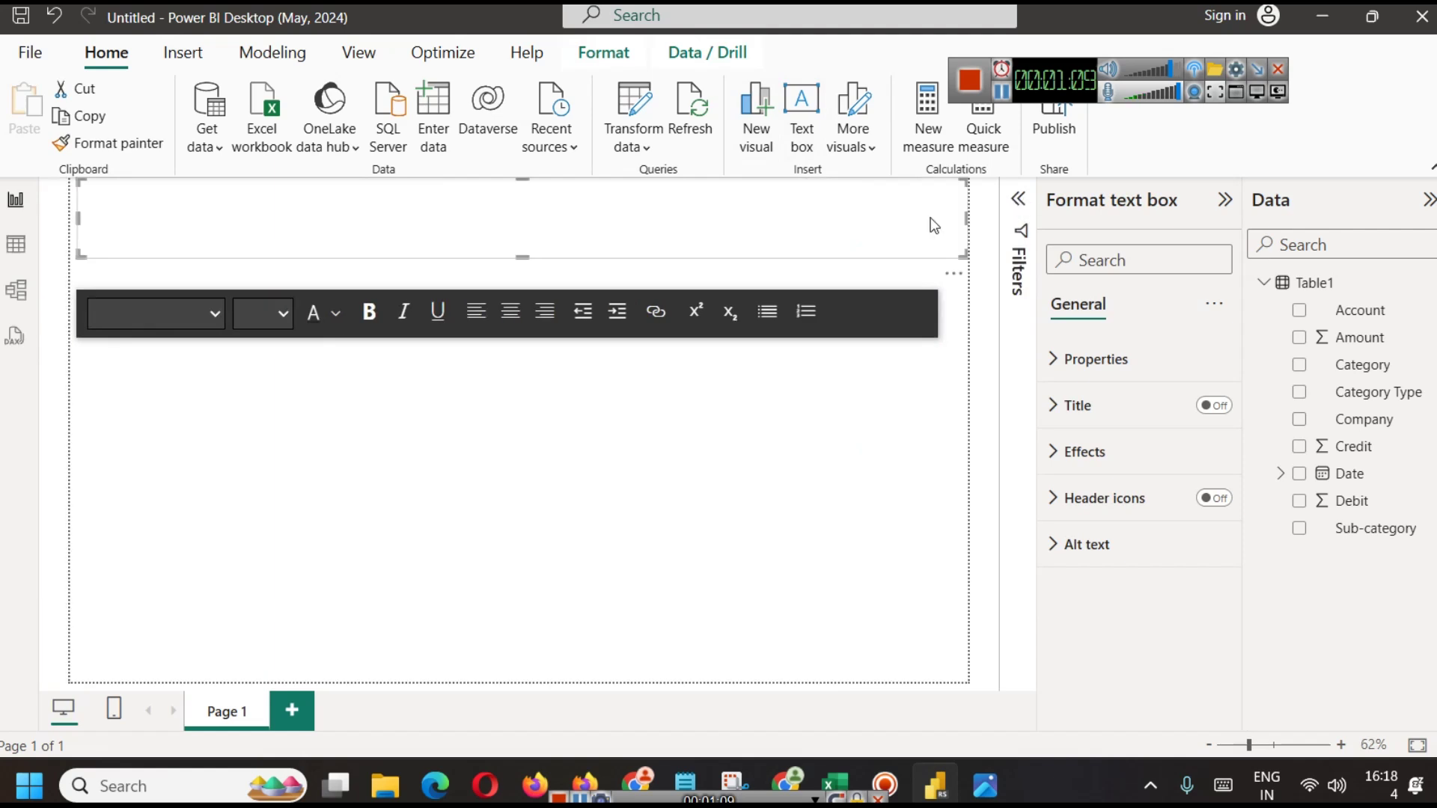
drag(78, 219, 283, 225)
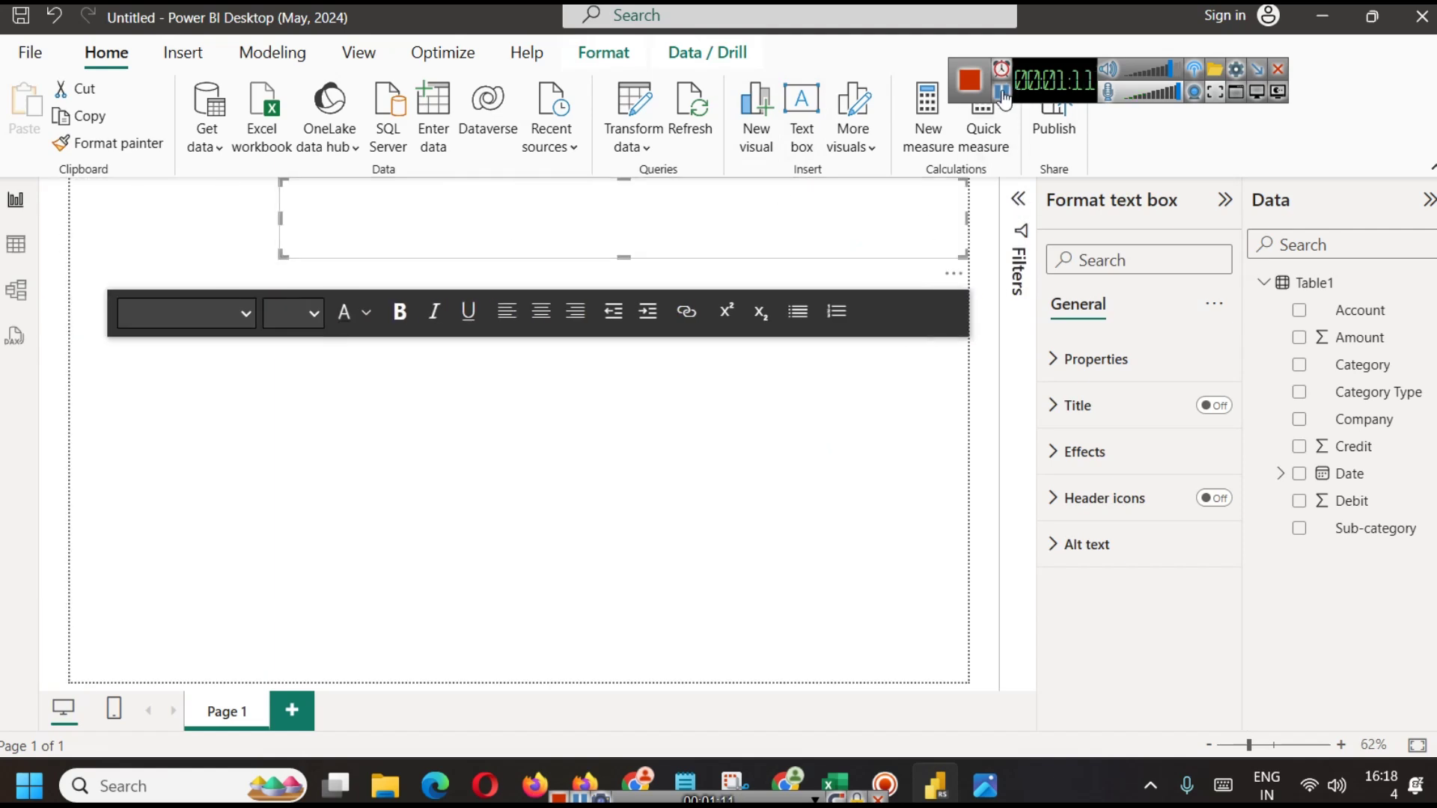
Enter the title "FINANCIAL EXPENSES ANALYSIS DASHBOARD" in the text box
click(390, 216)
text(FinANCUIA)
key(ctrl+a)
text(FINANCIAL EXPENSES ANALYSI)
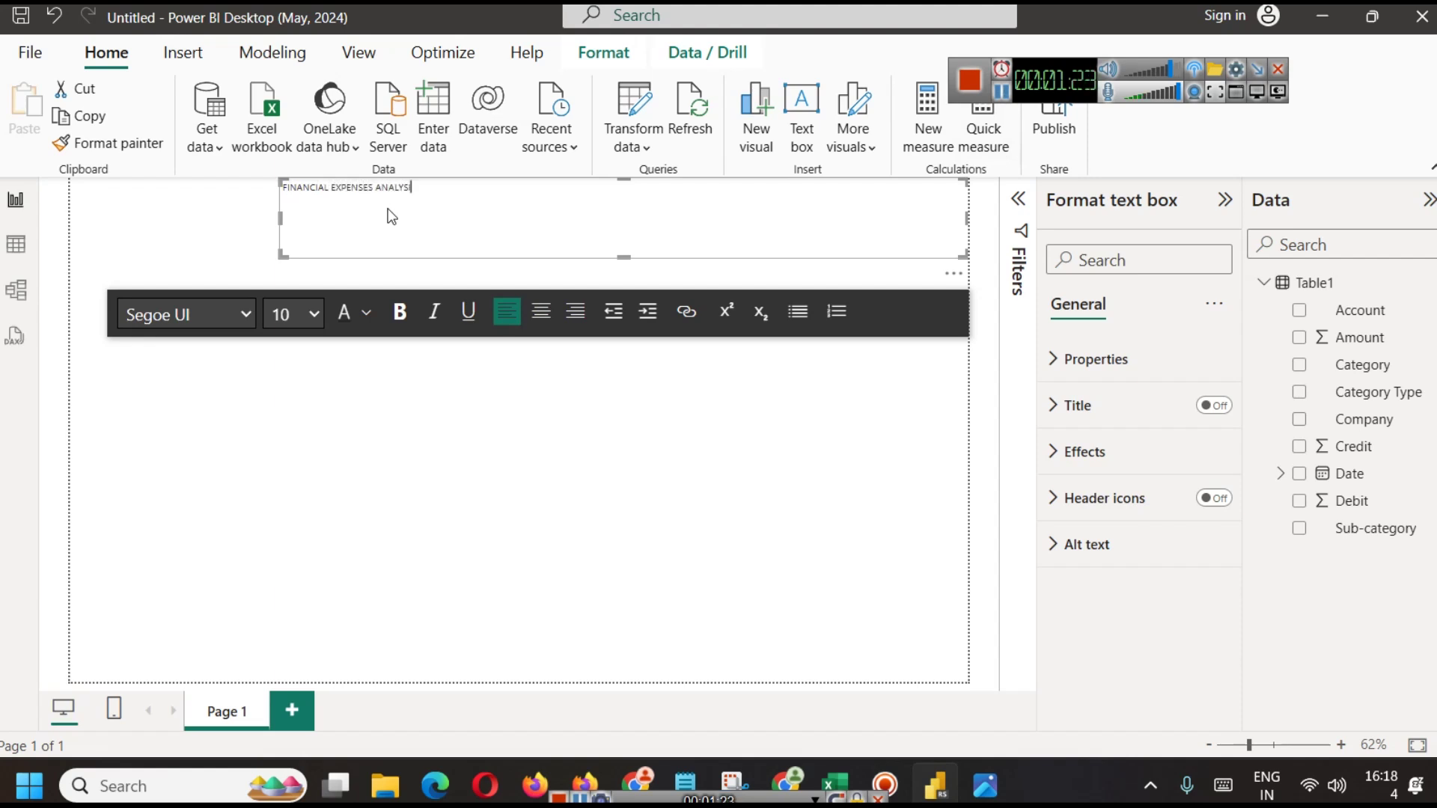
text(S DASHBOARD)
Format the whole dashboard title in bold at font size 28
key(ctrl+a)
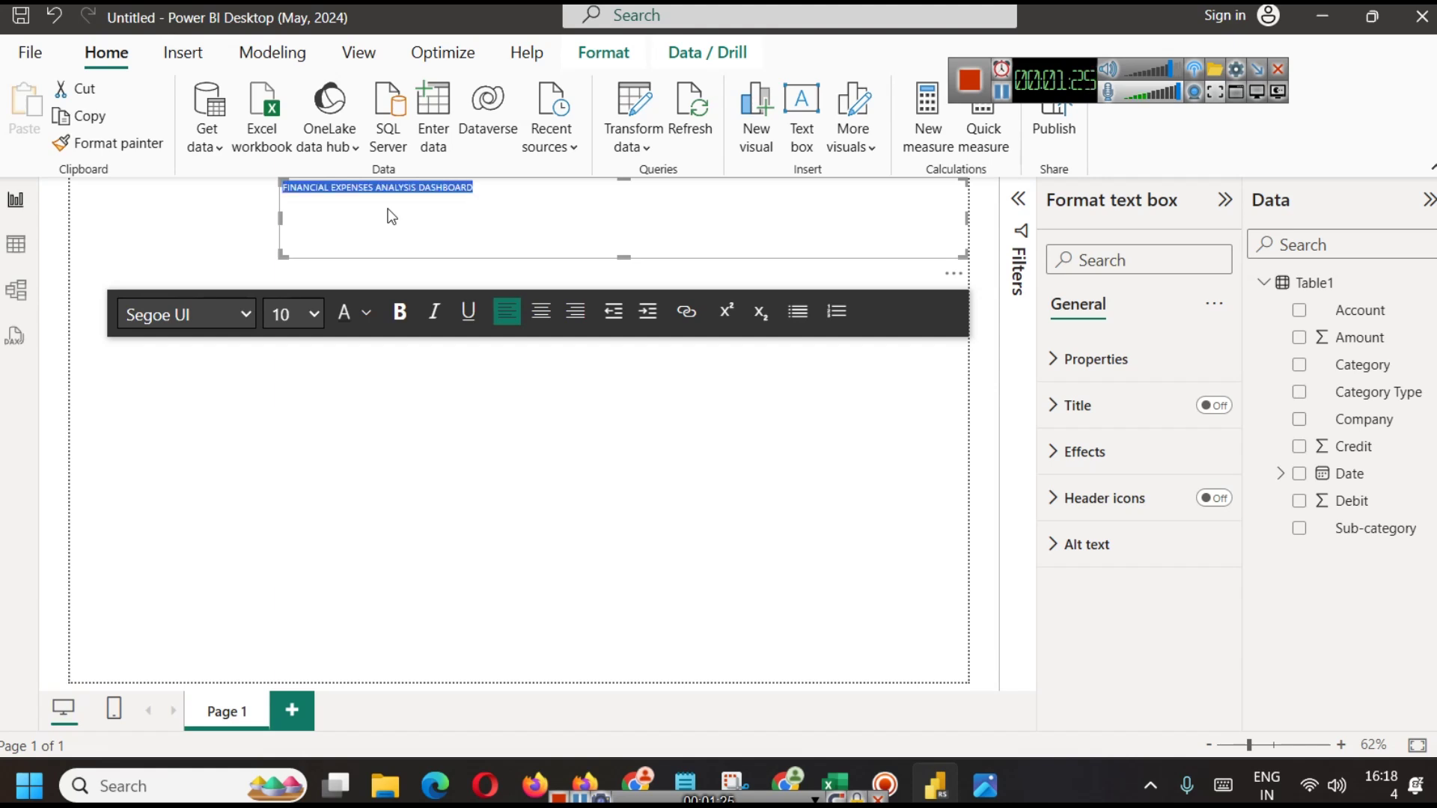
click(312, 314)
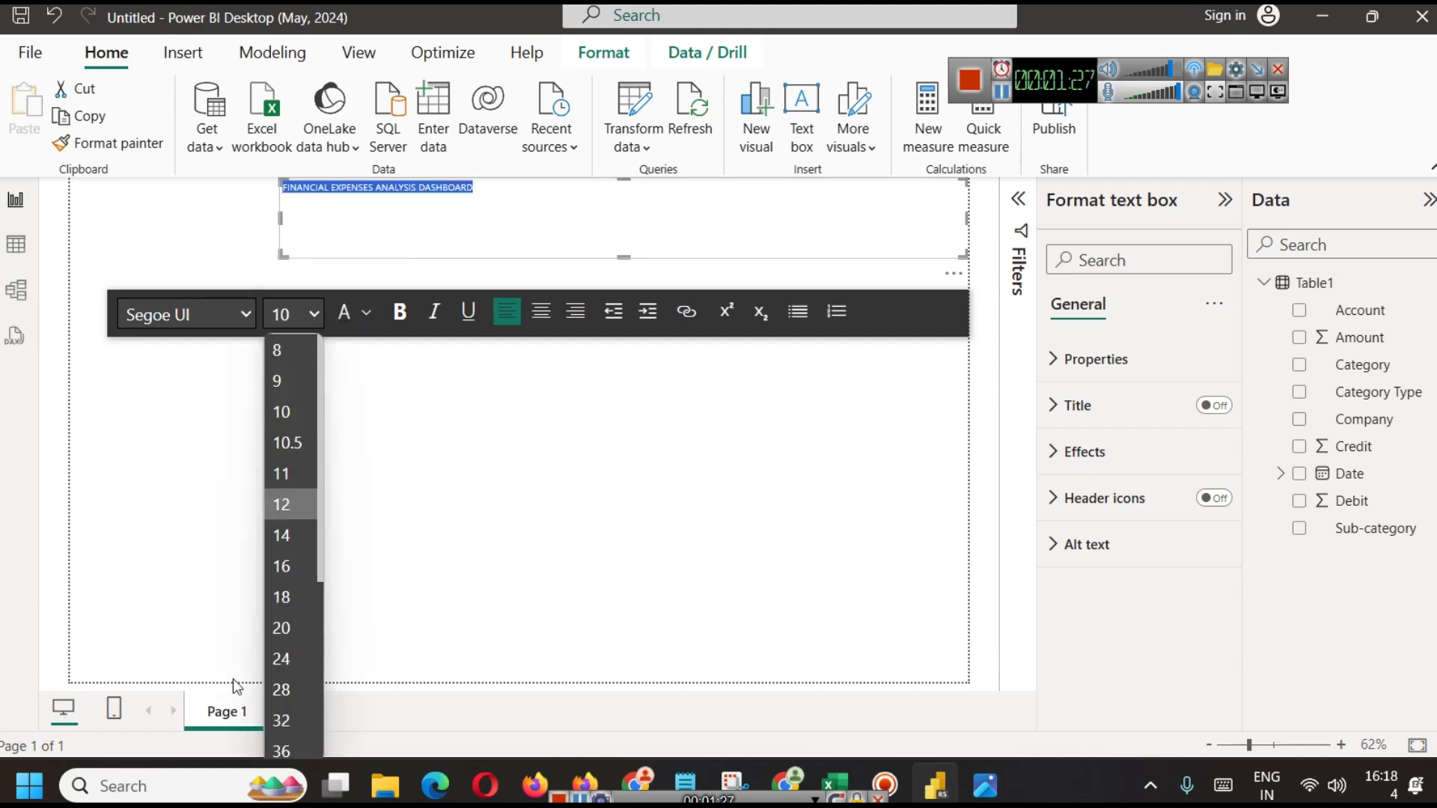
click(295, 685)
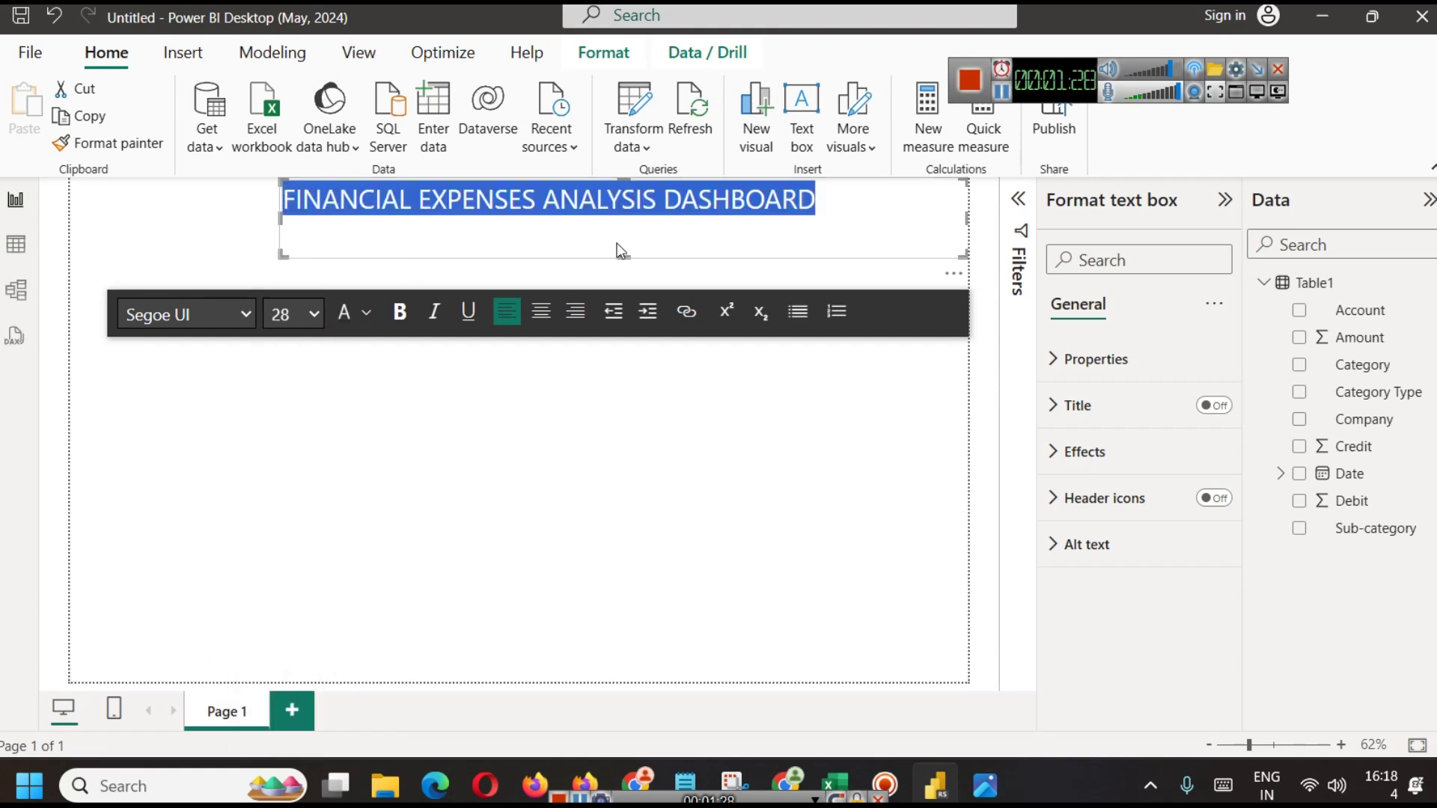
click(398, 318)
click(525, 199)
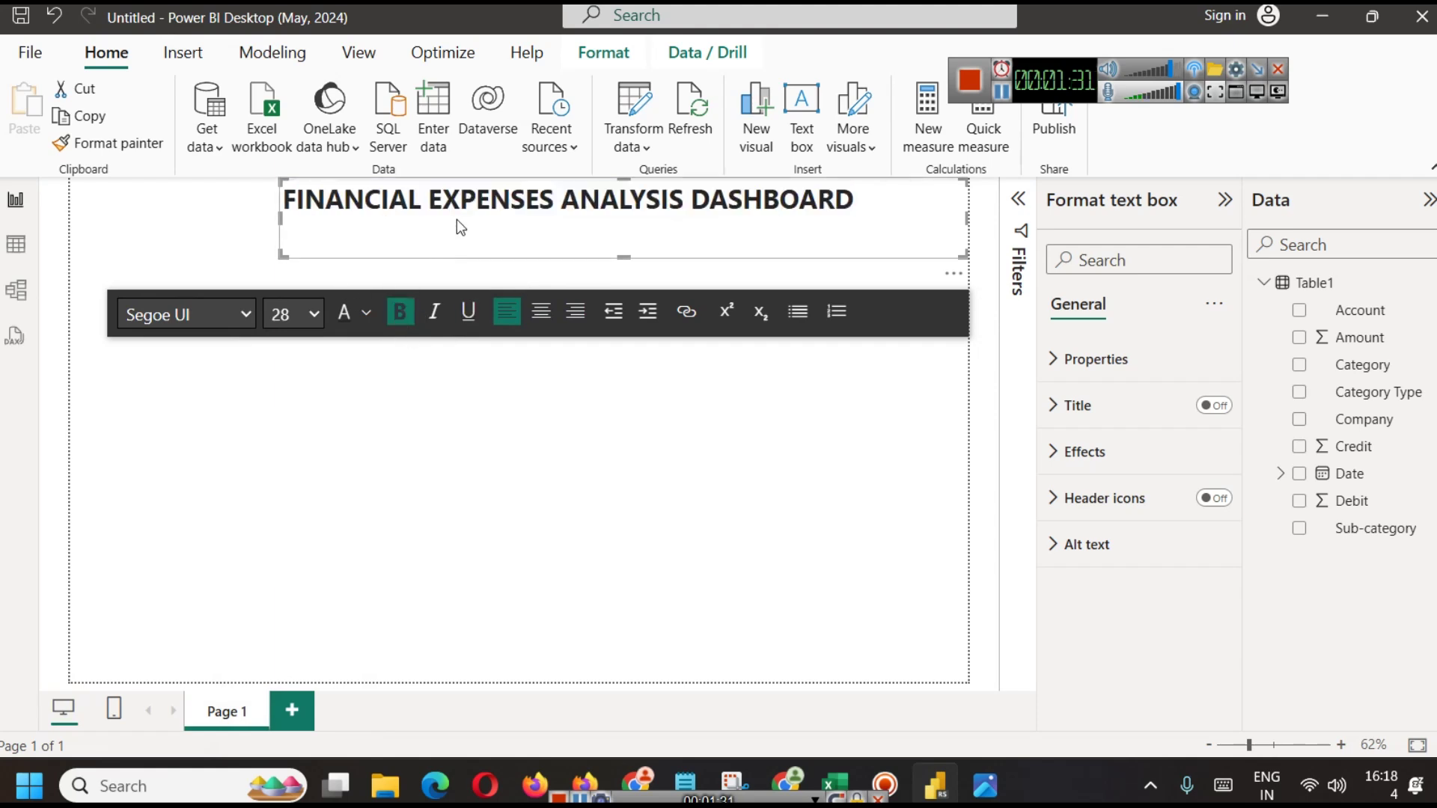
Enlarge the whole dashboard title to font size 32
triple_click(480, 203)
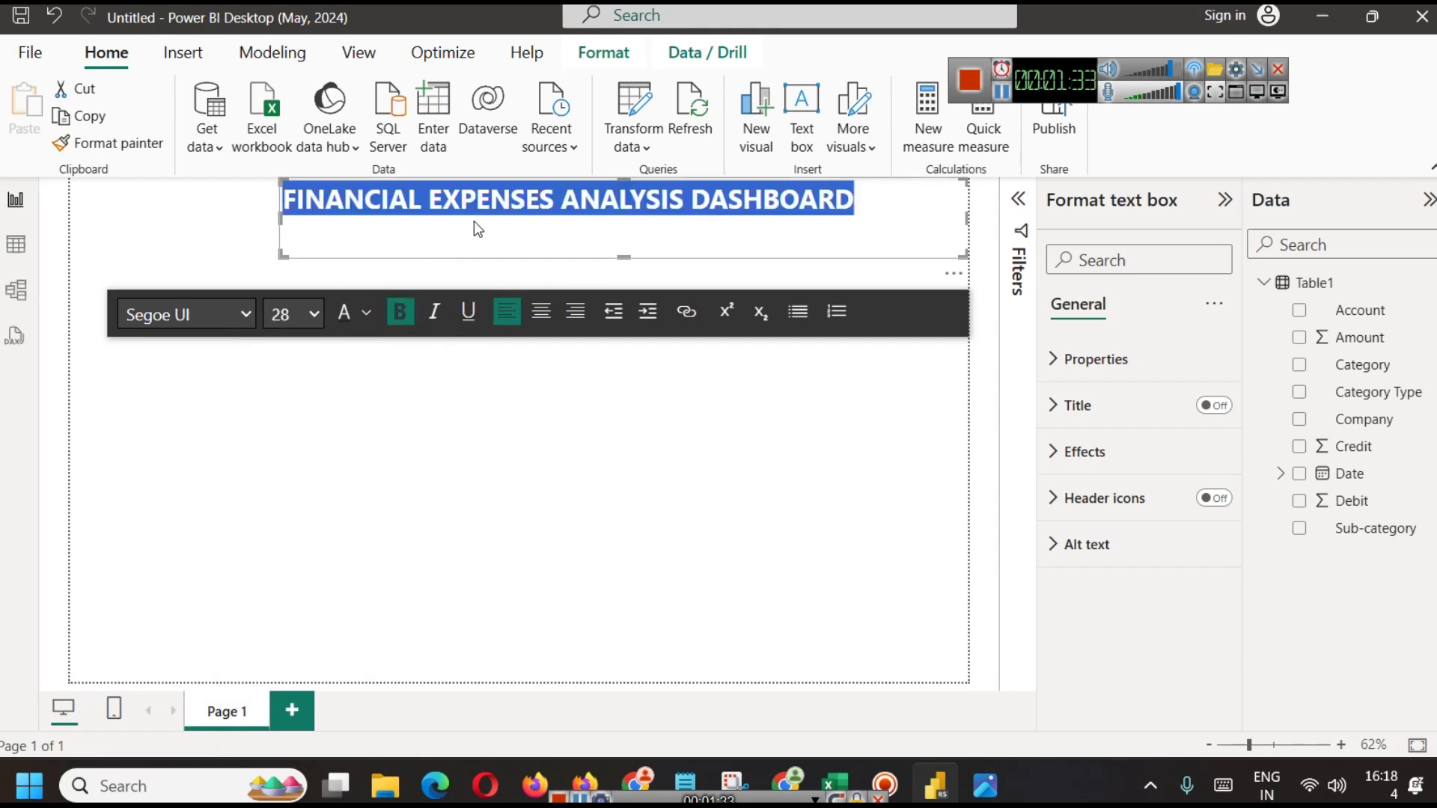
click(313, 315)
click(292, 719)
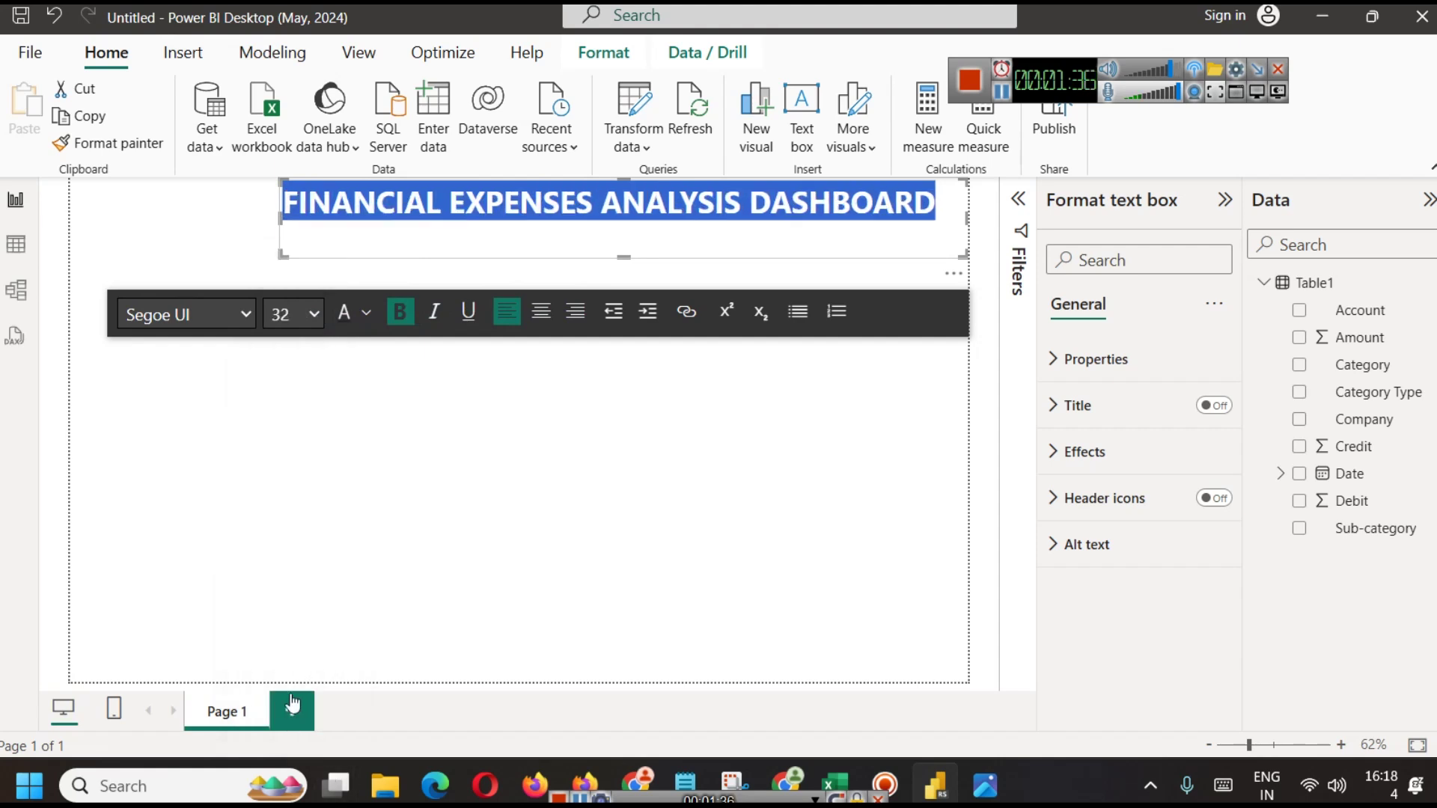
click(581, 238)
click(576, 201)
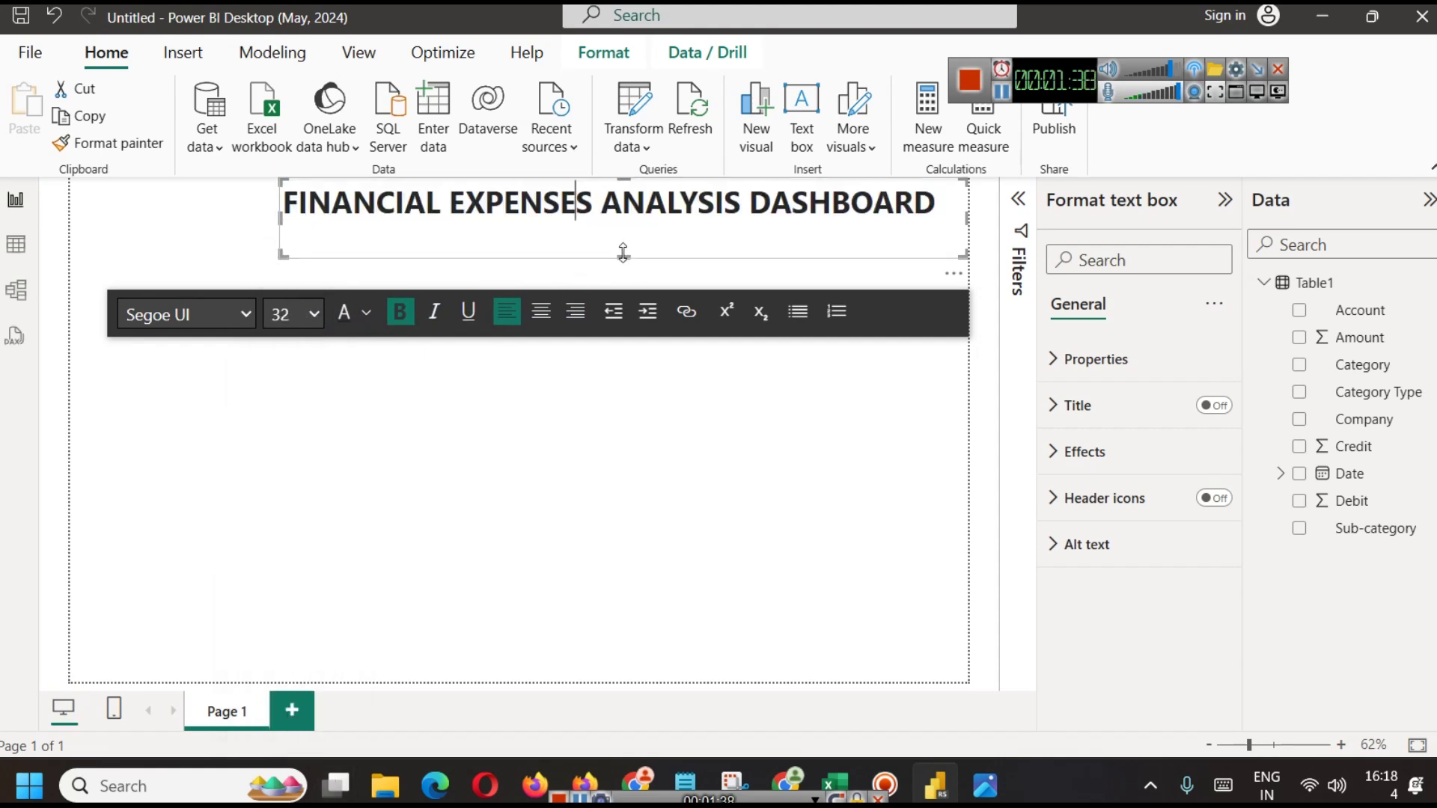
Extend the title text box to the left and reduce its height so the title sits centered on the page
drag(280, 201, 210, 199)
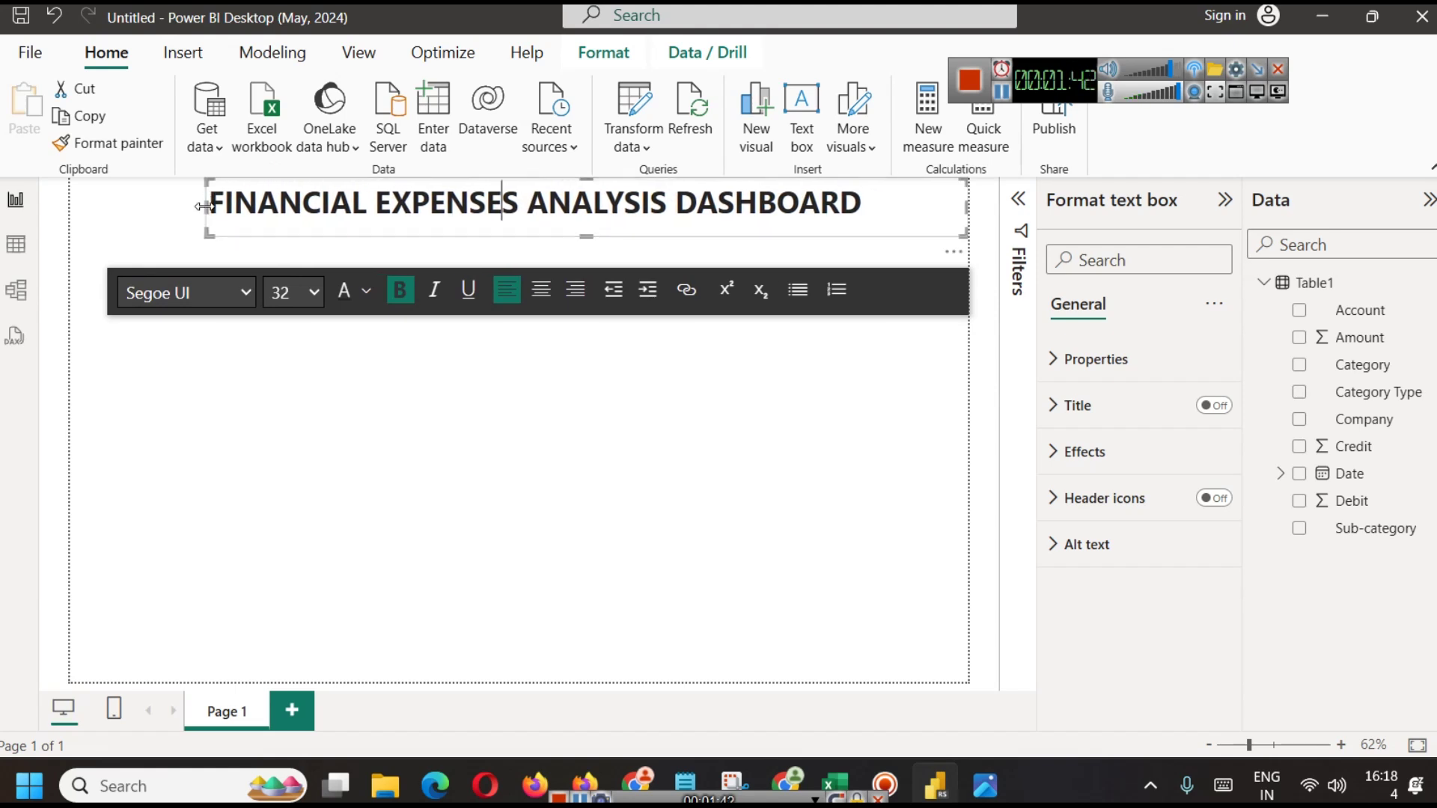
click(589, 255)
click(597, 217)
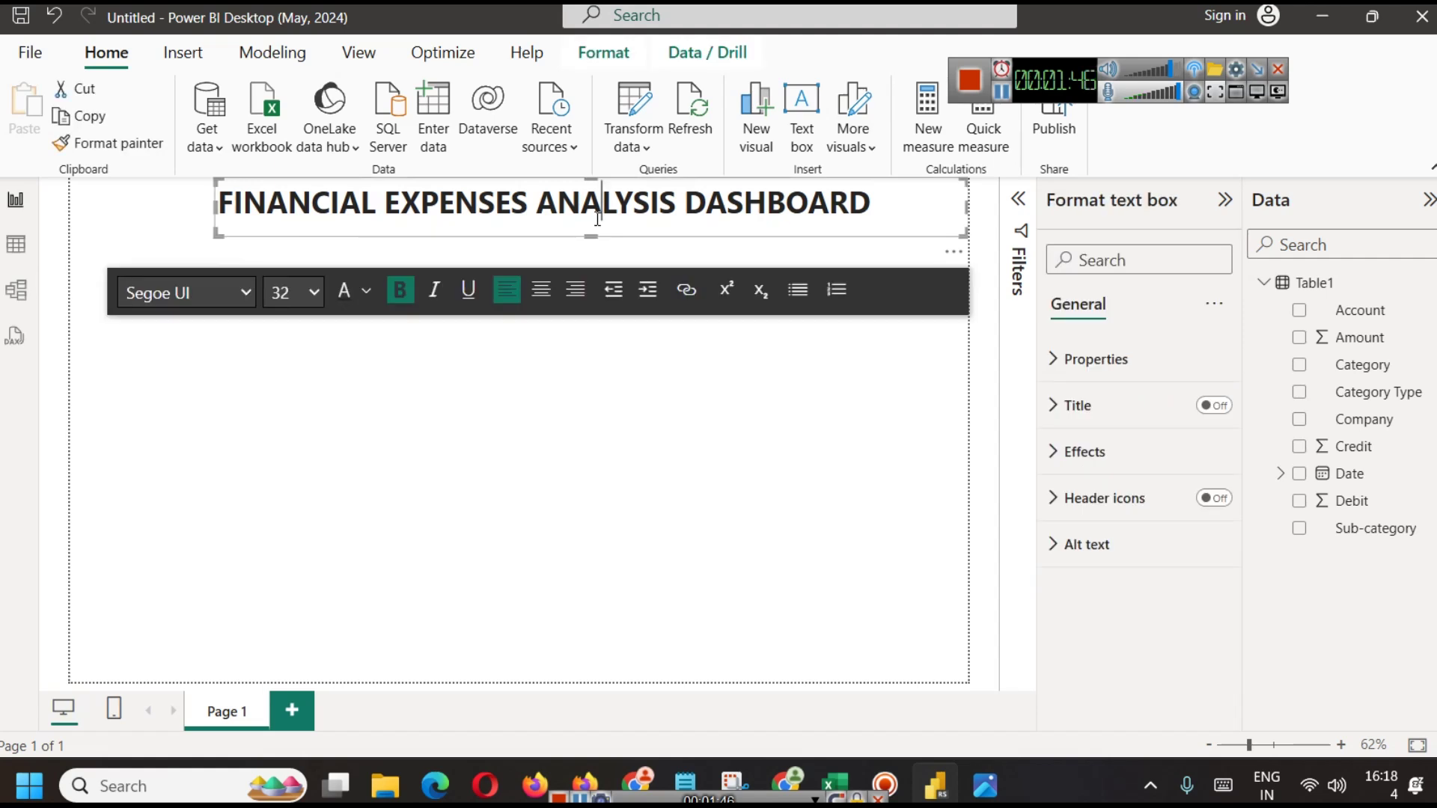
click(465, 417)
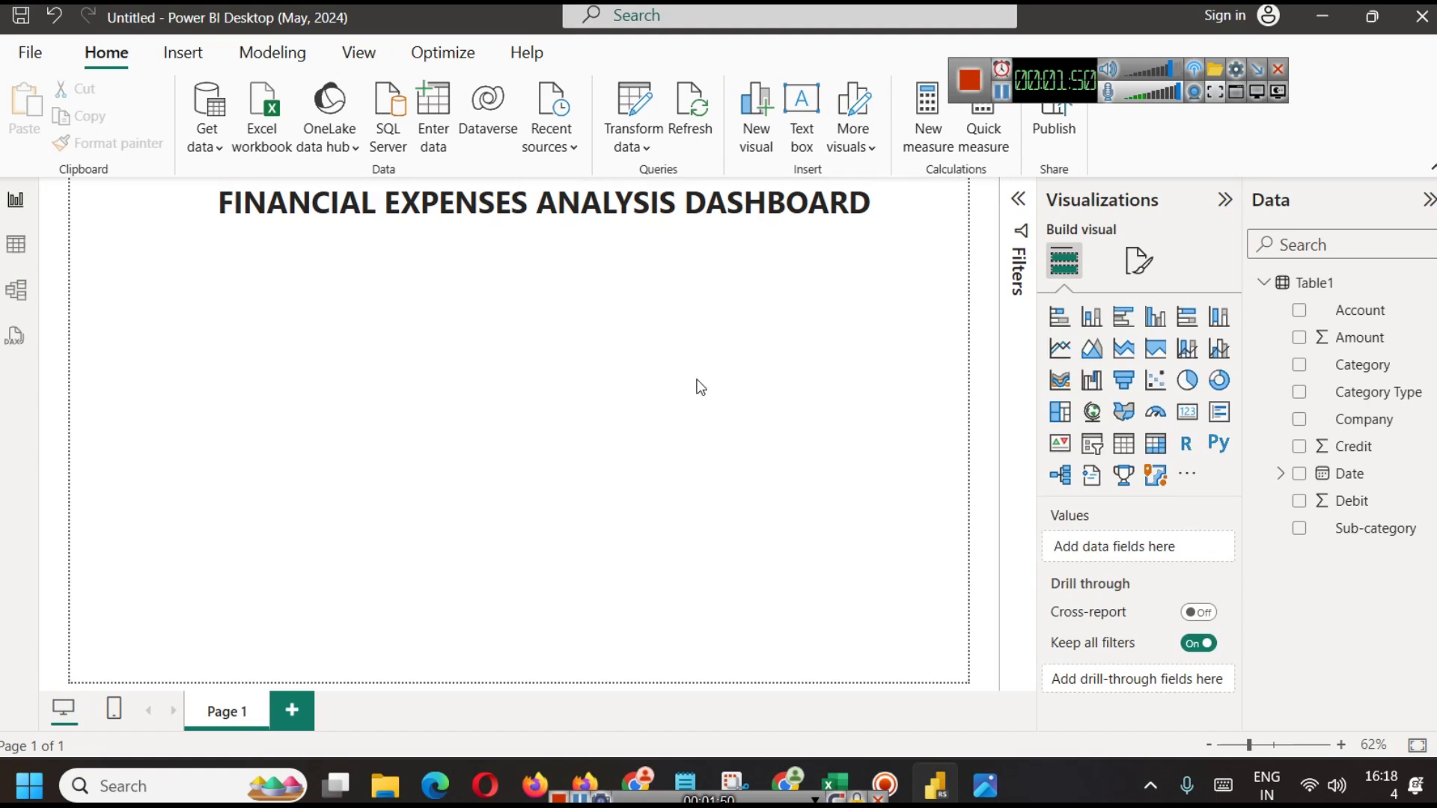
Open the page background settings for customizing the current report theme
click(358, 53)
click(529, 122)
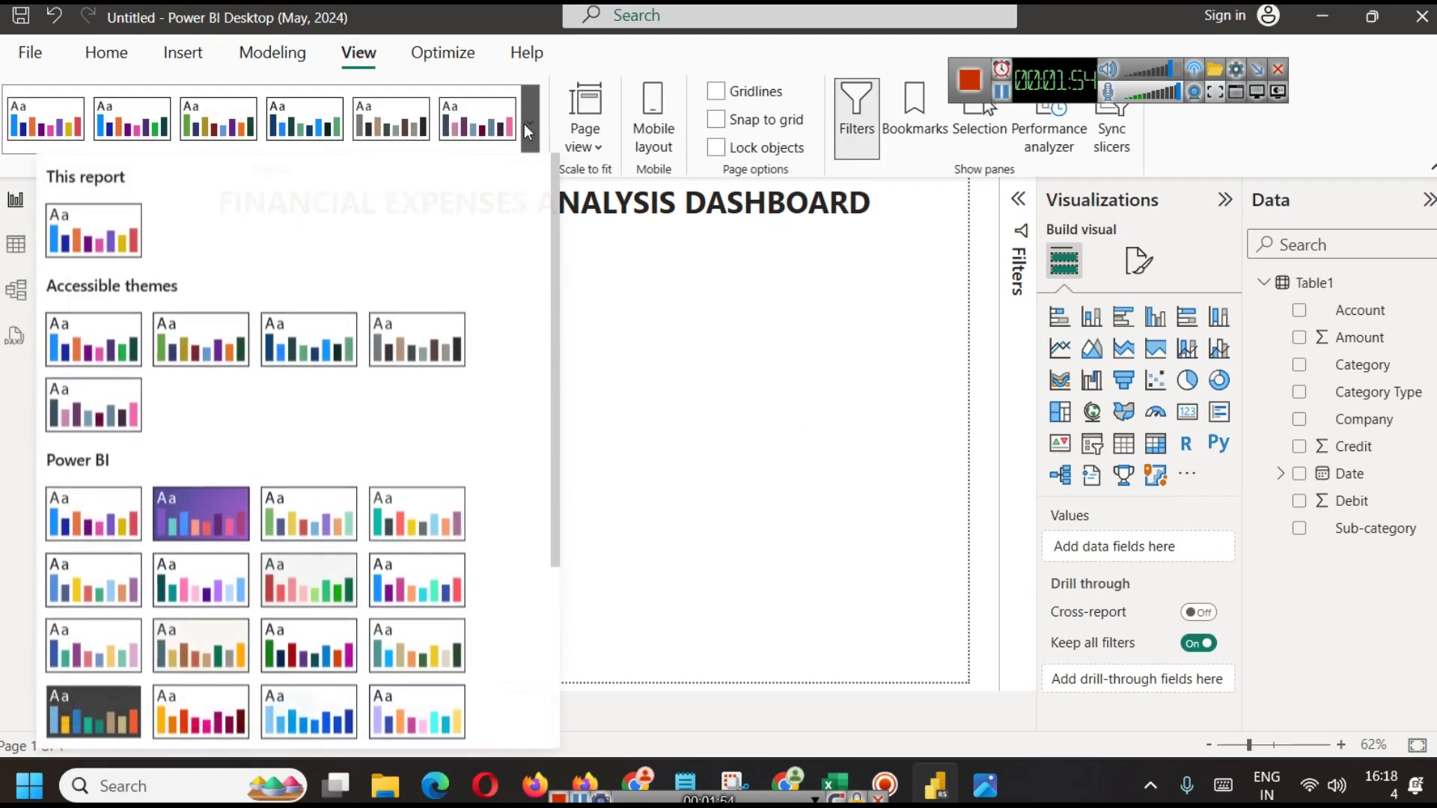
scroll(105, 650, down, 3)
click(110, 659)
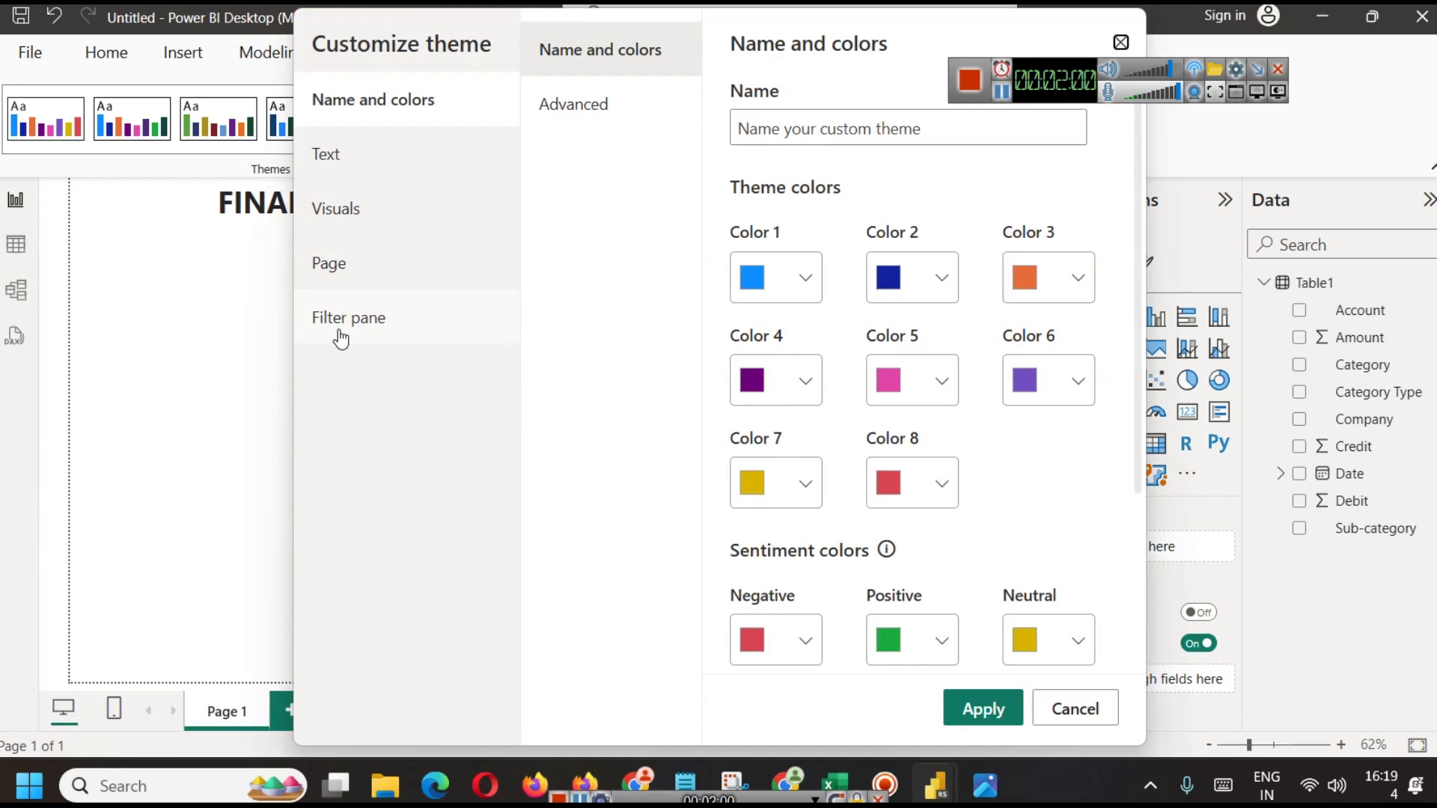
click(344, 271)
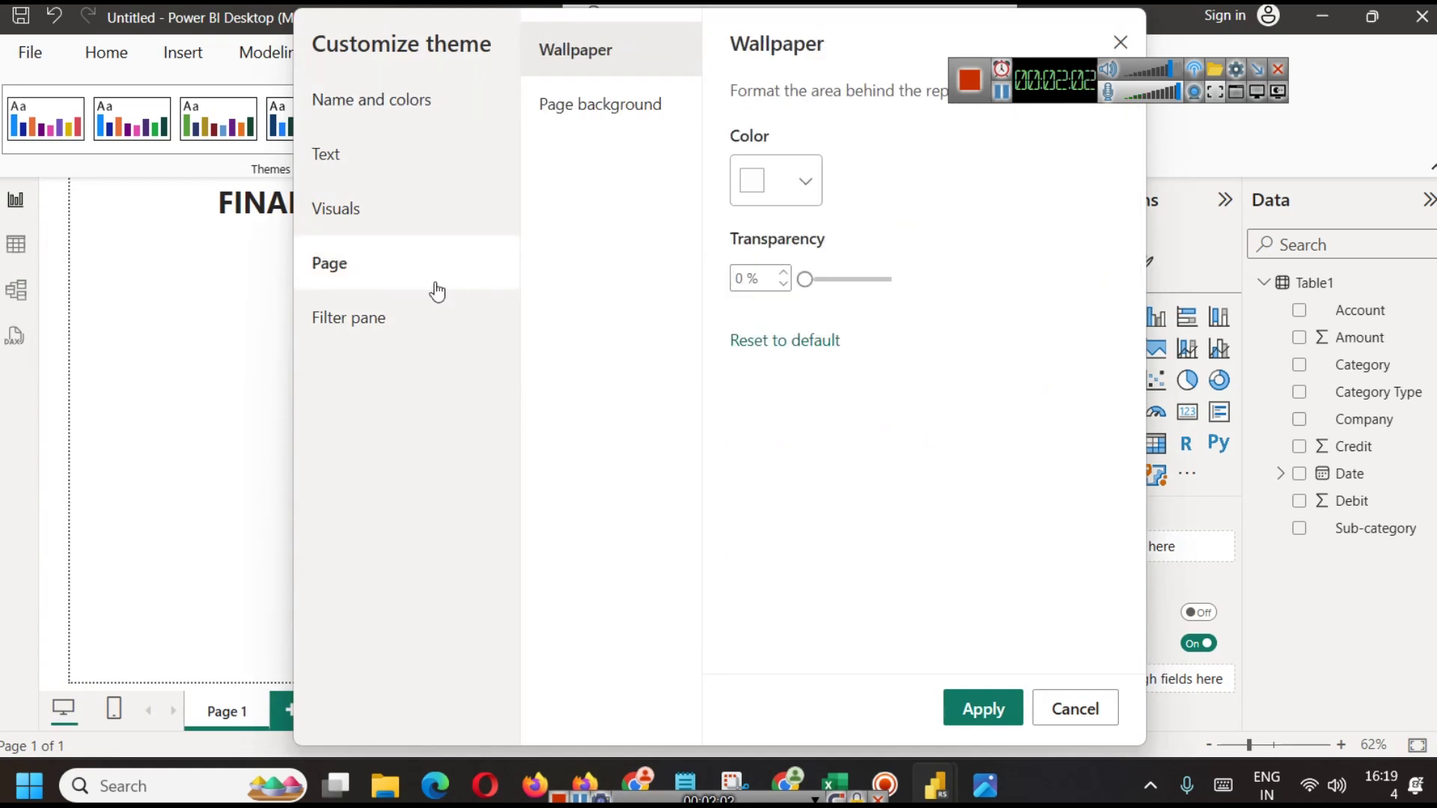
click(617, 103)
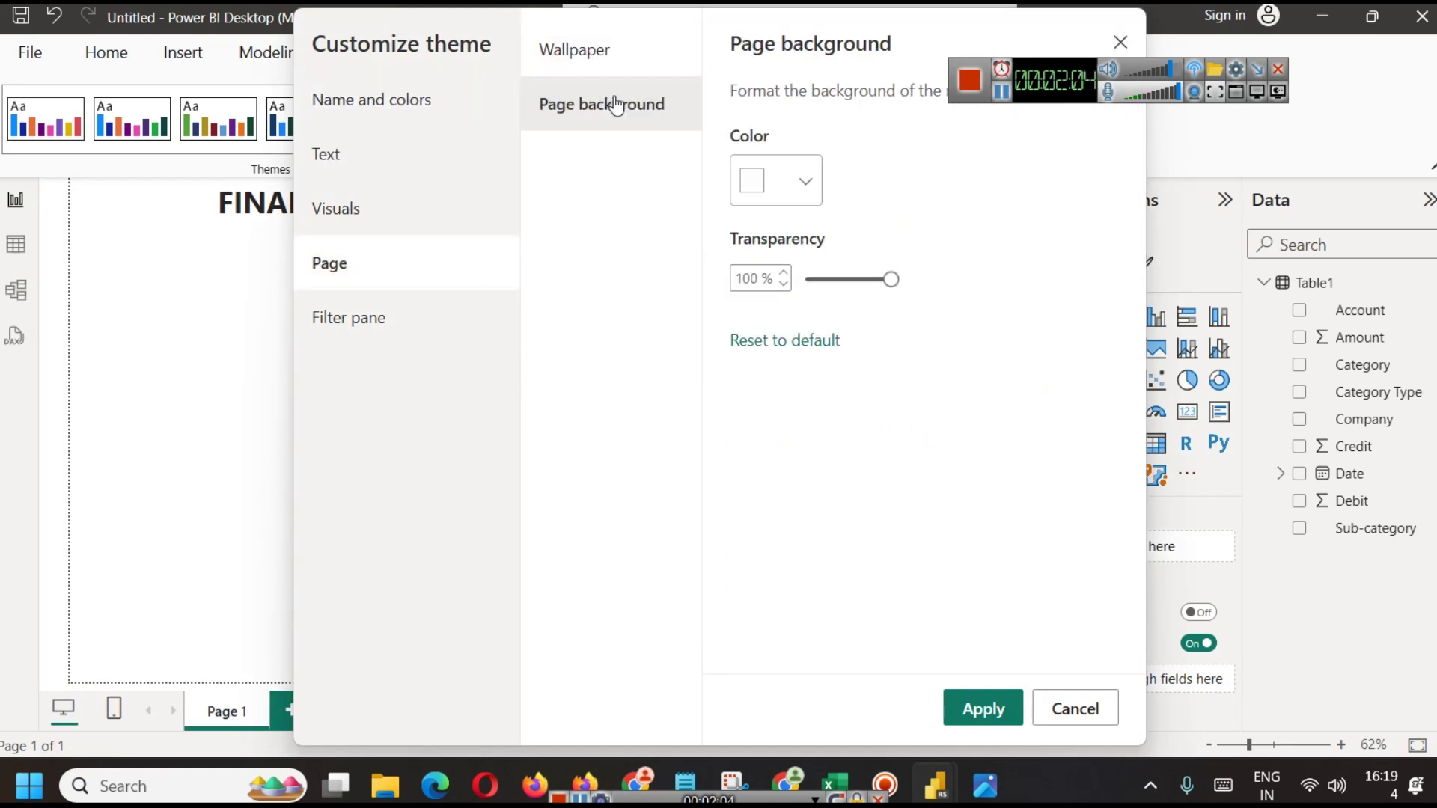
Set the theme's page background color to the muted teal #4F7C80 and apply it
click(812, 181)
click(932, 500)
click(851, 500)
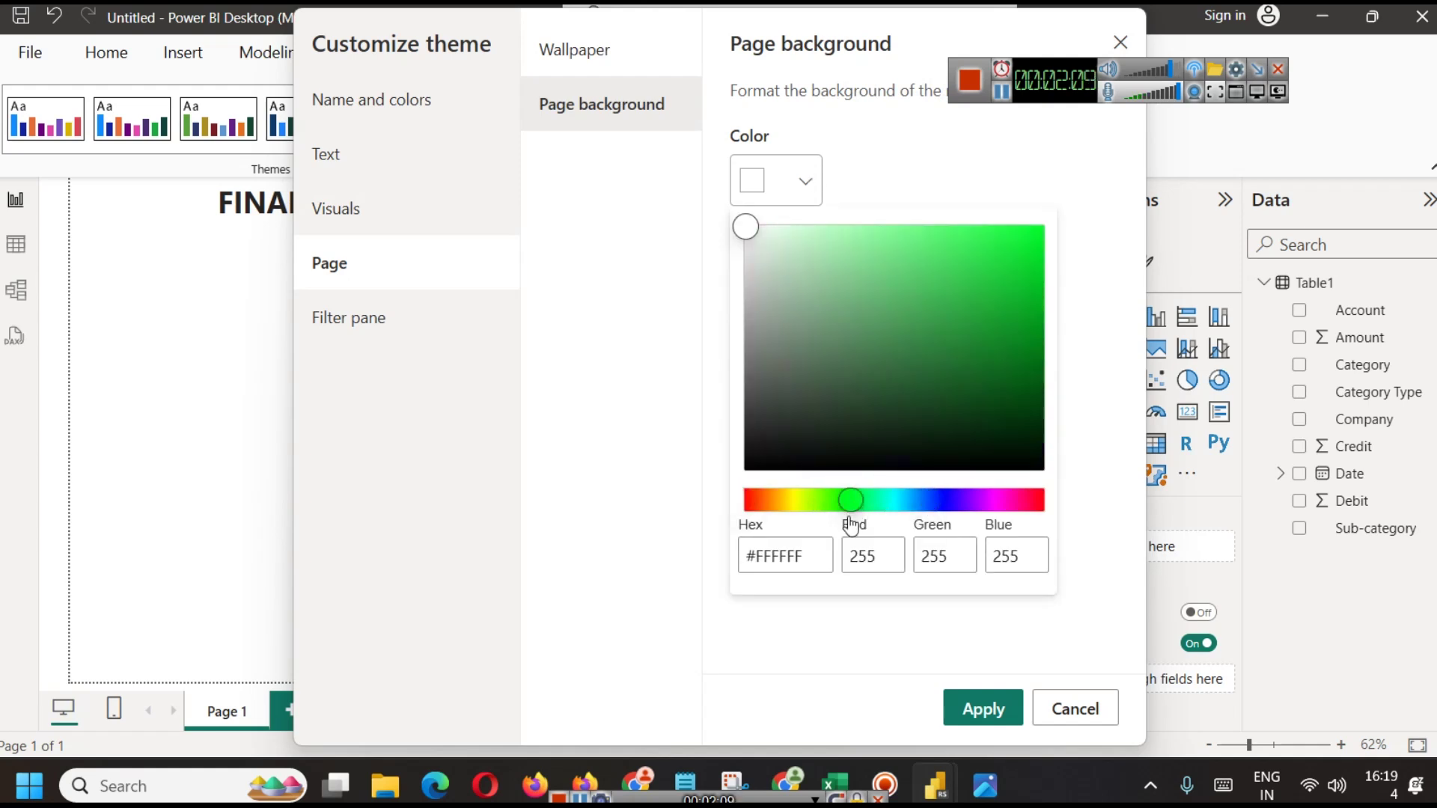
click(918, 414)
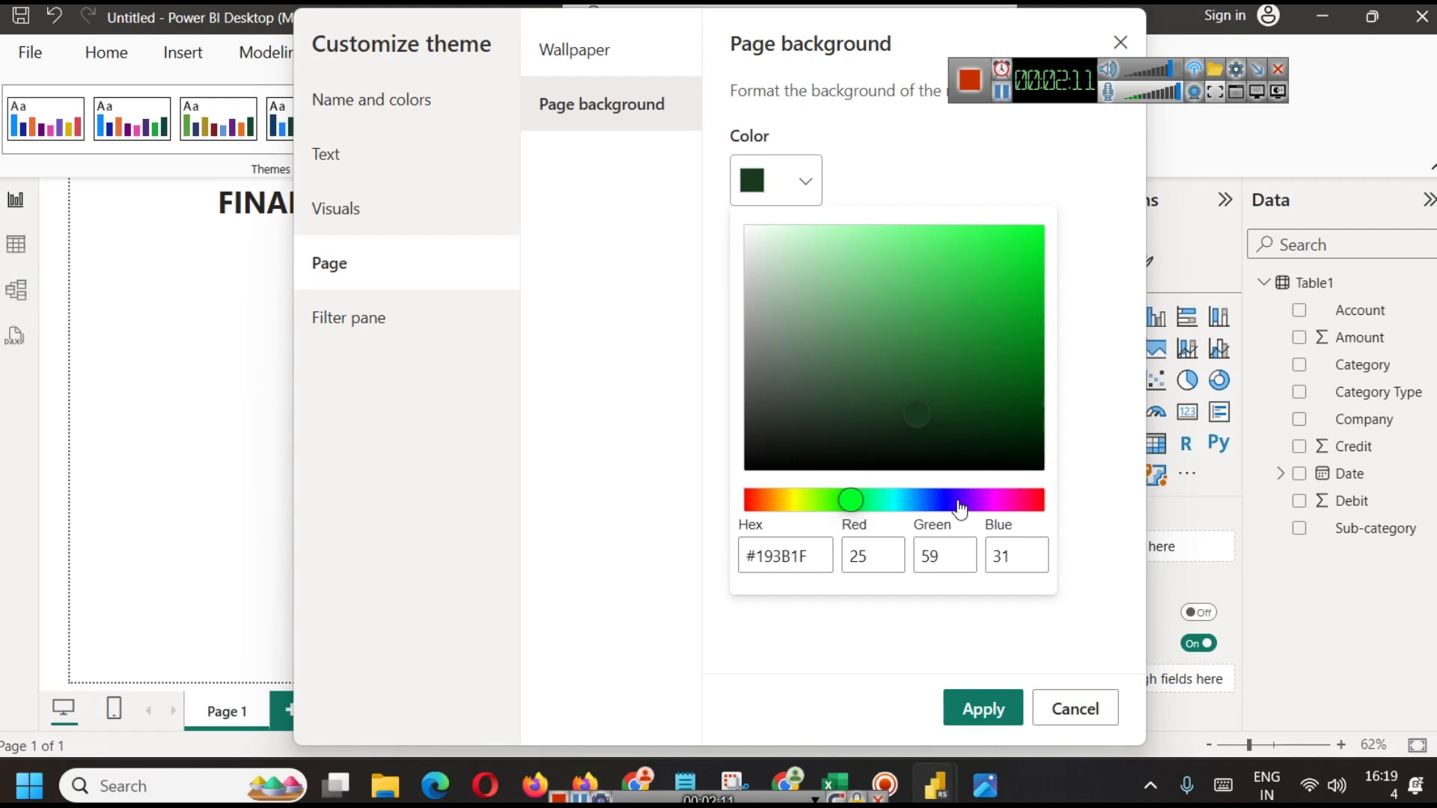
click(896, 499)
click(847, 390)
click(845, 447)
mouse_move(844, 445)
mouse_down()
mouse_move(856, 342)
mouse_move(859, 356)
mouse_up()
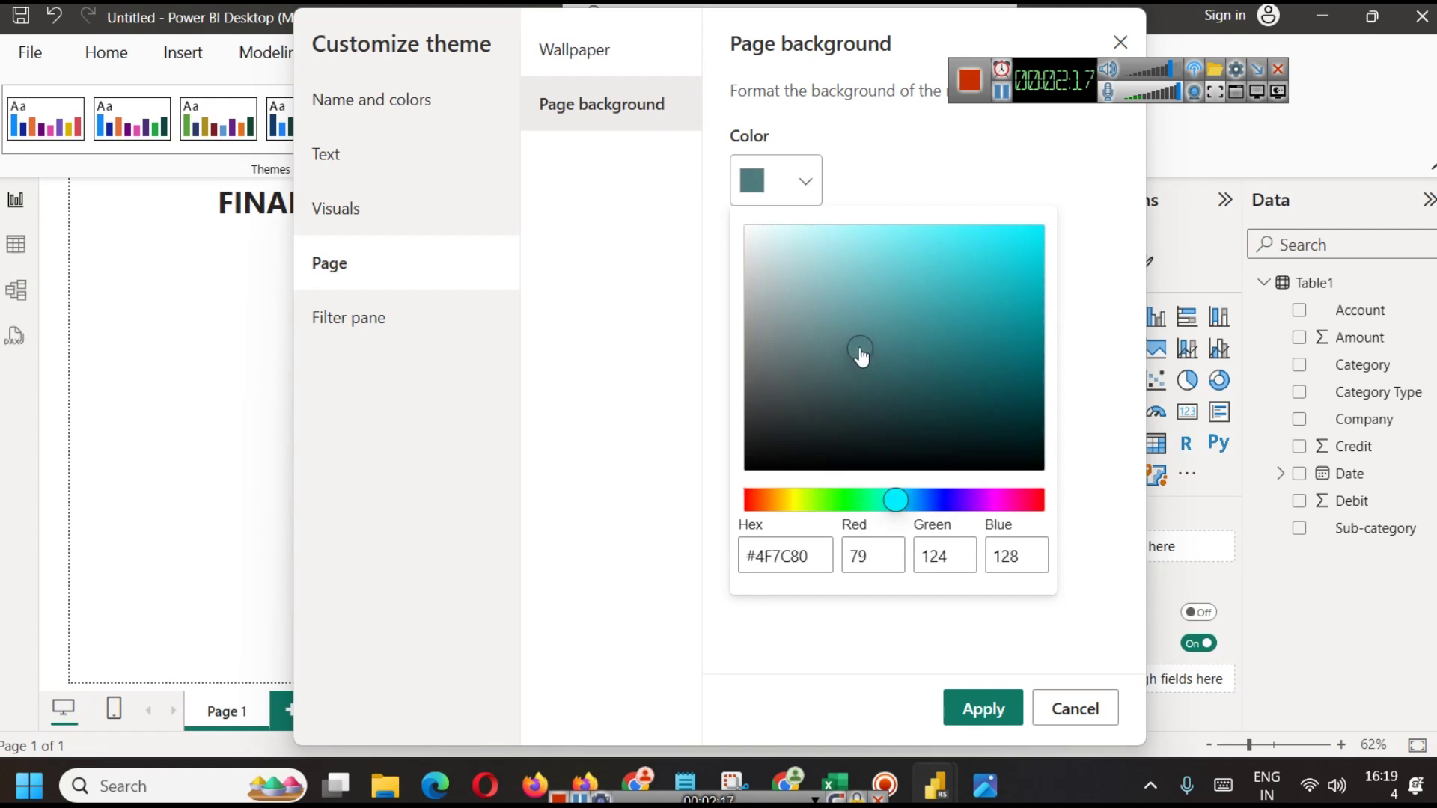
click(986, 709)
click(986, 709)
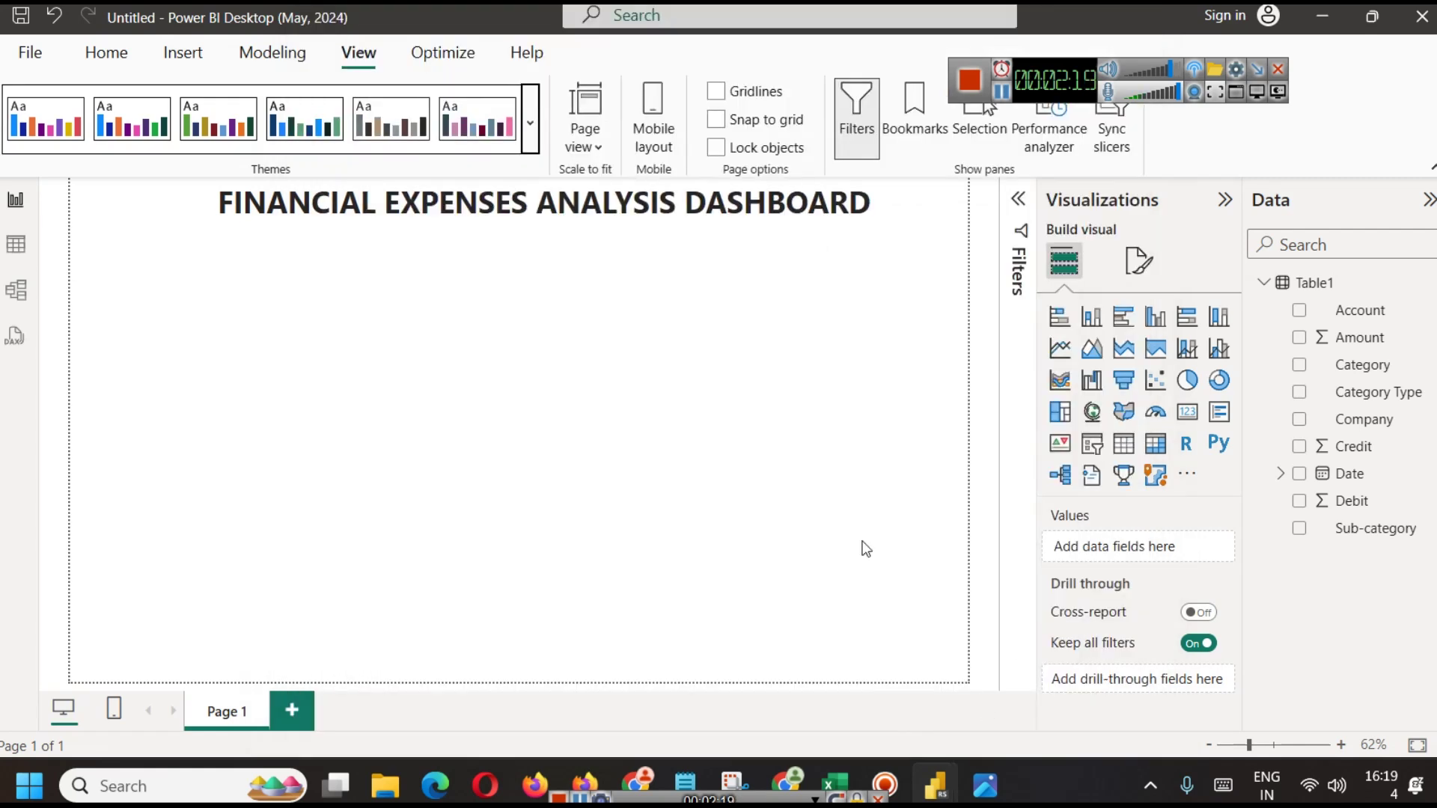
Set the page background transparency of the current theme to 0 % and apply it
click(529, 122)
scroll(341, 398, down, 3)
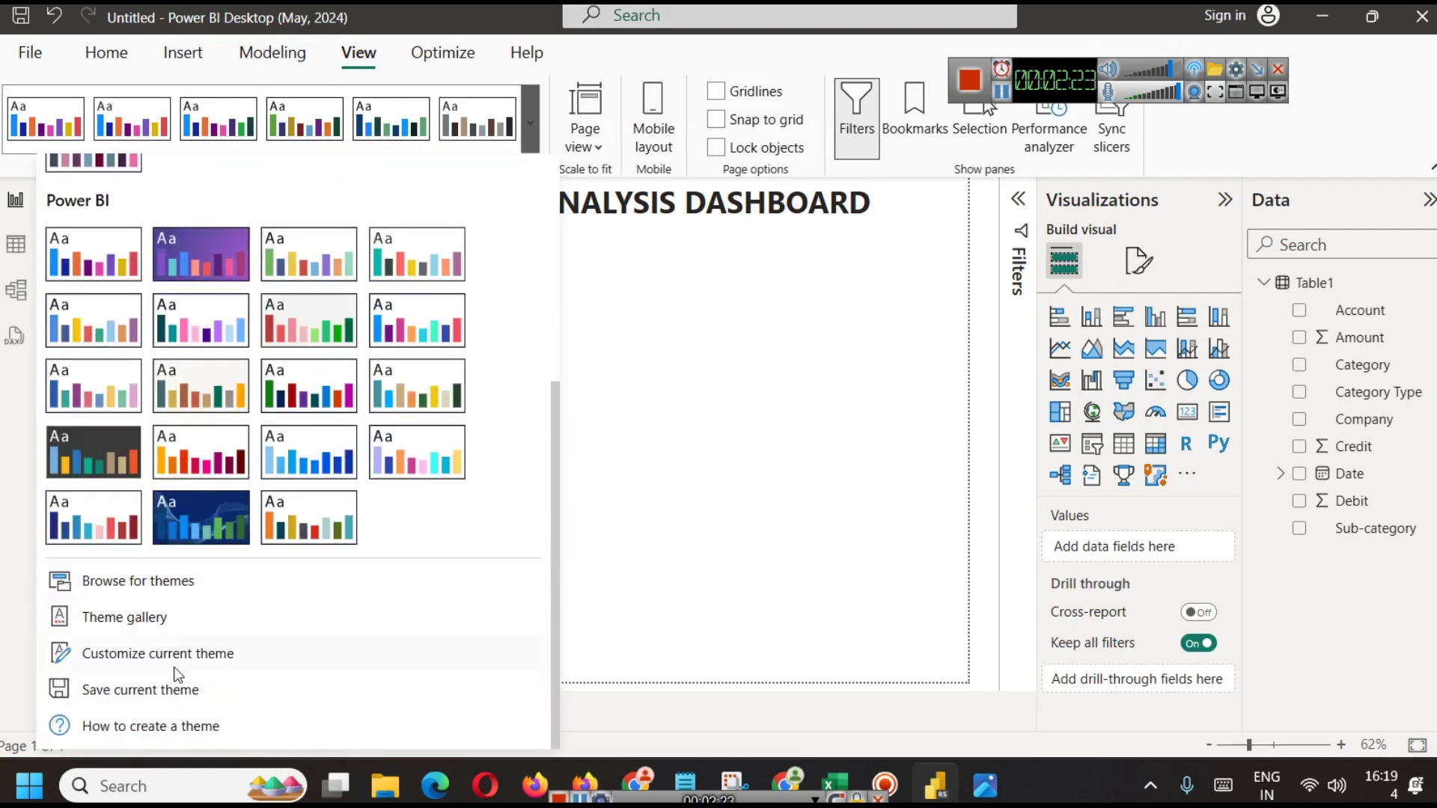
click(153, 653)
click(389, 261)
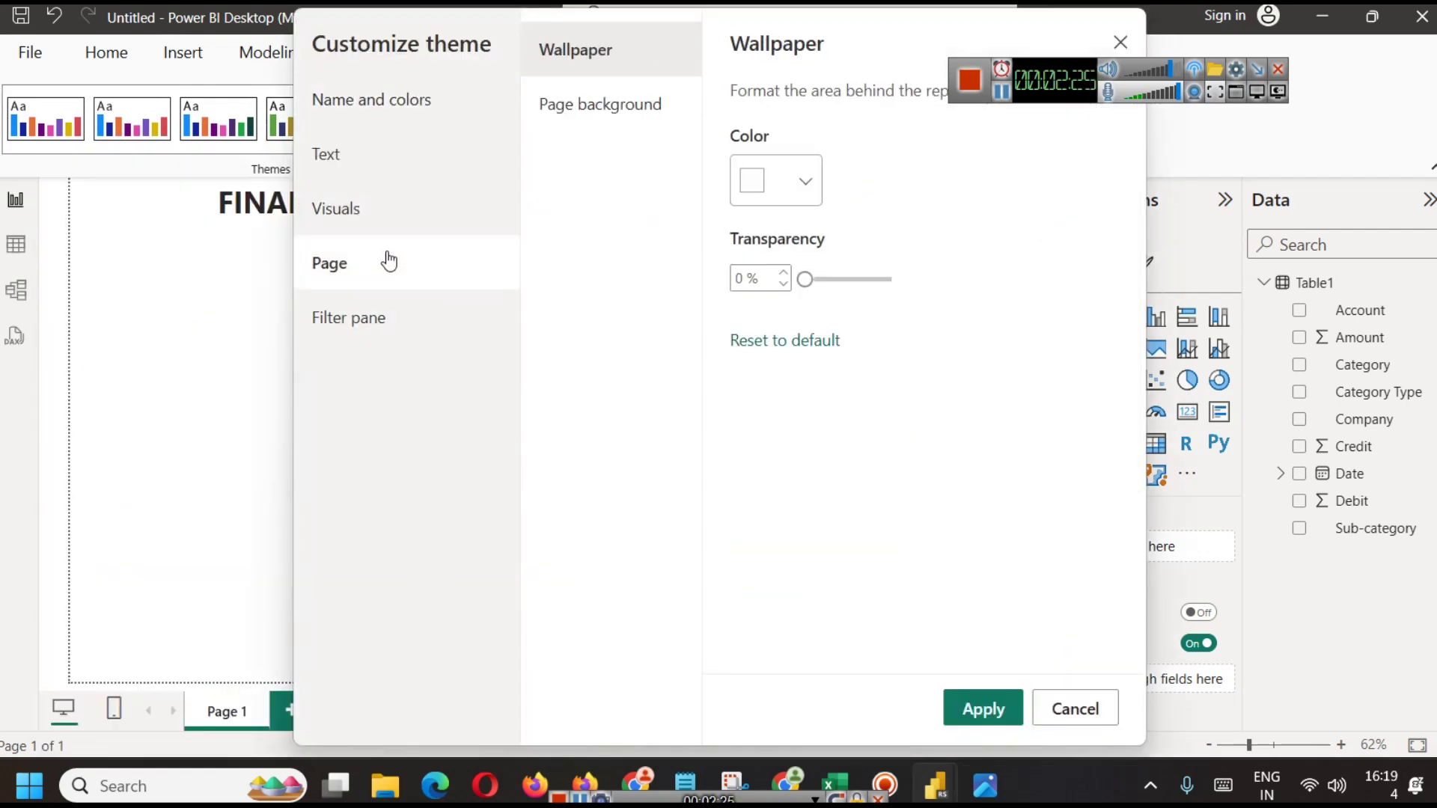
click(626, 119)
drag(892, 281, 806, 280)
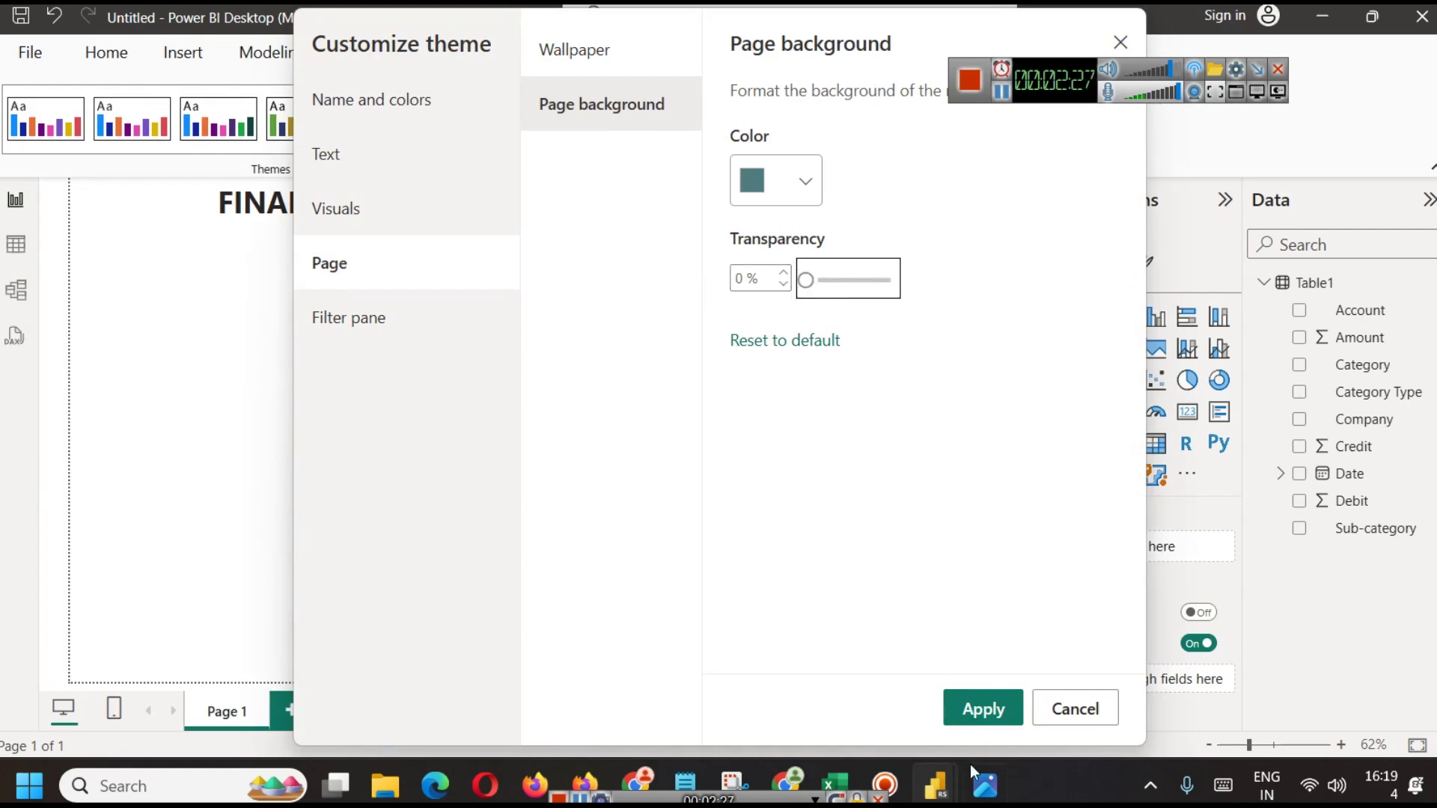
click(983, 709)
Slightly reduce the height of the title text box to fit the text and deselect it
click(610, 232)
click(615, 231)
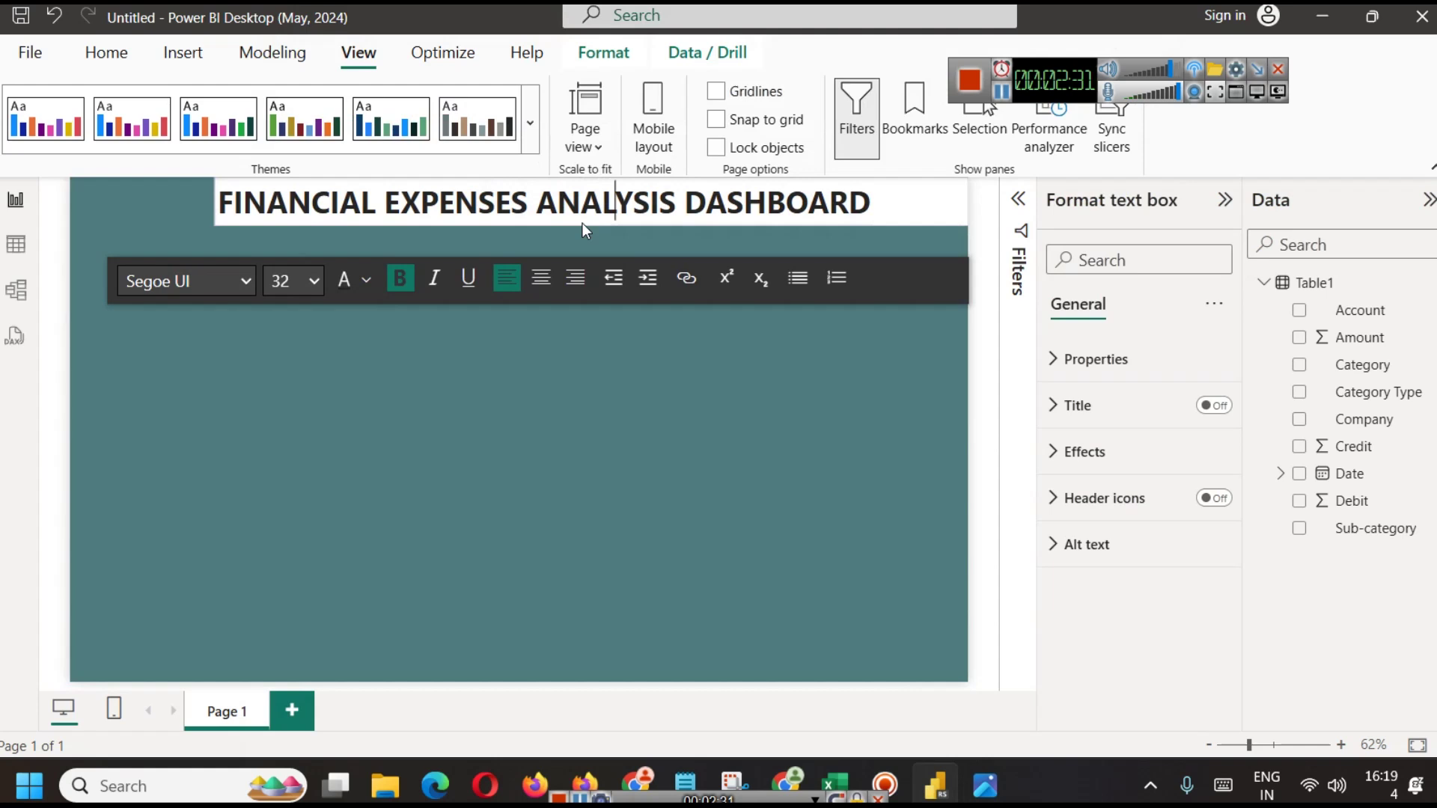
click(588, 417)
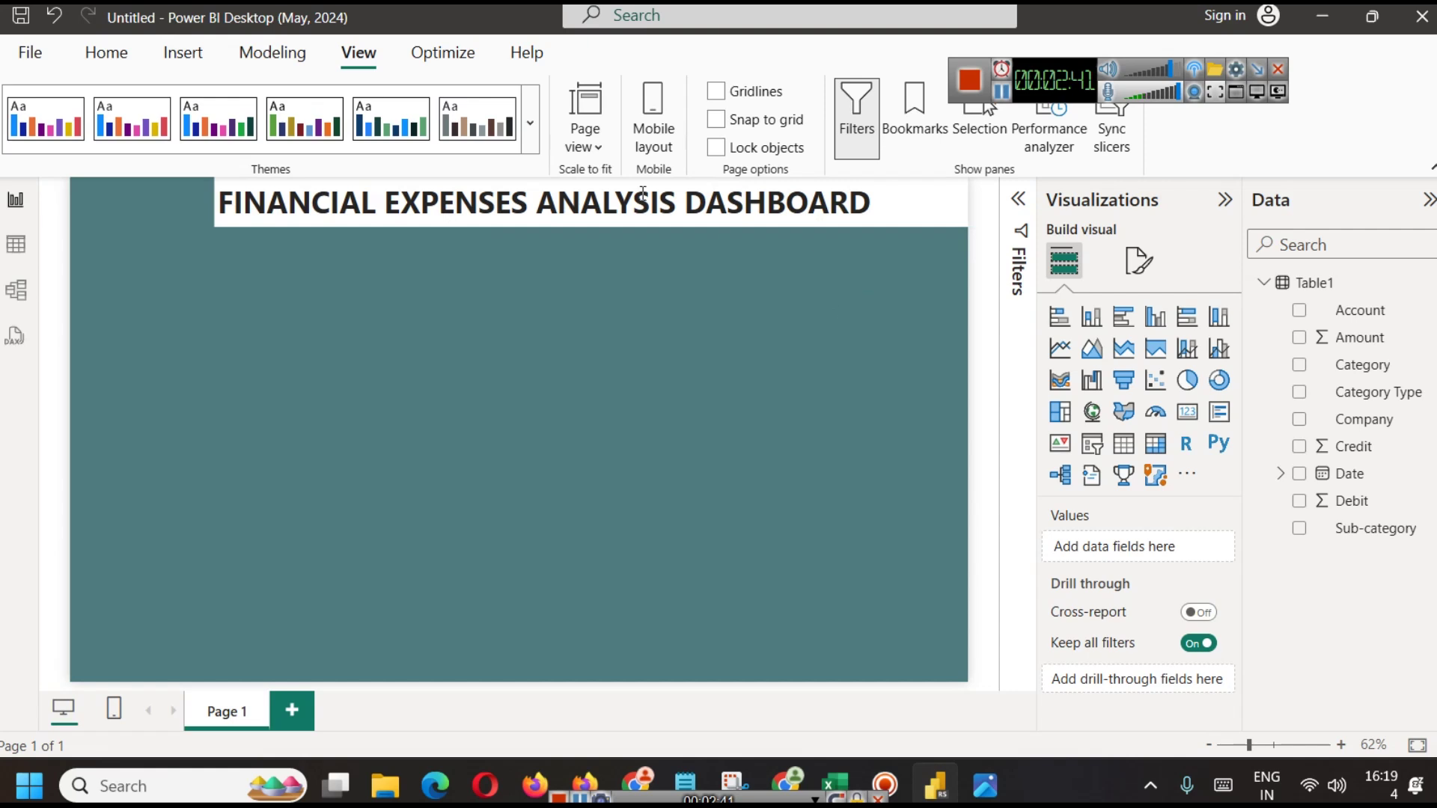
Turn off the background of the title text box so the page color shows through
click(576, 211)
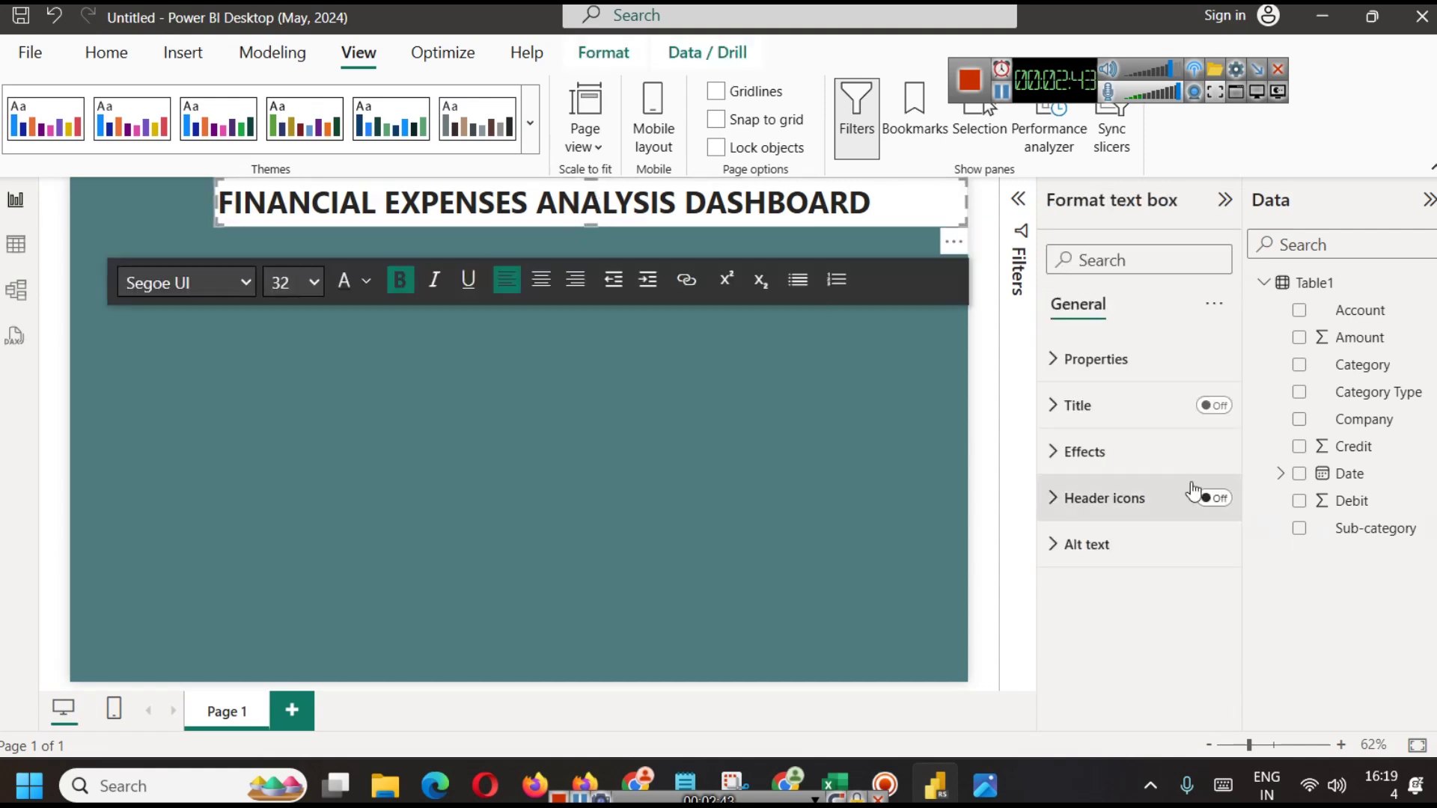
click(1055, 454)
click(1205, 507)
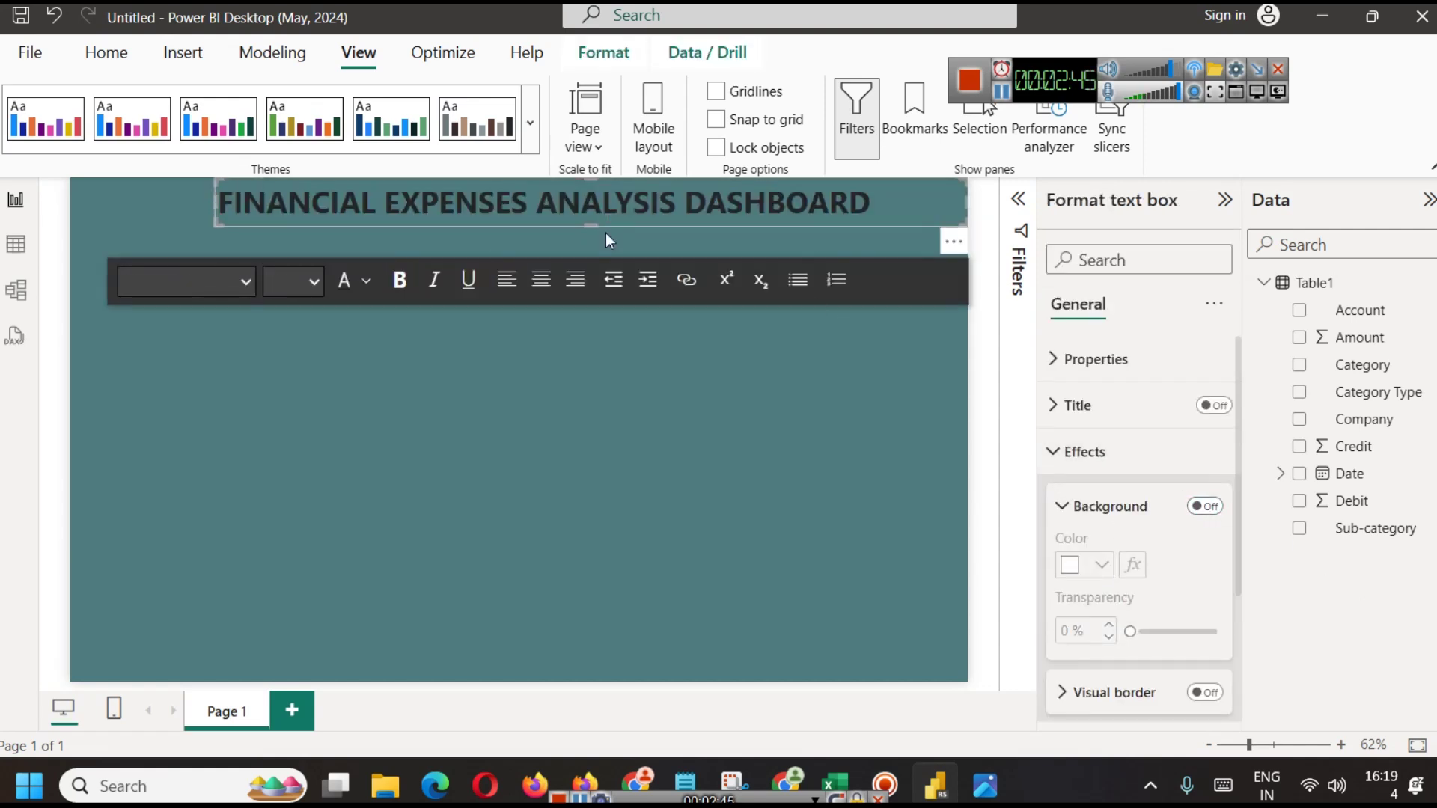
Change the font color of the entire dashboard title to white and deselect the text box
click(614, 206)
key(ctrl+a)
click(366, 282)
click(390, 360)
click(601, 405)
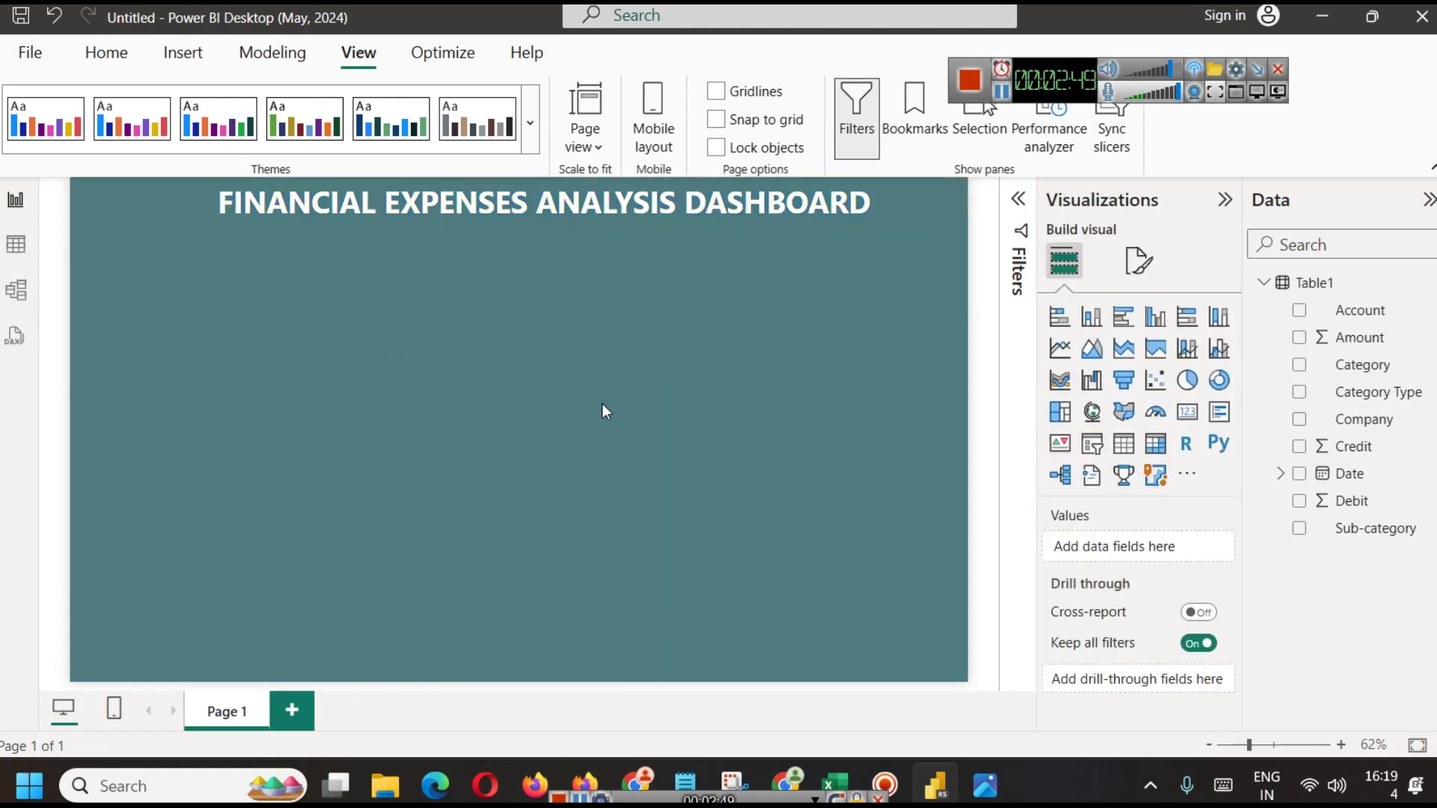
Turn on the shadow effect for the title text box and deselect it
click(910, 207)
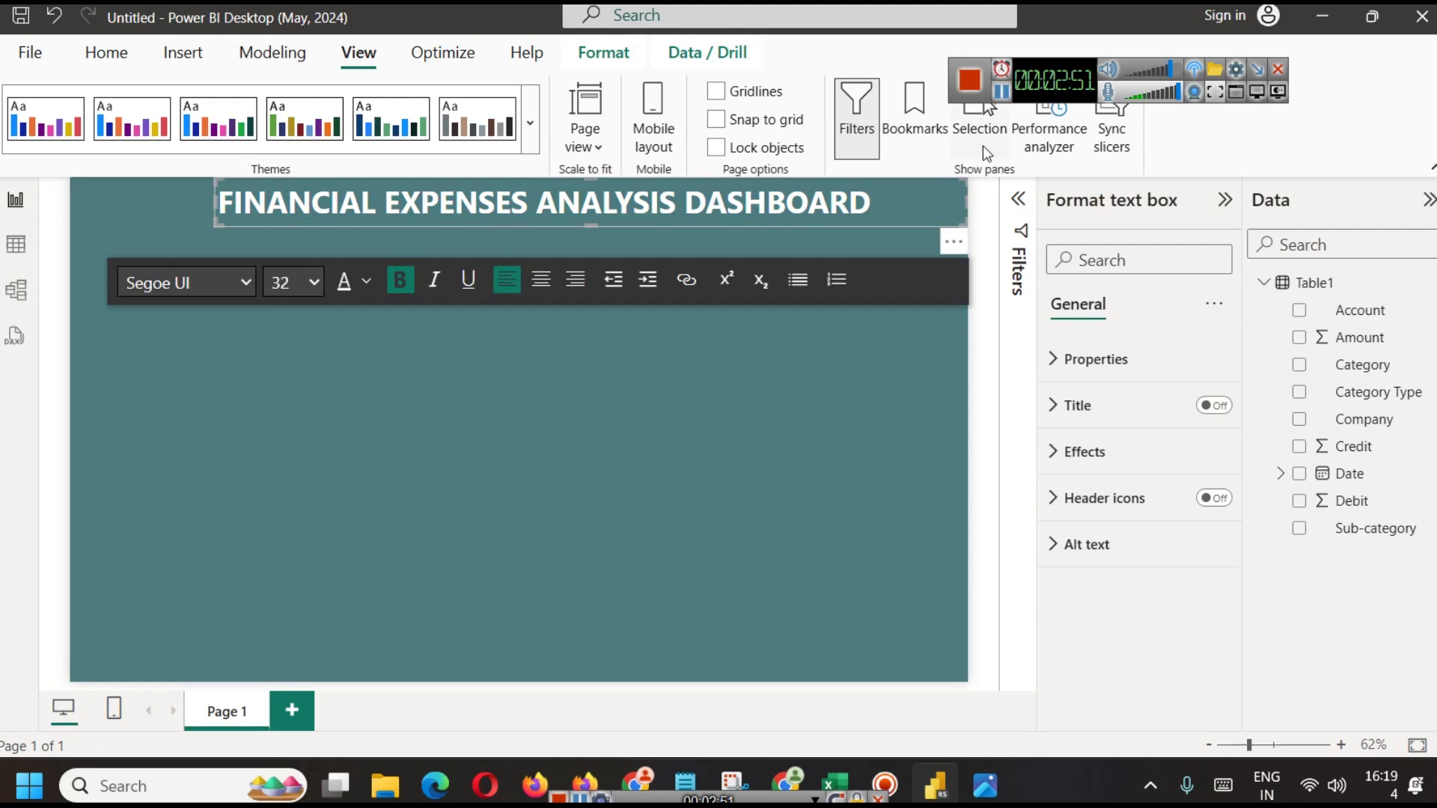
click(1116, 452)
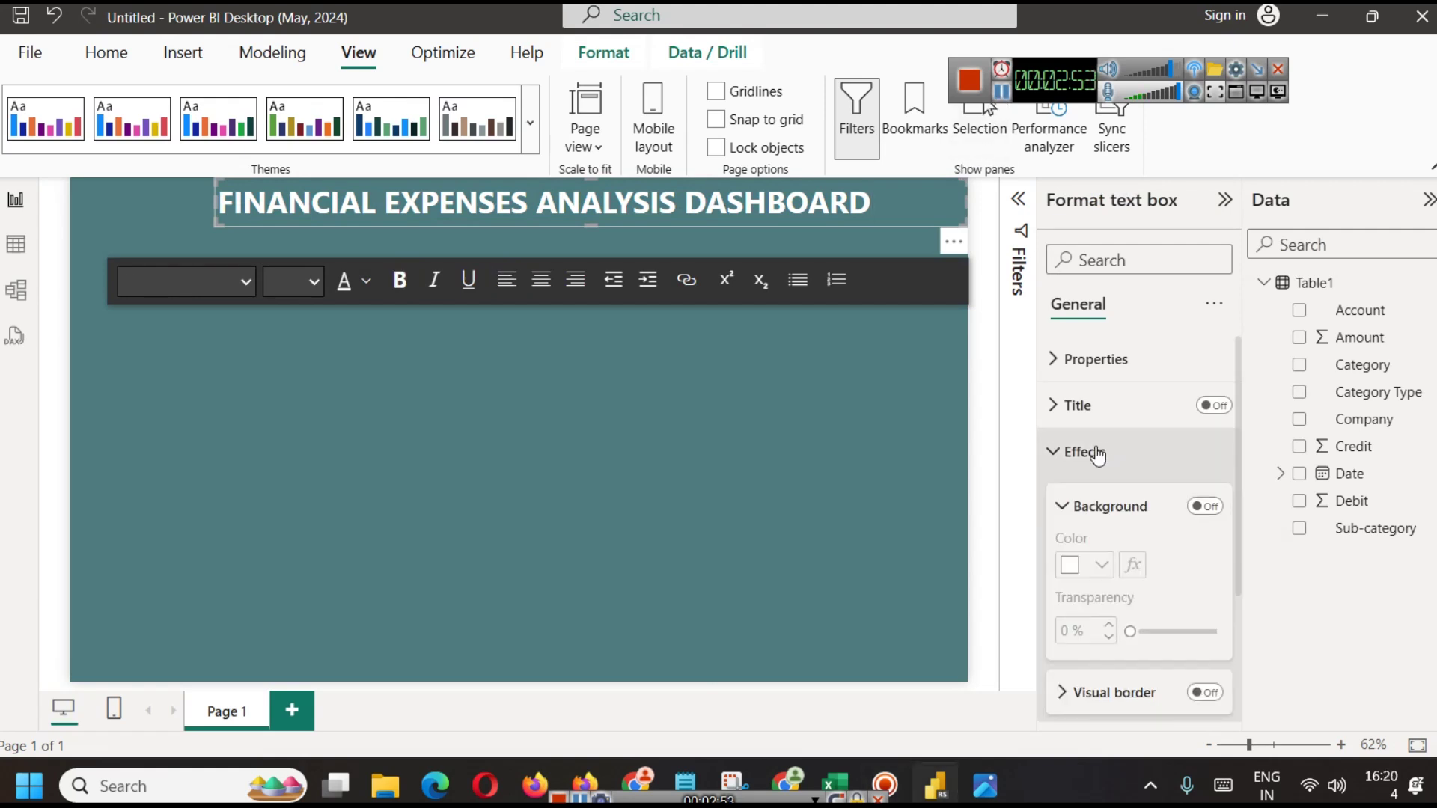
scroll(1136, 603, down, 2)
click(1202, 633)
click(702, 422)
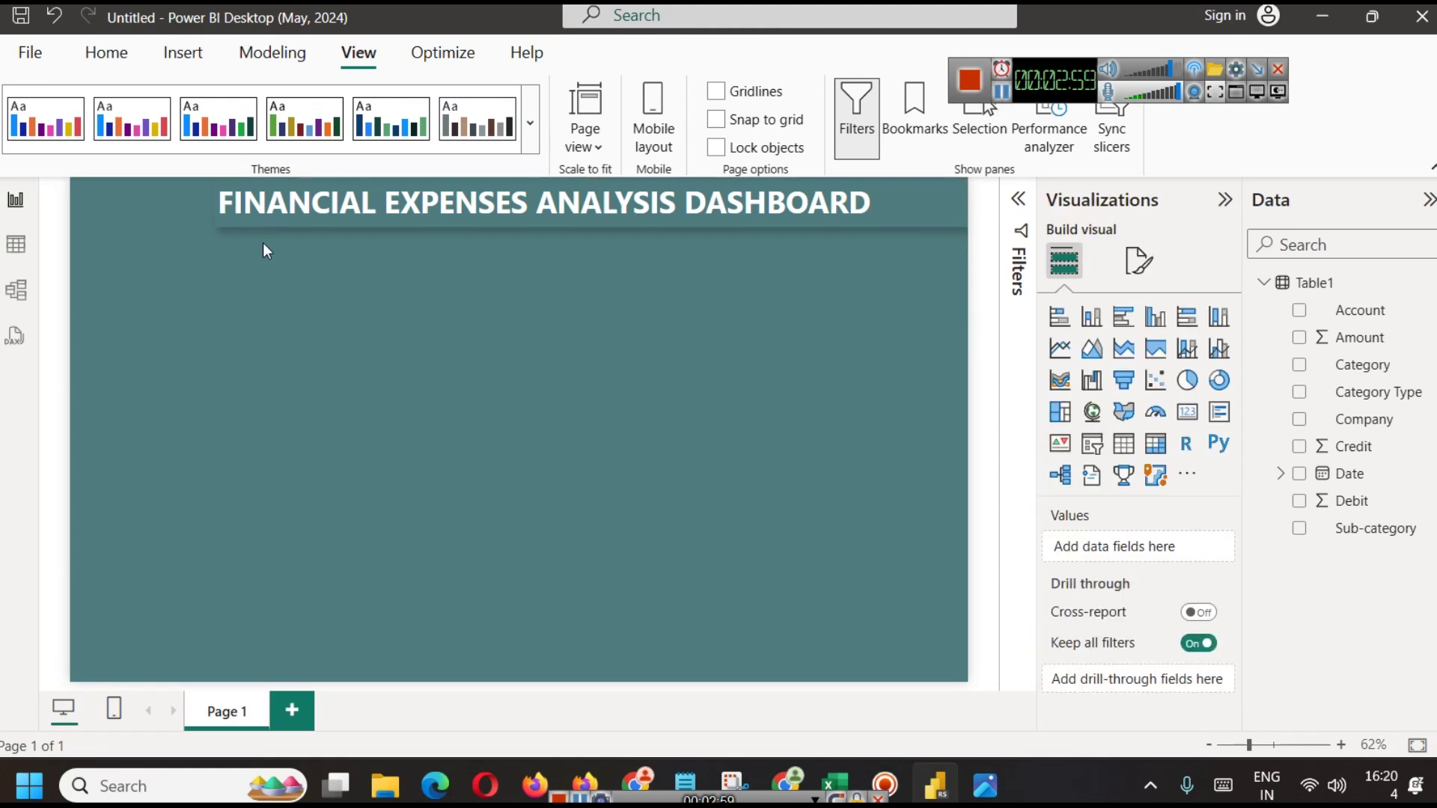
Narrow the title text box so its end sits just after the word DASHBOARD
click(928, 209)
drag(966, 199, 876, 191)
click(902, 352)
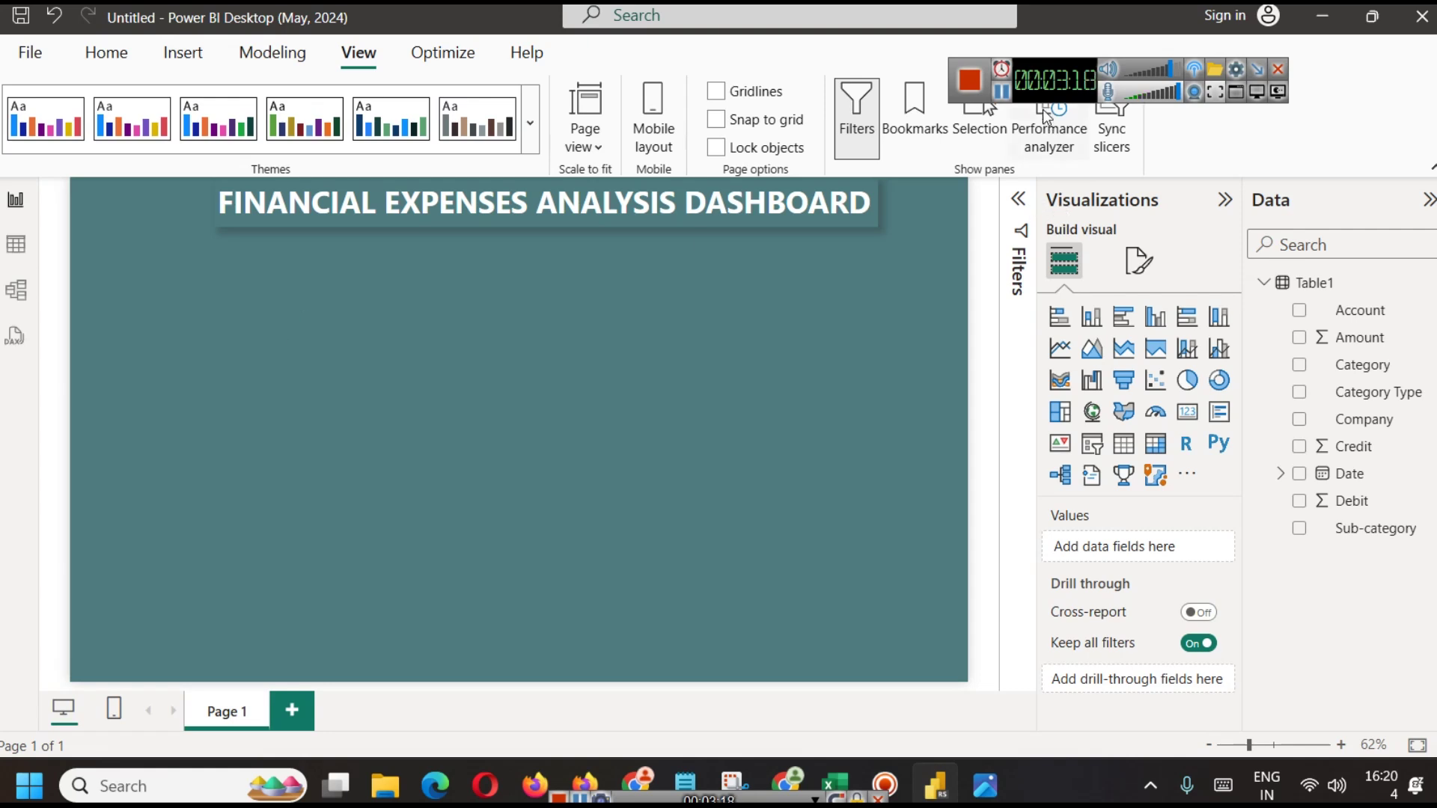
Insert the round Slidescope logo image and place it, scaled down, in the page's upper-left corner beside the title
click(171, 60)
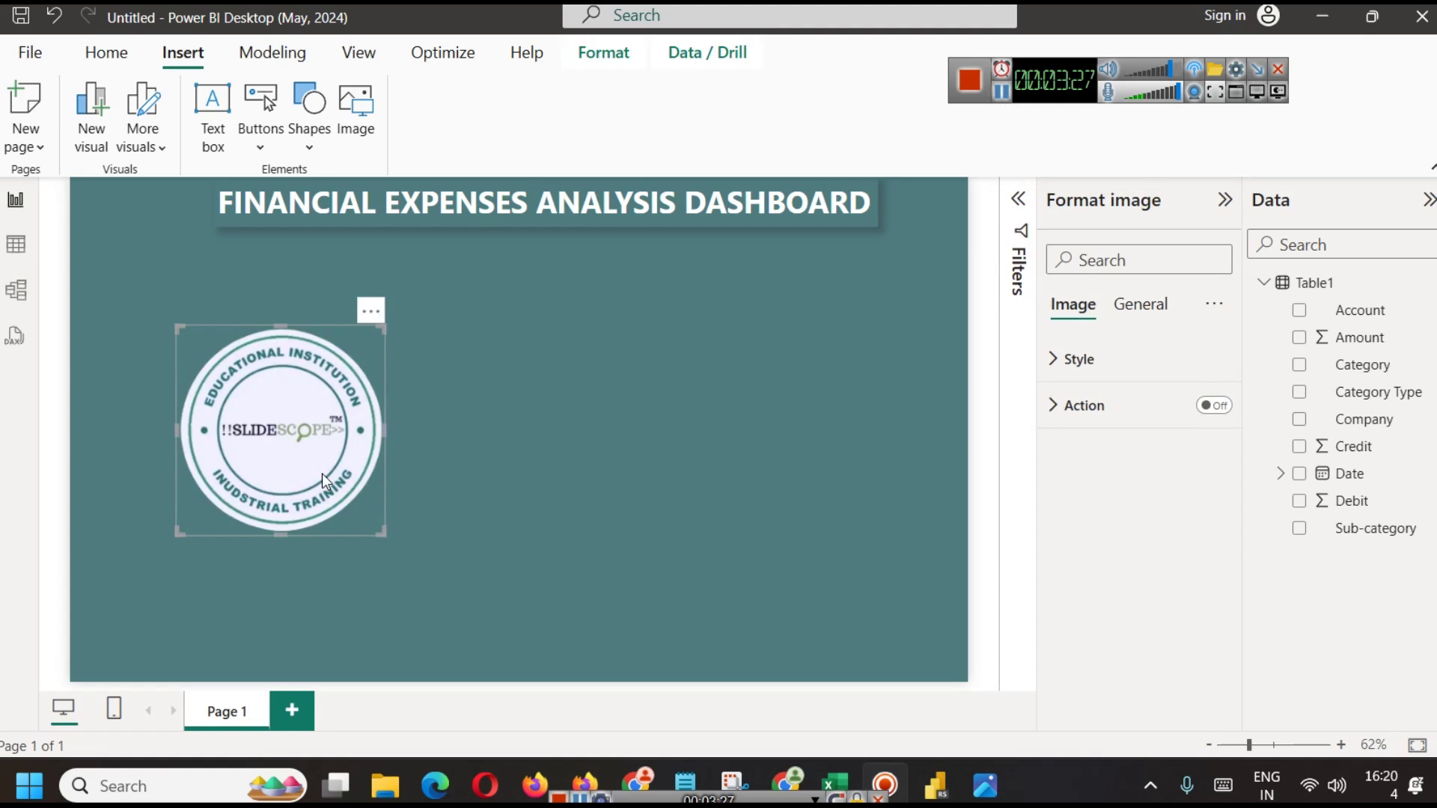
drag(308, 446, 213, 313)
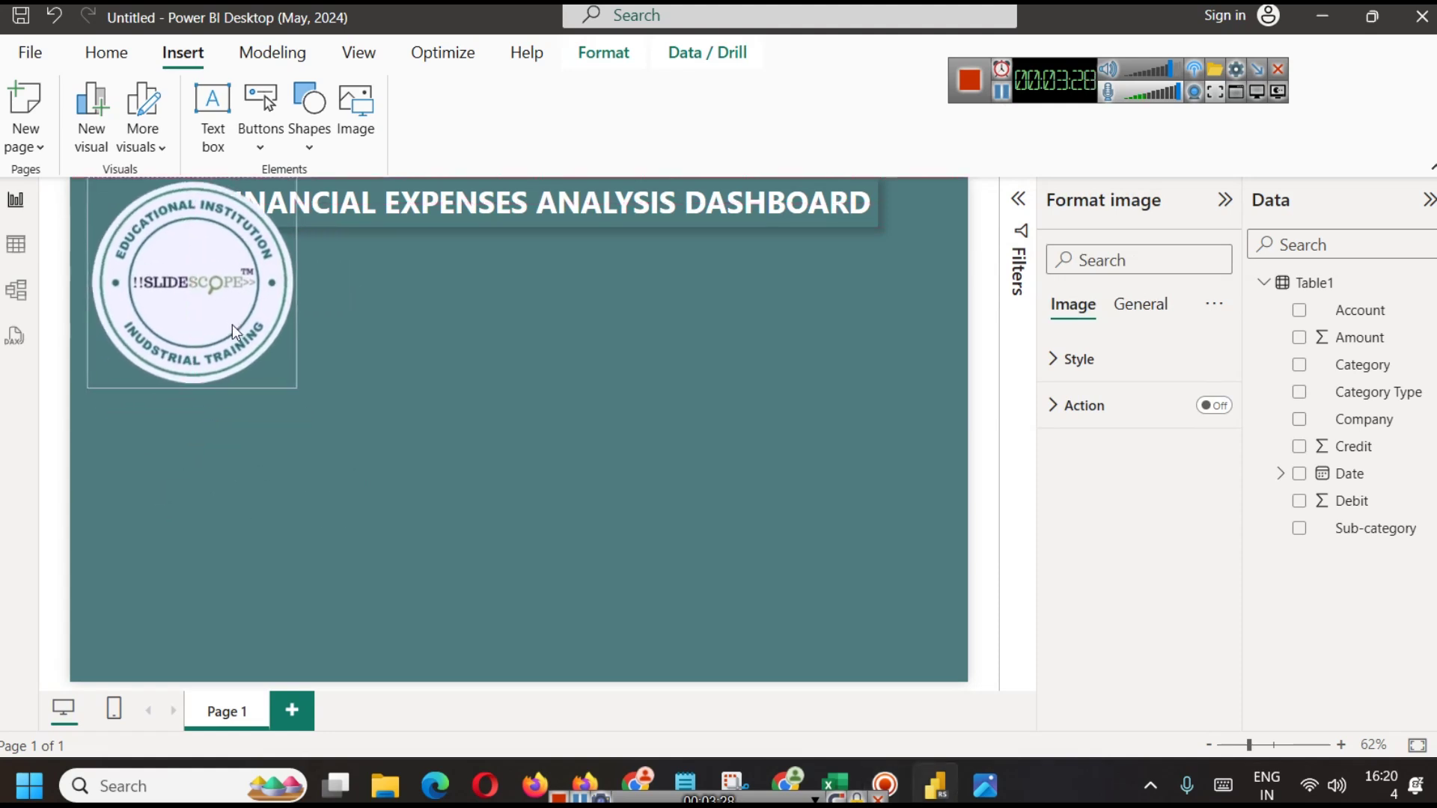
drag(275, 386, 148, 229)
click(264, 254)
click(149, 219)
click(305, 311)
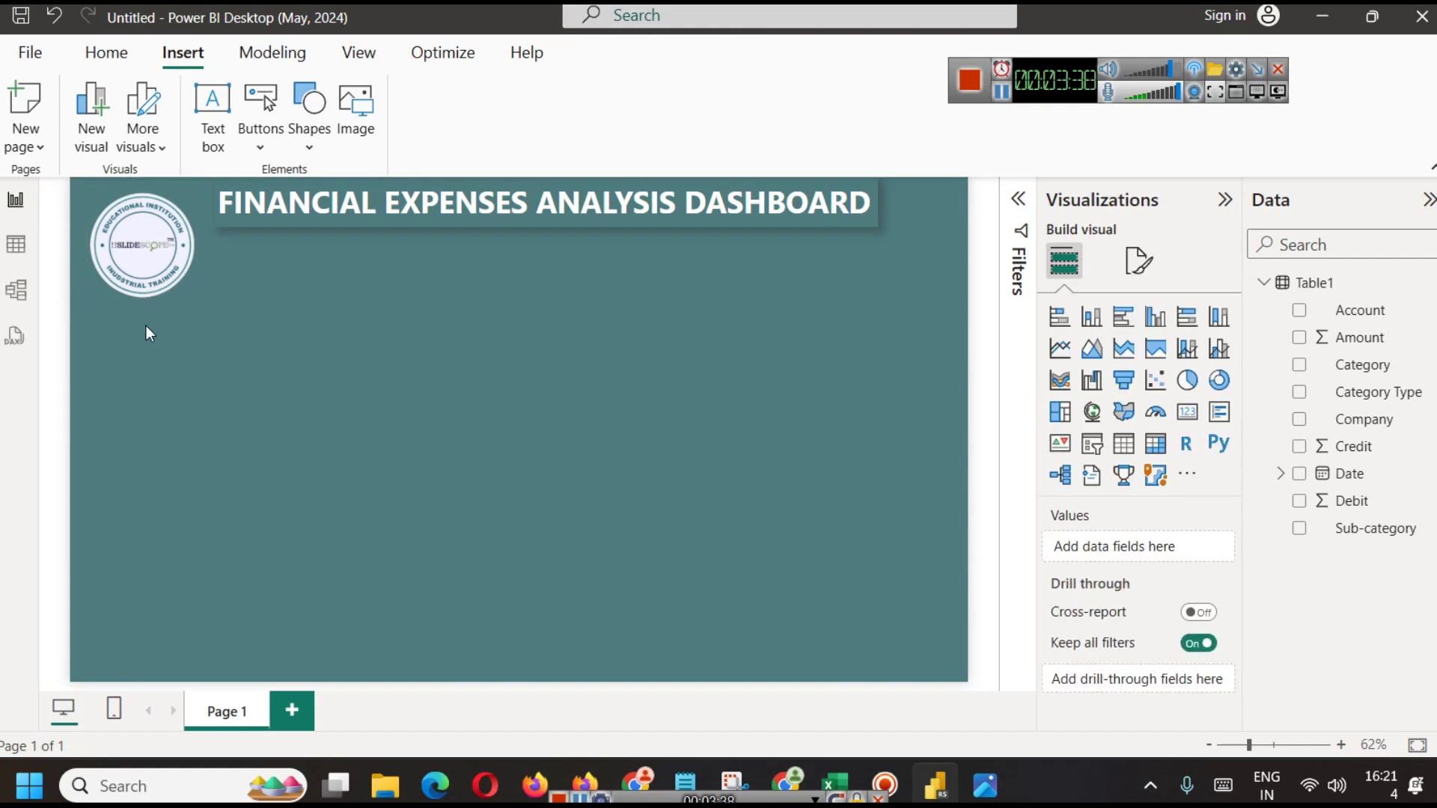
Shrink the logo image slightly further and deselect it
click(153, 290)
mouse_move(195, 289)
mouse_down()
mouse_move(178, 259)
mouse_move(187, 286)
mouse_up()
click(307, 339)
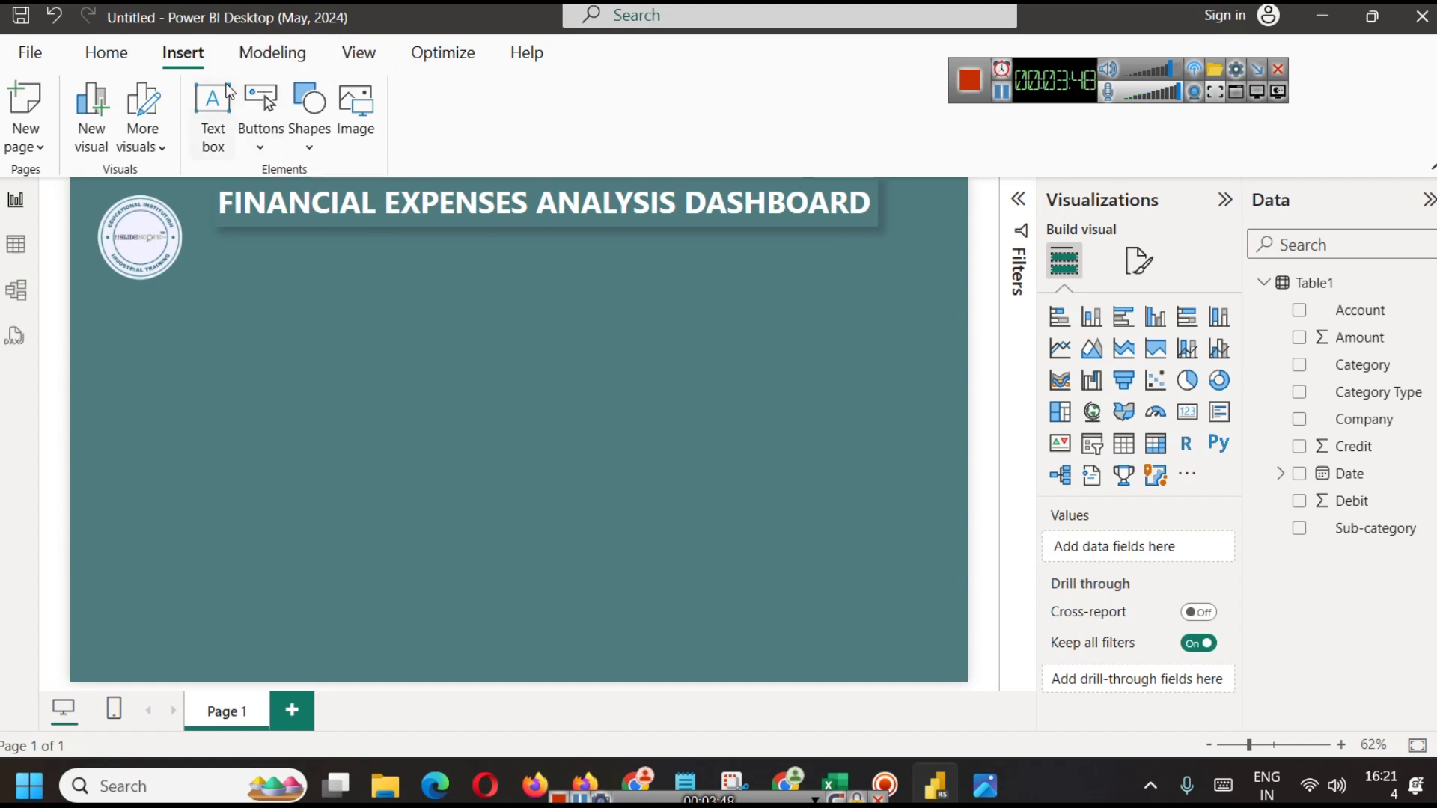
Insert a rectangle with one snipped corner and stretch it into a full-height sidebar along the page's left edge, up to the title
click(317, 134)
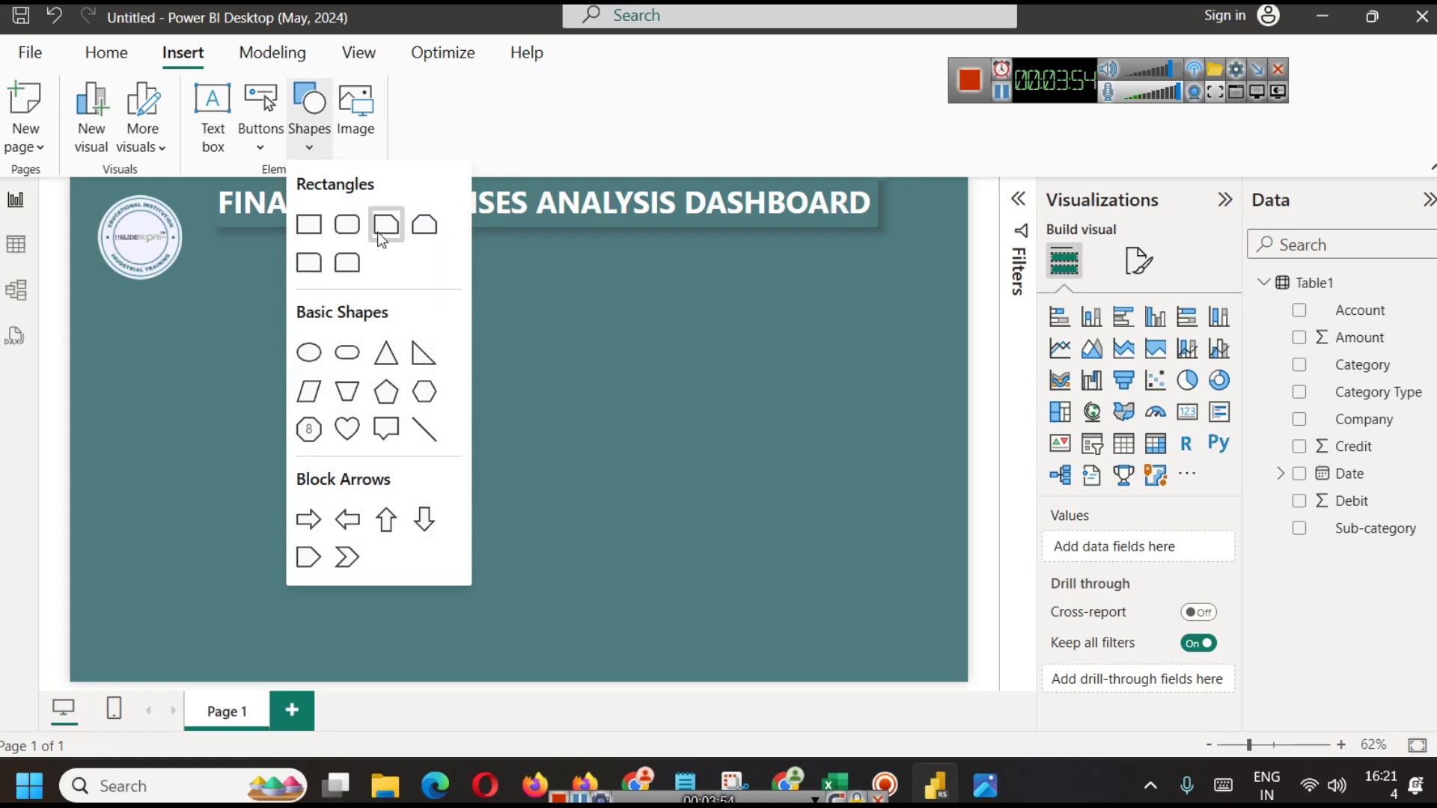
click(383, 226)
drag(124, 374, 124, 222)
drag(139, 284, 153, 686)
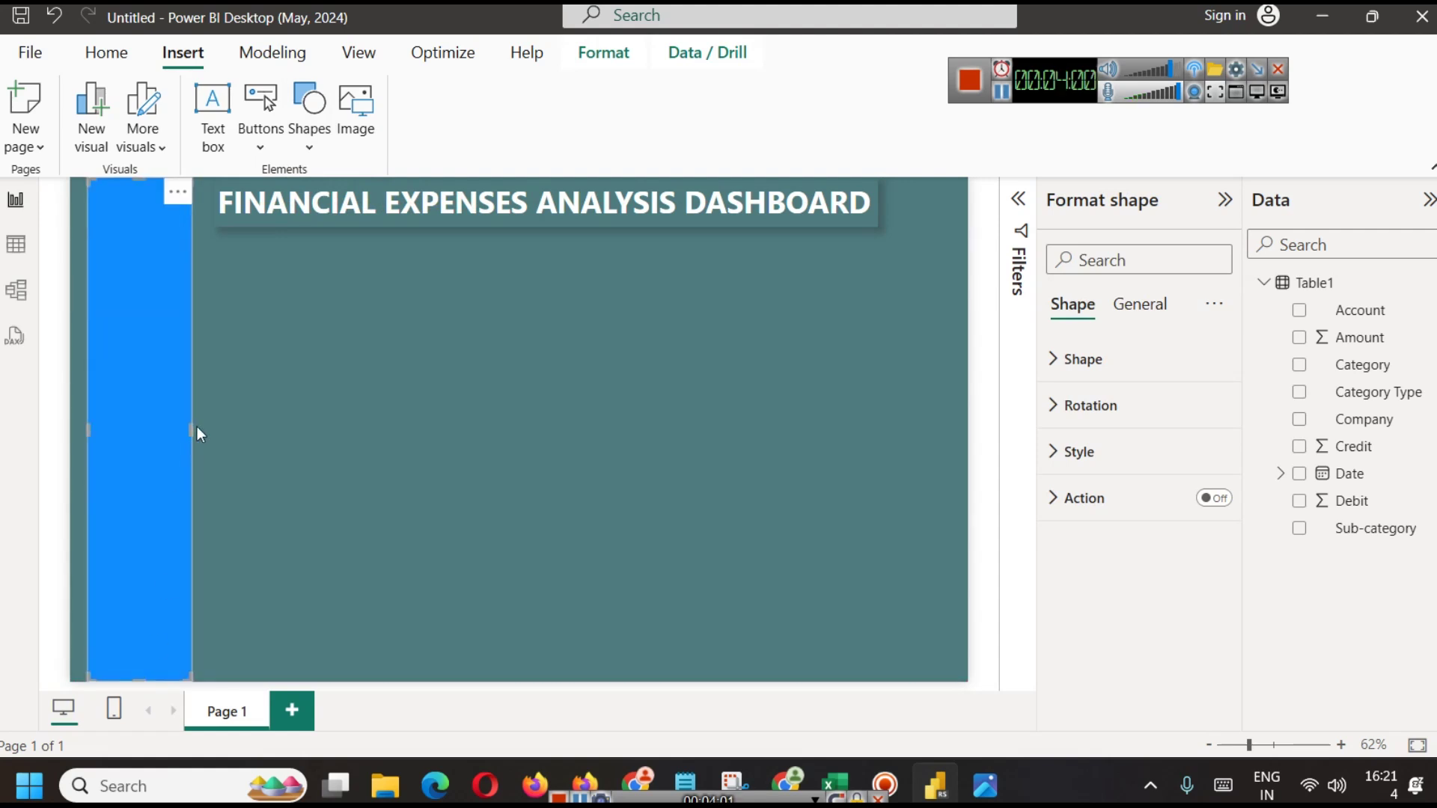
drag(197, 429, 204, 429)
click(302, 450)
Turn on the shadow in the sidebar shape's style settings
click(173, 383)
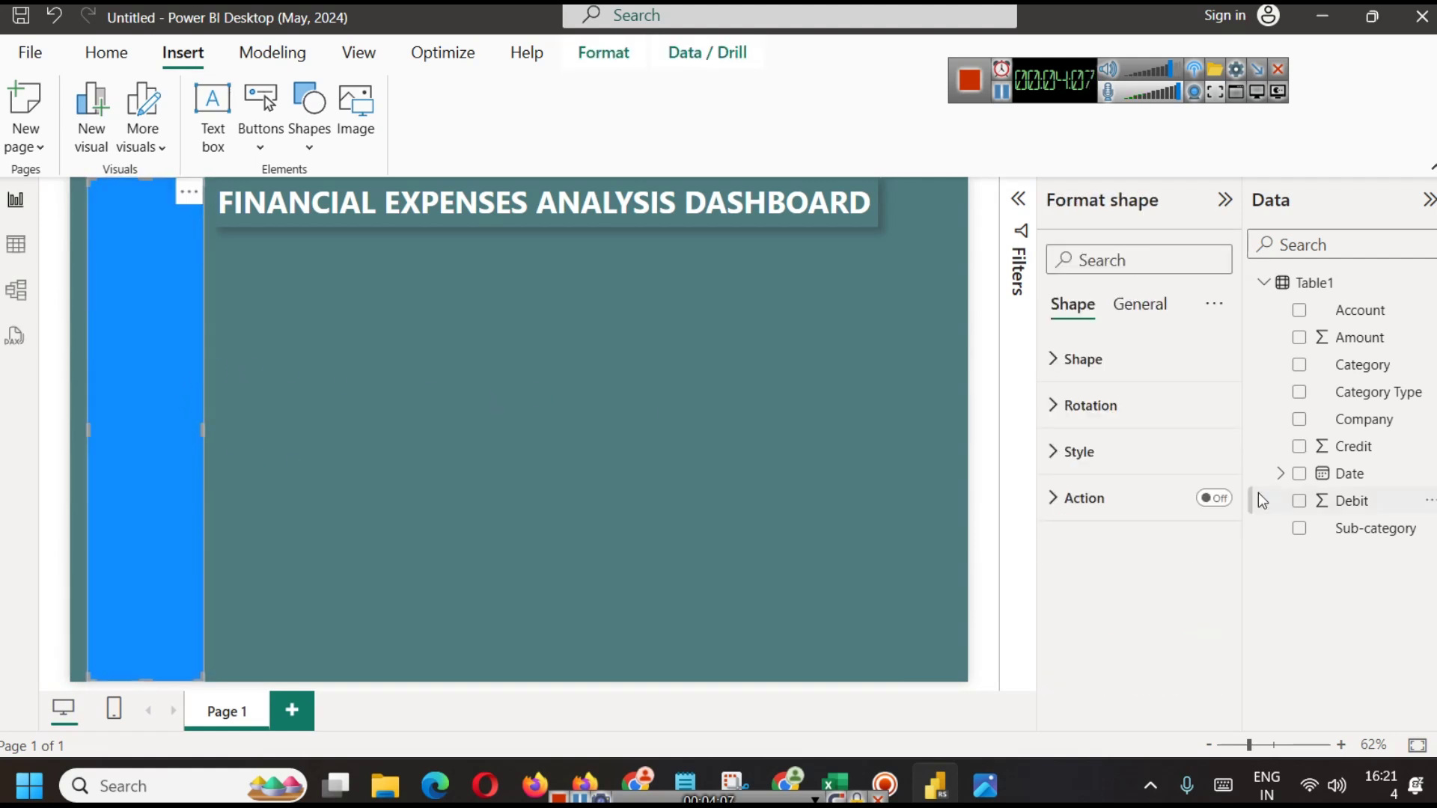
click(1082, 453)
scroll(1165, 504, down, 3)
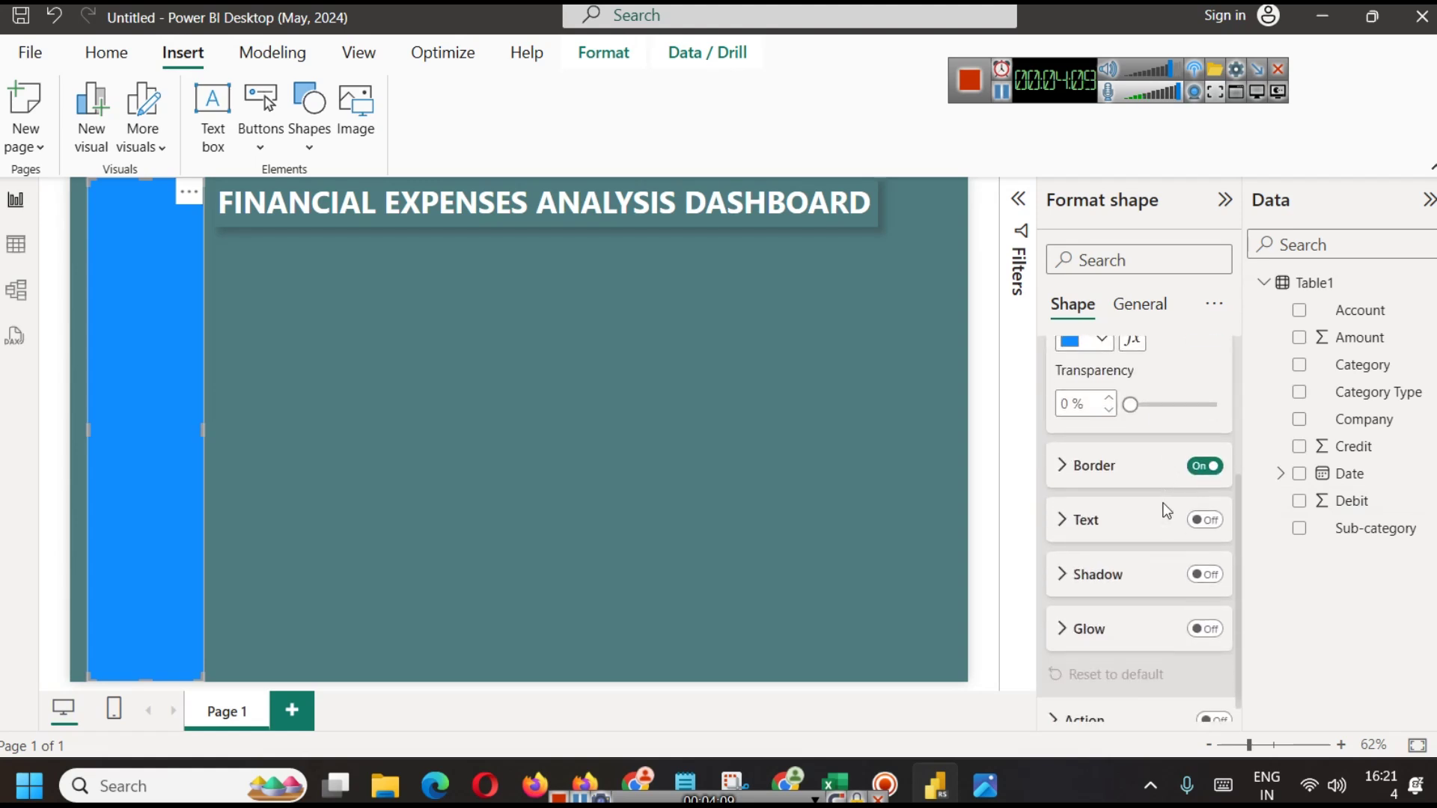
click(1205, 574)
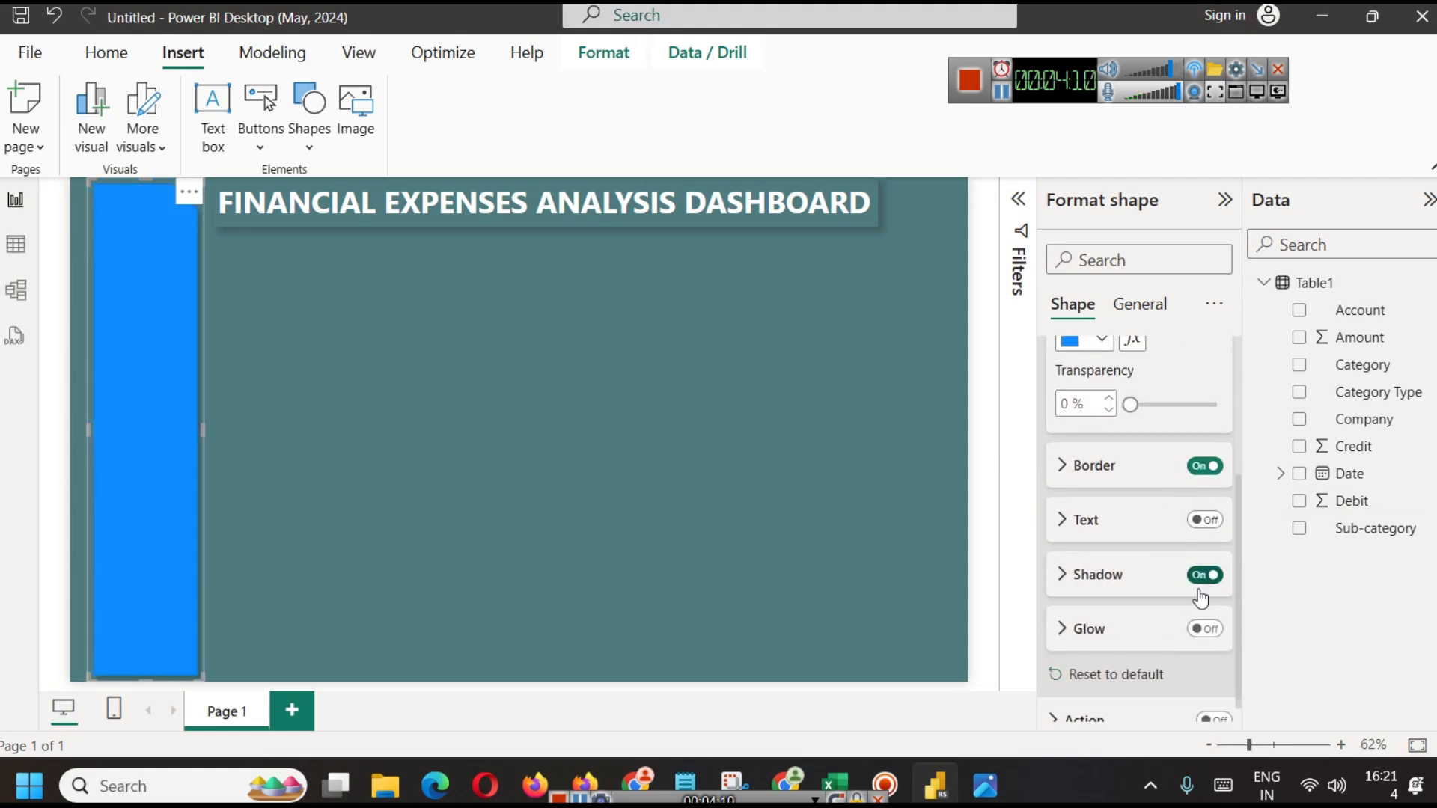
click(598, 487)
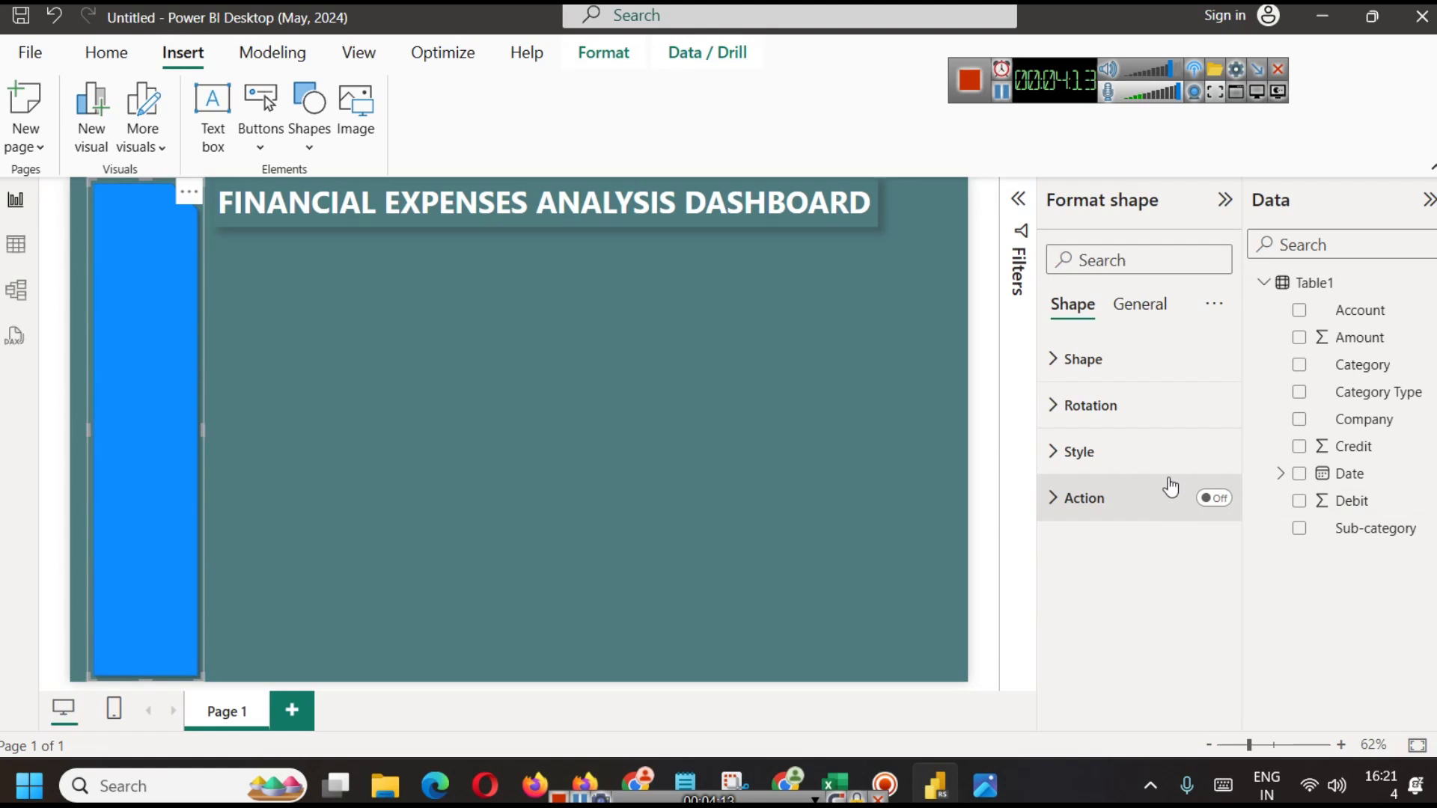
Fill the sidebar shape with the dark grey from the recent colors
click(1148, 411)
click(1147, 410)
click(1118, 453)
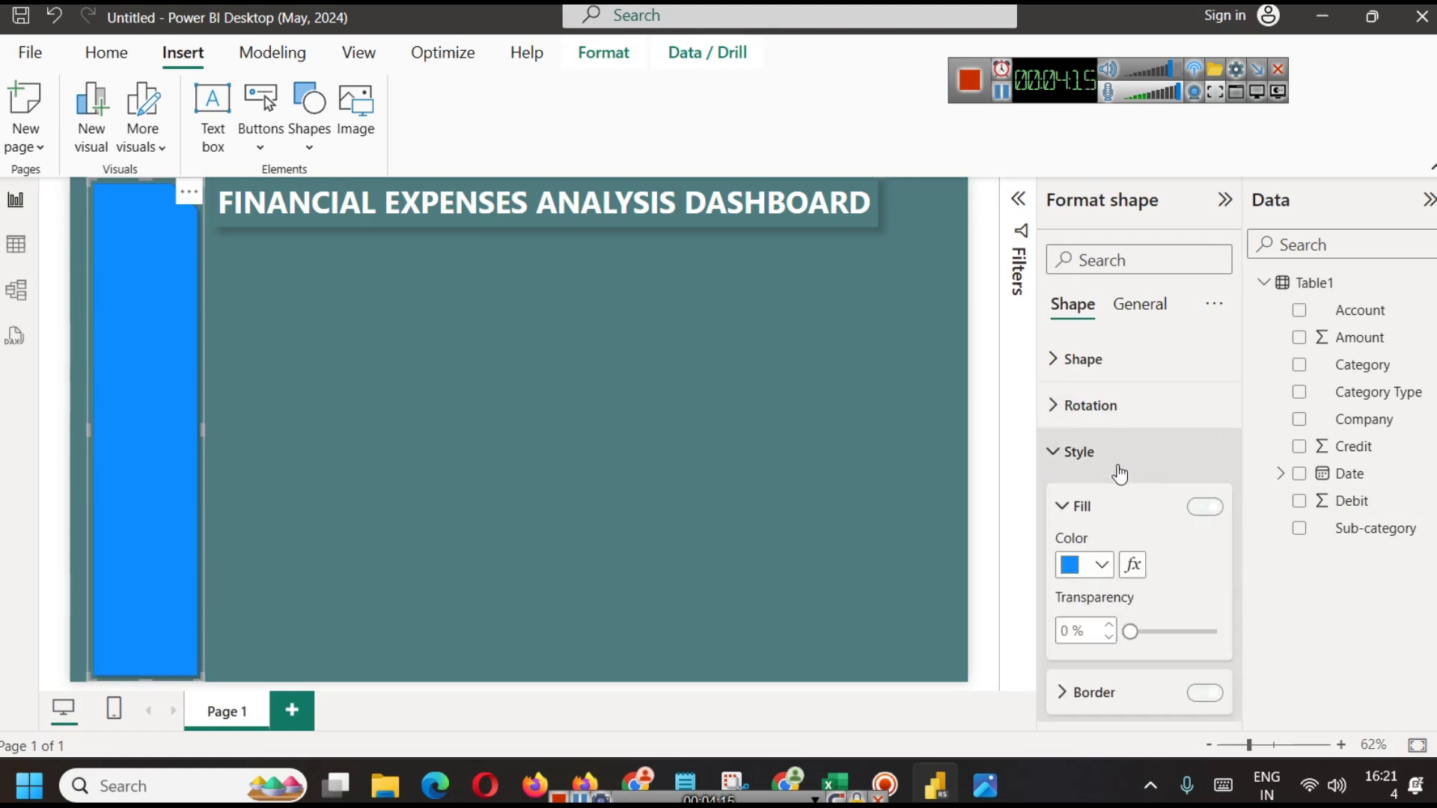
click(1116, 566)
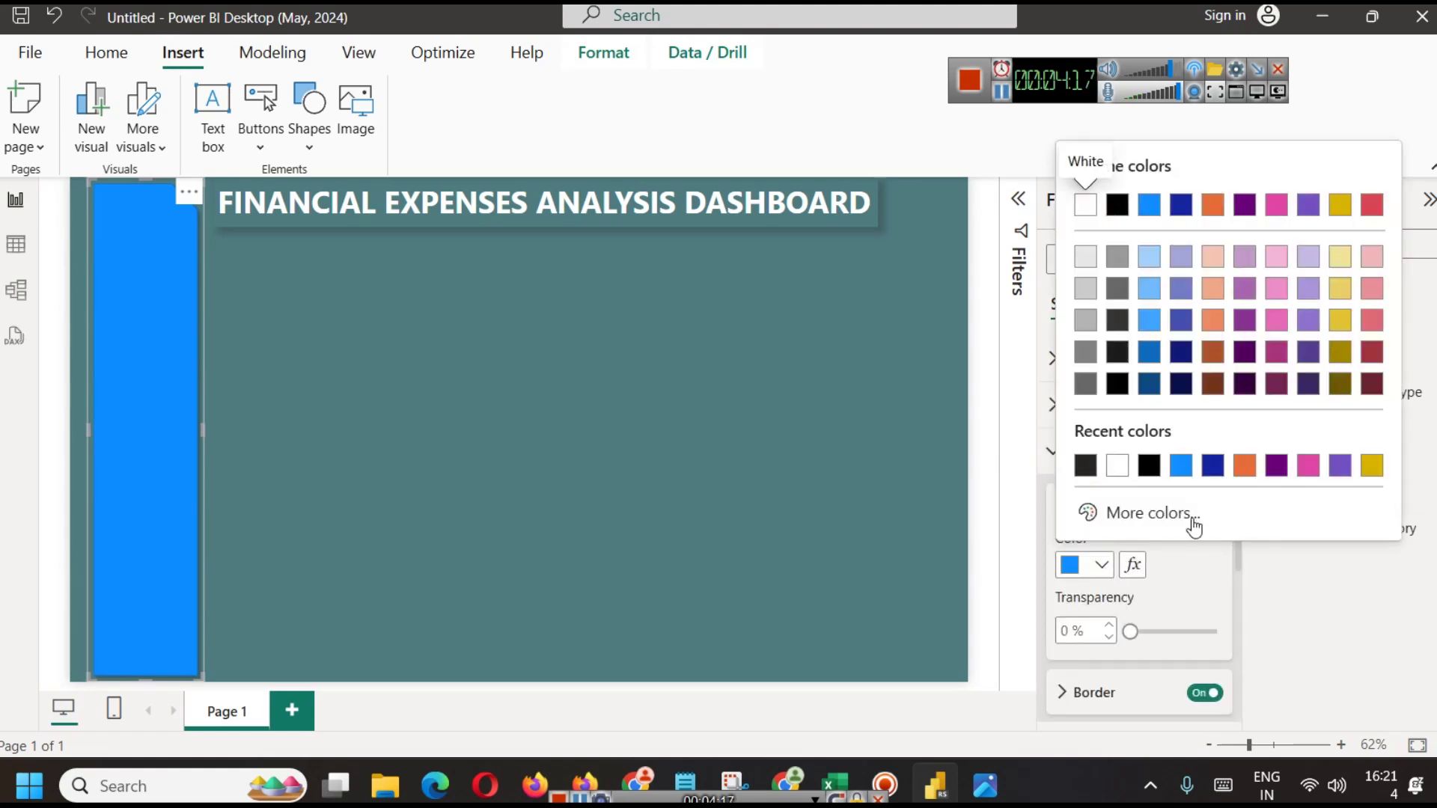
click(1086, 466)
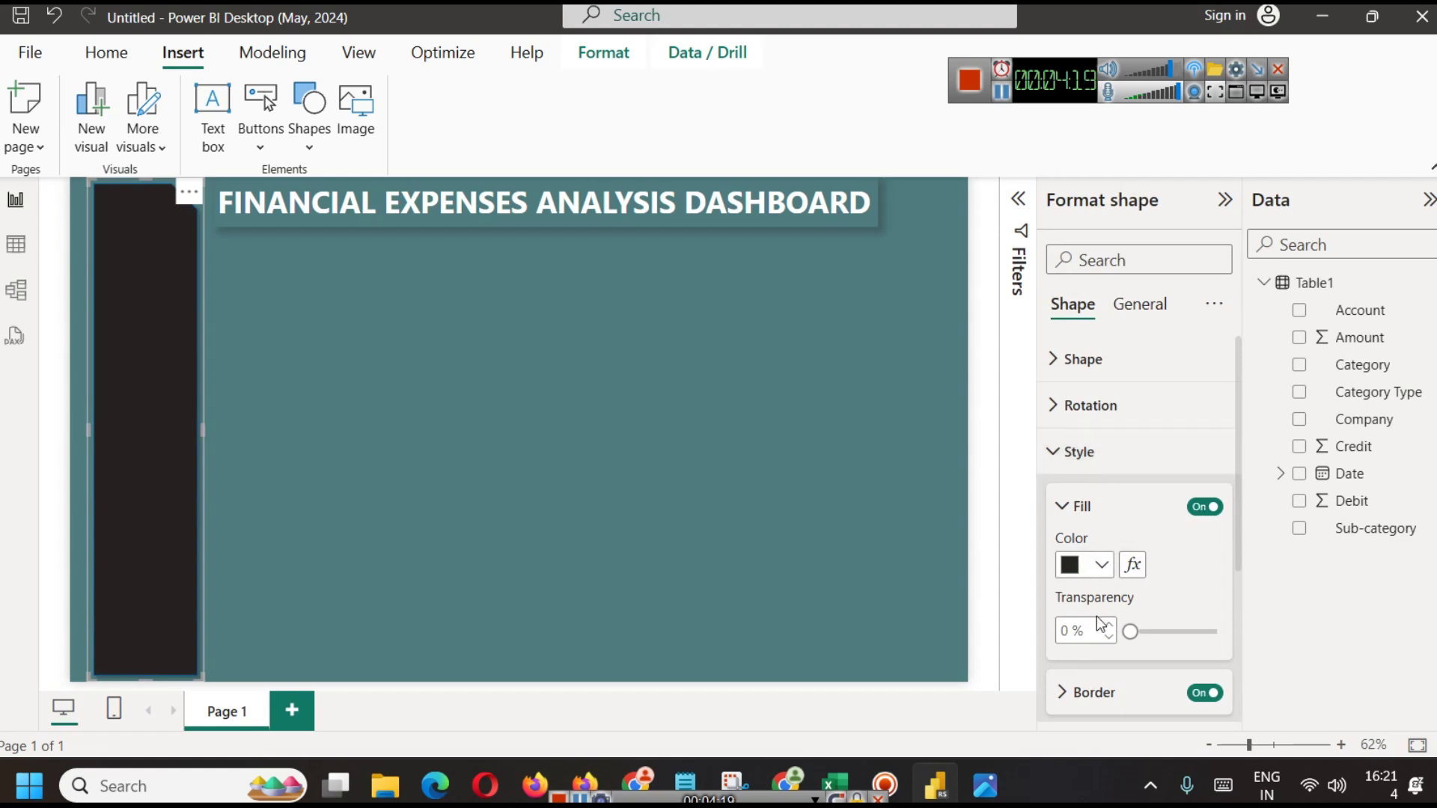
click(1102, 565)
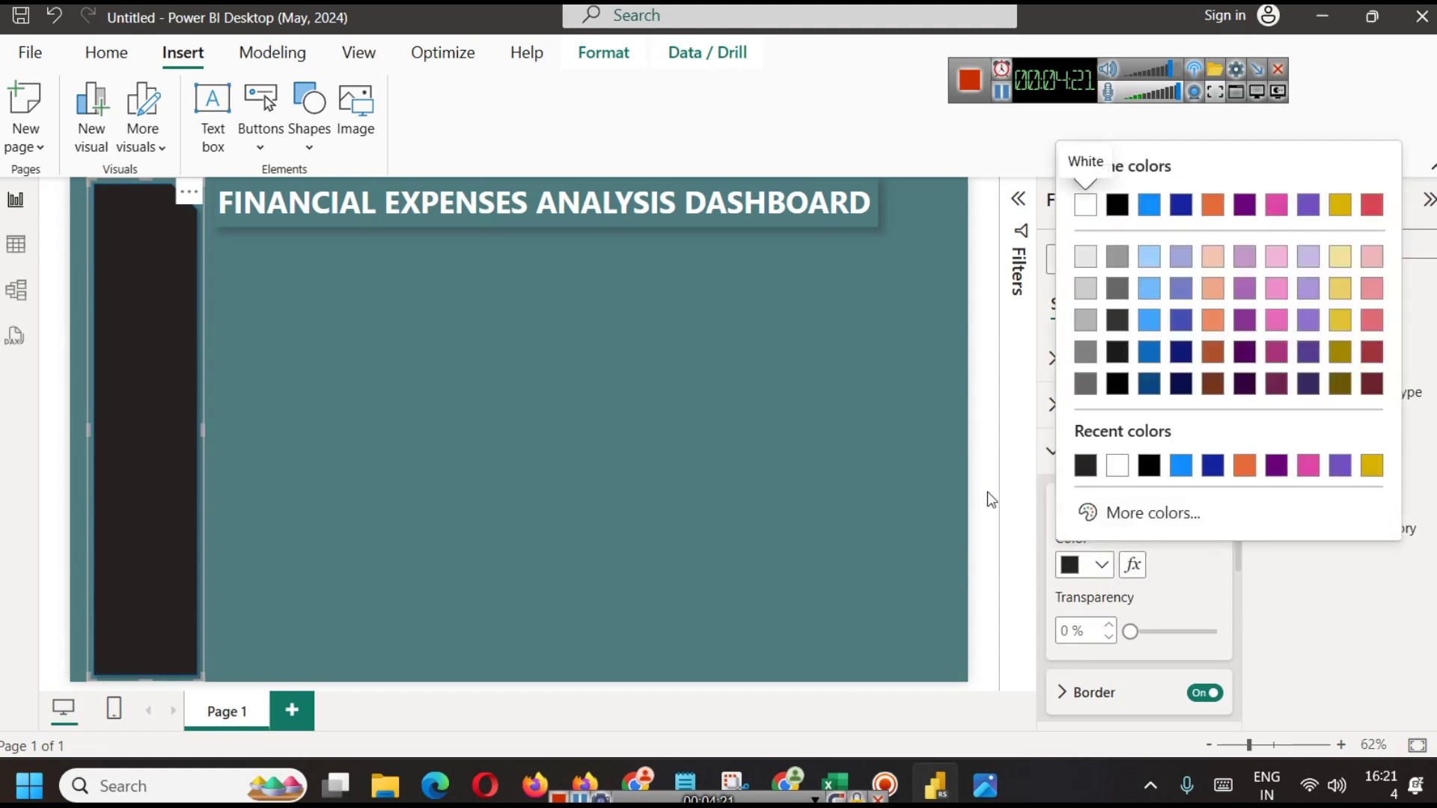
key(Escape)
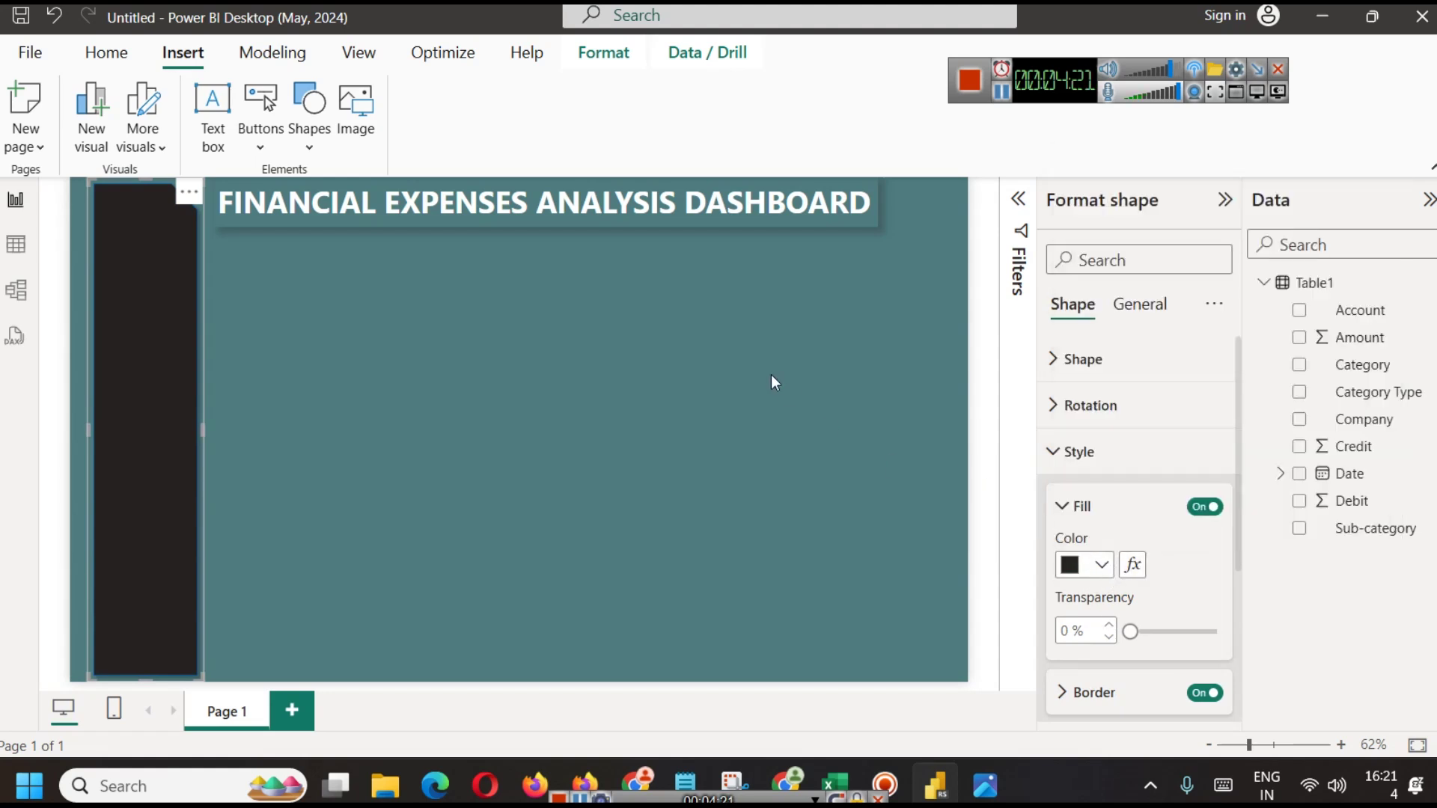
Copy the page background hex code #4F7C80 from the current theme's customization settings and close them without changes
click(359, 52)
click(528, 121)
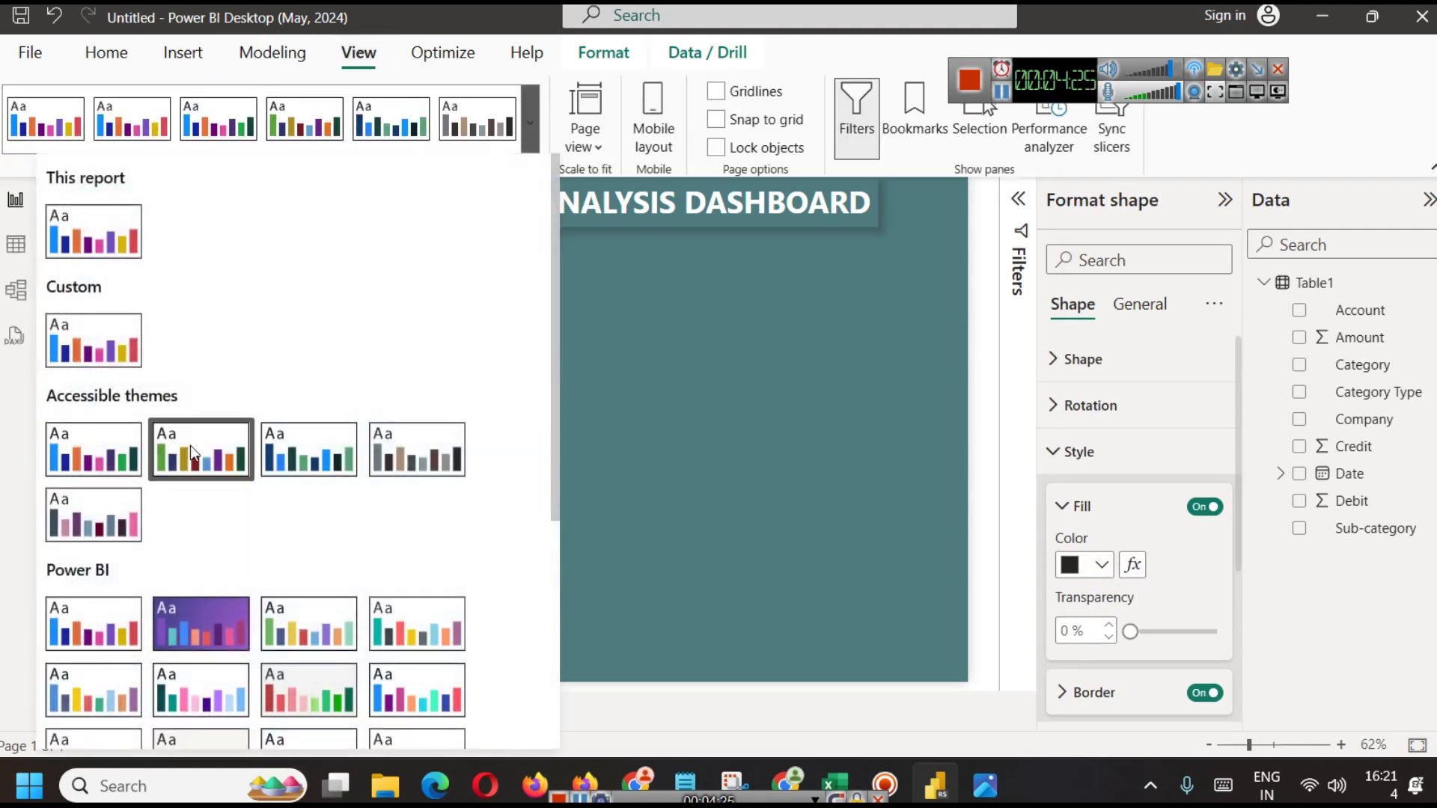
scroll(199, 444, down, 5)
click(133, 667)
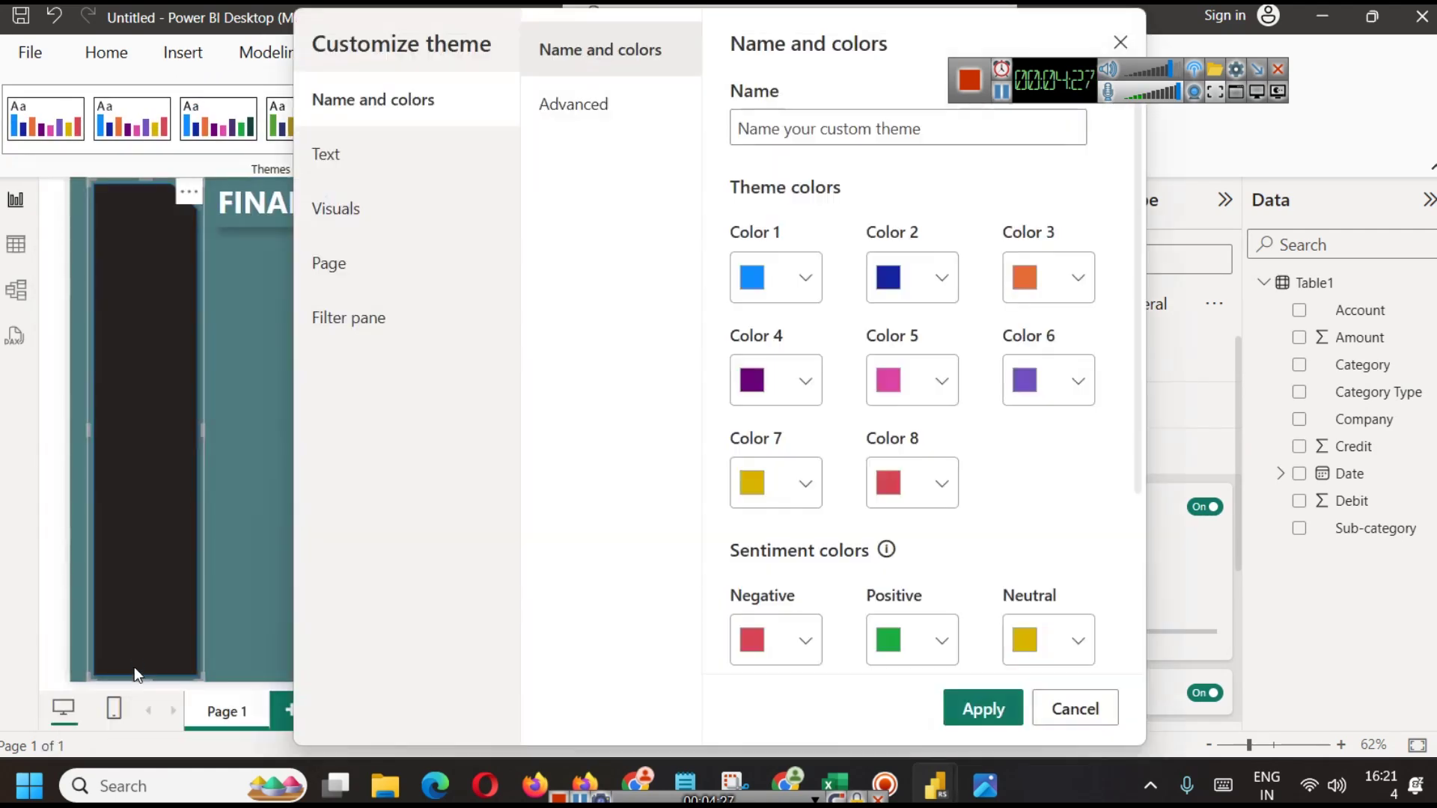
click(385, 219)
click(391, 271)
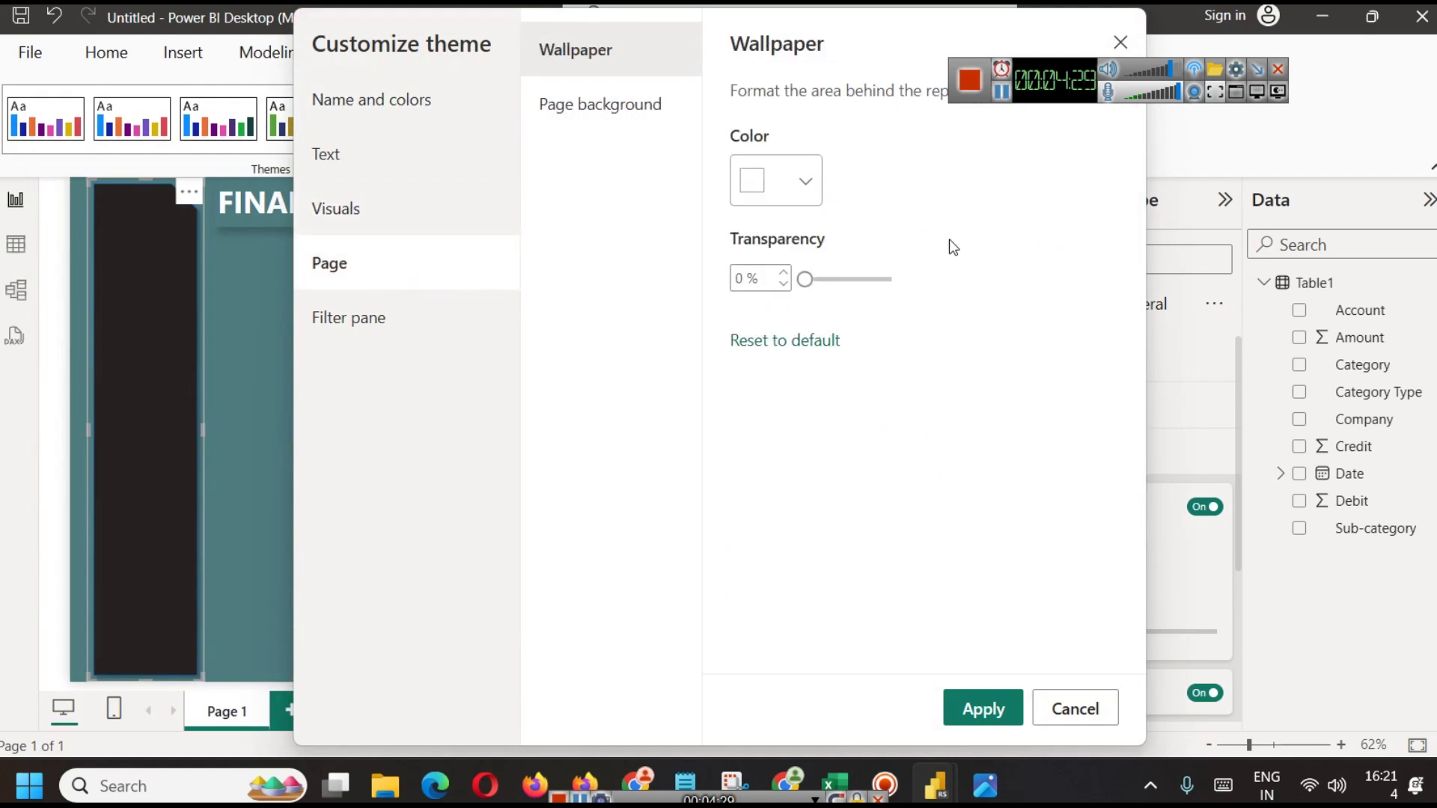
click(644, 112)
click(786, 175)
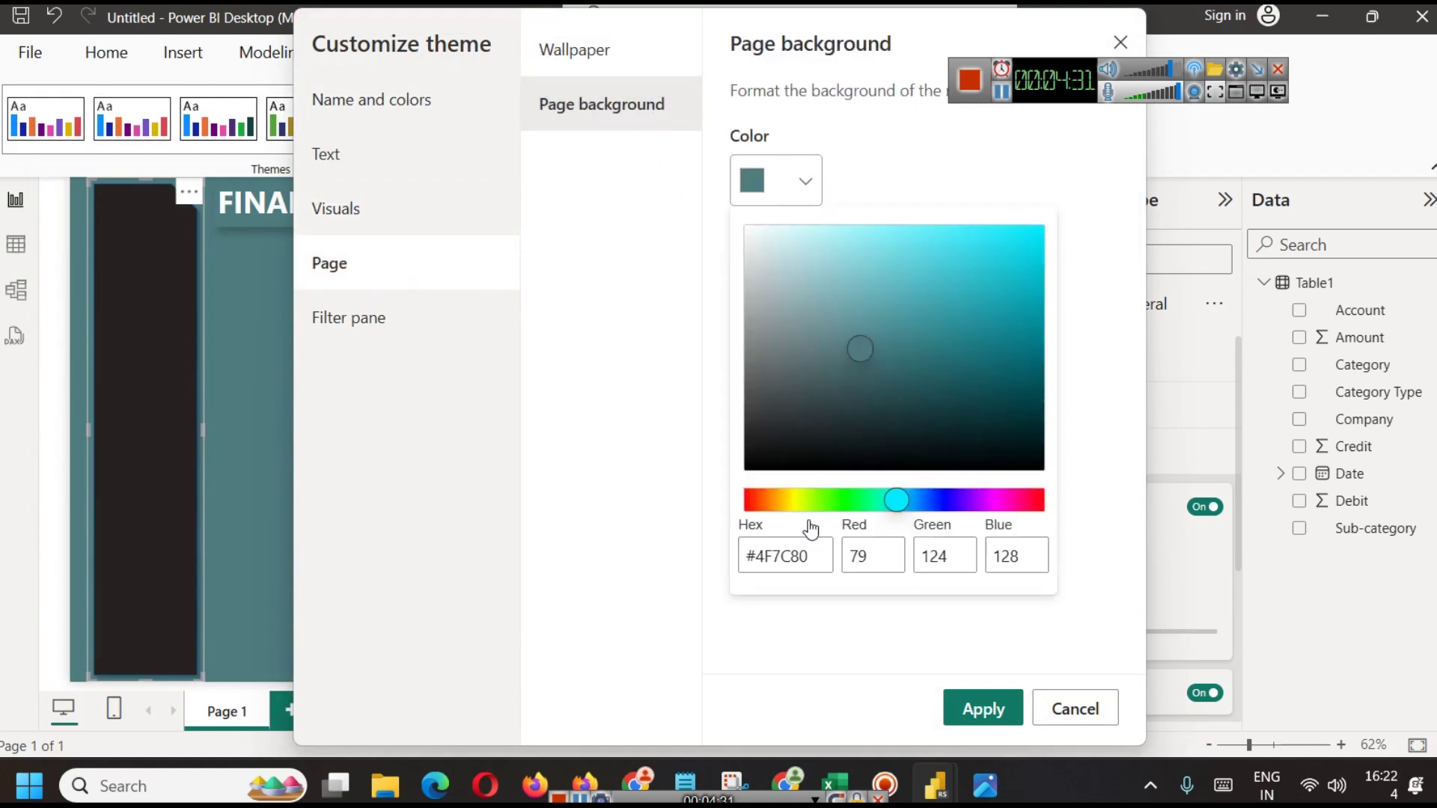
double_click(805, 554)
key(ctrl+c)
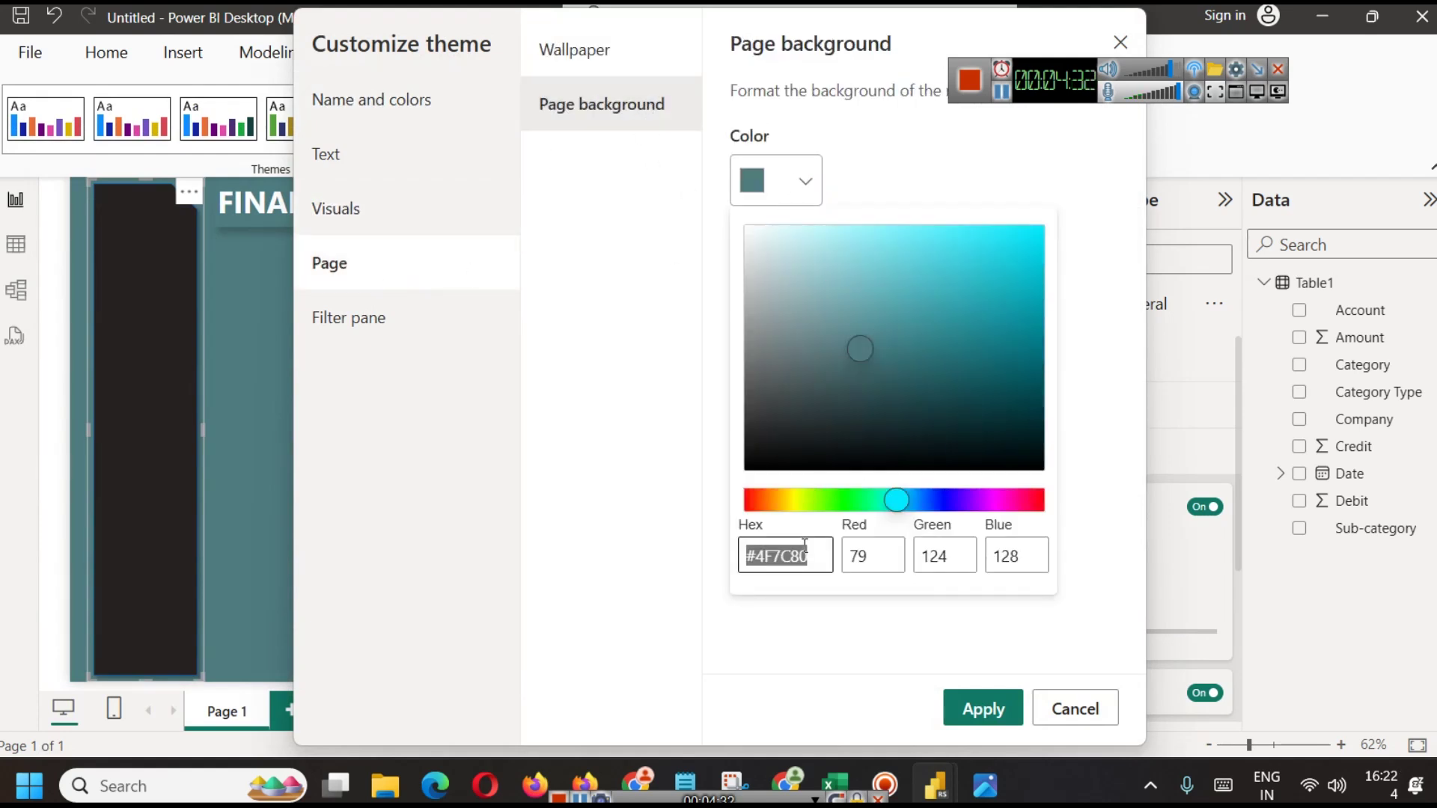
click(1096, 717)
click(1083, 715)
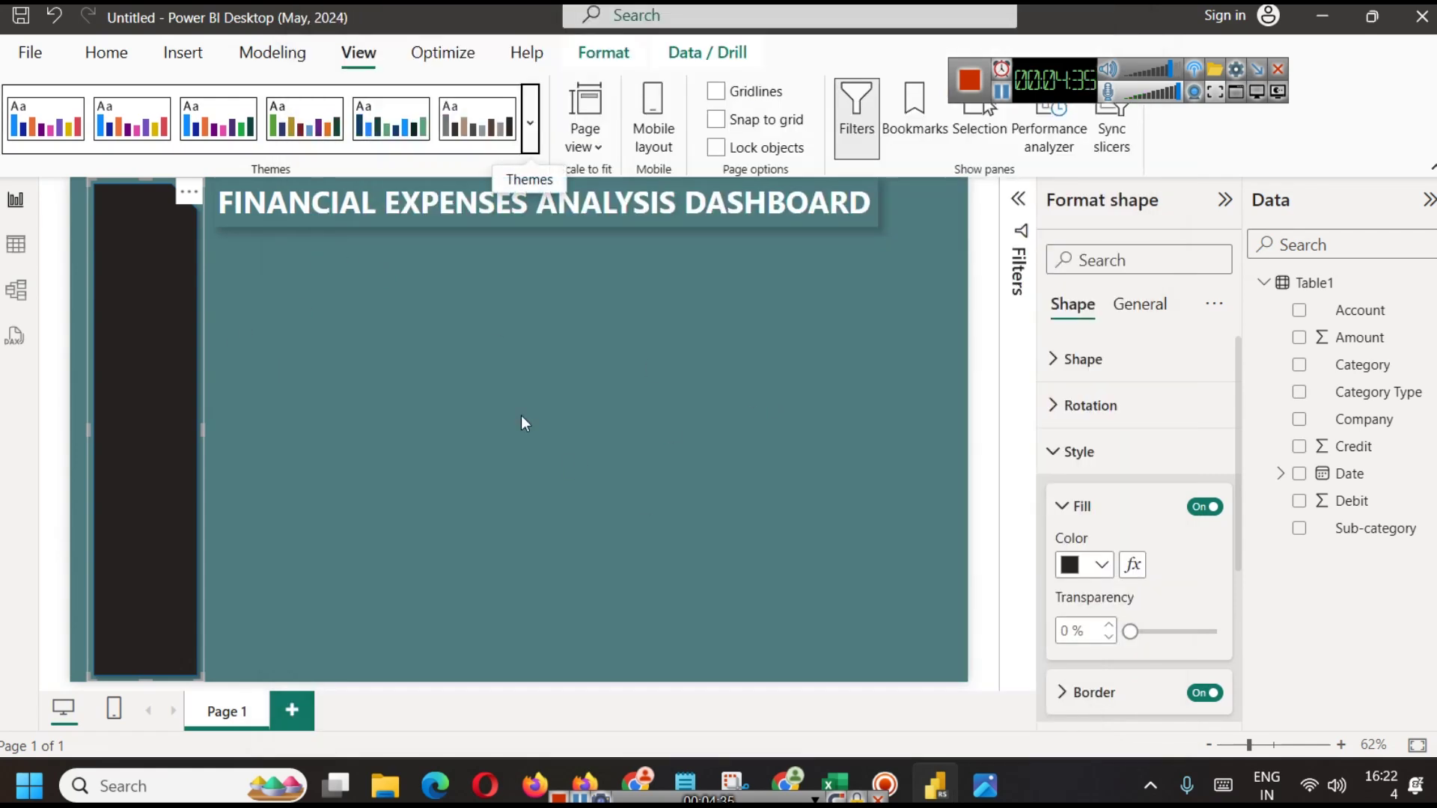
Set the sidebar shape's fill color to the copied hex code #4F7C80 and deselect the shape
click(1100, 565)
click(1110, 516)
key(ctrl+v)
click(690, 463)
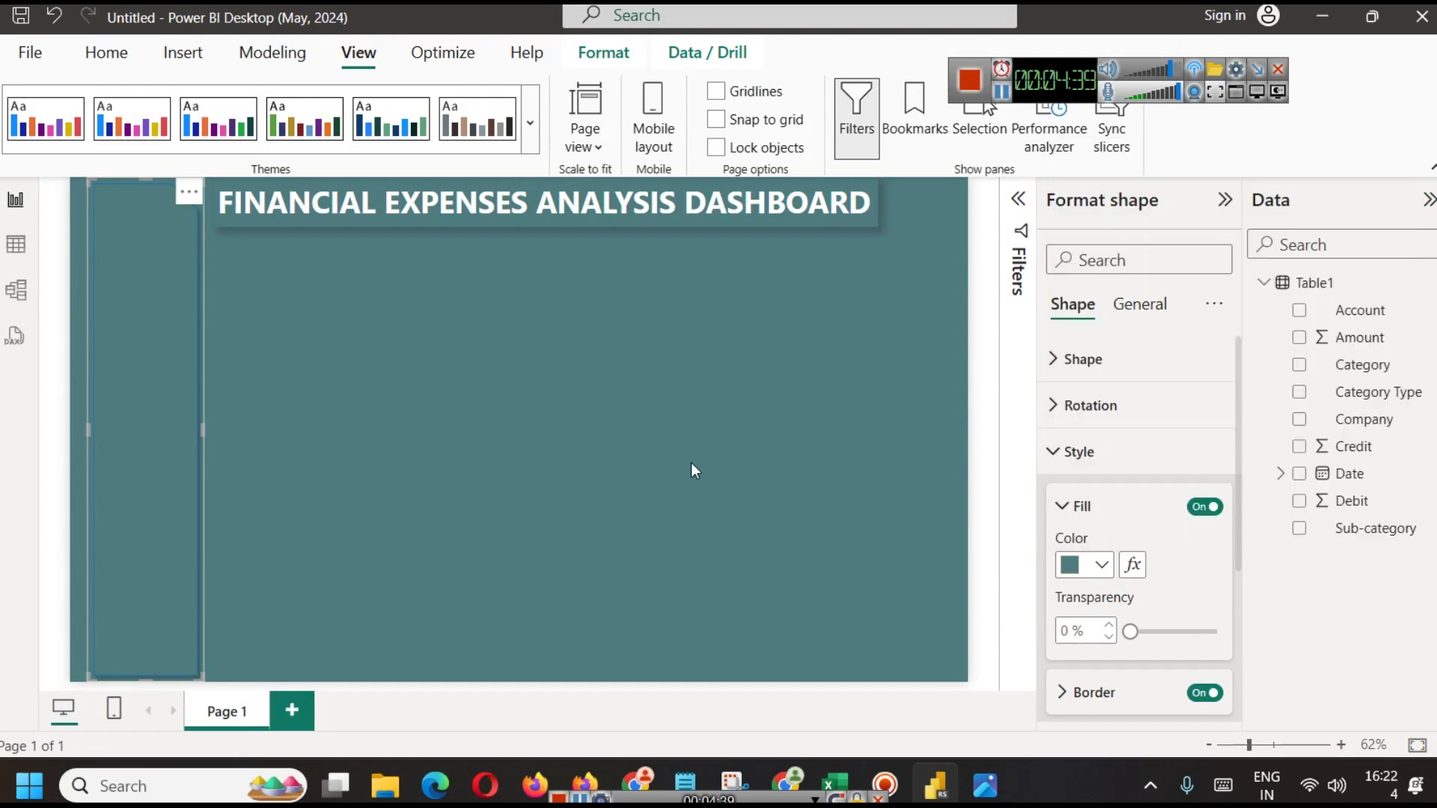
click(690, 462)
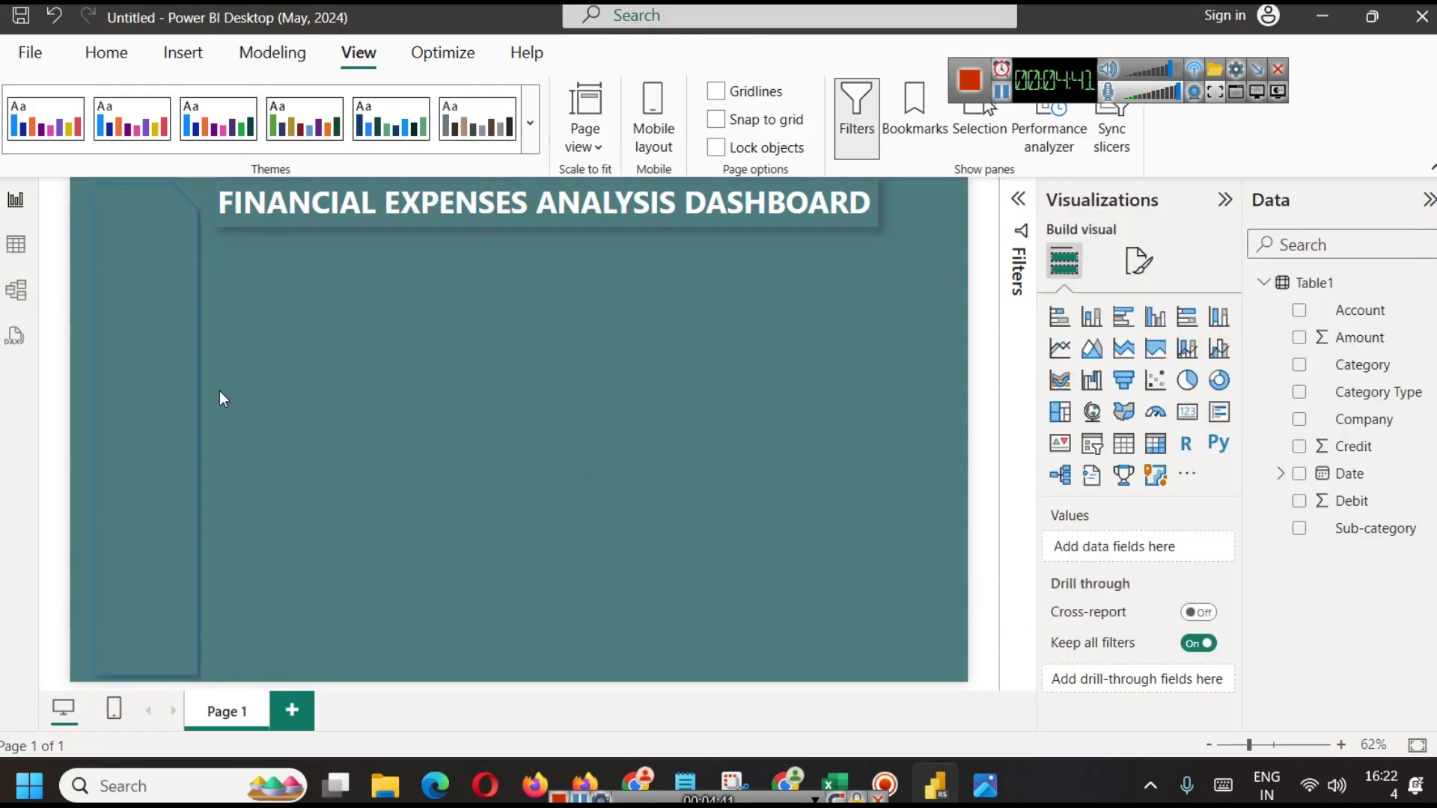
Copy the hex code #252423 of the title text box's shadow color
click(153, 285)
click(656, 205)
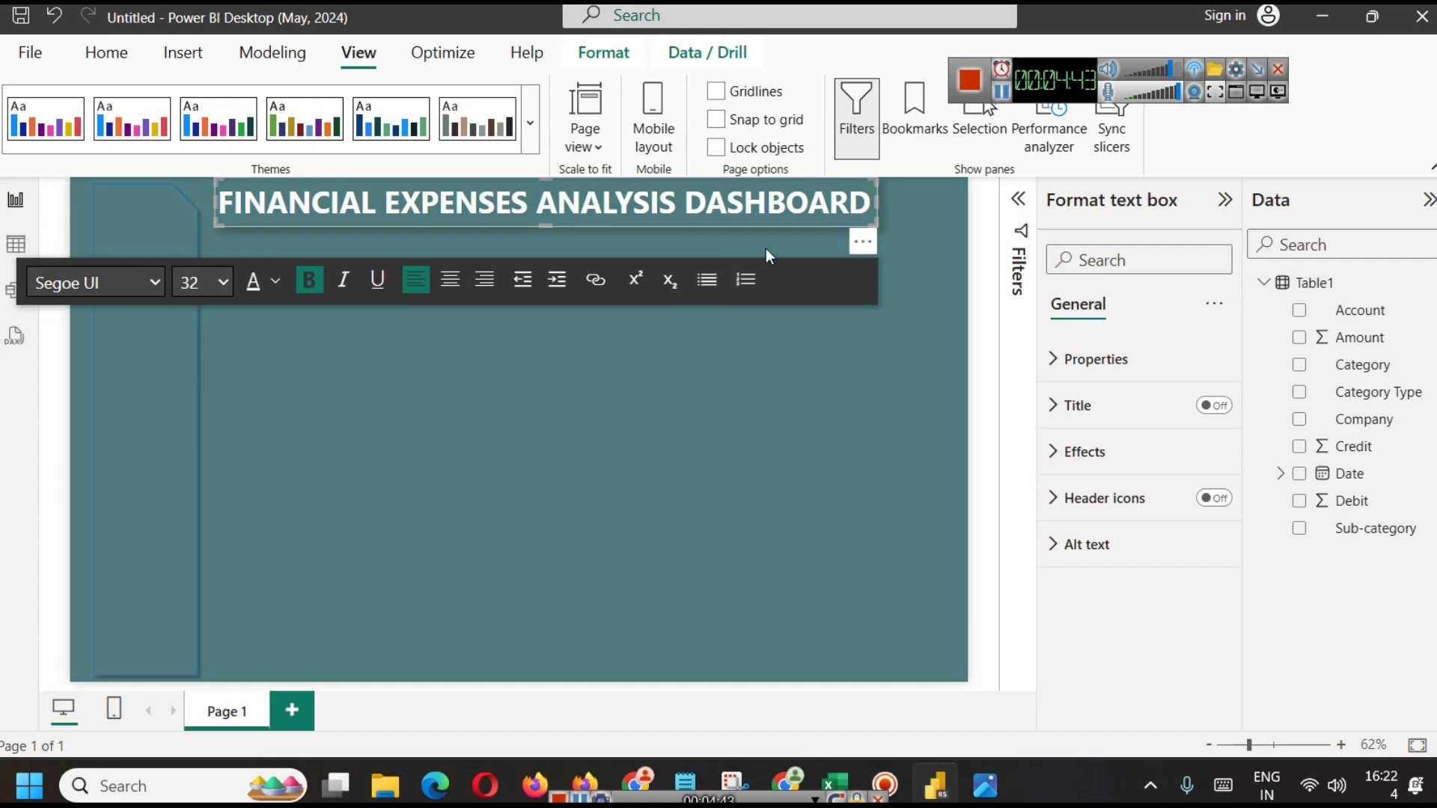
click(1110, 454)
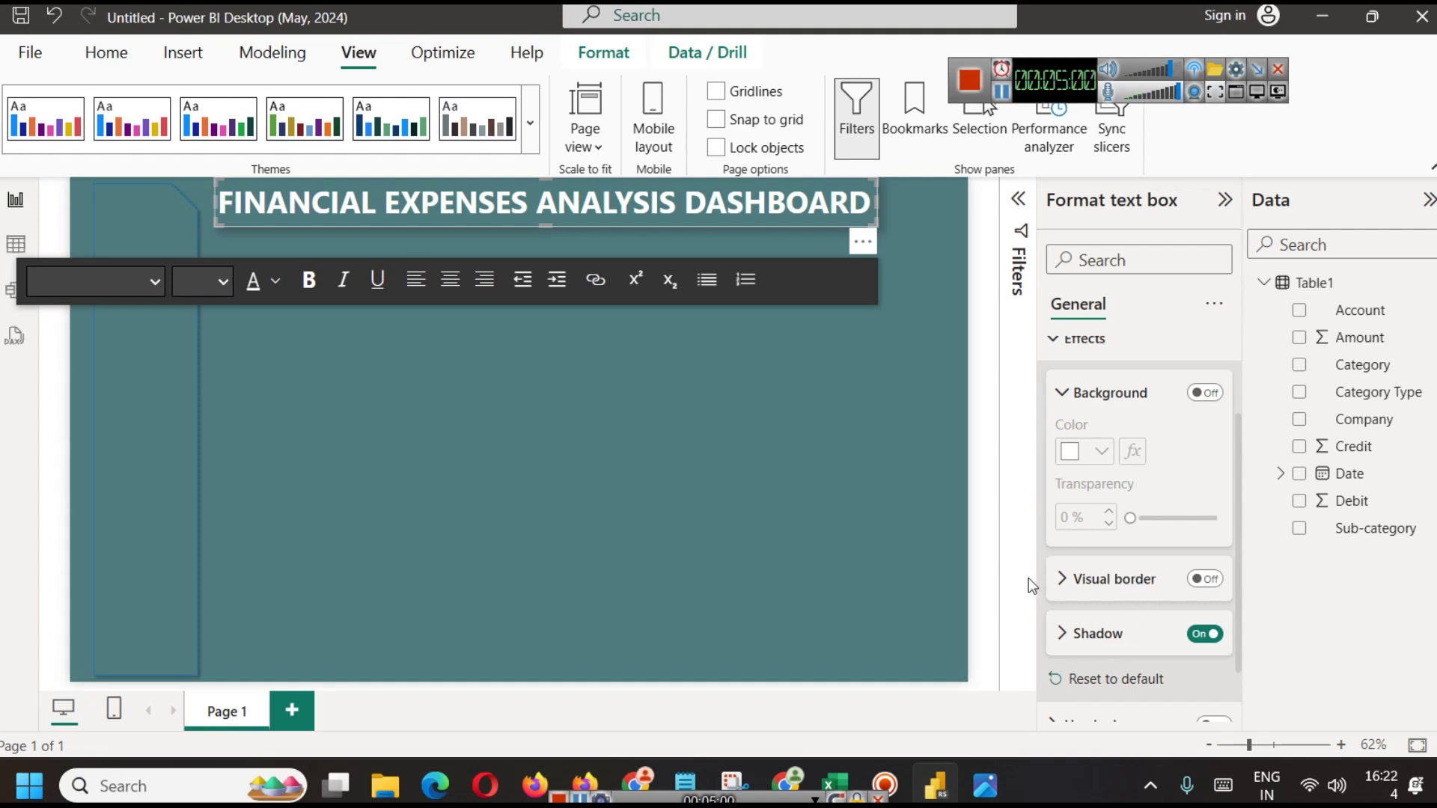
click(1086, 636)
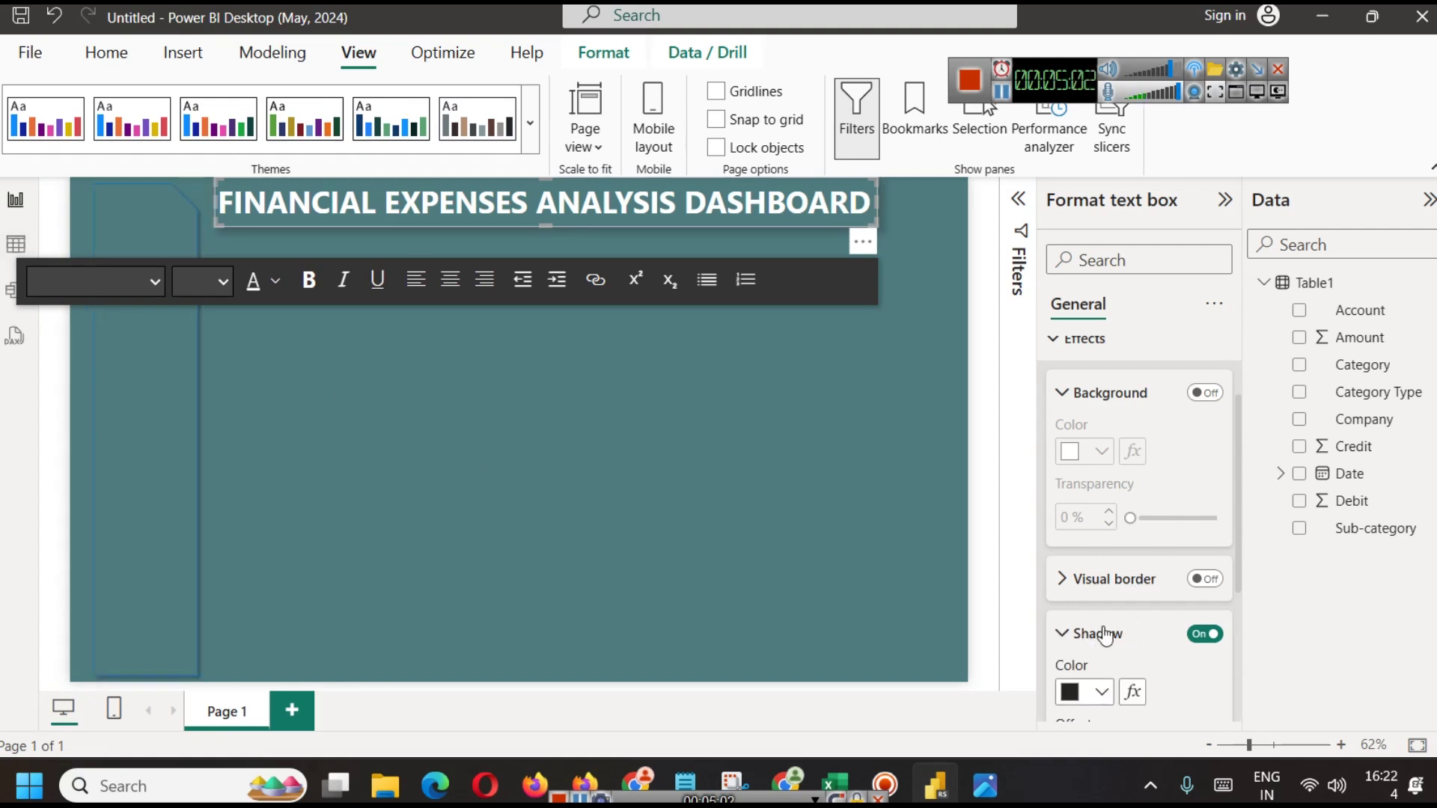
click(1111, 476)
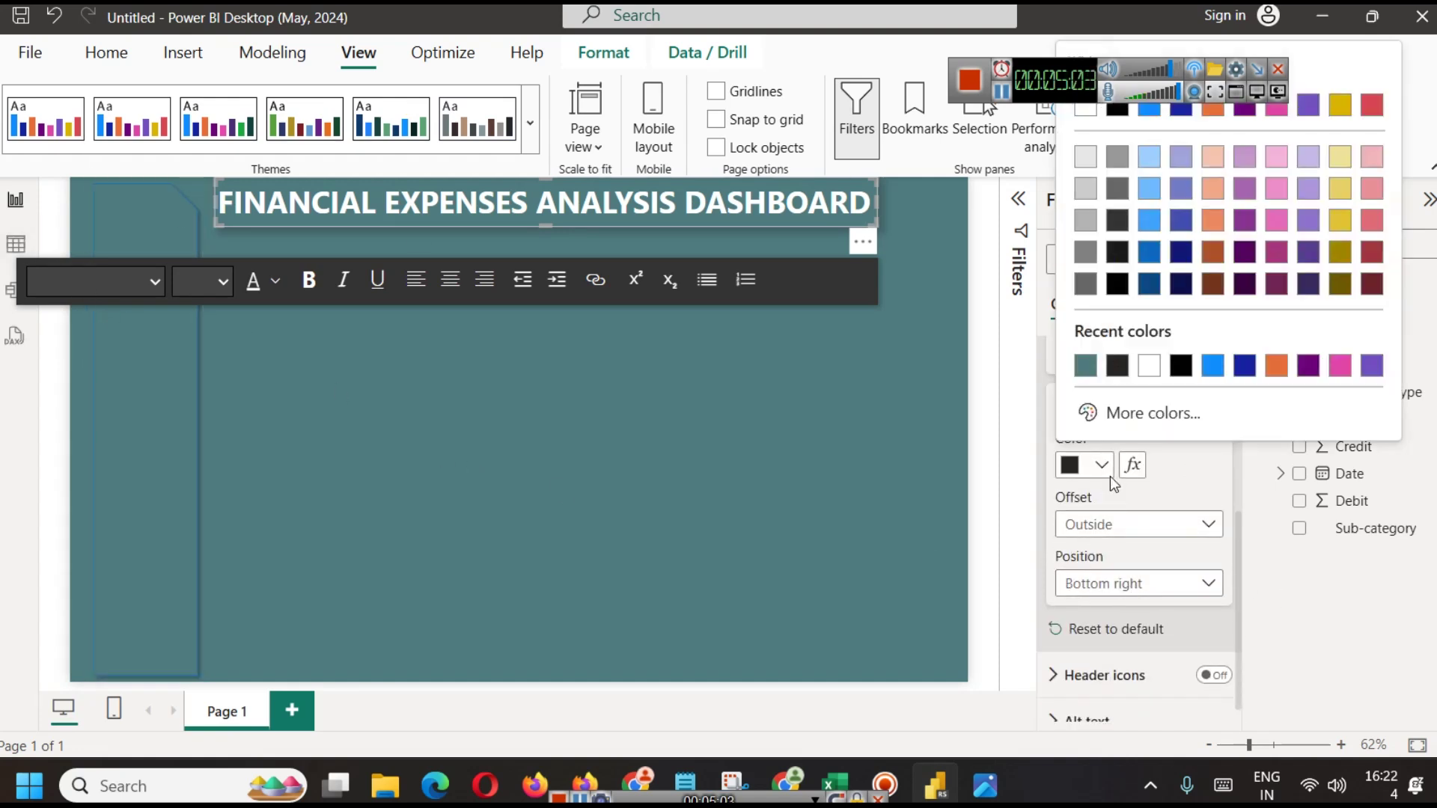
click(1153, 410)
key(ctrl+c)
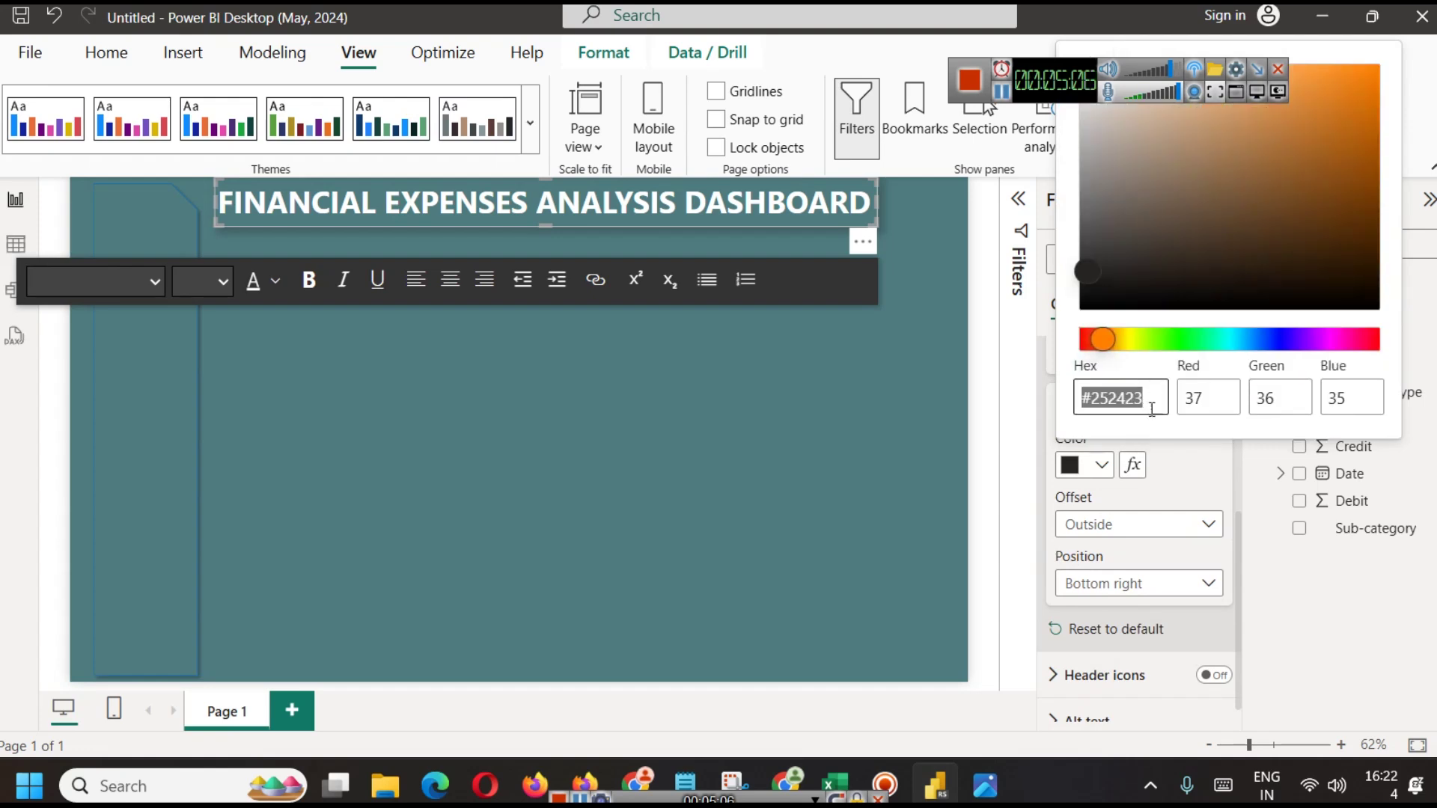
Set the sidebar shape's shadow color to the copied hex code #252423
click(127, 386)
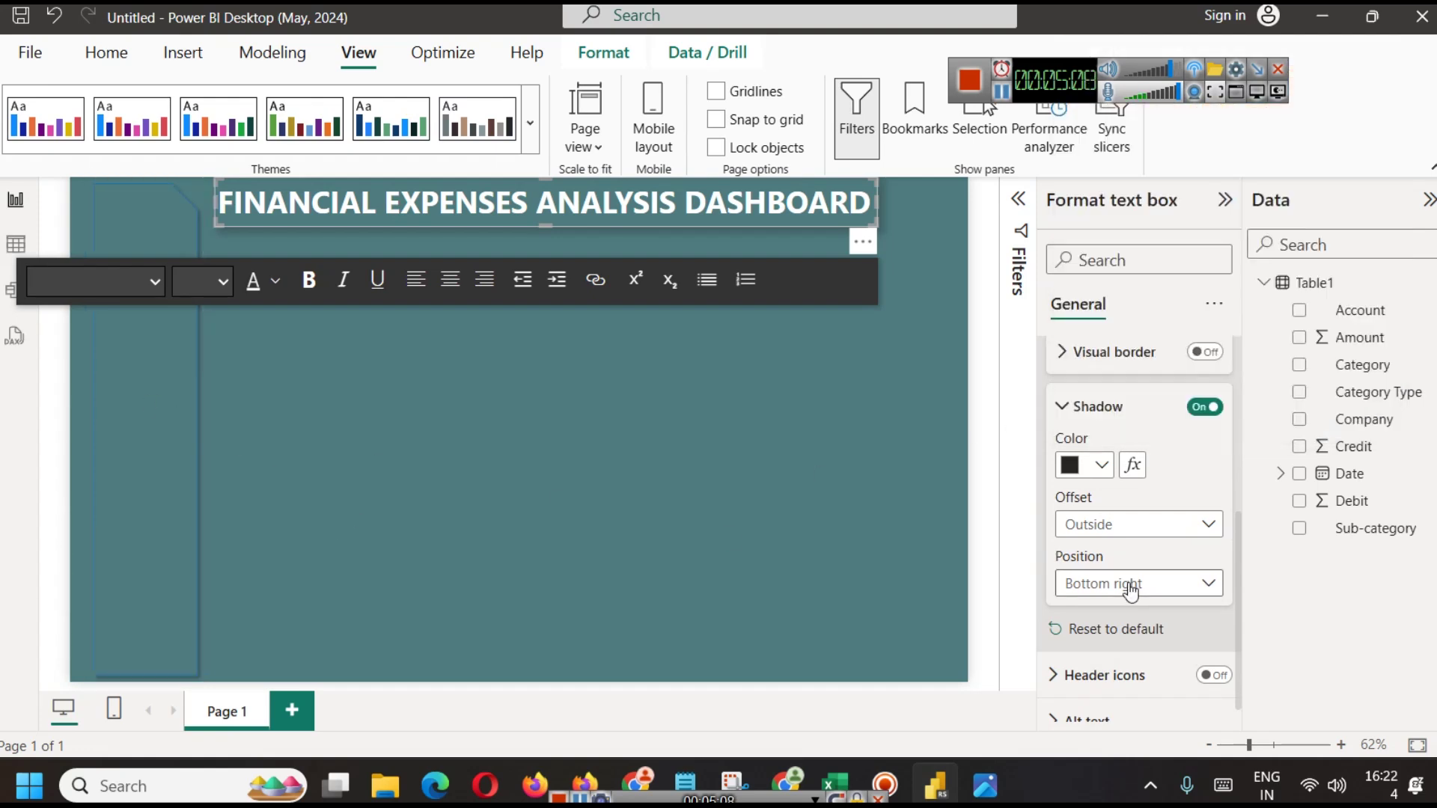
click(142, 419)
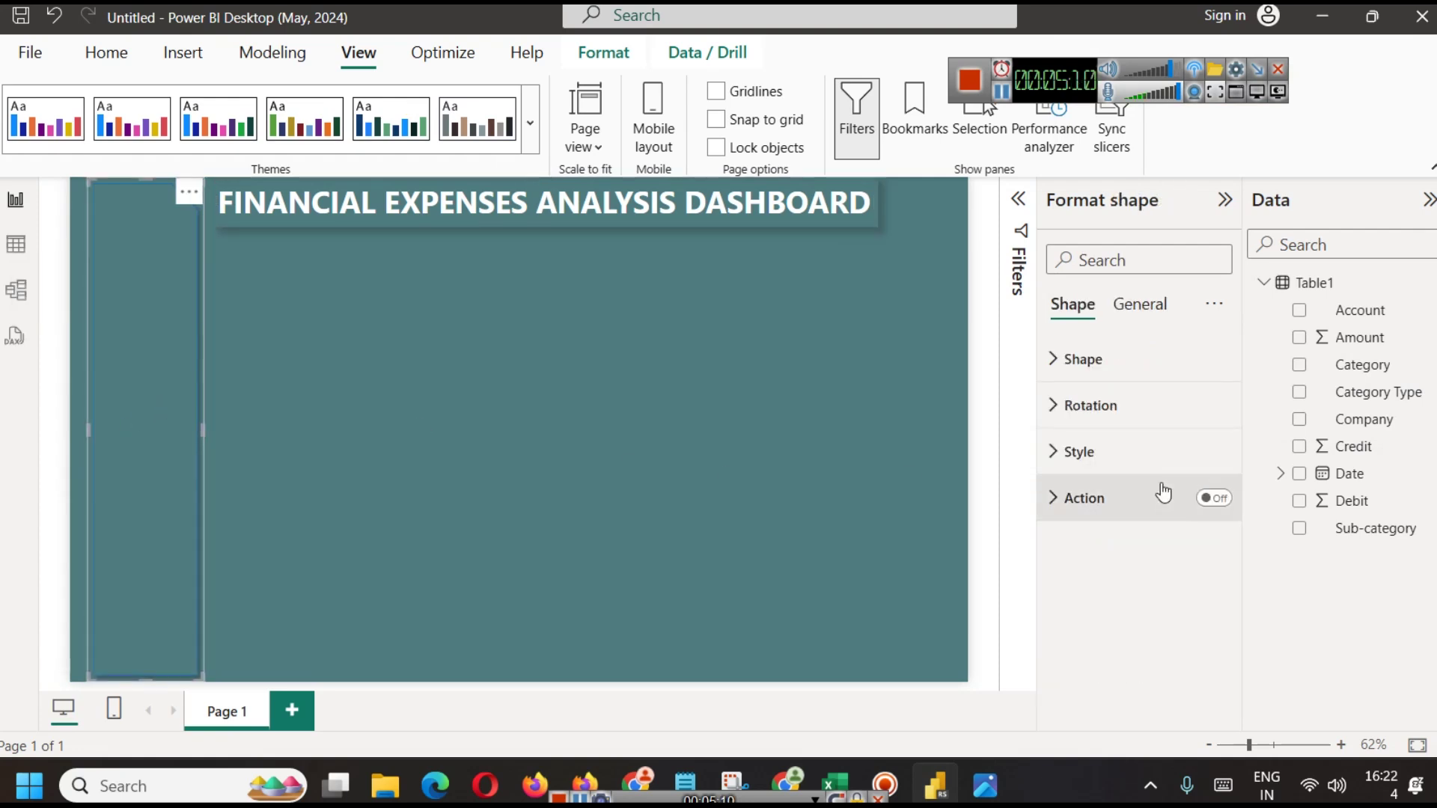
click(1078, 451)
scroll(1107, 593, down, 4)
click(1111, 587)
scroll(1097, 608, down, 2)
click(1100, 518)
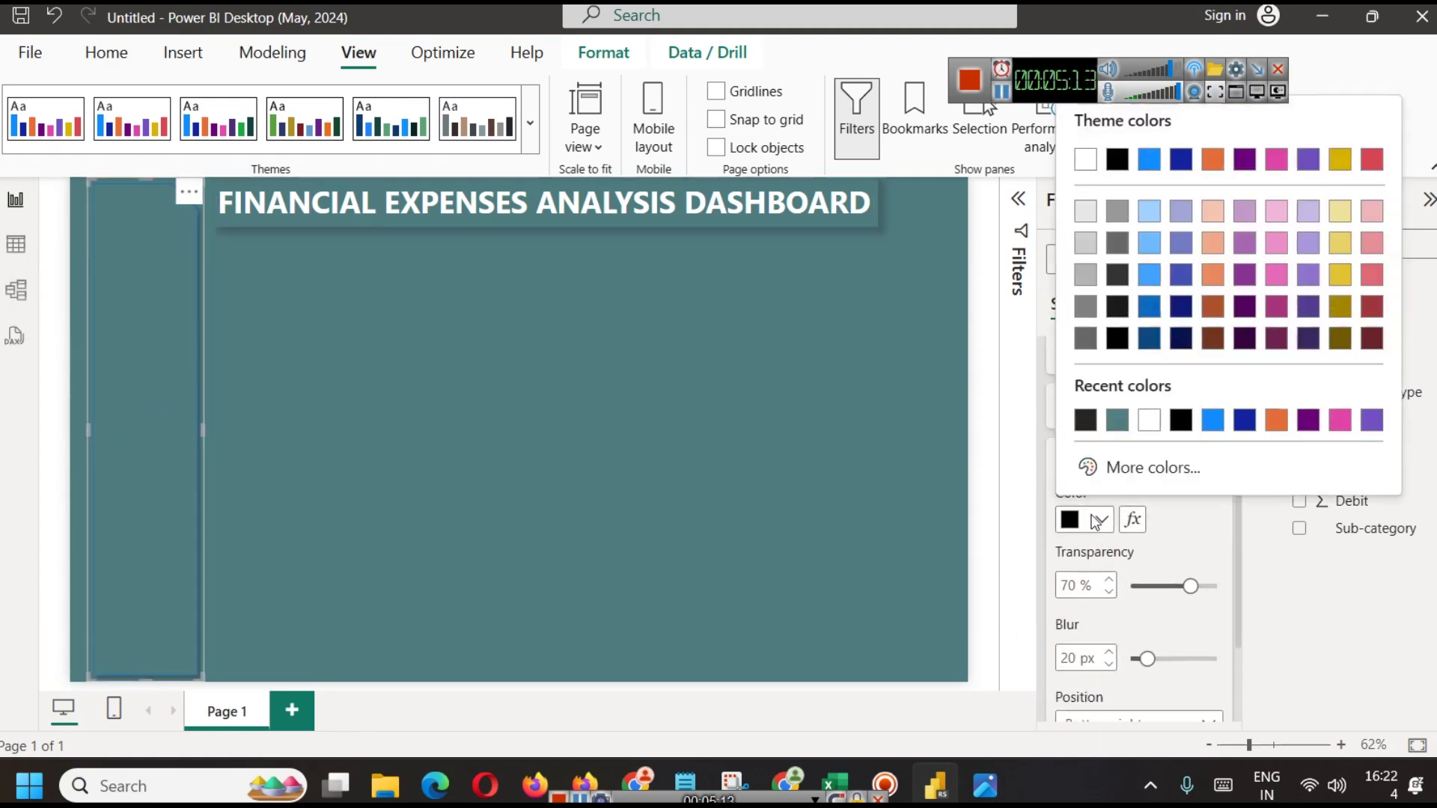
click(1108, 466)
key(ctrl+v)
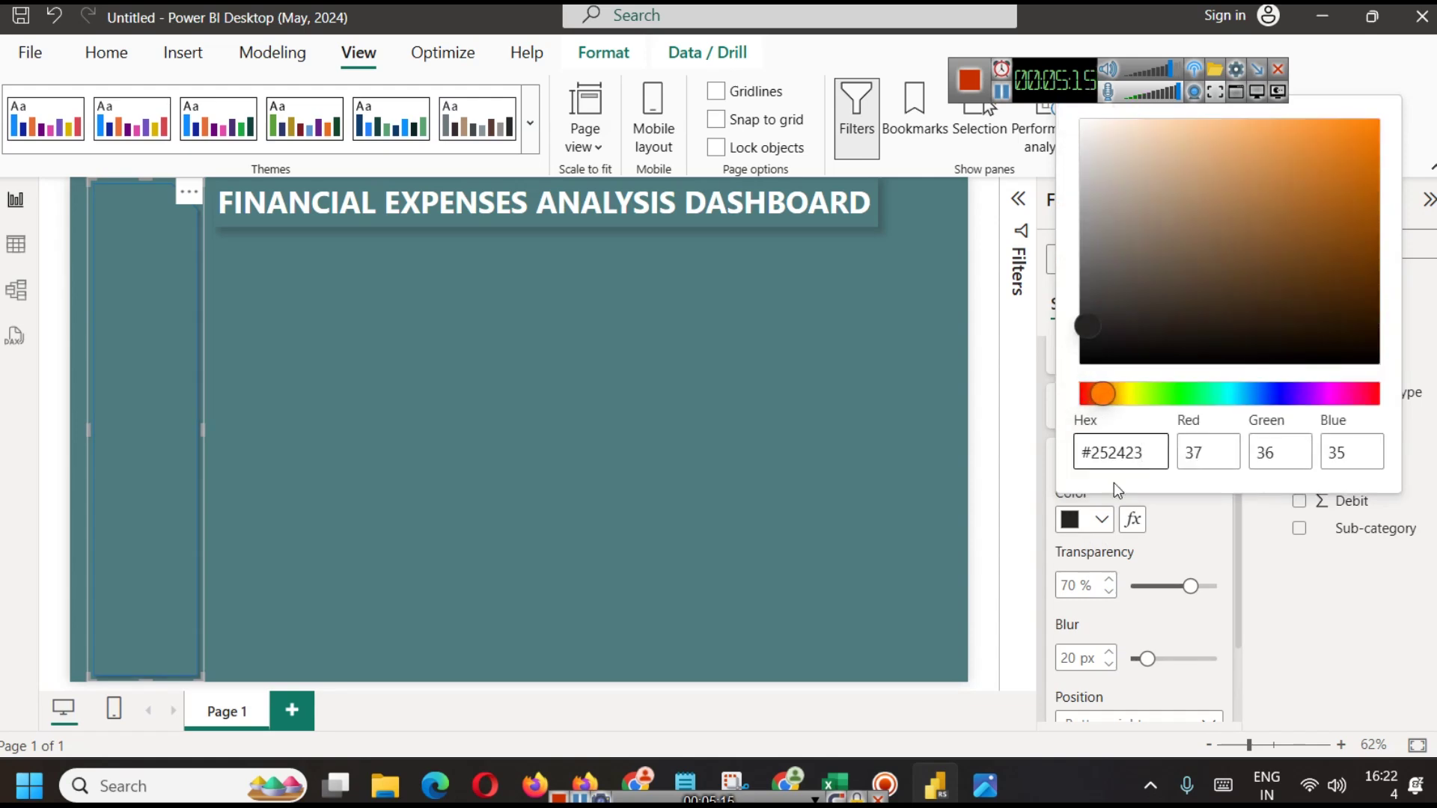
click(496, 476)
Turn off the sidebar shape's border and deselect the shape
click(149, 353)
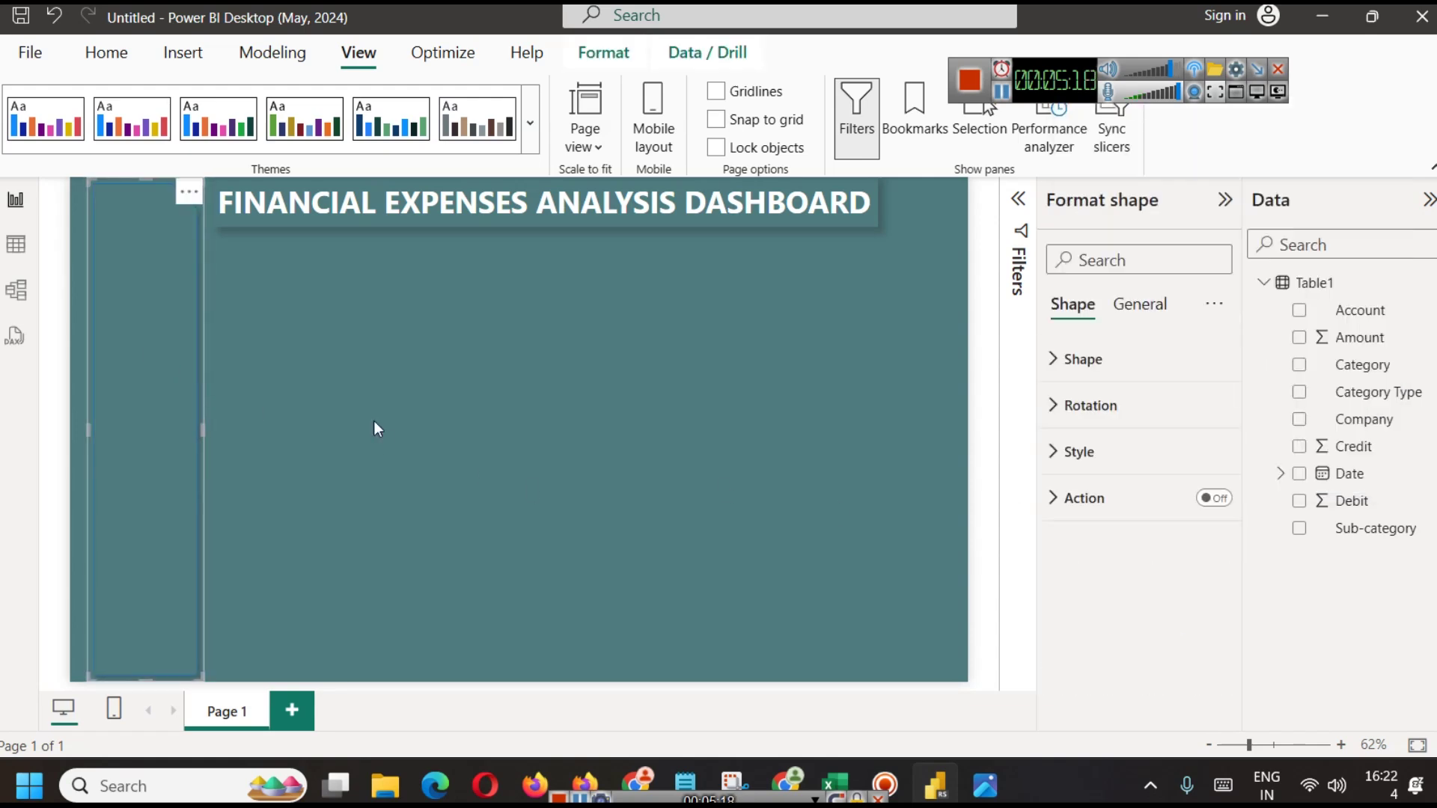
click(1092, 452)
scroll(1150, 583, down, 3)
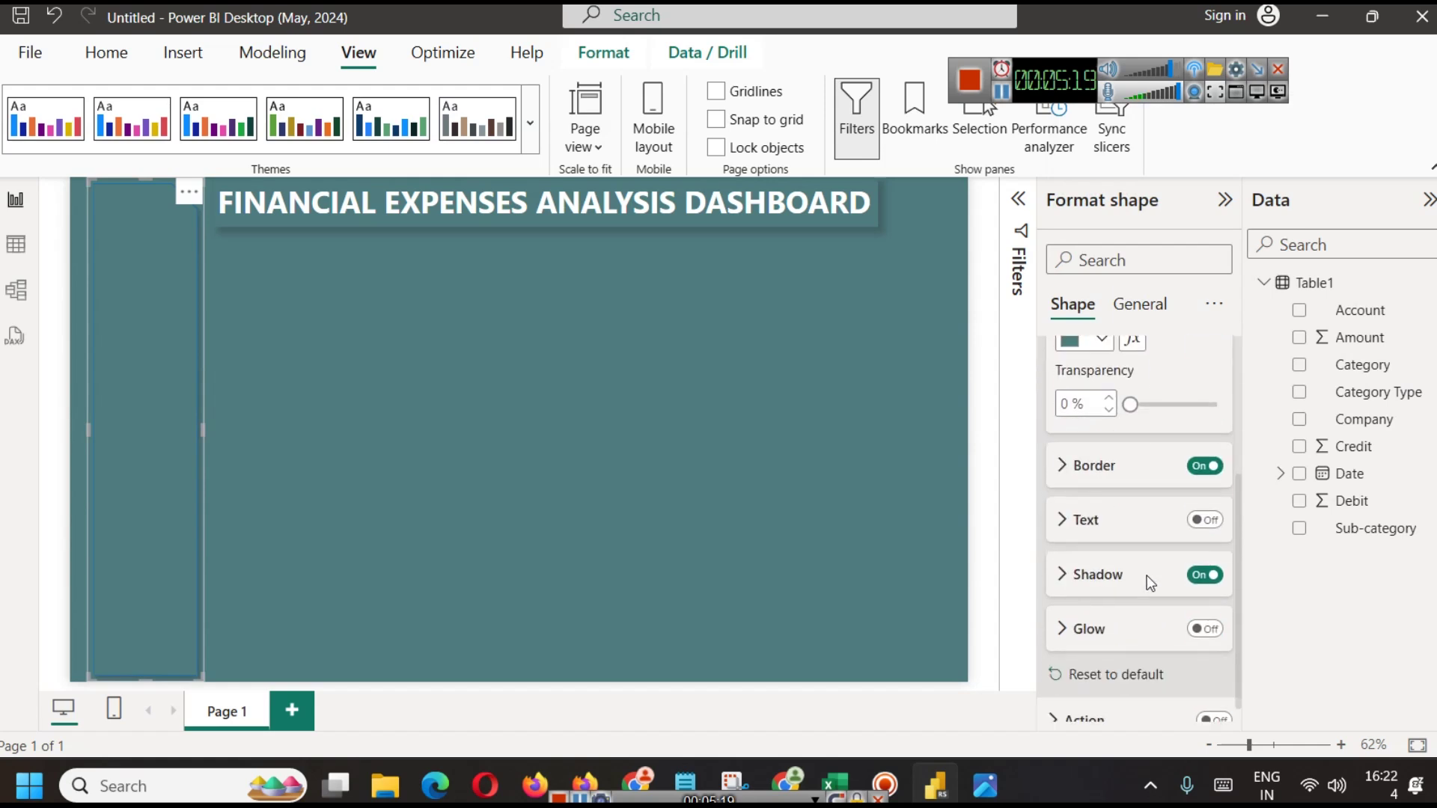
click(1204, 466)
click(542, 528)
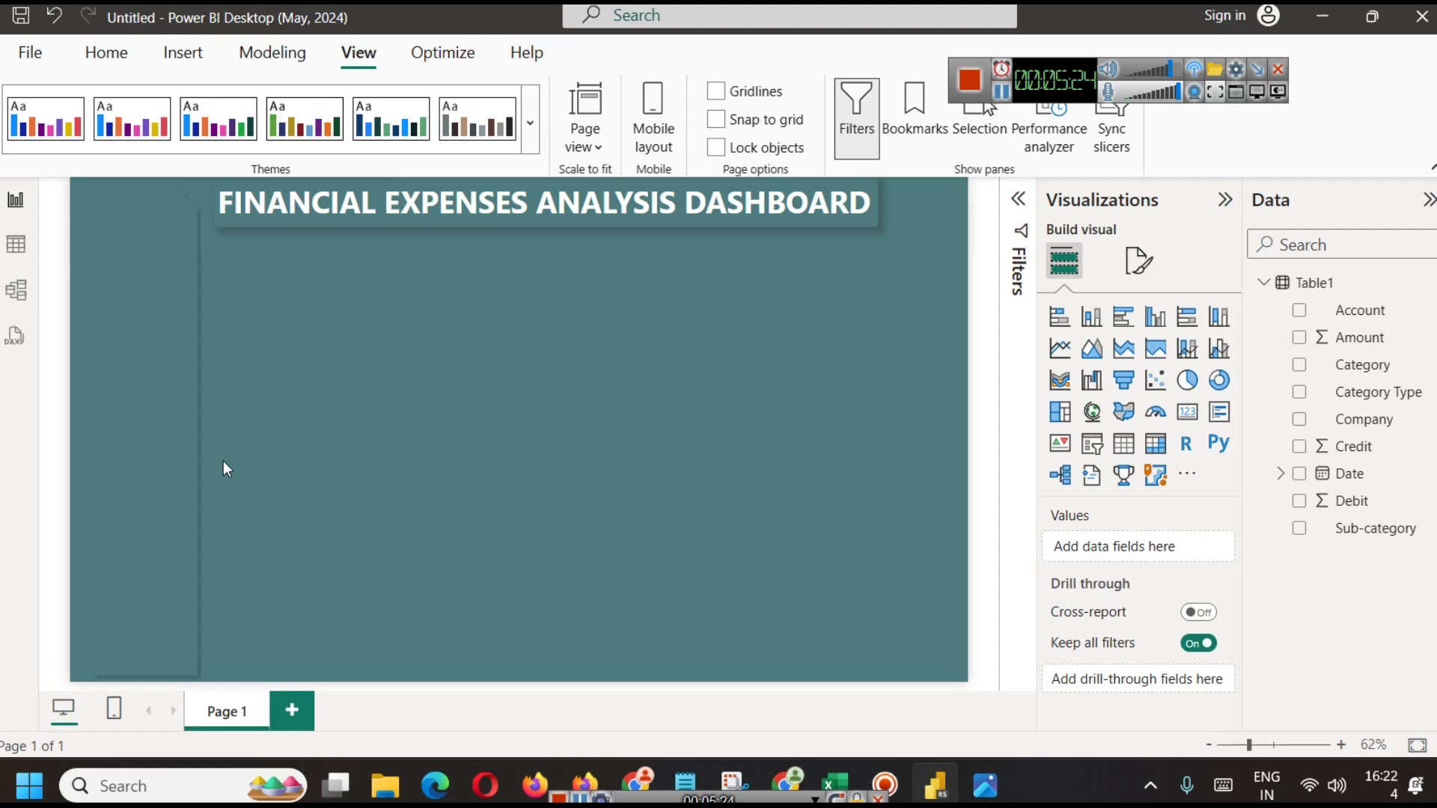
Widen the sidebar shape so its outer edge meets the left edge of the report page
click(182, 433)
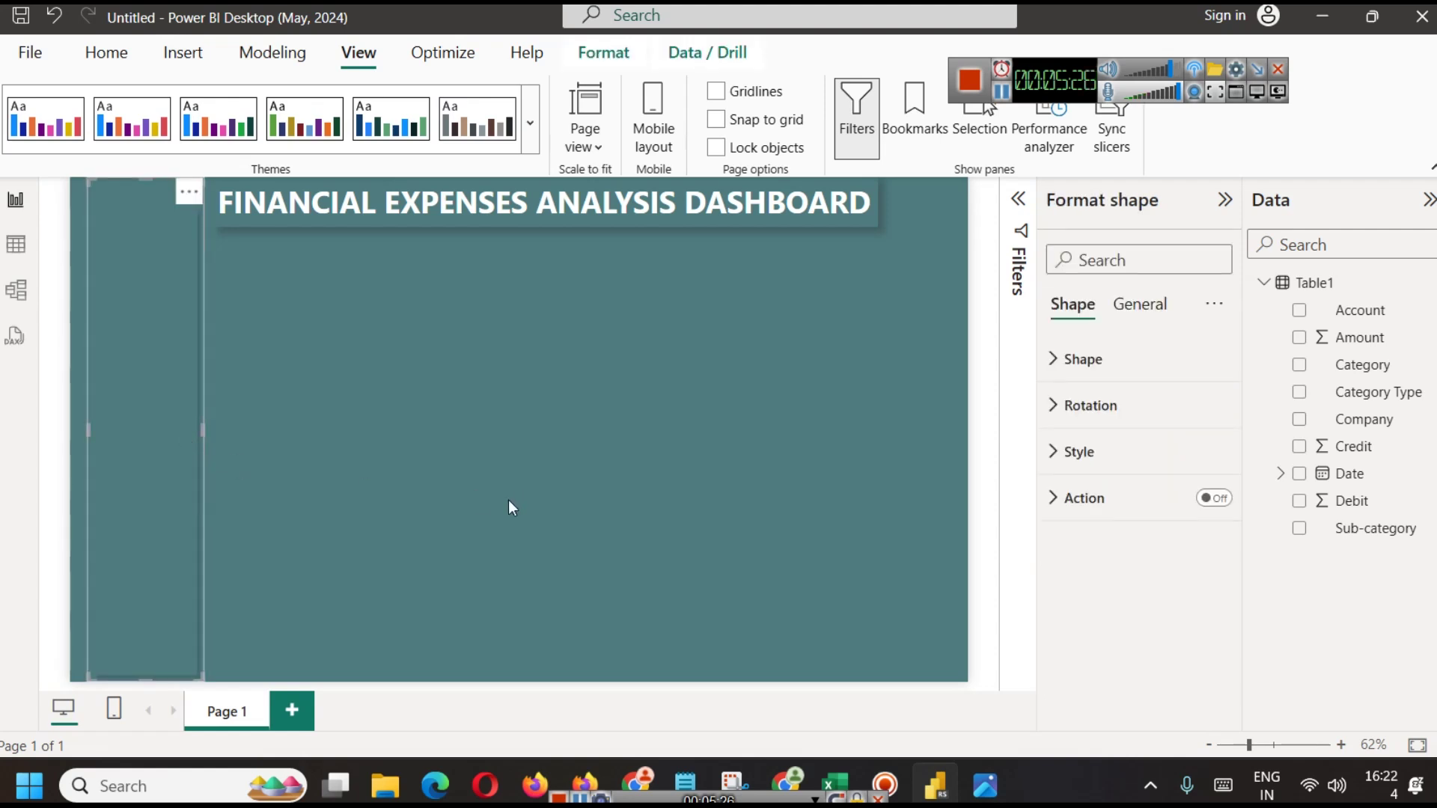
drag(88, 430, 71, 428)
click(312, 452)
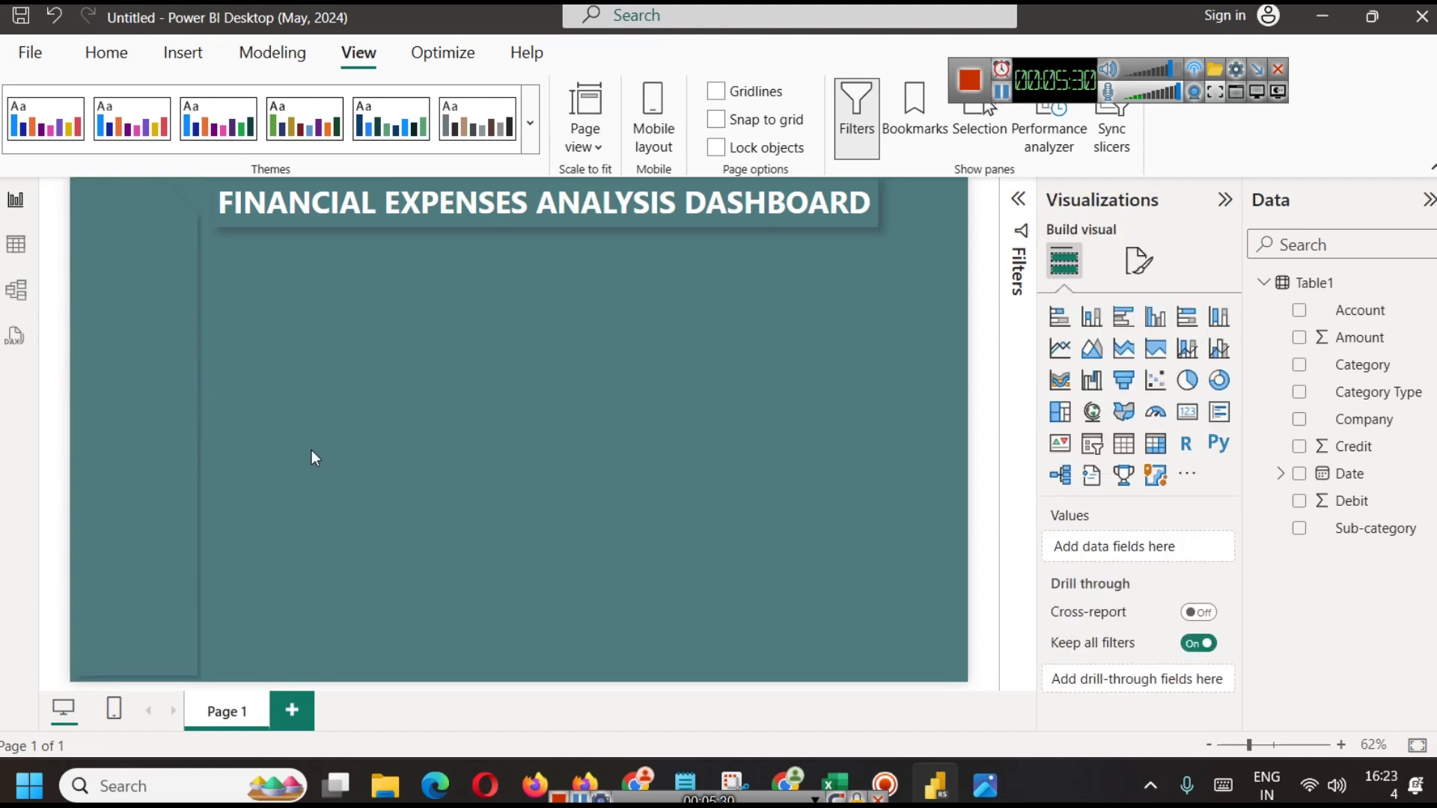
Shorten the sidebar shape from its lower edge and nudge it slightly down so a small gap remains around it
click(176, 356)
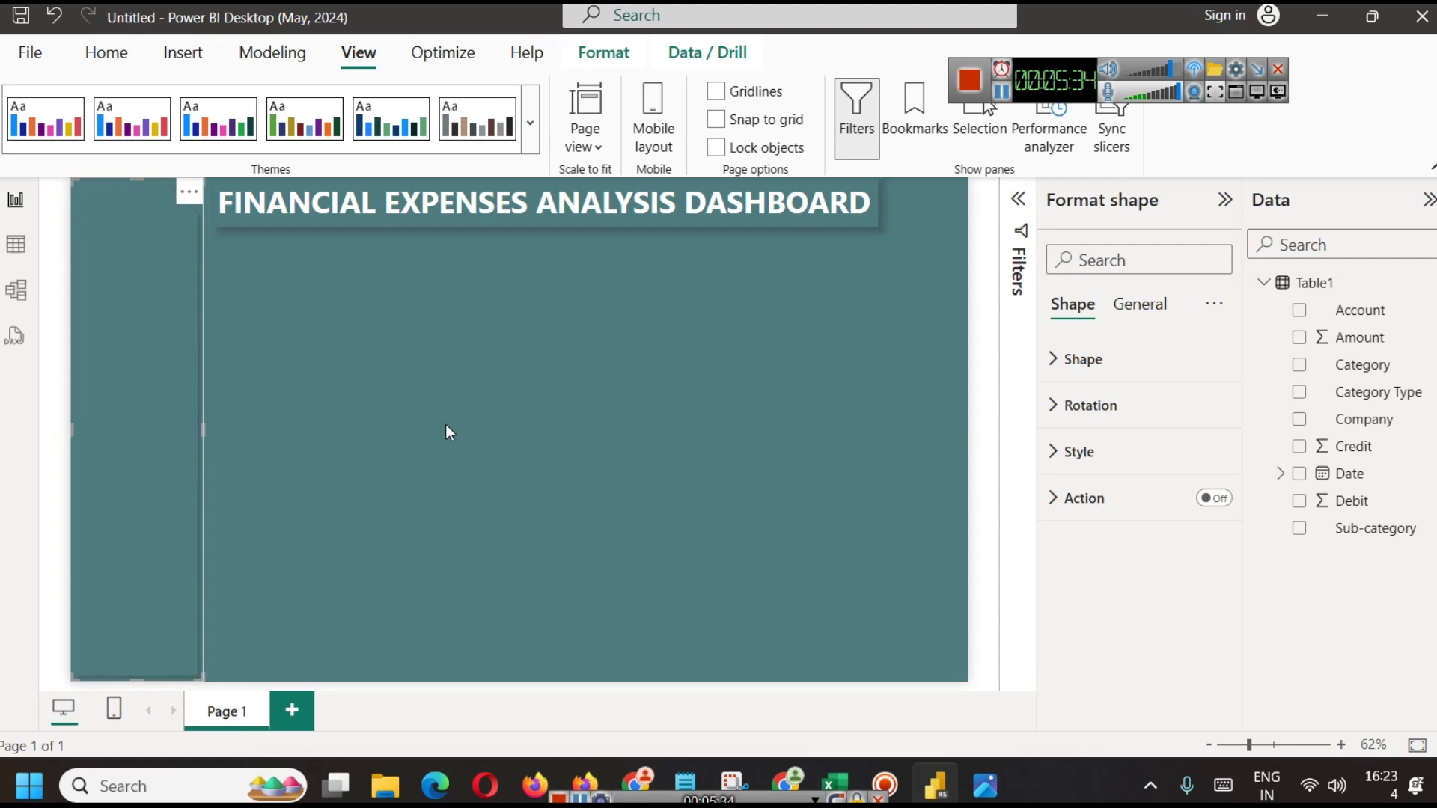
drag(137, 680, 144, 665)
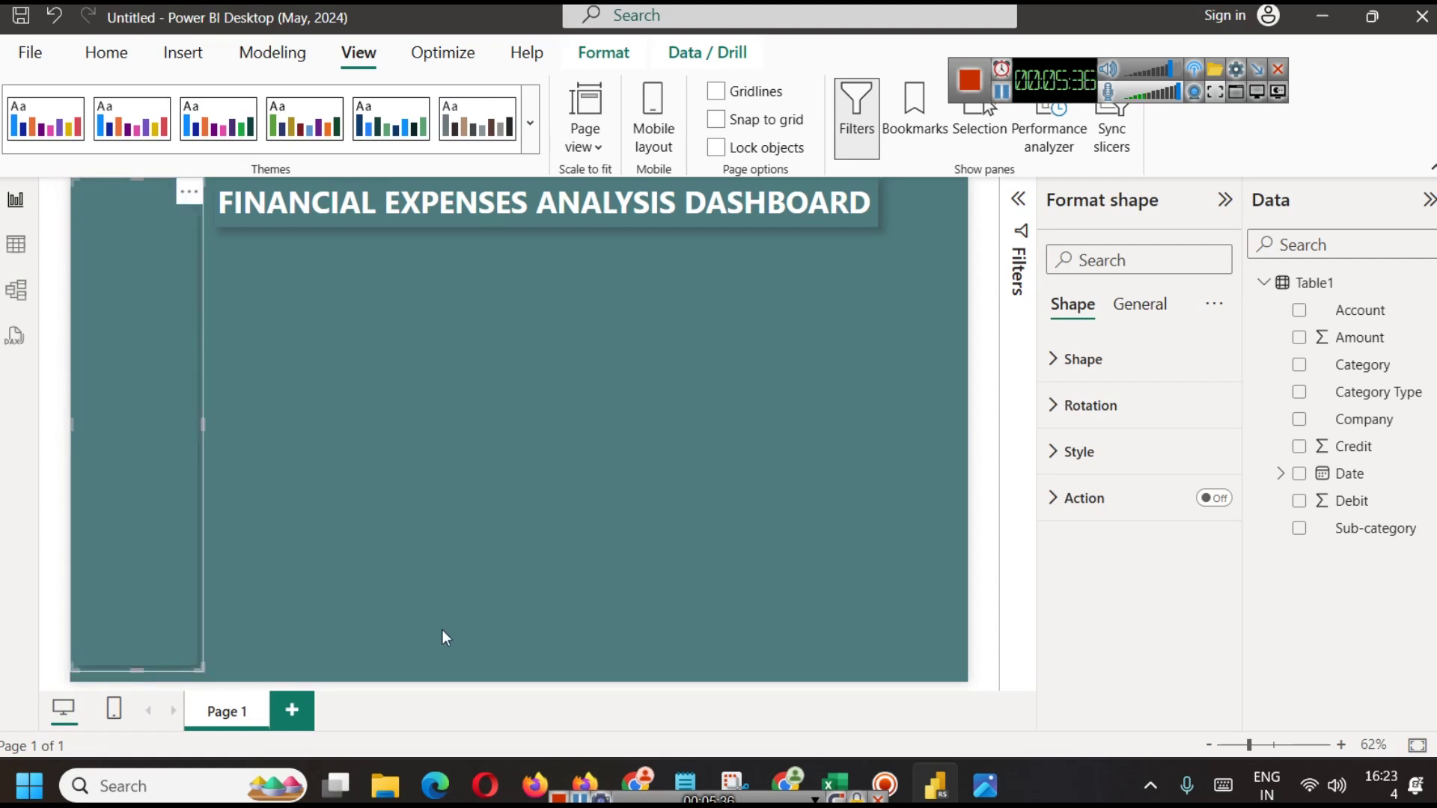
click(344, 646)
click(140, 414)
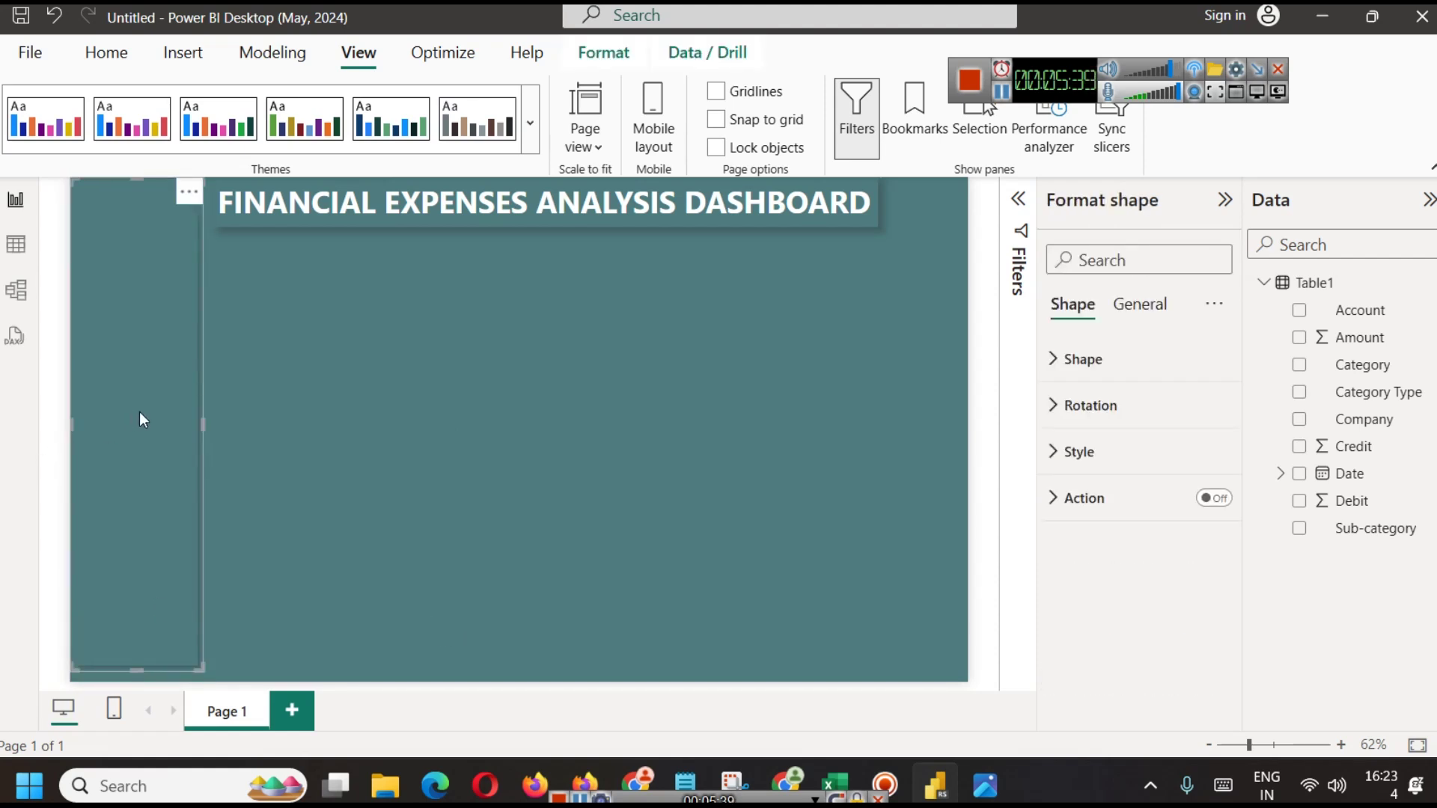
drag(148, 411, 152, 416)
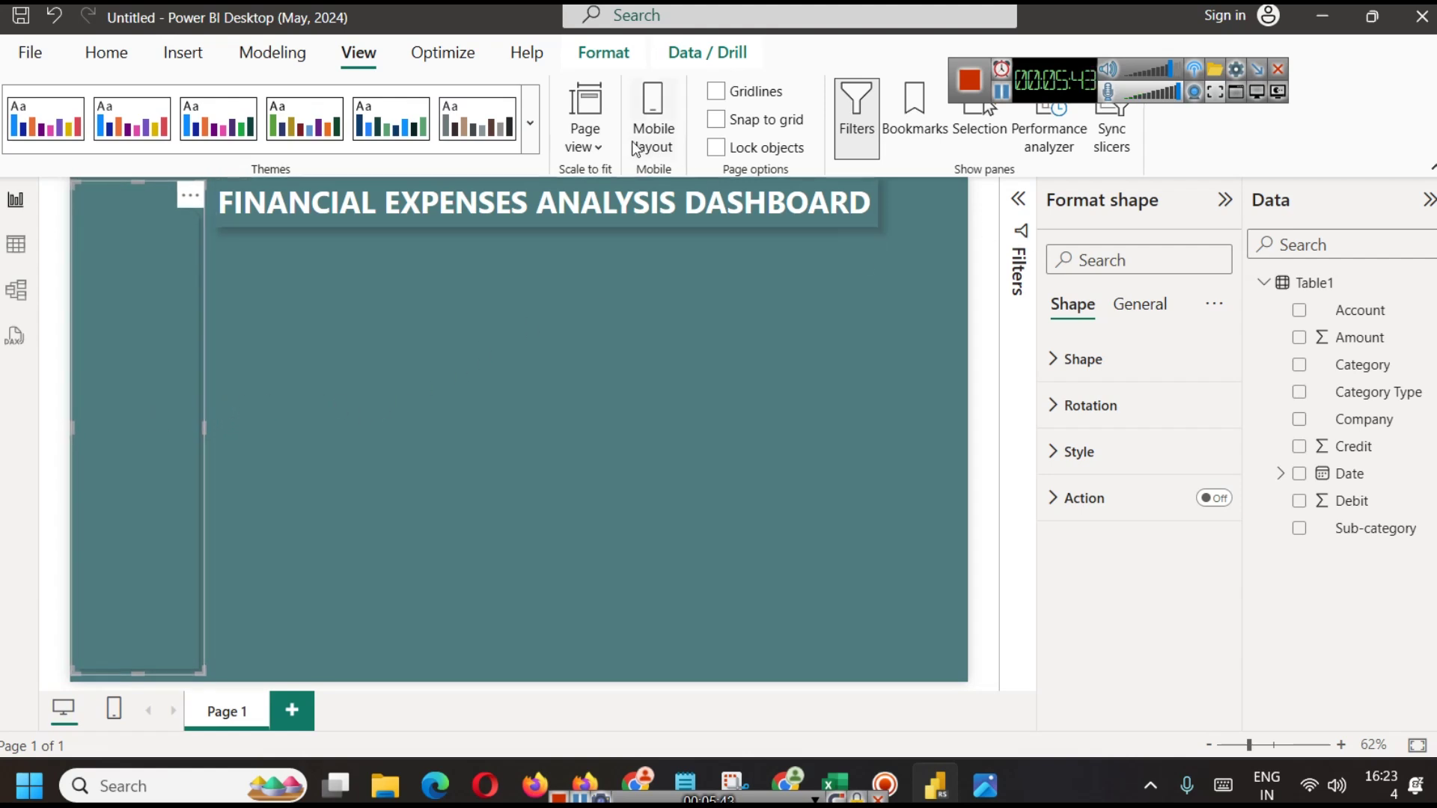
Send the sidebar shape to the back of the page's stacking order and deselect it
click(603, 53)
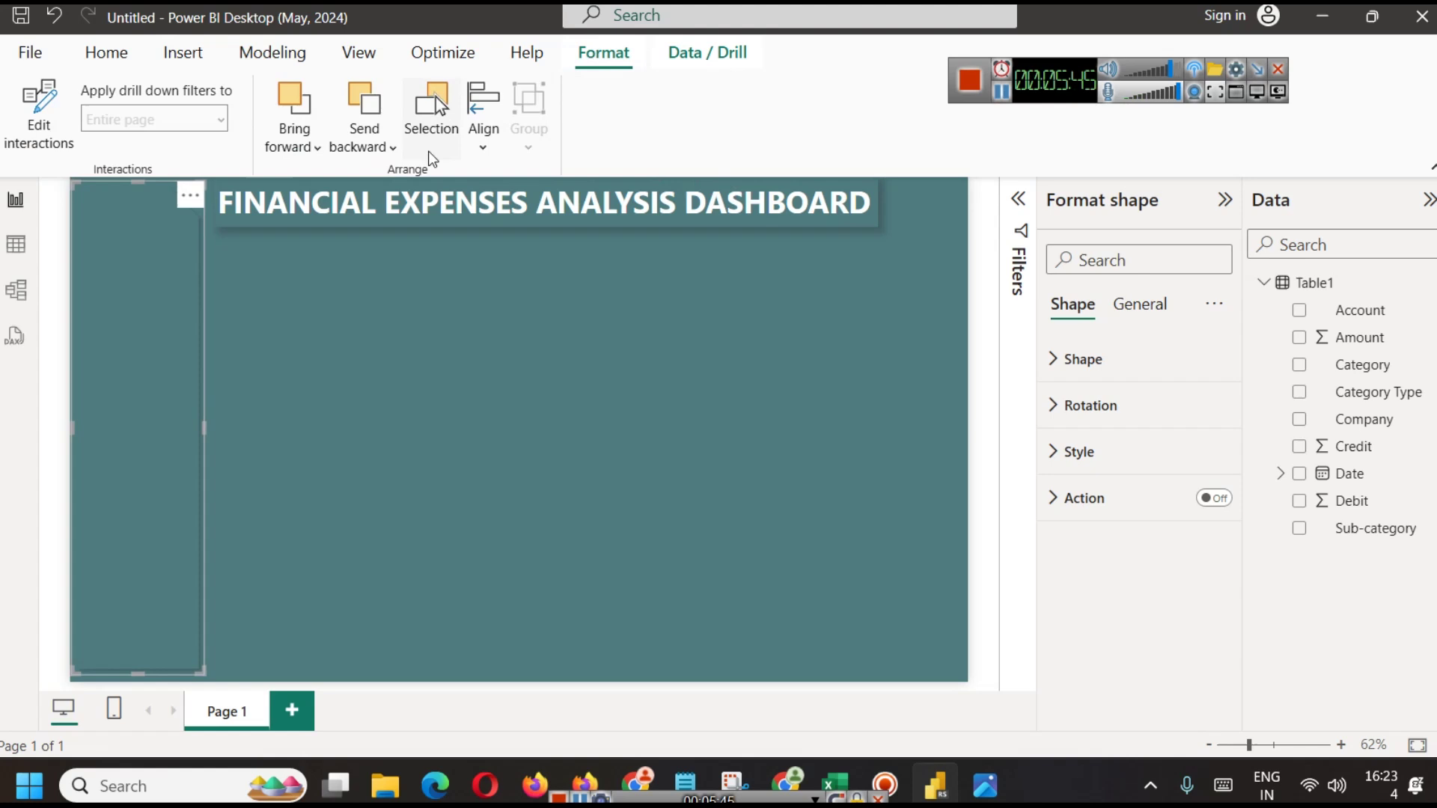
click(367, 147)
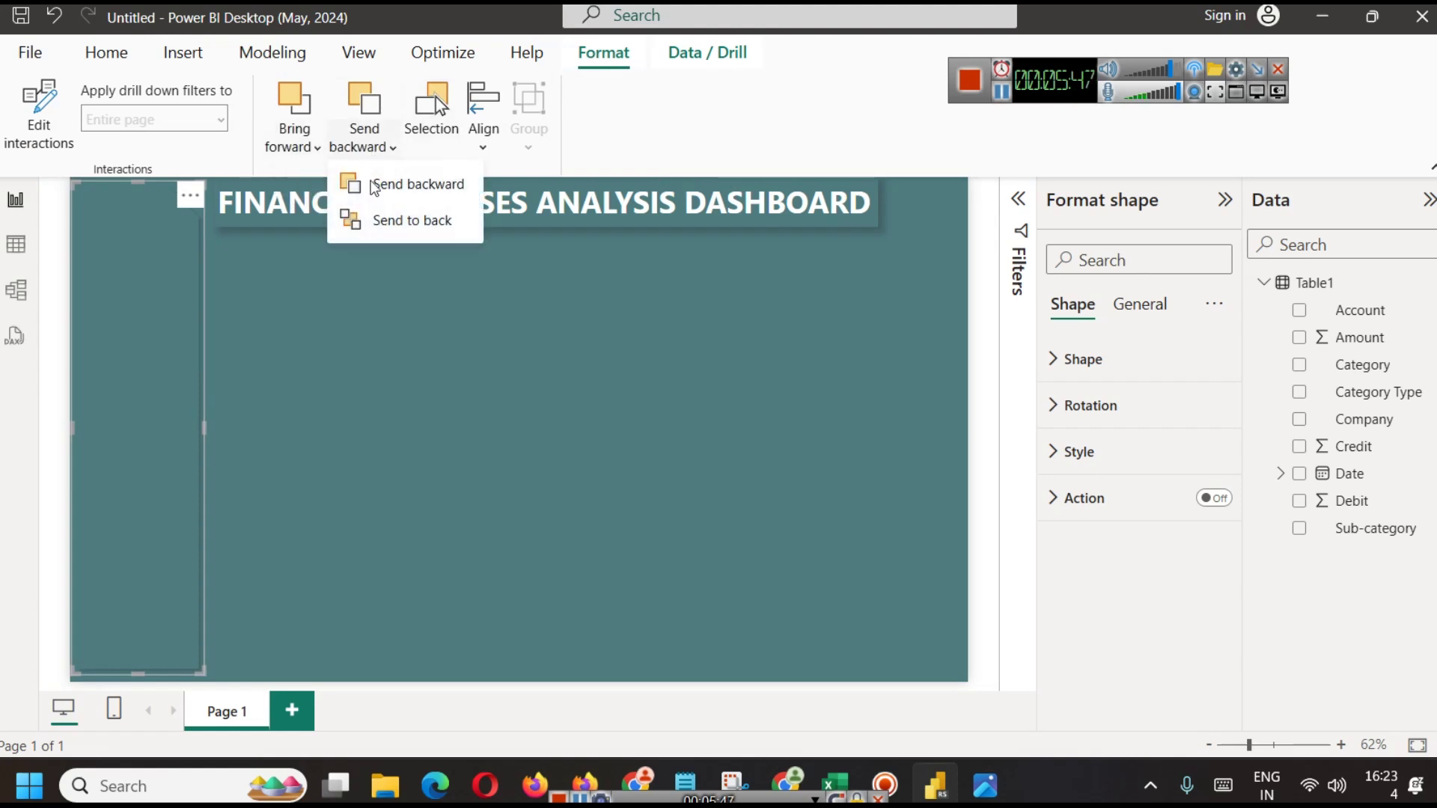
click(389, 220)
click(371, 399)
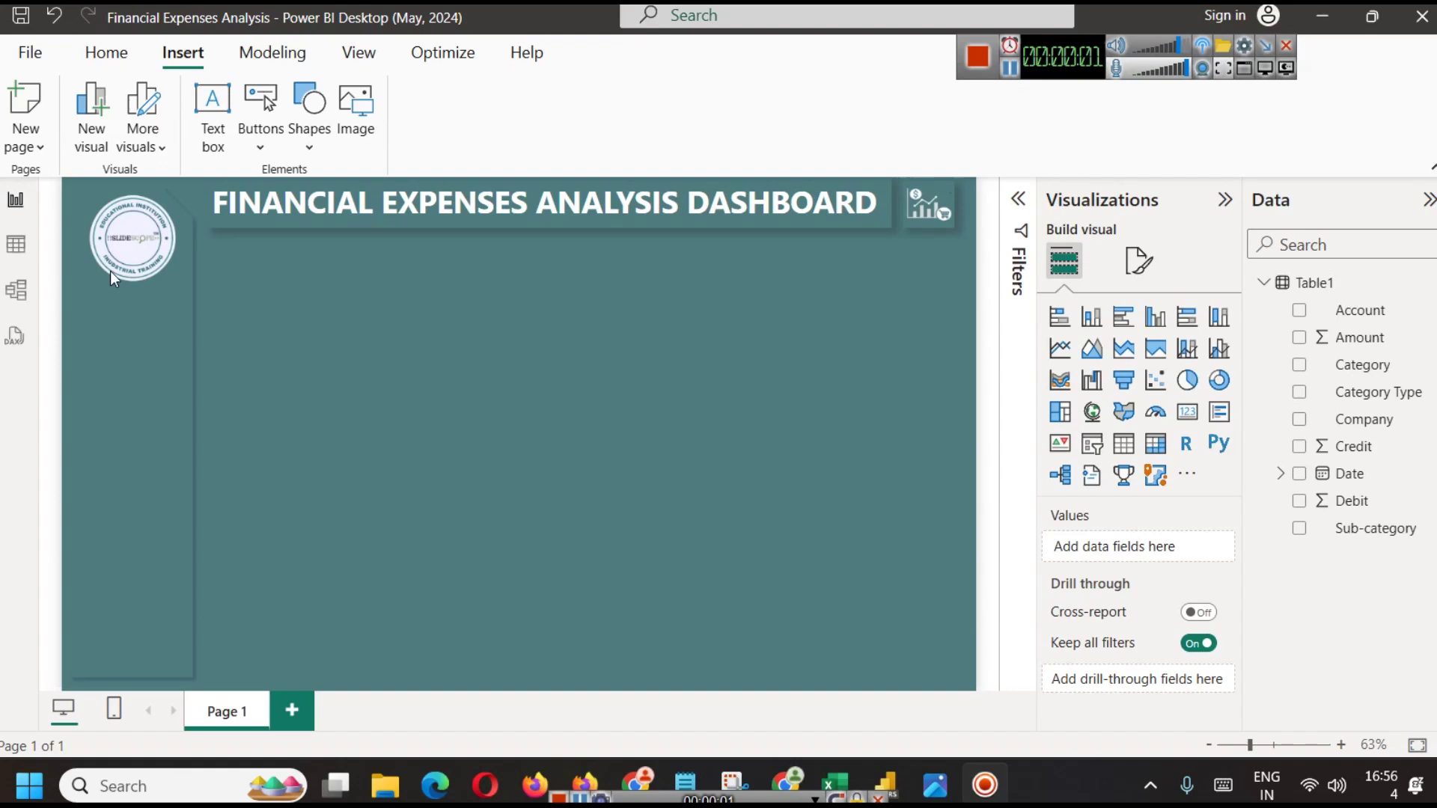
Examine the distinct values of the Category and Category Type columns in Table1, then return to the report page
click(16, 244)
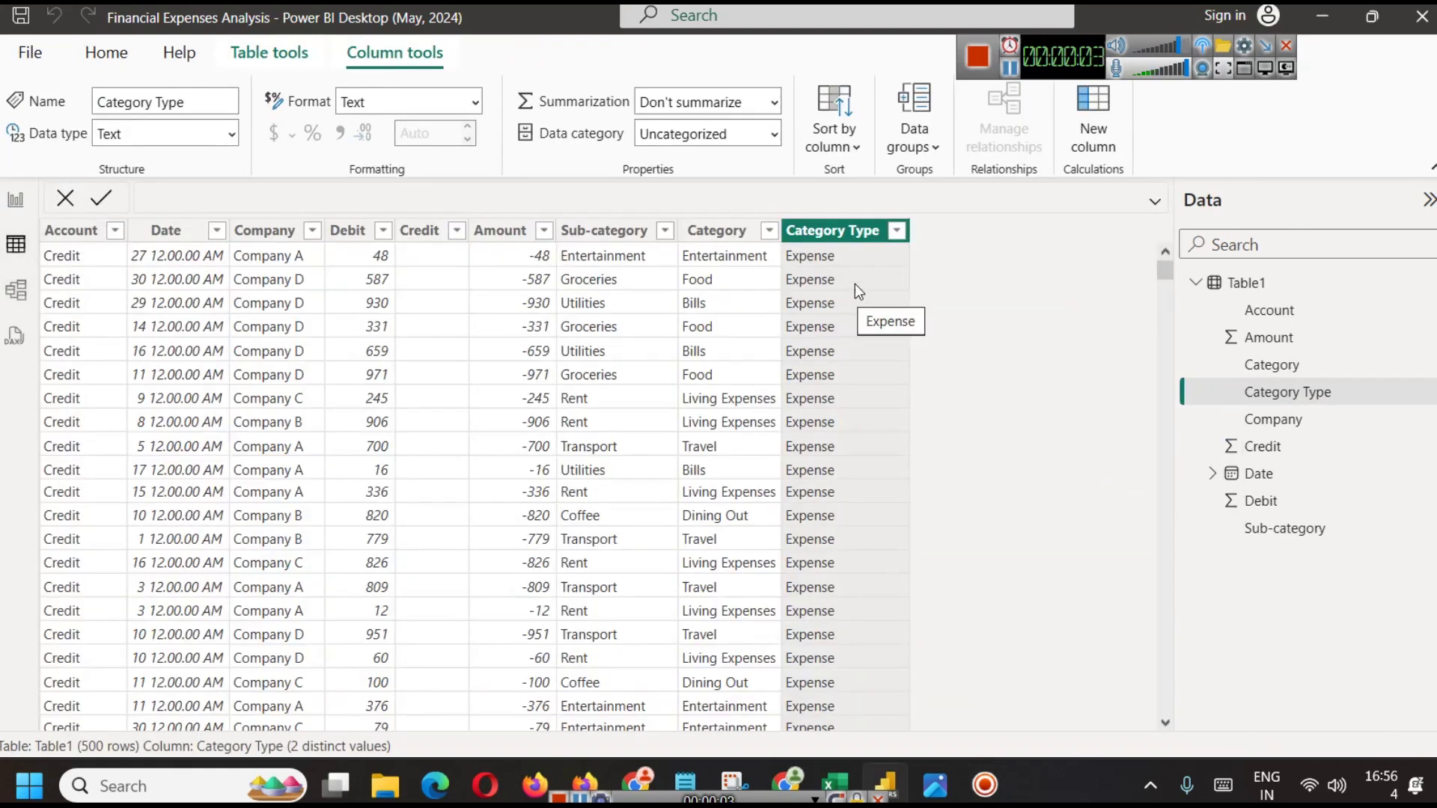
click(725, 233)
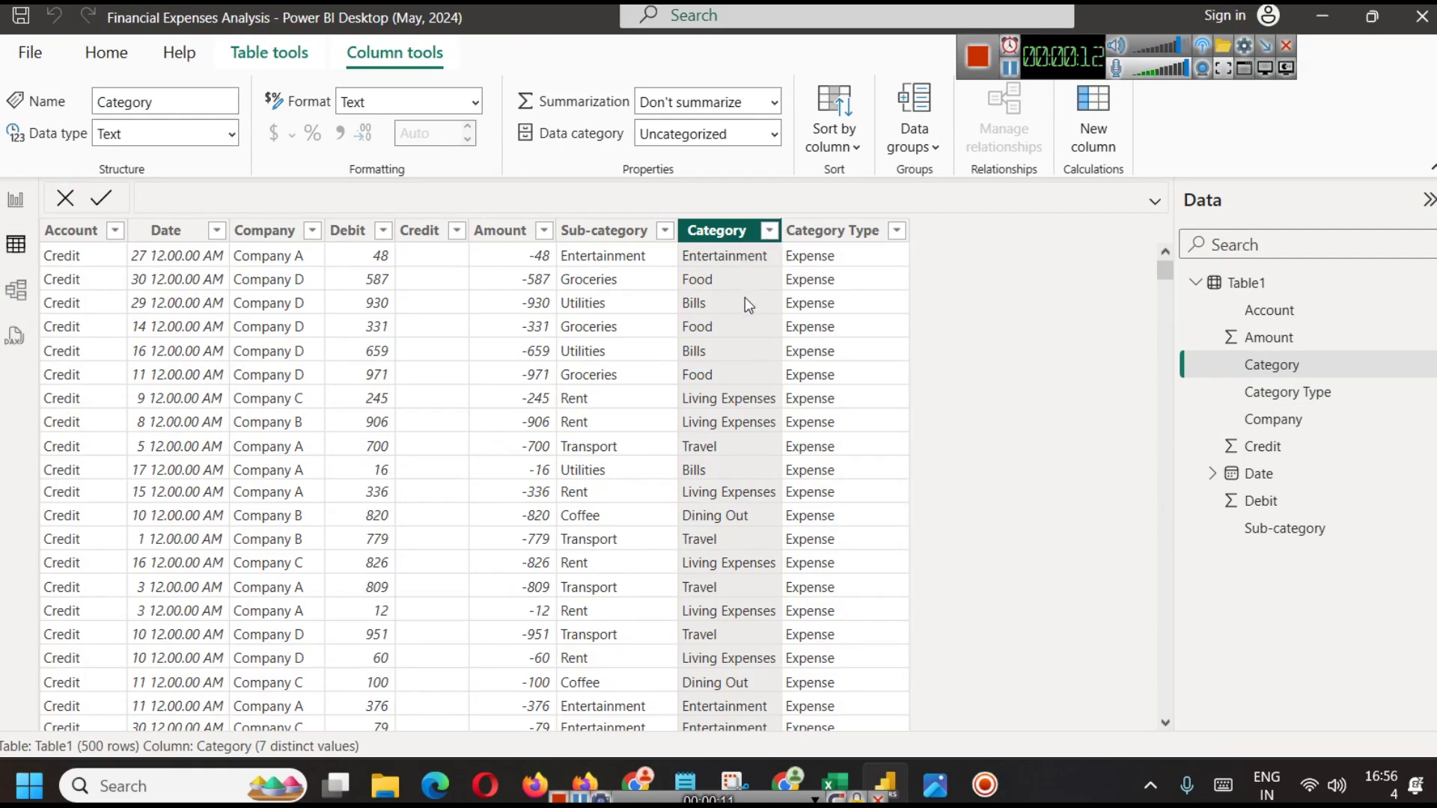
click(769, 232)
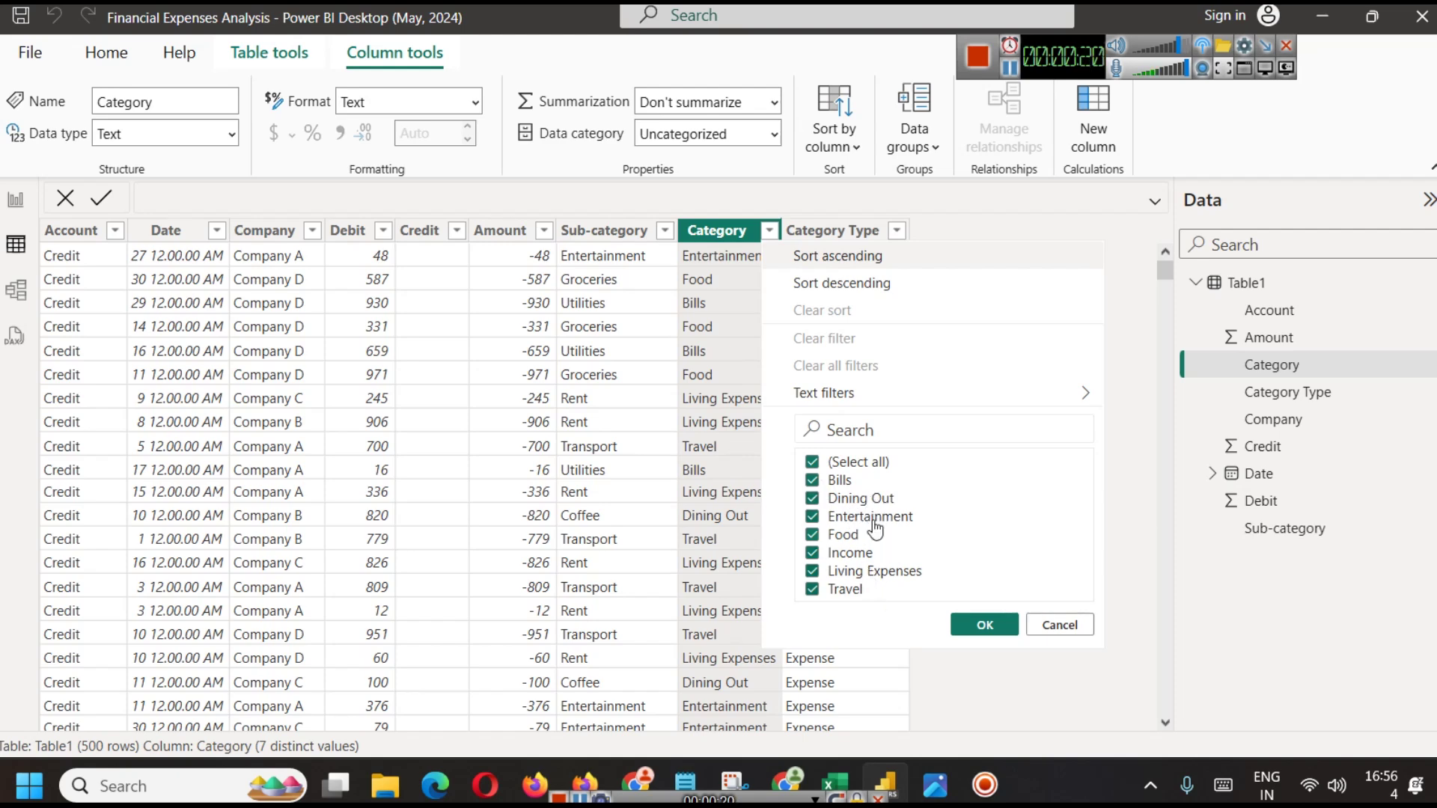
click(899, 231)
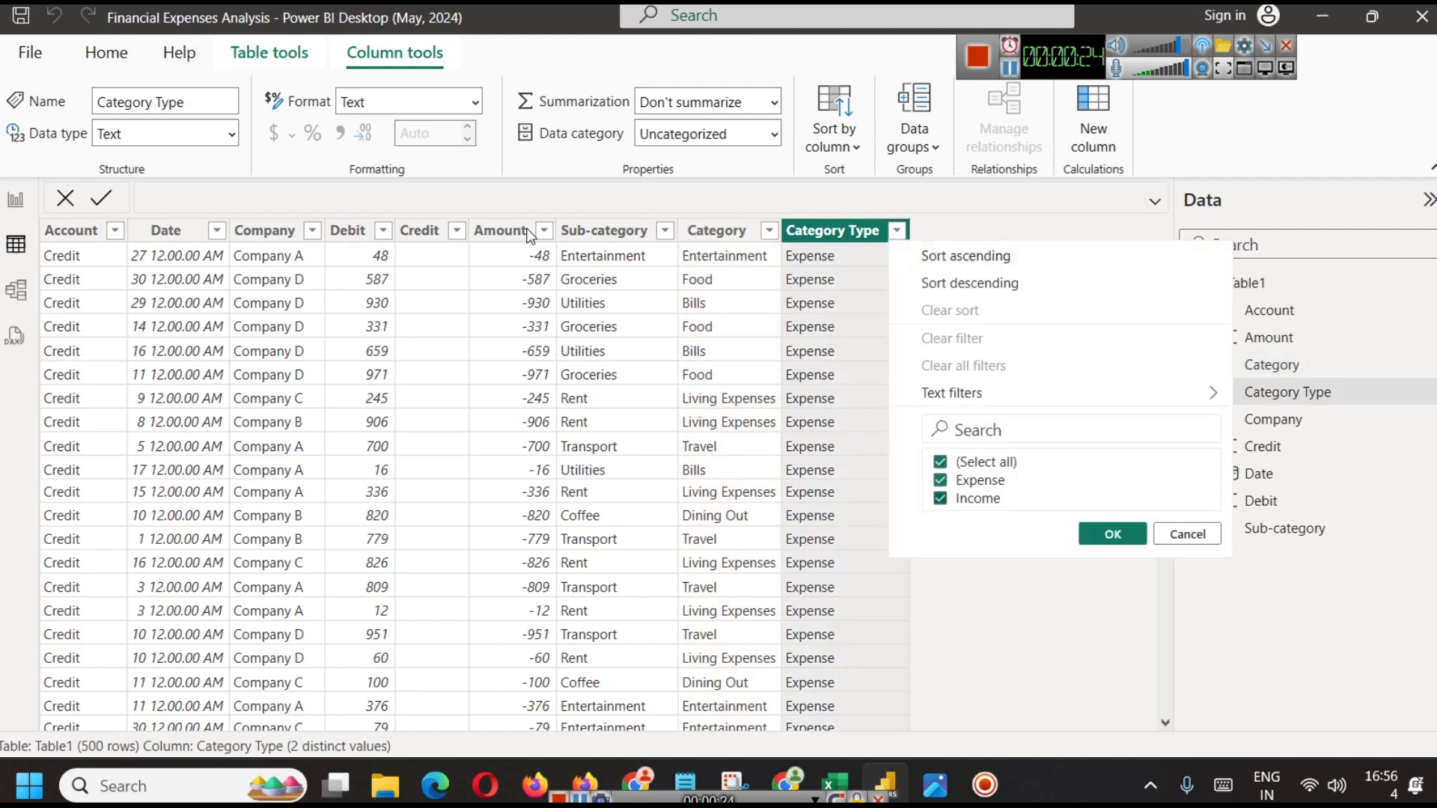
click(16, 199)
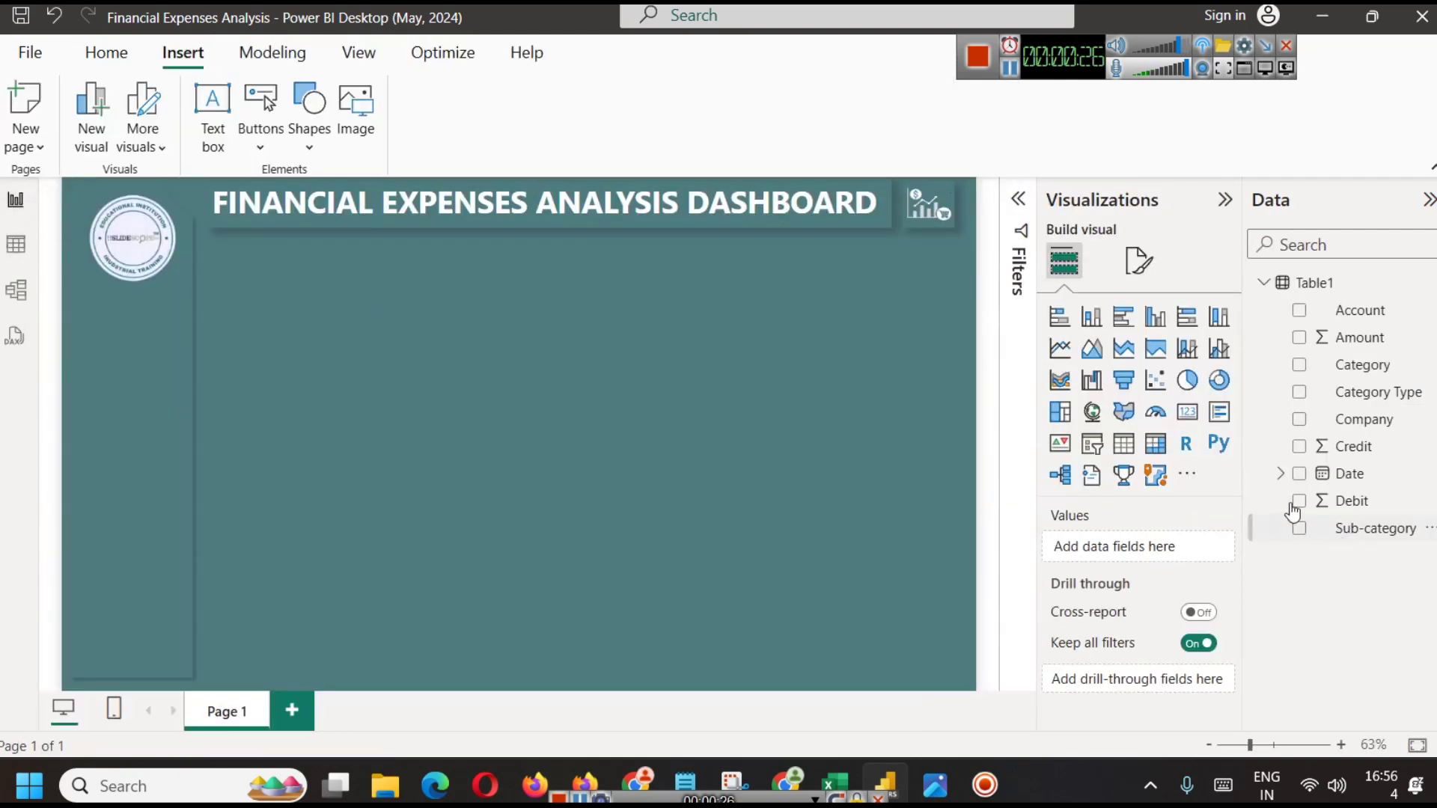
Add a card visual showing the sum of Amount, shrunk to a small tile beneath the start of the dashboard title
click(1187, 412)
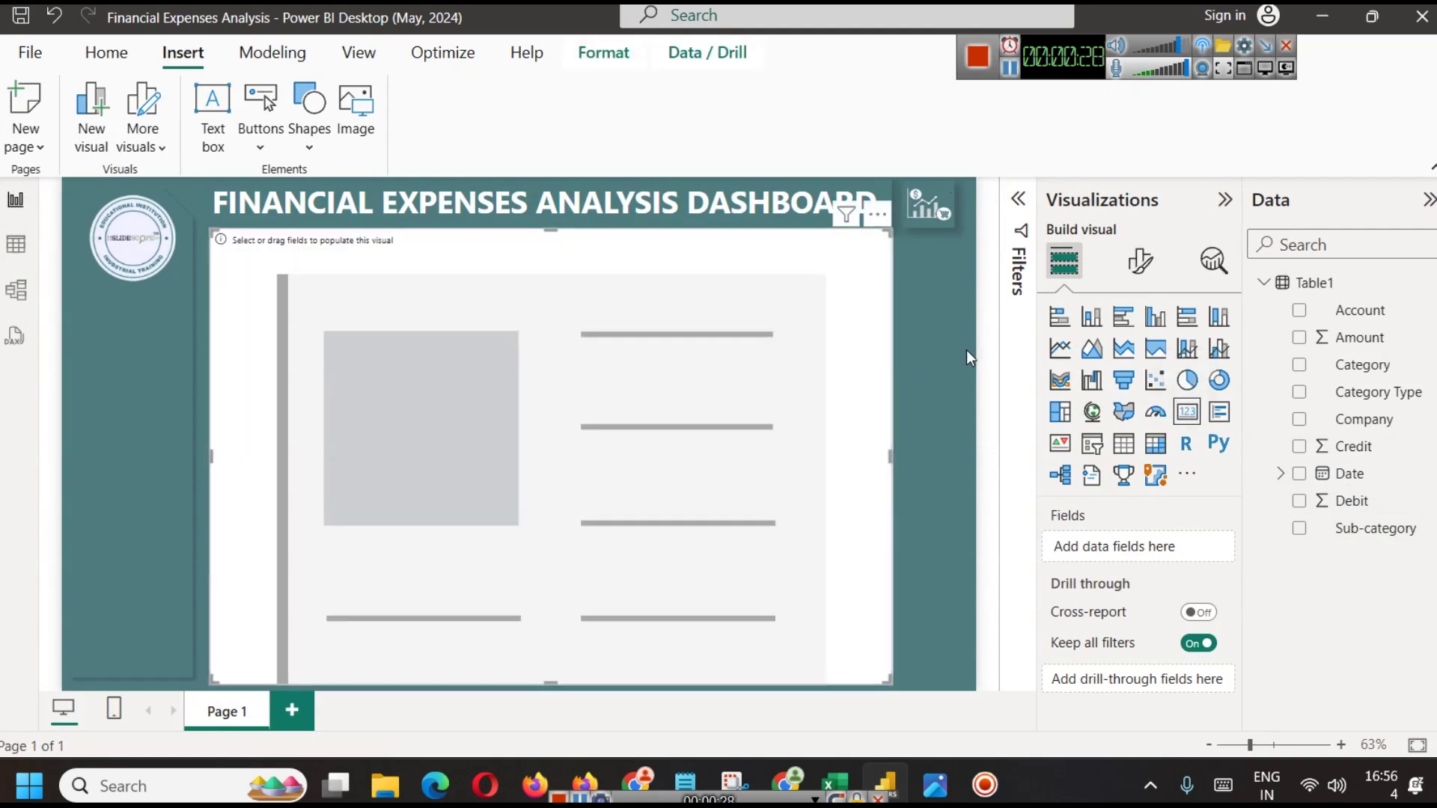
drag(887, 232, 322, 236)
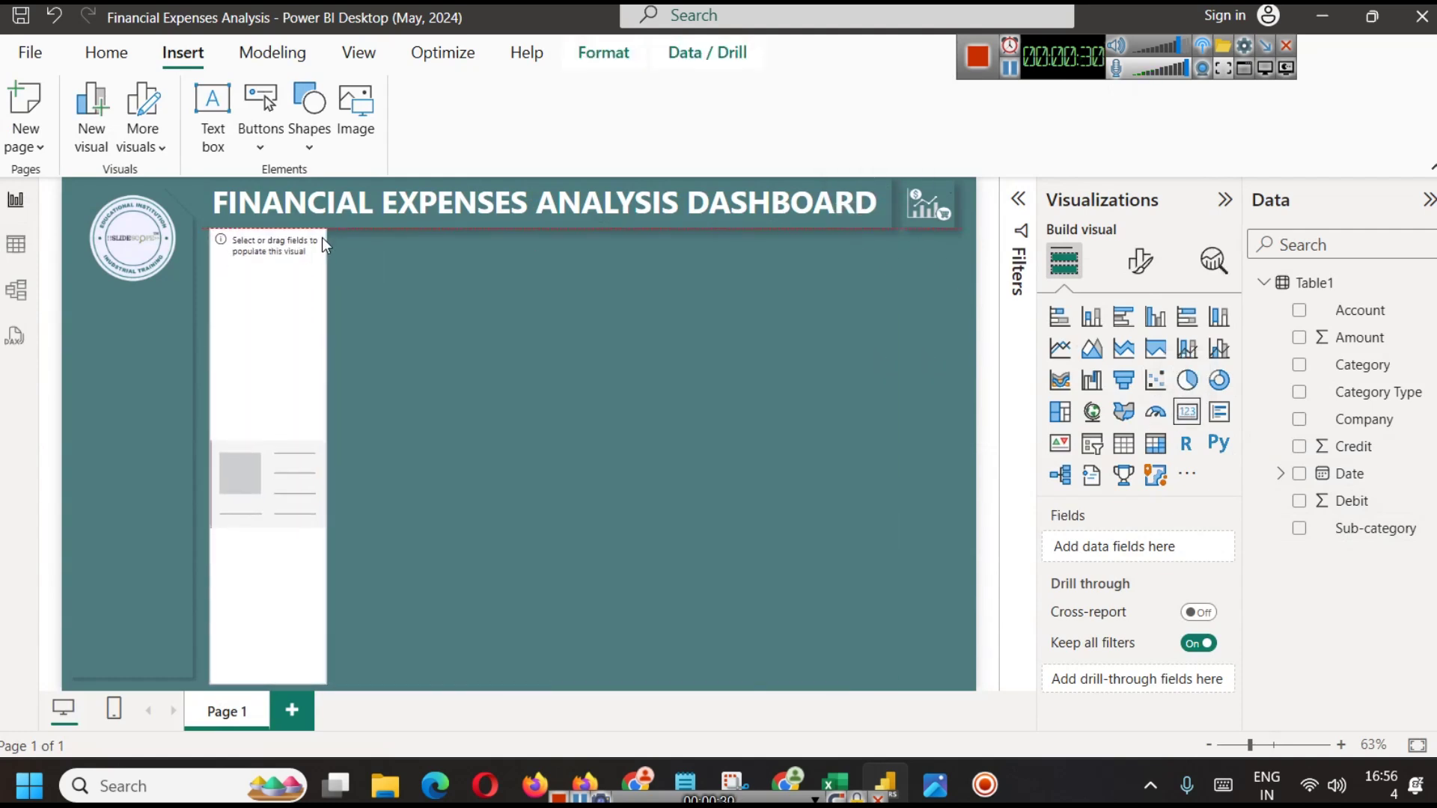
click(267, 687)
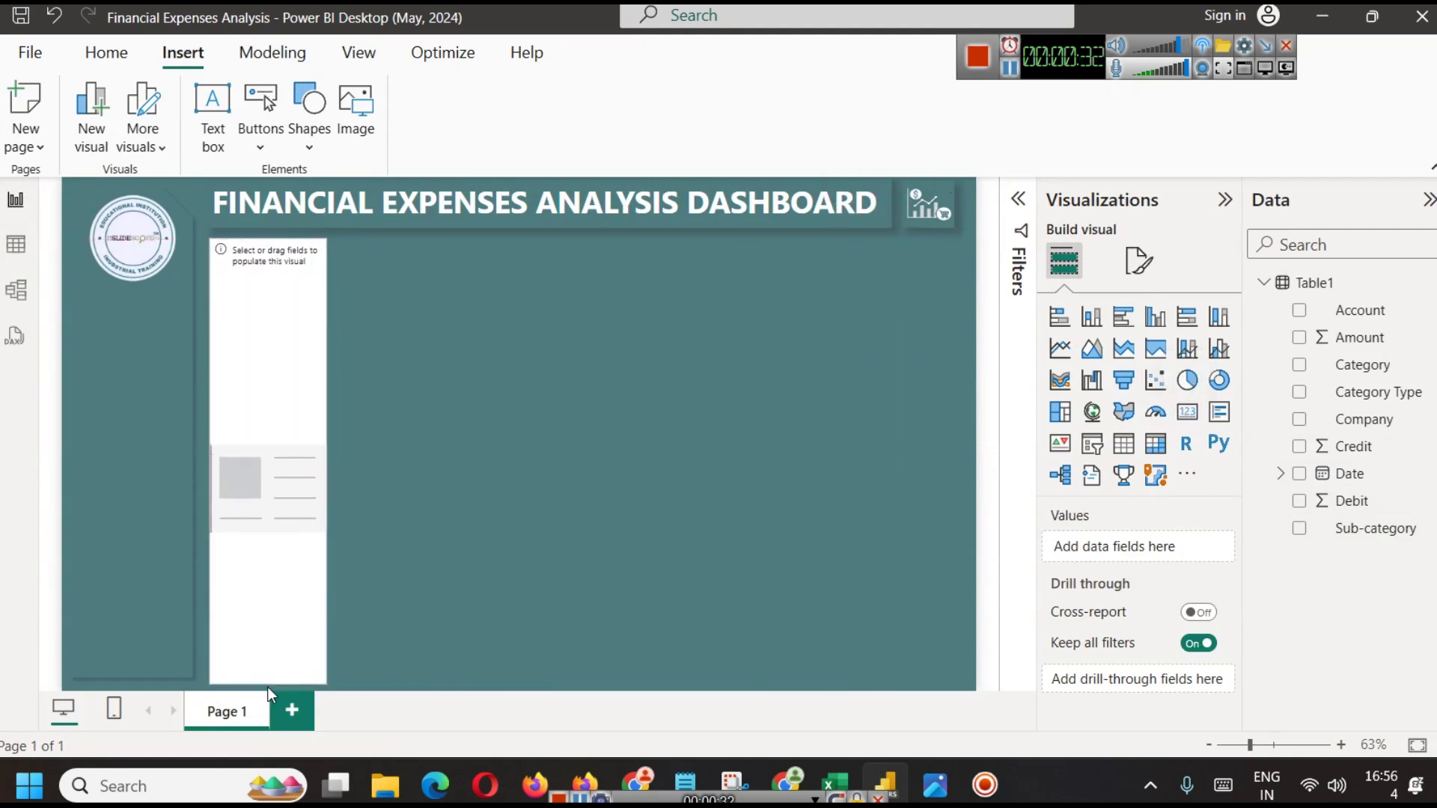
drag(267, 684, 315, 263)
click(344, 287)
click(279, 272)
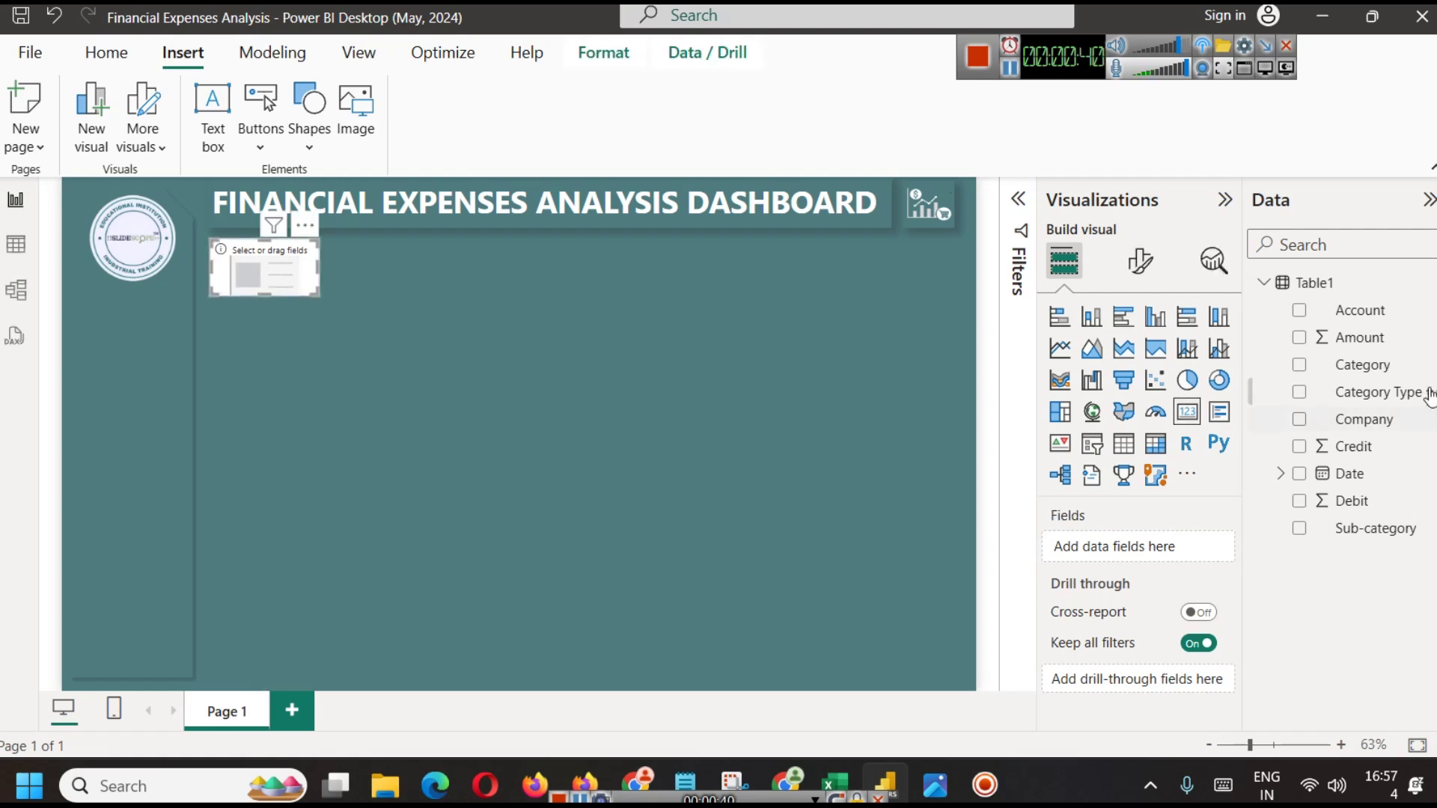
drag(1394, 338, 1172, 542)
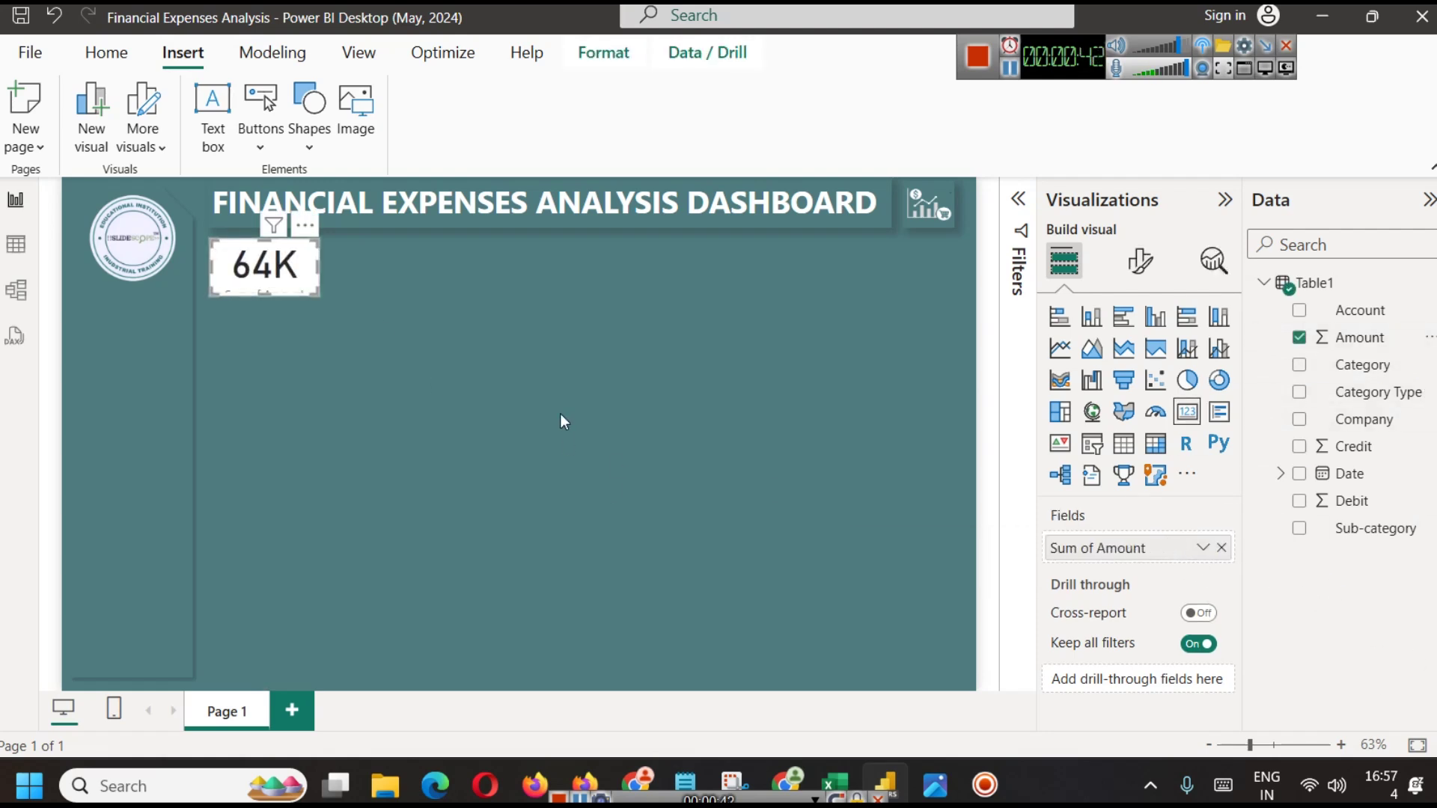
Set the card's callout value font size to 32 and turn off its category label
click(1140, 260)
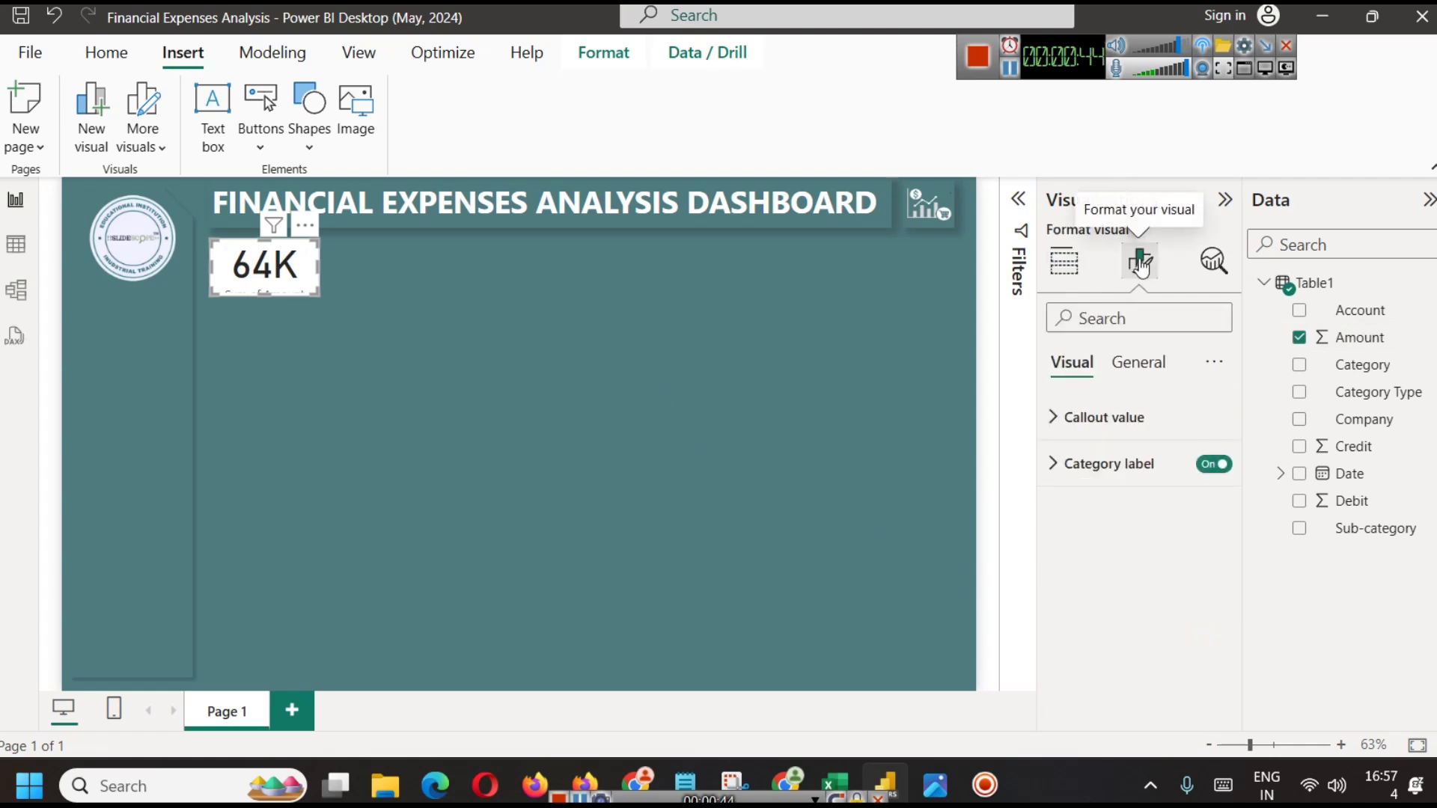
click(1078, 417)
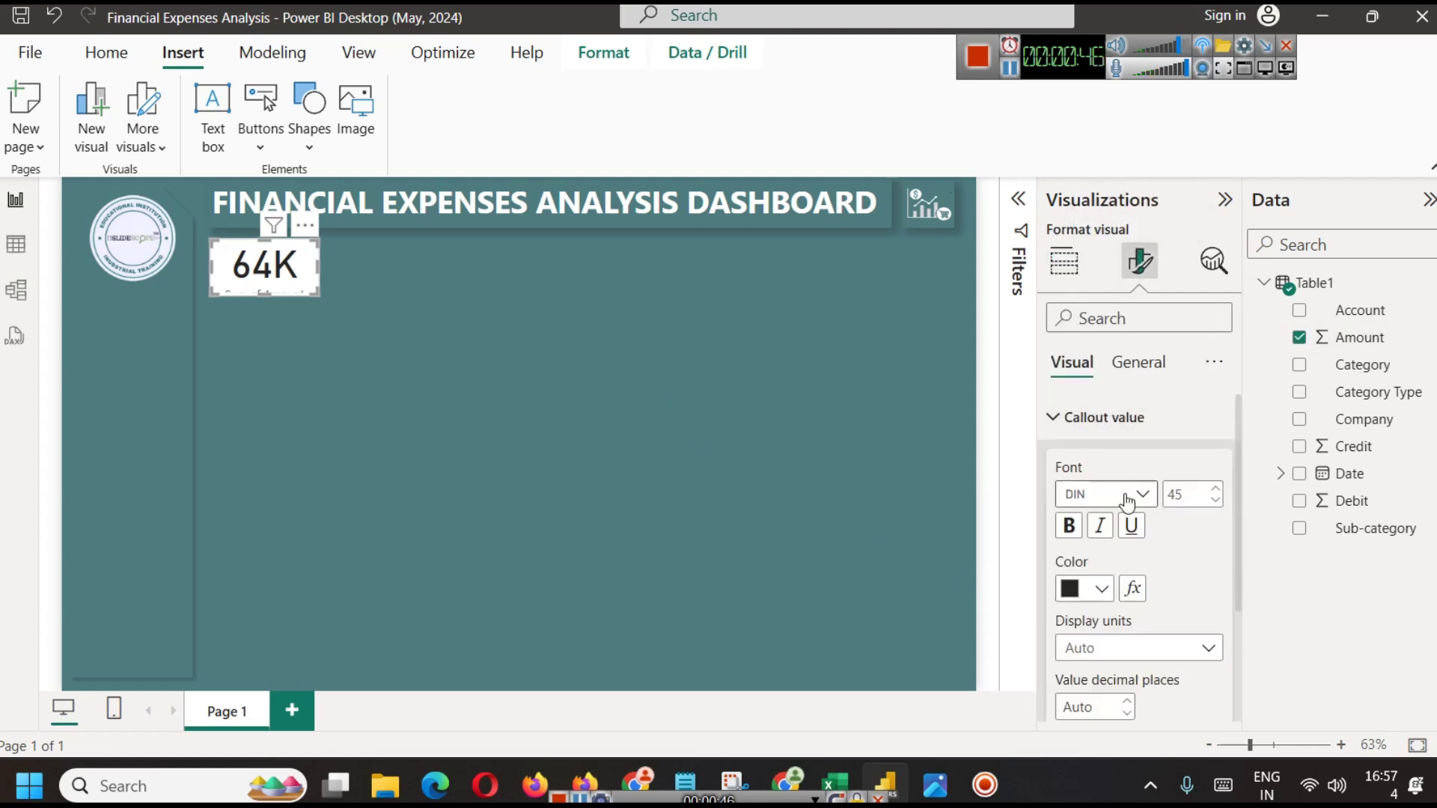
double_click(1181, 495)
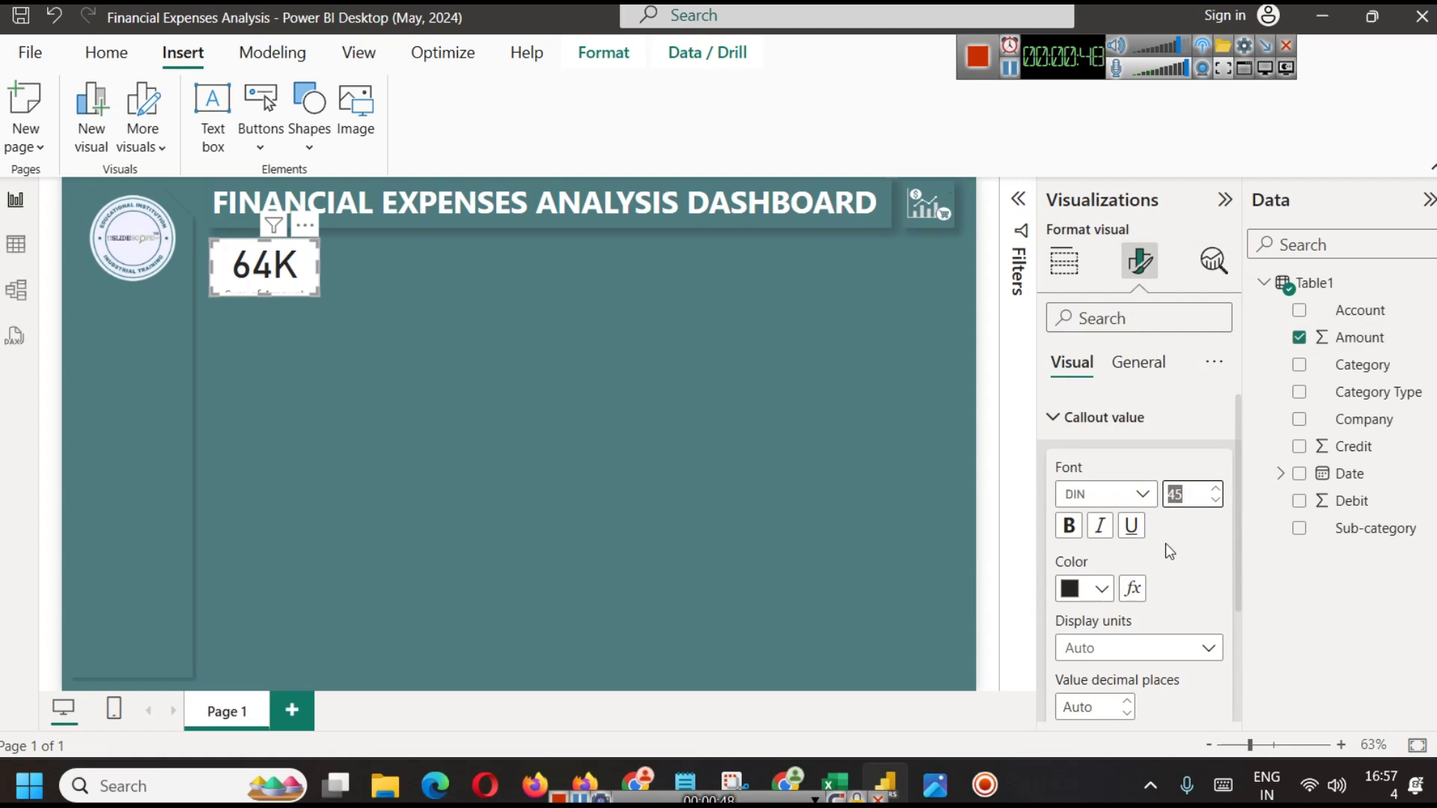
text(32)
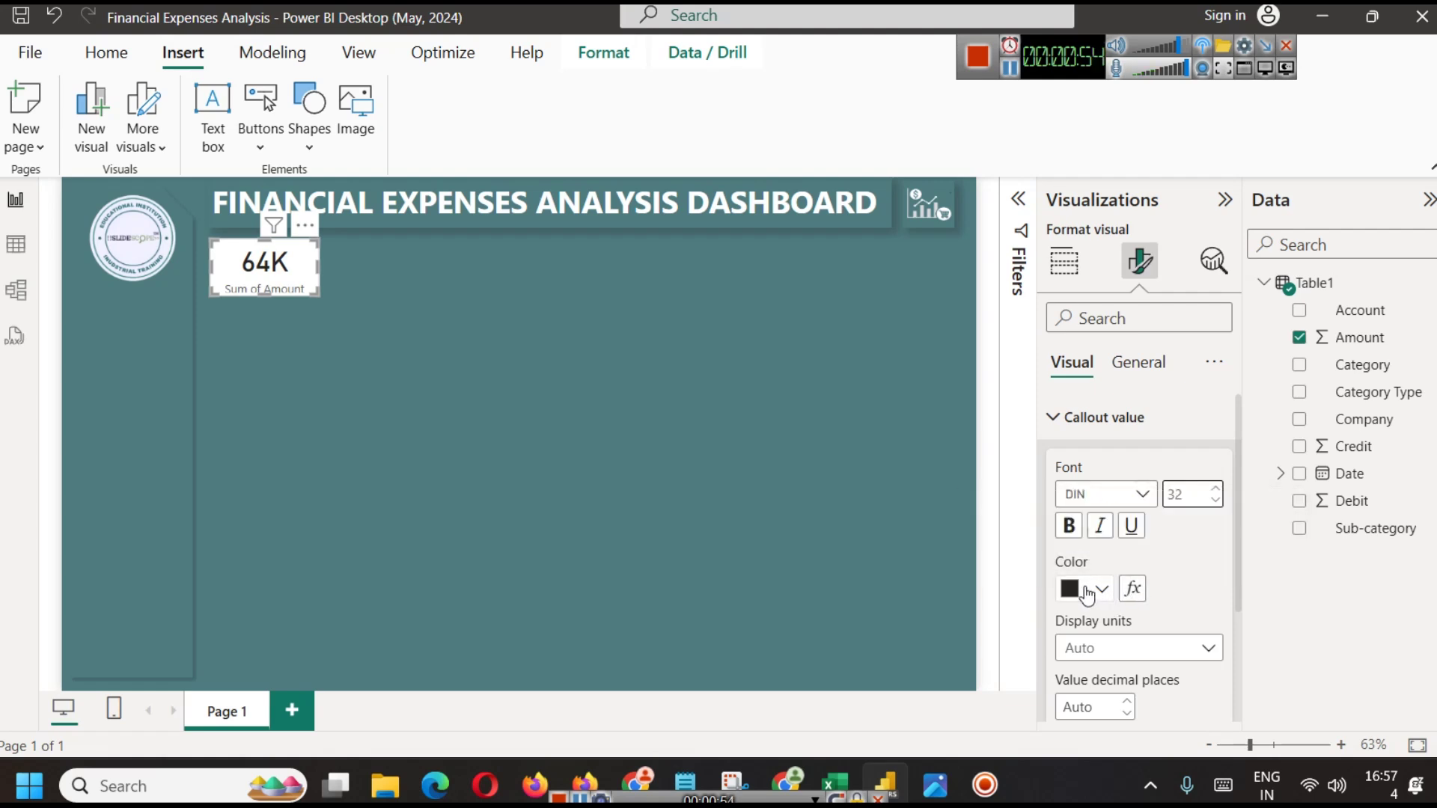
click(1092, 417)
click(1212, 464)
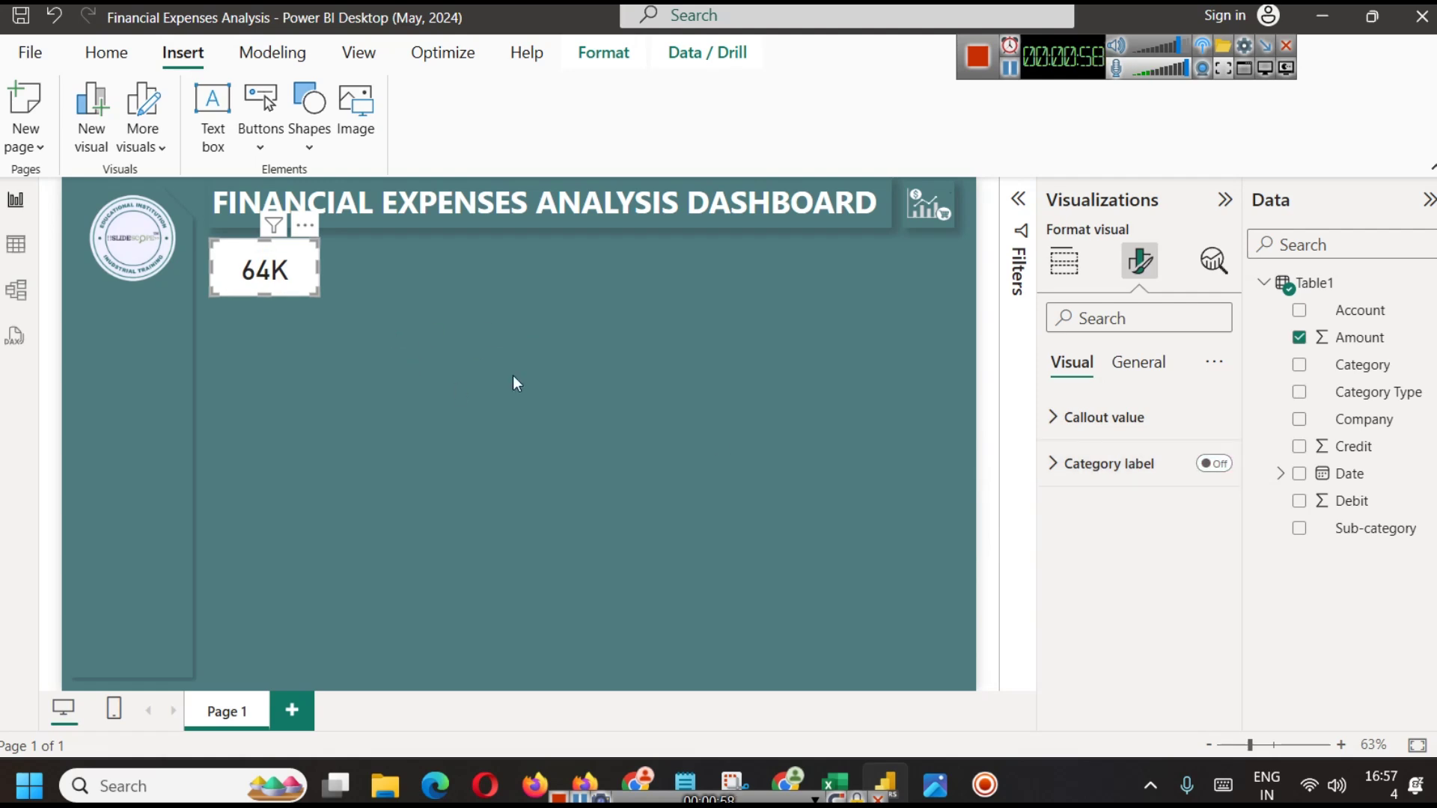
Turn on the card's title with the text Bills and make it bold
click(1153, 362)
click(1212, 464)
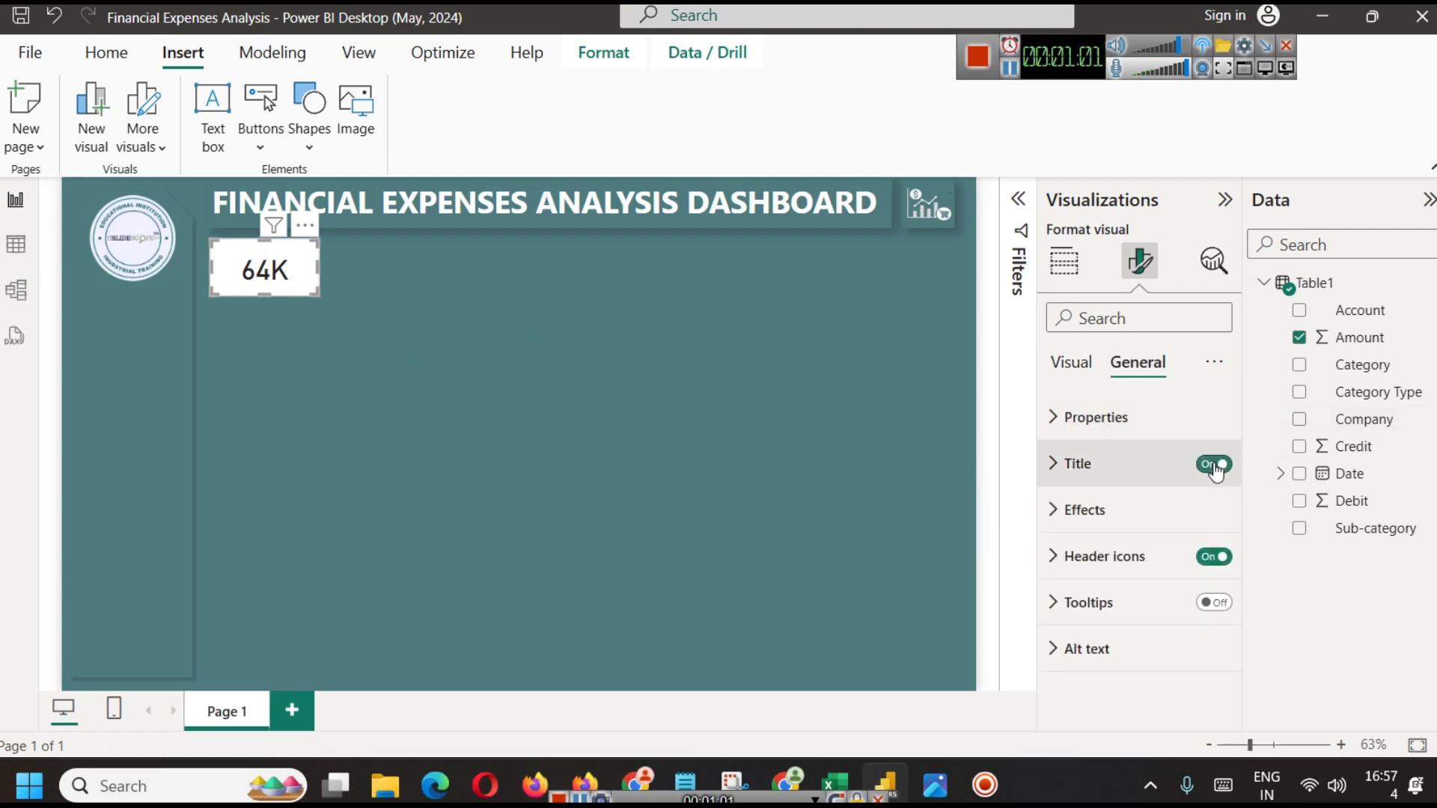
click(1074, 468)
click(1102, 570)
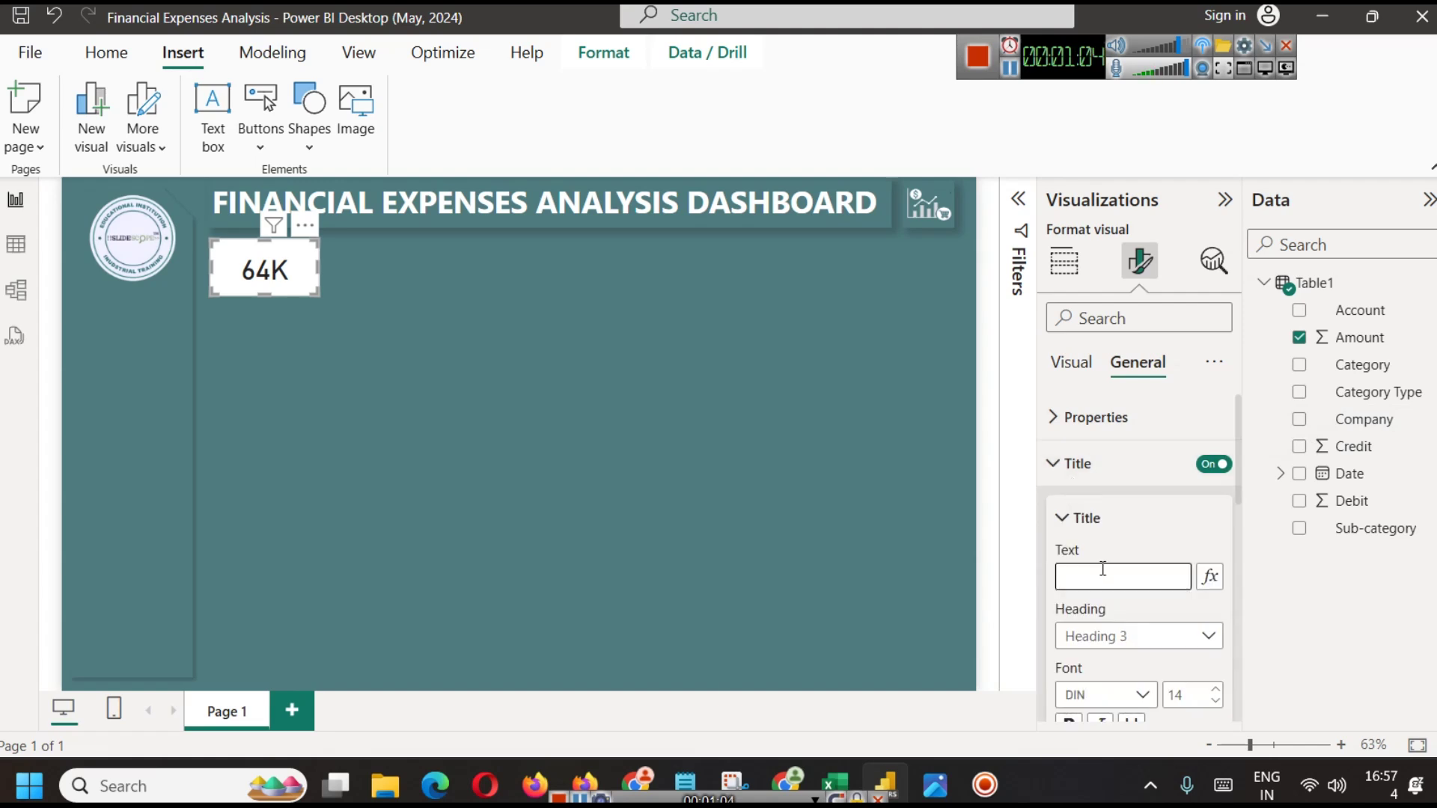
text(Bills)
key(Return)
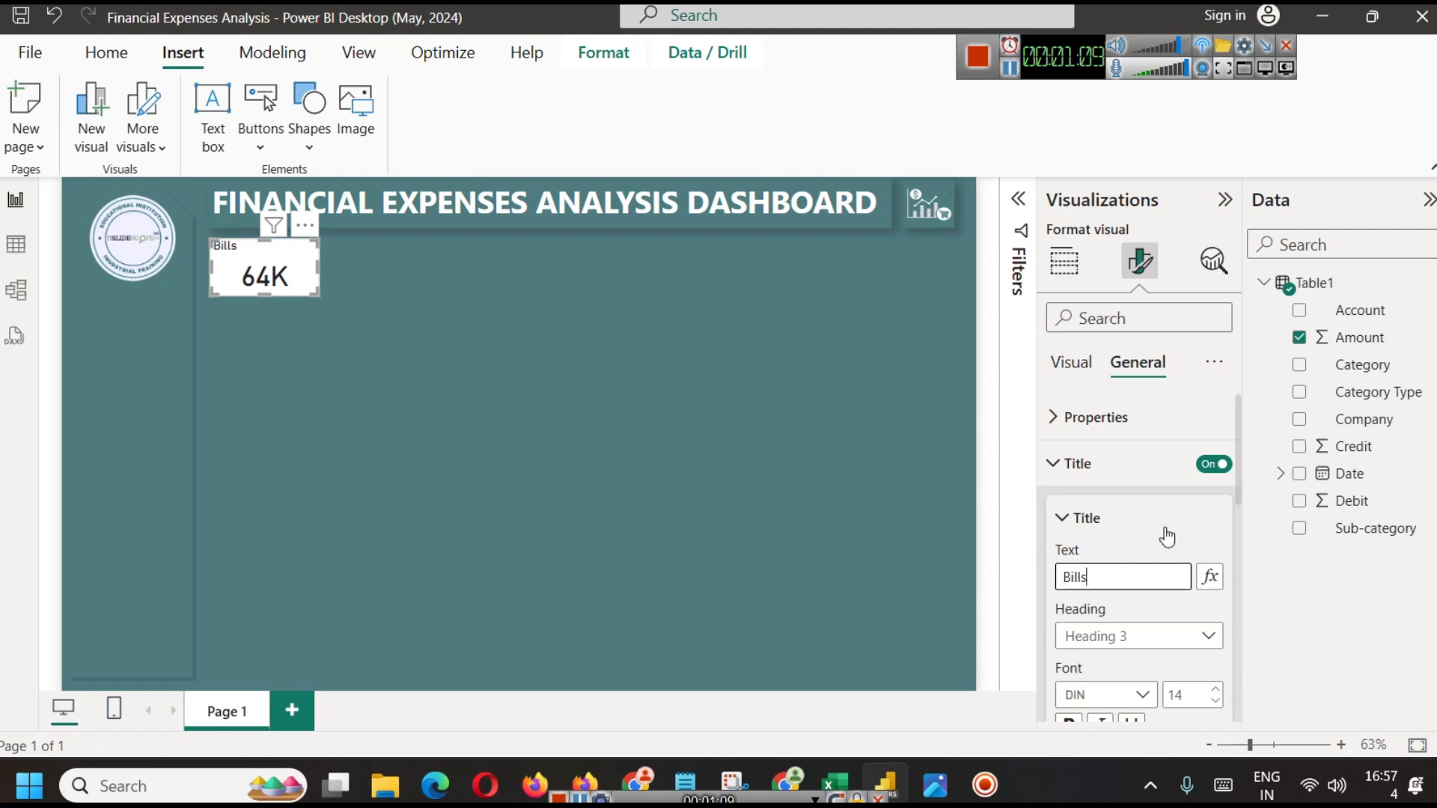
scroll(1168, 535, down, 2)
click(1081, 627)
scroll(1092, 647, down, 2)
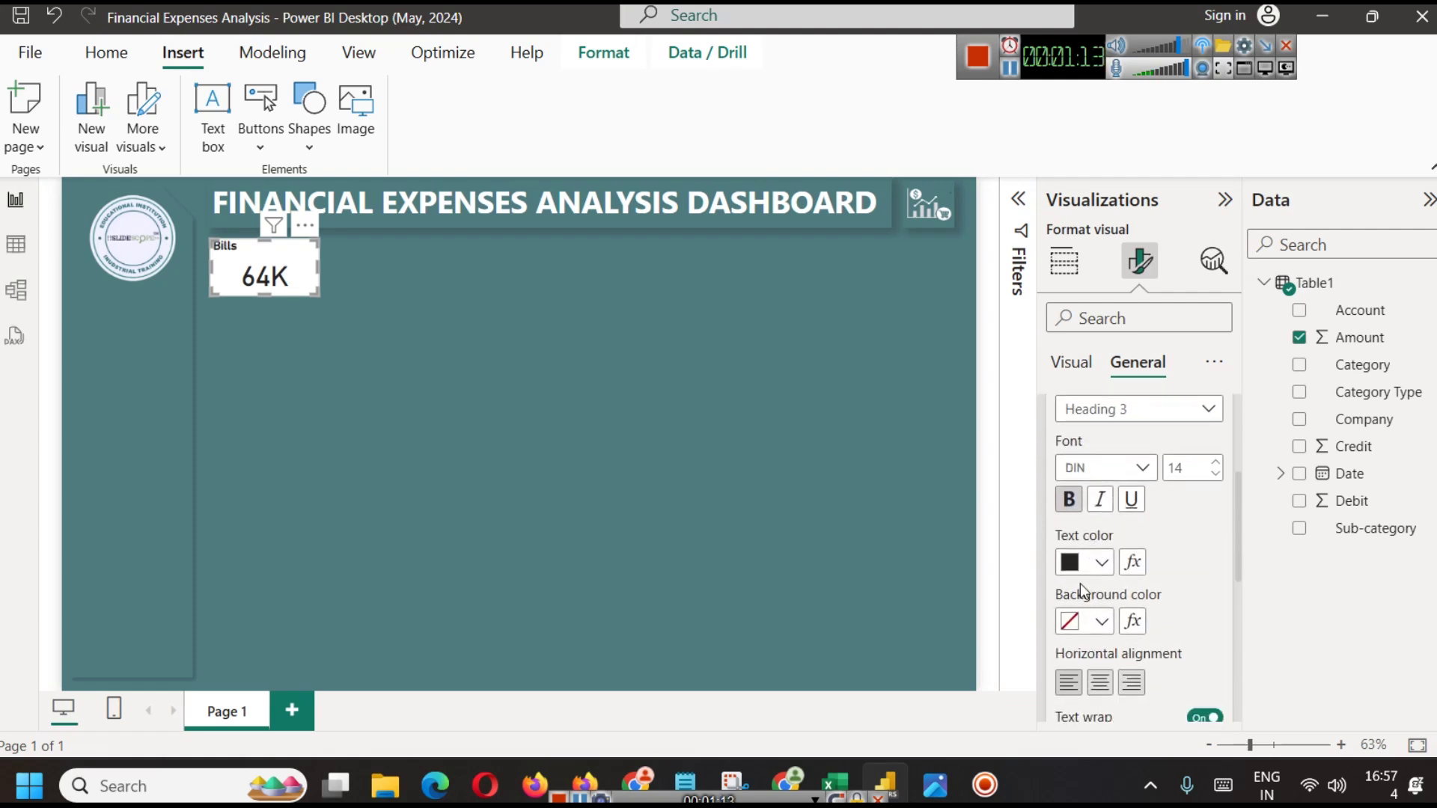
Color the Bills card's title and callout value teal like the page background, and make the callout value bold
click(1094, 571)
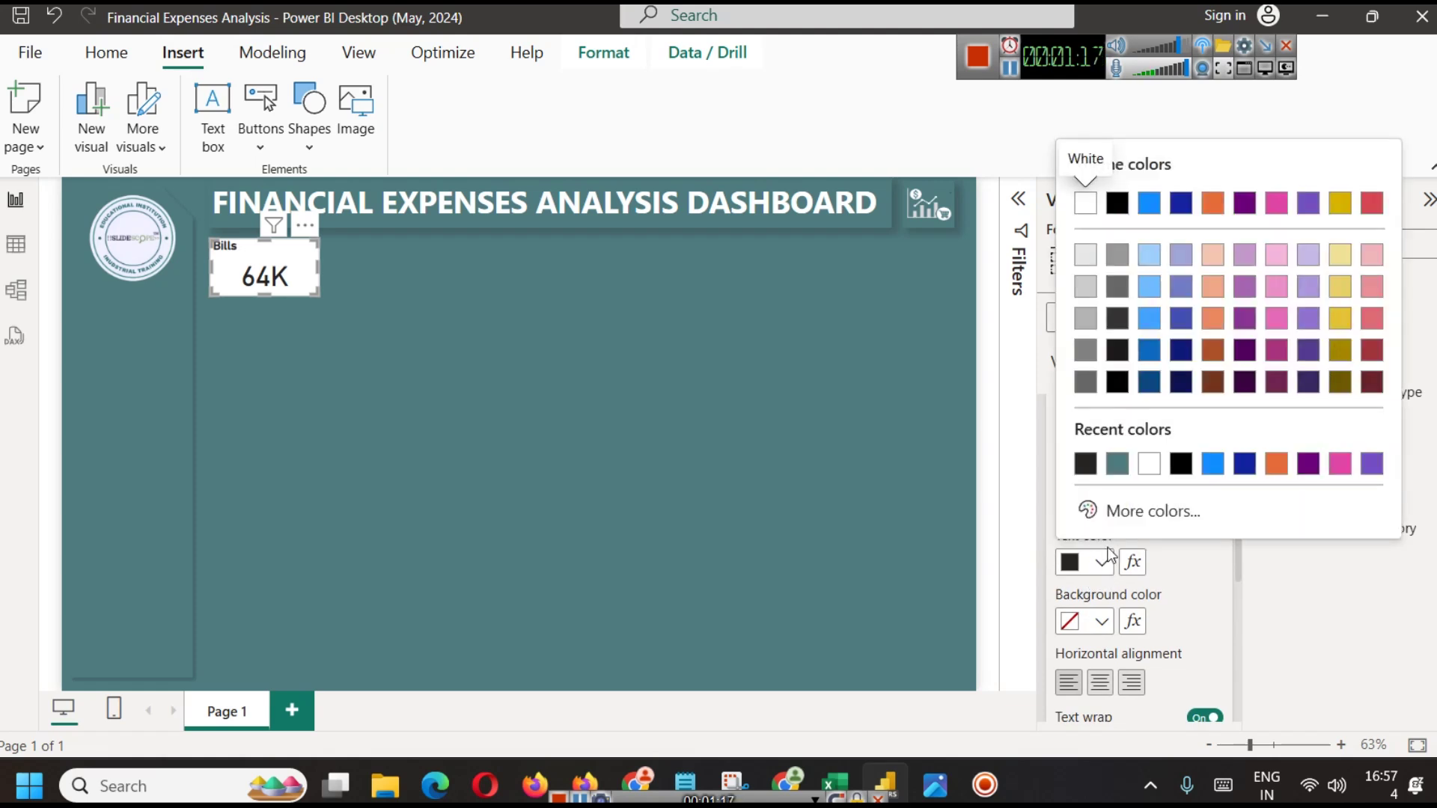
click(1123, 464)
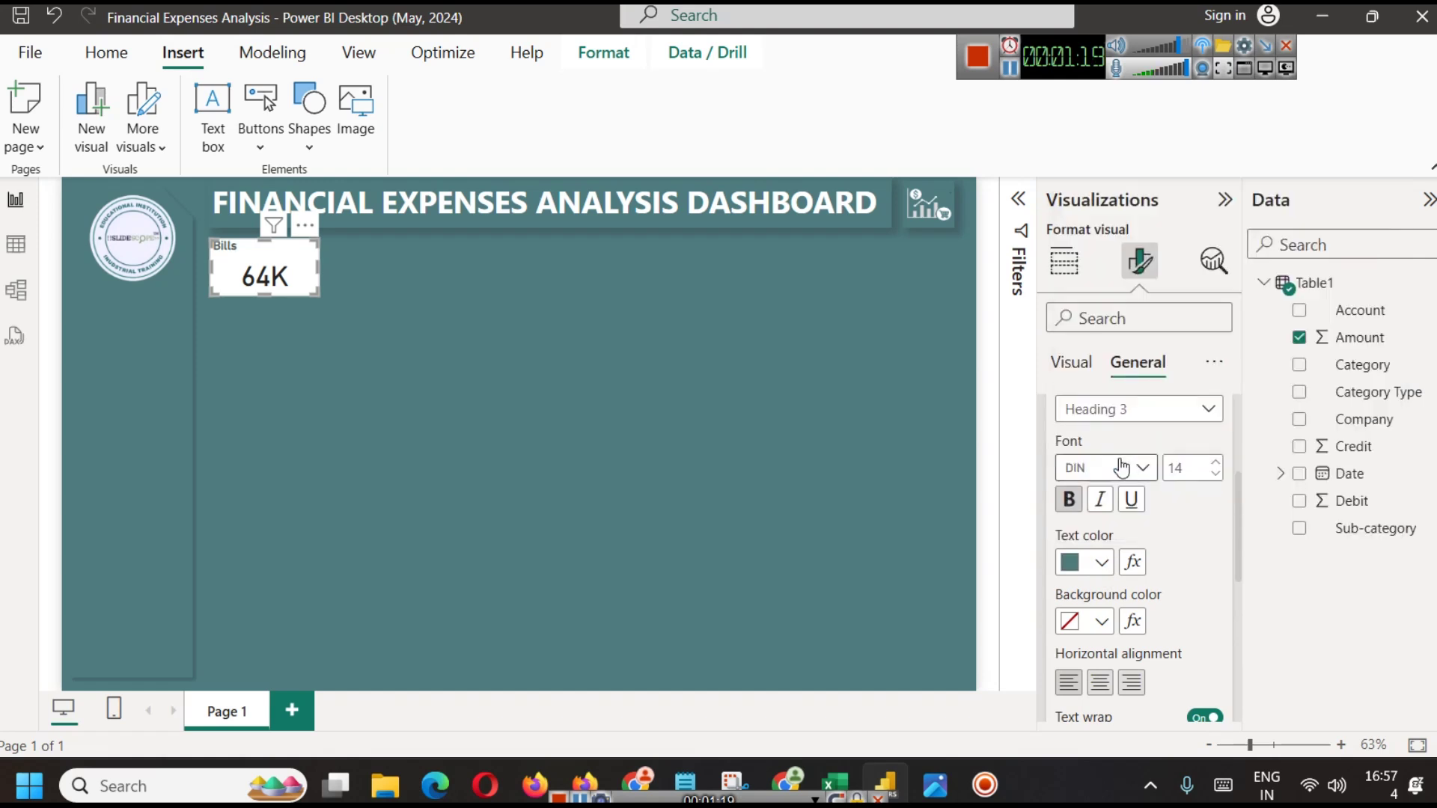
scroll(1084, 434, up, 3)
click(1072, 363)
click(1104, 417)
click(1101, 589)
click(1081, 494)
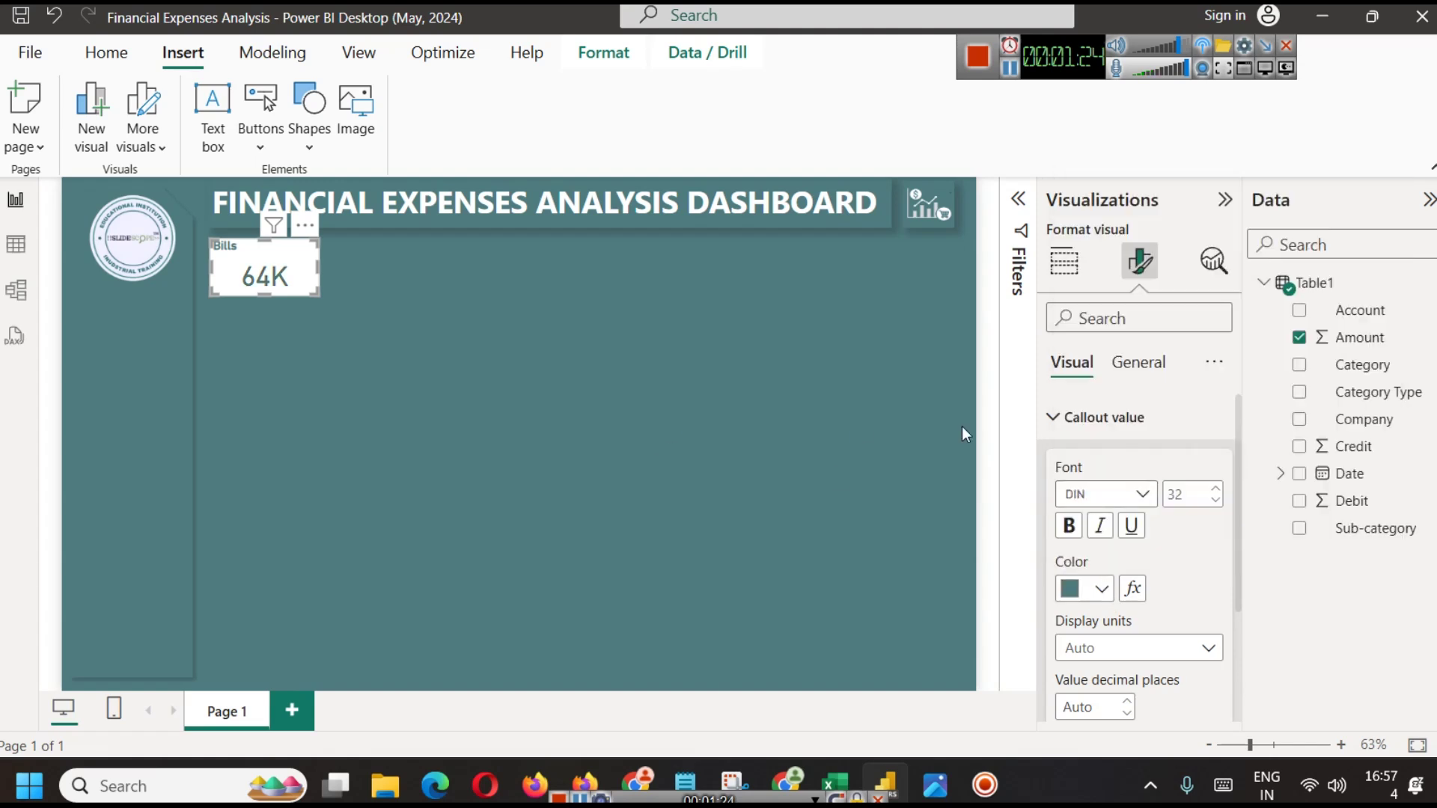
click(1069, 525)
Center the Bills card's title and slightly reduce the card's height
click(1137, 362)
scroll(1092, 638, down, 5)
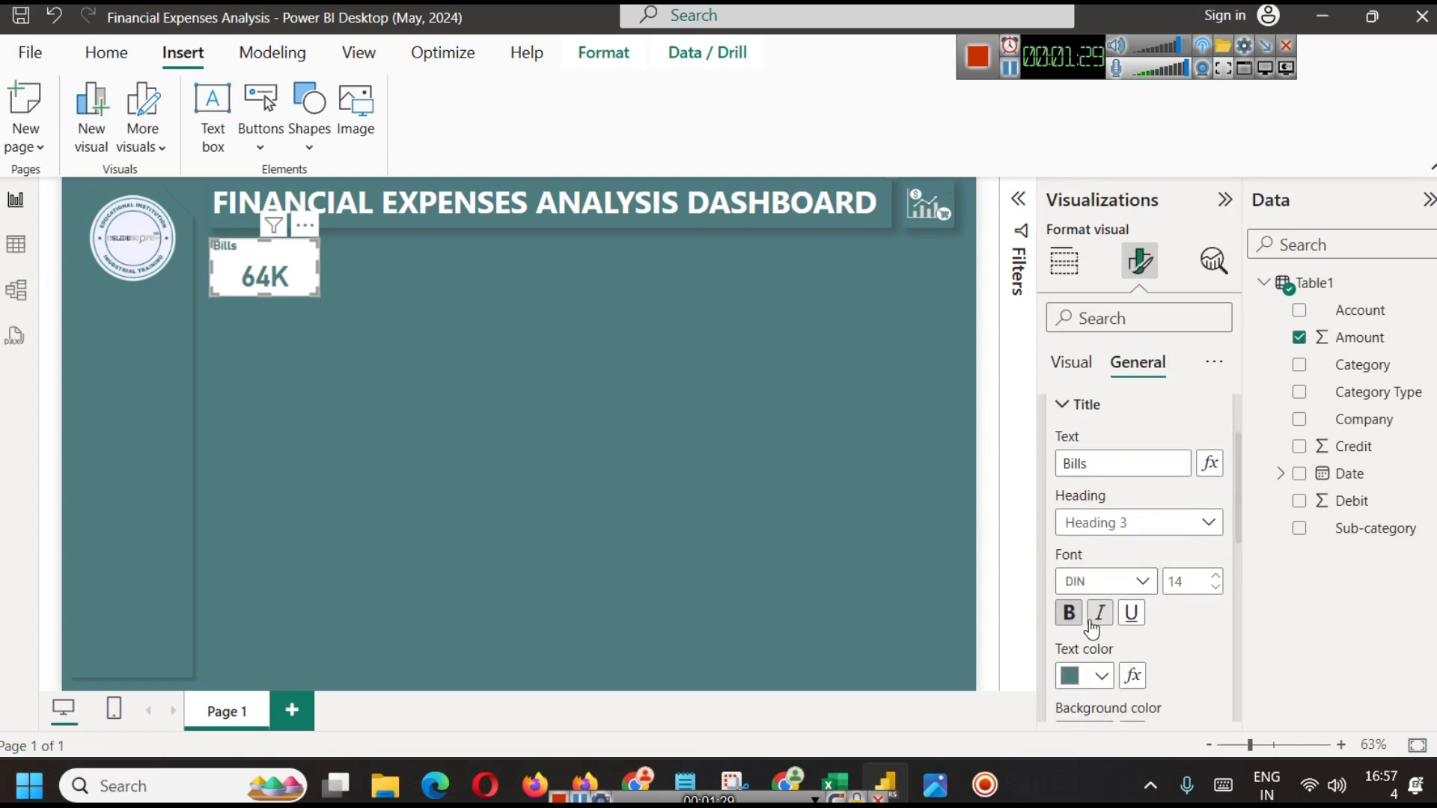
click(1099, 682)
scroll(1133, 594, up, 5)
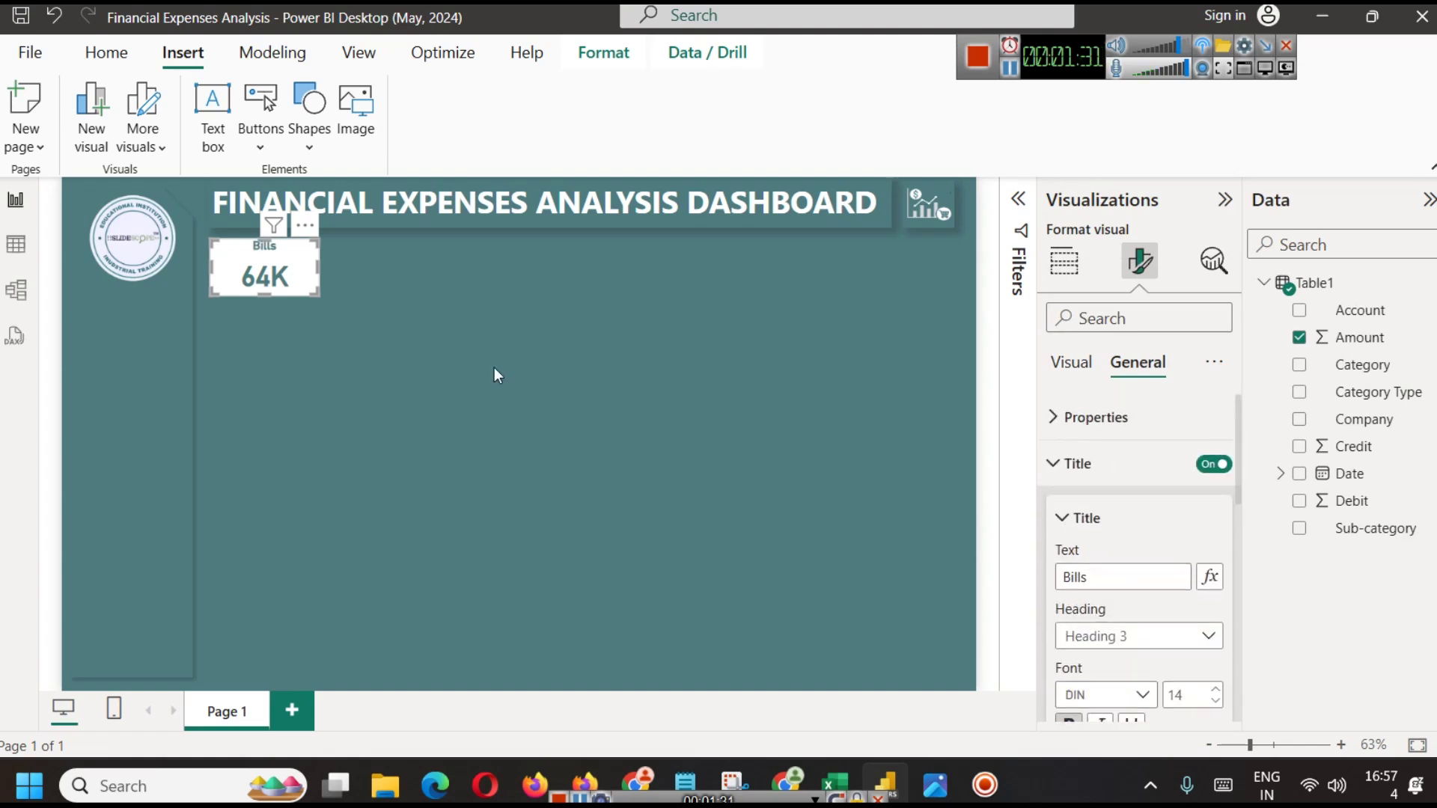
click(488, 350)
drag(265, 295, 262, 287)
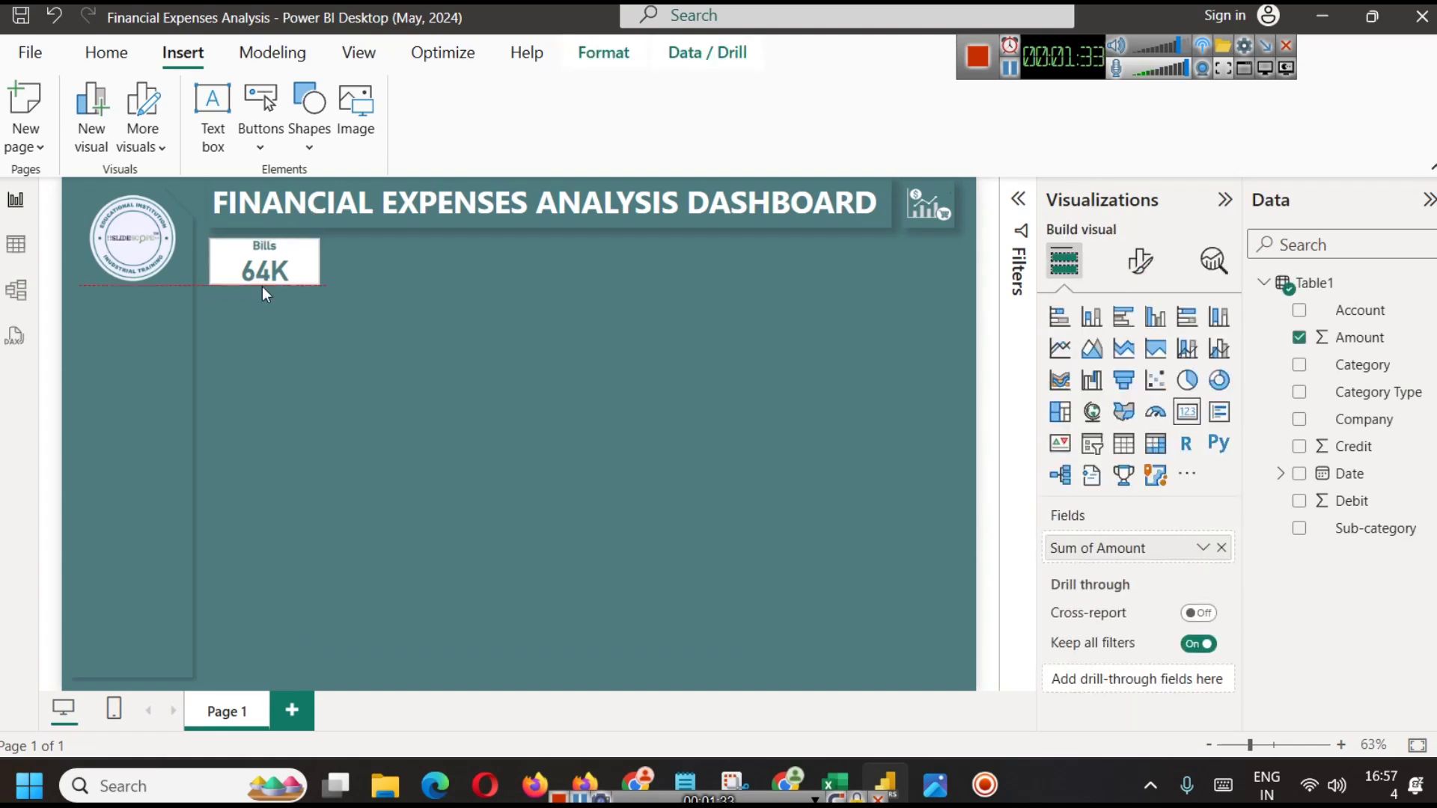
click(348, 318)
click(270, 254)
click(378, 292)
Filter the Bills card to the Category Bills and the Category Type Expense
click(272, 276)
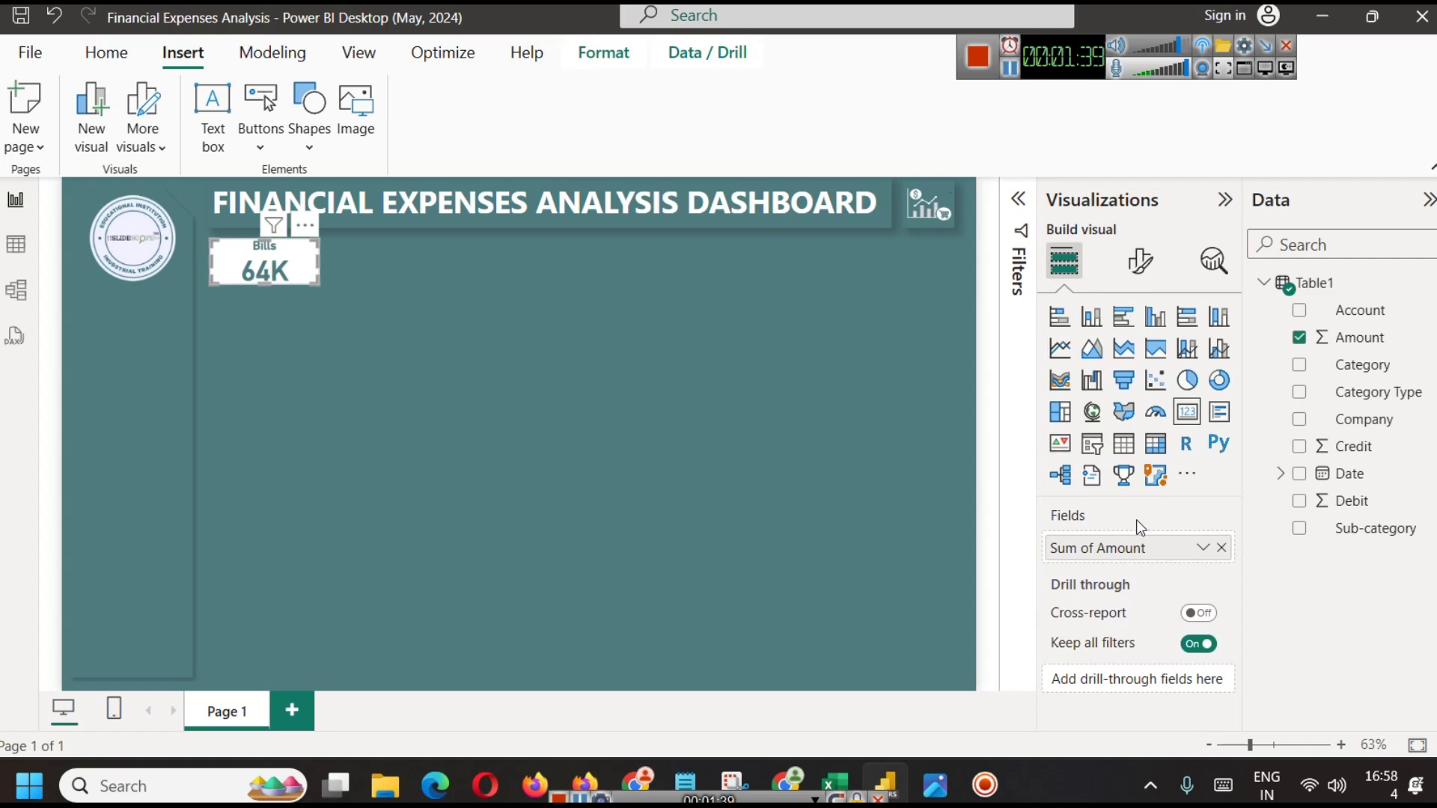
click(1018, 198)
drag(1392, 367, 922, 404)
click(844, 496)
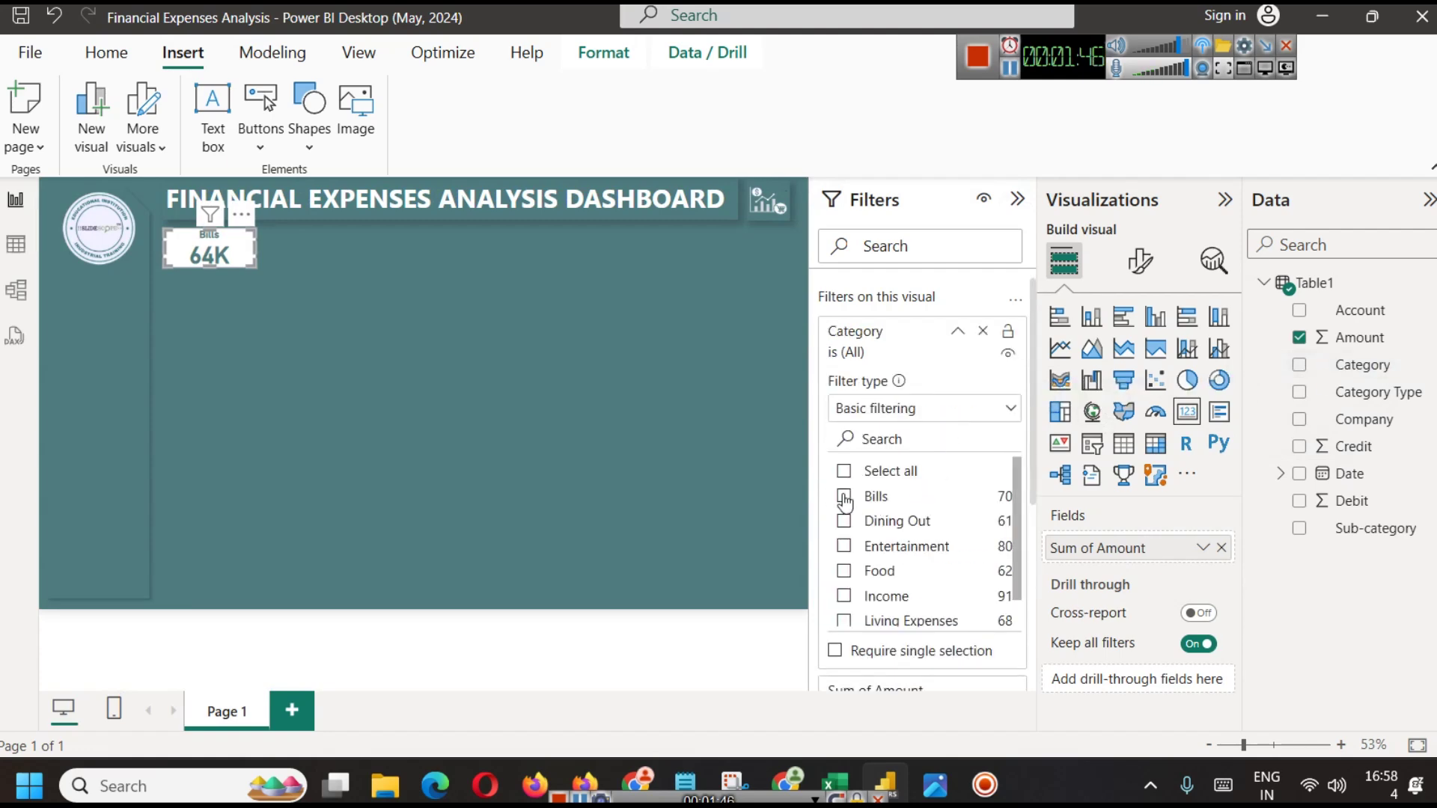
click(966, 338)
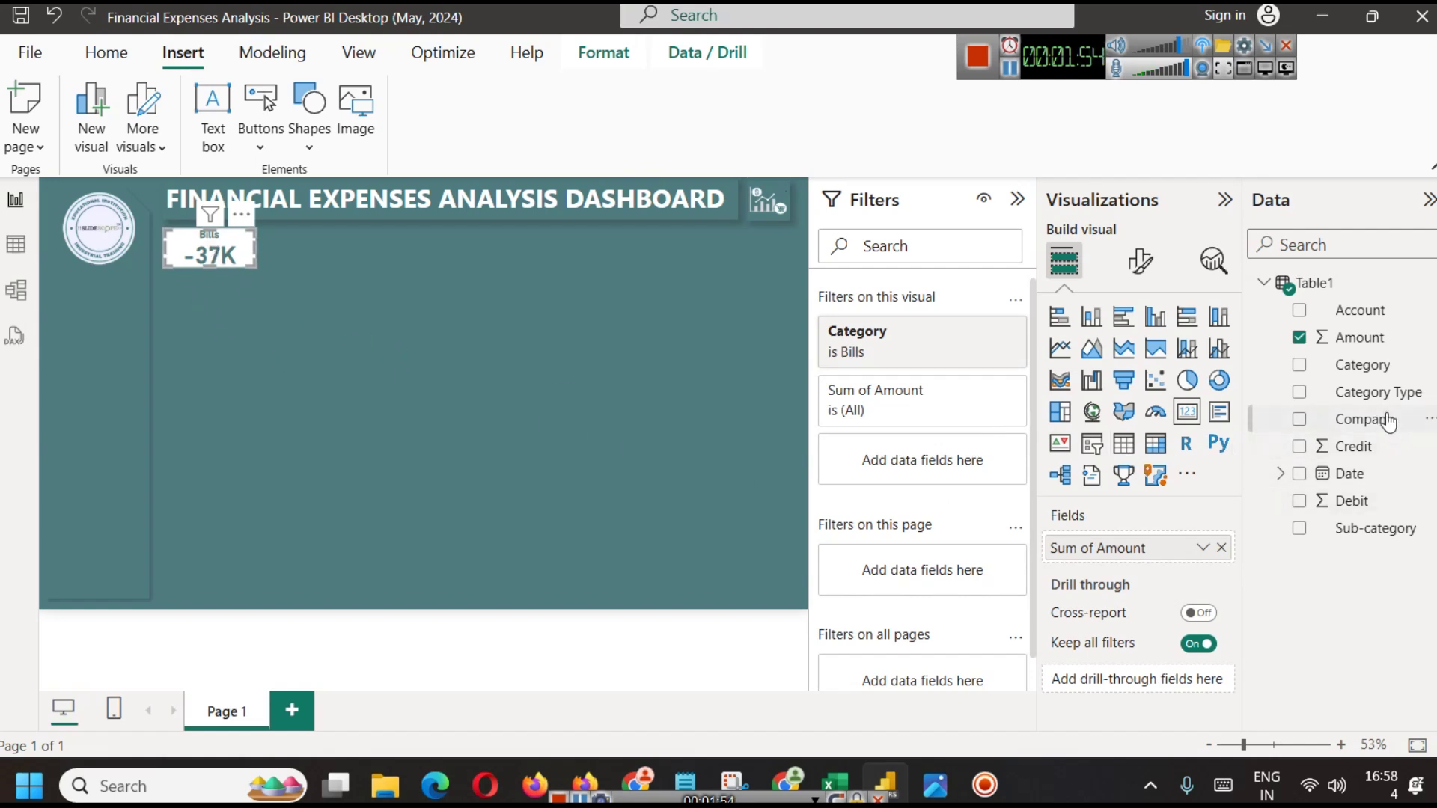
drag(1379, 393, 951, 419)
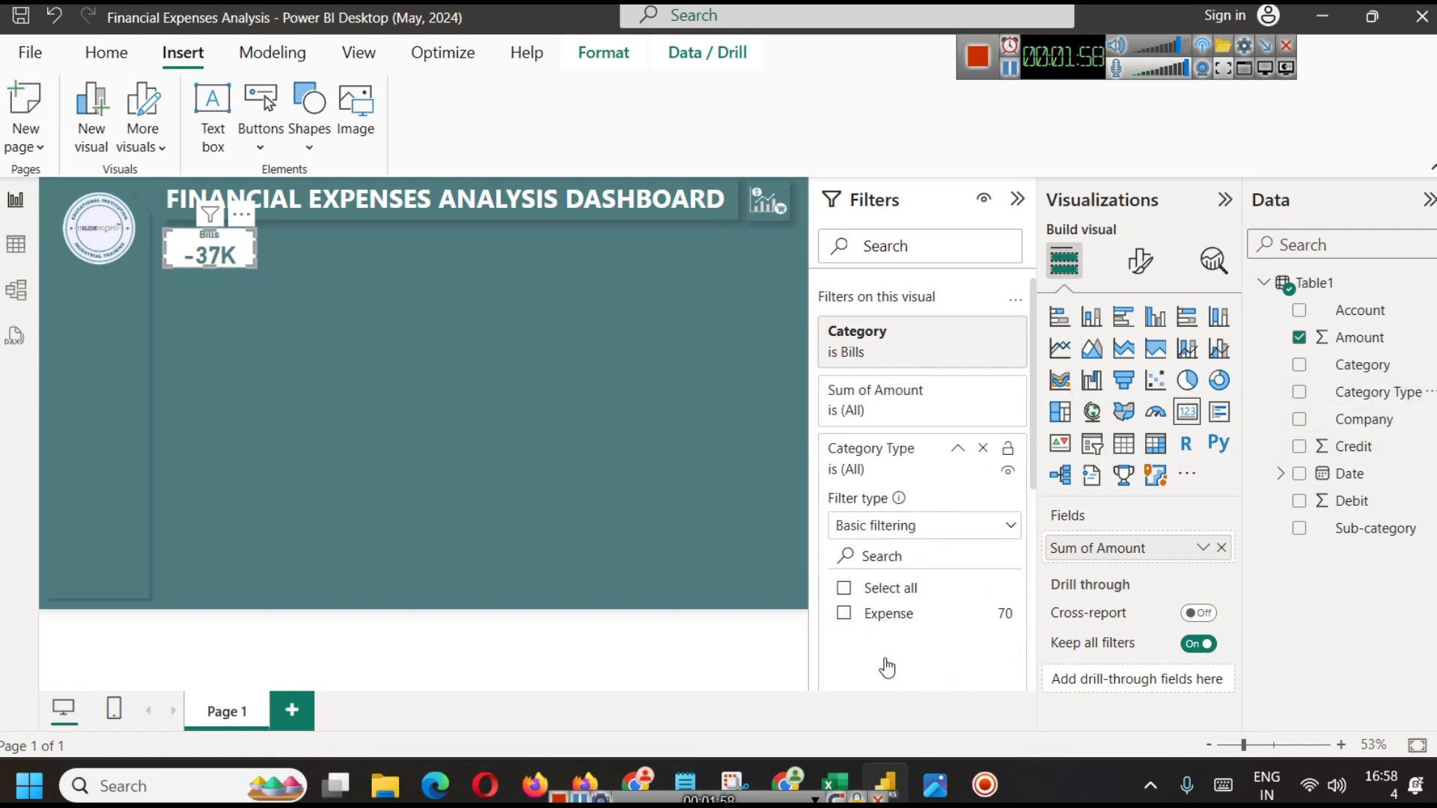
click(843, 614)
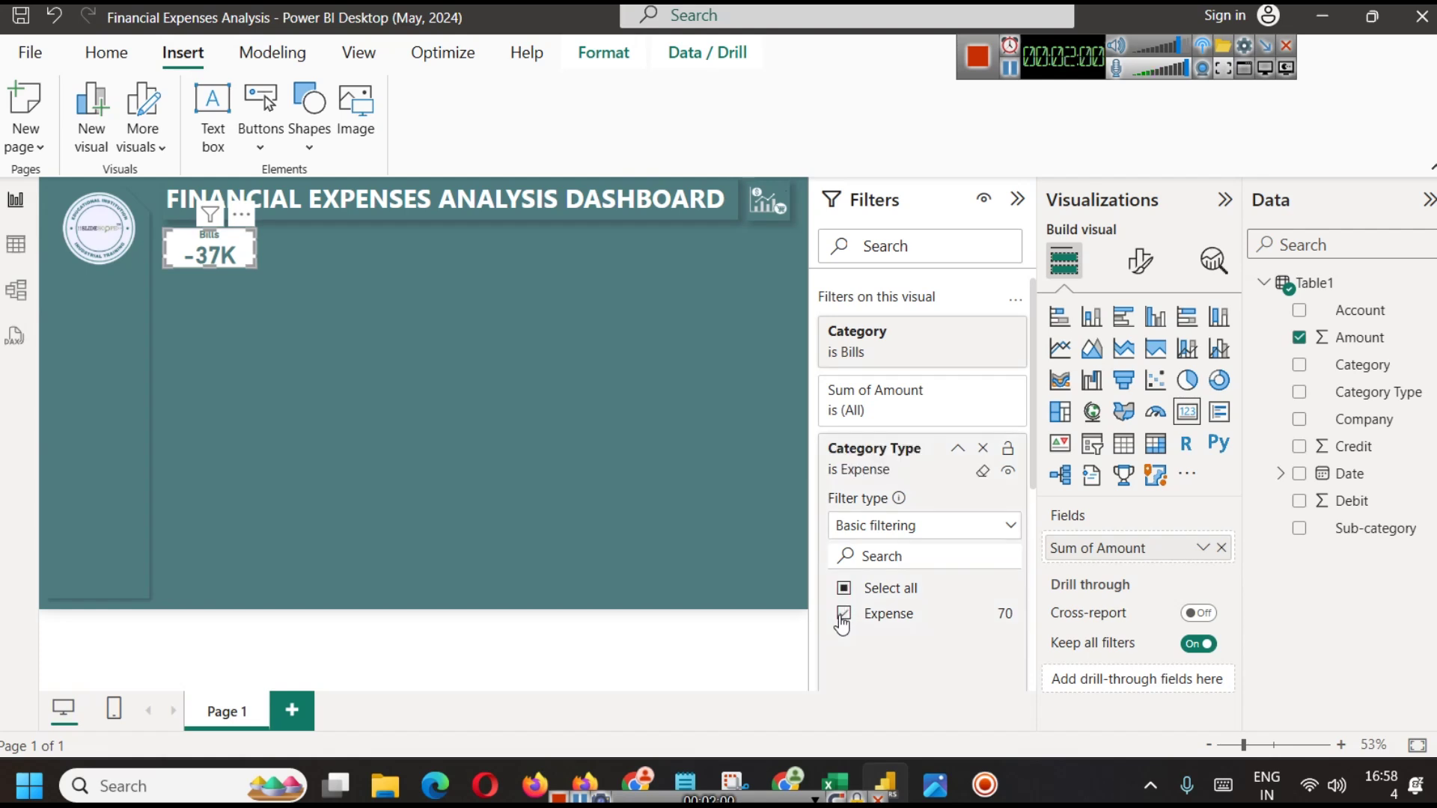
click(957, 448)
Review the rows of Table1, then replace the Bills card's Amount field with the sum of Debit
click(521, 379)
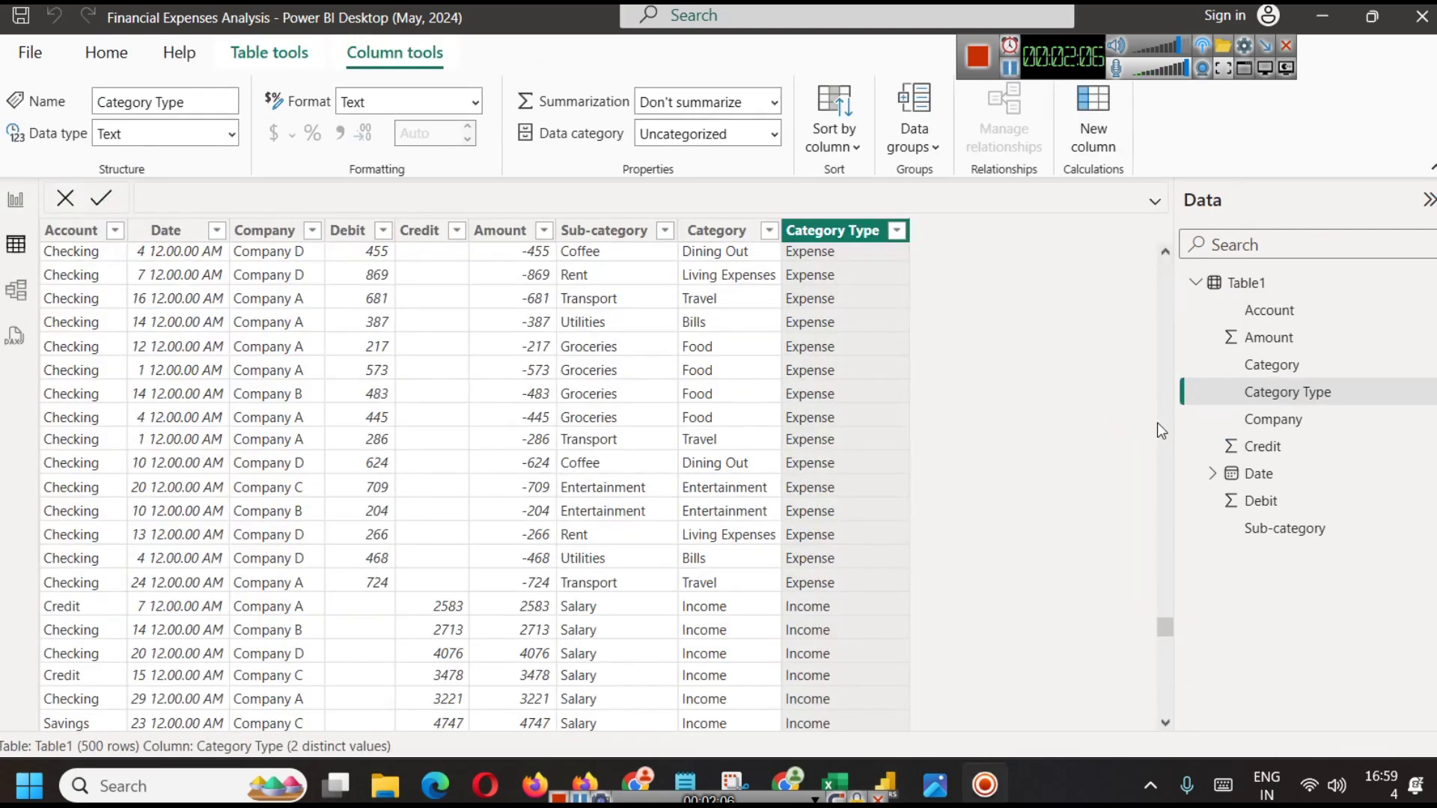
drag(1168, 617, 1164, 268)
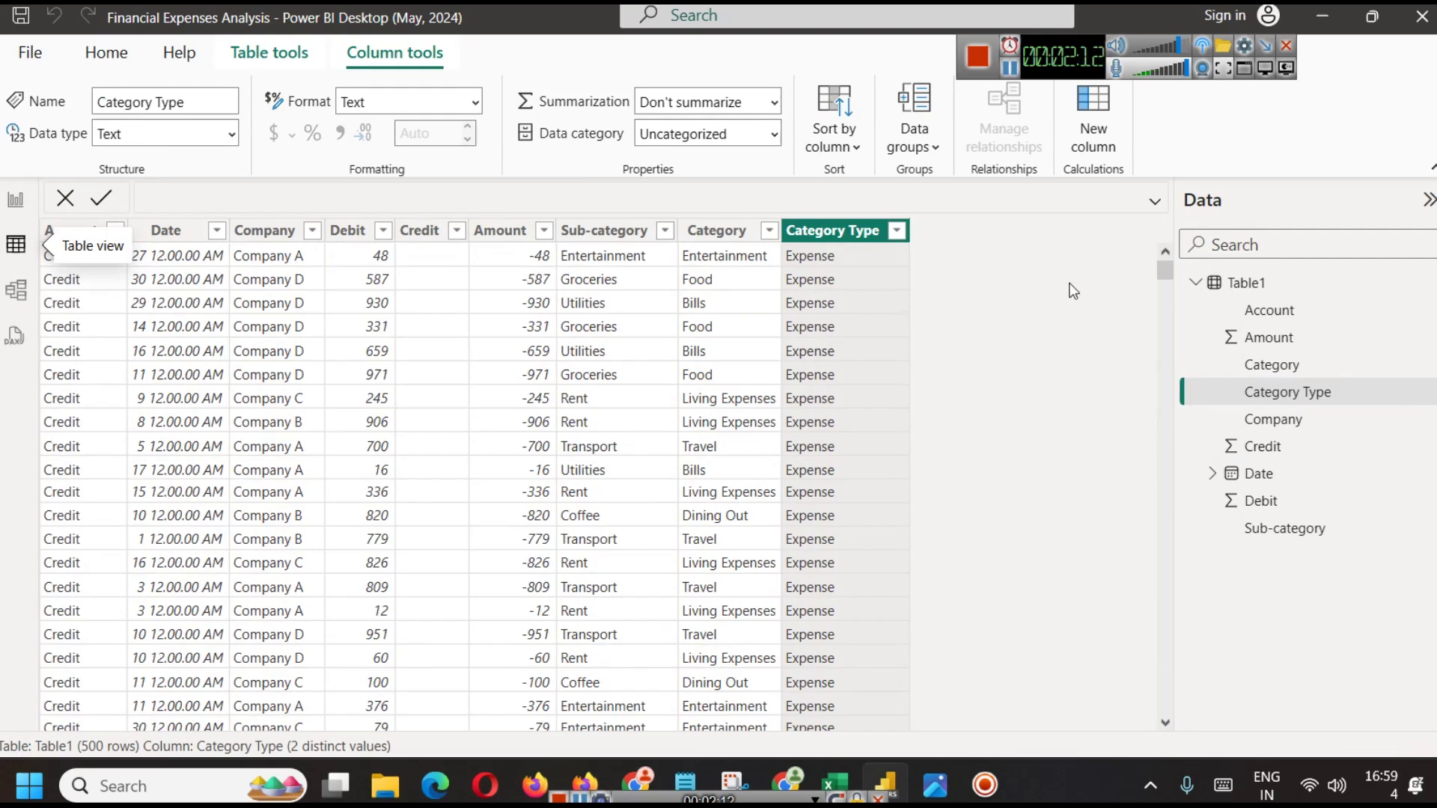
mouse_move(1169, 271)
mouse_down()
mouse_move(1160, 543)
mouse_move(1164, 271)
mouse_up()
click(10, 205)
click(1222, 547)
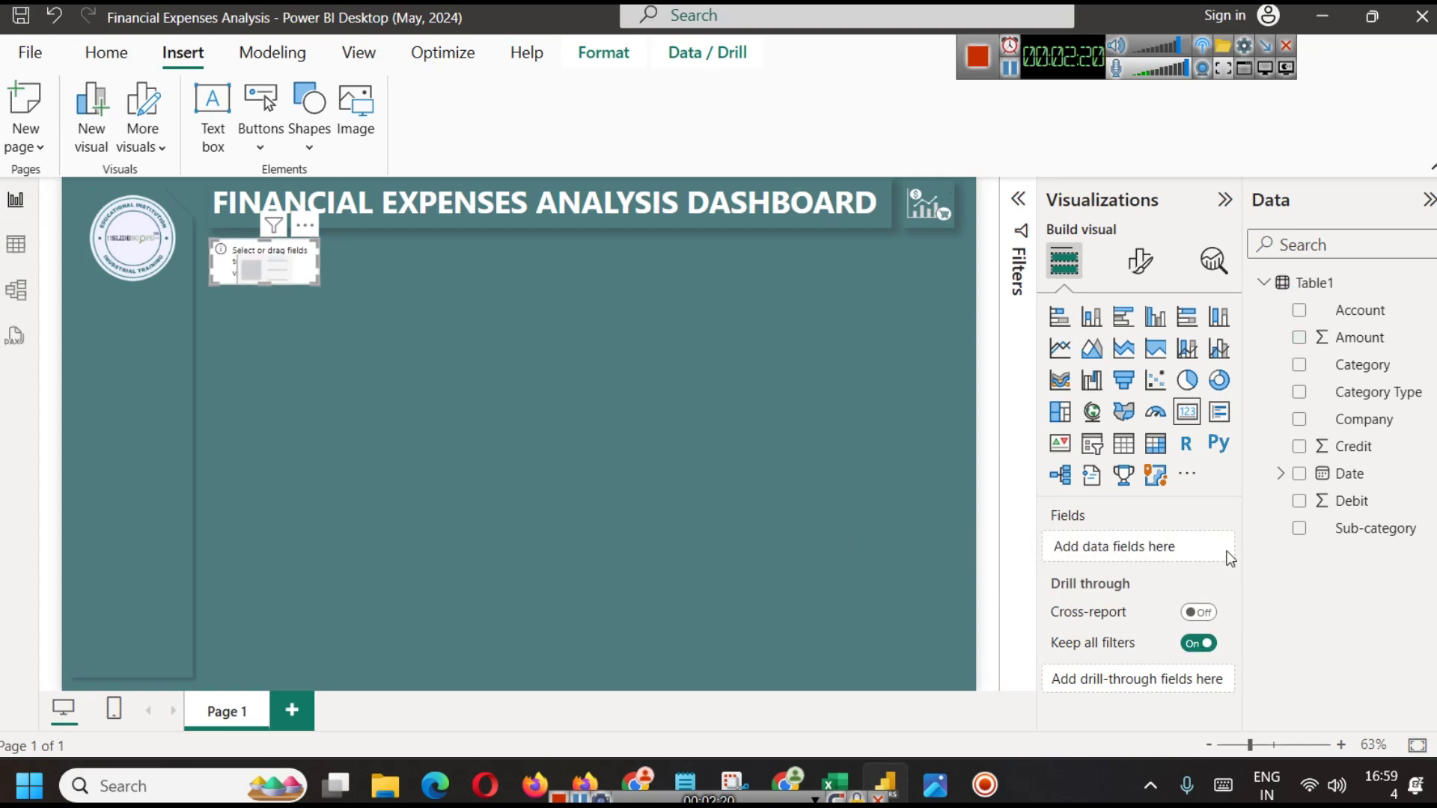
drag(1365, 509, 1138, 548)
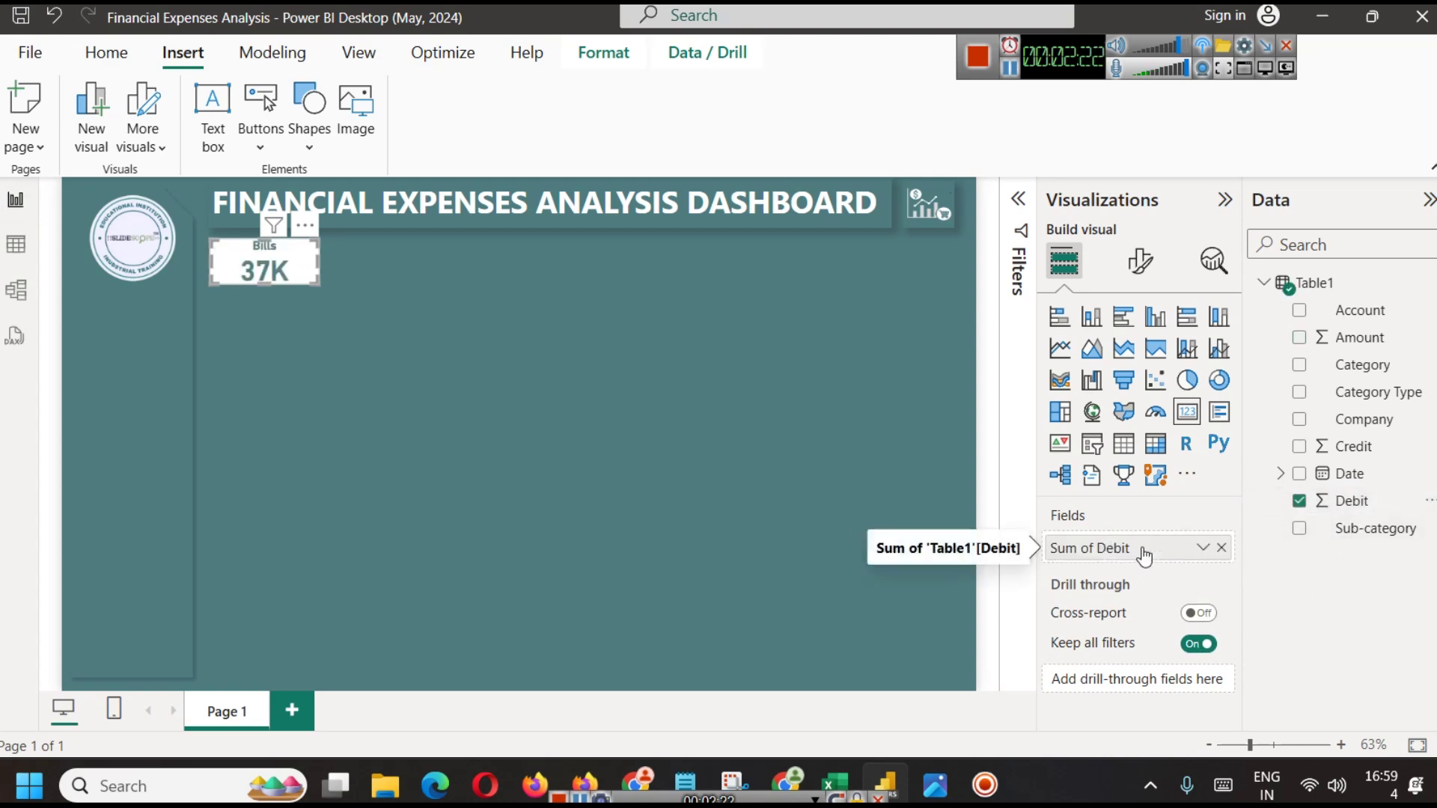
click(410, 433)
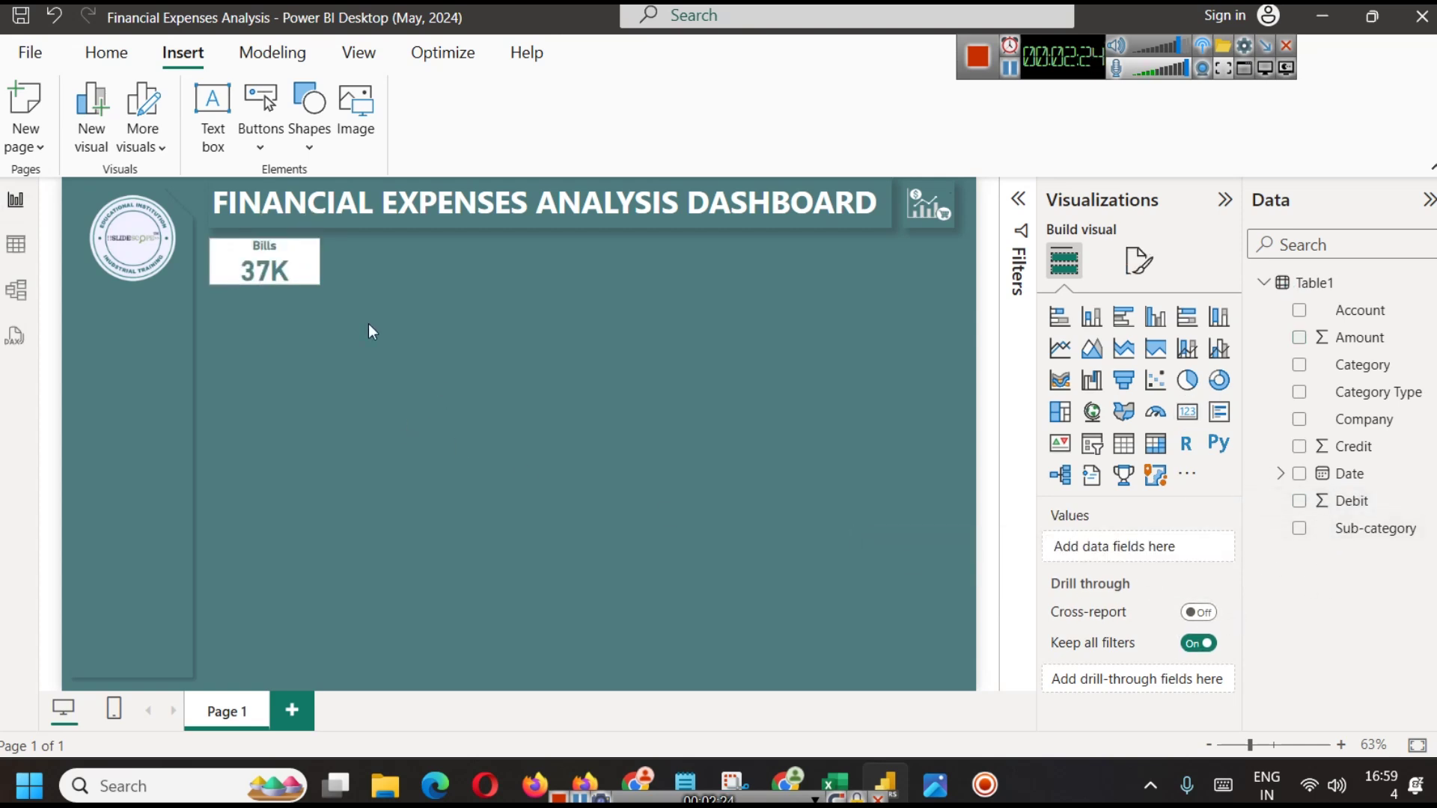
Duplicate the Bills card and place the copy beside the original in the same row
click(288, 266)
key(ctrl+c)
key(ctrl+v)
click(418, 356)
Set the duplicated card's Category filter to Dining Out only
click(386, 262)
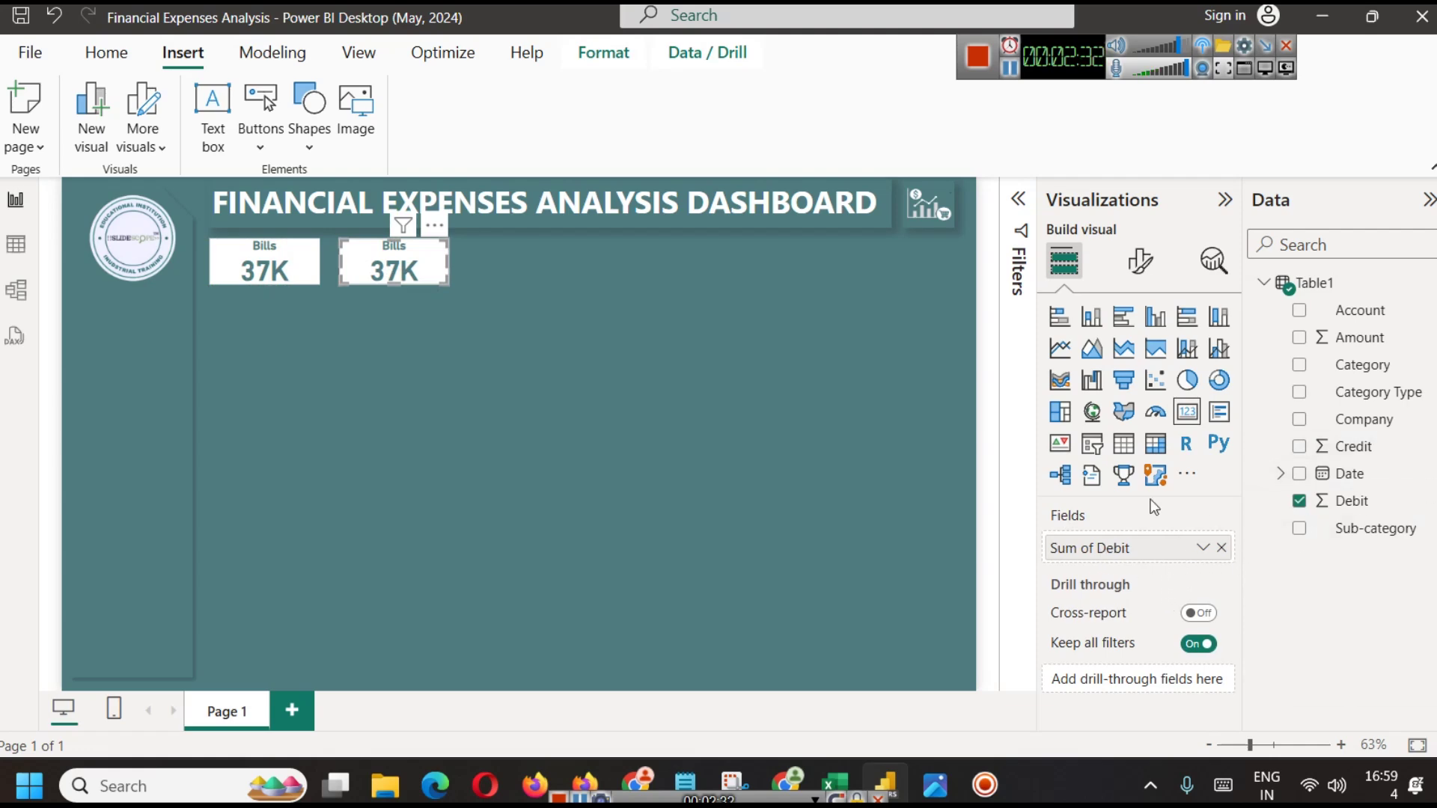
click(1020, 199)
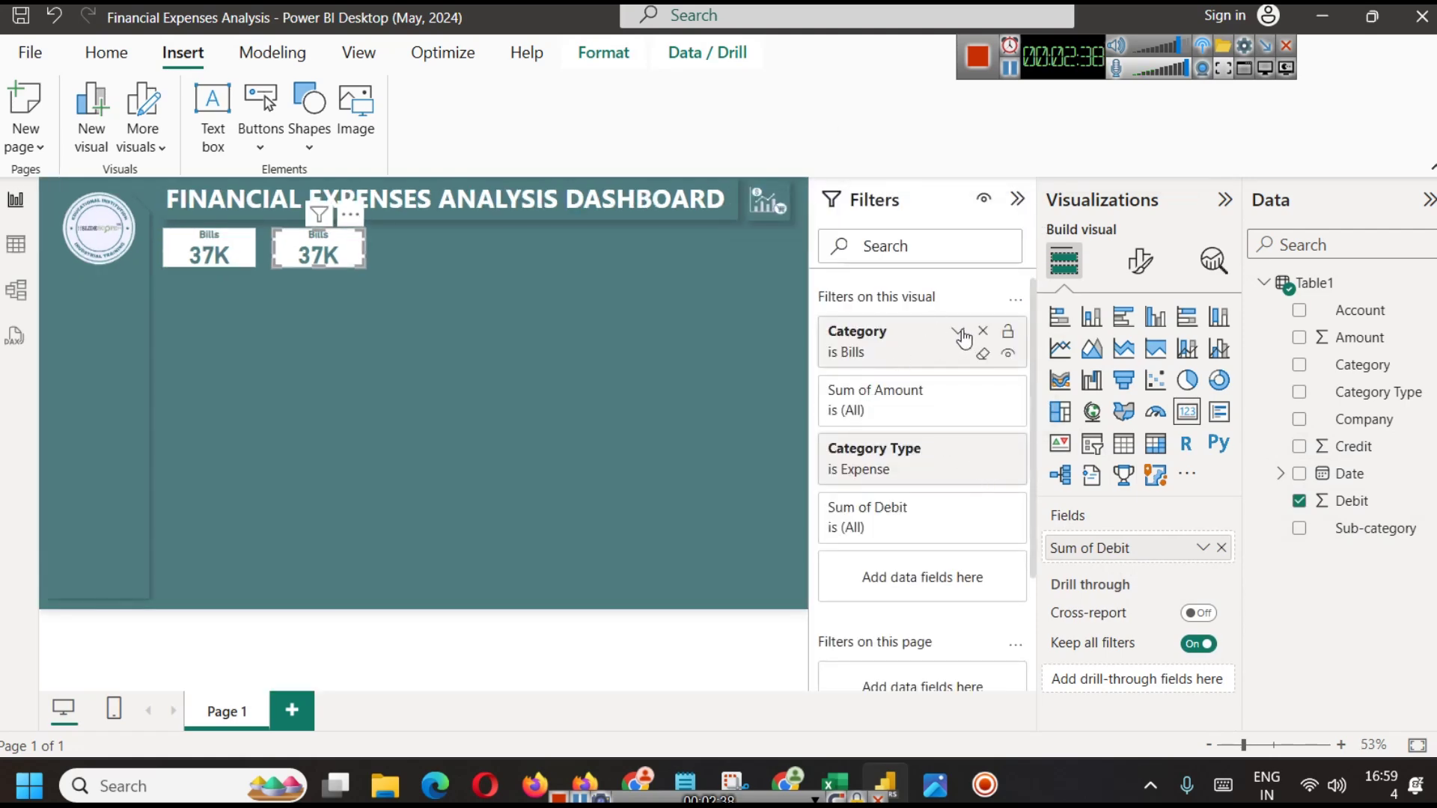
click(958, 332)
click(844, 520)
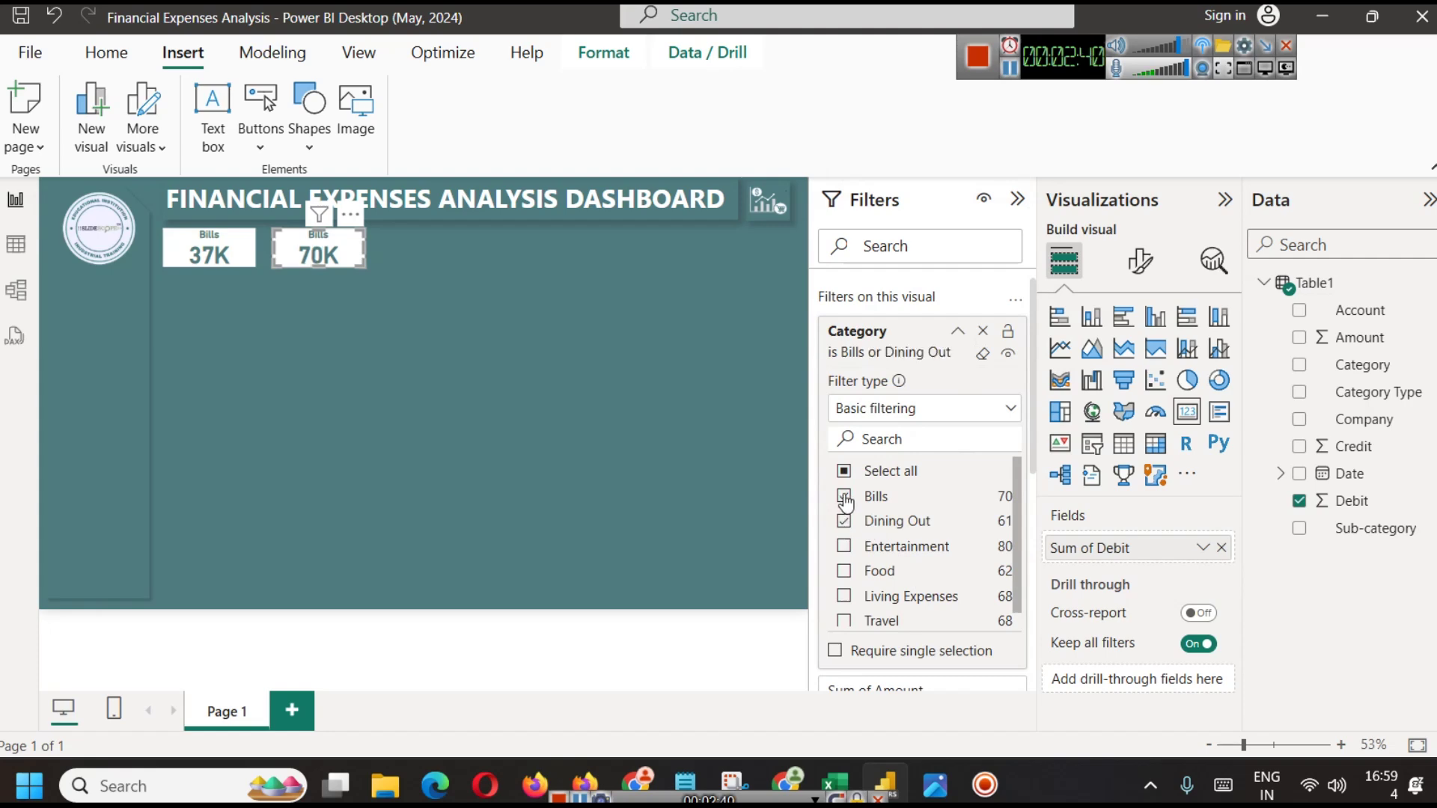
click(844, 497)
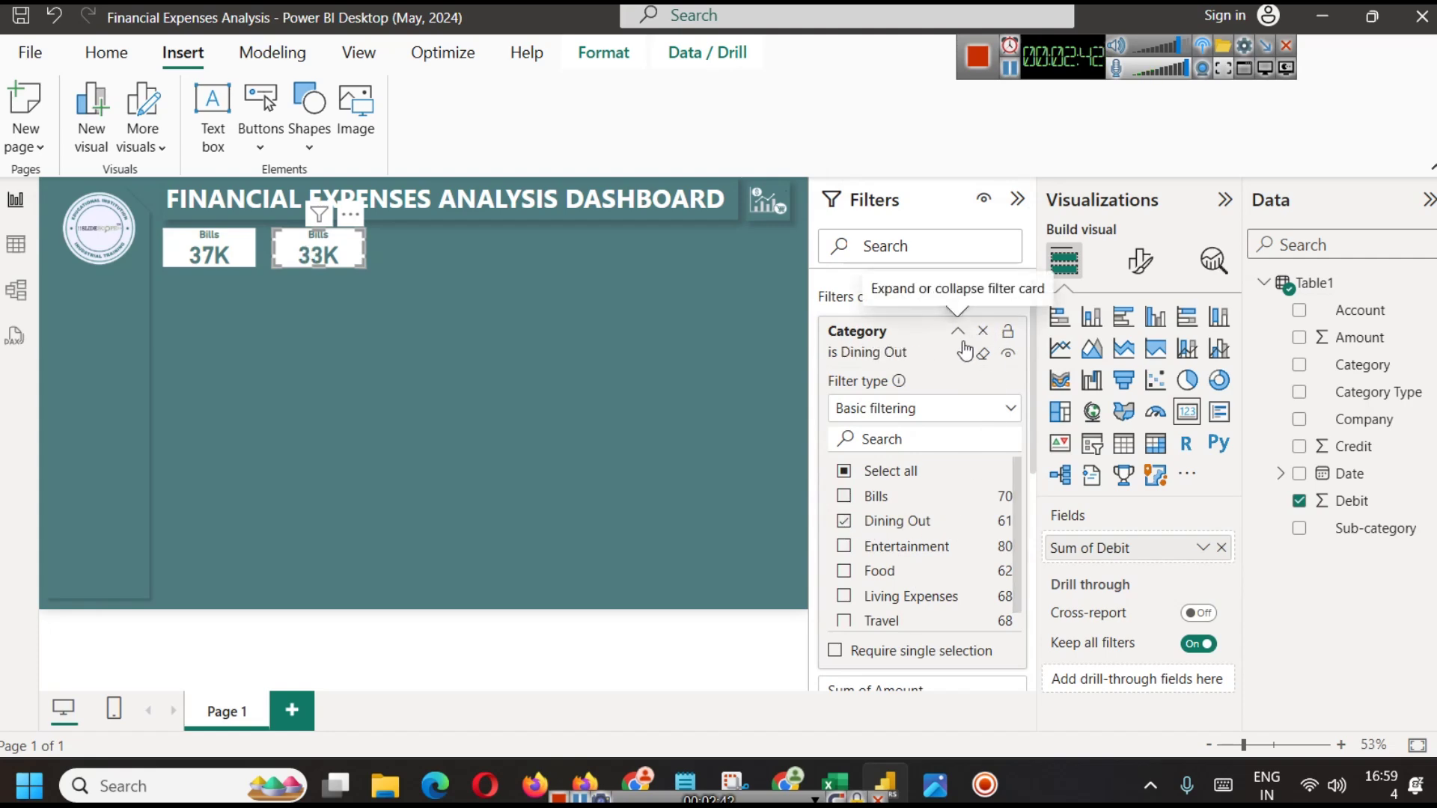
scroll(969, 509, down, 3)
scroll(965, 487, up, 3)
click(883, 404)
click(884, 408)
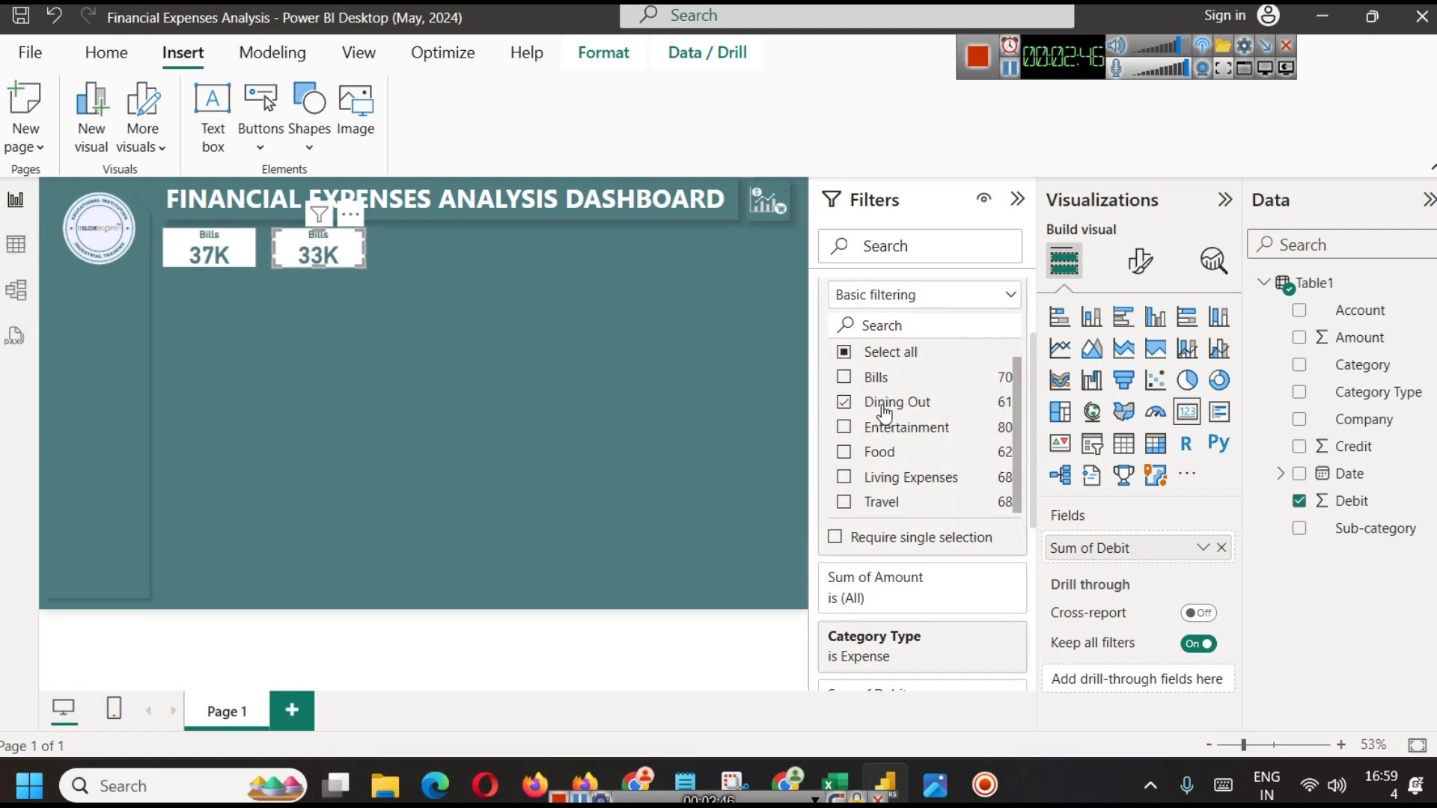
click(1017, 198)
Change the second card's title text to Dining Out
click(404, 317)
click(402, 269)
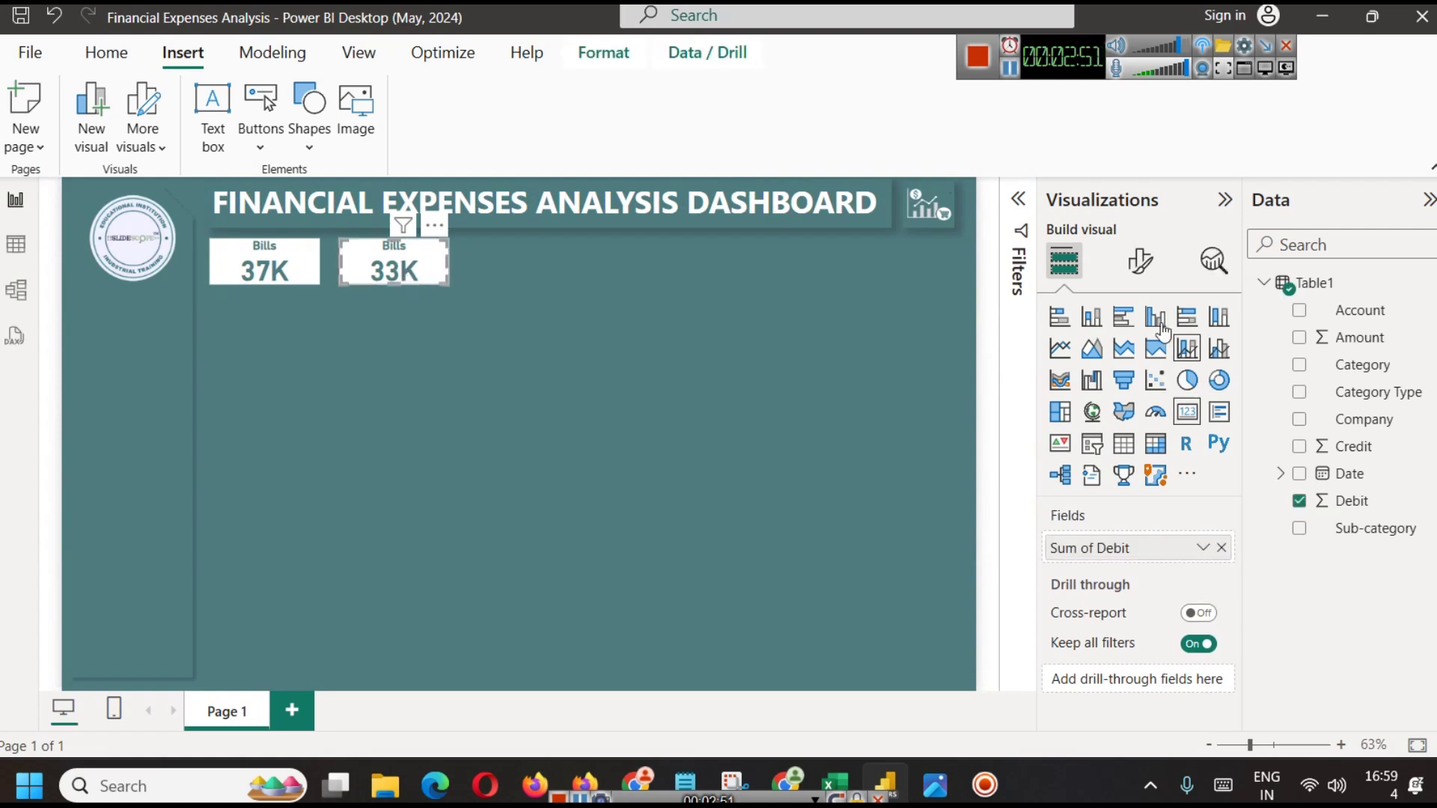
click(1139, 260)
click(1112, 478)
click(1111, 574)
double_click(1112, 575)
text(Dining Out)
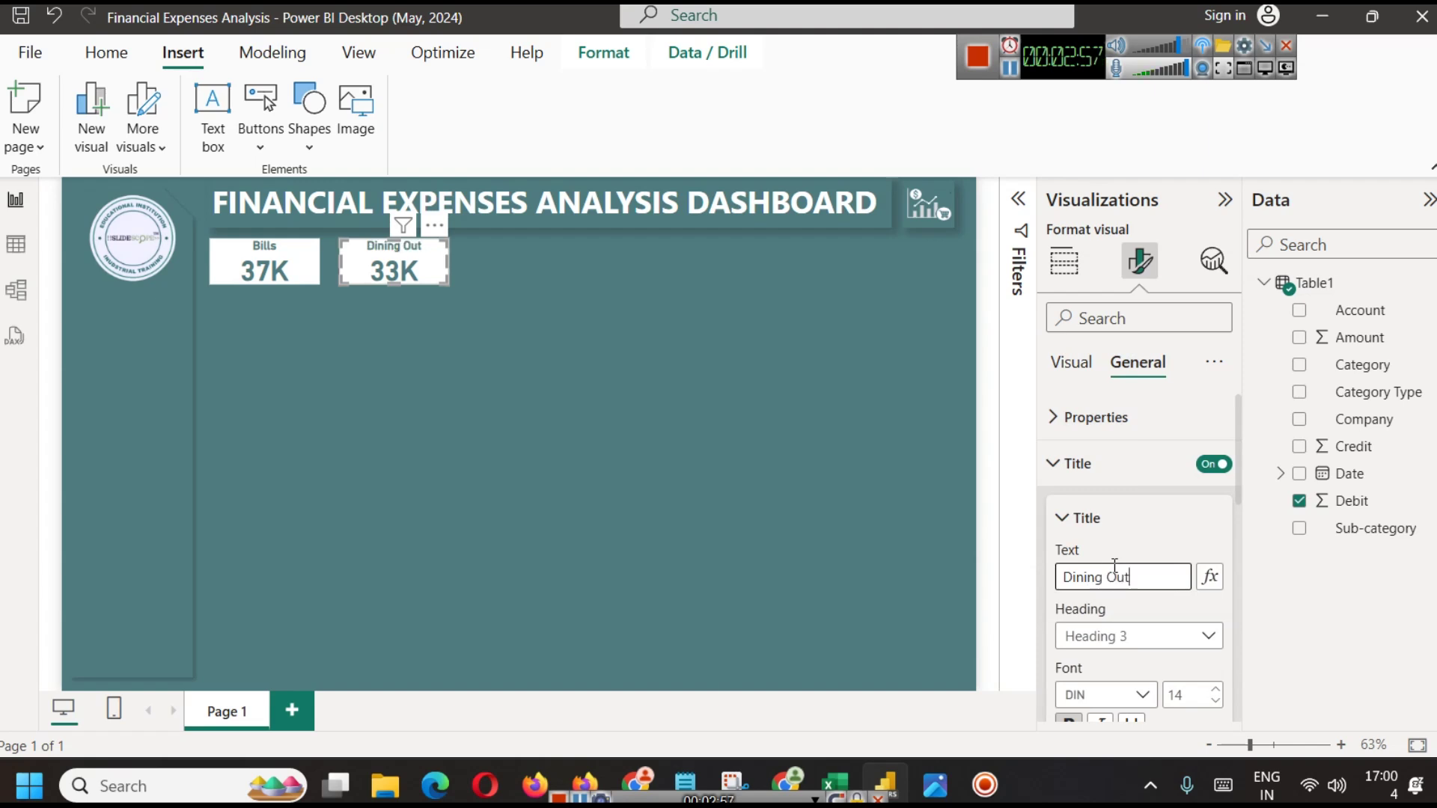
click(847, 542)
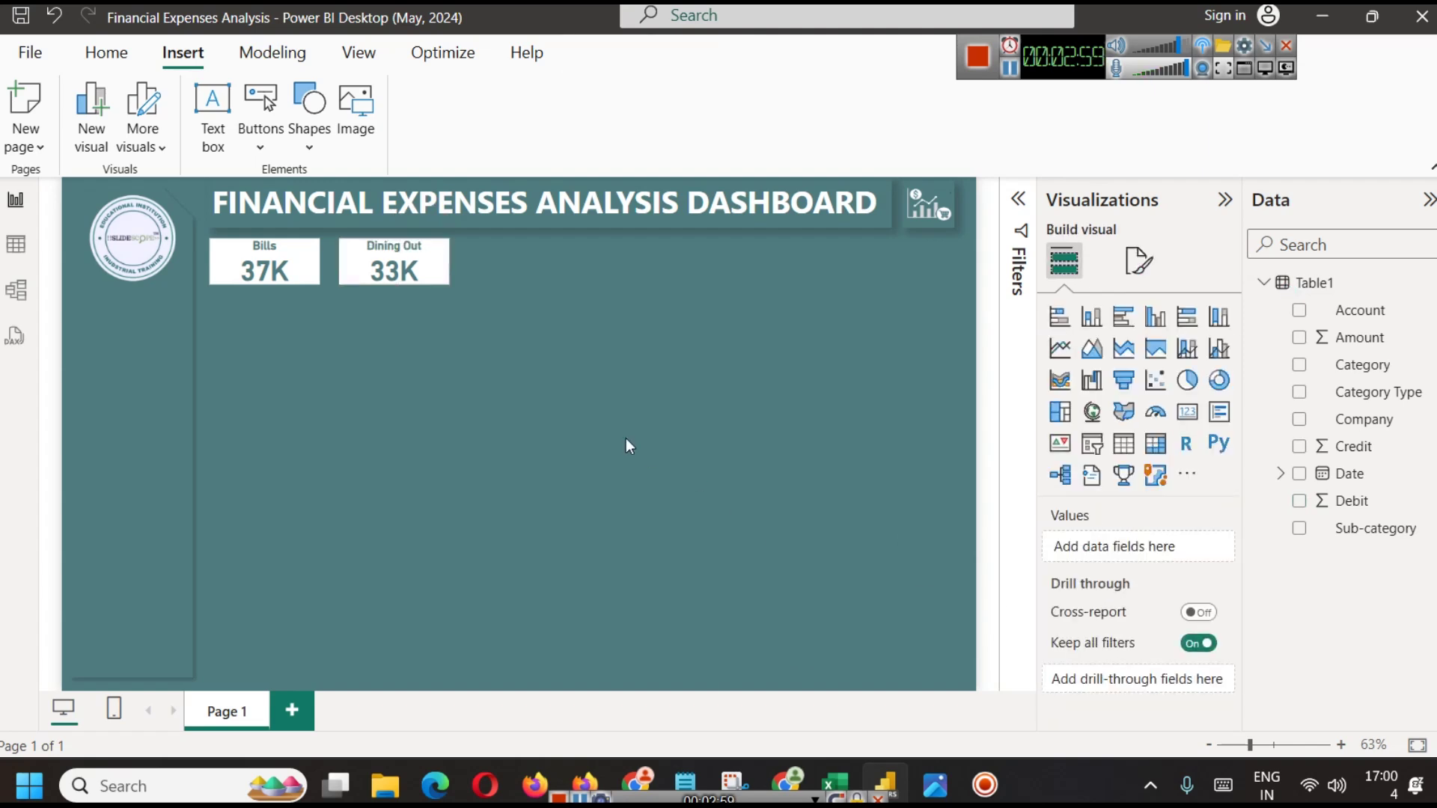
Duplicate the Dining Out card and place the copy as the third card in the row
click(402, 263)
key(ctrl+c)
key(ctrl+v)
drag(402, 263, 591, 272)
key(ctrl+z)
key(ctrl+z)
click(491, 275)
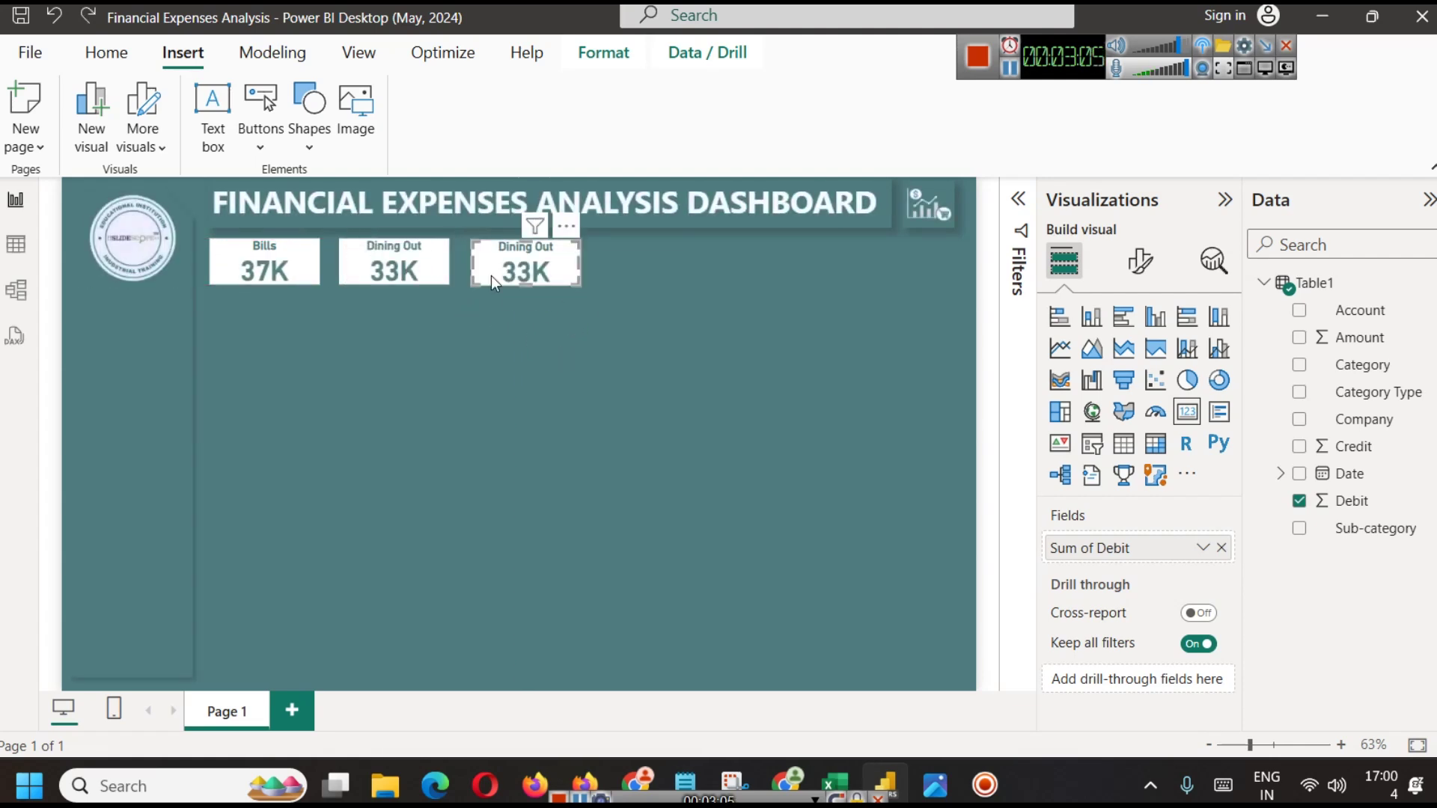
click(515, 314)
Paste three more copies of the Dining Out card and line them up to complete a row of six cards
click(500, 262)
key(ctrl+v)
drag(500, 262, 800, 276)
key(ctrl+v)
key(ctrl+v)
drag(553, 273, 947, 274)
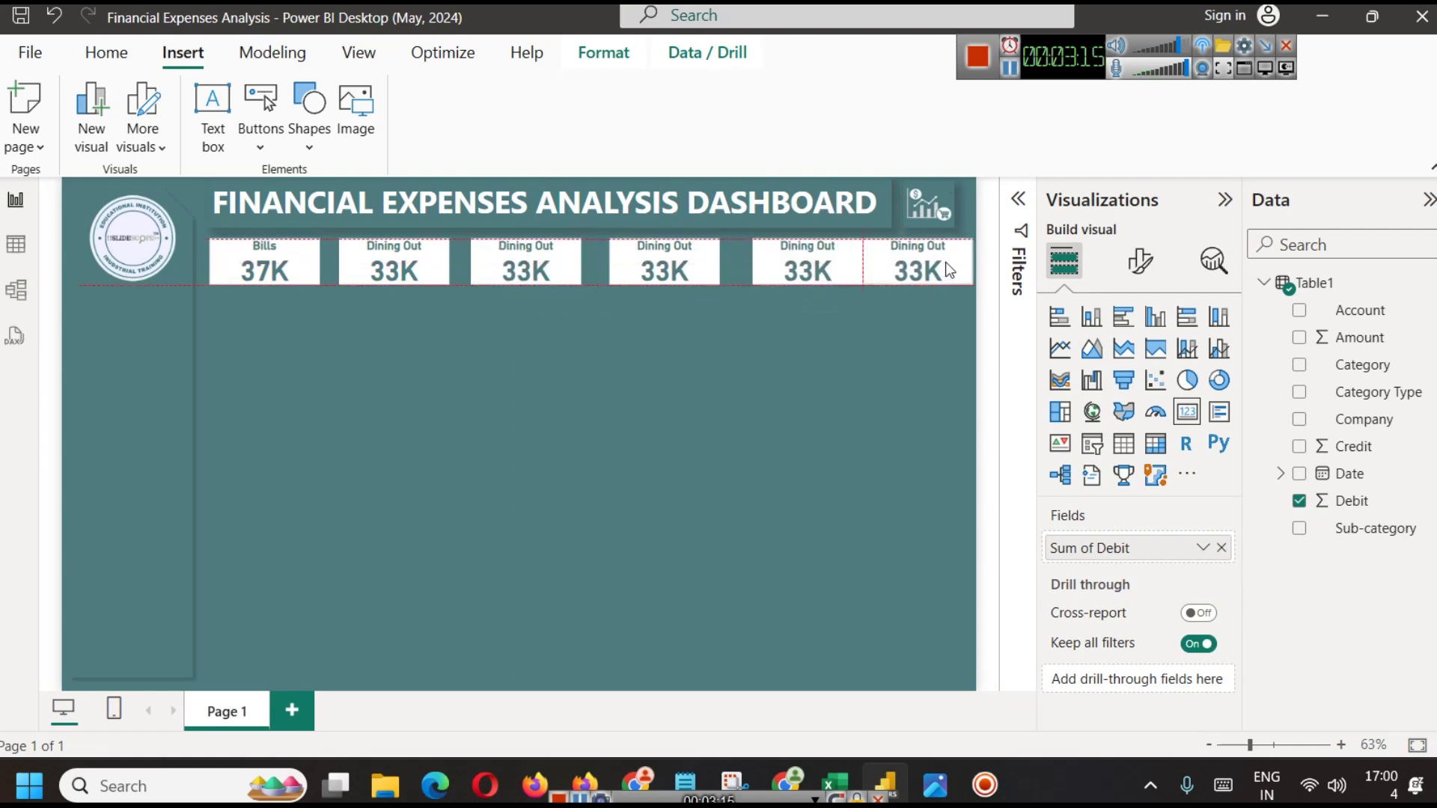
Nudge the fifth and fourth cards slightly toward the Bills card to even out the spacing in the row
click(778, 278)
key(Left)
key(Left)
key(Left)
key(Left)
key(Left)
key(Left)
key(Left)
key(Left)
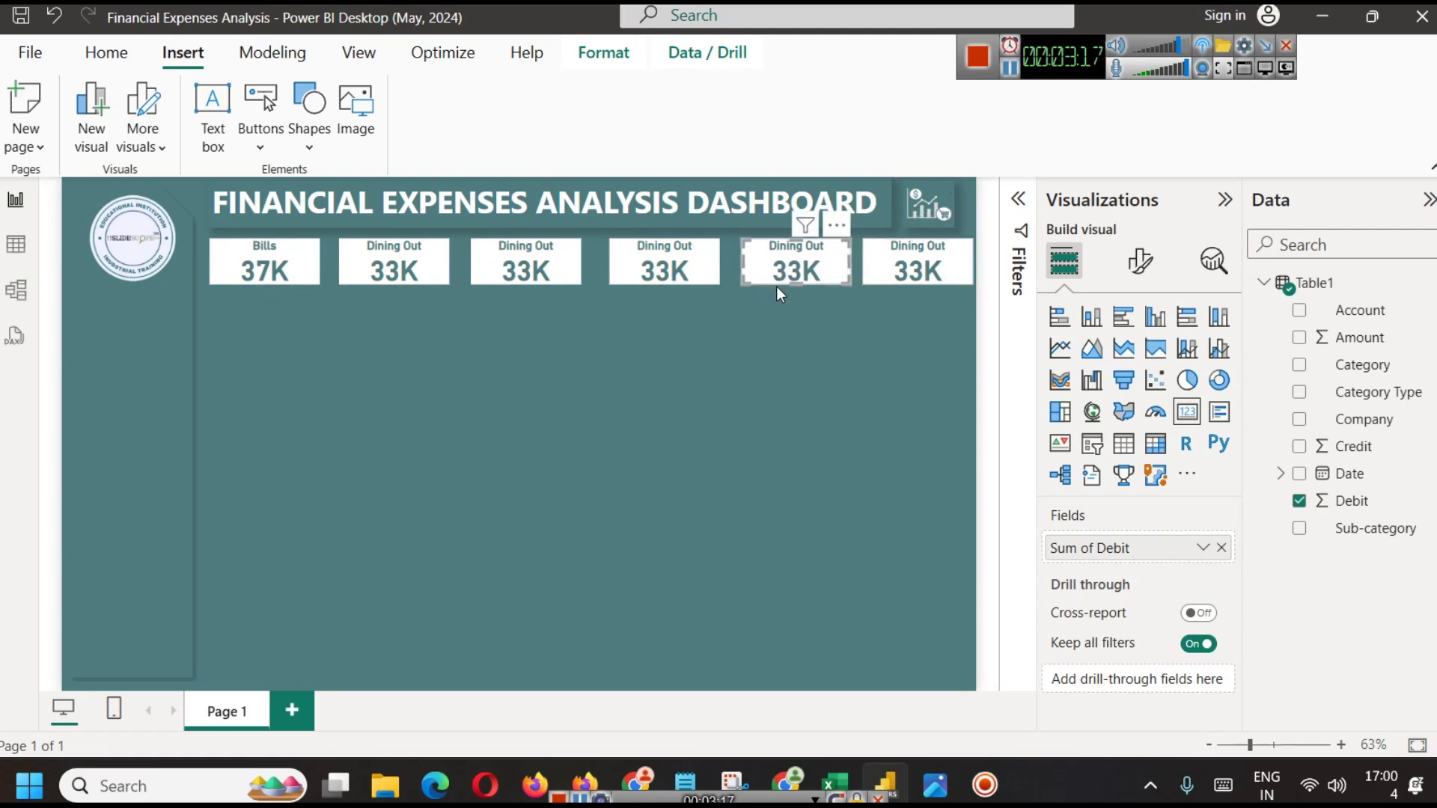
click(659, 265)
key(Left)
key(Left)
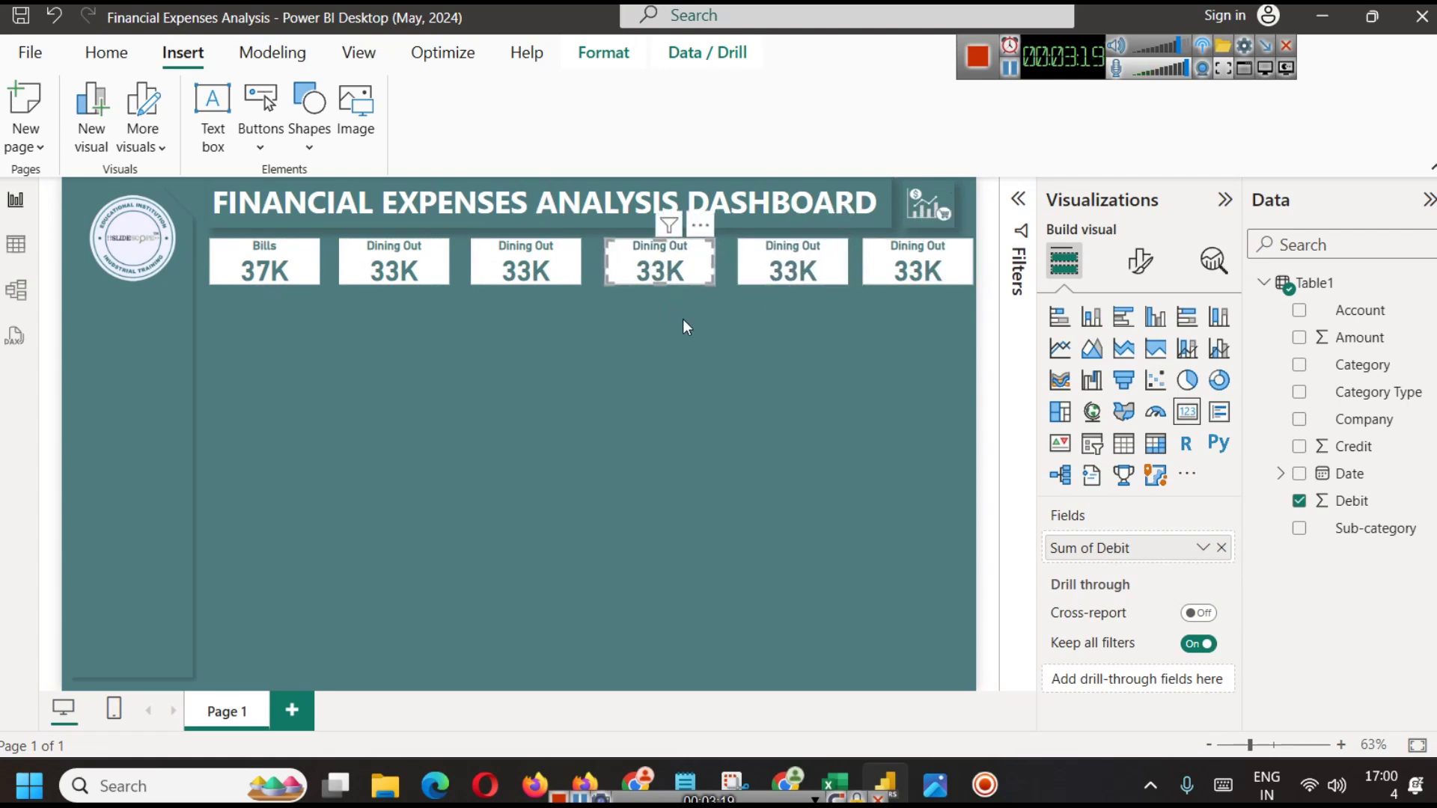
click(578, 360)
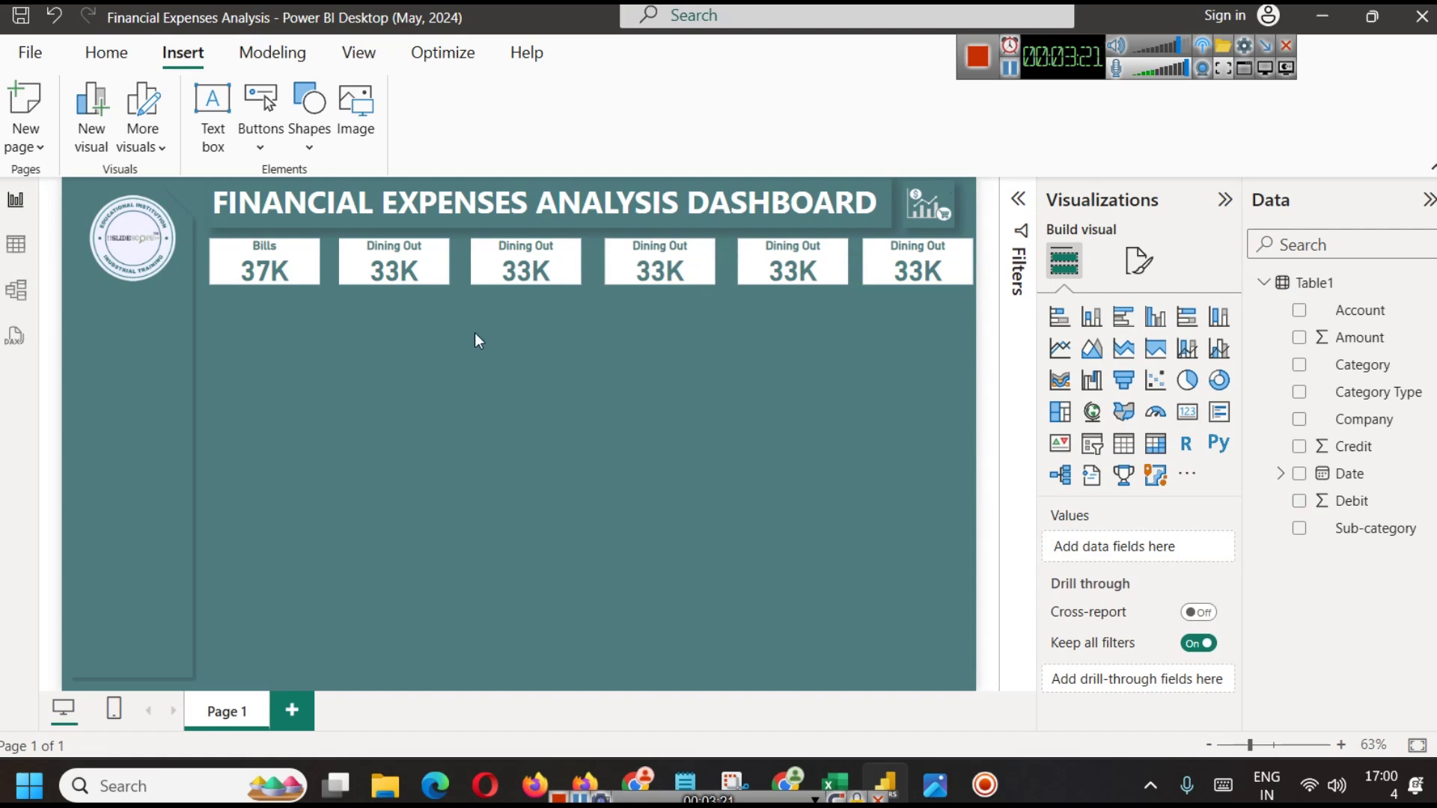
Set the third card's Category filter to Entertainment only
click(525, 265)
click(1016, 201)
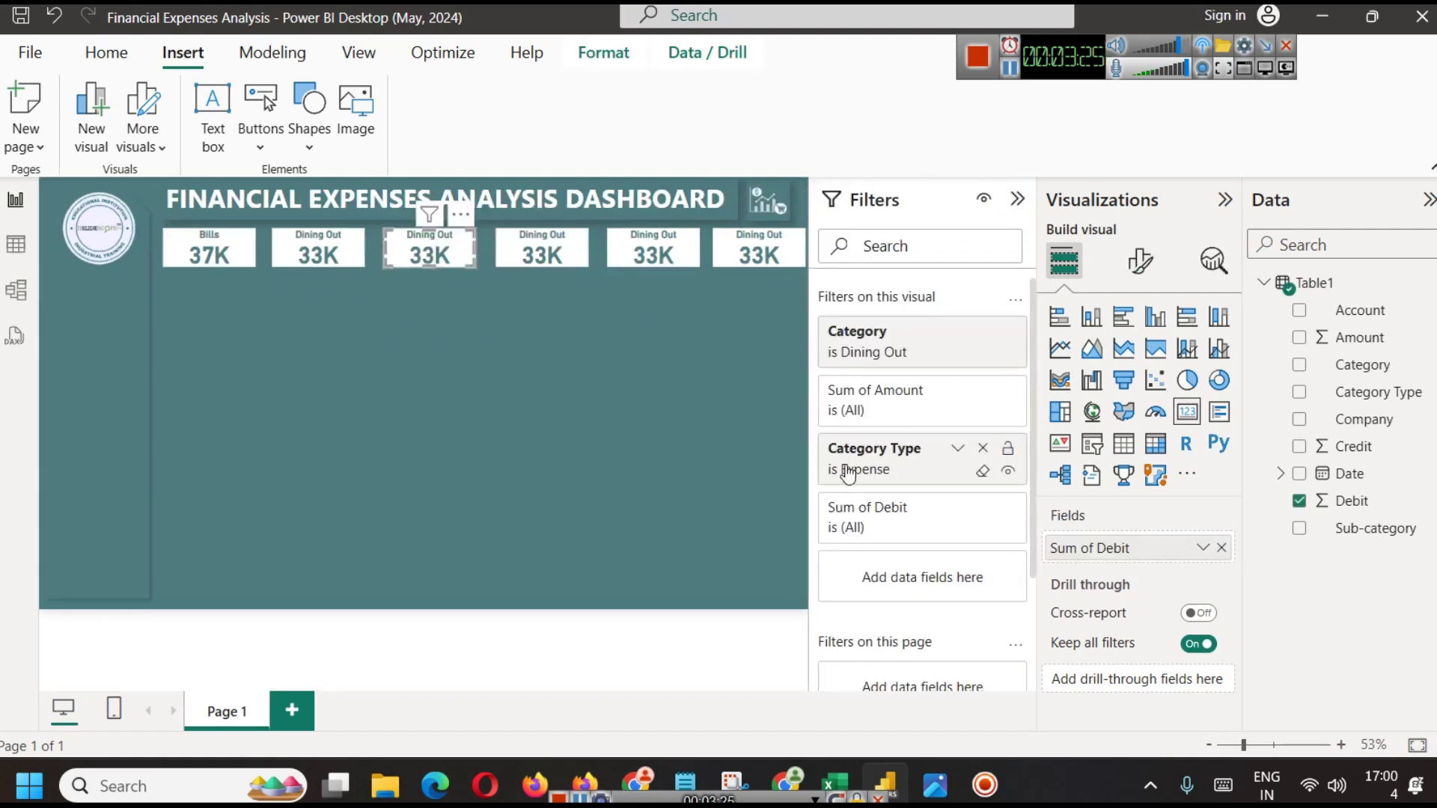
click(957, 331)
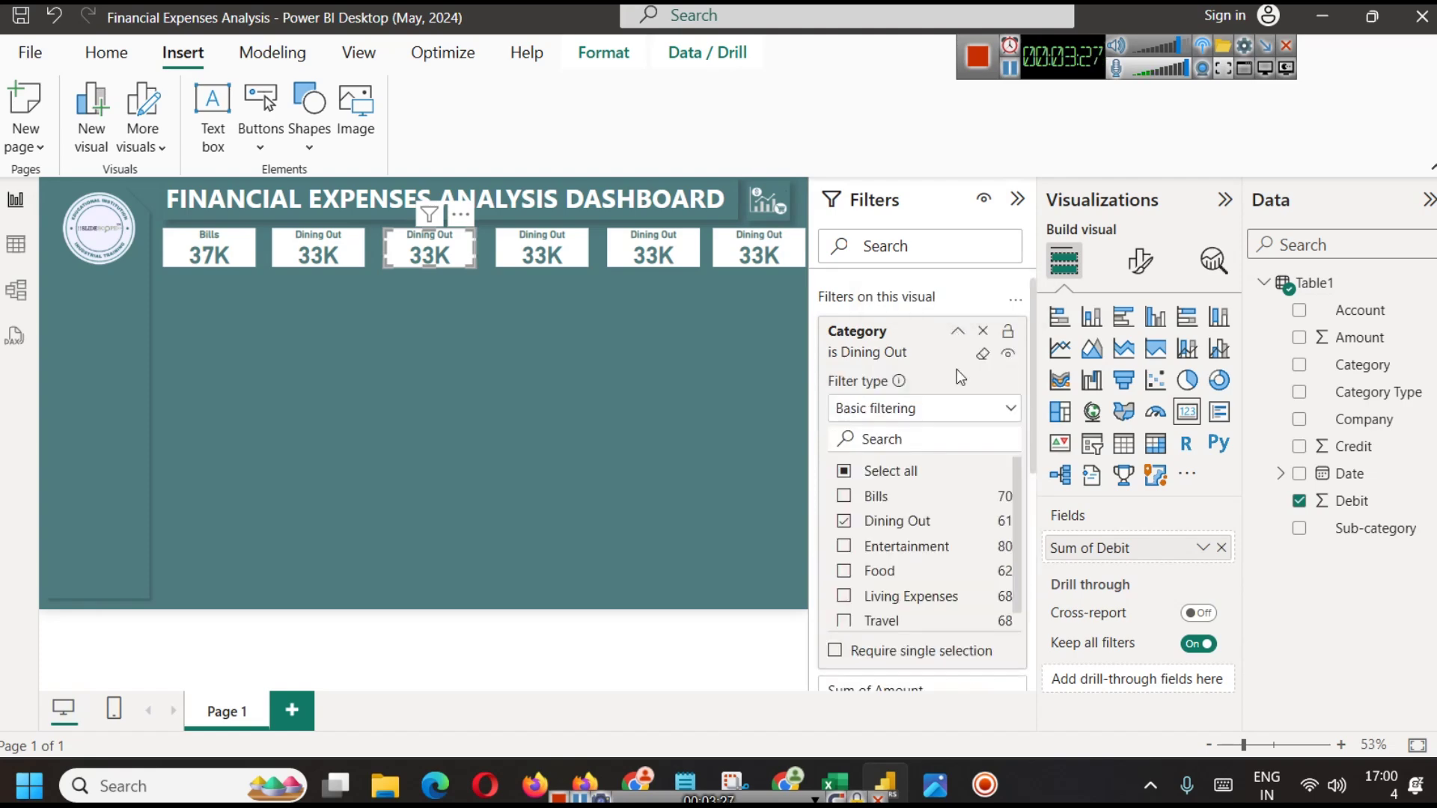
click(844, 546)
click(1017, 198)
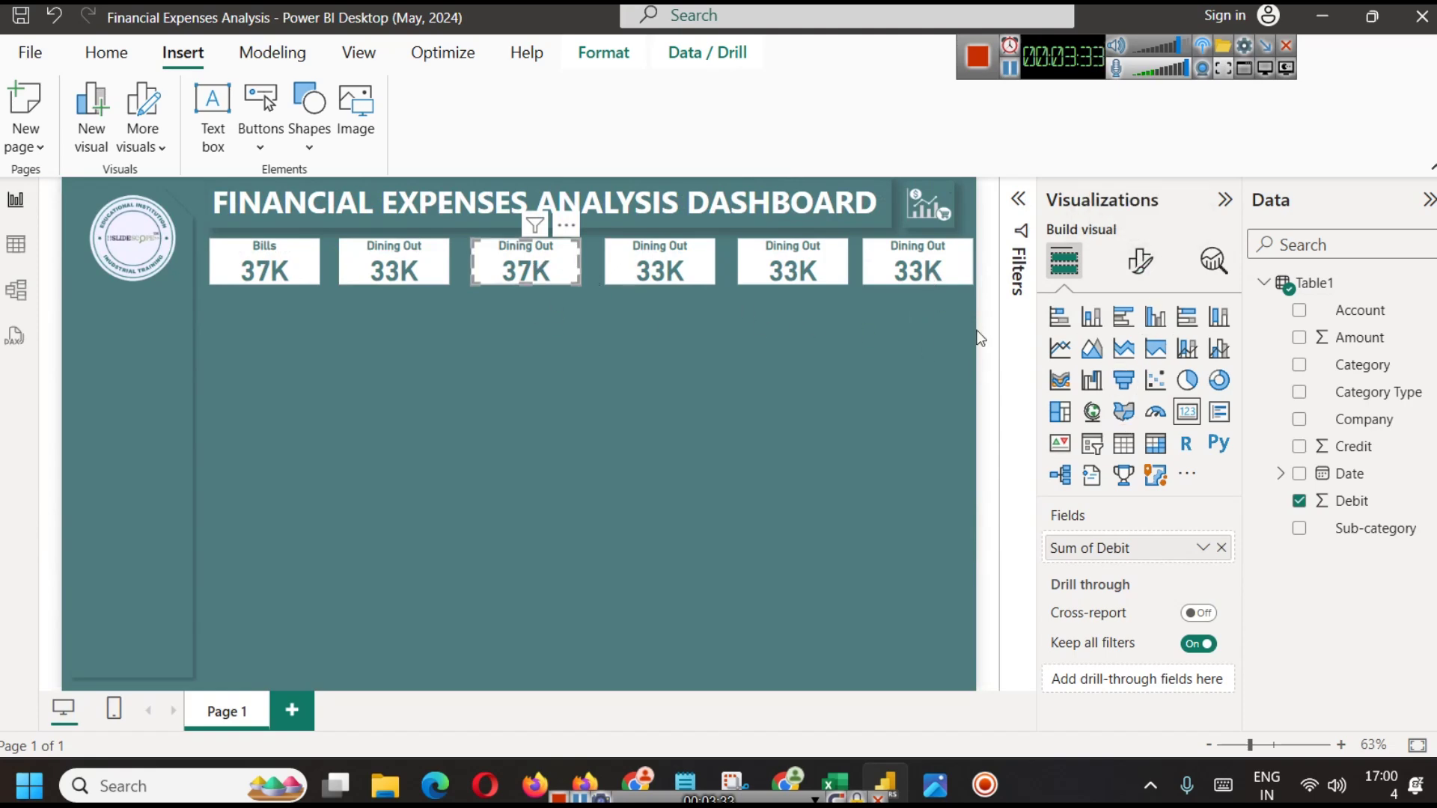
click(1017, 198)
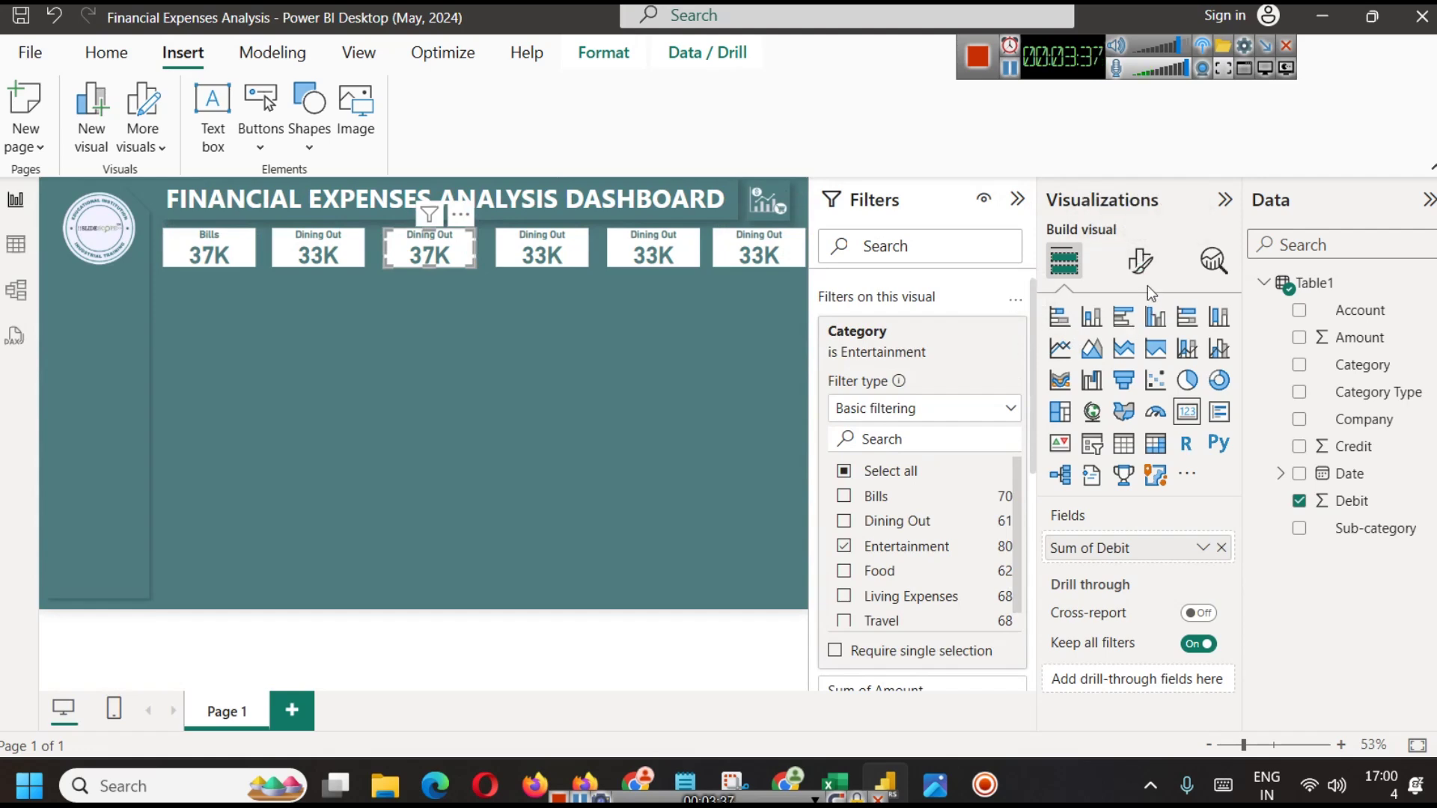
Change the third card's title text to Entertainment
click(1140, 261)
click(1138, 362)
click(1079, 464)
click(1091, 575)
text(Entertainment)
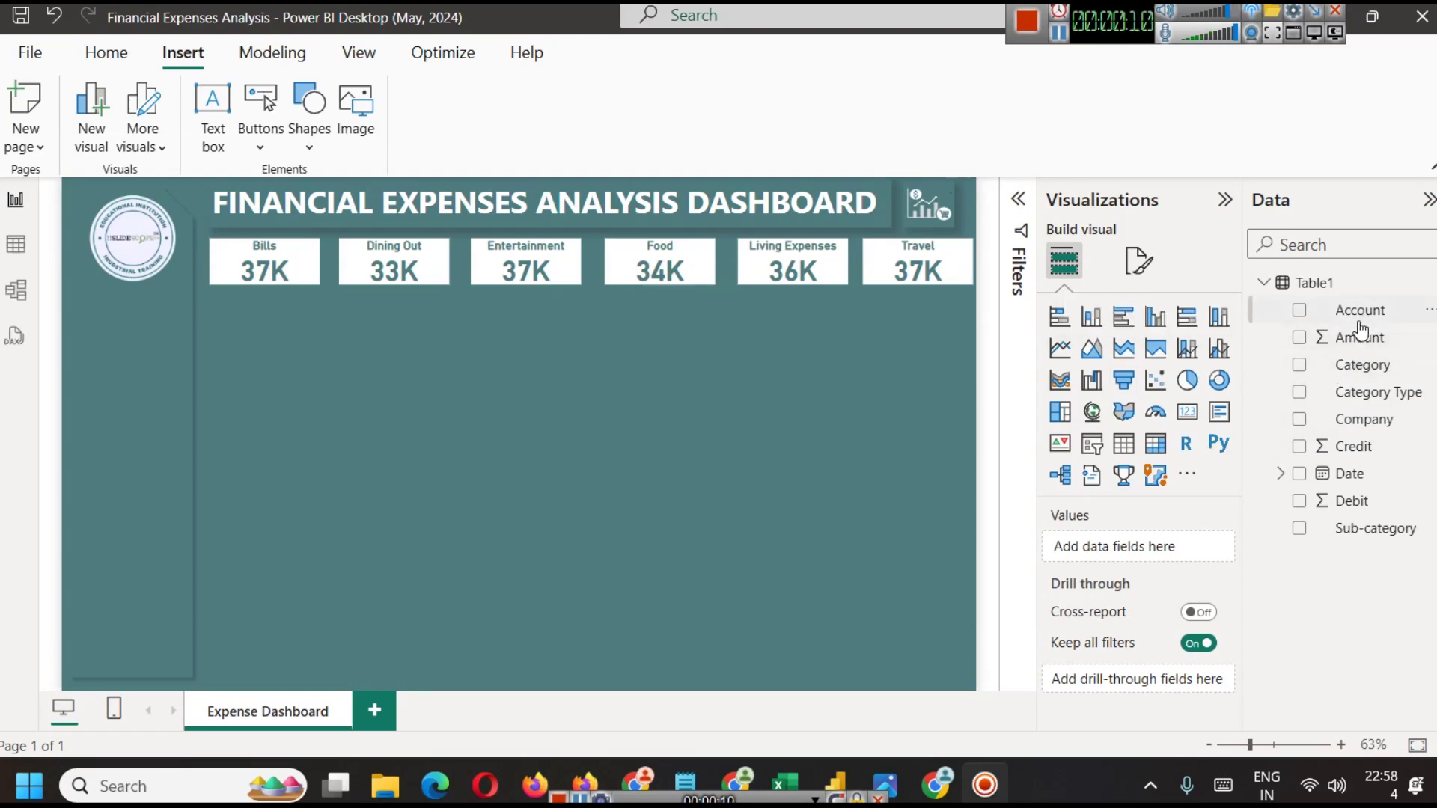
Insert a donut chart, size it to span below the Bills and Dining Out cards, and use Account as its legend
click(1220, 382)
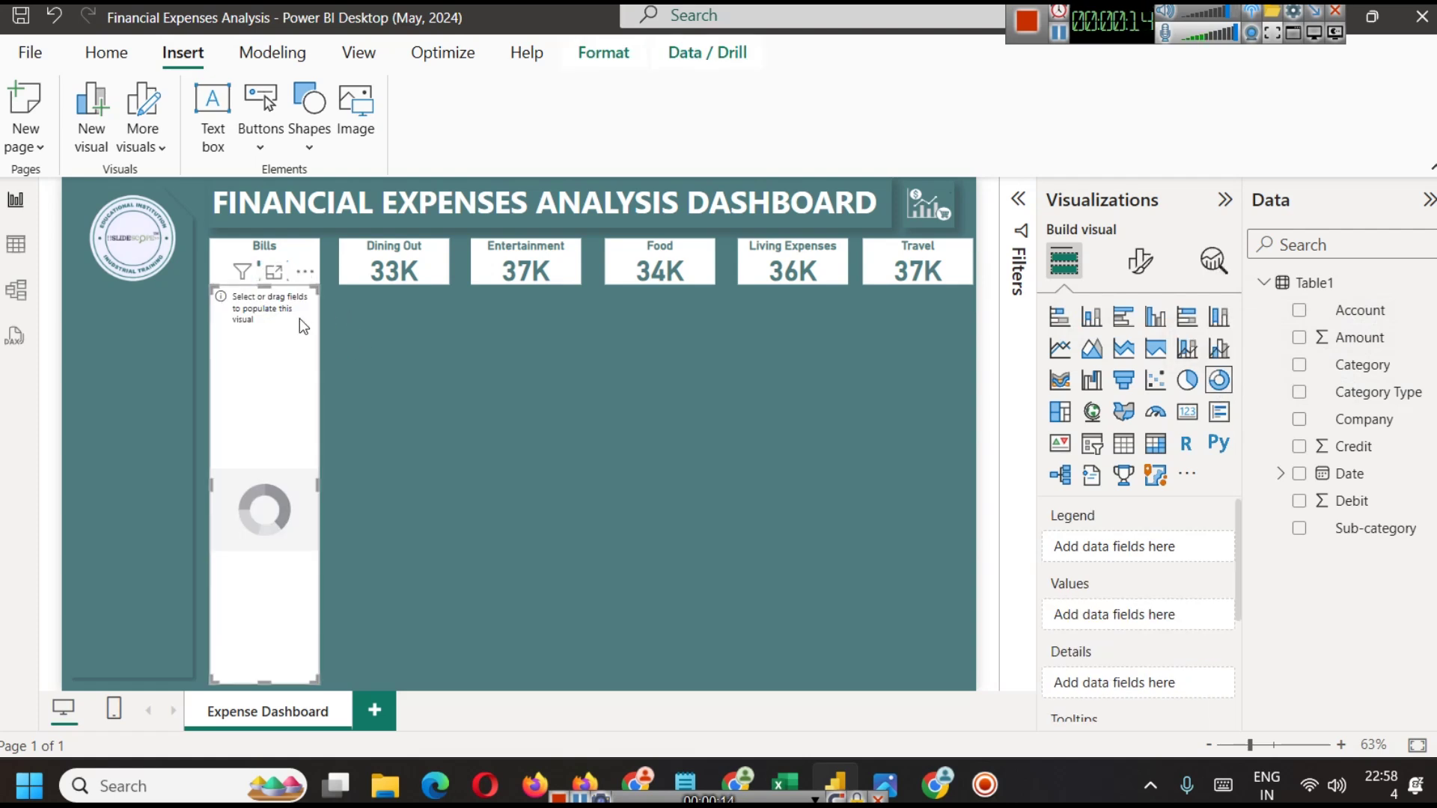
drag(267, 283, 267, 301)
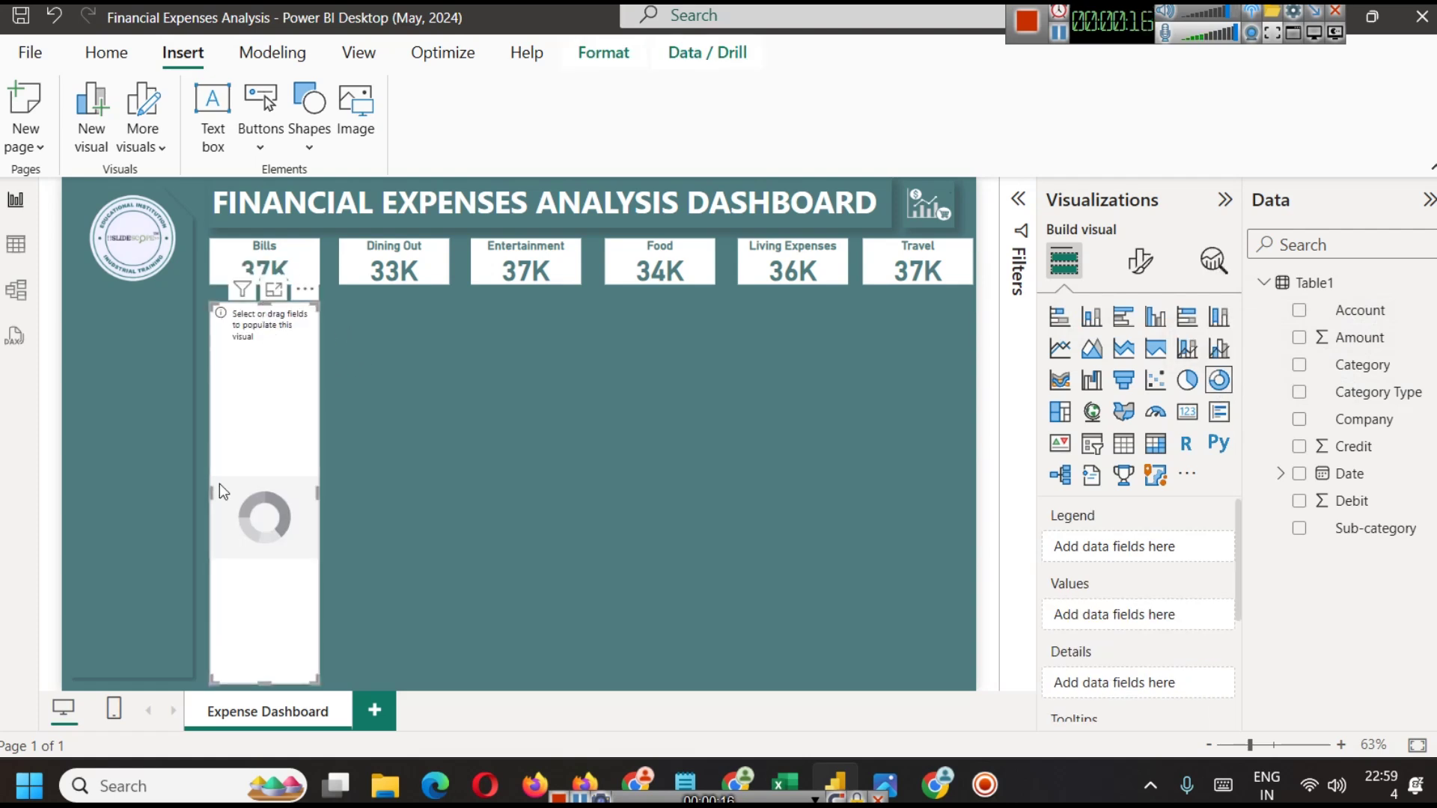
drag(253, 676, 276, 434)
drag(320, 370, 449, 378)
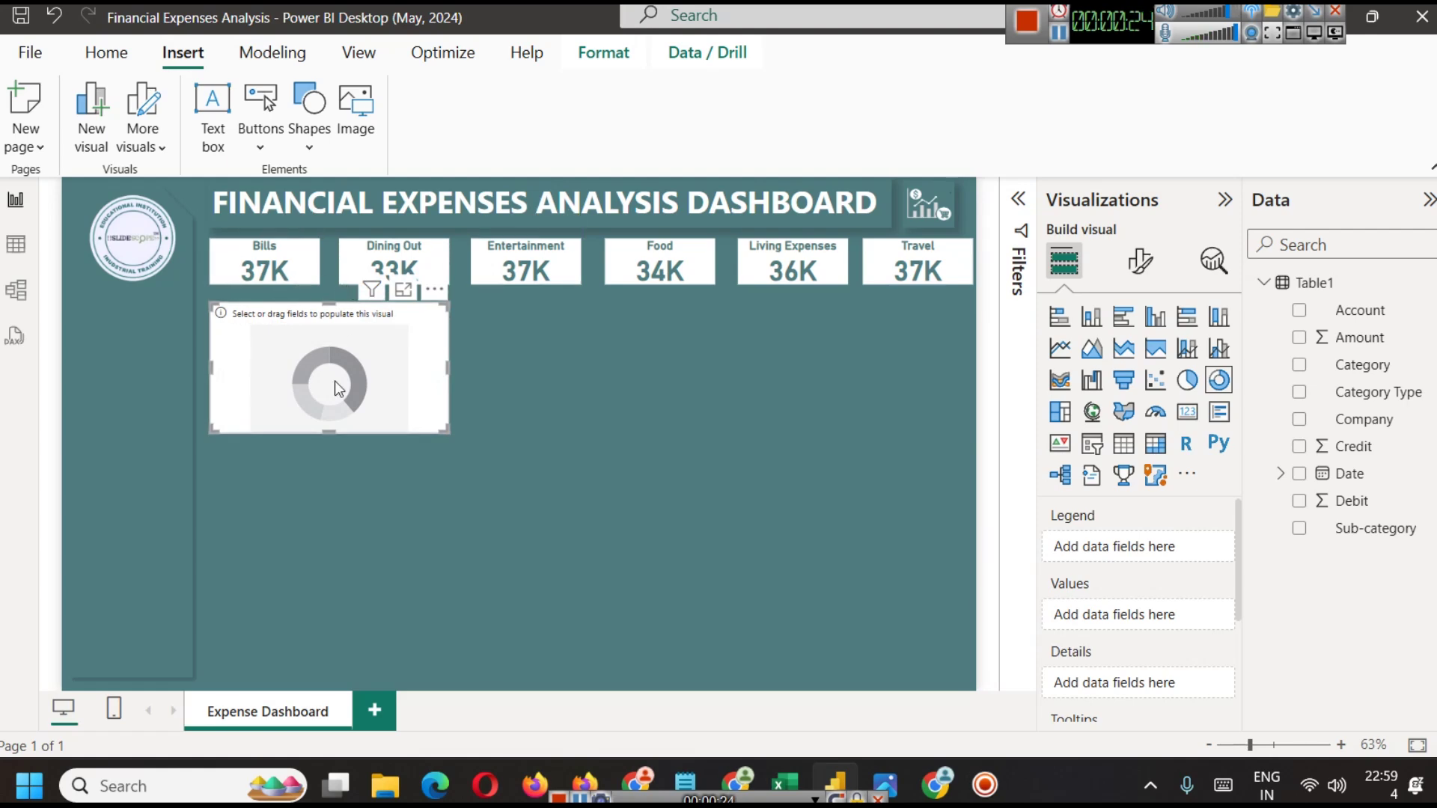
drag(325, 432, 329, 479)
click(532, 449)
click(411, 353)
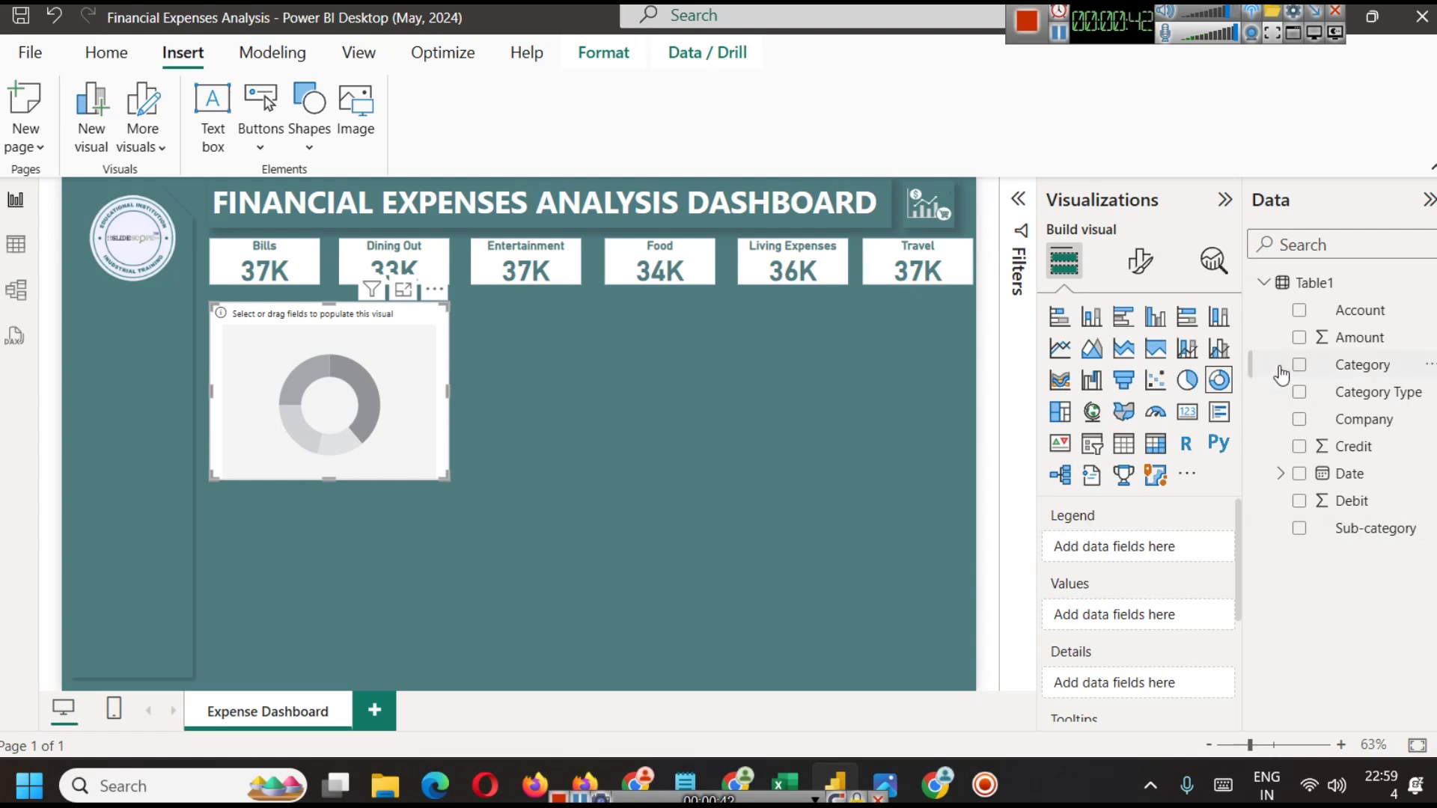
drag(1257, 307, 1155, 552)
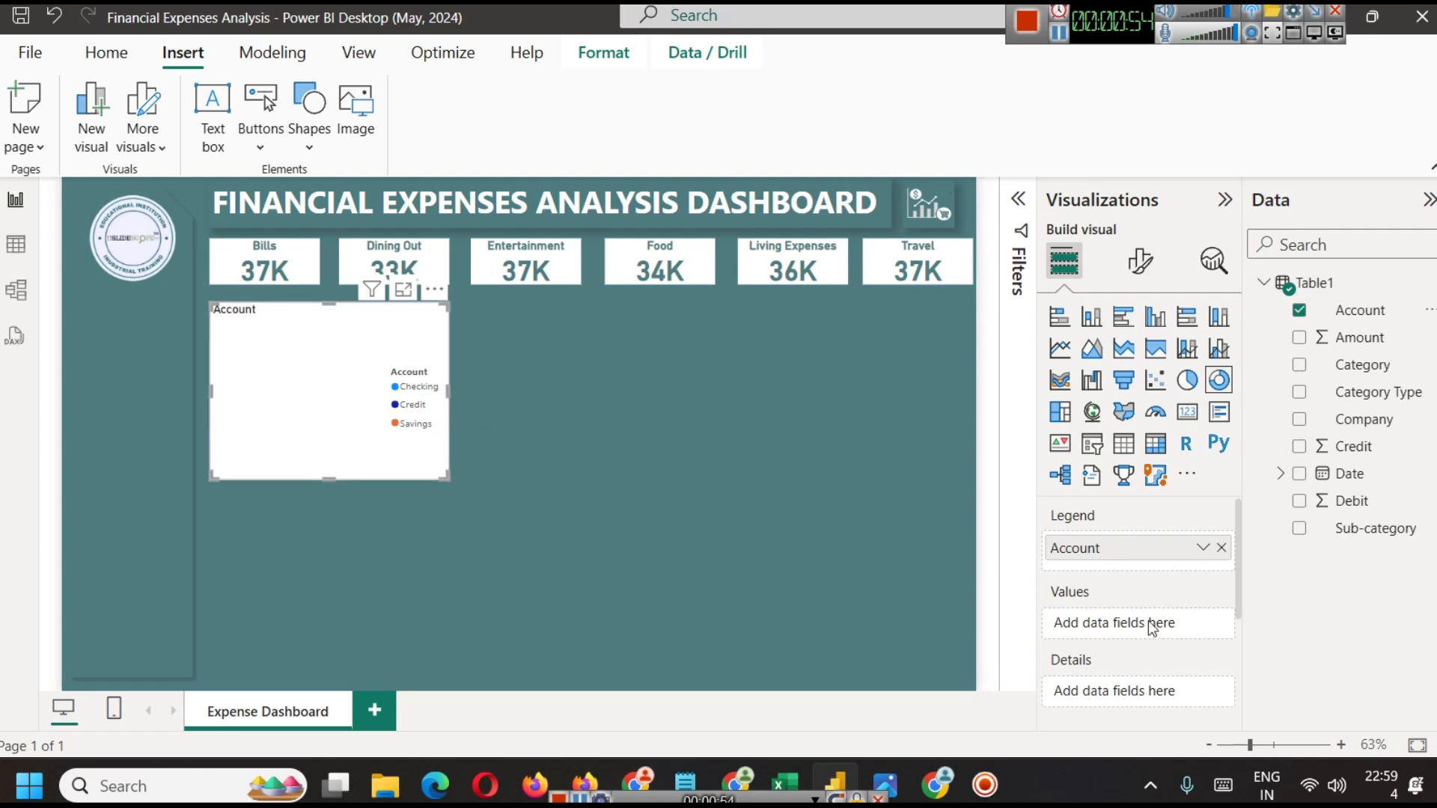
drag(1351, 339, 1149, 617)
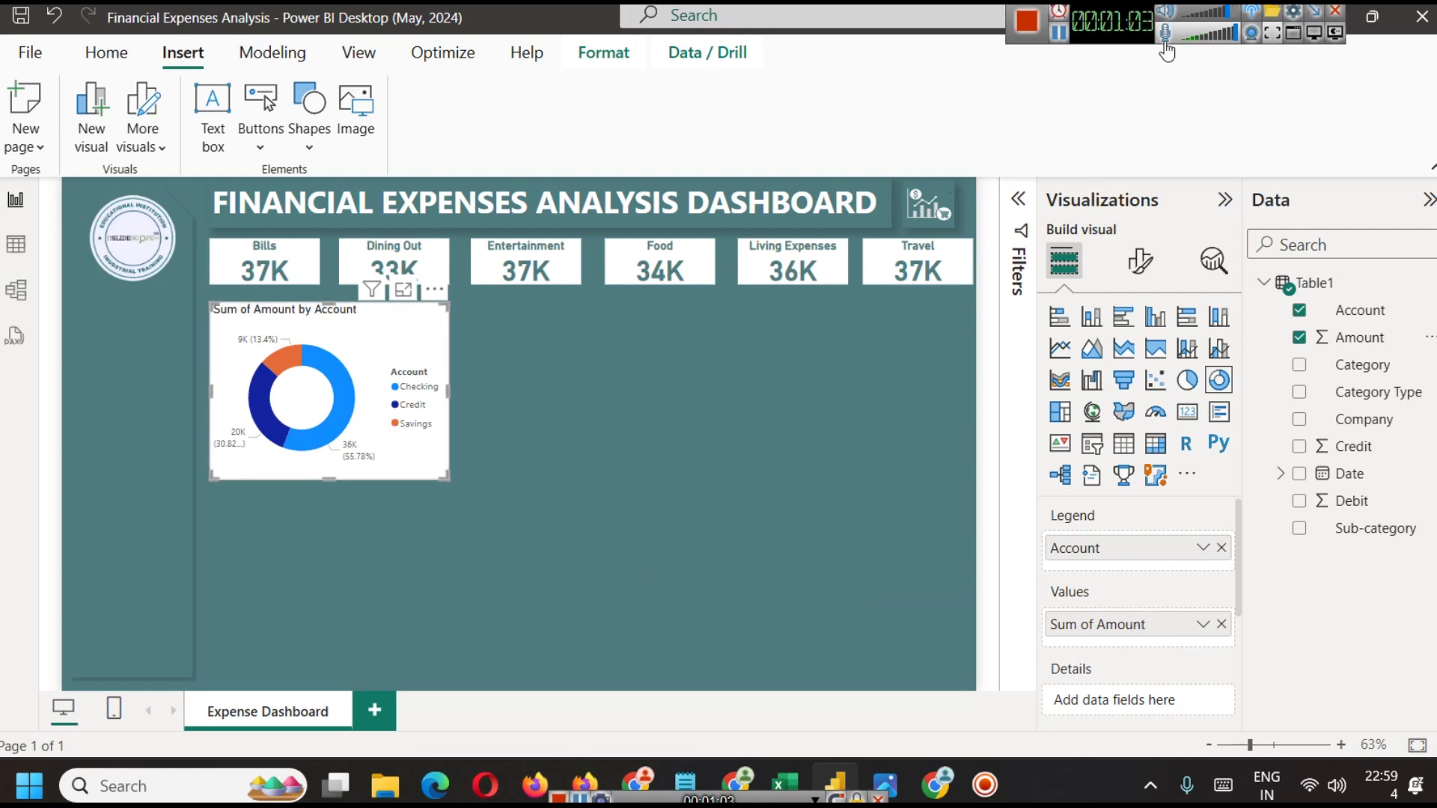
click(1018, 198)
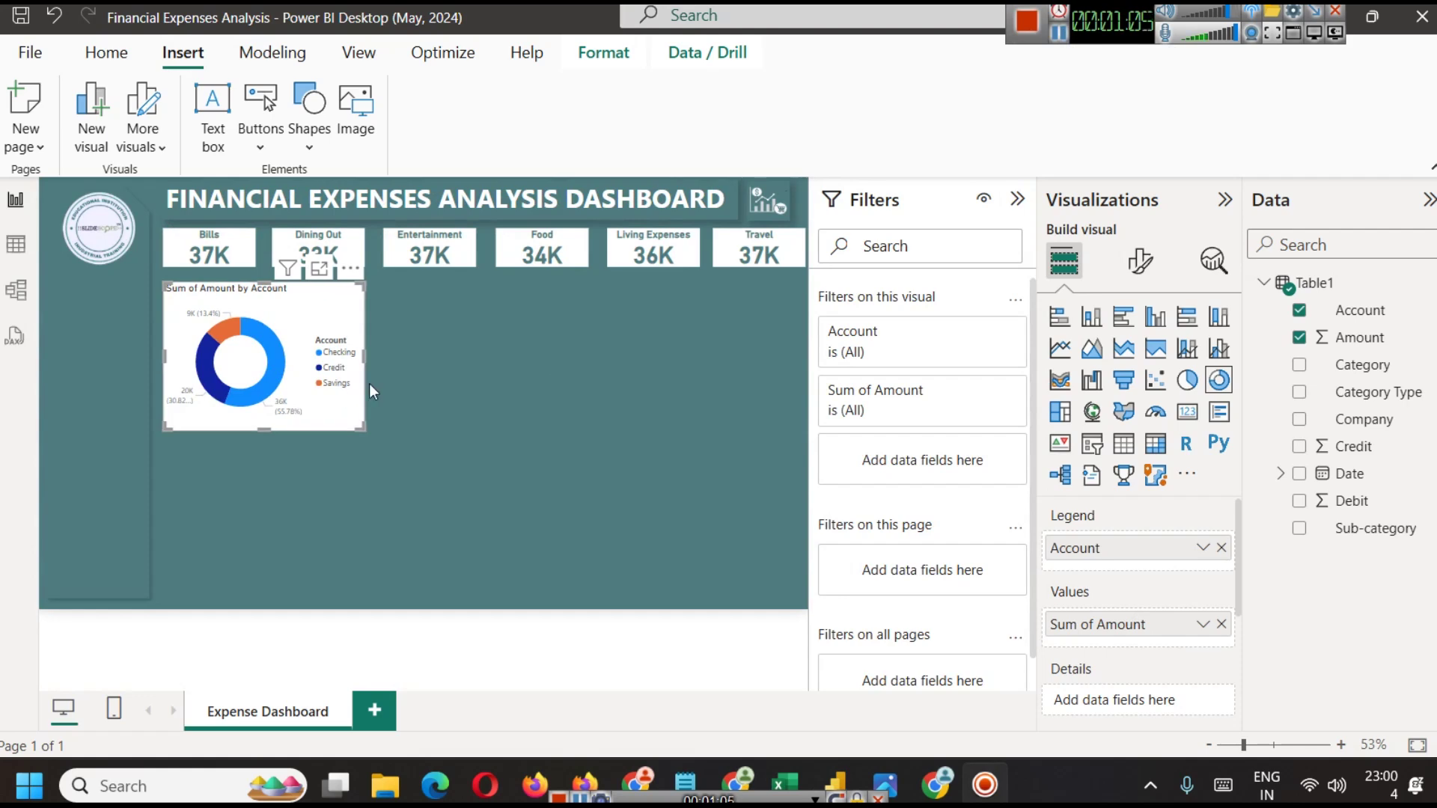
click(1018, 199)
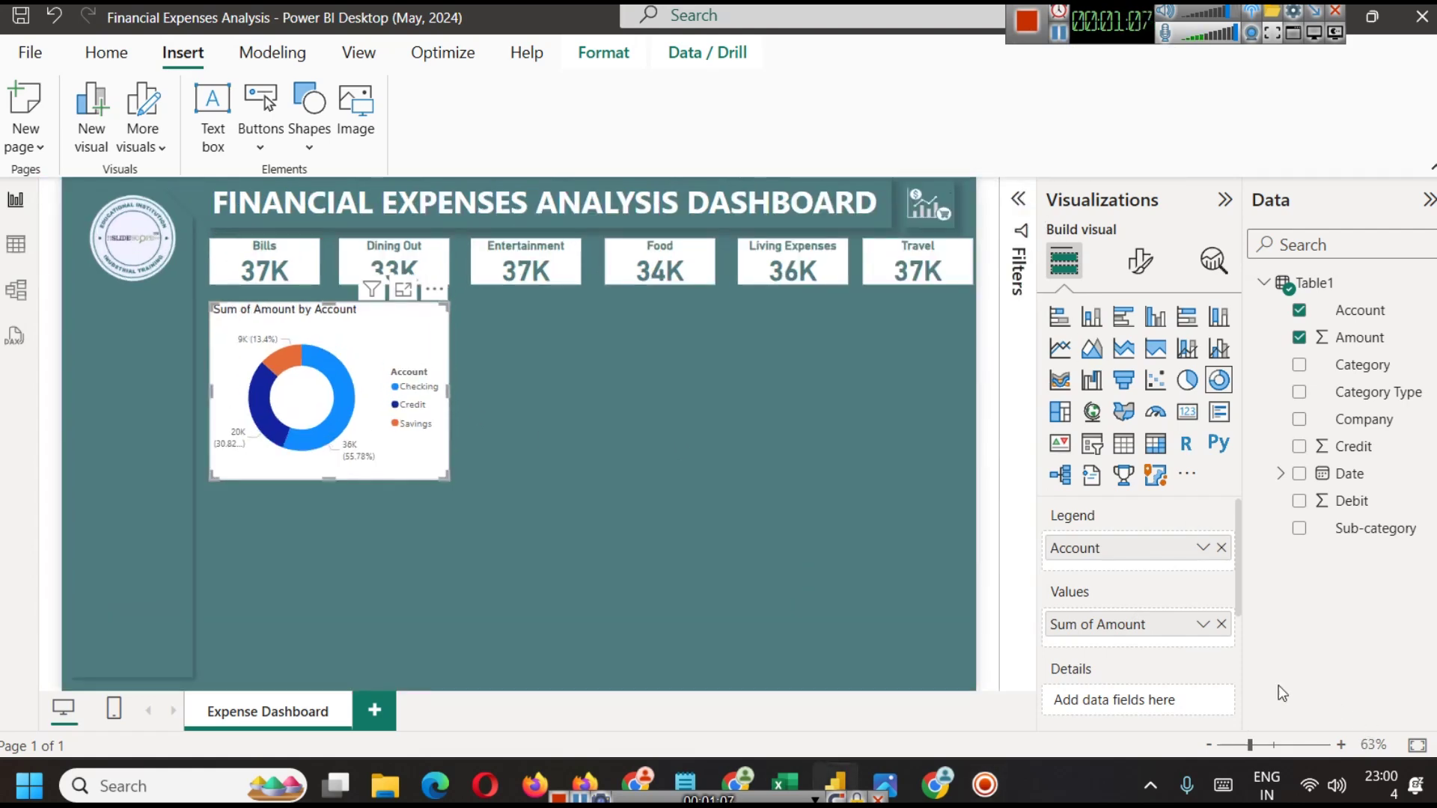
click(1221, 624)
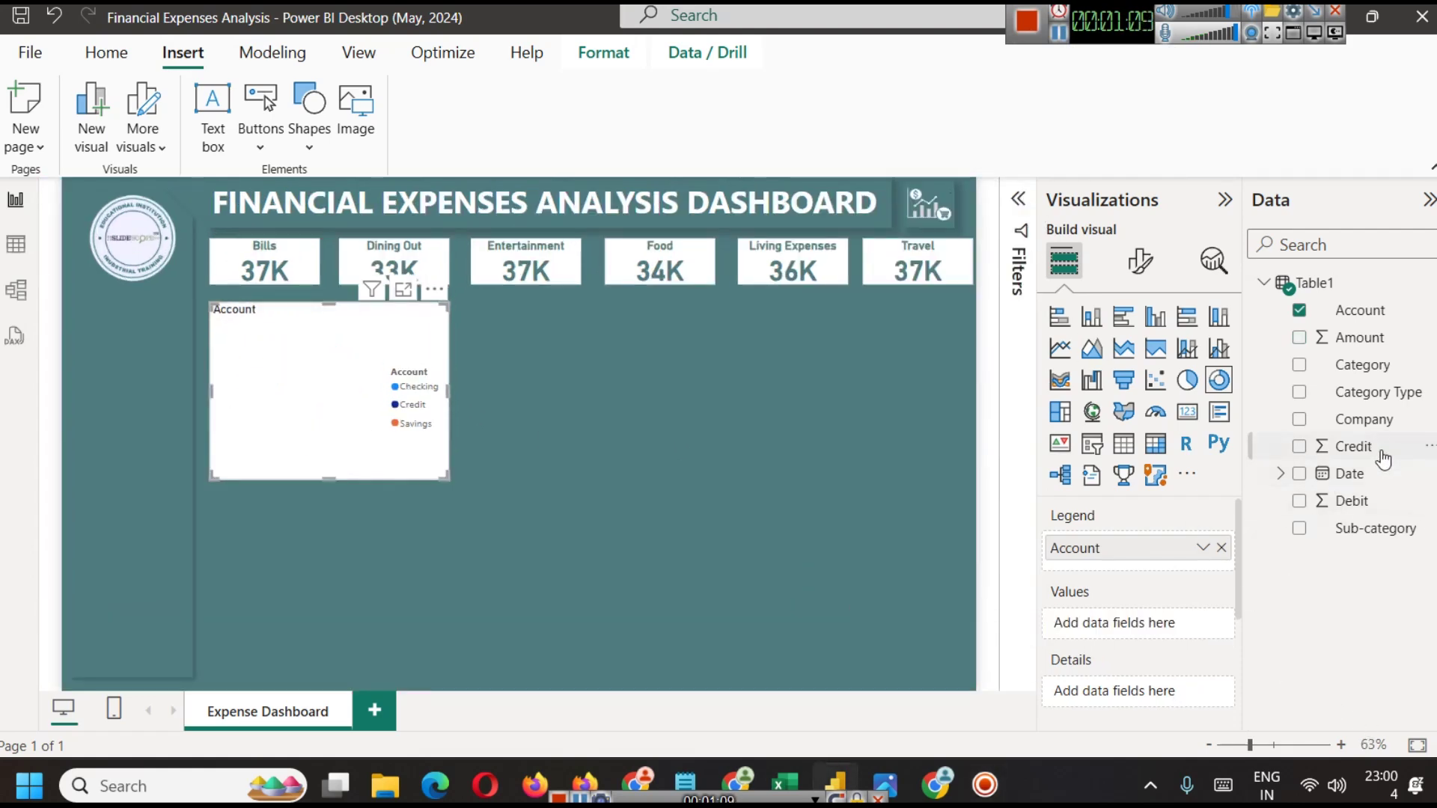
Use Debit as the donut chart's values and change its title to Debit by Account Type
drag(1361, 503, 1159, 636)
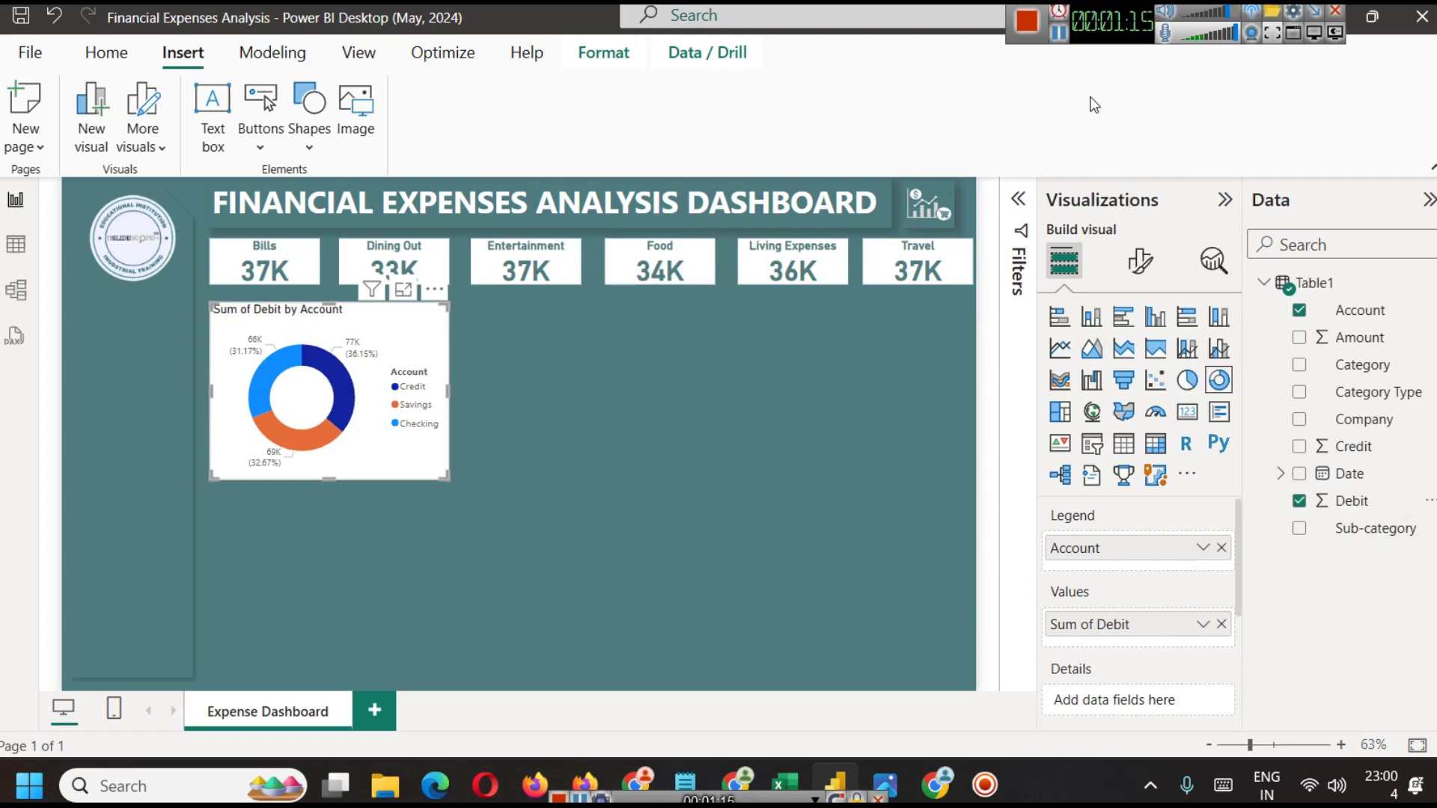
click(1140, 261)
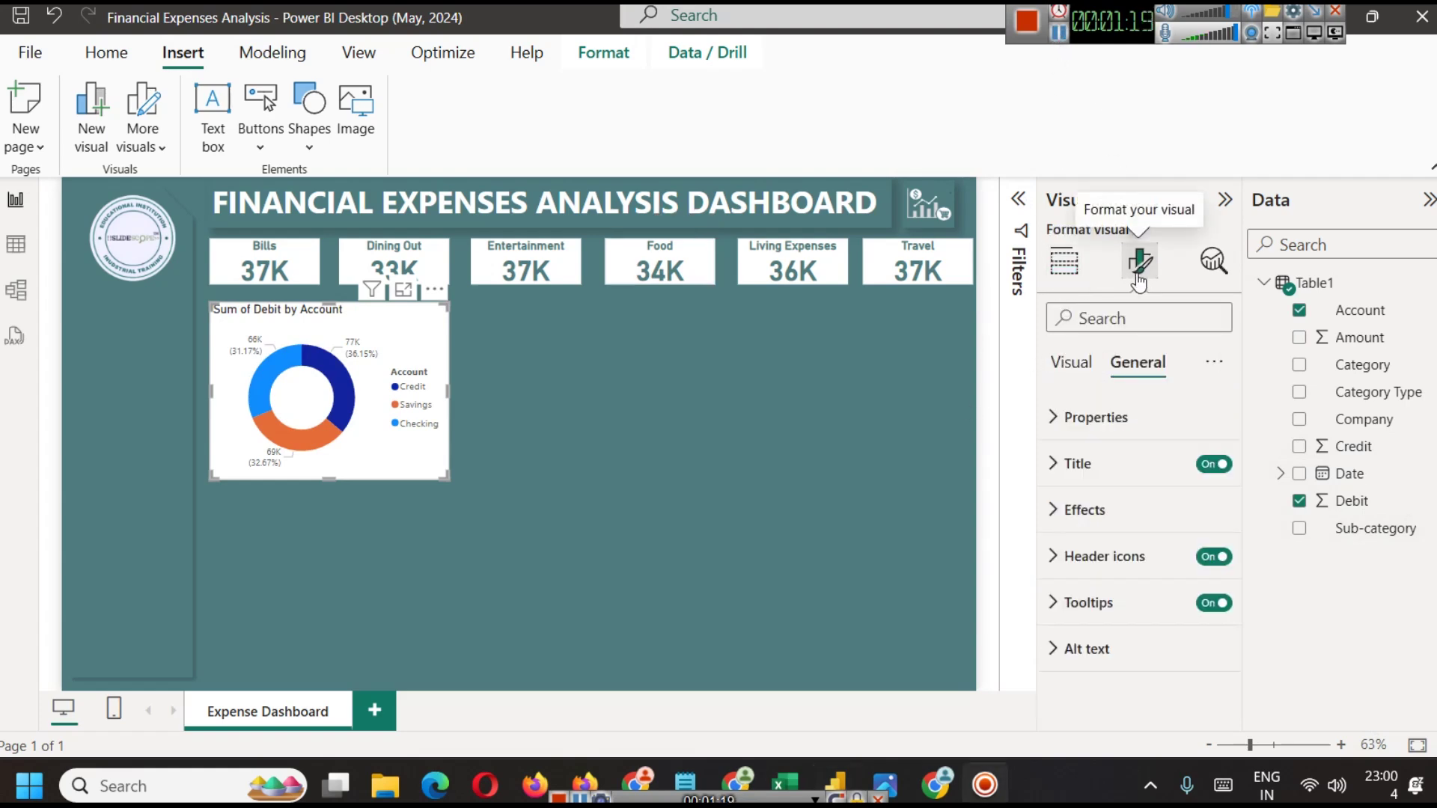
click(1078, 464)
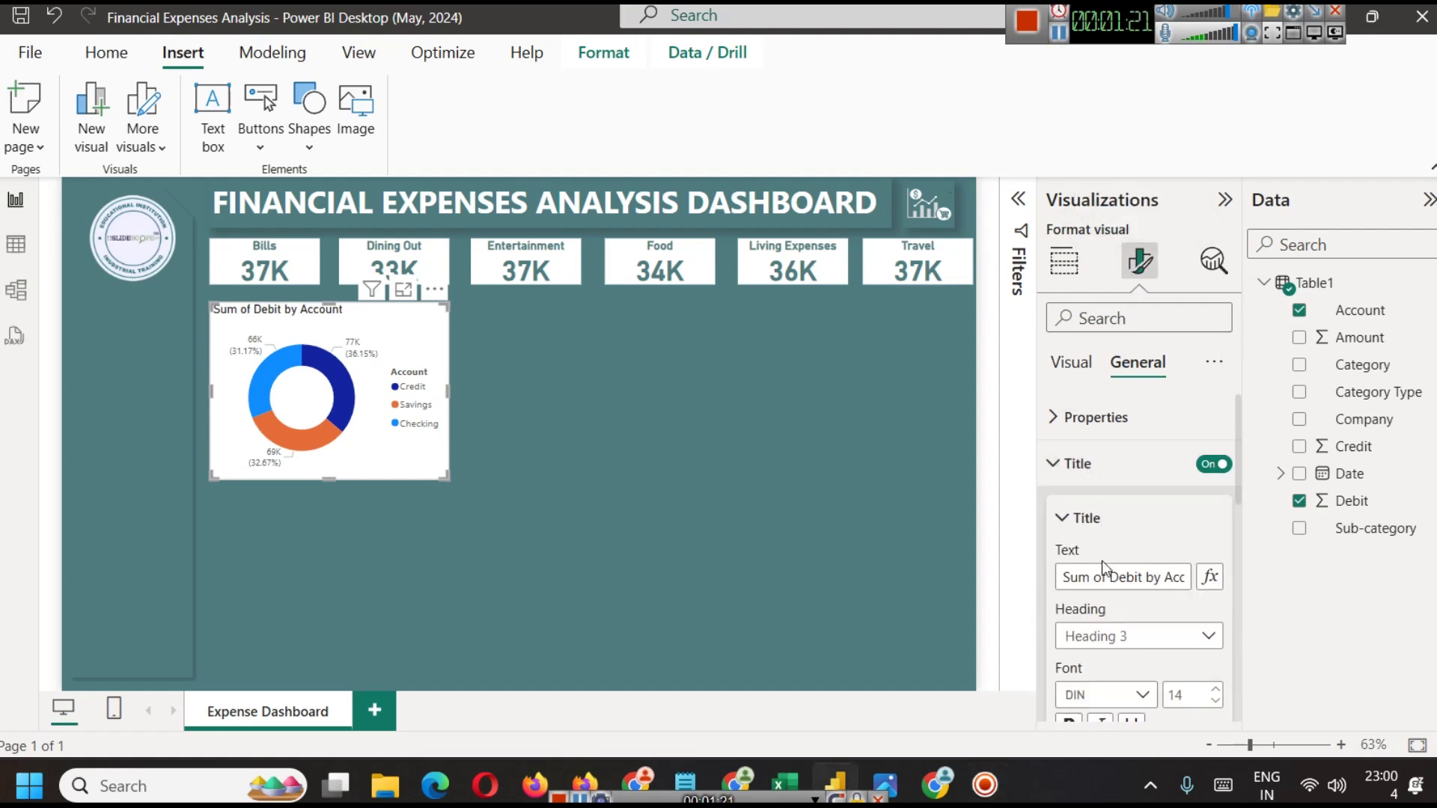
drag(1109, 576, 1059, 584)
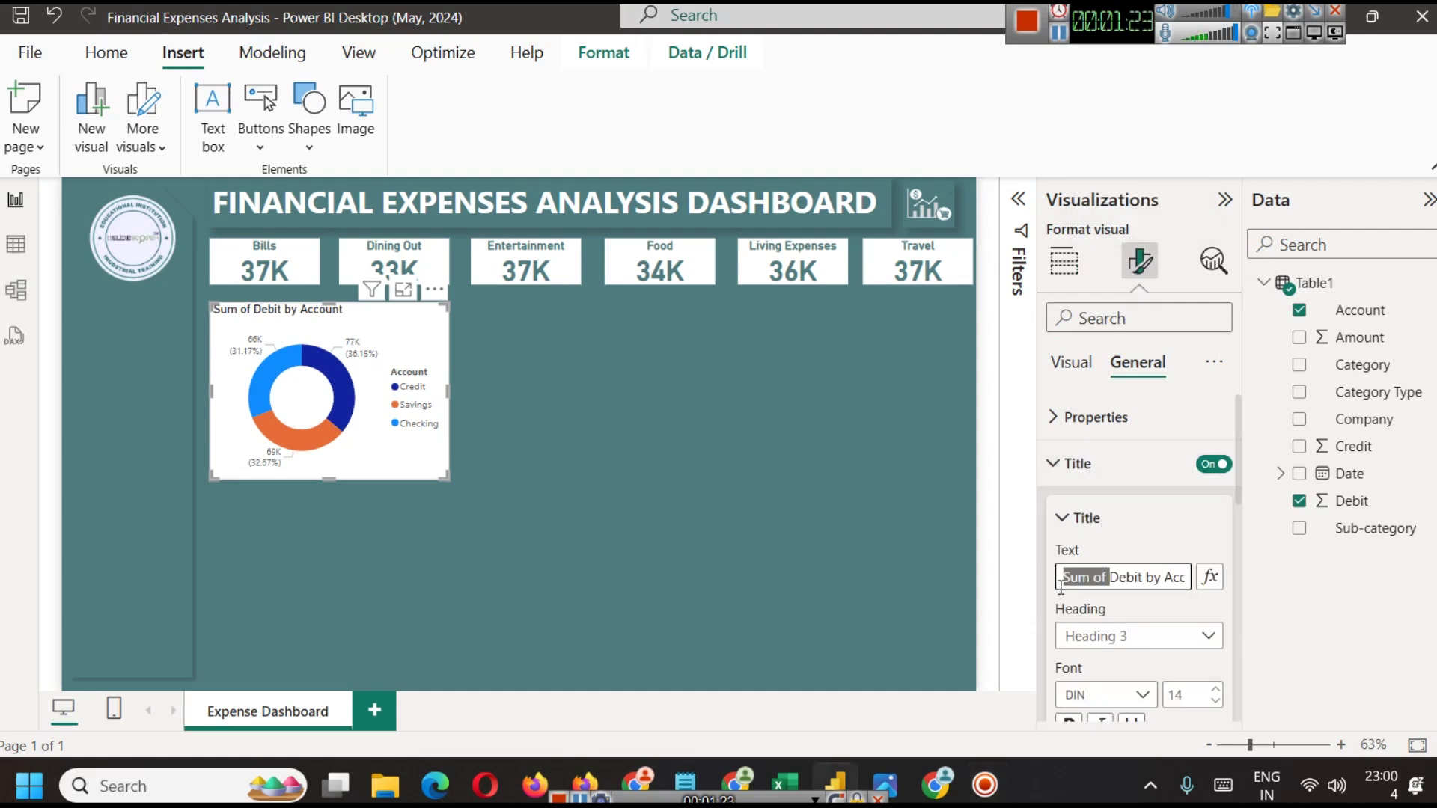
key(BackSpace)
click(1184, 577)
text(Type)
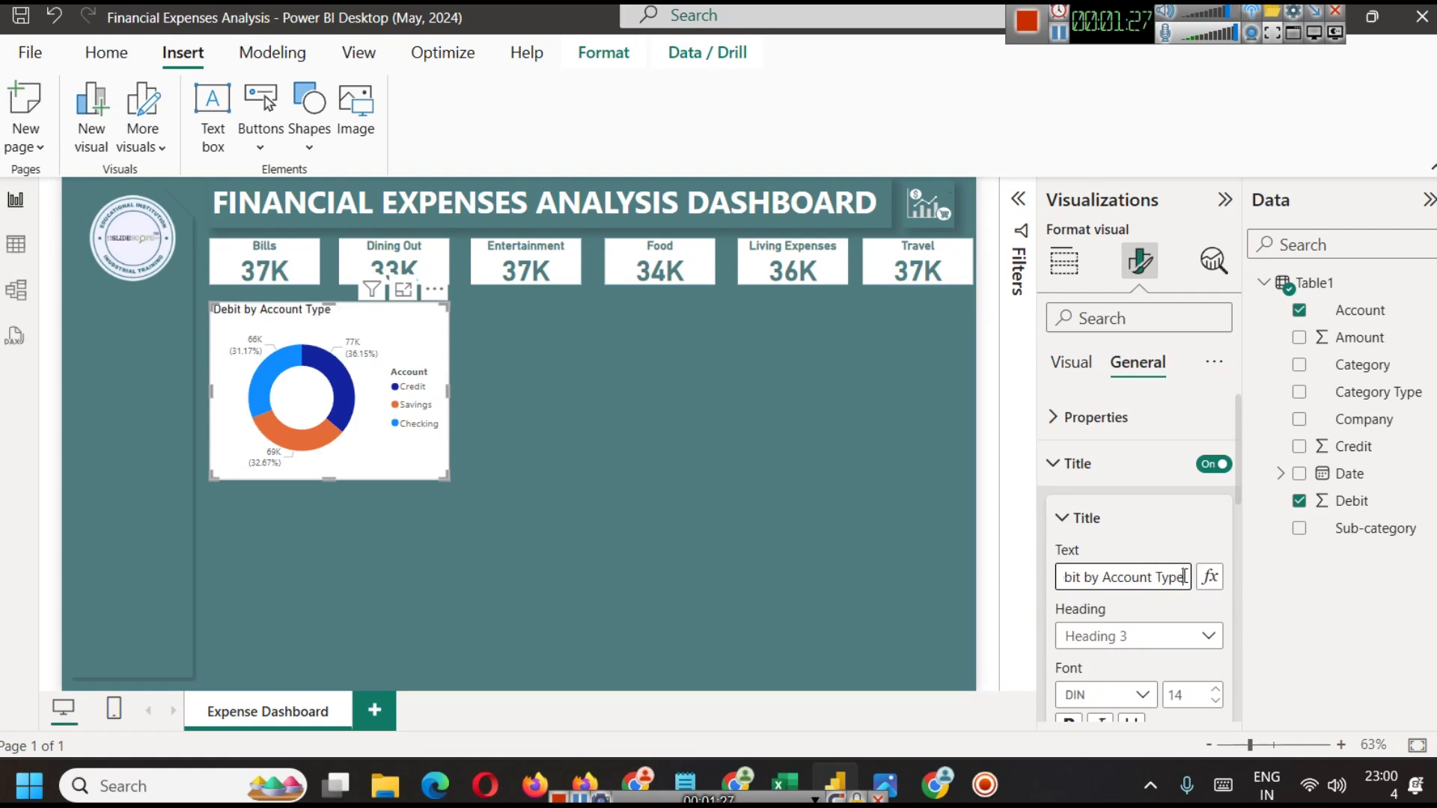
Format the donut chart's title in teal, bold, centered and at font size 15
scroll(1179, 588, down, 3)
click(1089, 570)
click(1098, 472)
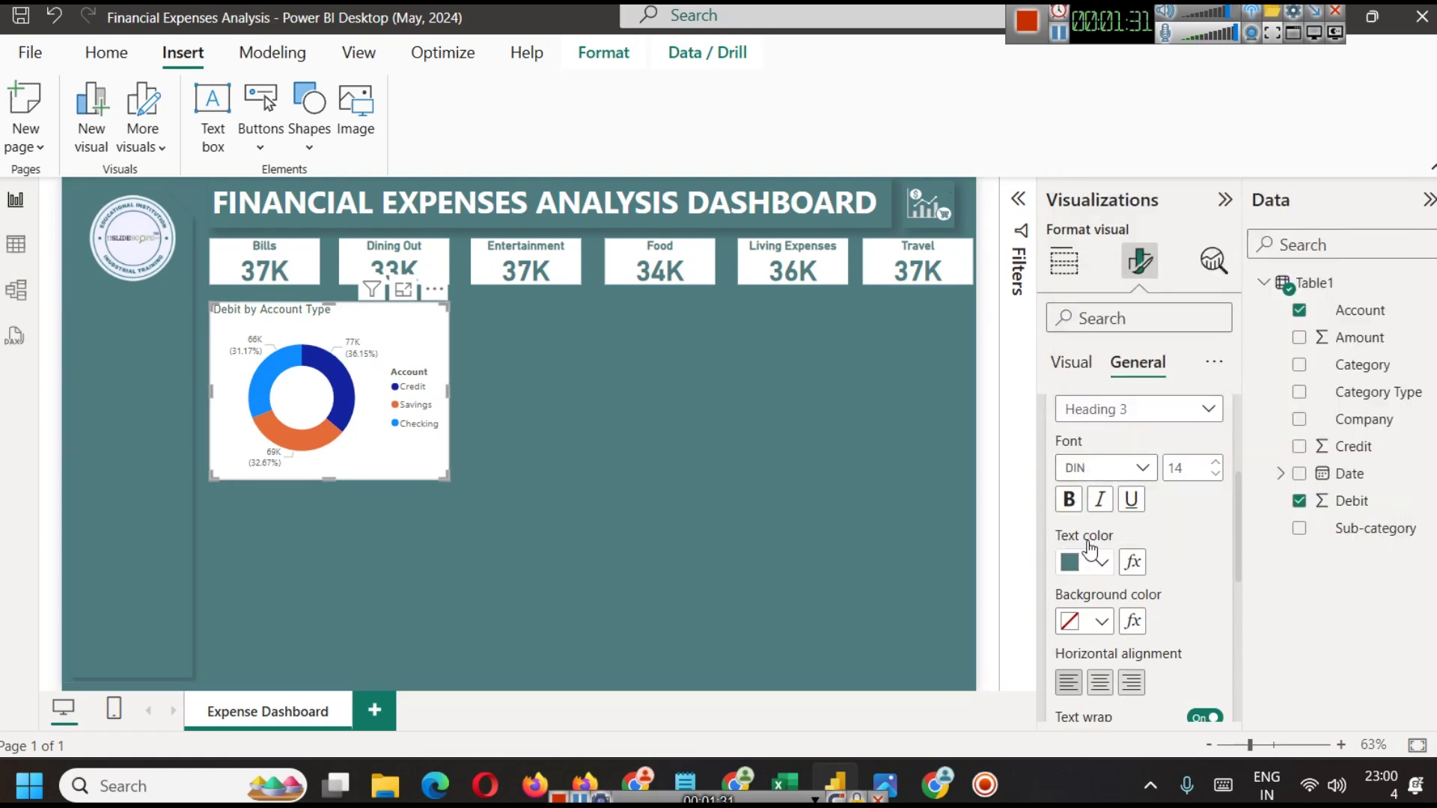
click(1068, 499)
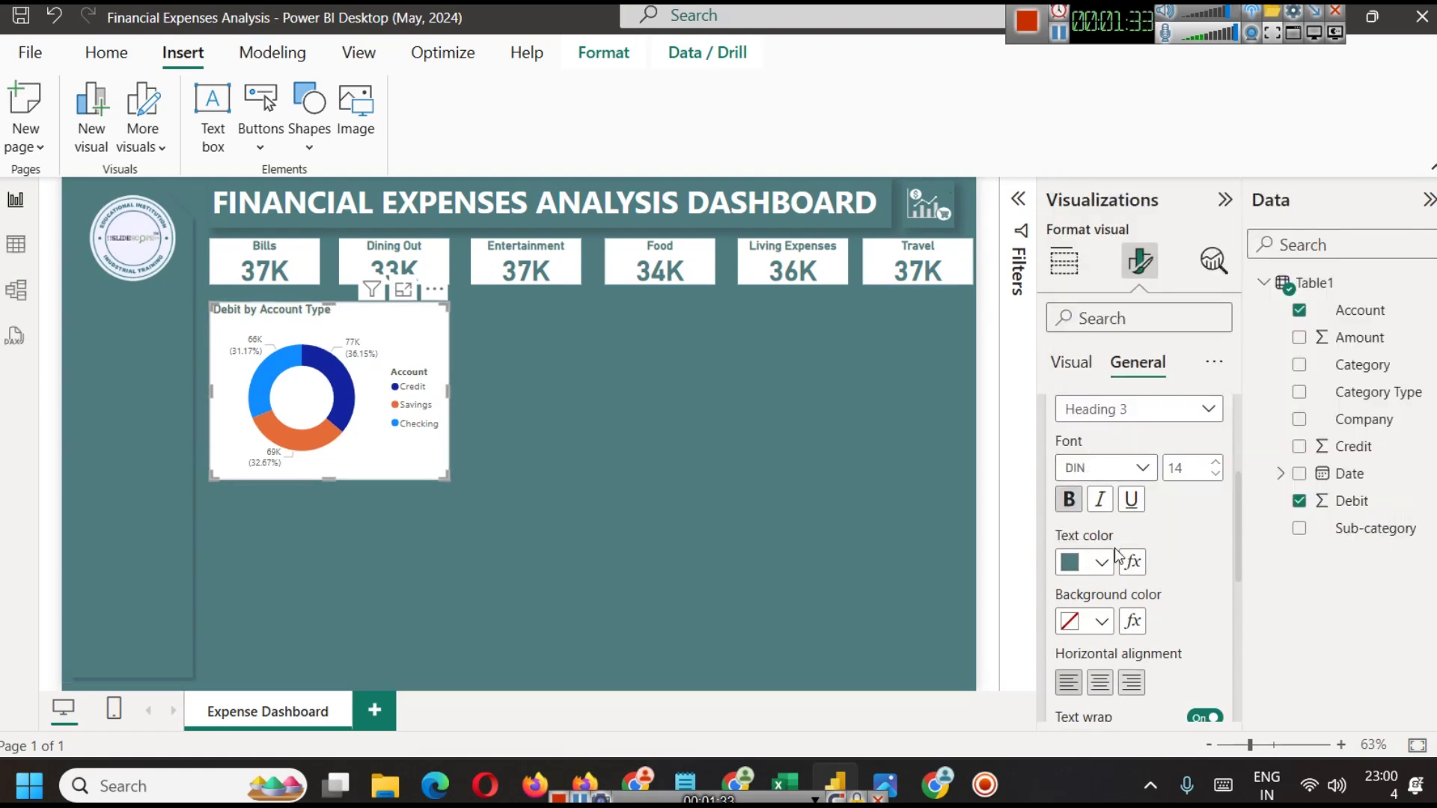
click(1100, 683)
click(1216, 461)
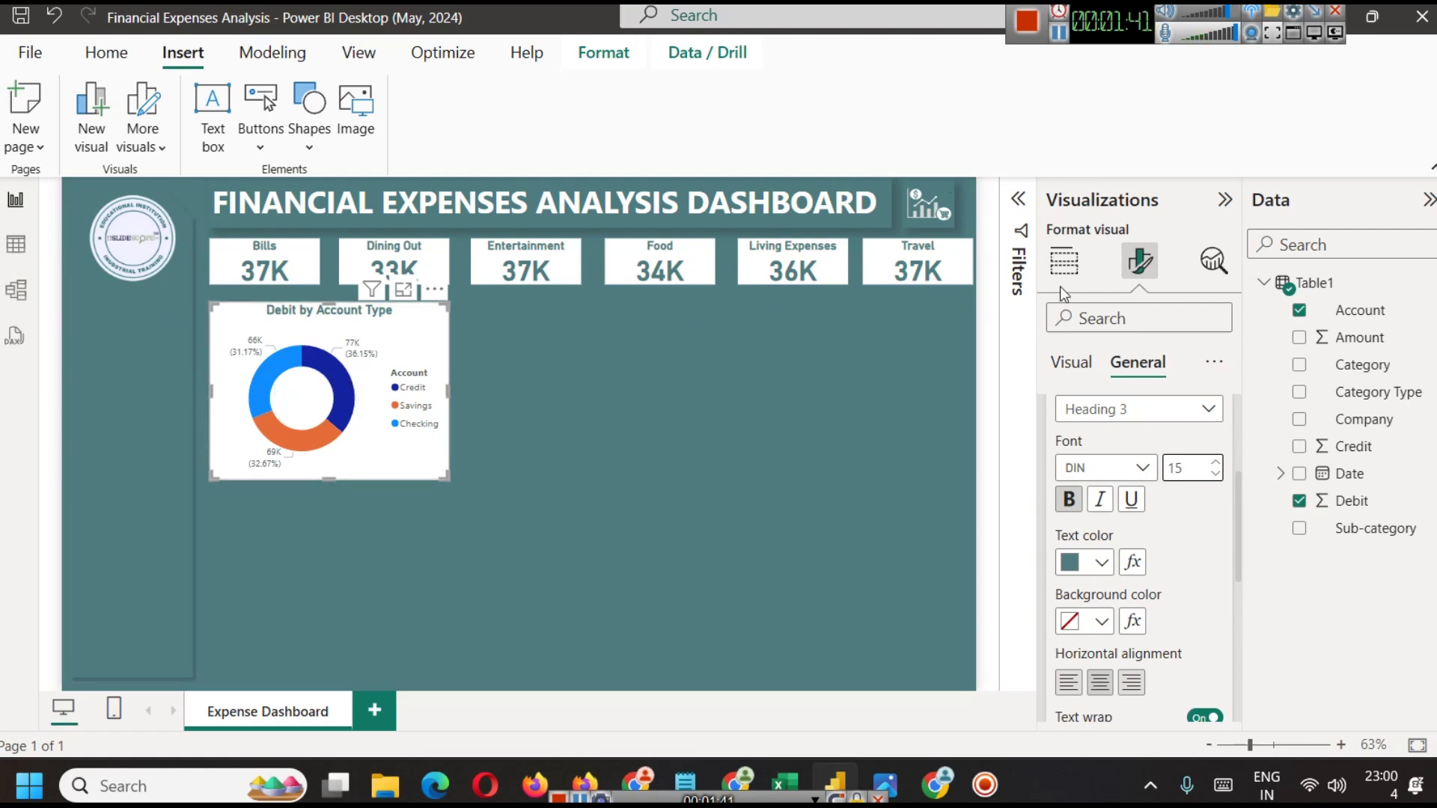
Set the donut chart's Credit slice color to the recently used teal, #4F7C80
click(1064, 262)
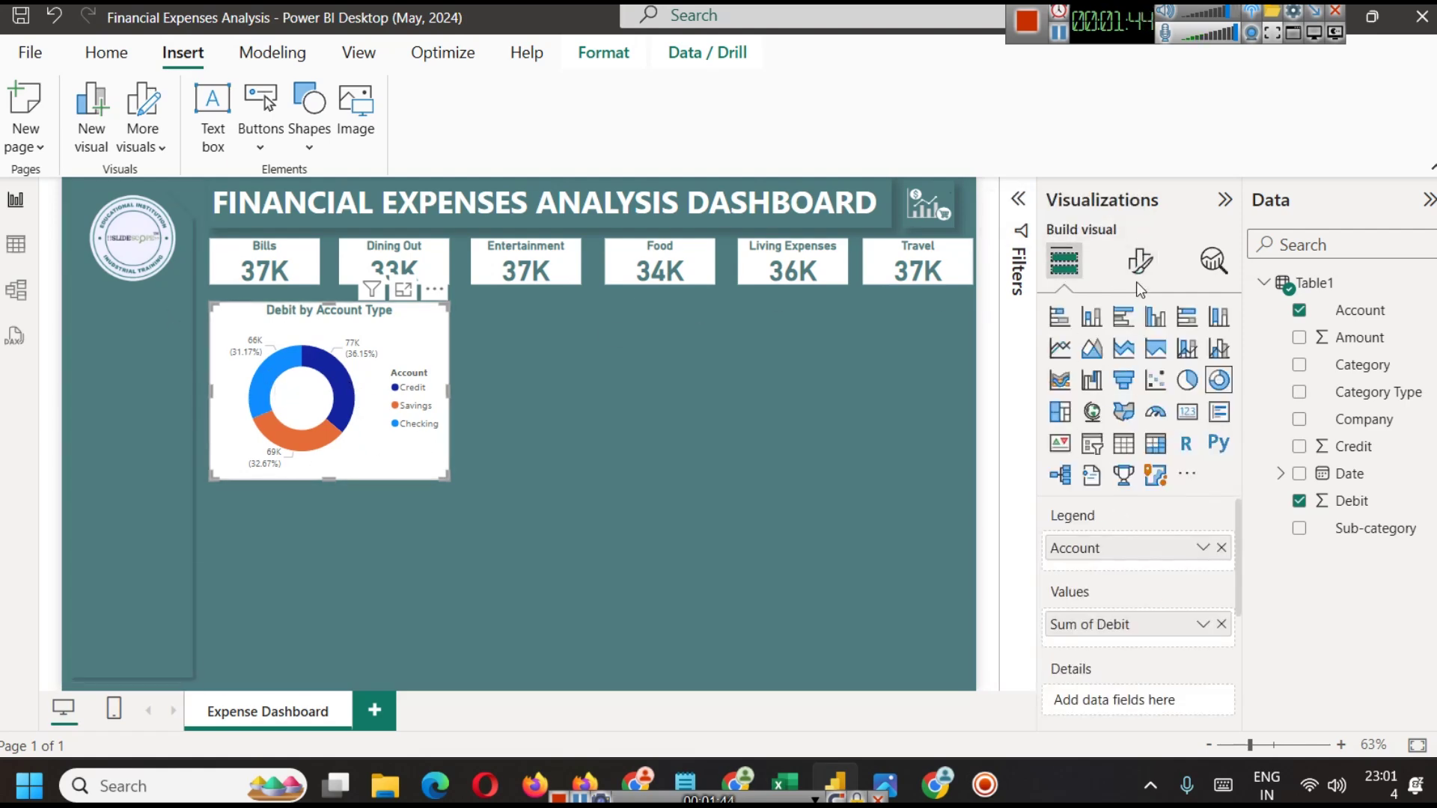
click(1140, 260)
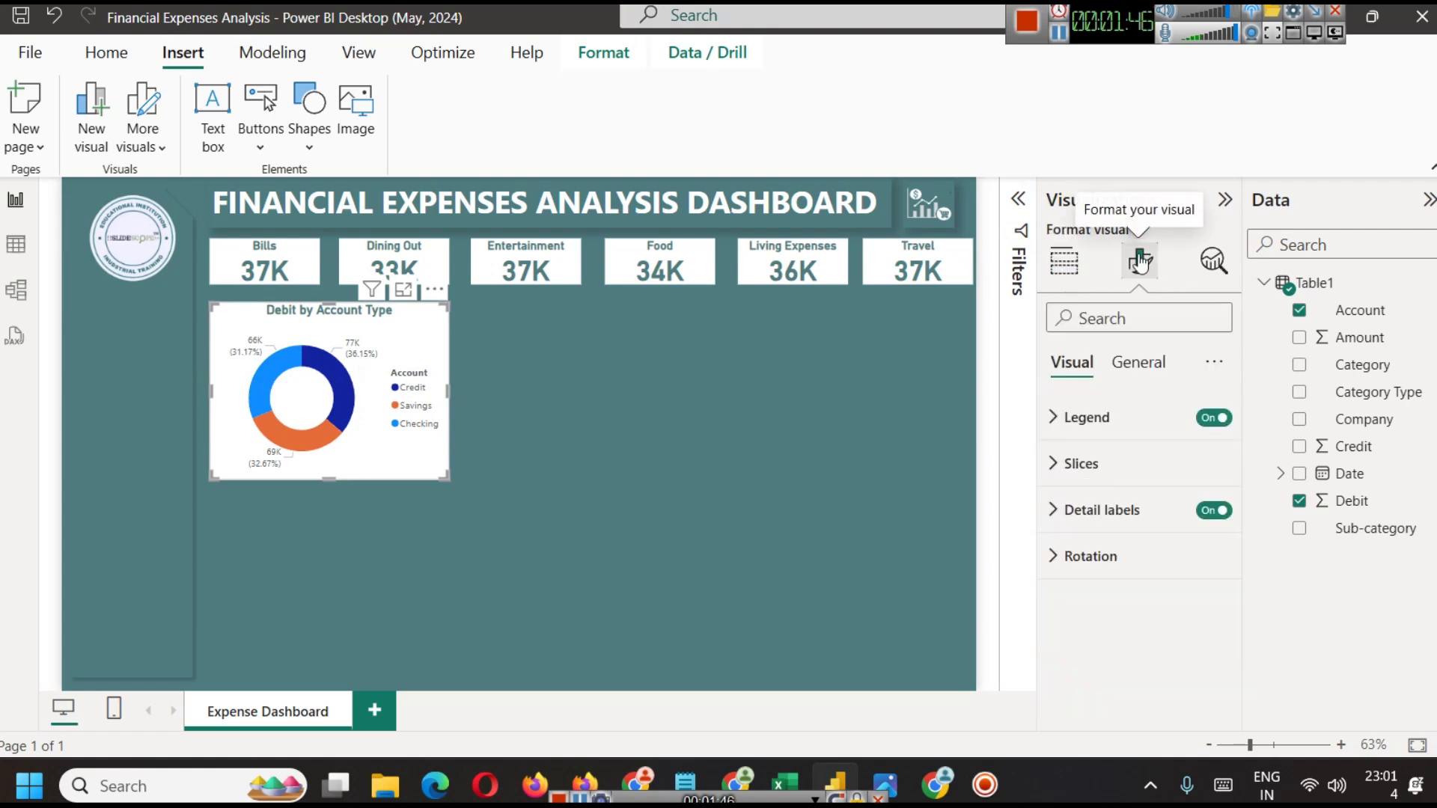
click(1138, 465)
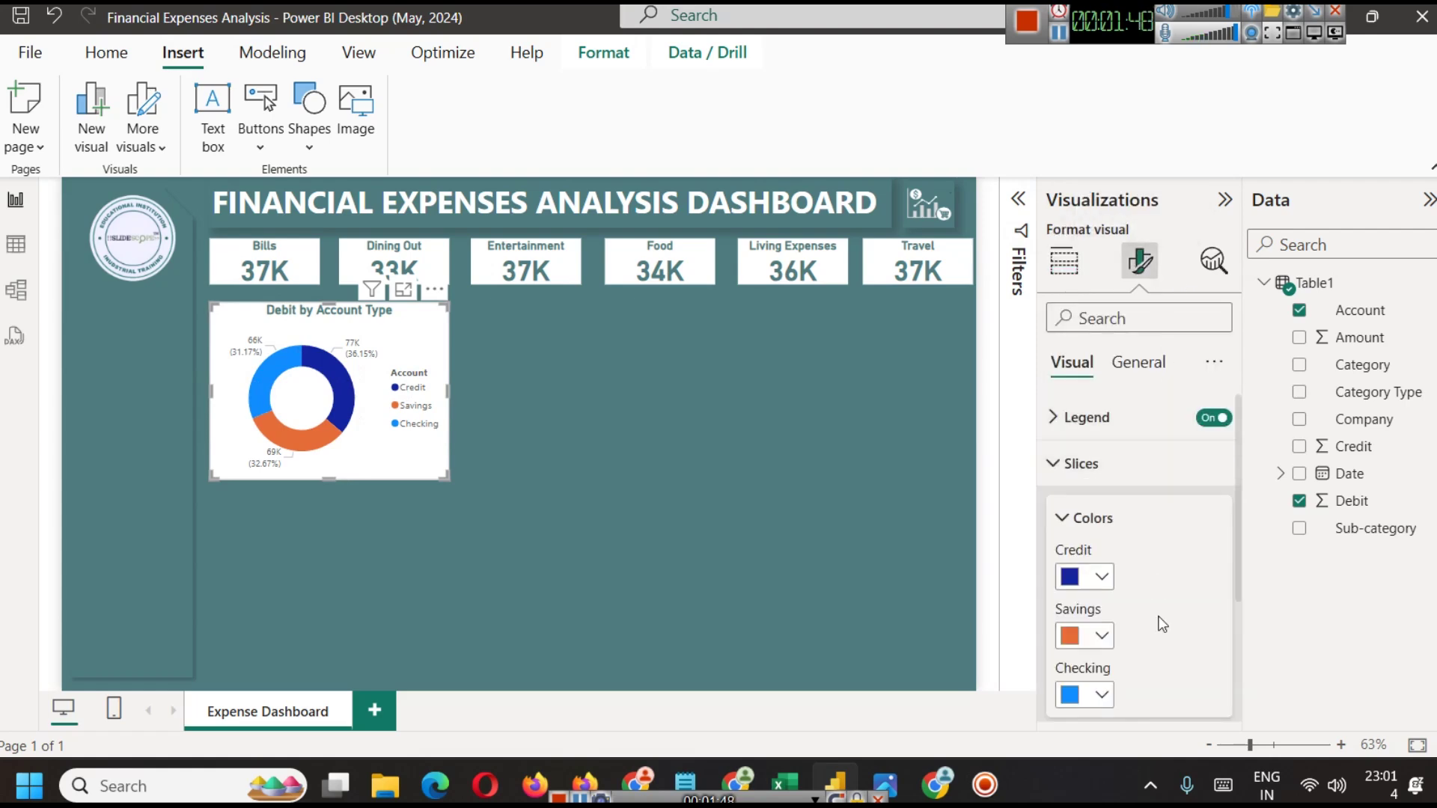
click(1100, 578)
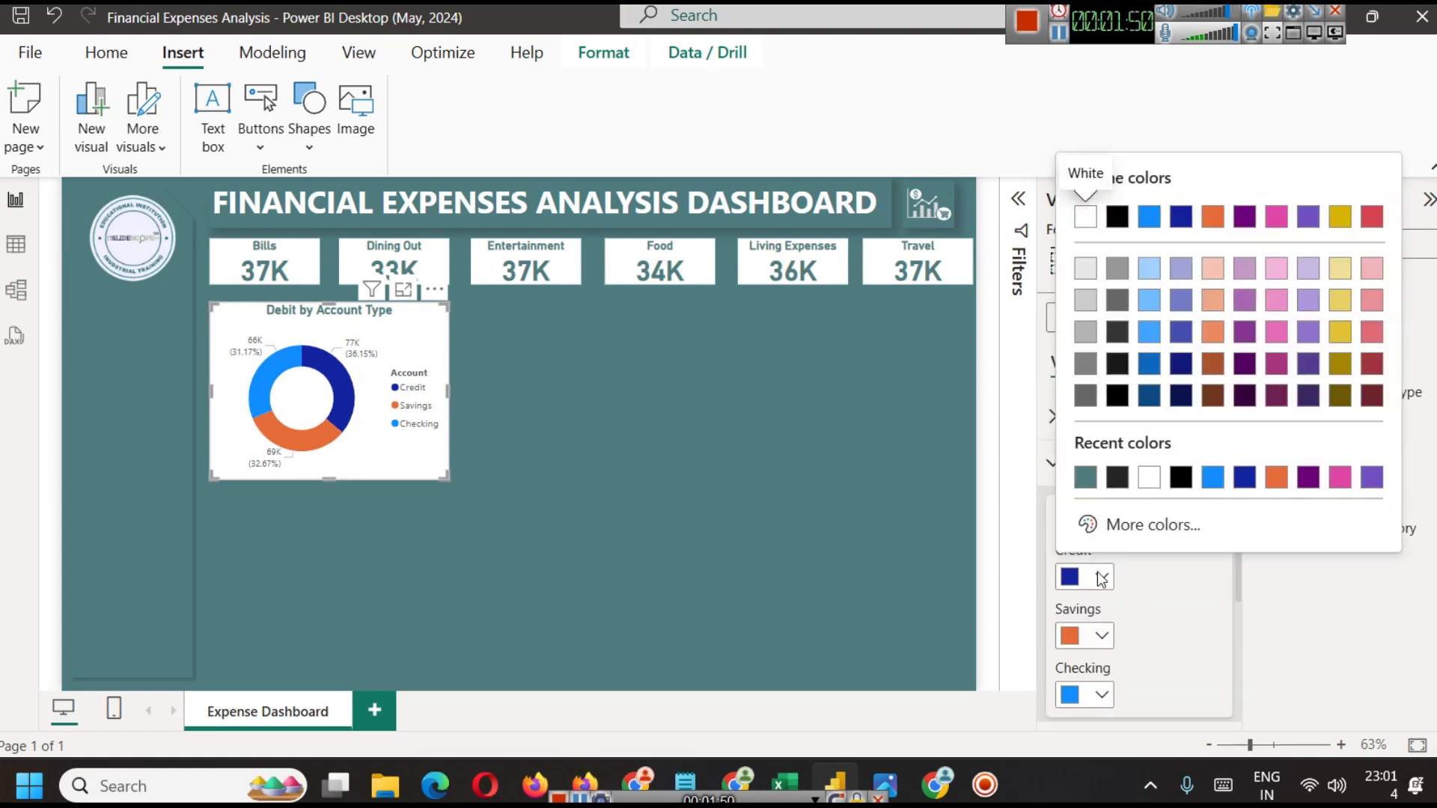
click(1083, 478)
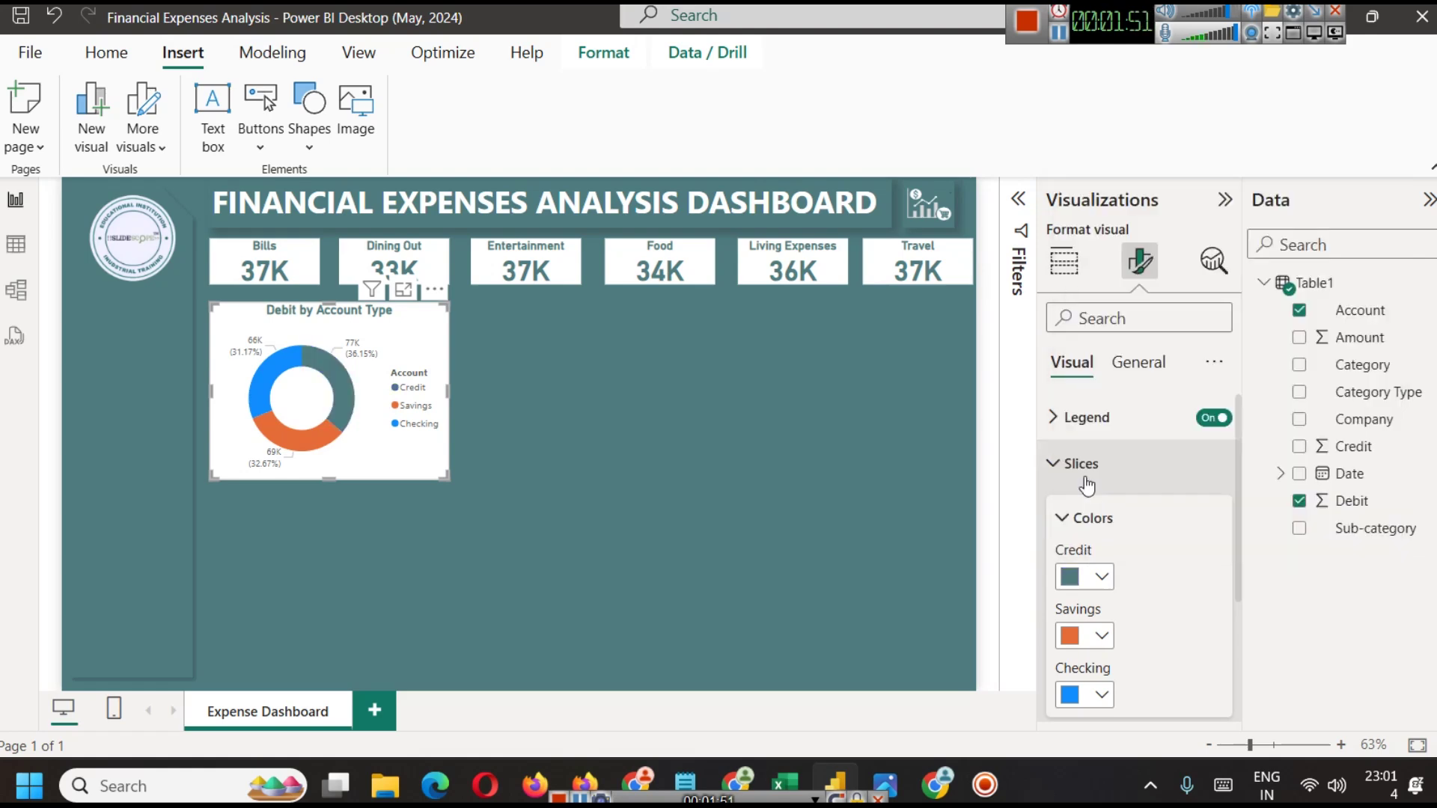
click(1099, 636)
click(1172, 596)
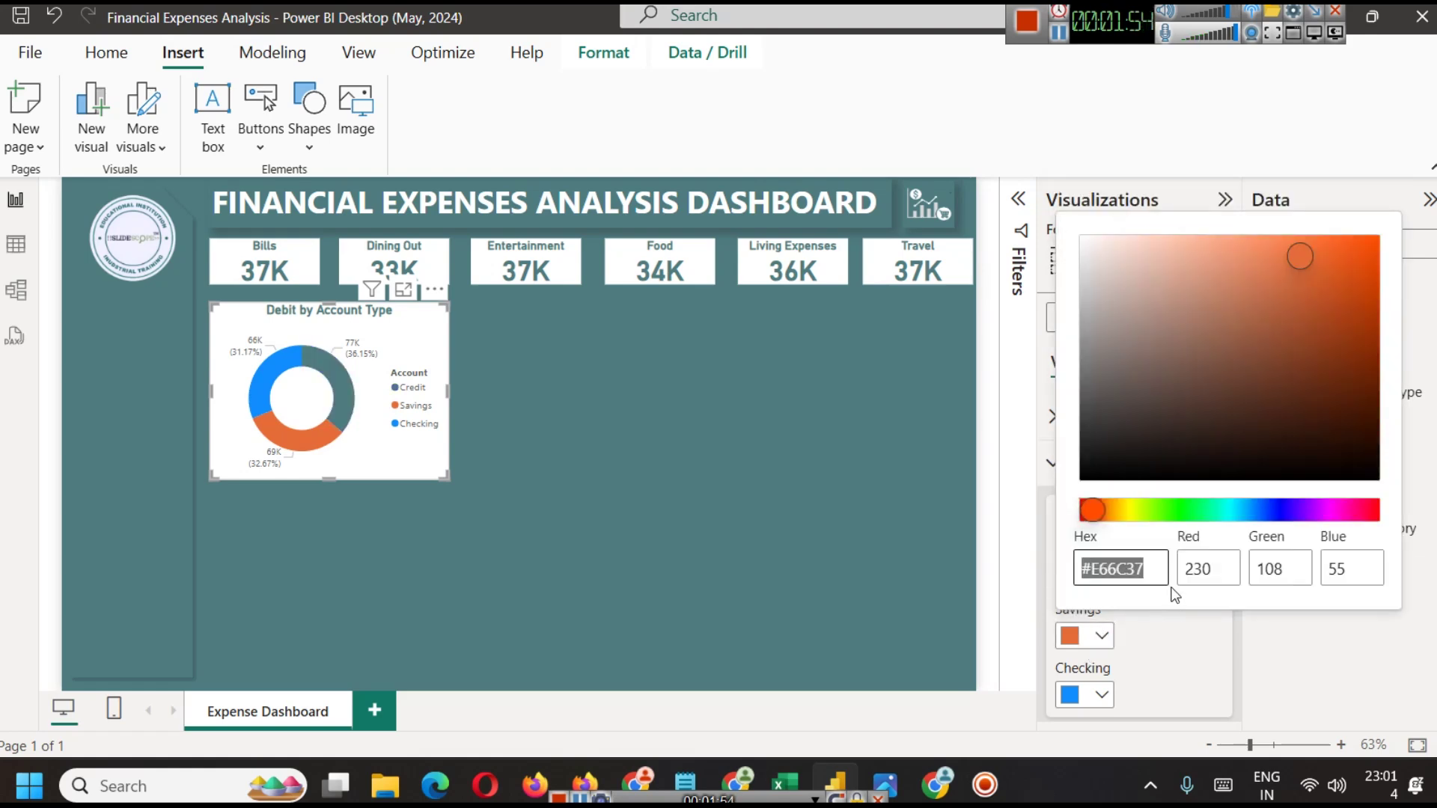
click(1136, 613)
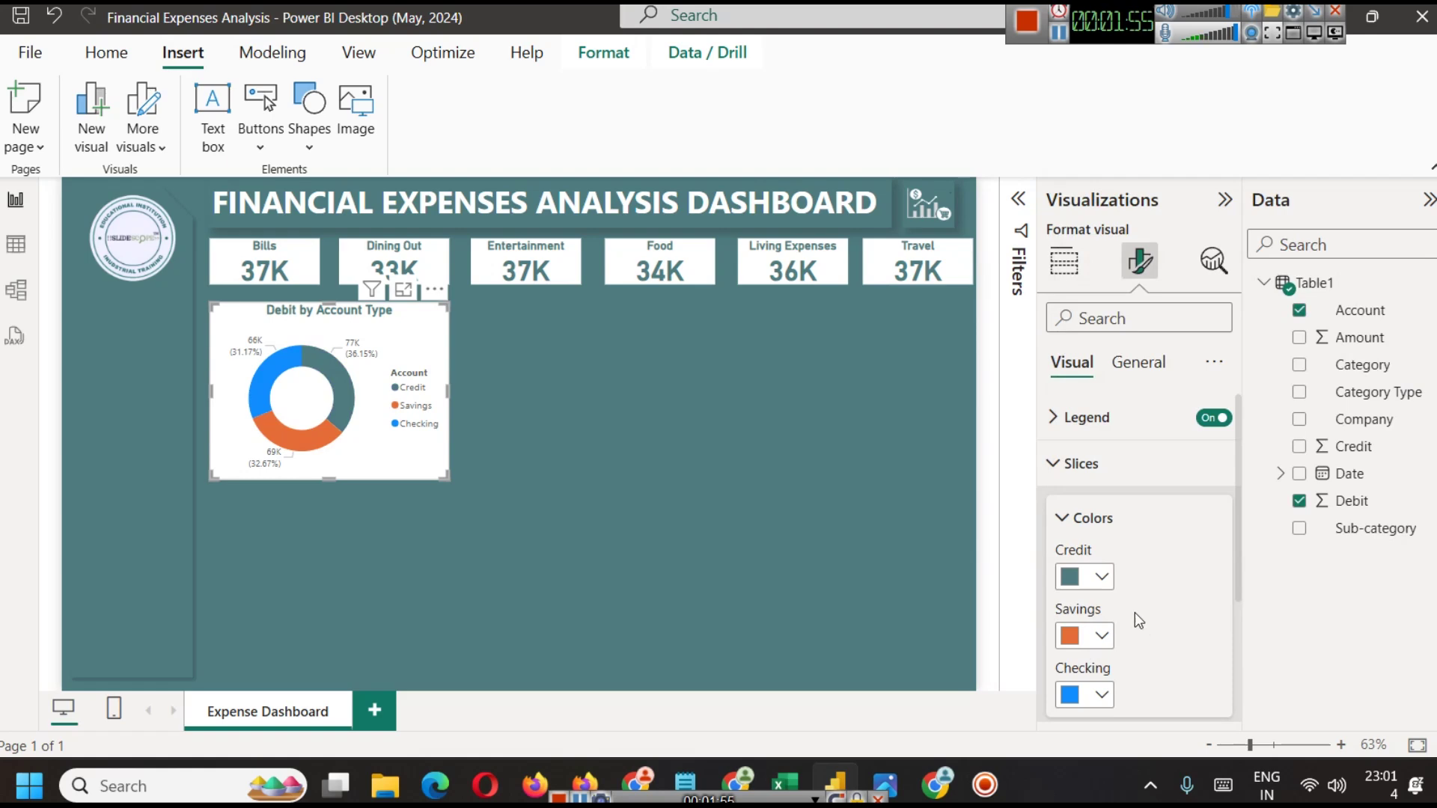
Copy the hex code #4F7C80 from the Credit slice's custom color
click(1106, 587)
click(1118, 479)
click(1102, 573)
click(1145, 521)
key(ctrl+c)
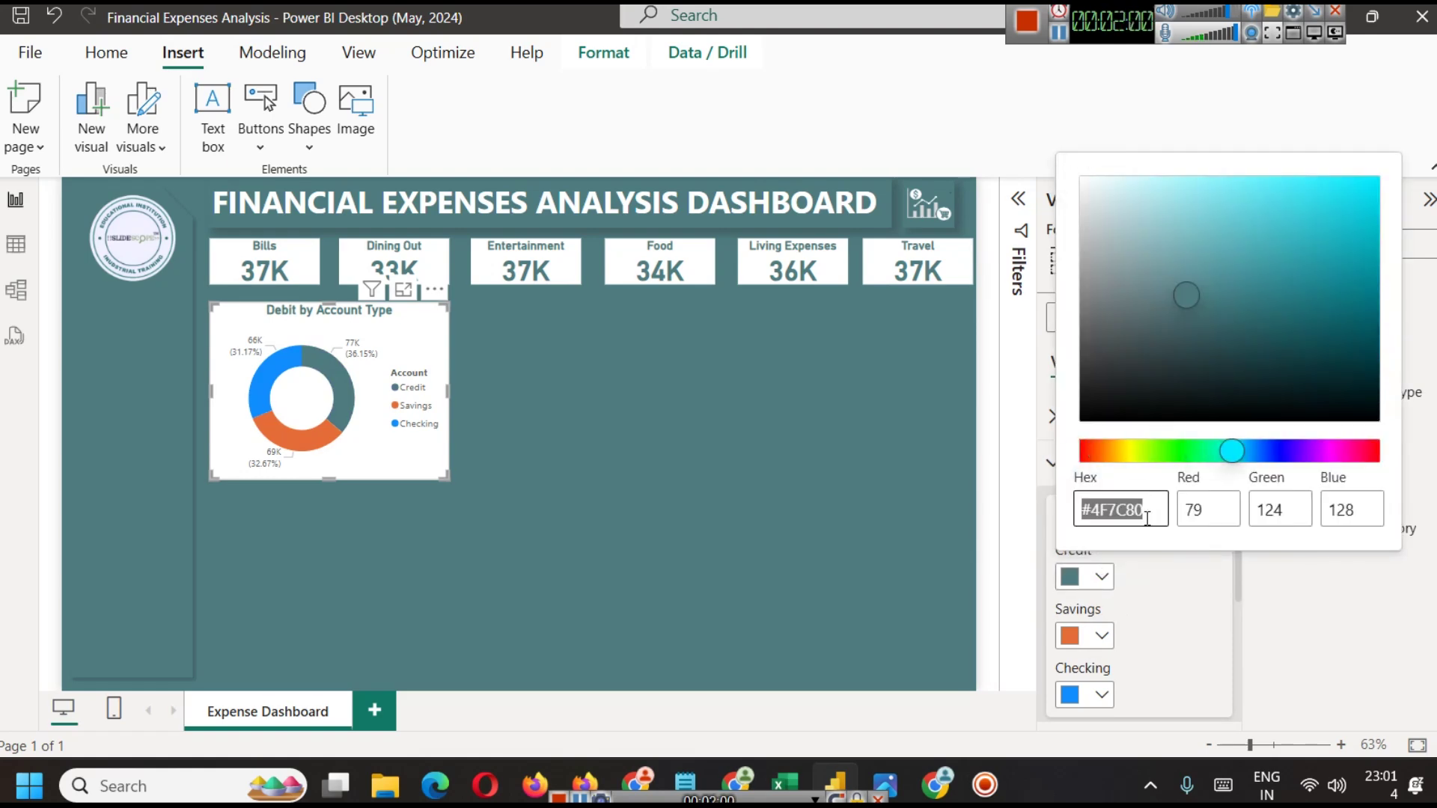
Apply the copied teal to the Savings slice and lighten it to #63B9C0
click(1097, 641)
click(1098, 641)
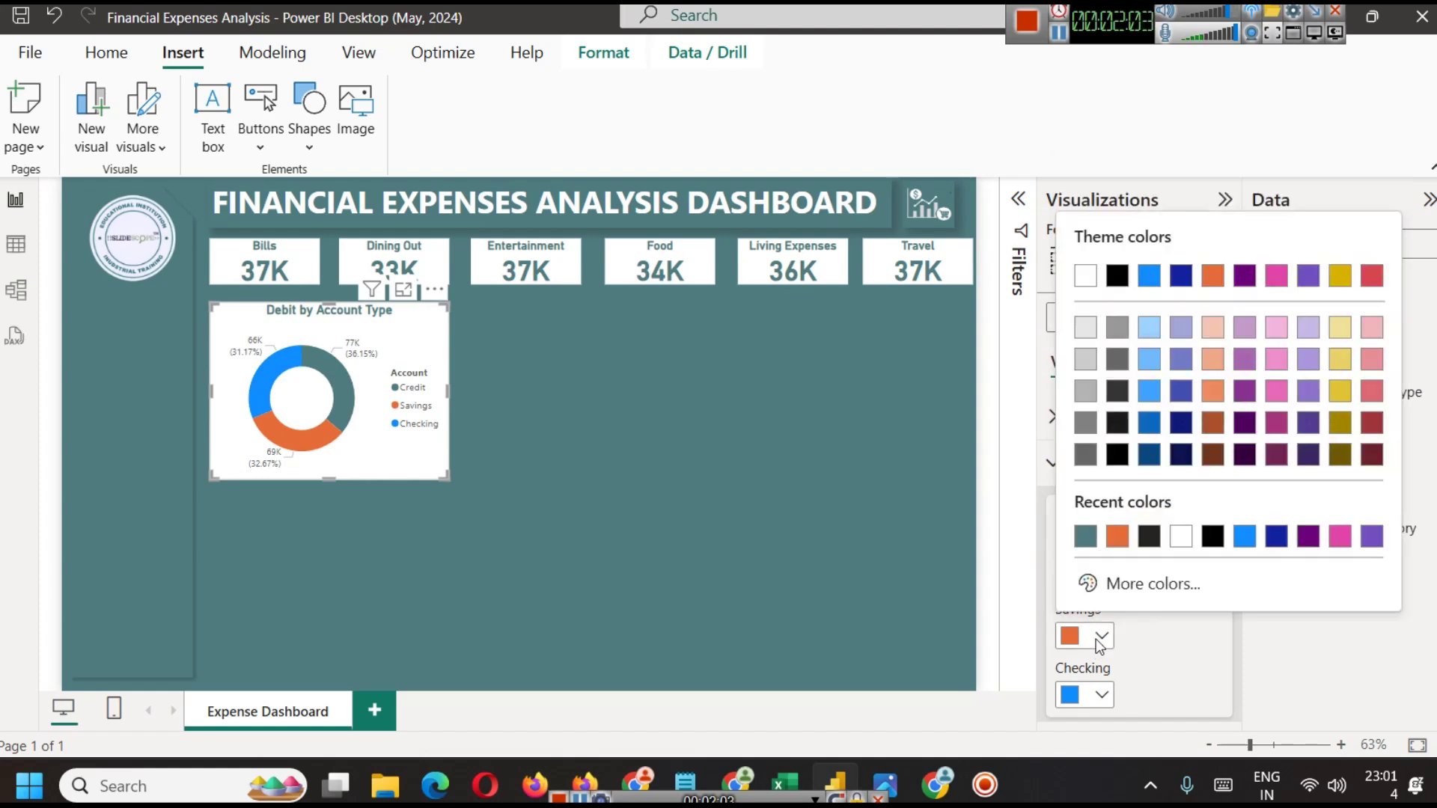
click(1134, 589)
key(ctrl+v)
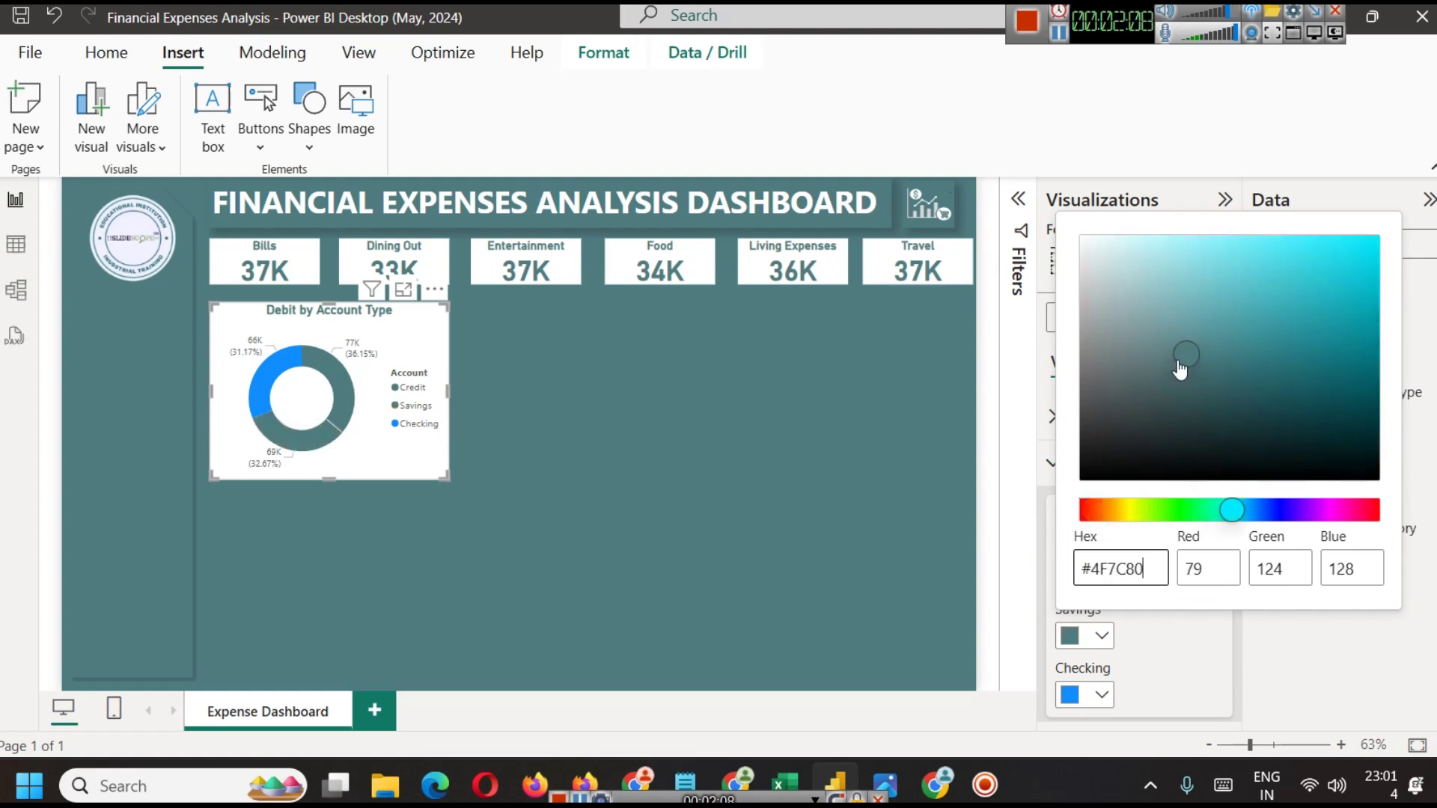
mouse_move(1183, 370)
mouse_down()
mouse_move(1175, 417)
mouse_move(1230, 334)
mouse_move(1226, 305)
mouse_up()
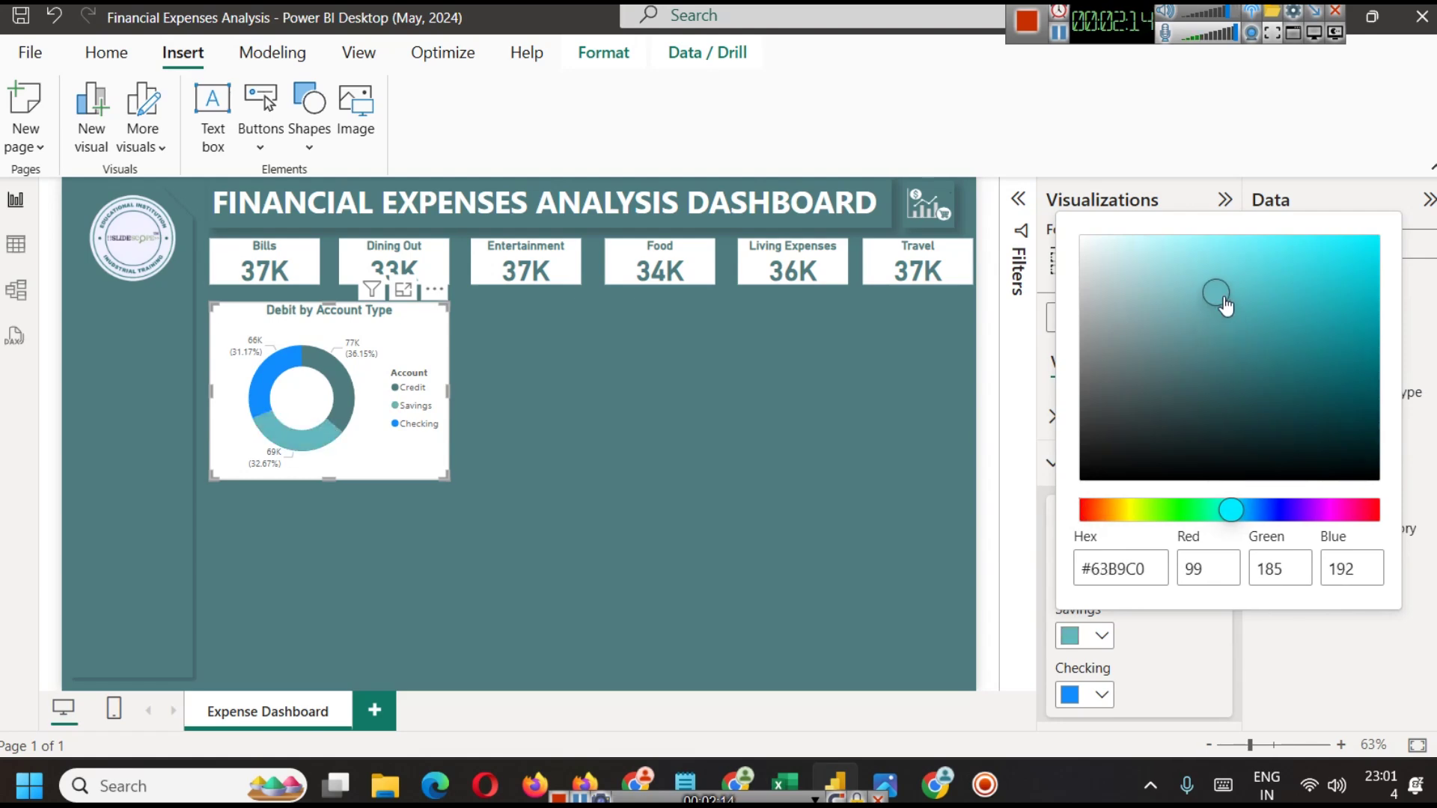
click(1197, 651)
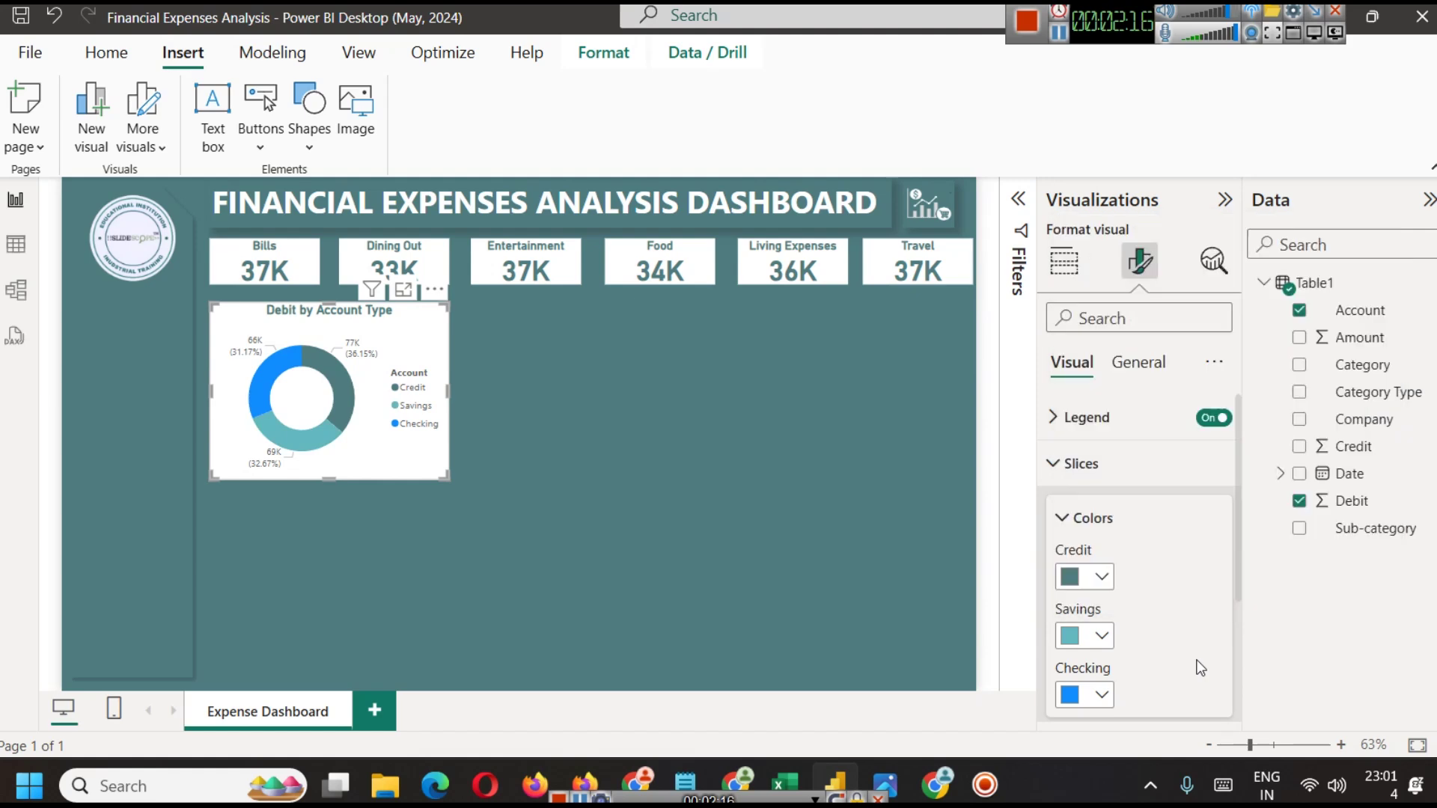
Apply the copied teal to the Checking slice, lighten it to #A6CDD0, and deselect the chart
click(1099, 696)
click(1153, 642)
key(ctrl+v)
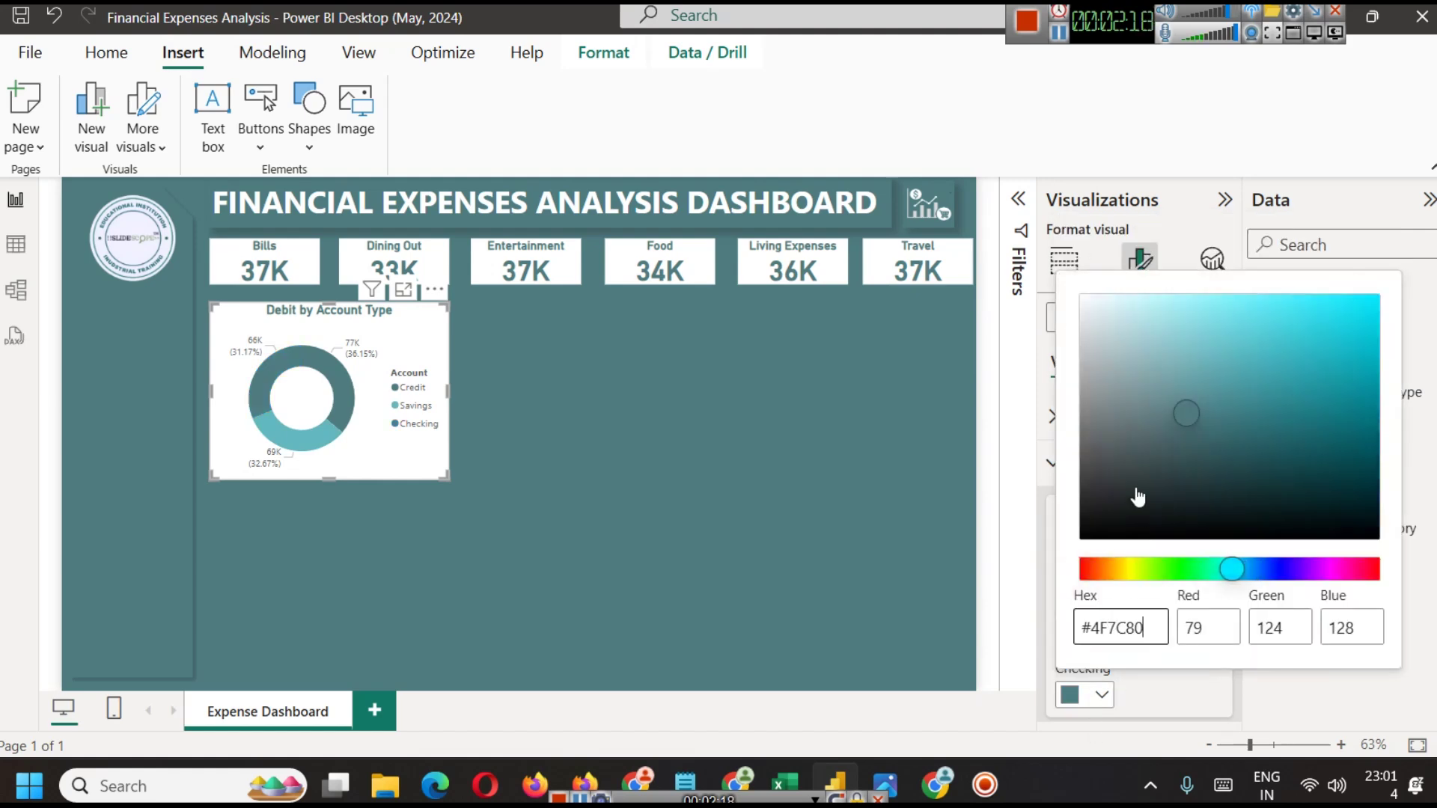
drag(1176, 422, 1141, 347)
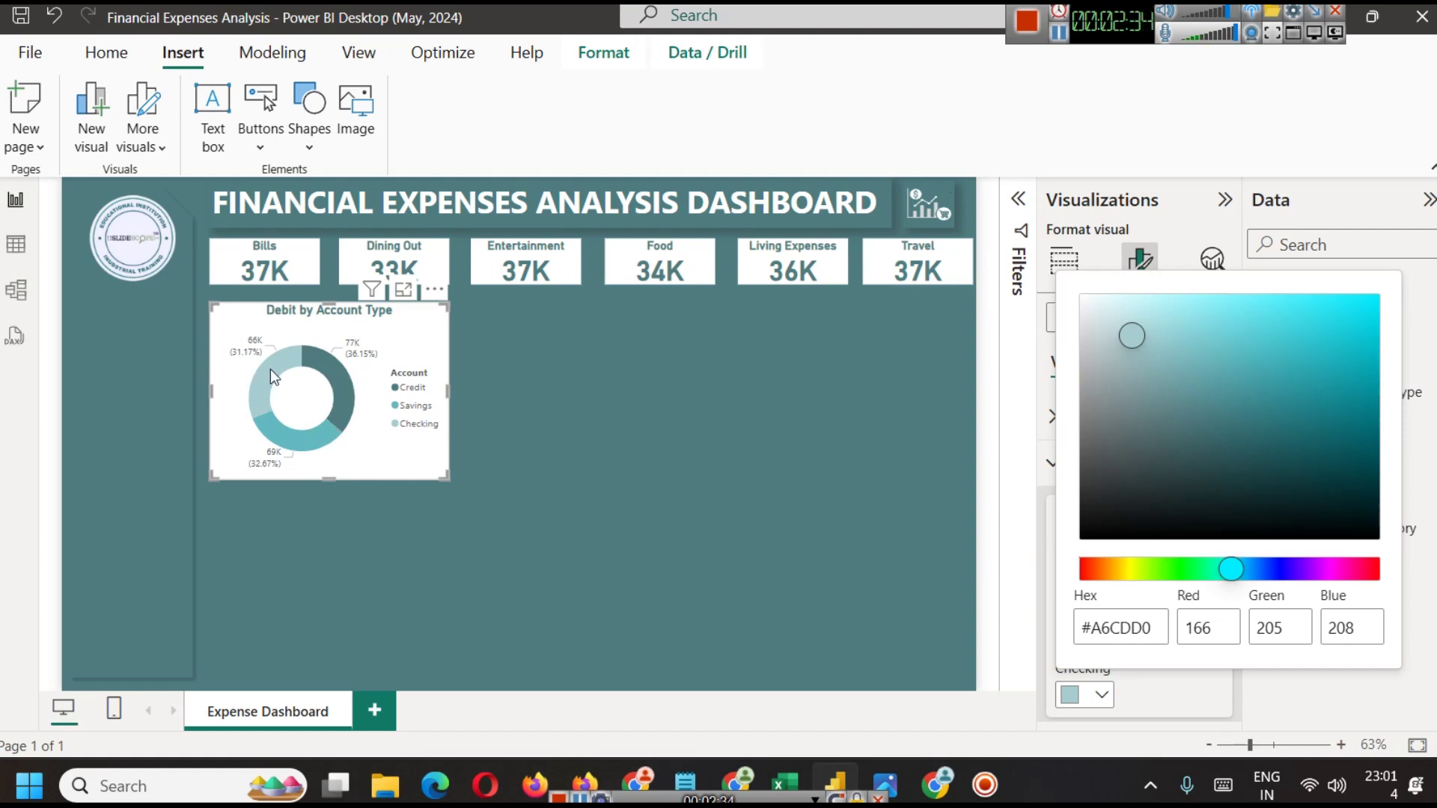
click(578, 331)
click(509, 353)
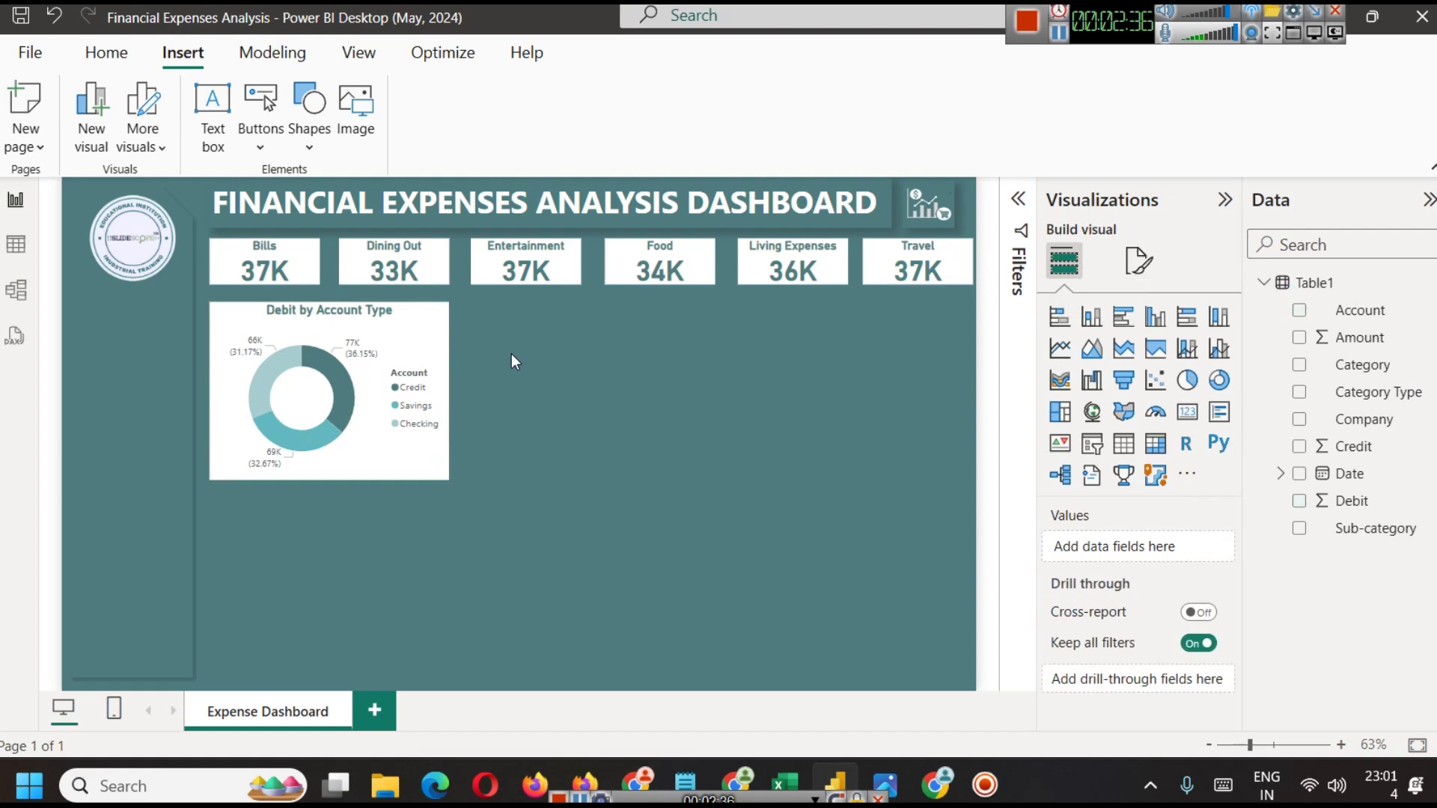
Examine the rows of Table1, including the debit, credit, category, and category type columns, and return to the report
click(422, 321)
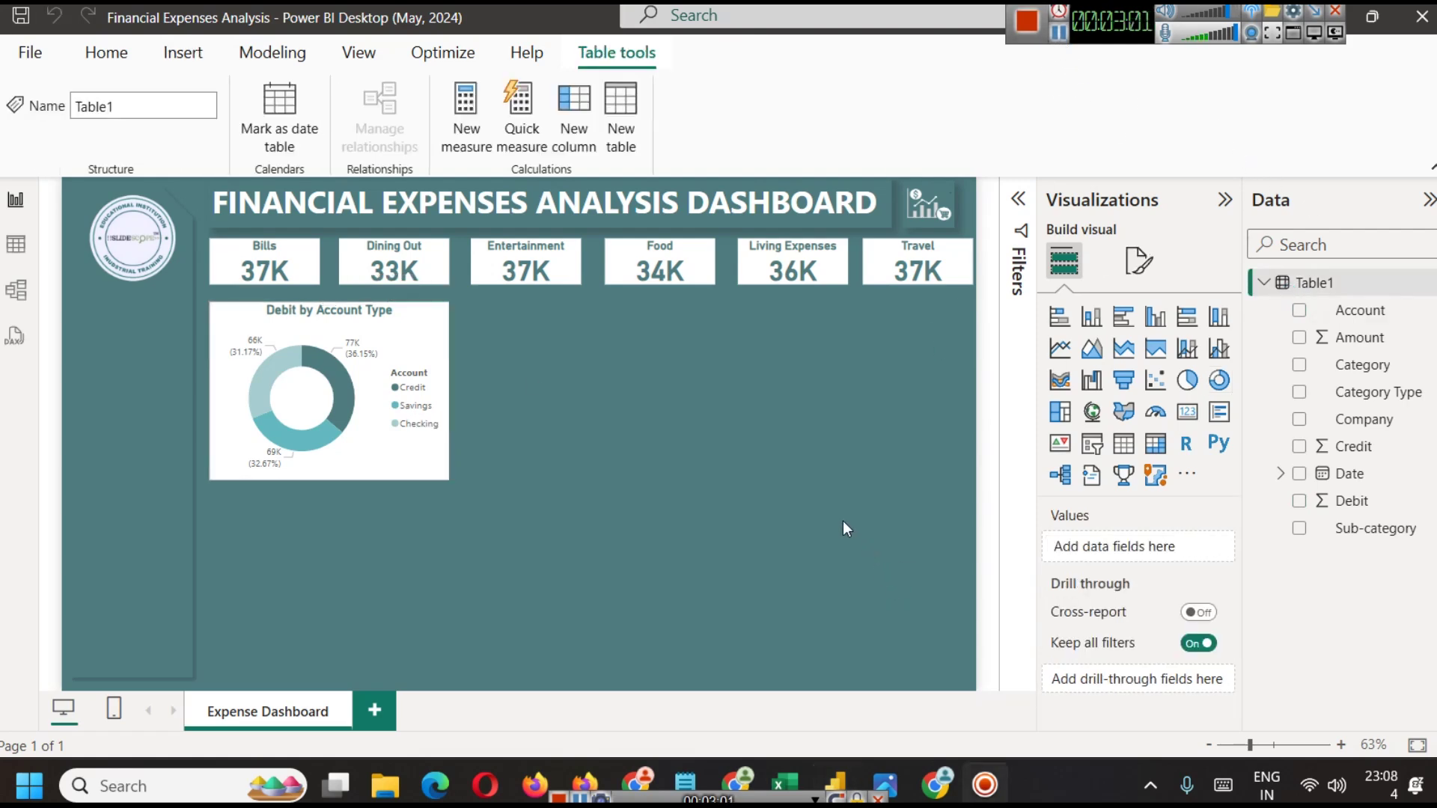
click(16, 244)
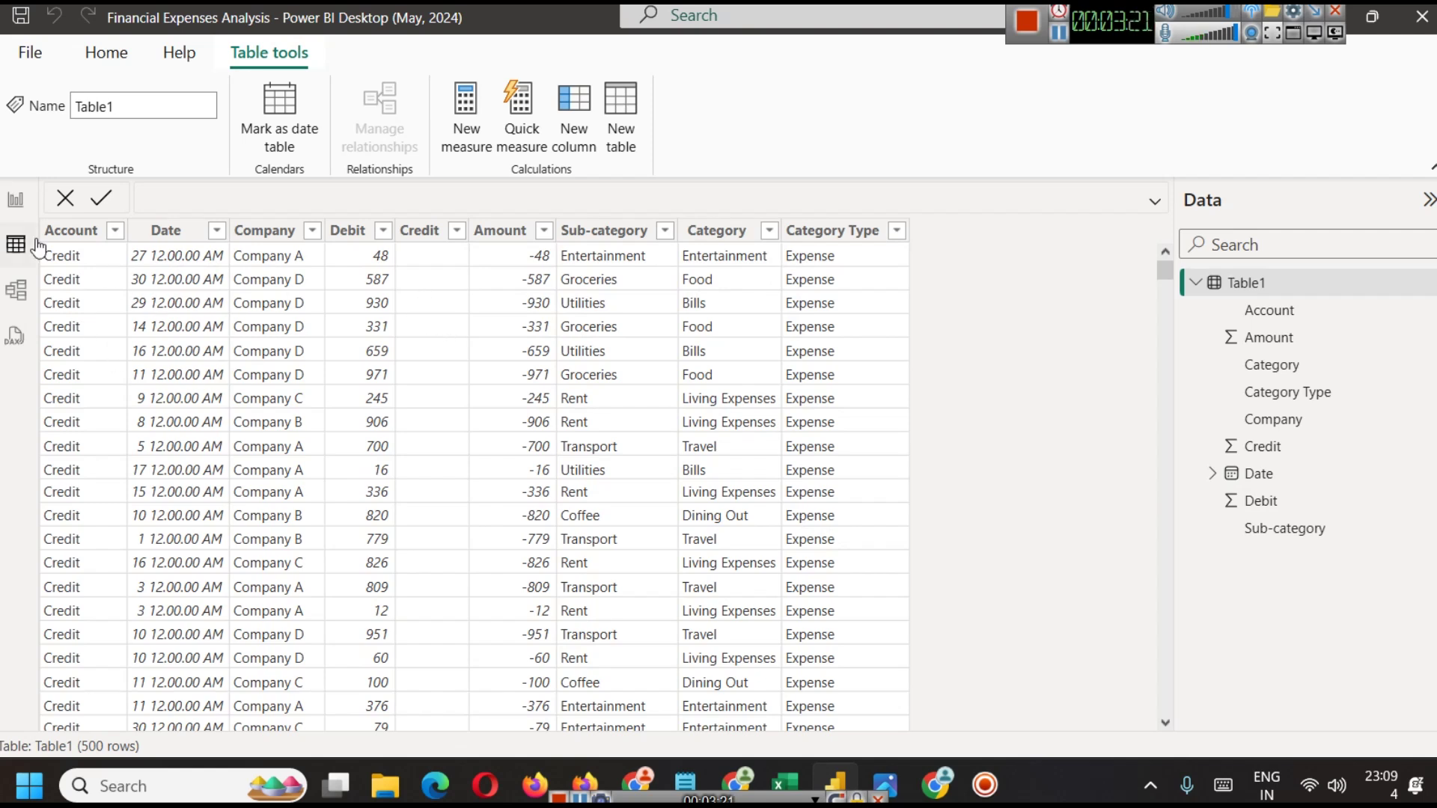
scroll(796, 495, down, 20)
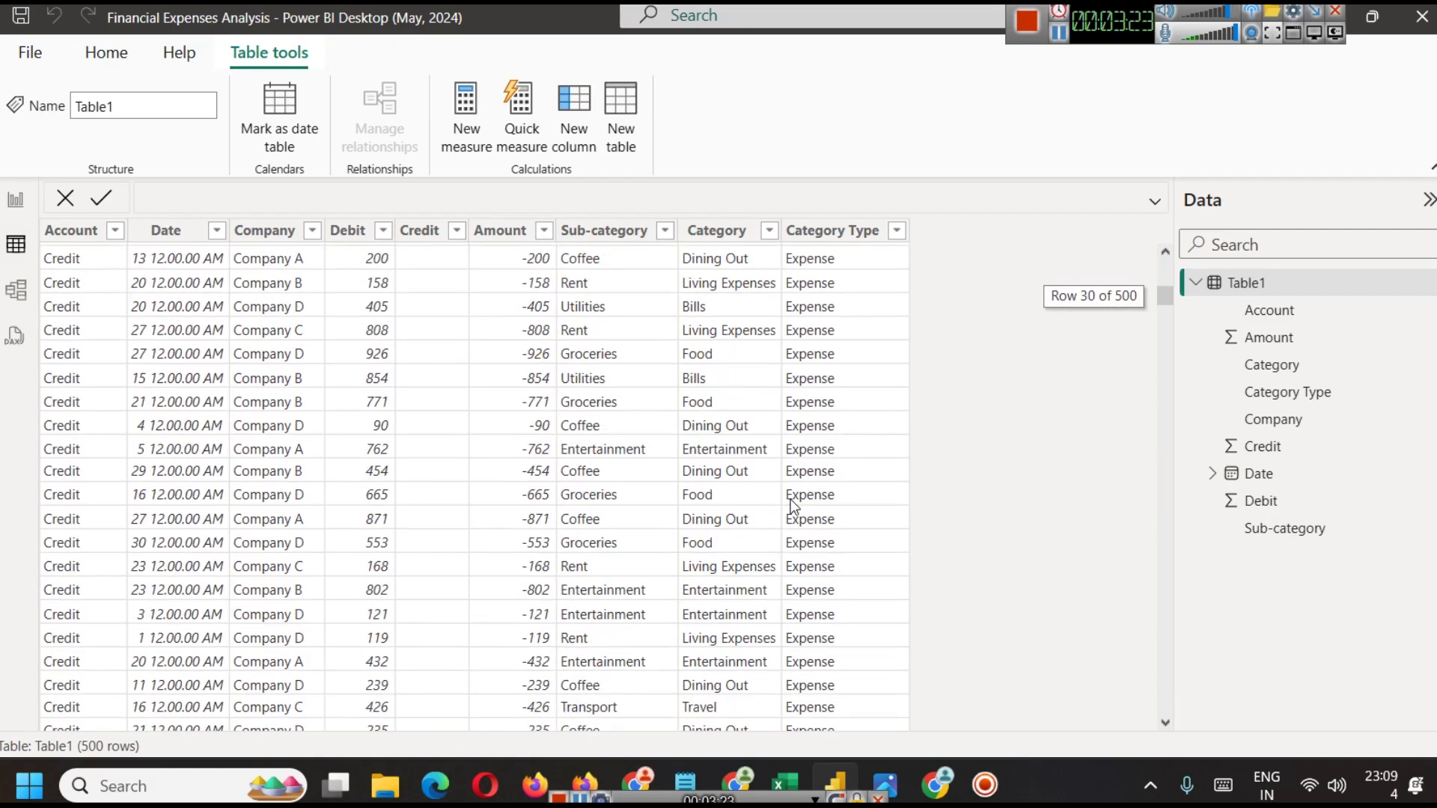
scroll(800, 509, down, 20)
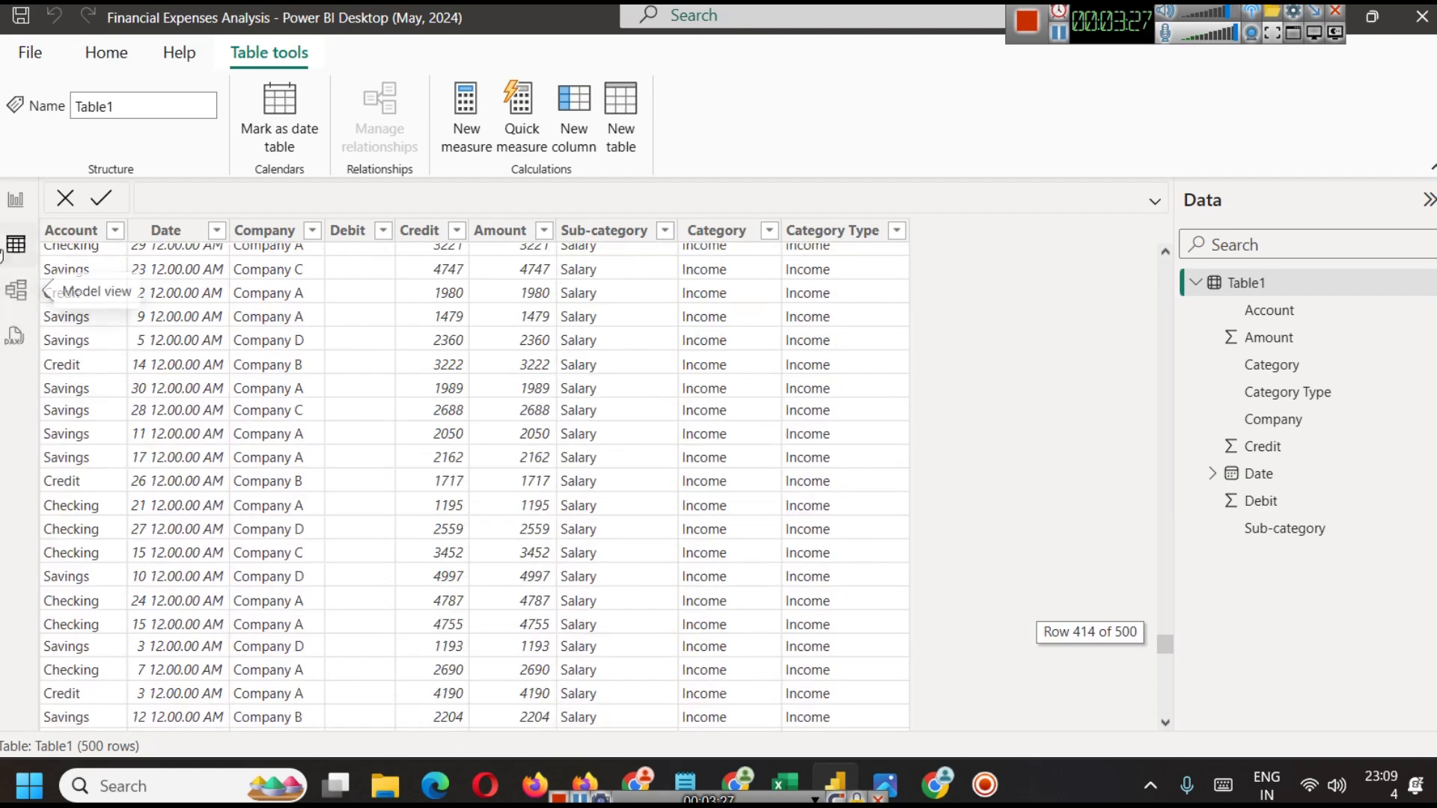
click(15, 200)
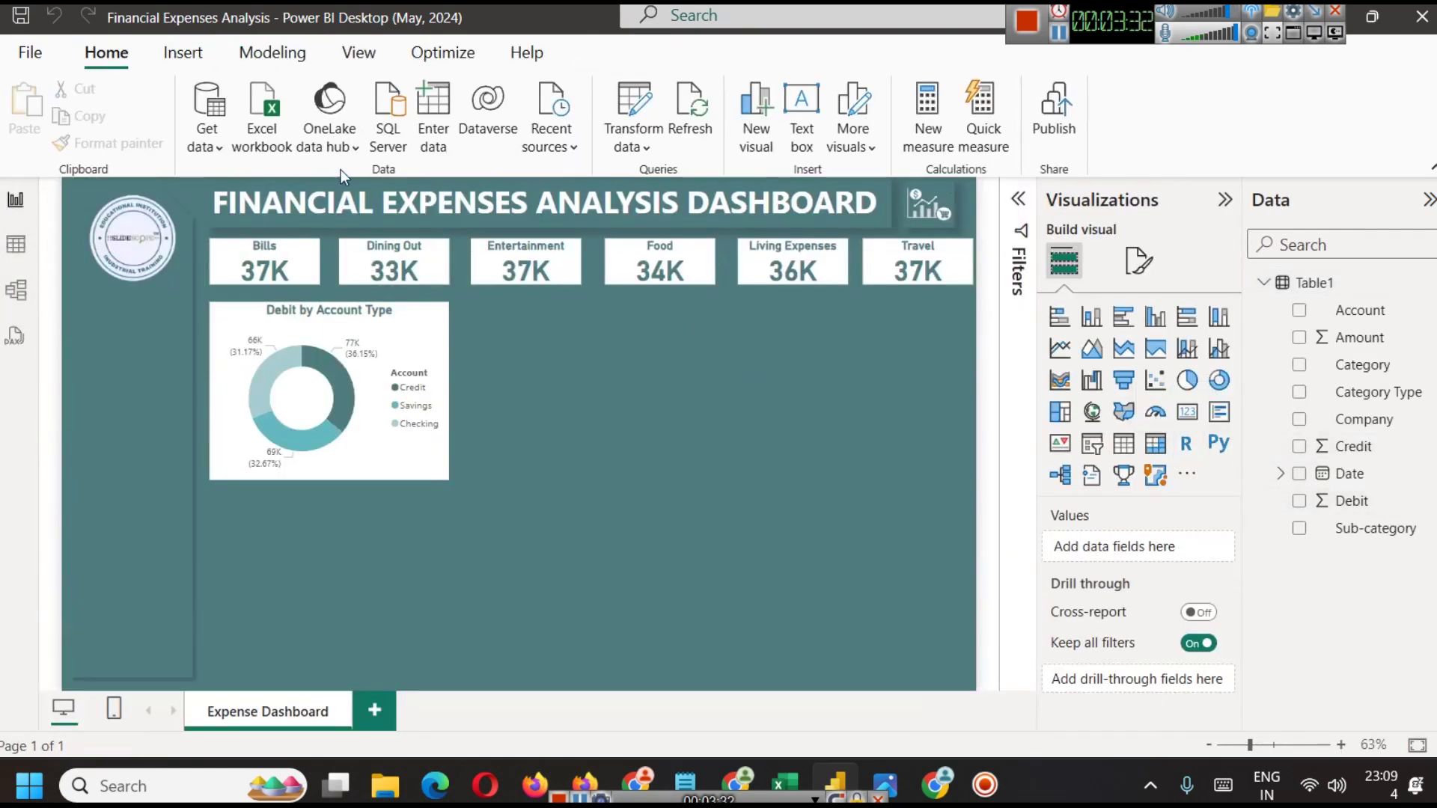
Create the measure SumDebit = SUMX(Table1, Table1[Debit])*-1
click(272, 52)
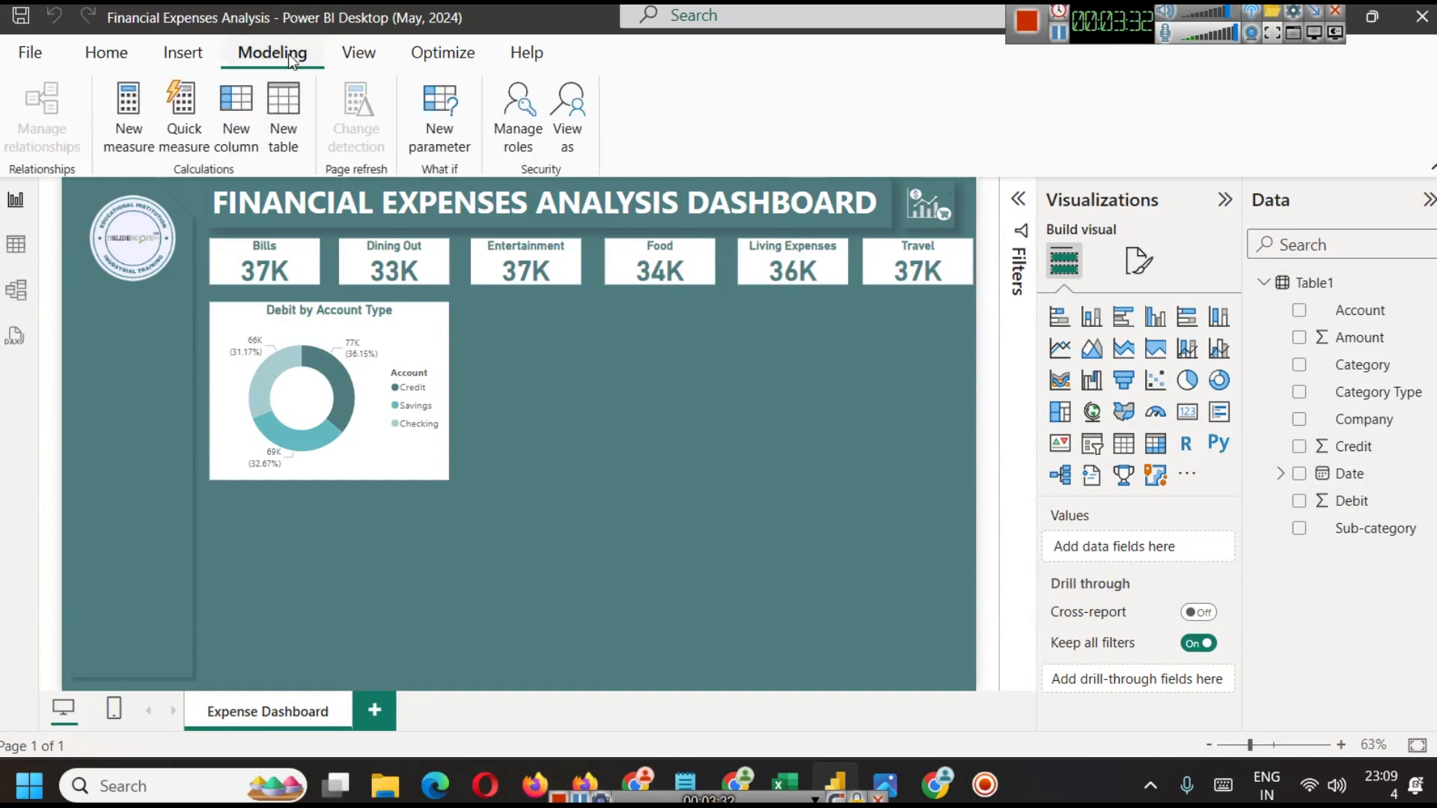
click(138, 140)
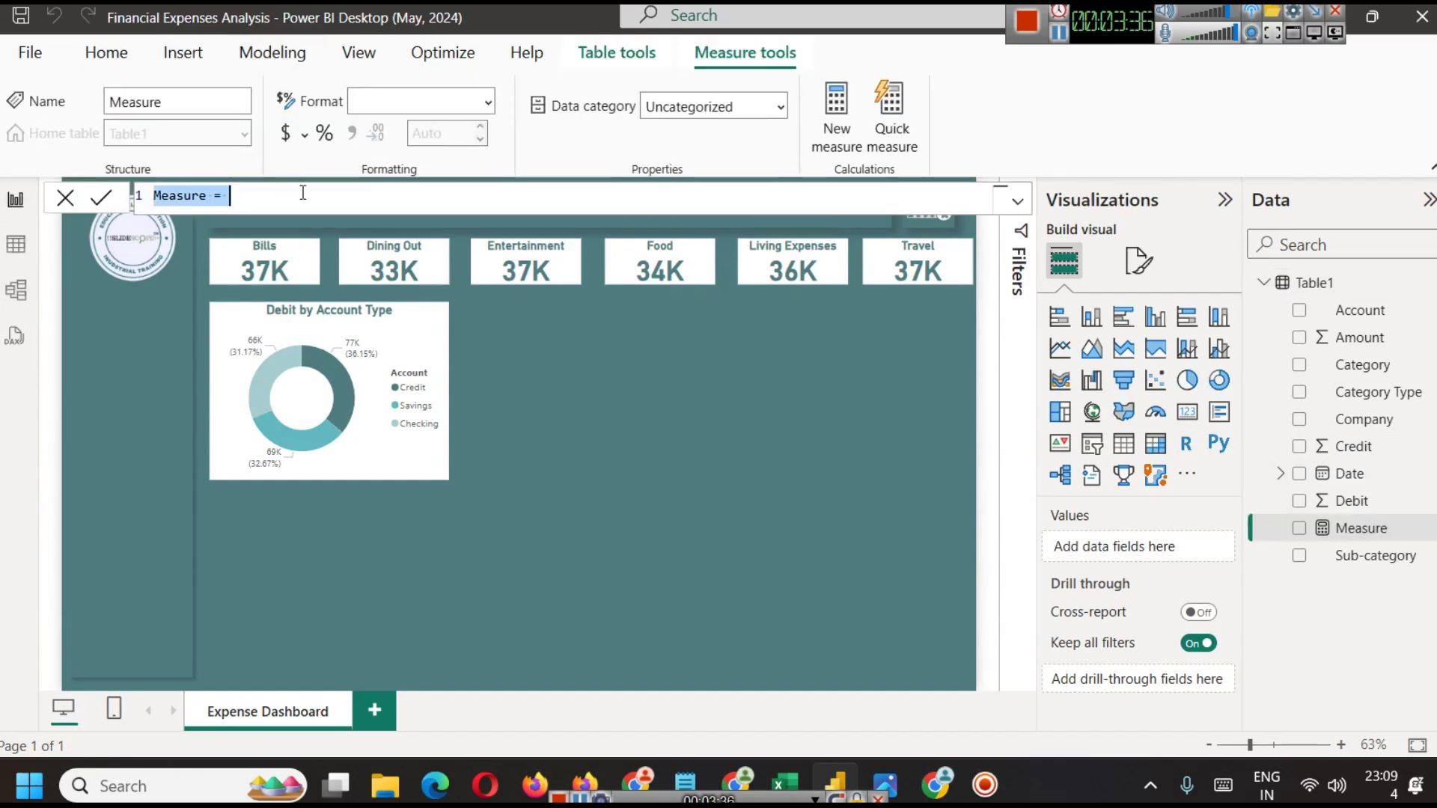
text(SumDebit = SUMX(Table1, Table1[Debit])*-1)
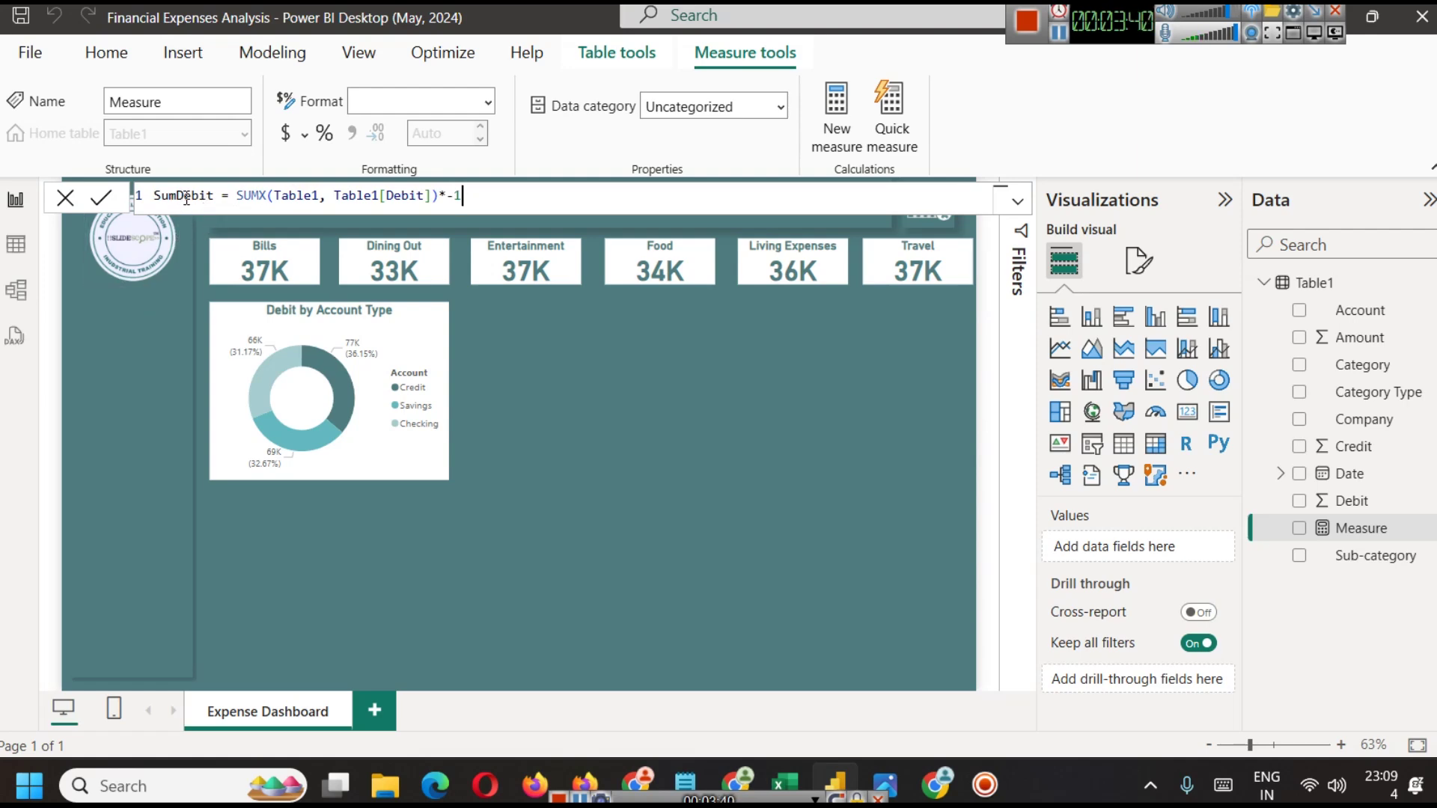
double_click(245, 196)
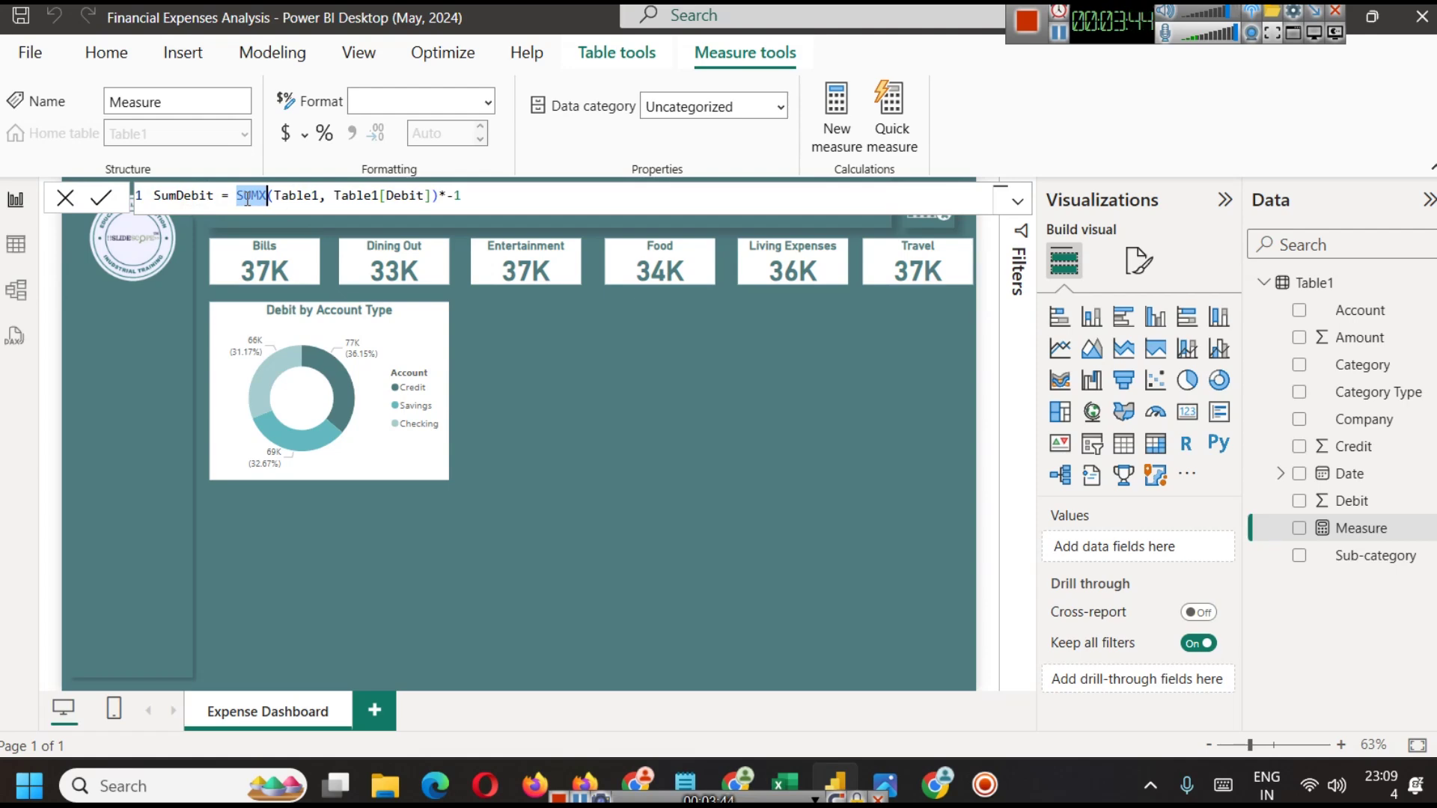
click(275, 196)
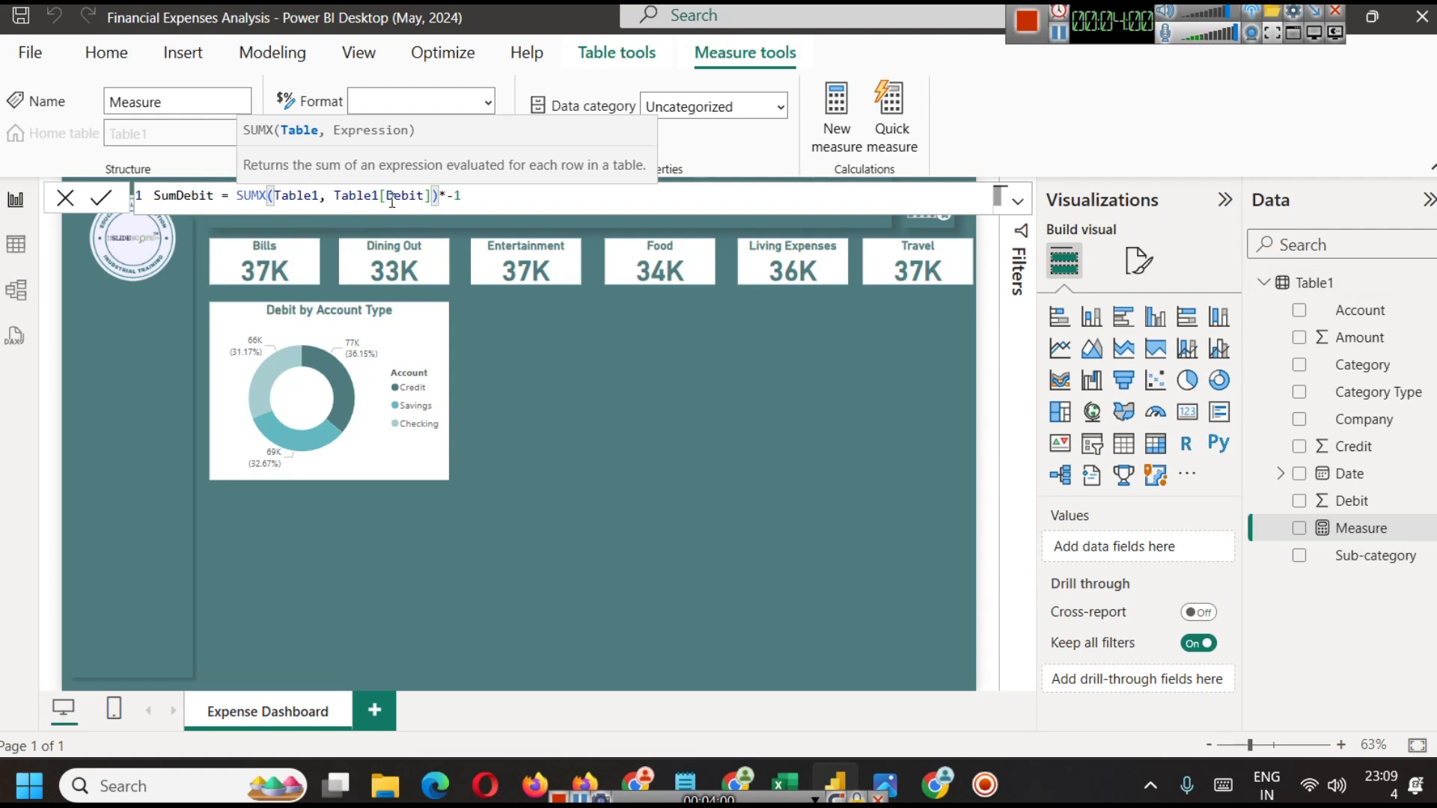
click(492, 196)
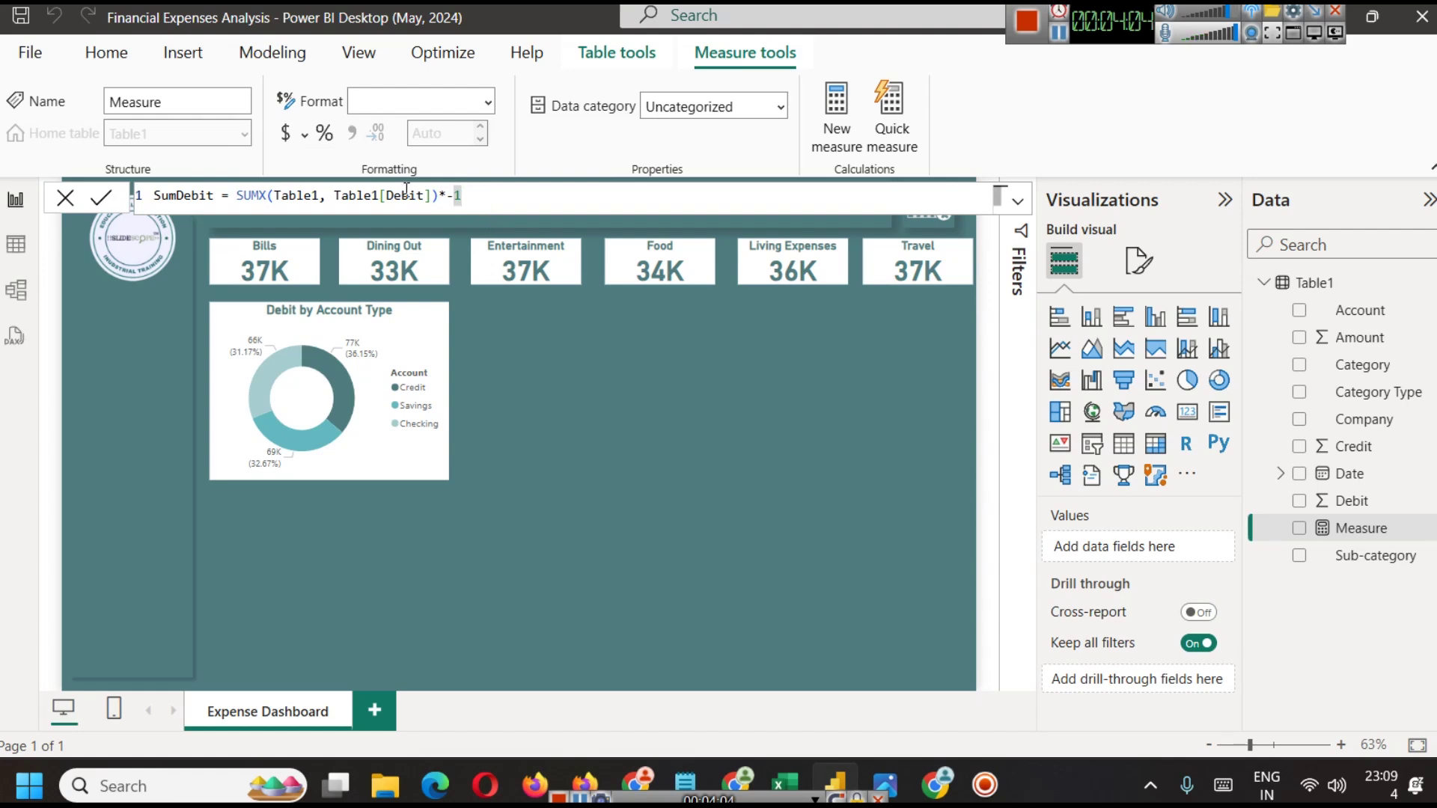
click(101, 197)
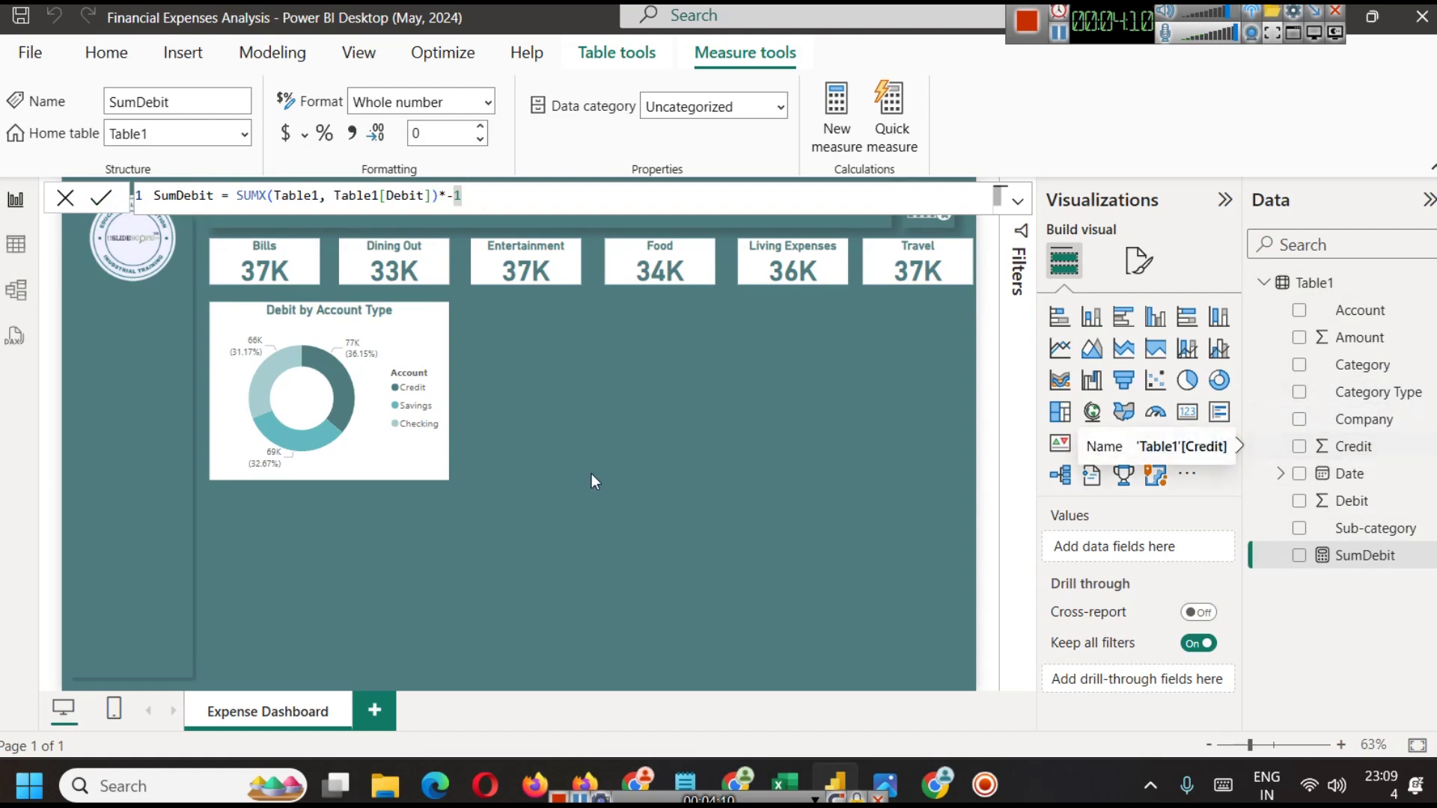
click(1134, 326)
click(540, 471)
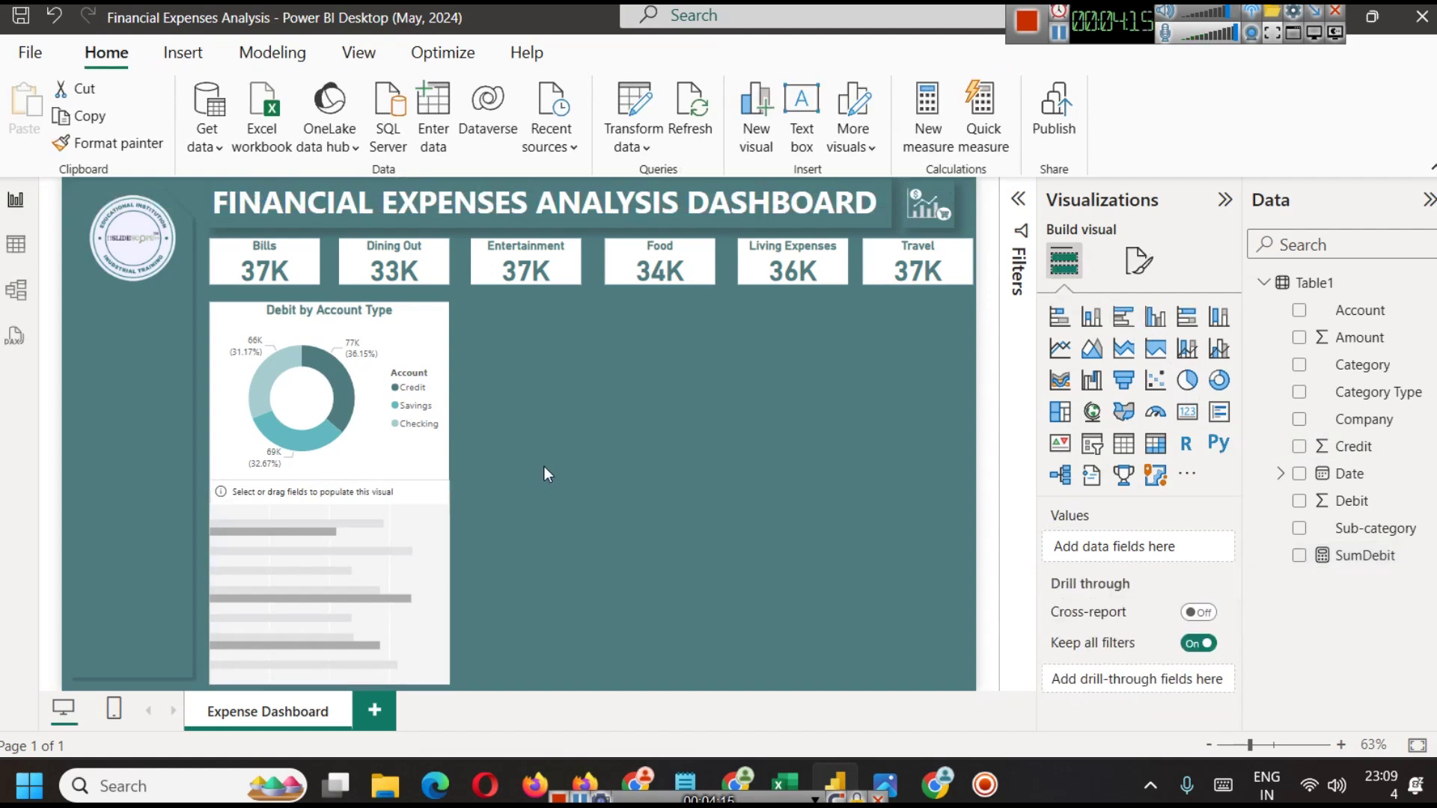
click(428, 550)
key(Delete)
Duplicate the donut chart, place the copy directly below the original, and convert it to a clustered bar chart
click(364, 461)
key(ctrl+c)
key(ctrl+v)
mouse_move(357, 559)
mouse_down()
mouse_move(346, 567)
mouse_move(338, 545)
mouse_up()
click(696, 497)
click(432, 541)
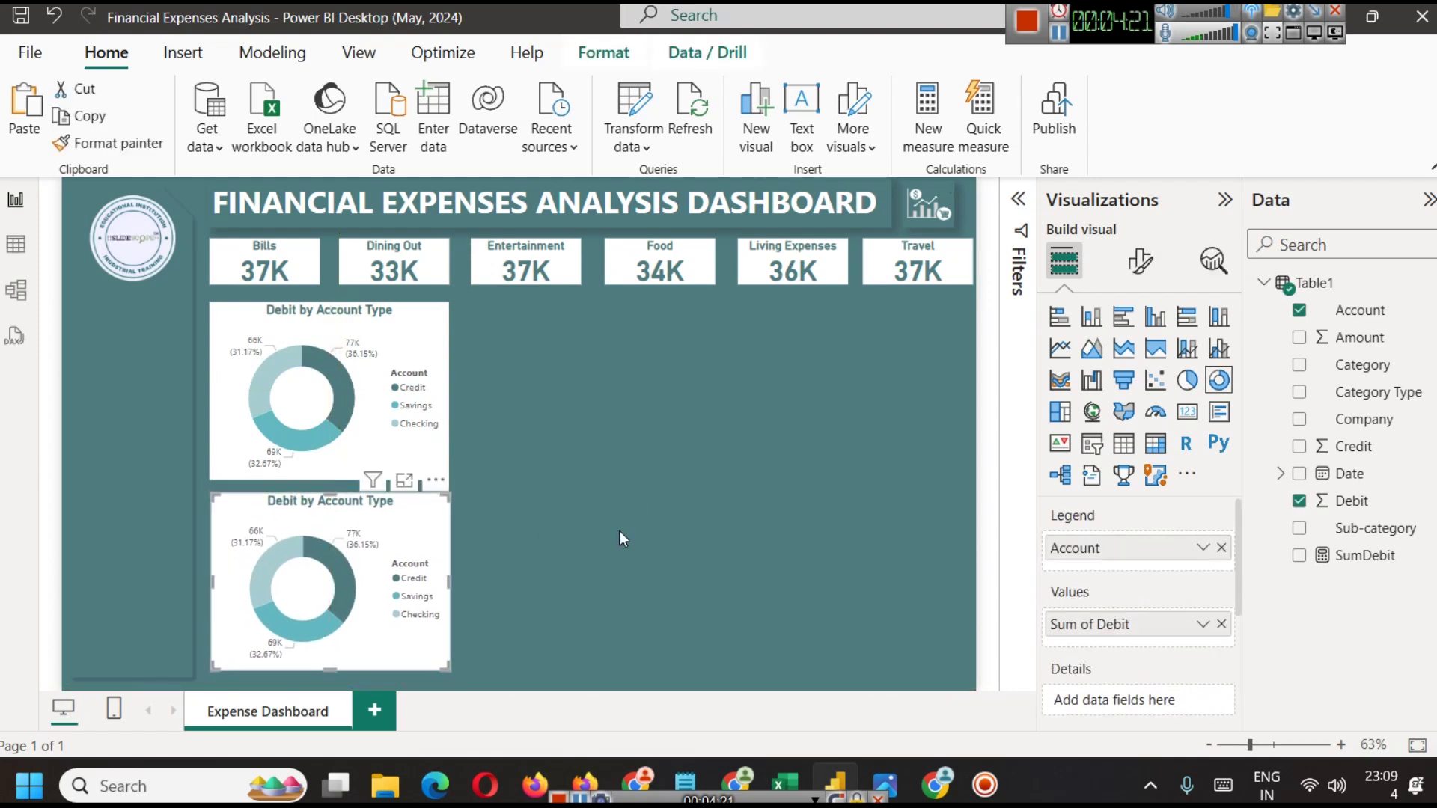
click(1137, 319)
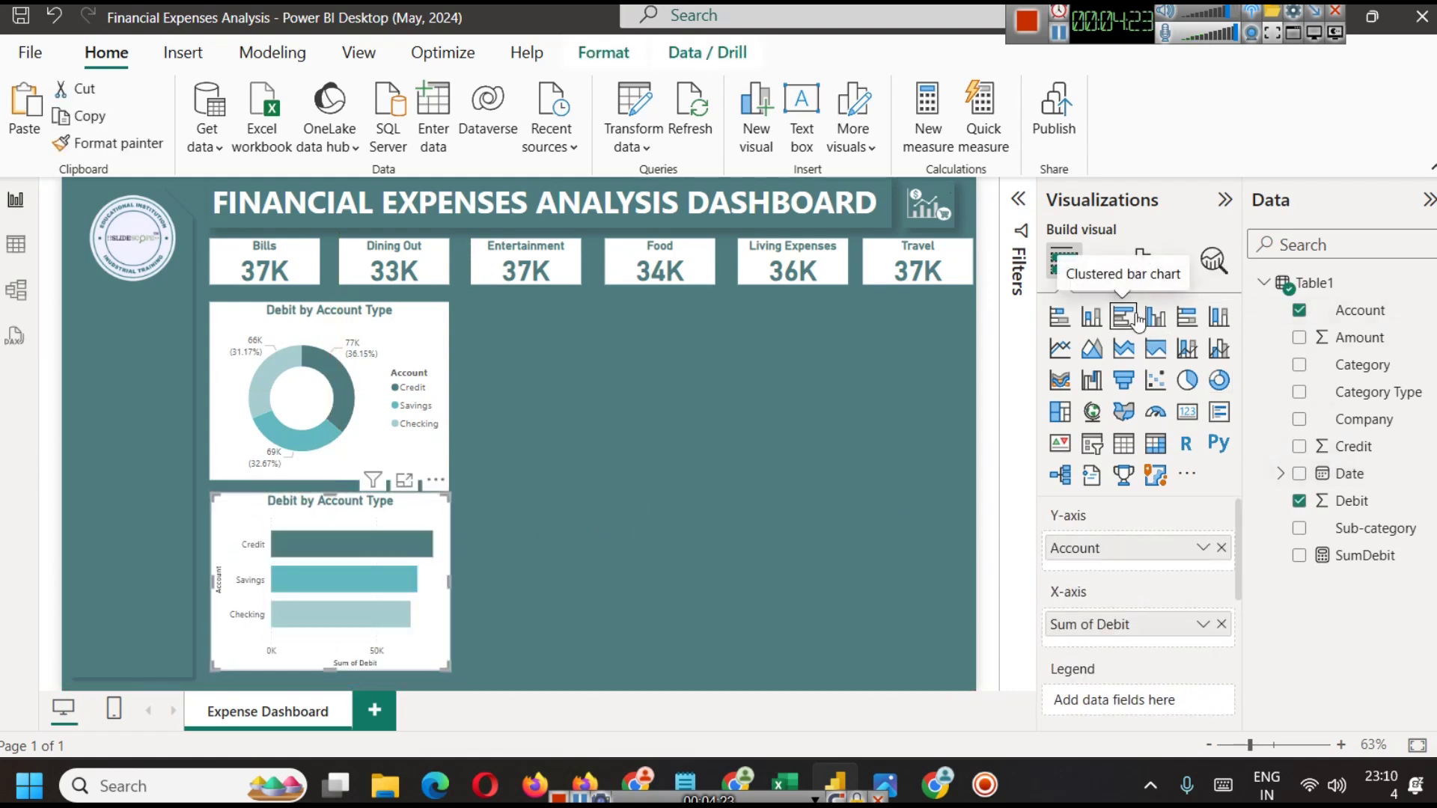
Replace the bar chart's fields with Category Type on the Y-axis and SumDebit and Credit on the X-axis
click(1222, 547)
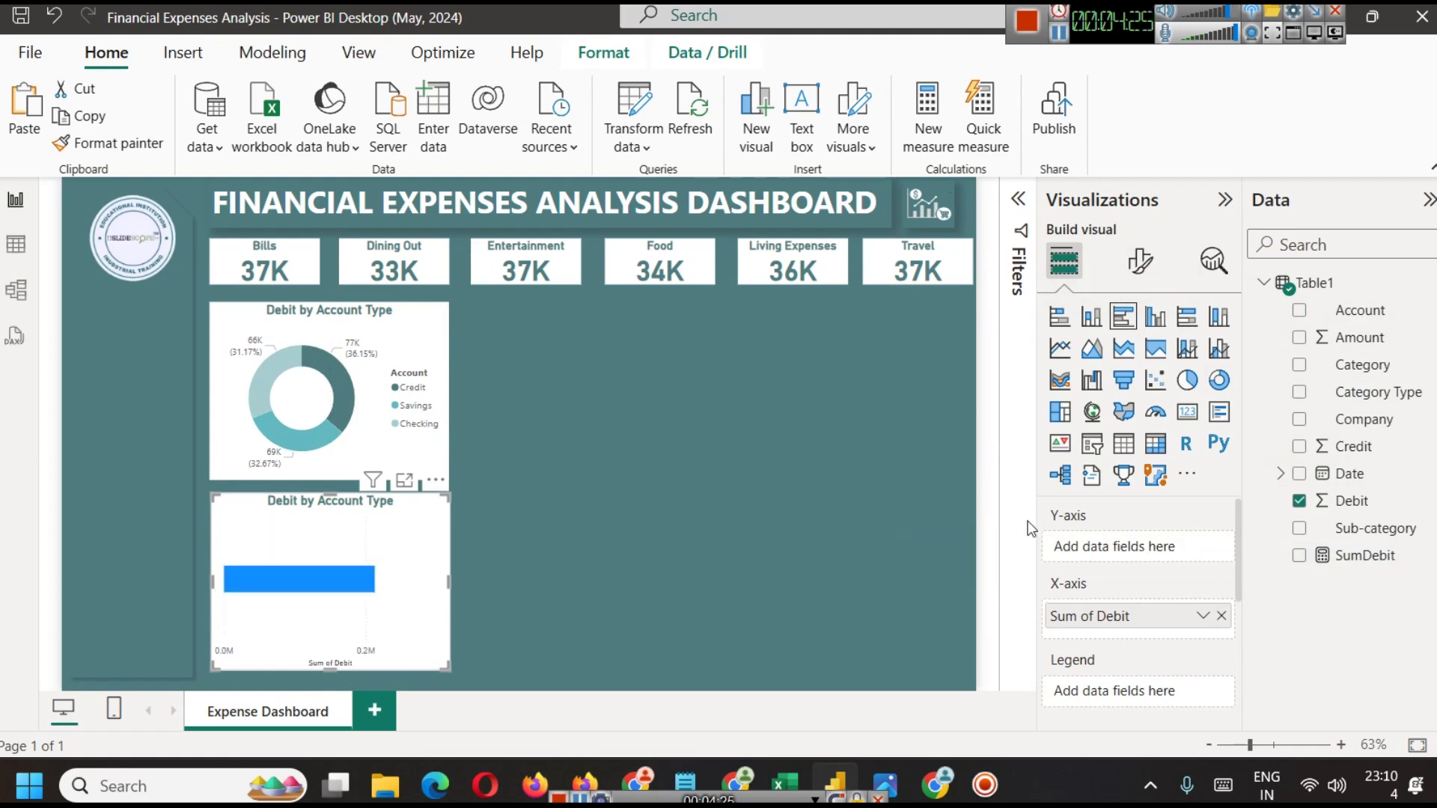
drag(1388, 392, 1123, 555)
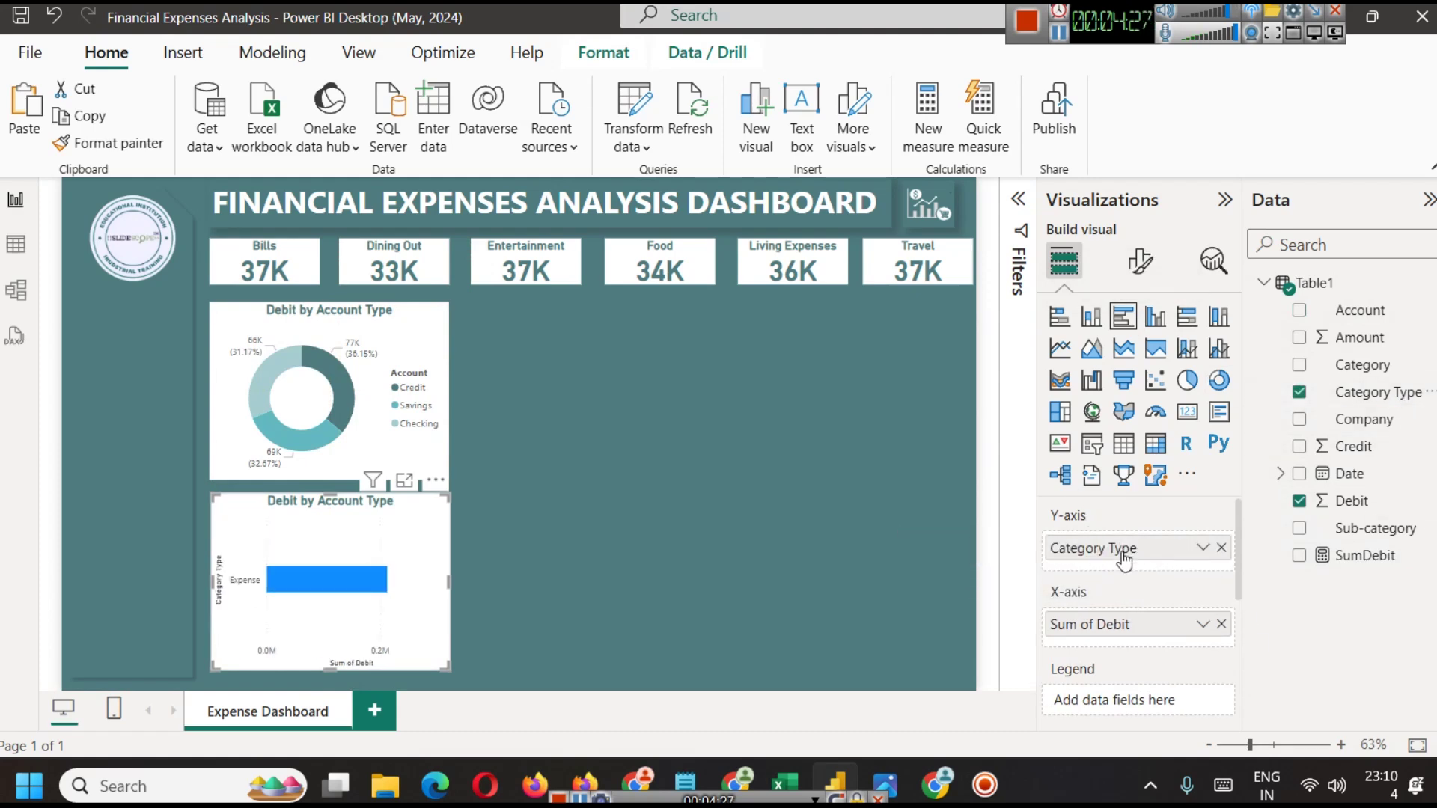
click(1222, 627)
drag(1363, 555, 1104, 658)
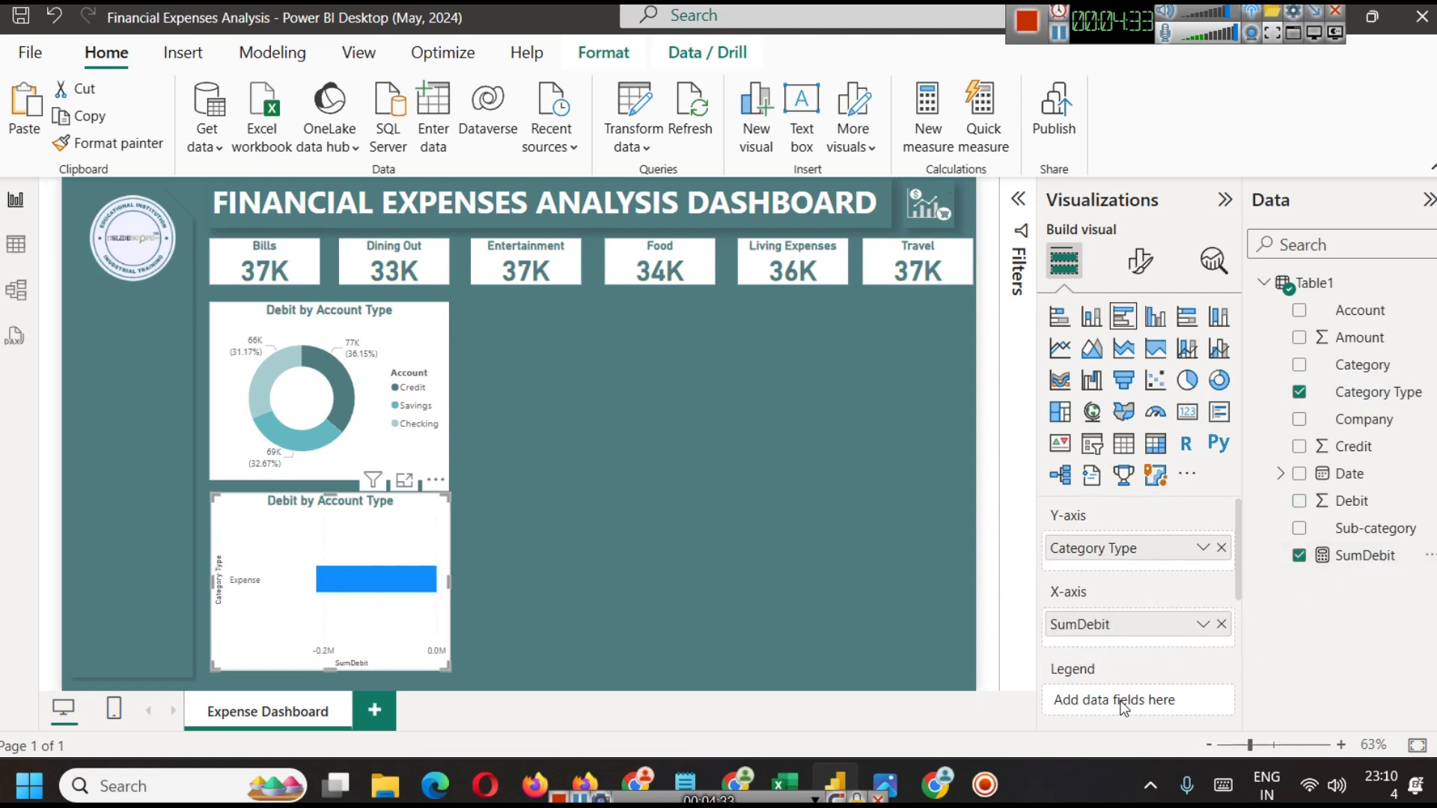
mouse_move(402, 589)
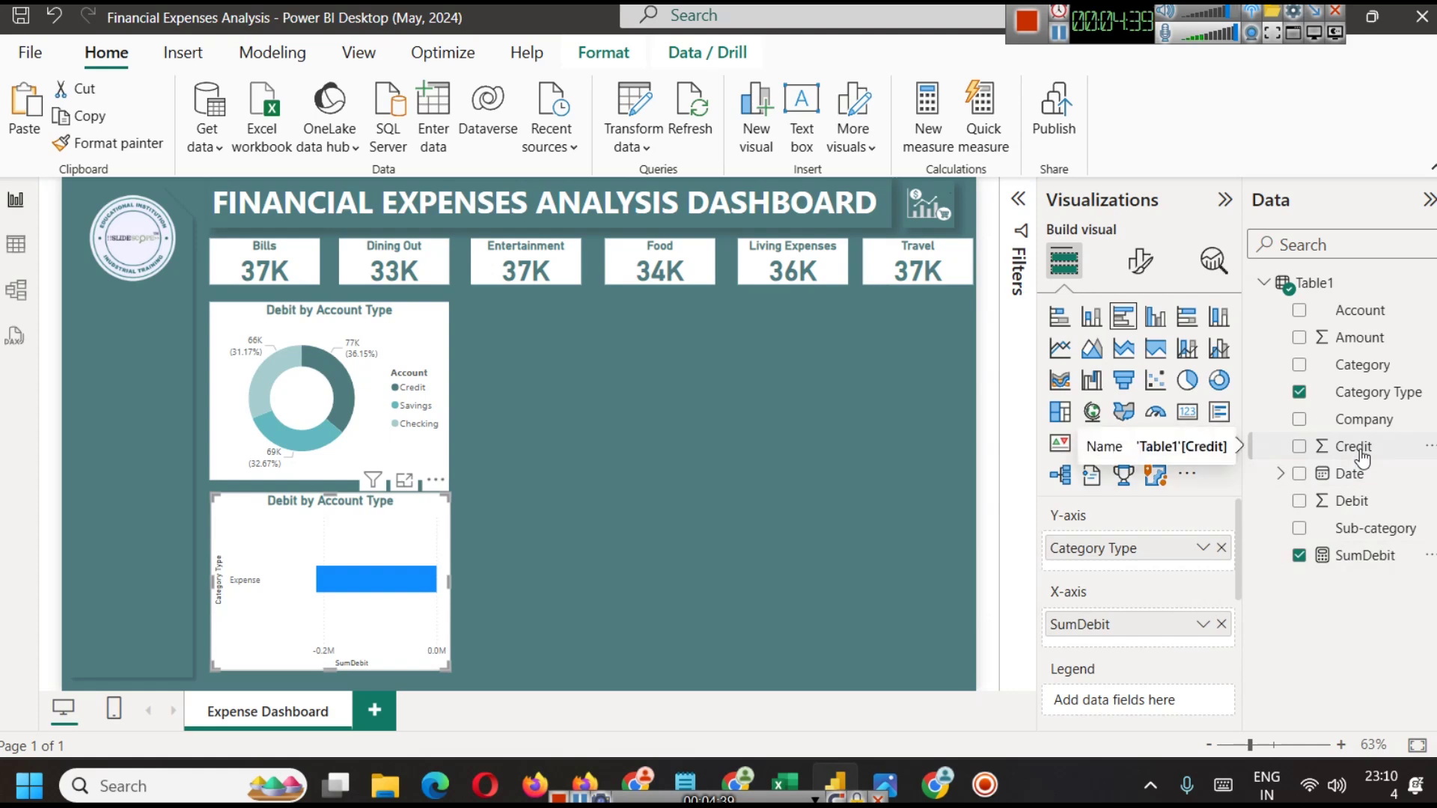
drag(1362, 452, 1175, 641)
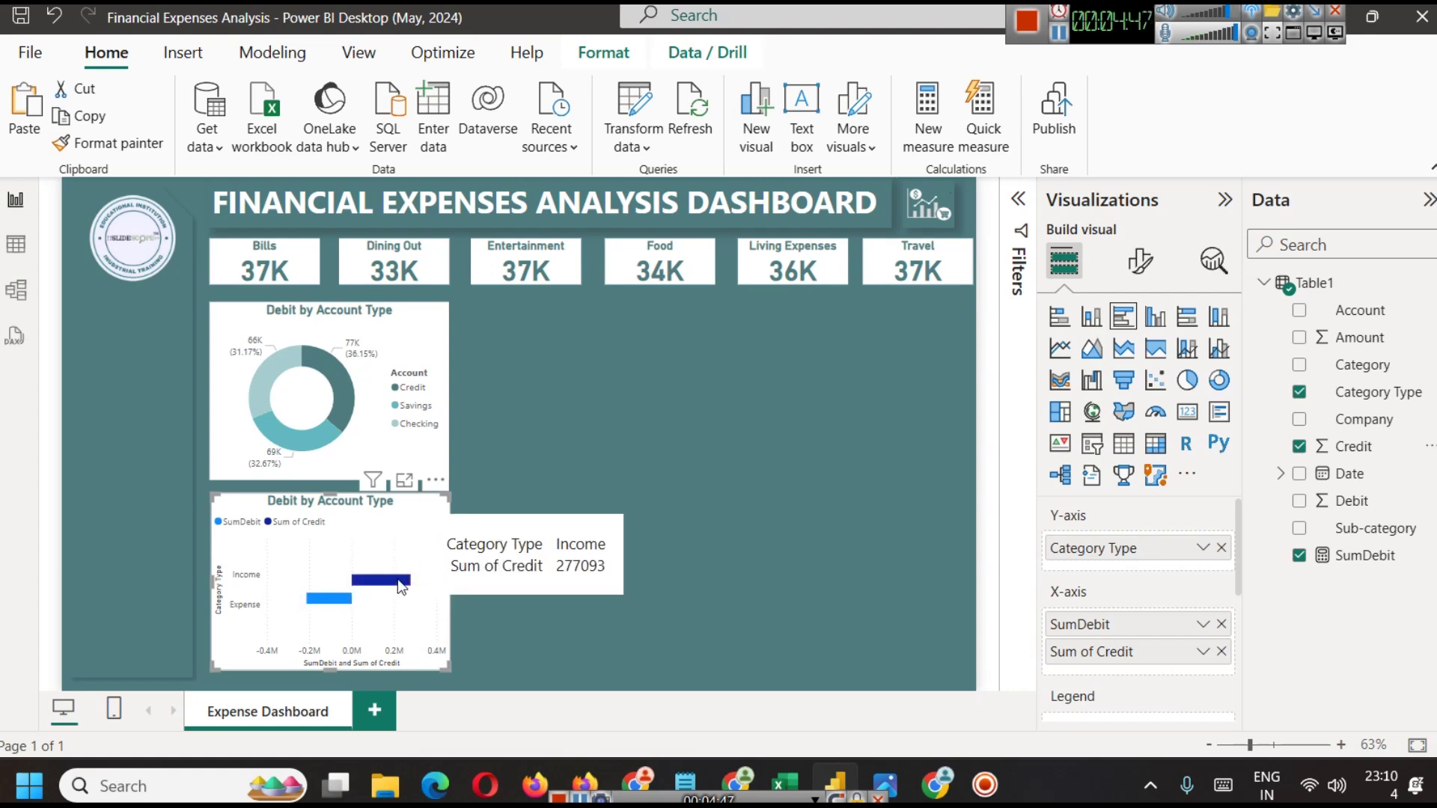
Turn on data labels for the clustered bar chart
click(1139, 260)
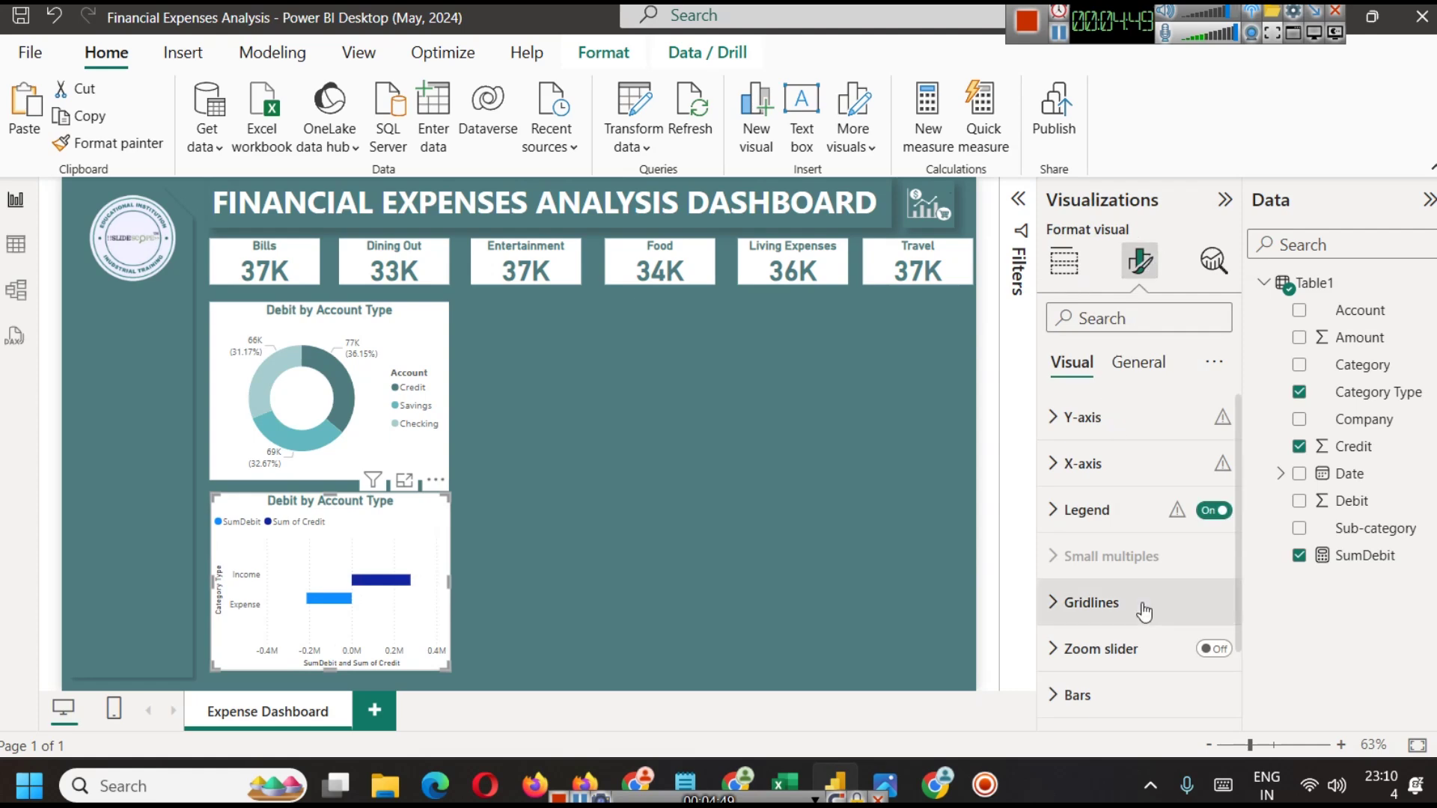
click(1213, 653)
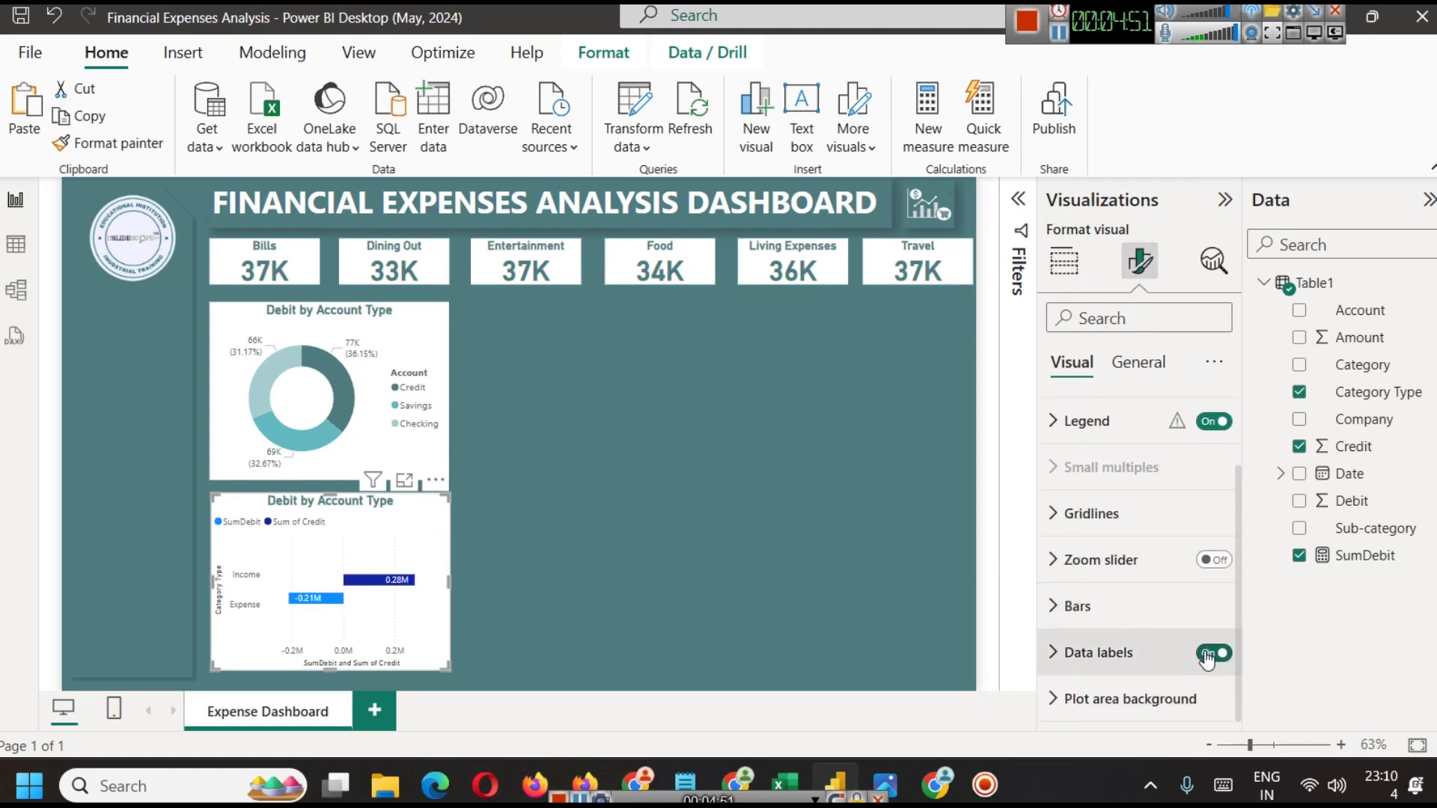
click(1104, 653)
scroll(1101, 636, up, 5)
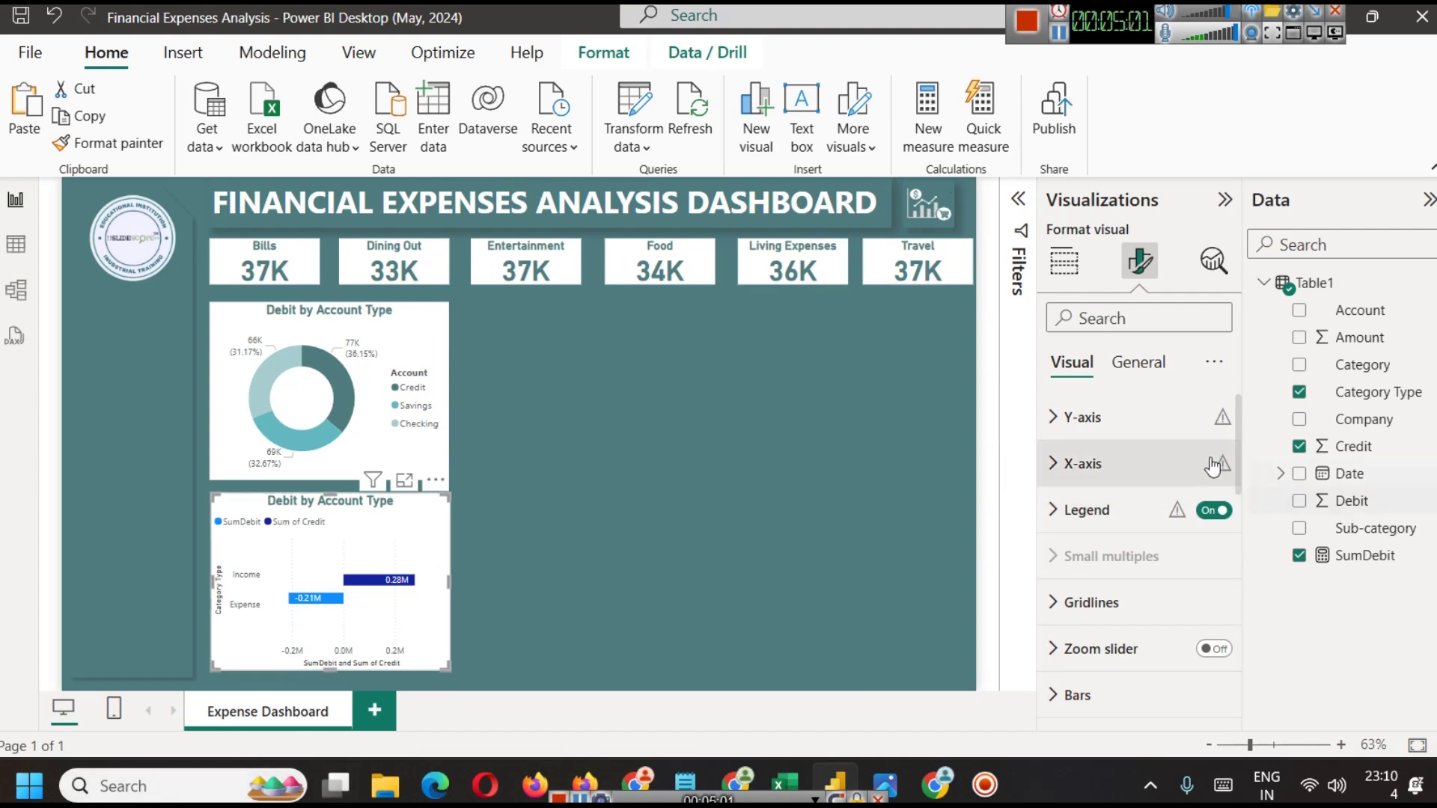
Turn off the X-axis title and values of the clustered bar chart, keeping its legend on
click(1126, 474)
scroll(1181, 585, down, 5)
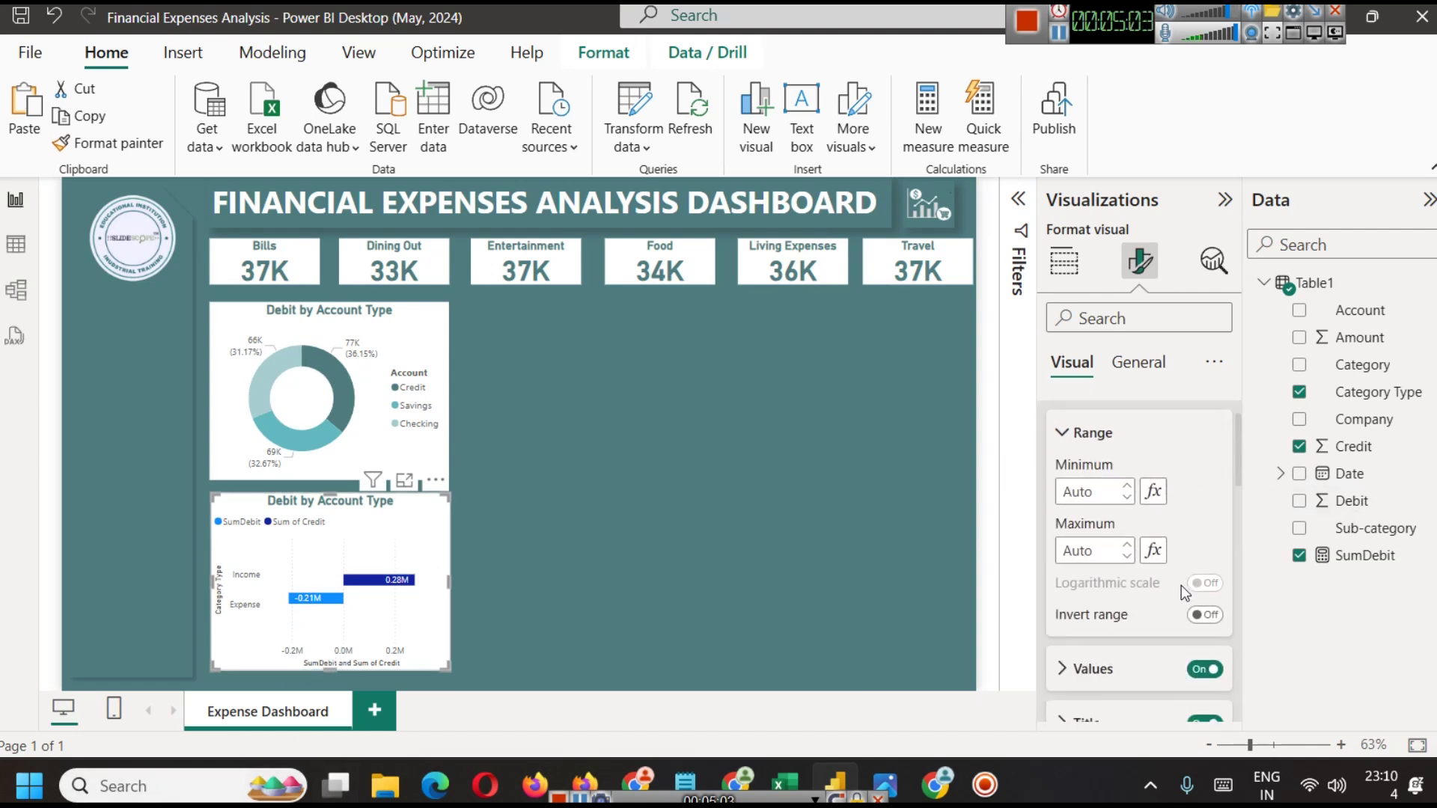
click(1204, 581)
click(1205, 528)
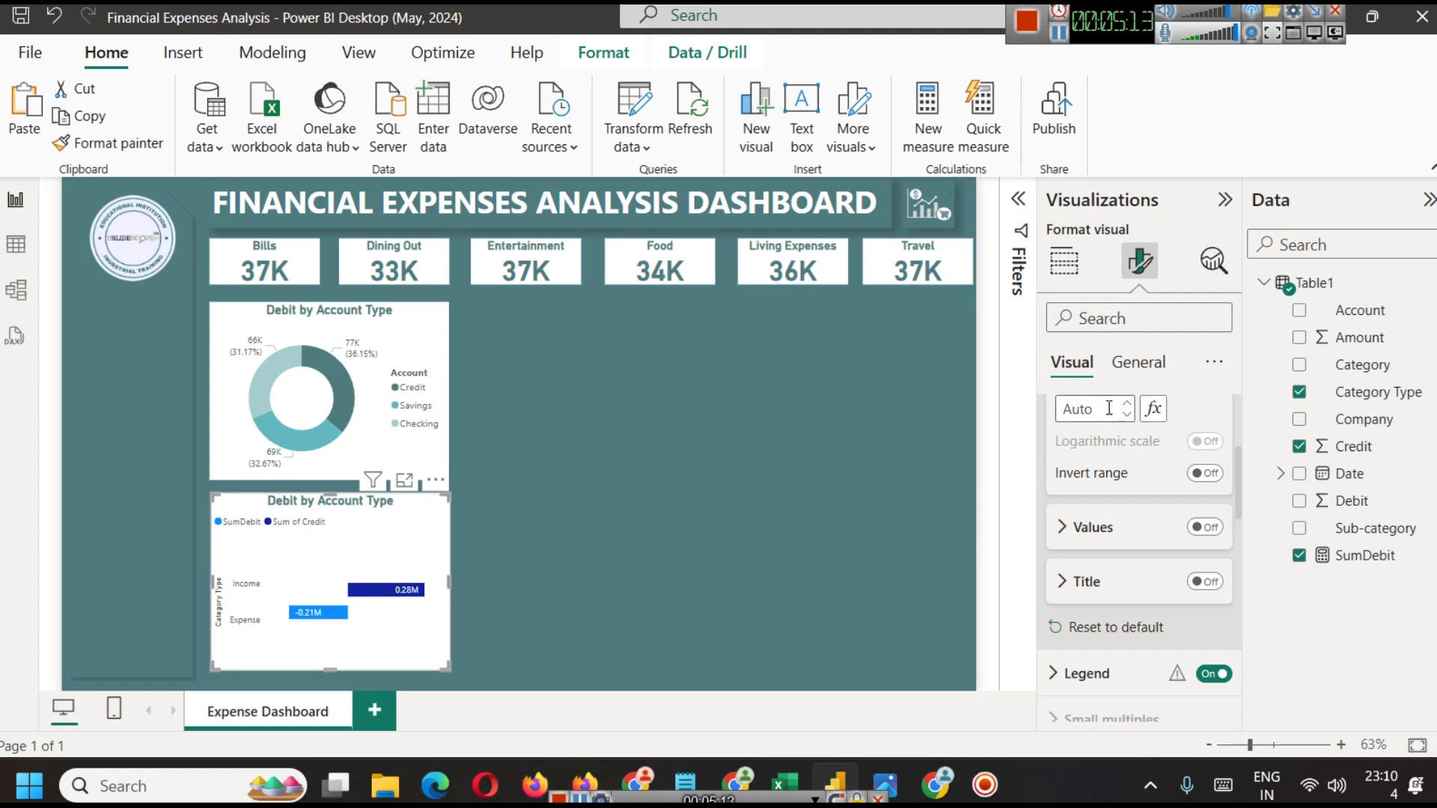
scroll(1145, 554, up, 2)
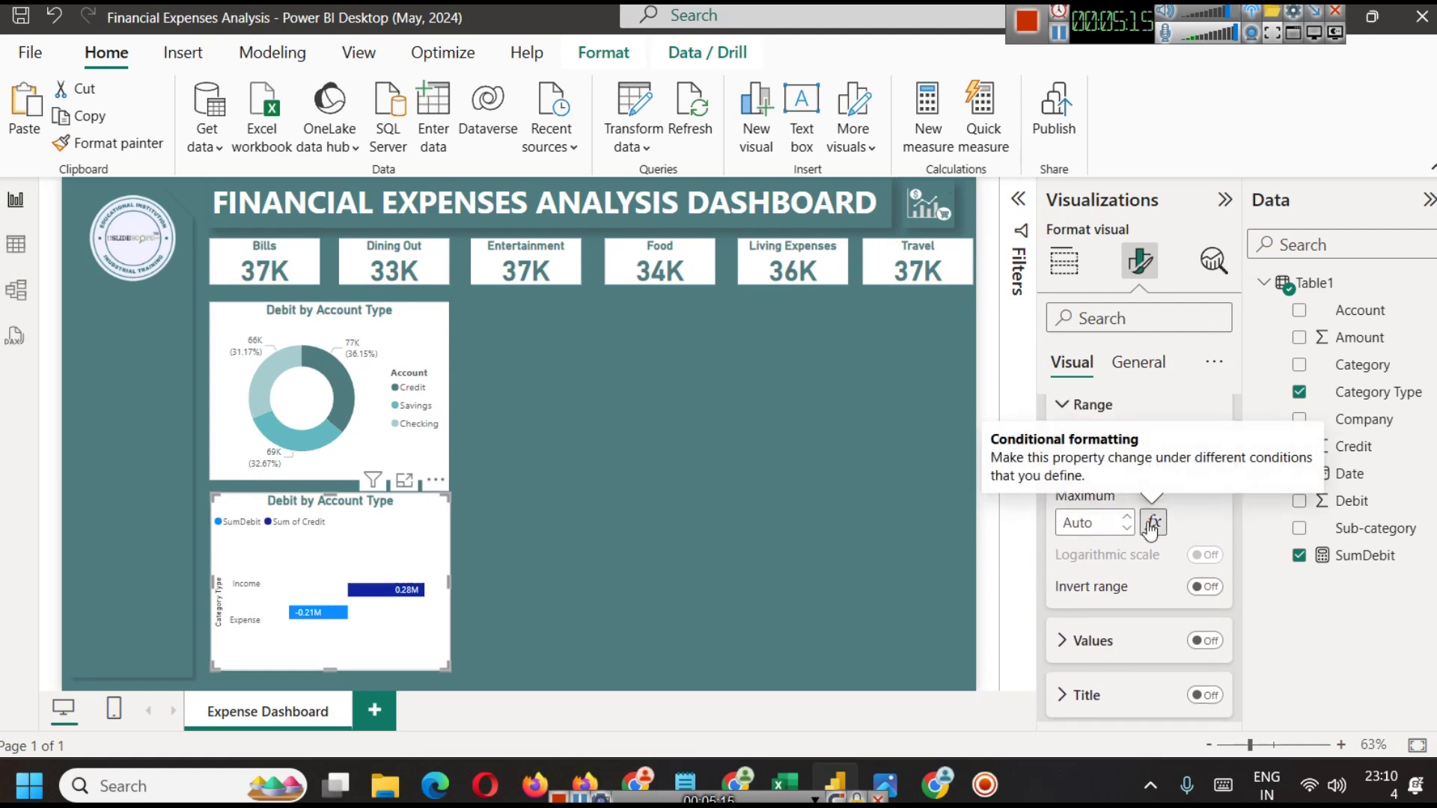
scroll(1148, 529, up, 3)
click(1078, 464)
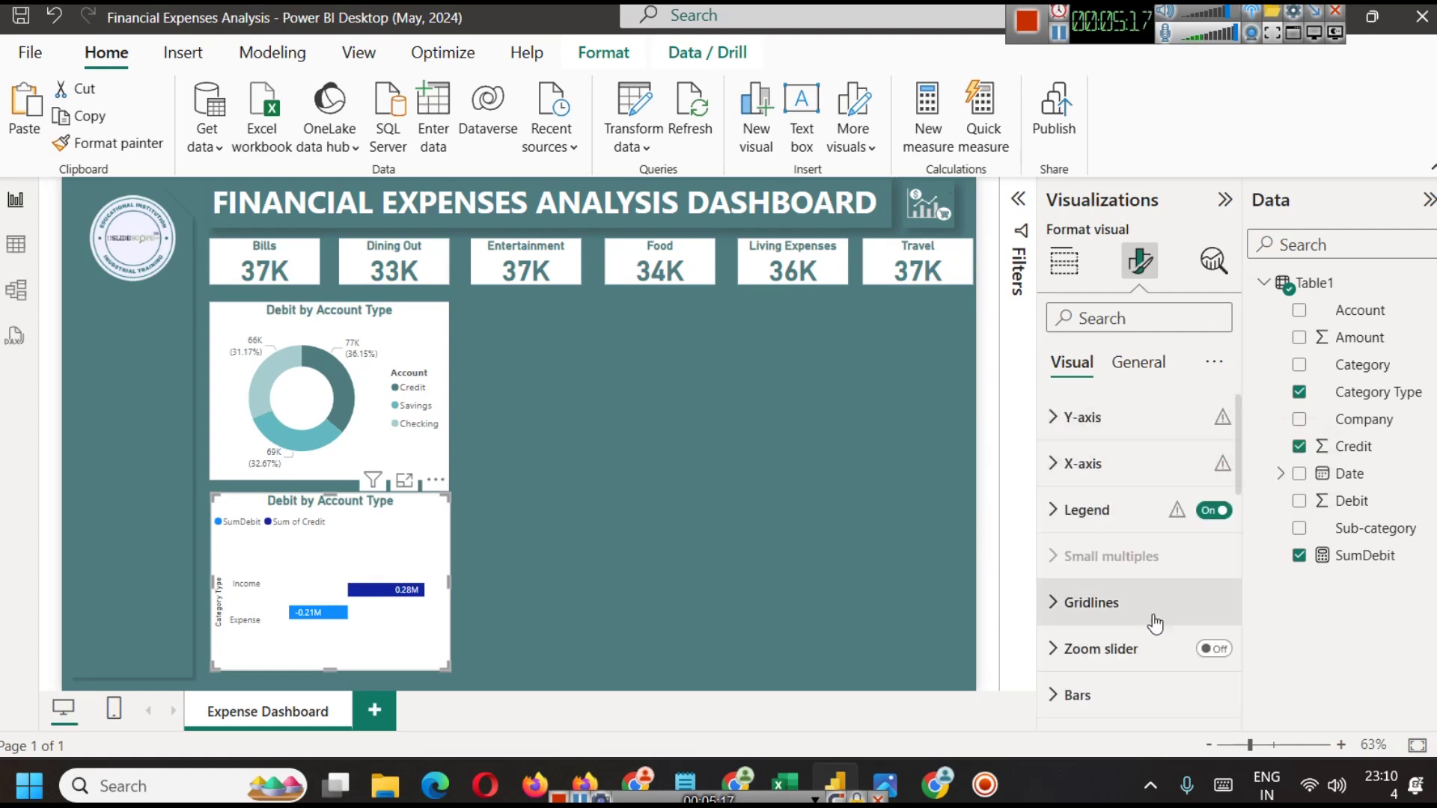
click(1223, 510)
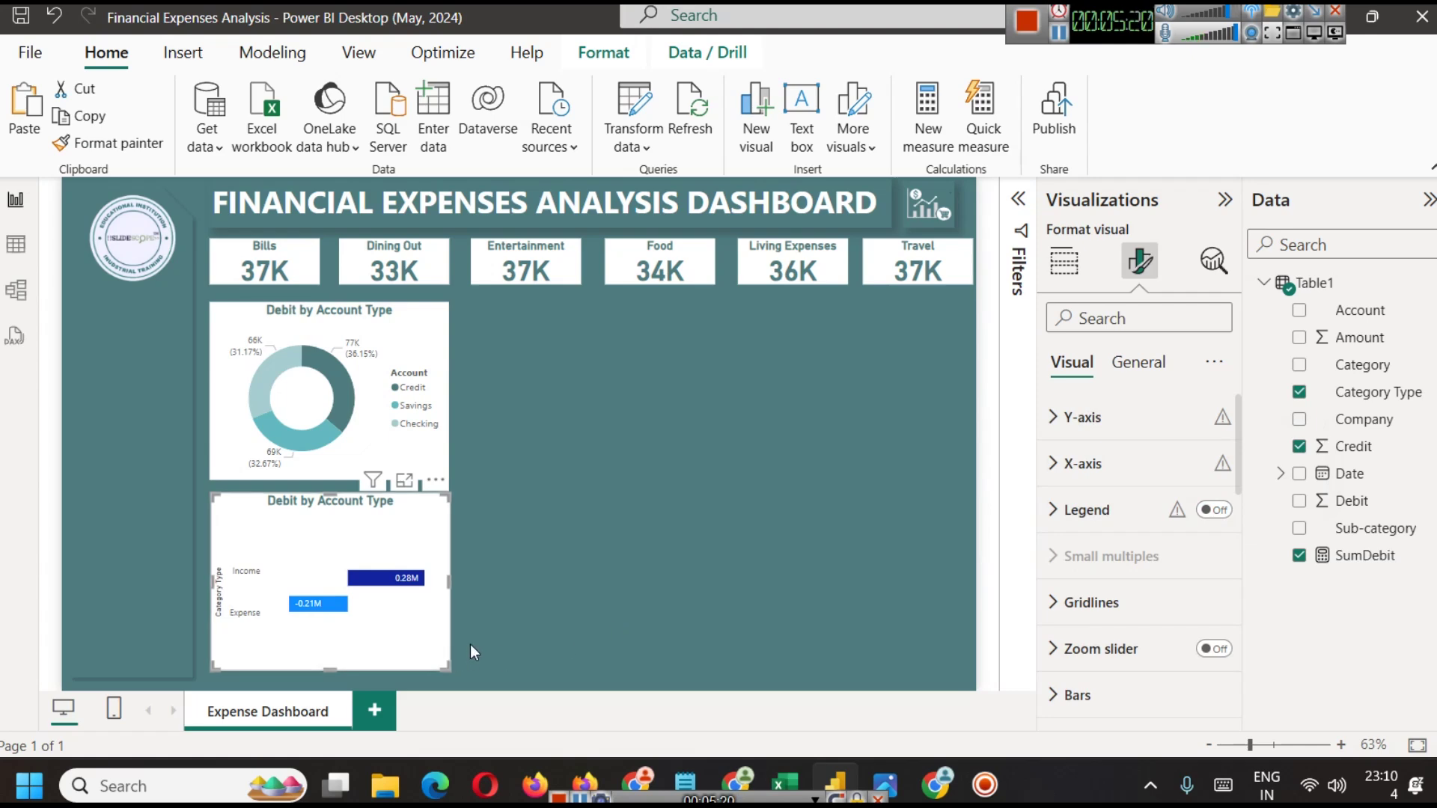
click(1212, 511)
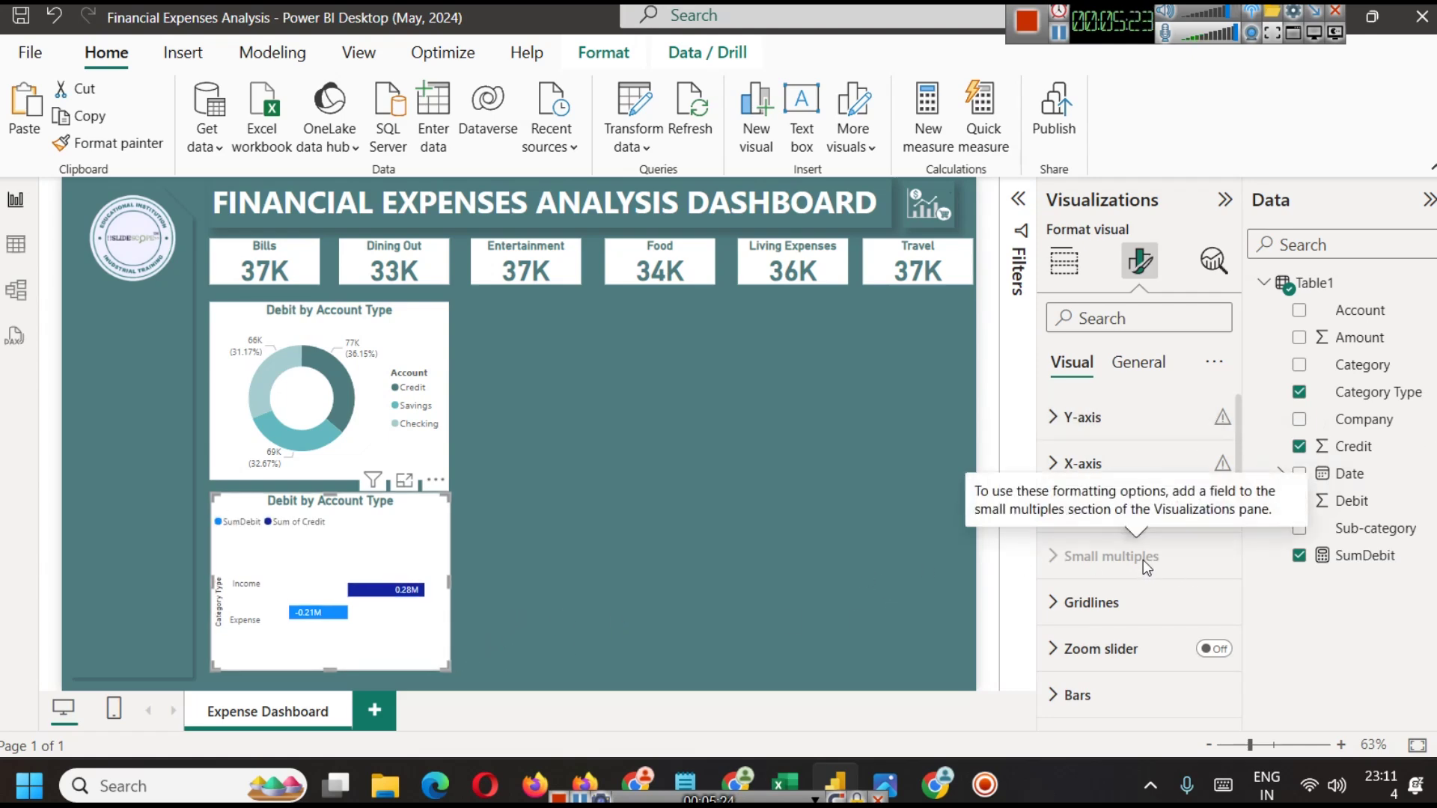
Open the series selection and color settings for the clustered bar chart's bars
scroll(1143, 561, down, 2)
click(1137, 580)
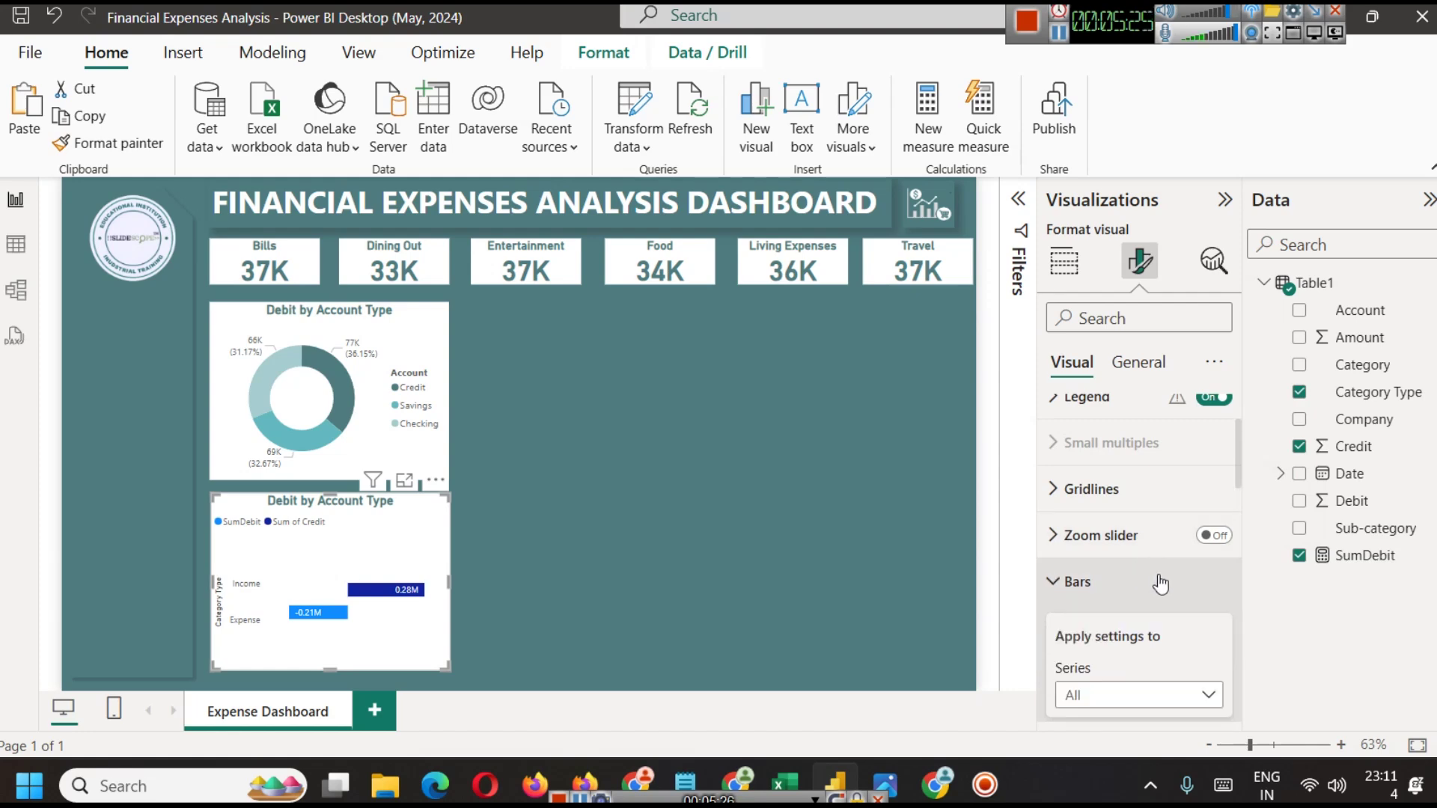
scroll(1163, 593, down, 3)
scroll(1162, 594, down, 1)
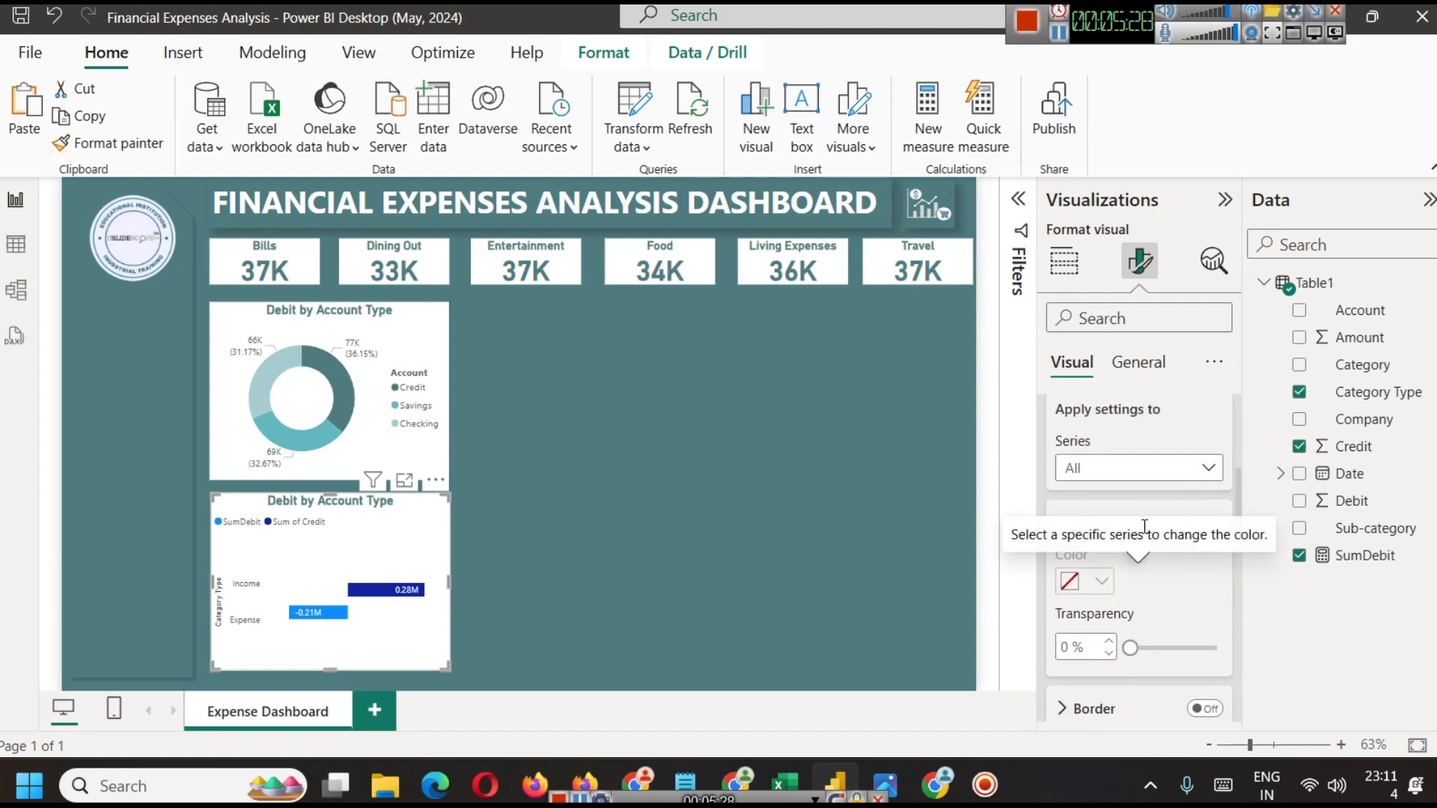
click(1135, 469)
click(1108, 522)
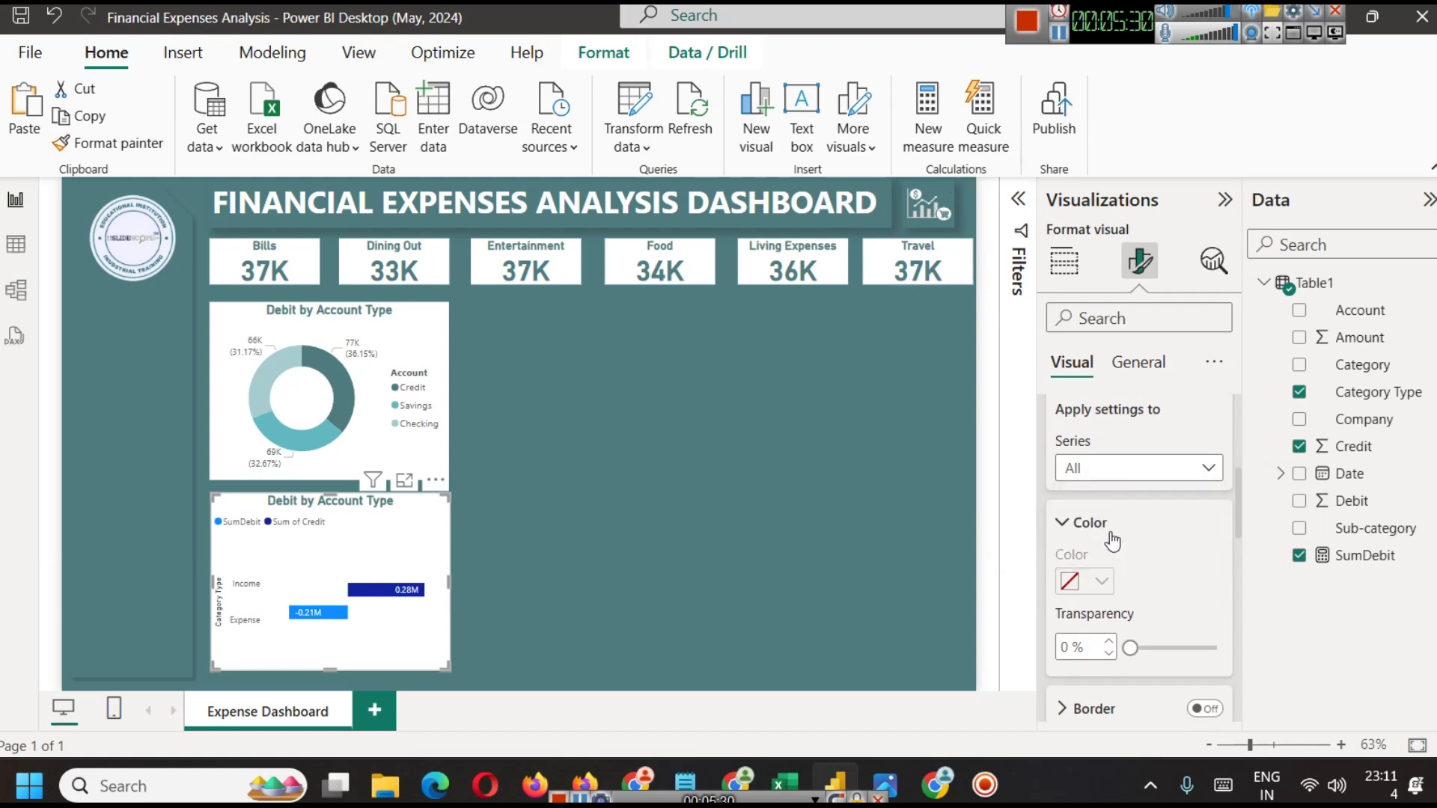
Color the SumDebit series of the lower bar chart medium teal, matching the Savings slice of the donut chart
click(1085, 580)
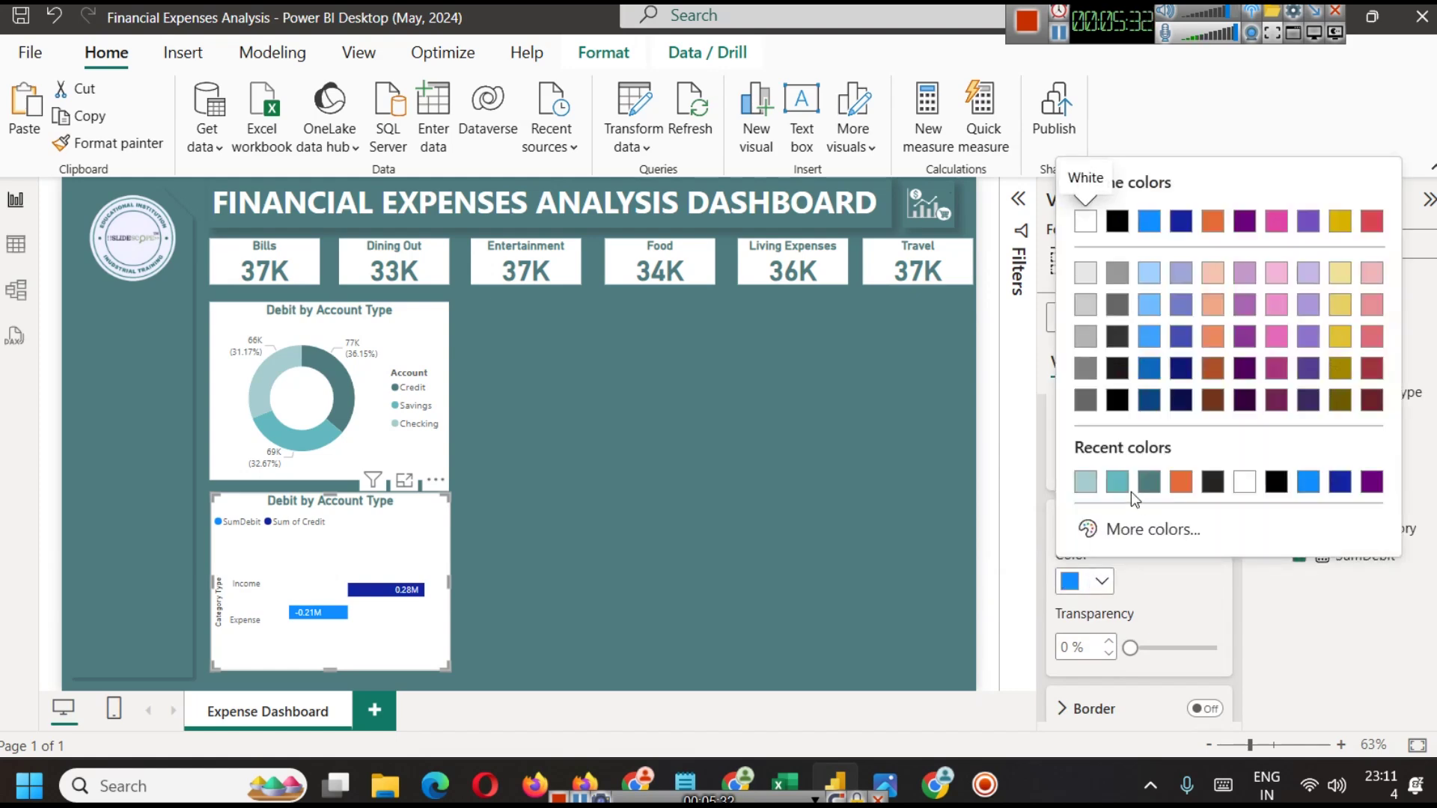
click(1130, 476)
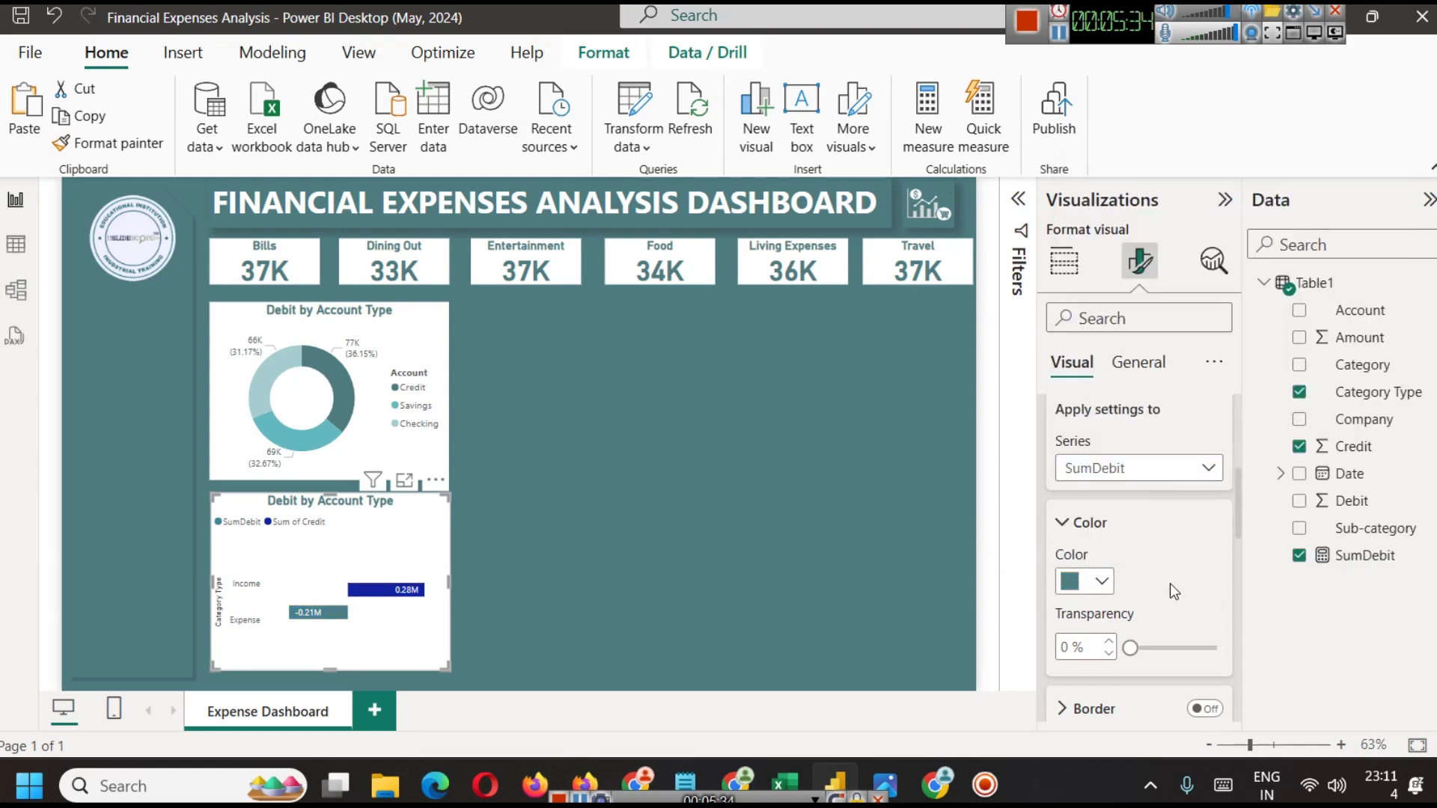
click(1102, 582)
click(1116, 482)
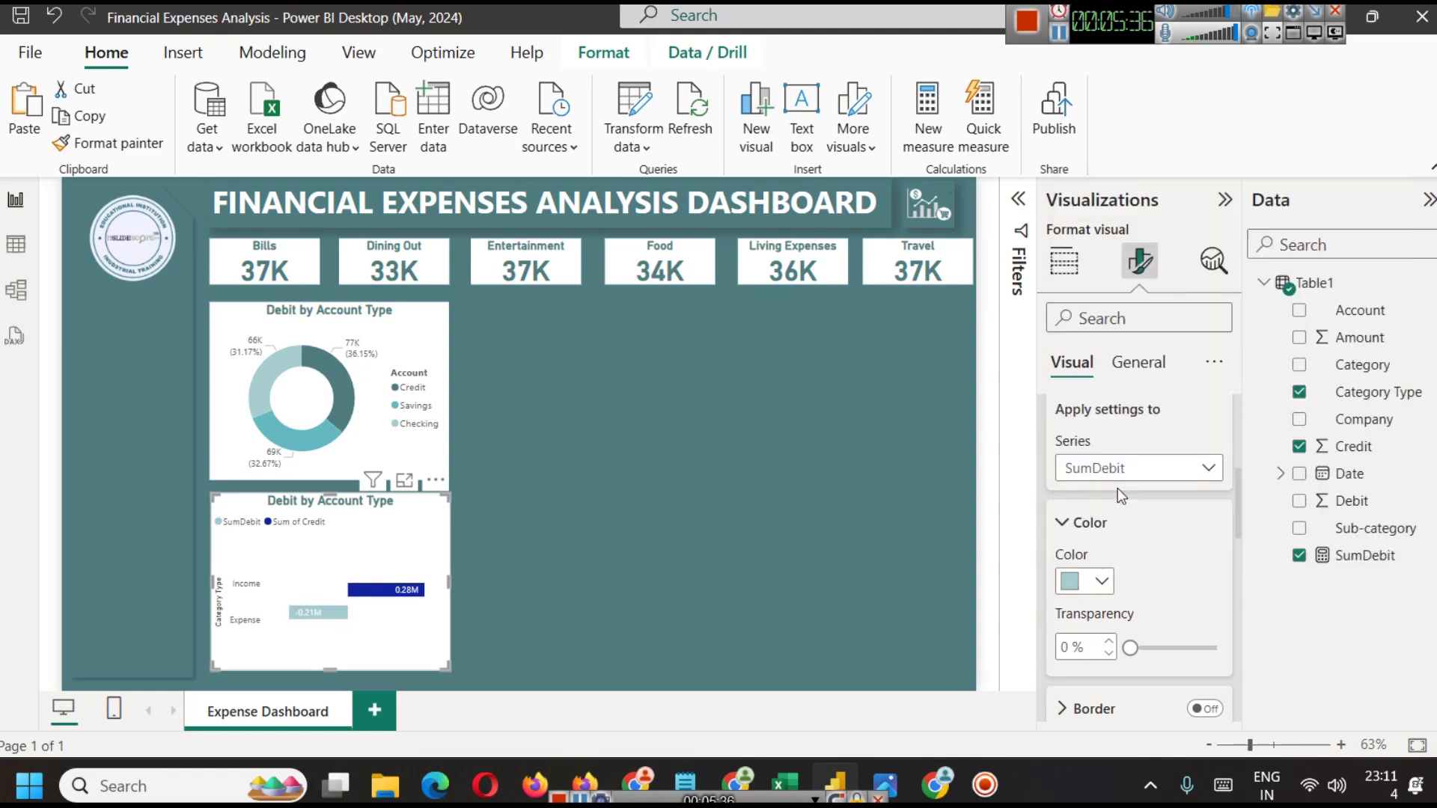
click(1092, 581)
click(1143, 484)
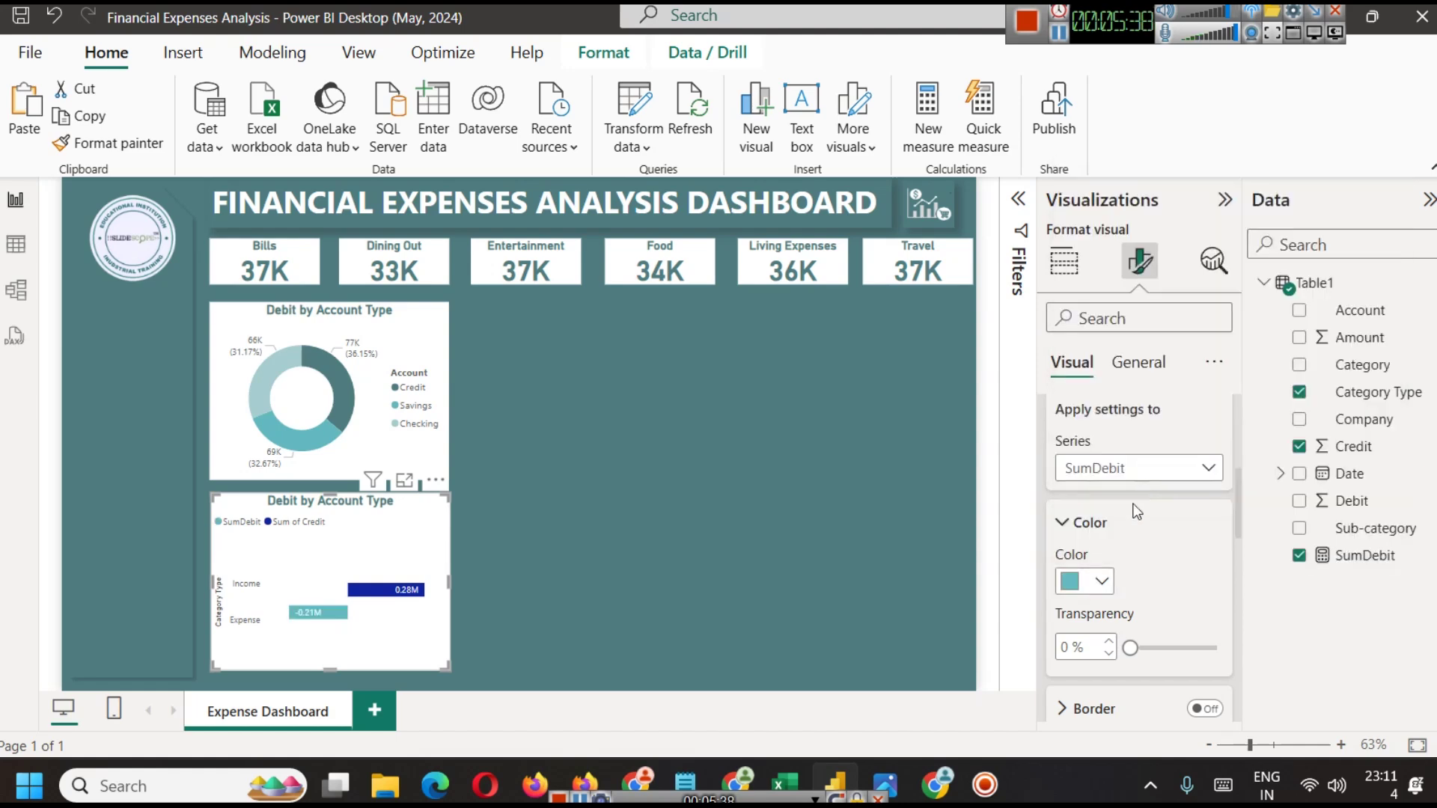
Color the Sum of Credit series of the lower bar chart dark teal, matching the Credit slice of the donut chart
scroll(1102, 609, down, 3)
scroll(1102, 604, up, 3)
click(1153, 469)
click(1106, 550)
click(1098, 586)
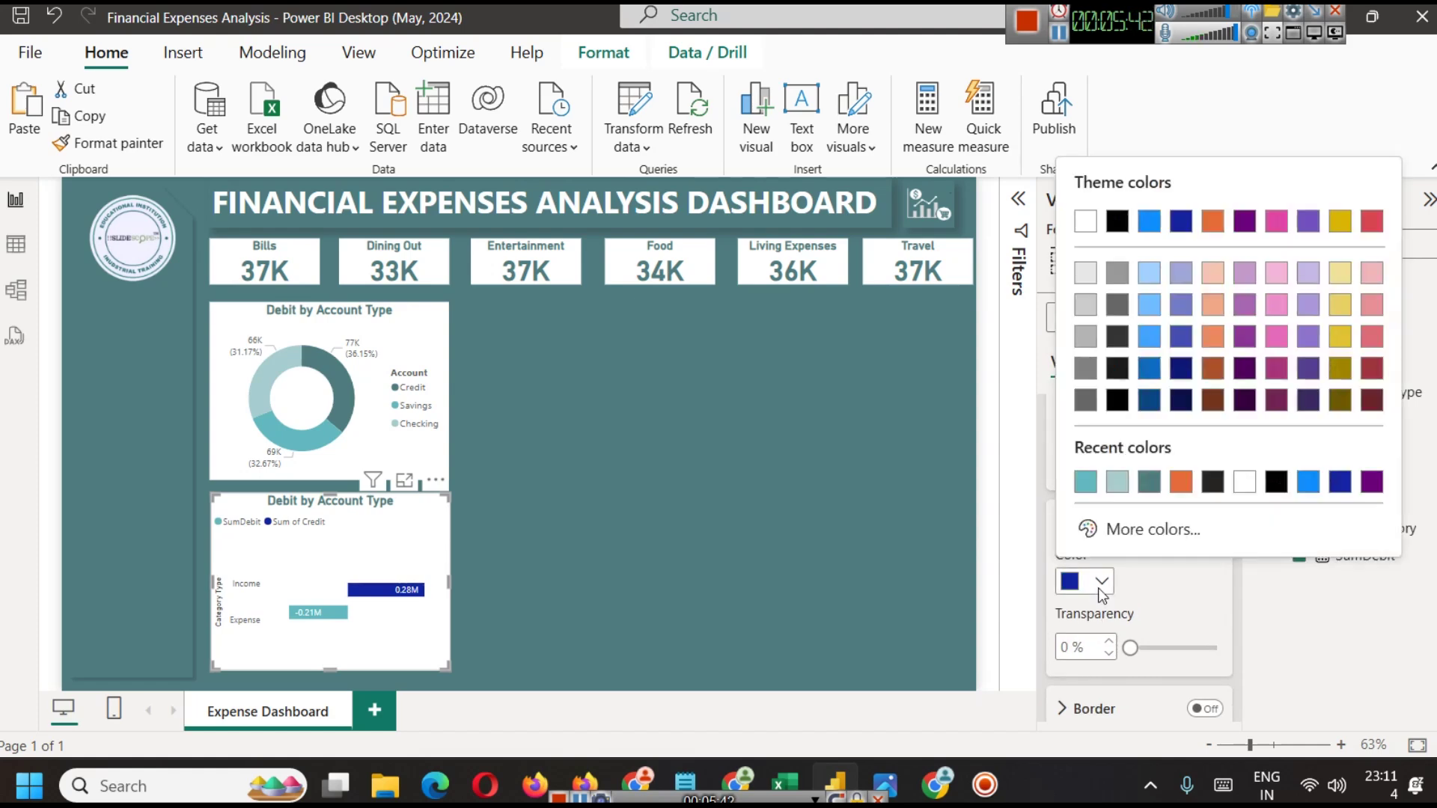
click(1143, 485)
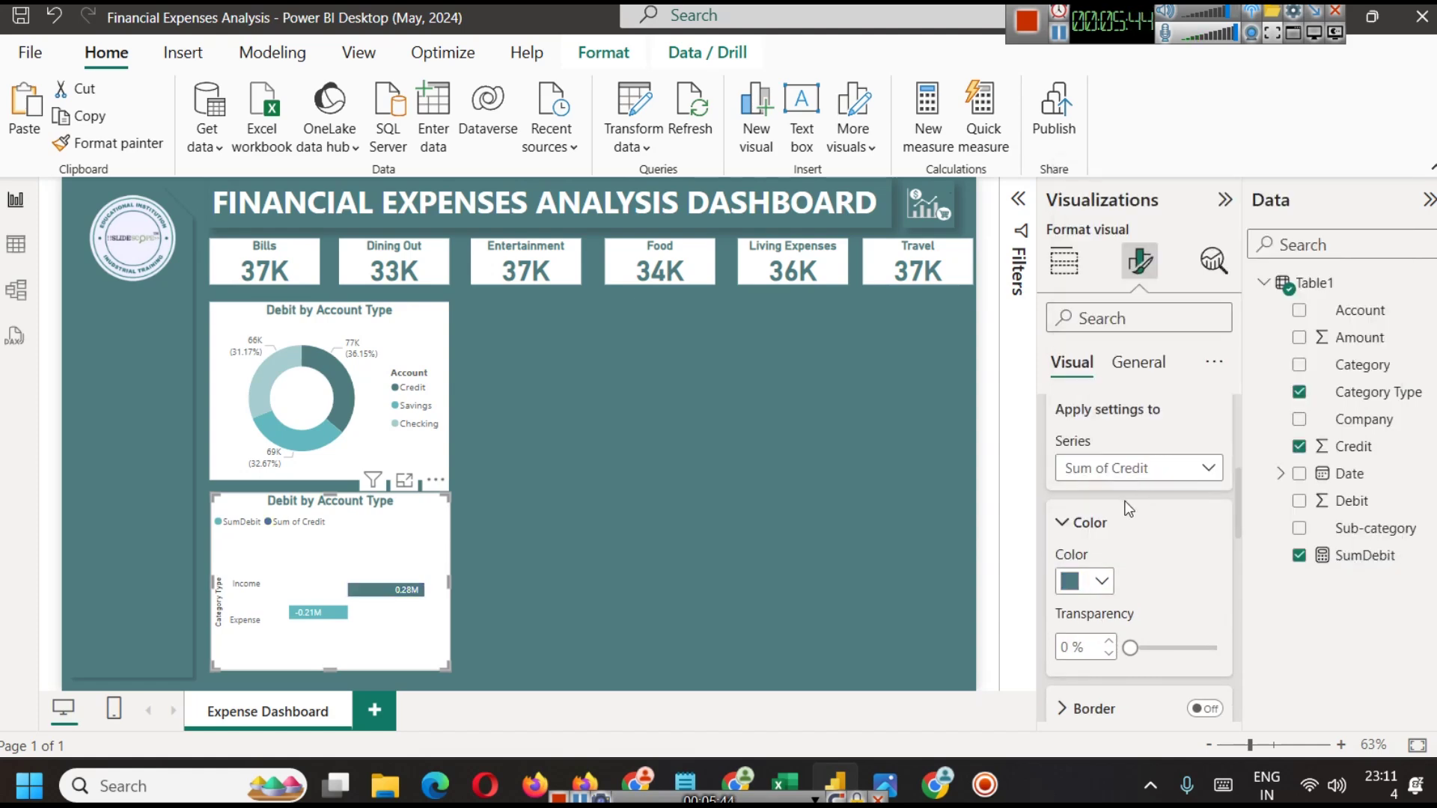
click(680, 528)
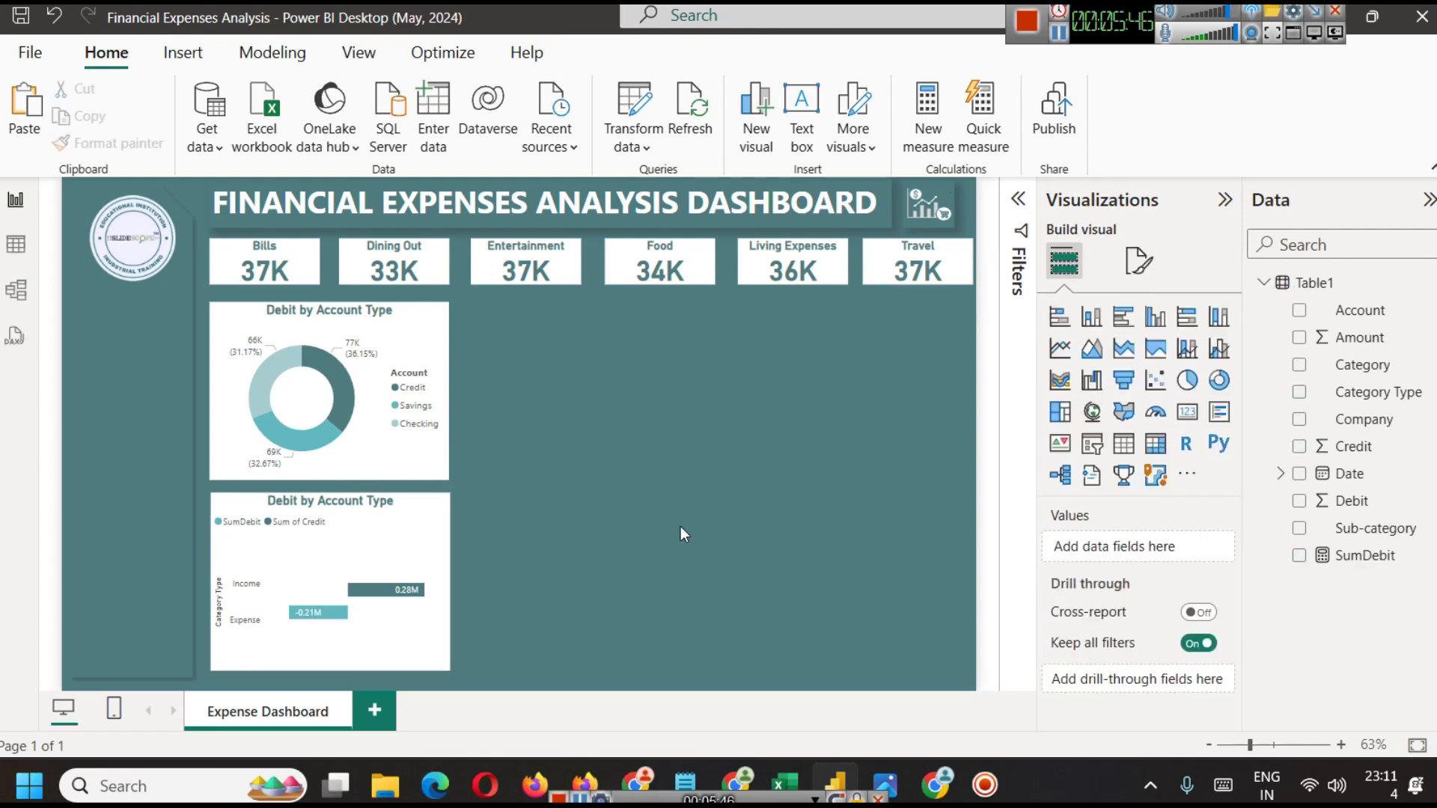
Try the lower bar chart as a clustered column chart, then switch it back to a clustered bar chart
click(432, 545)
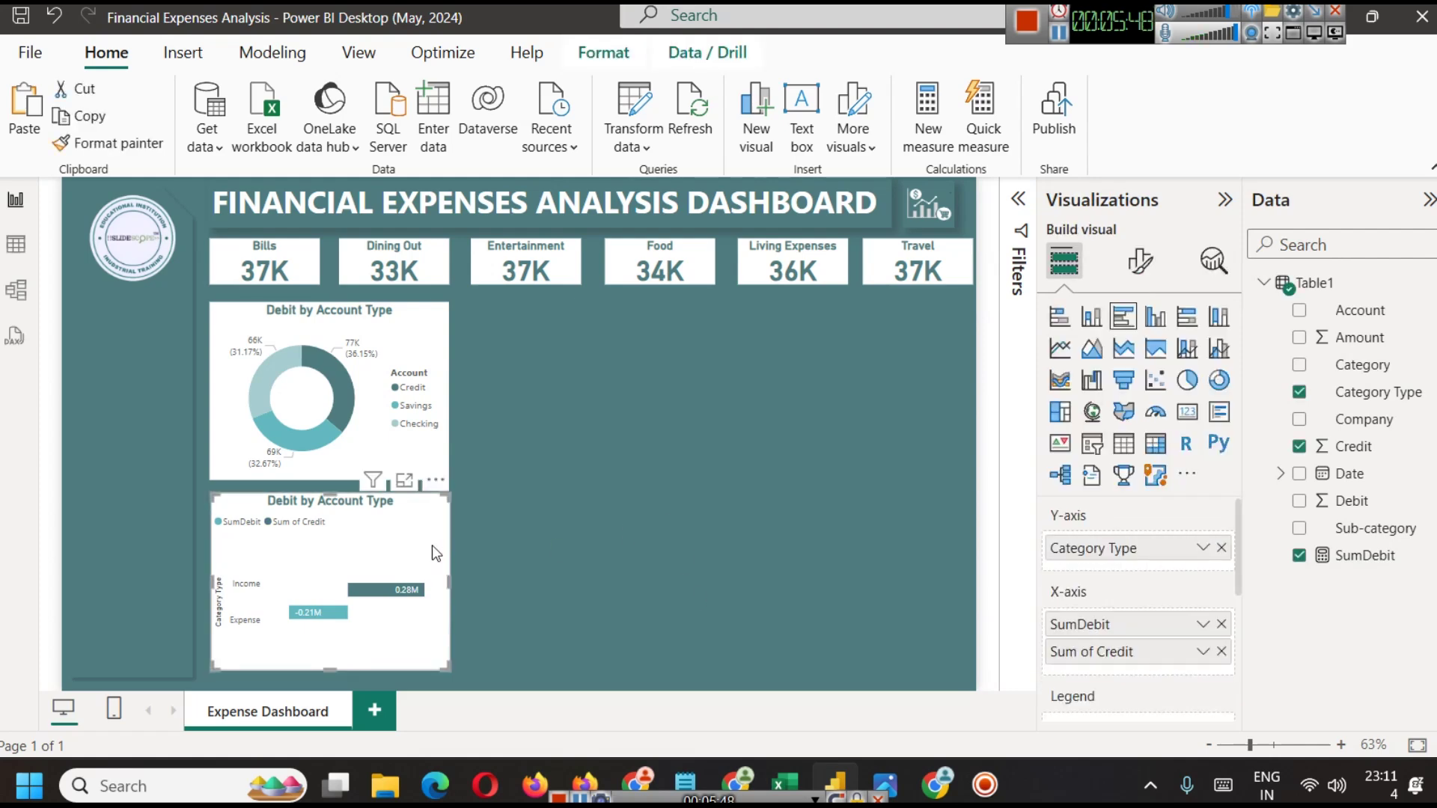
click(1166, 320)
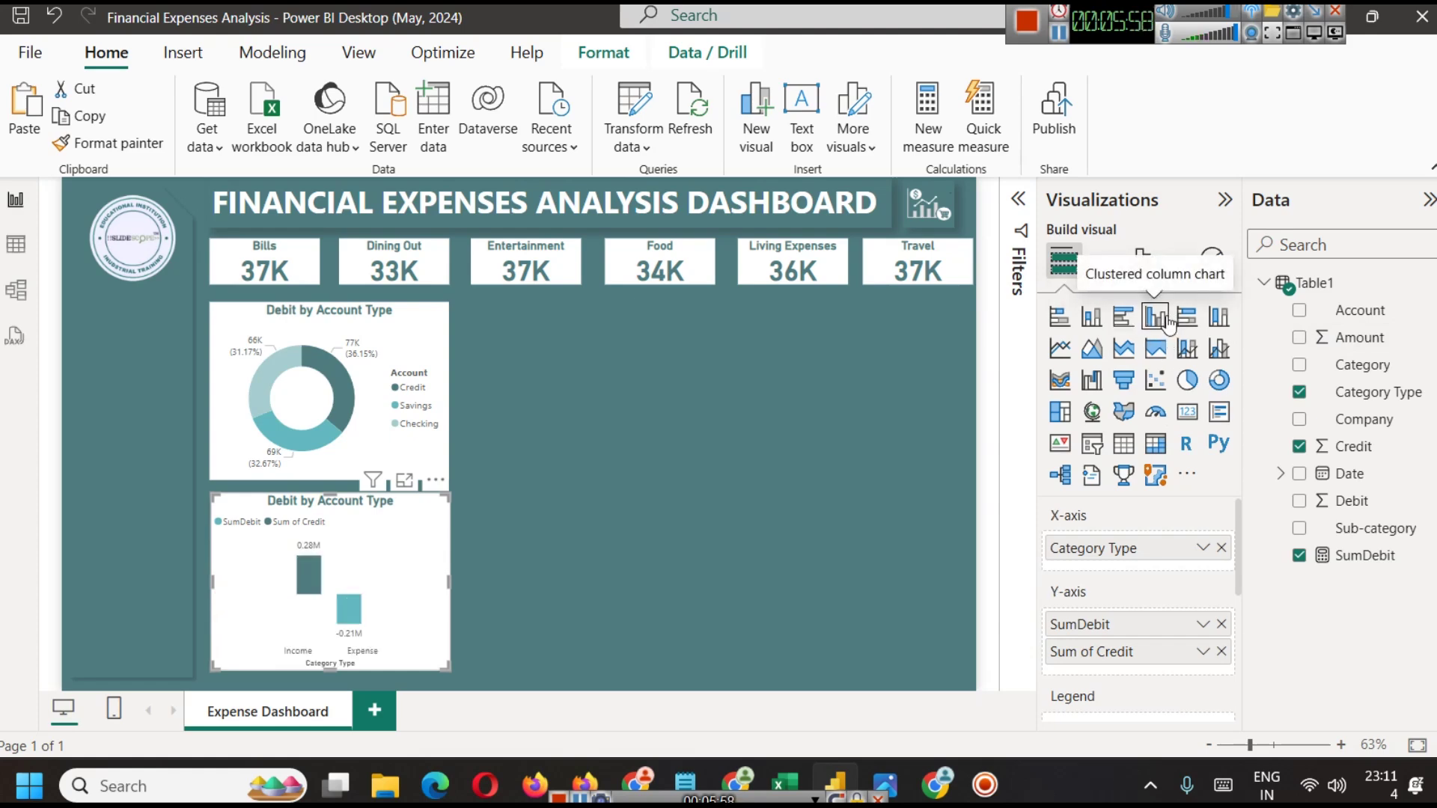
click(1123, 319)
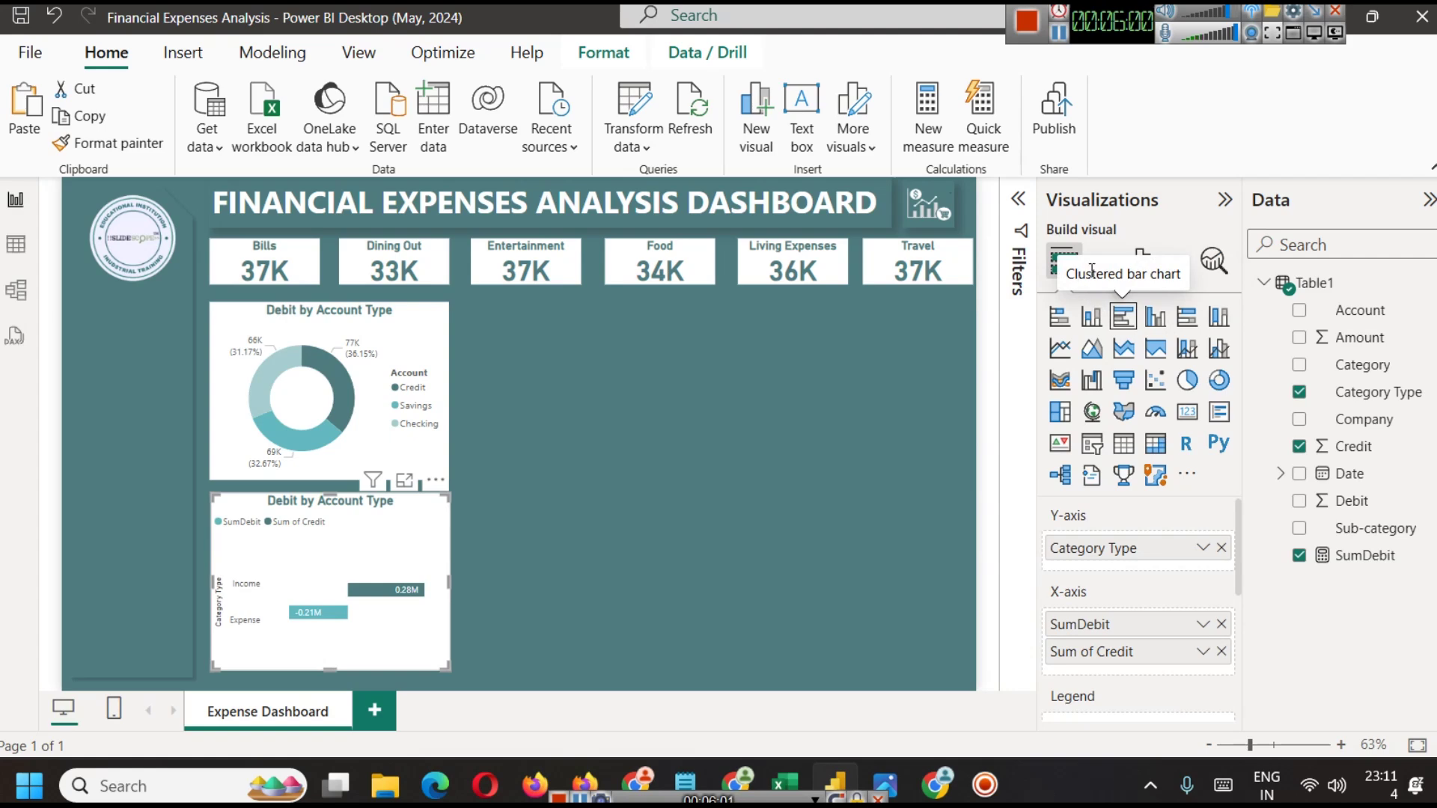
click(599, 449)
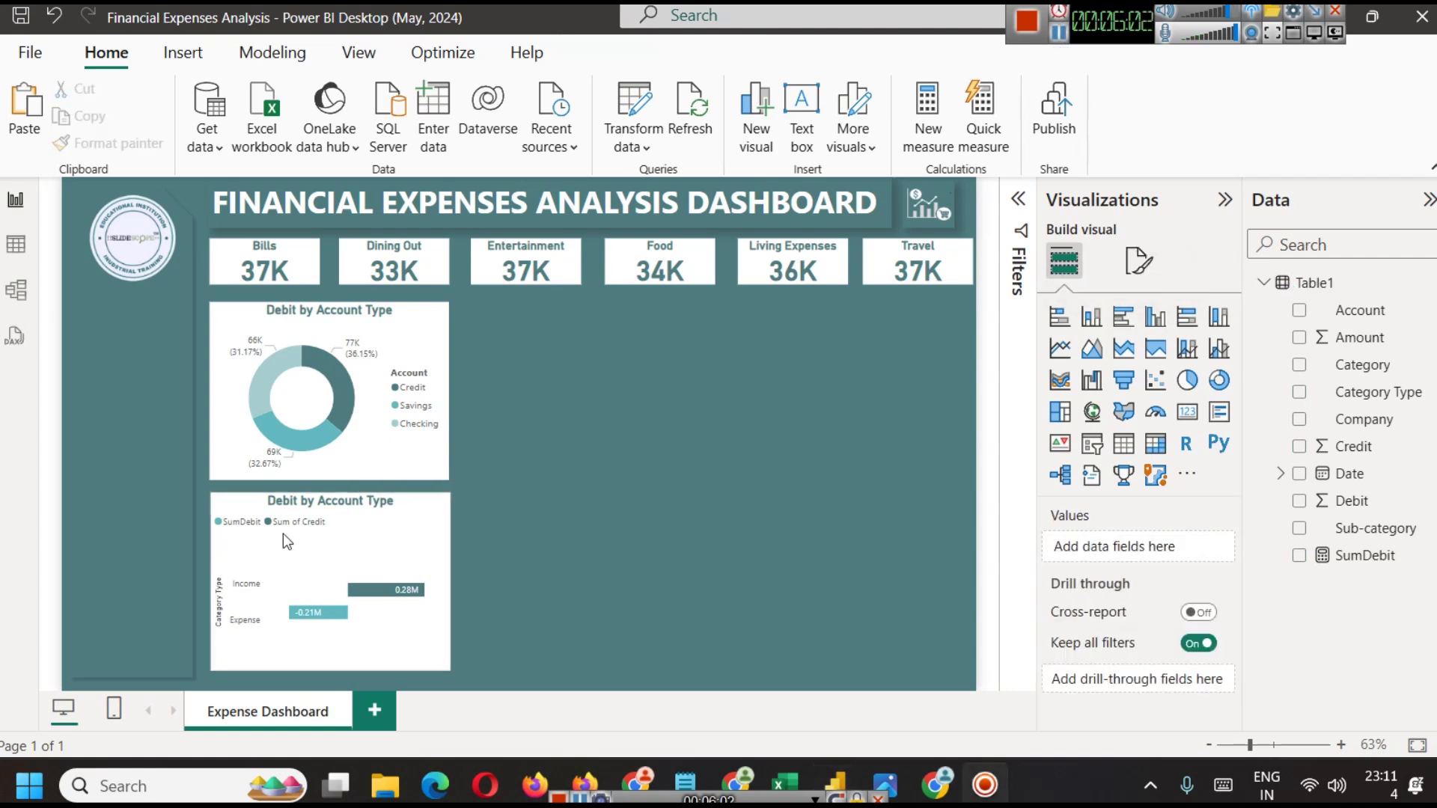
Change the lower bar chart's title to "Total Income vs Expenses"
click(322, 502)
click(1138, 260)
click(1138, 363)
click(1077, 463)
click(1105, 577)
key(ctrl+a)
text(Total Income vs Exp)
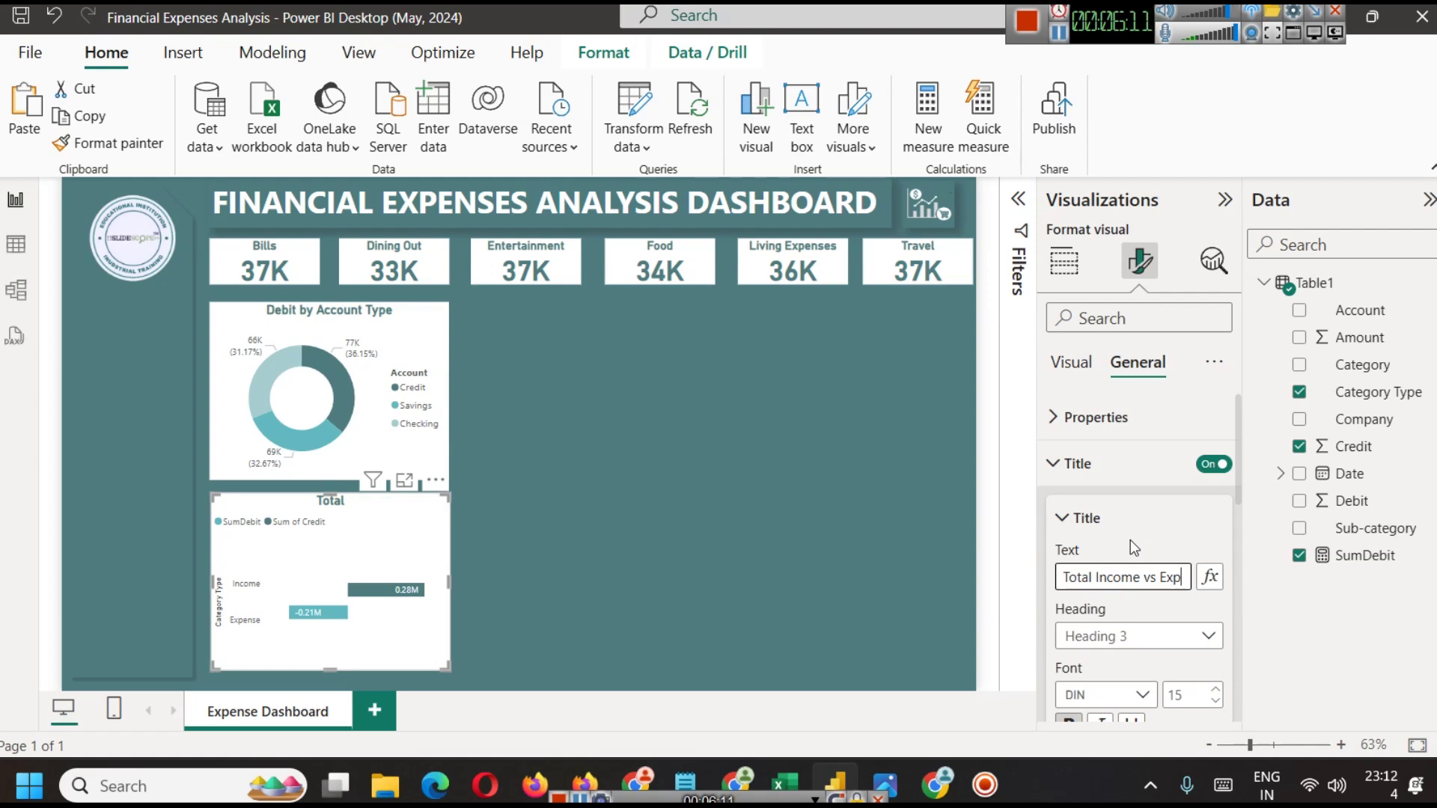
text(ense)
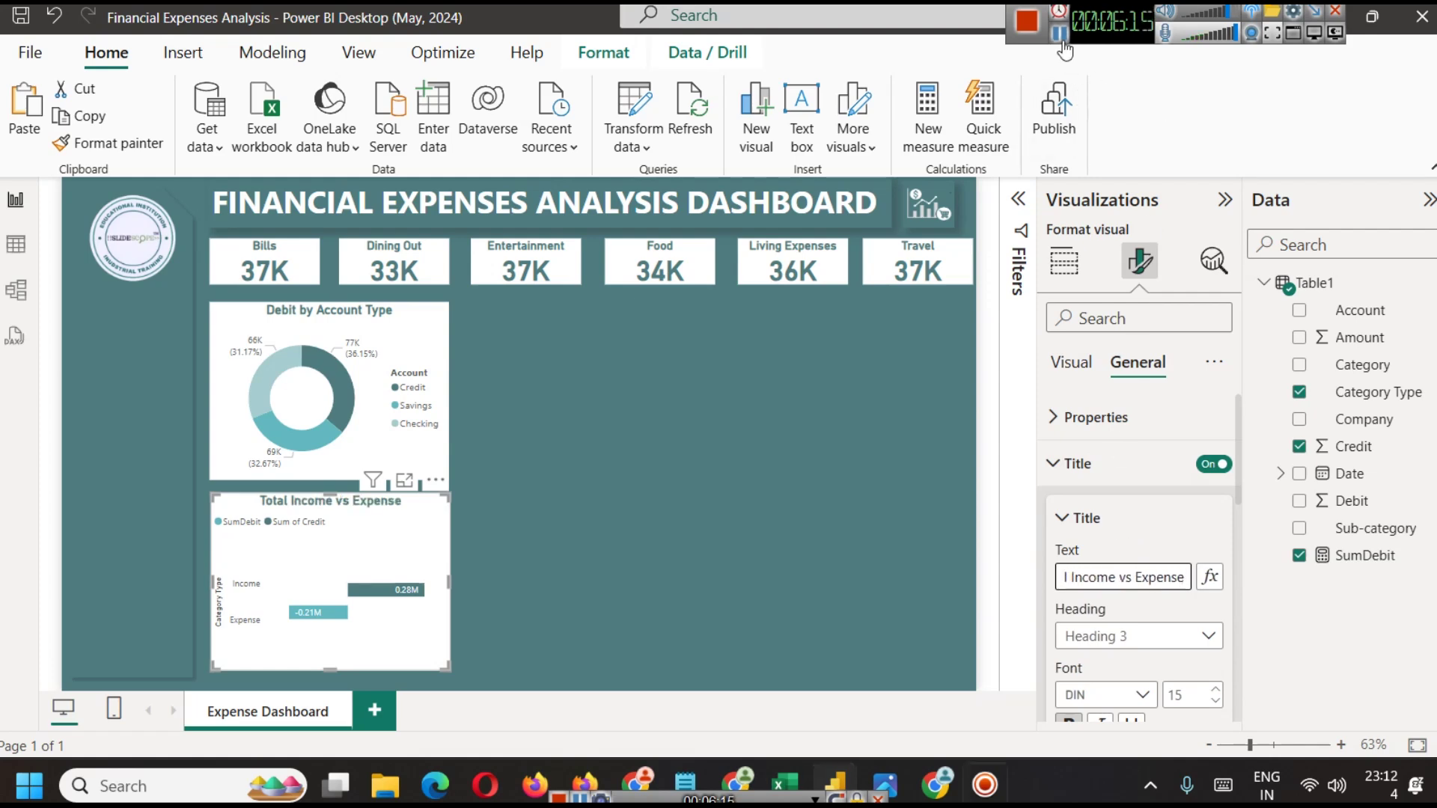
text(s)
key(Escape)
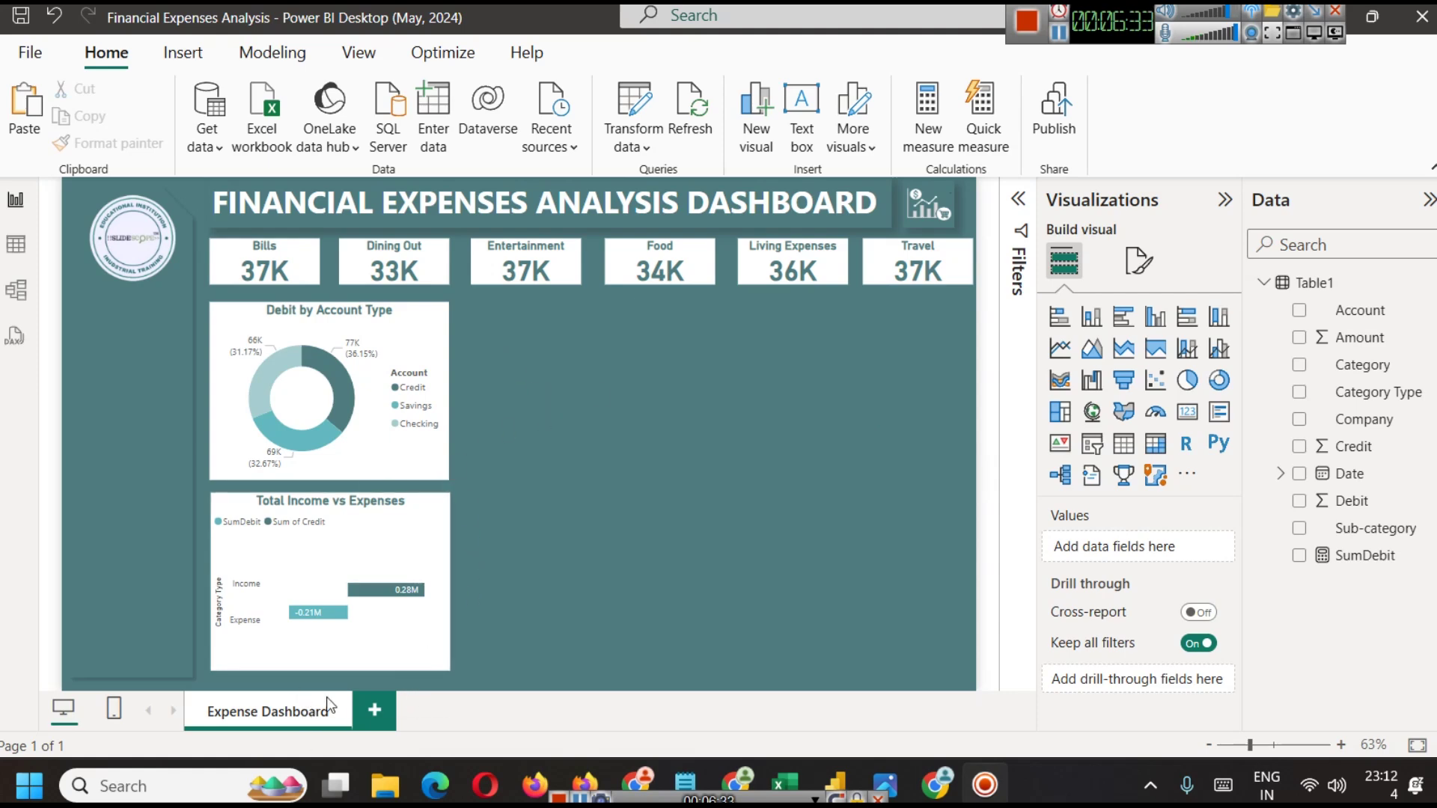
Rename the report page to "Expenses Dashboard"
right_click(258, 708)
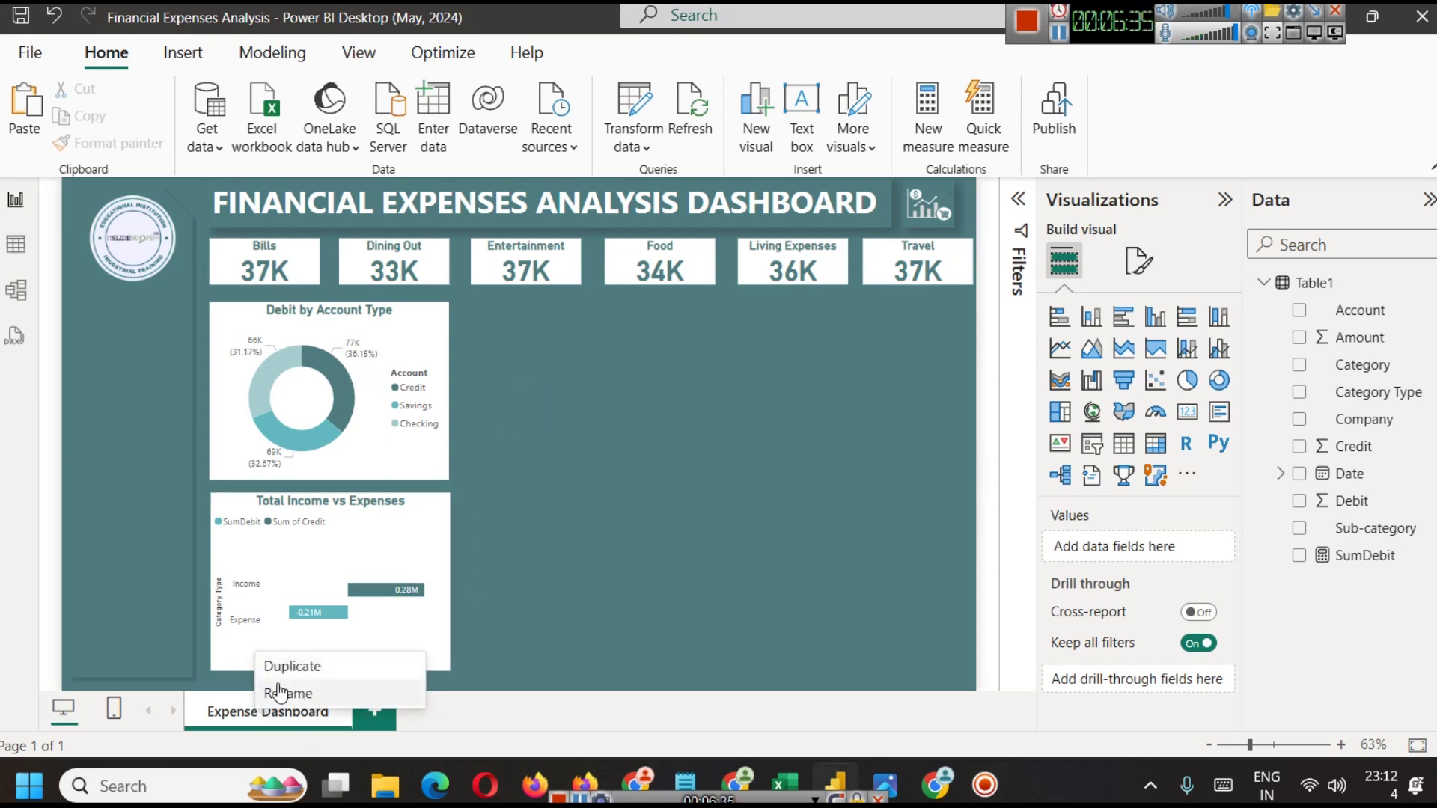
click(278, 693)
text(s)
key(Return)
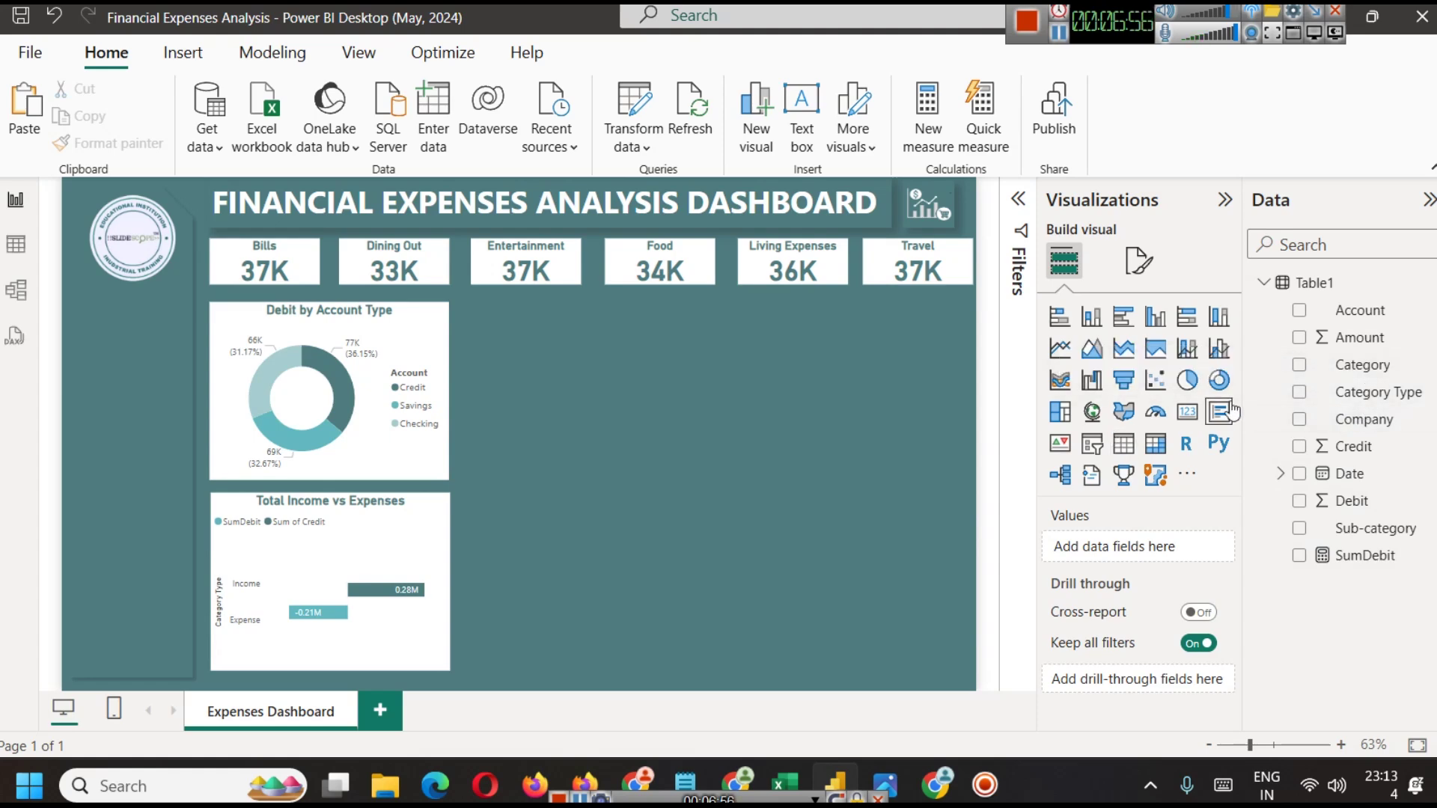
click(1065, 381)
click(652, 389)
click(532, 374)
key(Delete)
Duplicate the Debit by Account Type donut chart, place the copy to its right, and convert it to a ribbon chart
click(411, 325)
key(ctrl+c)
key(ctrl+v)
drag(411, 325, 661, 330)
click(1064, 383)
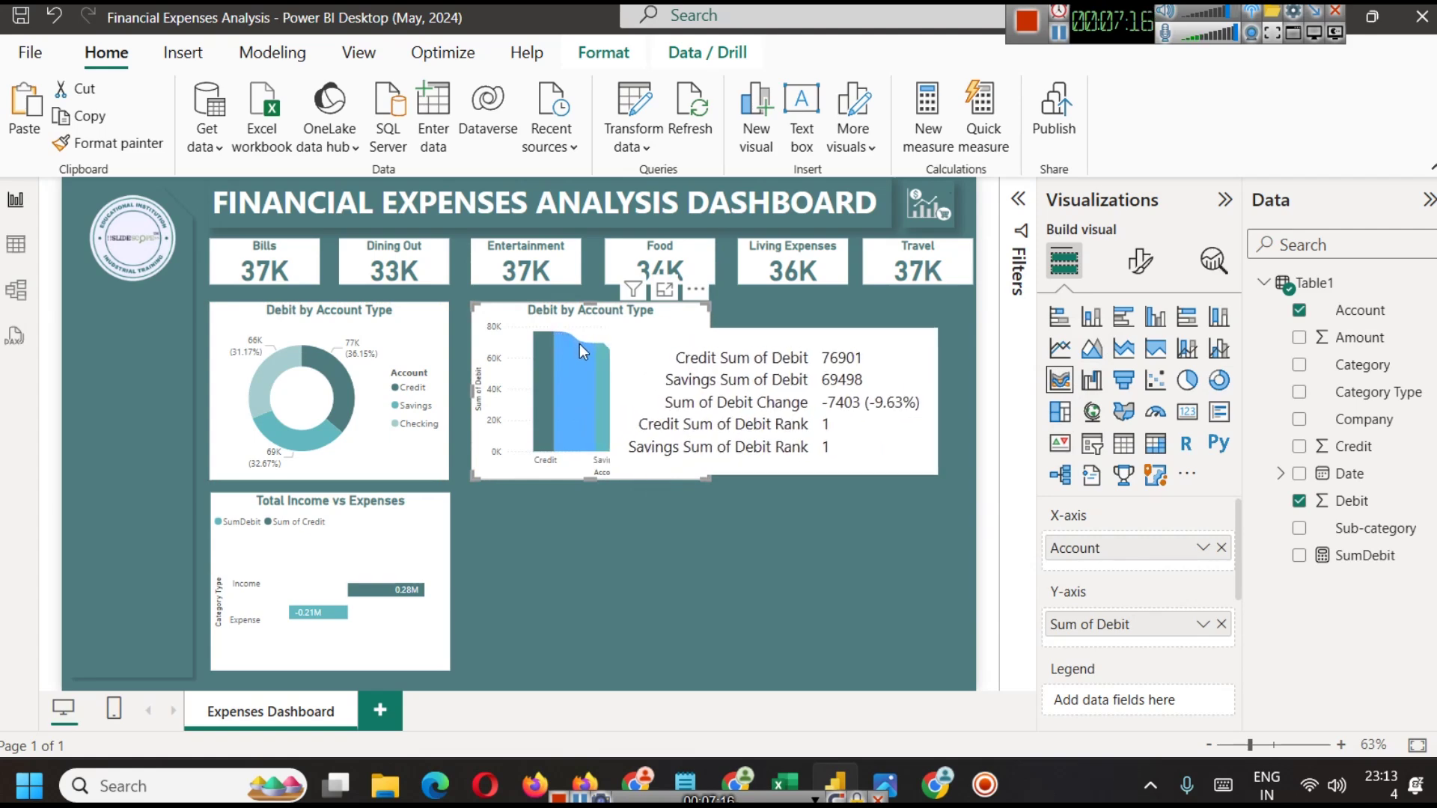
Replace Account with Category on the ribbon chart's X-axis
mouse_move(616, 360)
mouse_move(654, 374)
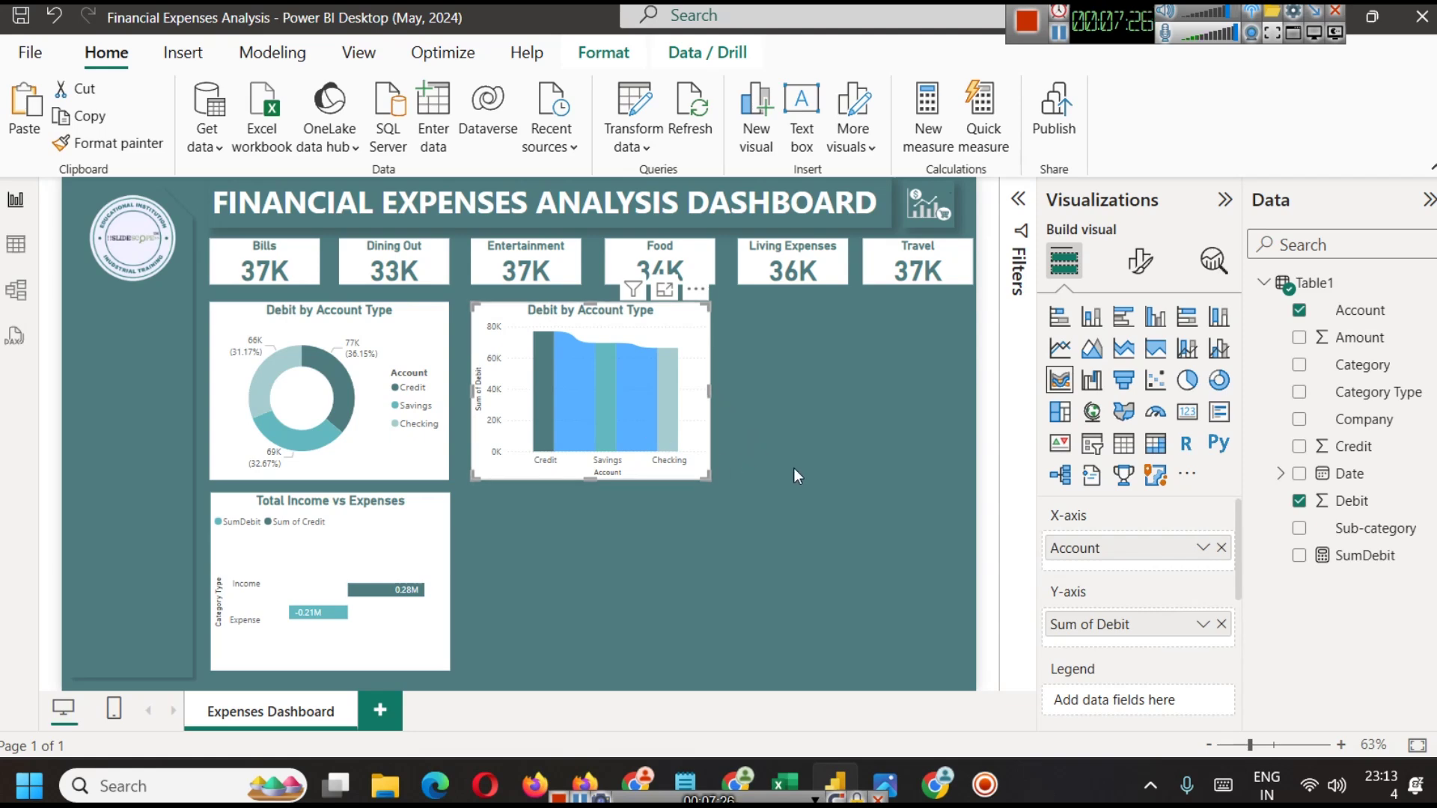
click(1222, 547)
drag(1361, 372, 1123, 547)
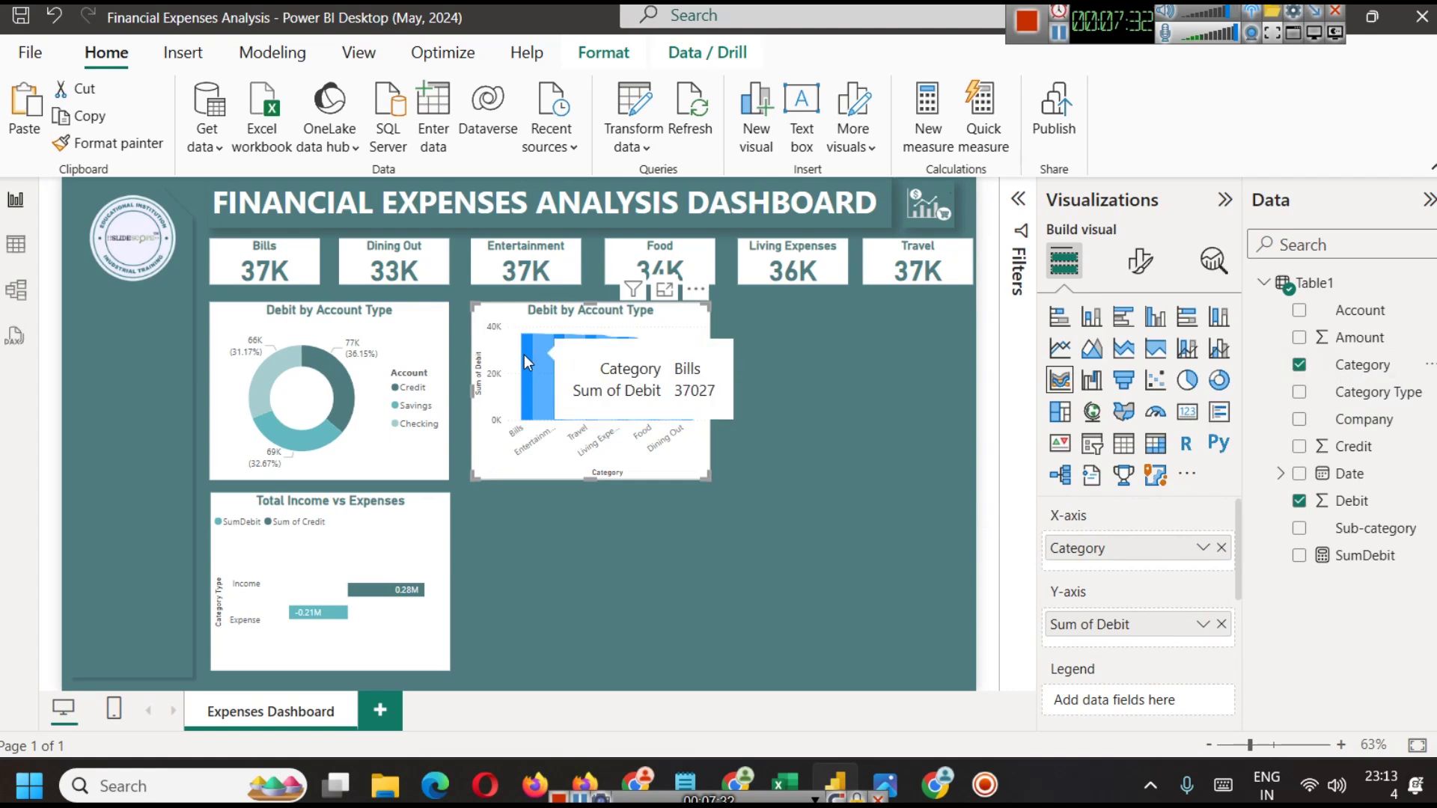
Turn on data labels for the ribbon chart, check them in focus mode, and return to the report
click(1140, 262)
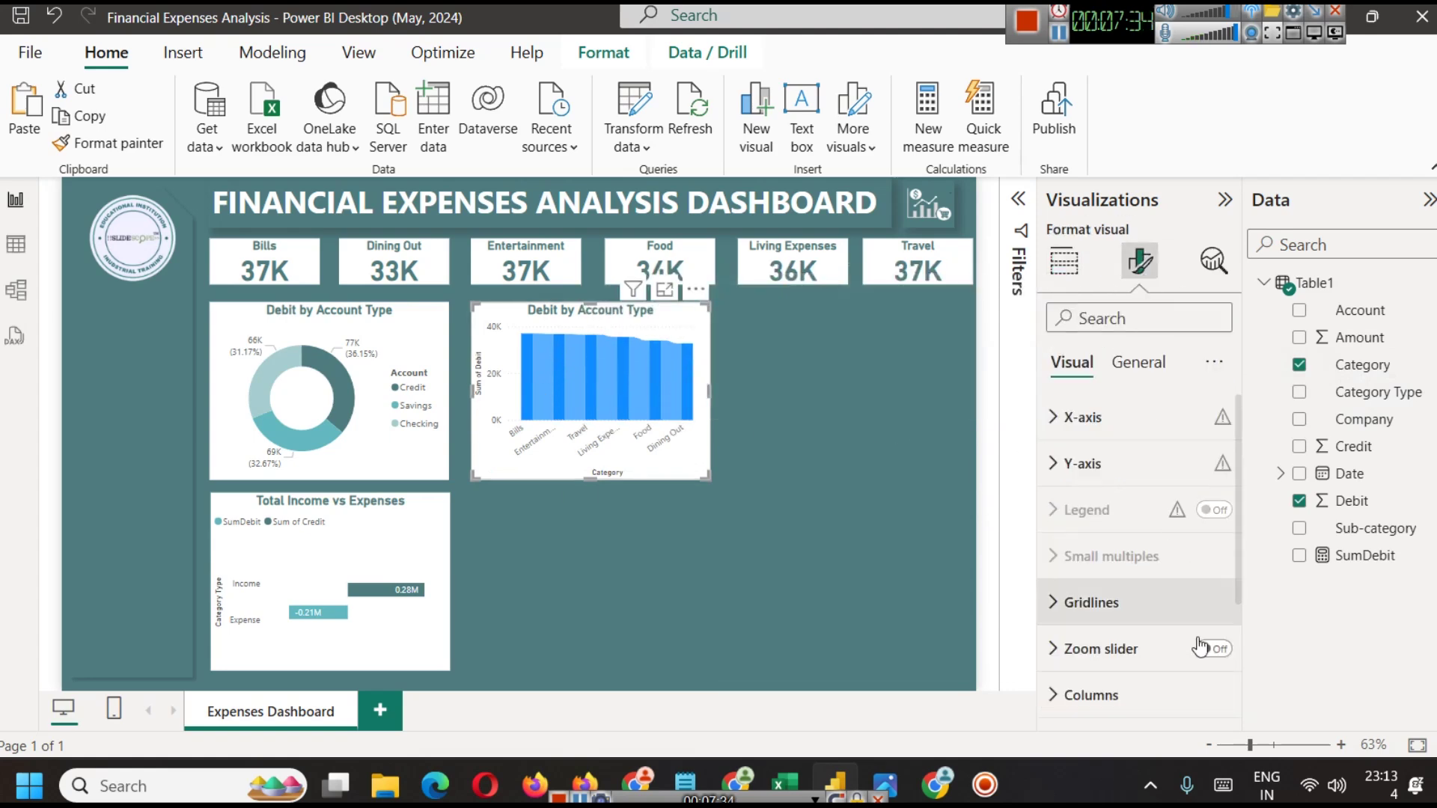
scroll(1160, 620, down, 3)
click(1214, 606)
click(1144, 619)
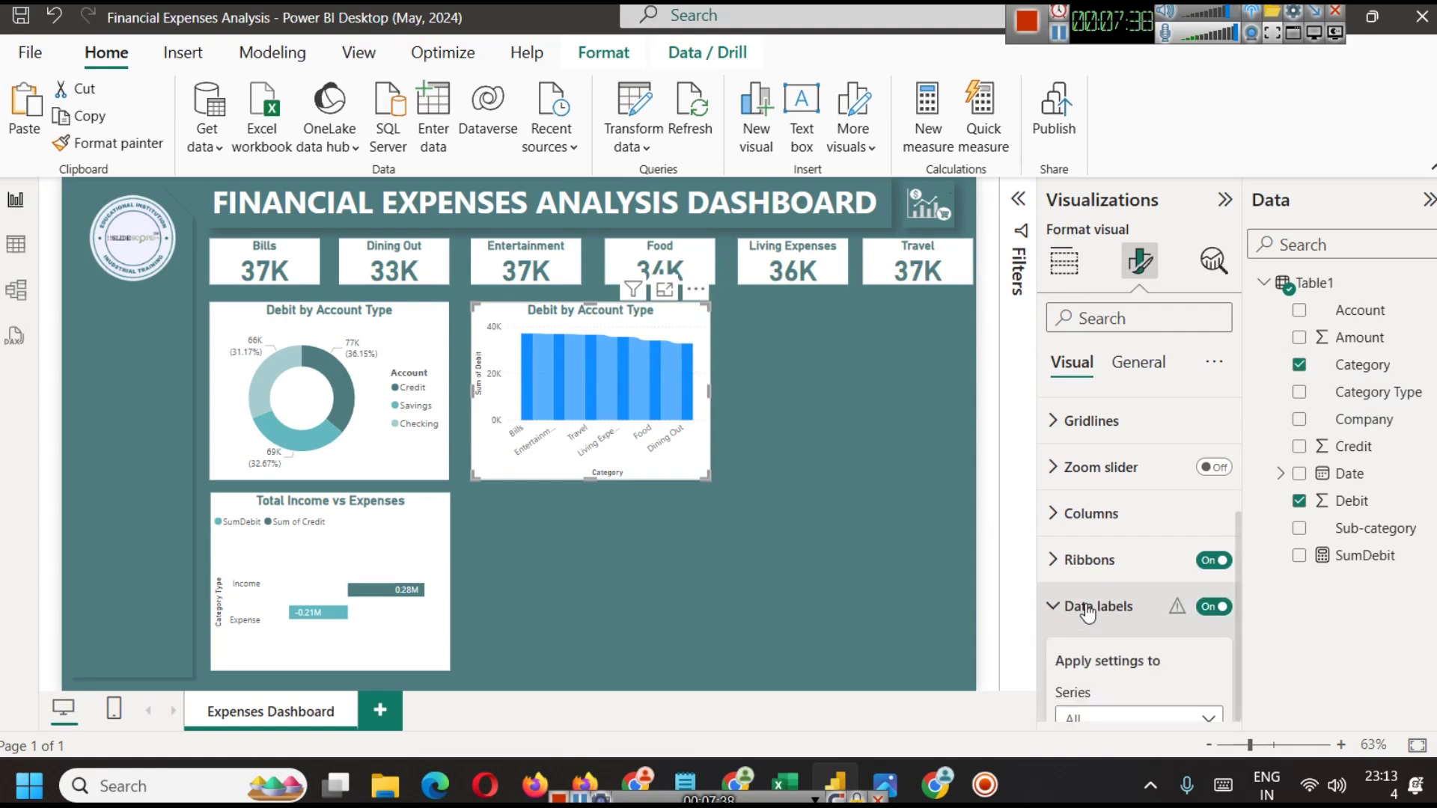
click(665, 289)
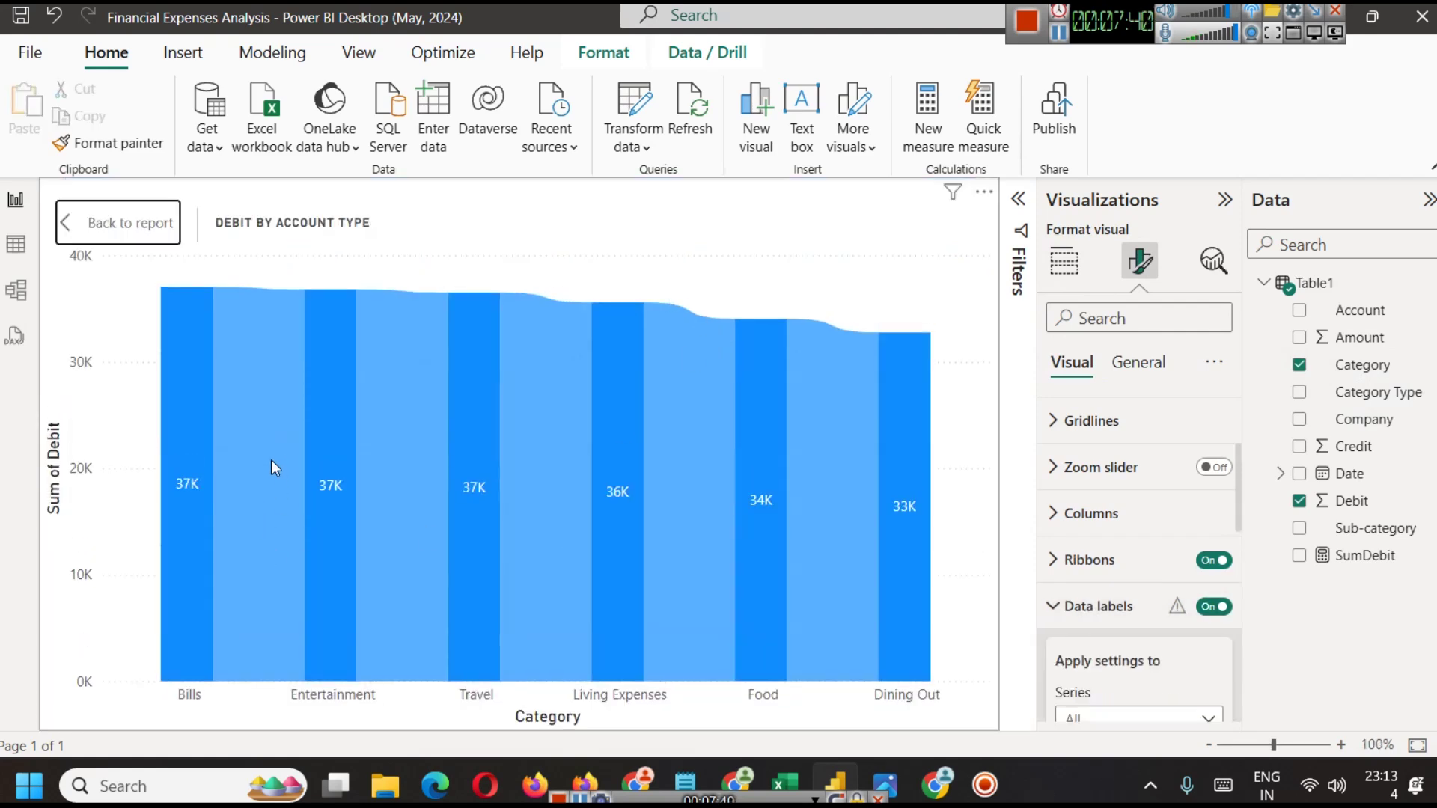
click(112, 222)
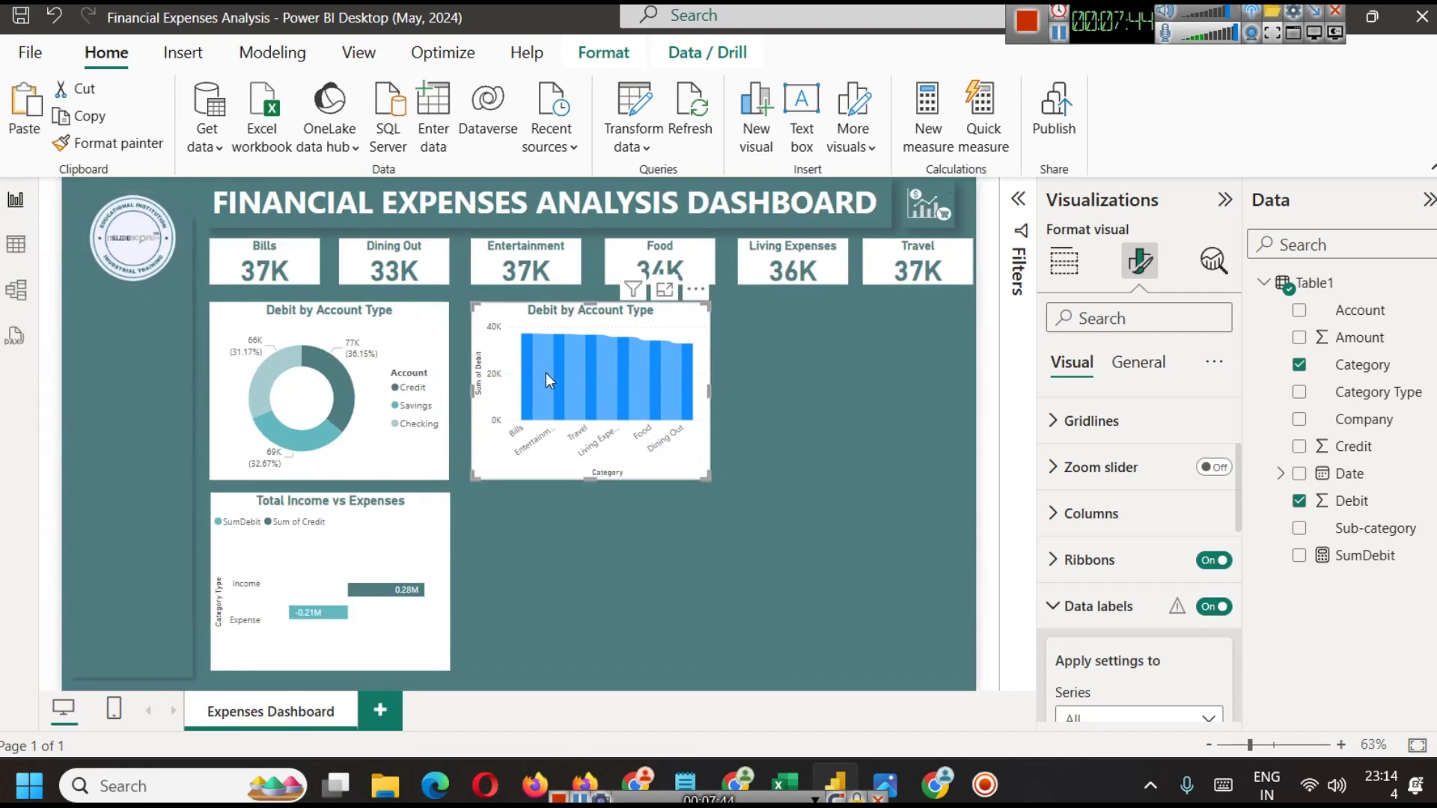
Set the font size of the ribbon chart's data label values to 8
scroll(1136, 603, down, 5)
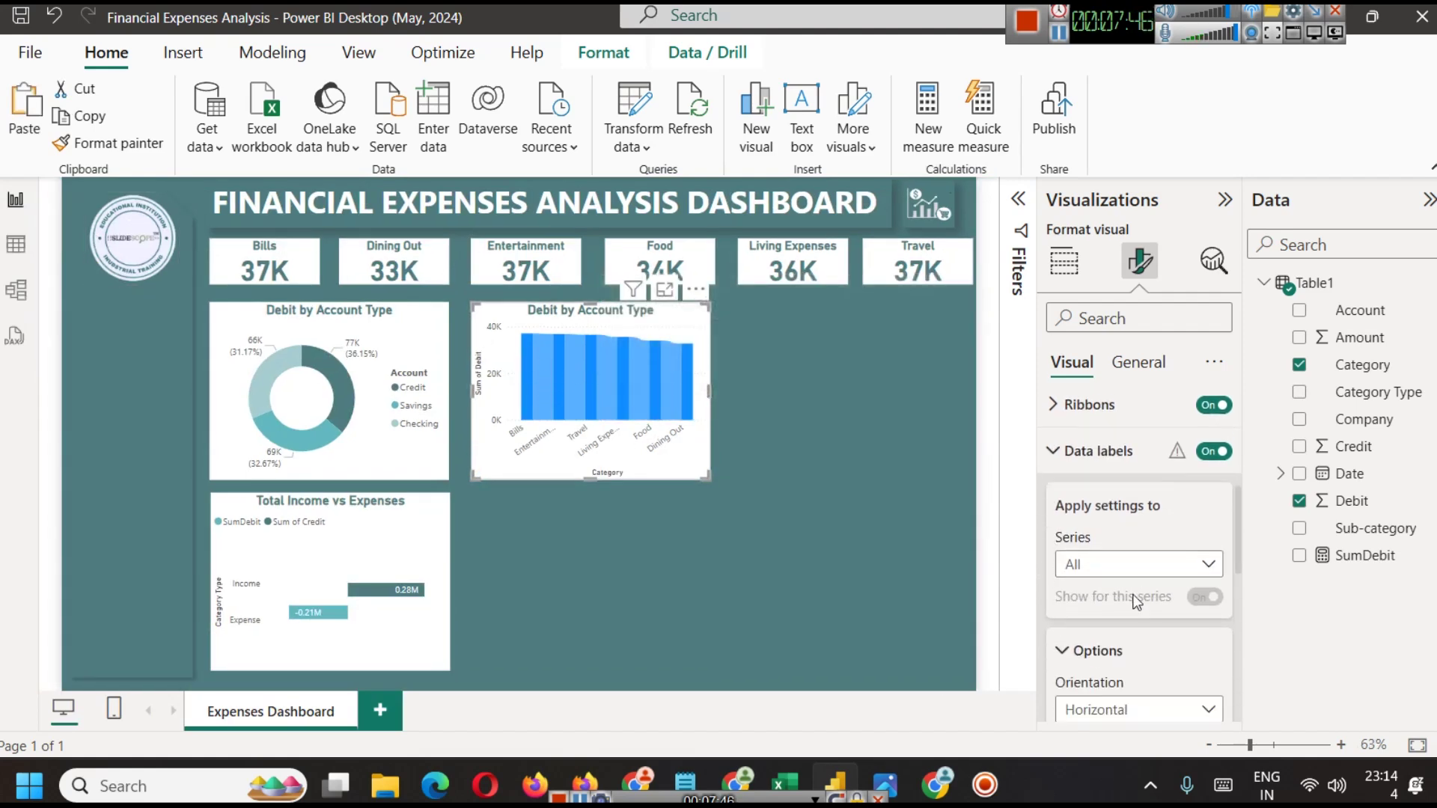
scroll(1136, 603, down, 3)
click(1115, 416)
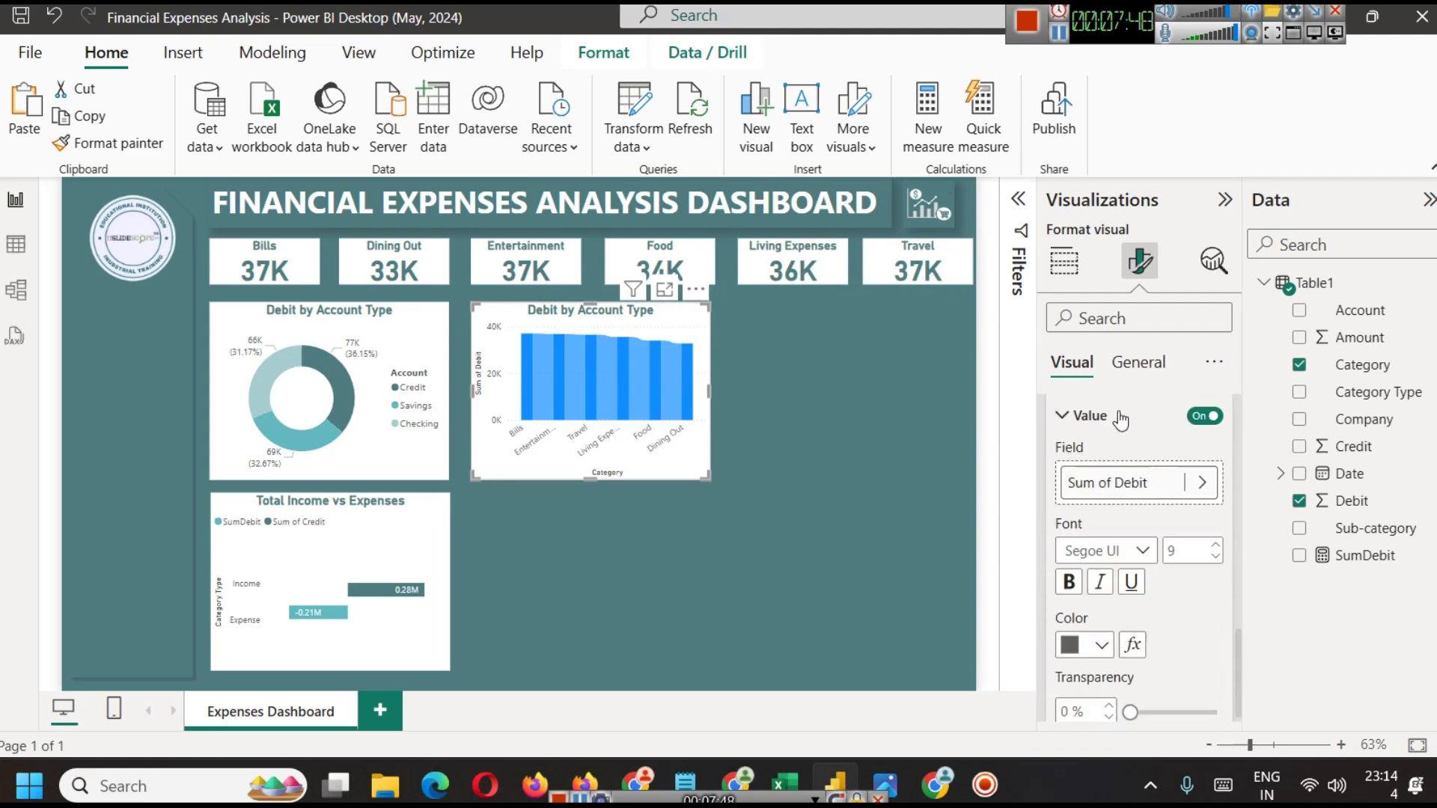
click(1216, 559)
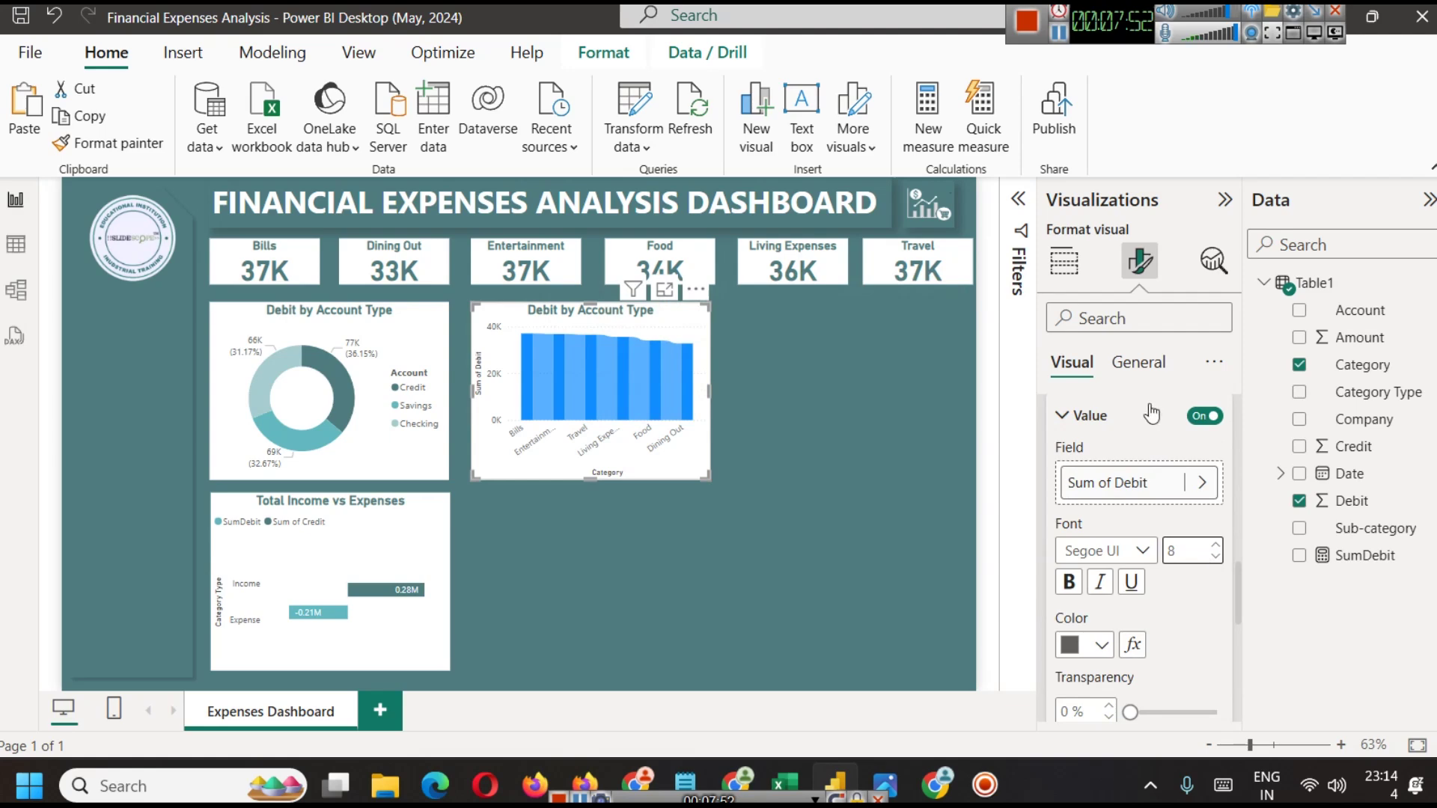
Try the detail and background options of the ribbon chart's data labels
scroll(1212, 567, up, 1)
scroll(1214, 566, up, 3)
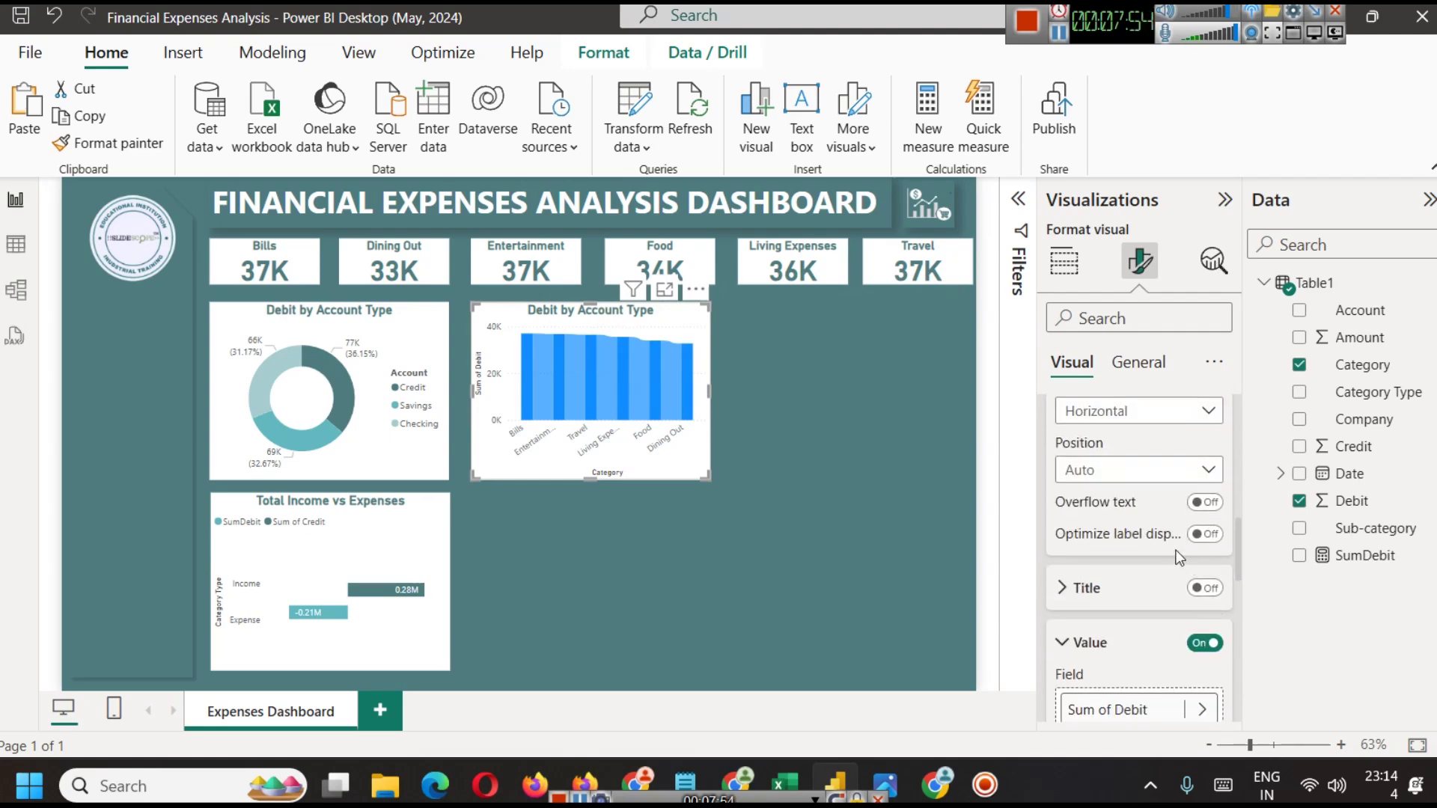
scroll(1160, 569, down, 2)
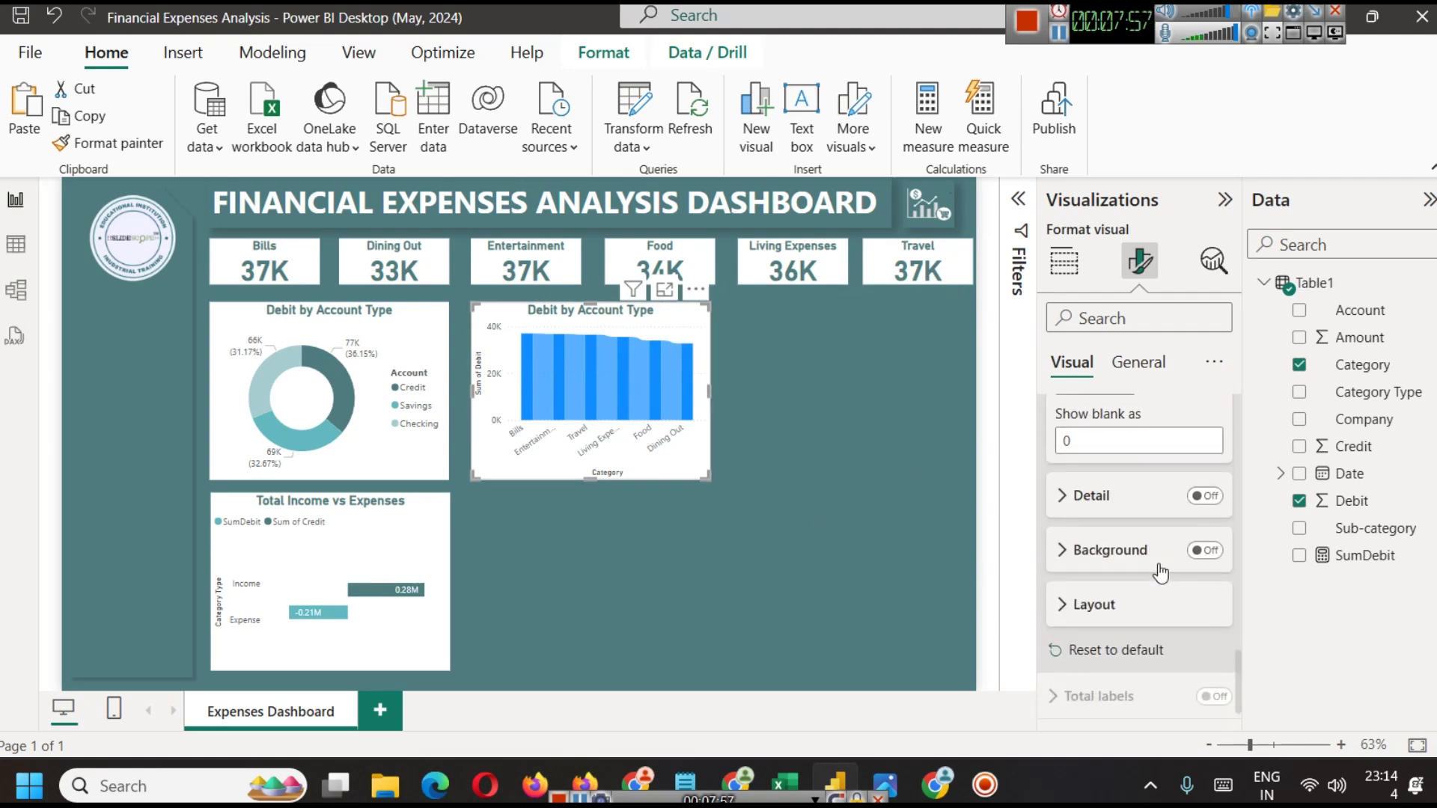
click(1196, 500)
click(1207, 551)
click(1206, 551)
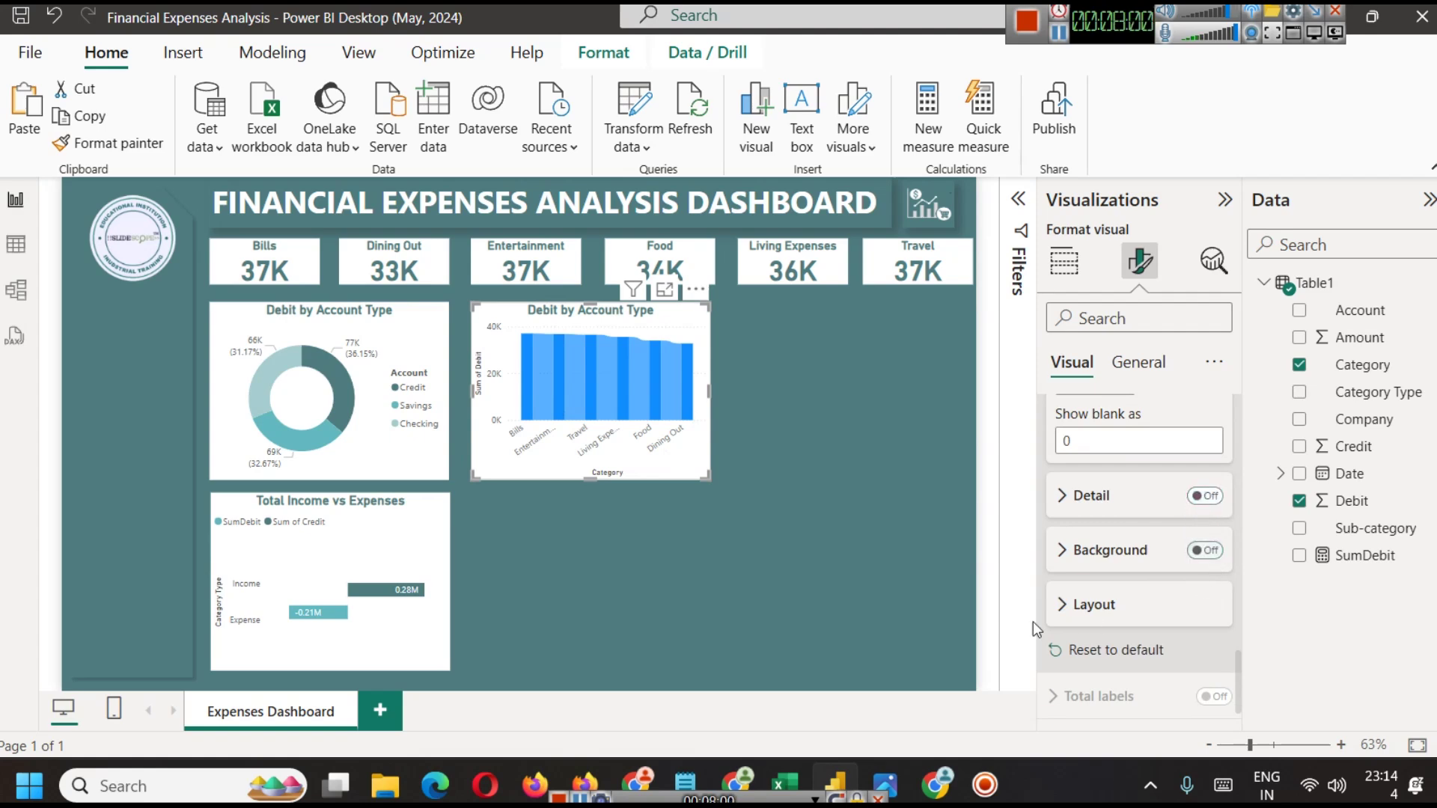
click(1108, 605)
scroll(1110, 596, up, 10)
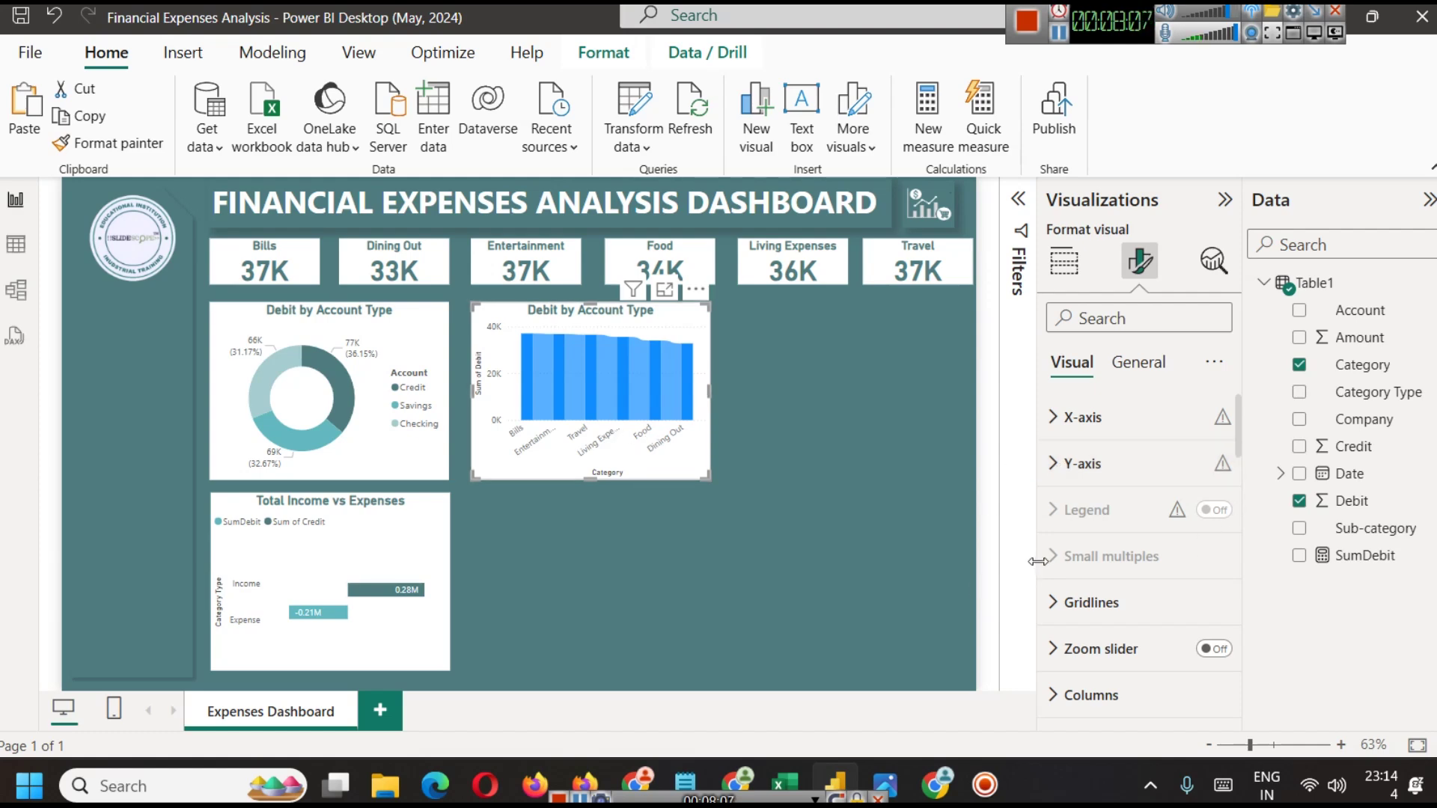
Color the ribbon chart's columns dark teal to match the dashboard and inspect the tooltips of its columns and ribbons
scroll(1115, 524, down, 3)
click(1130, 475)
scroll(1111, 552, down, 3)
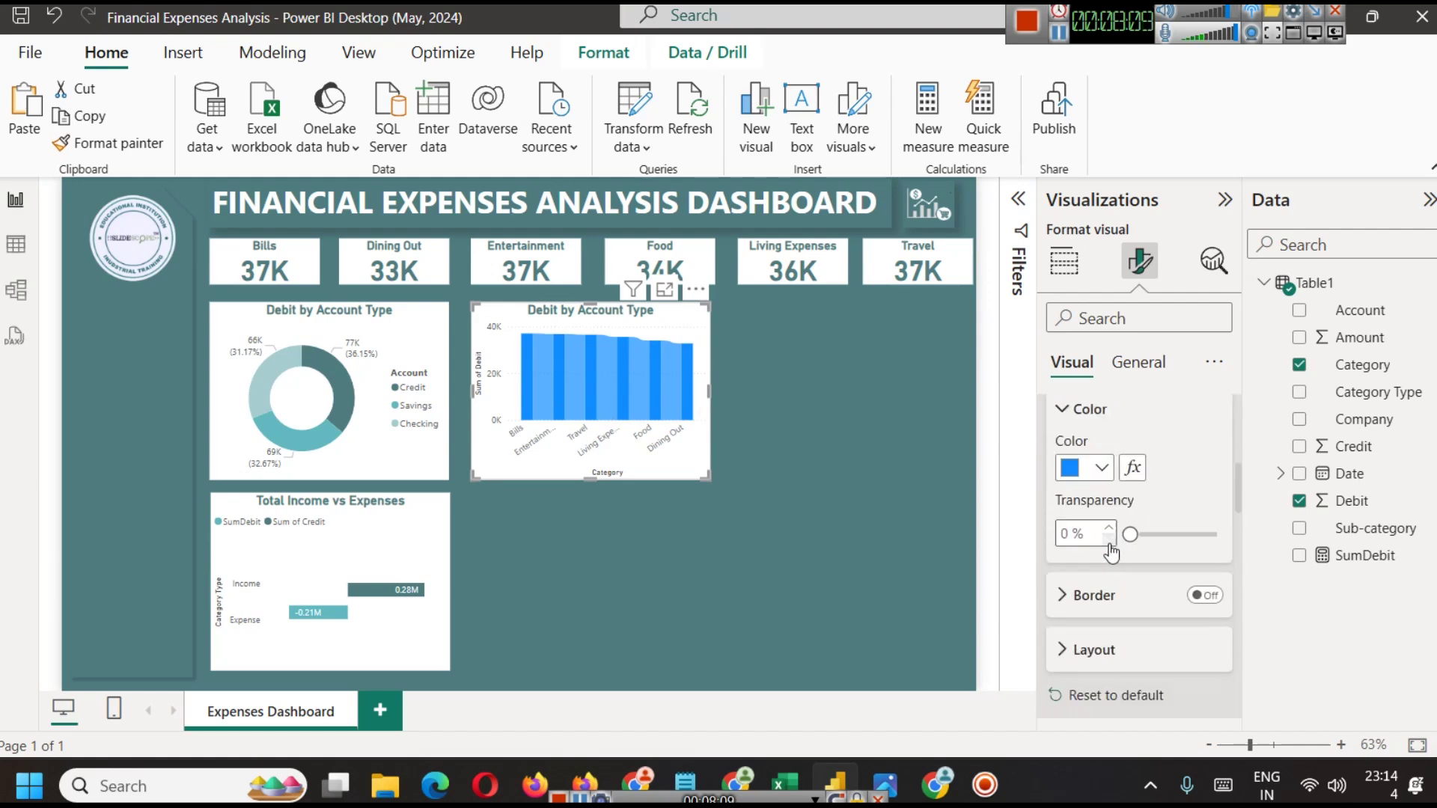
click(1098, 468)
click(1090, 380)
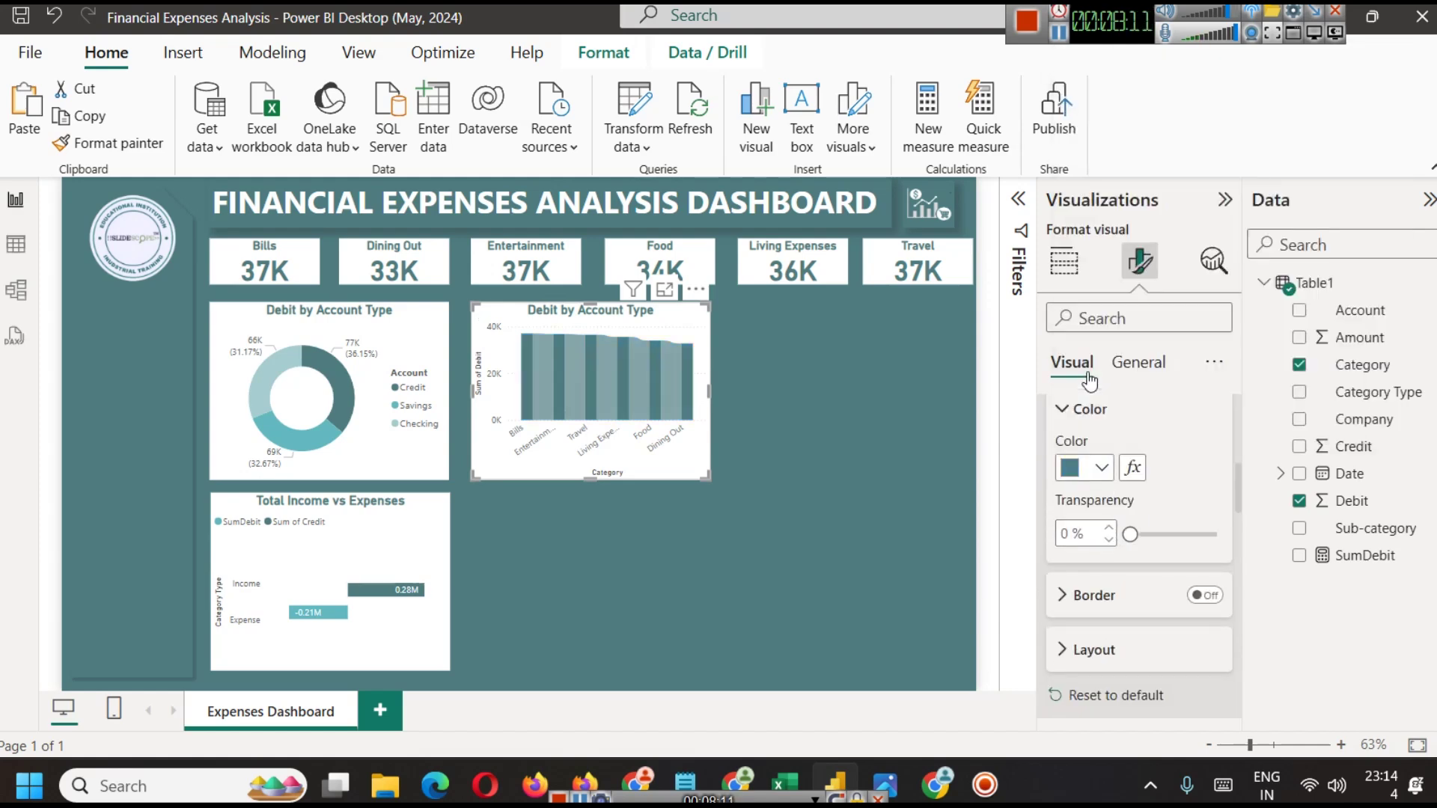
click(813, 533)
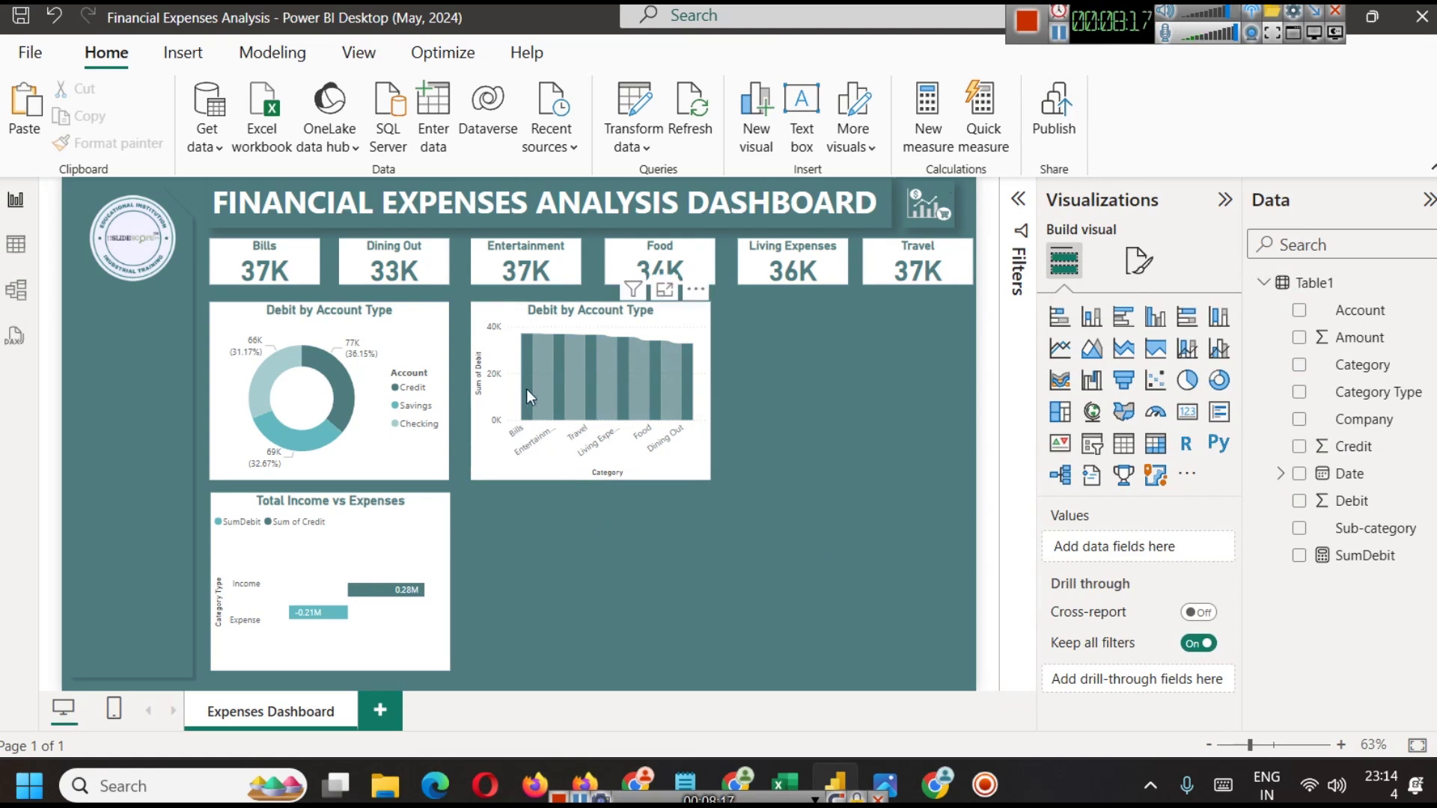
mouse_move(527, 389)
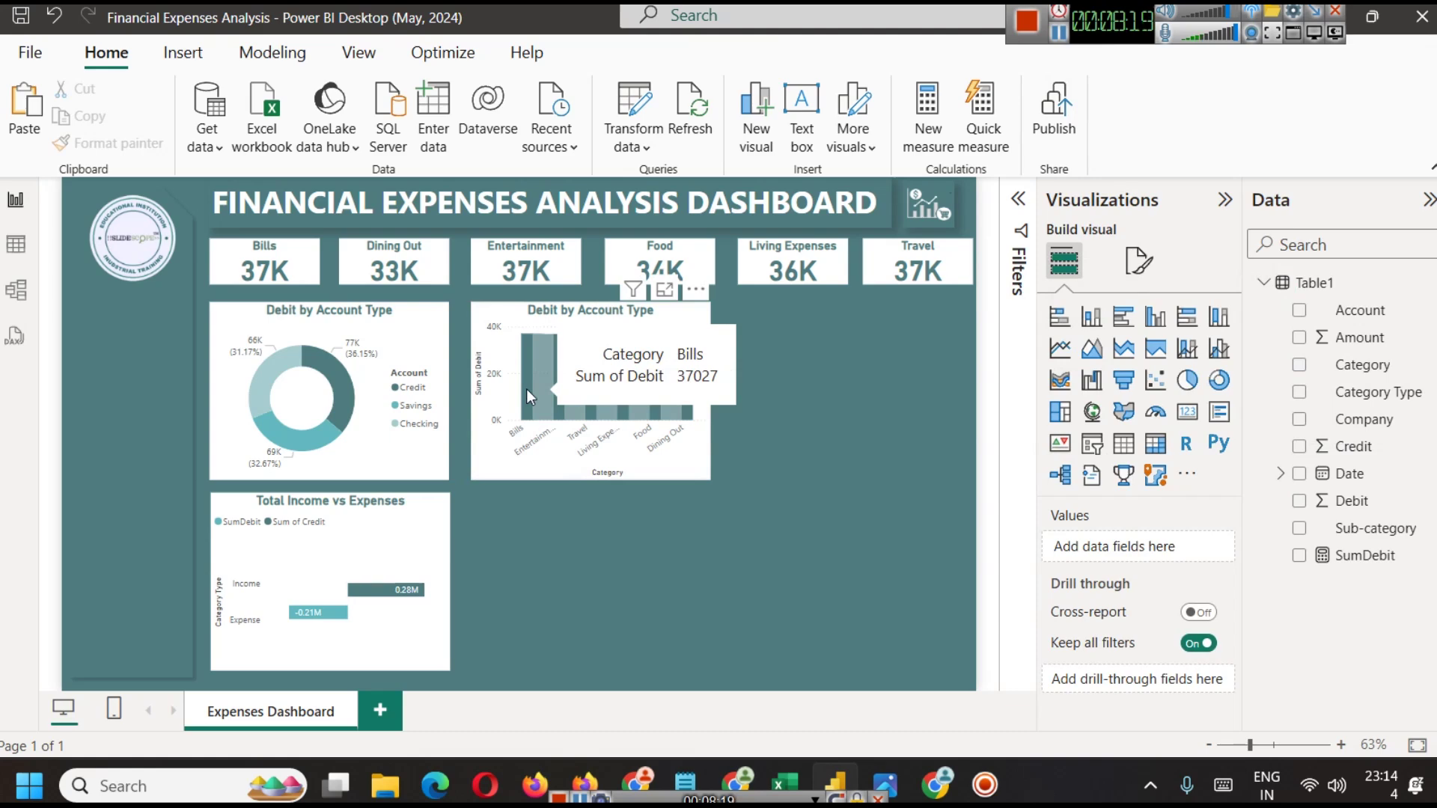
mouse_move(631, 388)
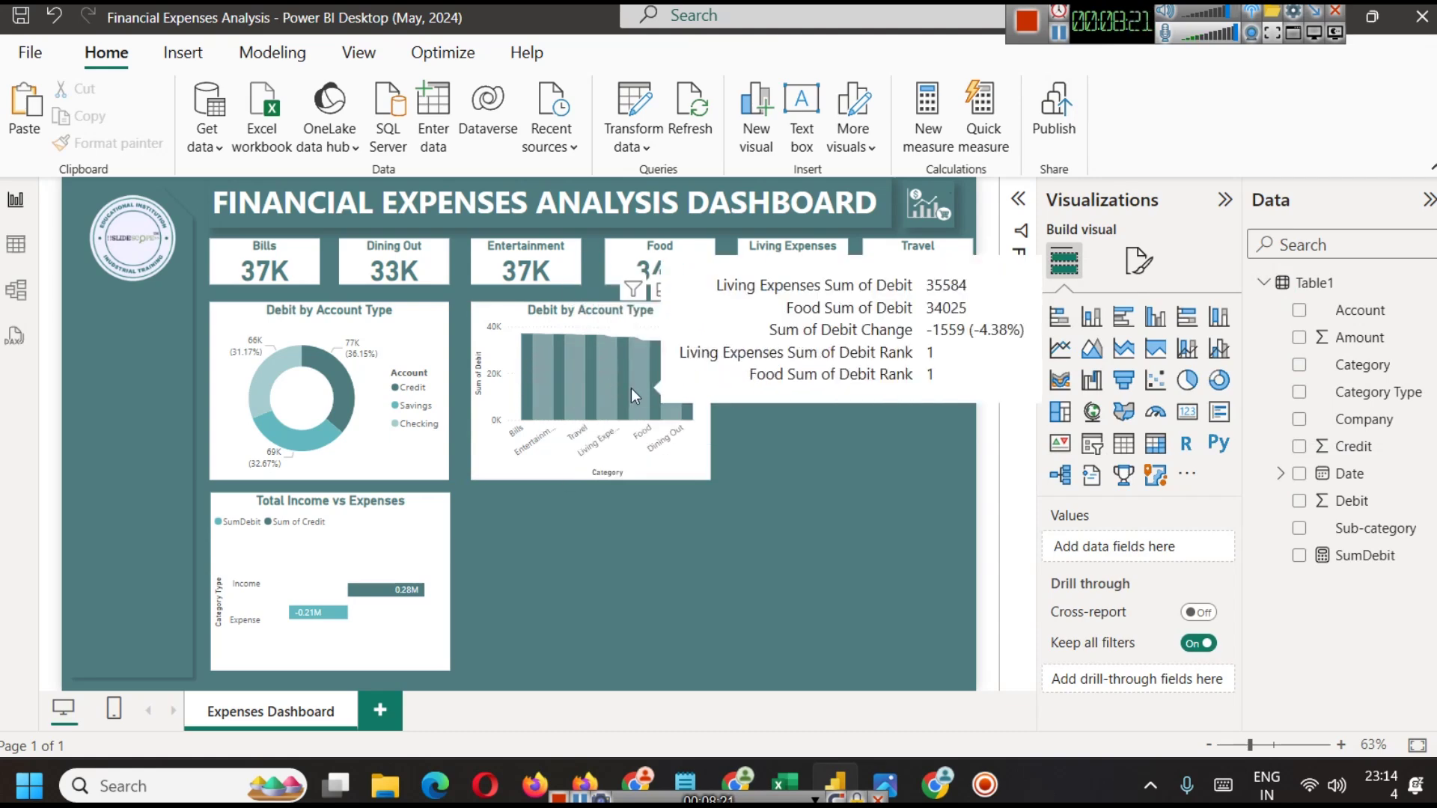
Convert the Debit by Account Type ribbon chart to a waterfall chart and inspect the tooltips of its columns
click(1092, 379)
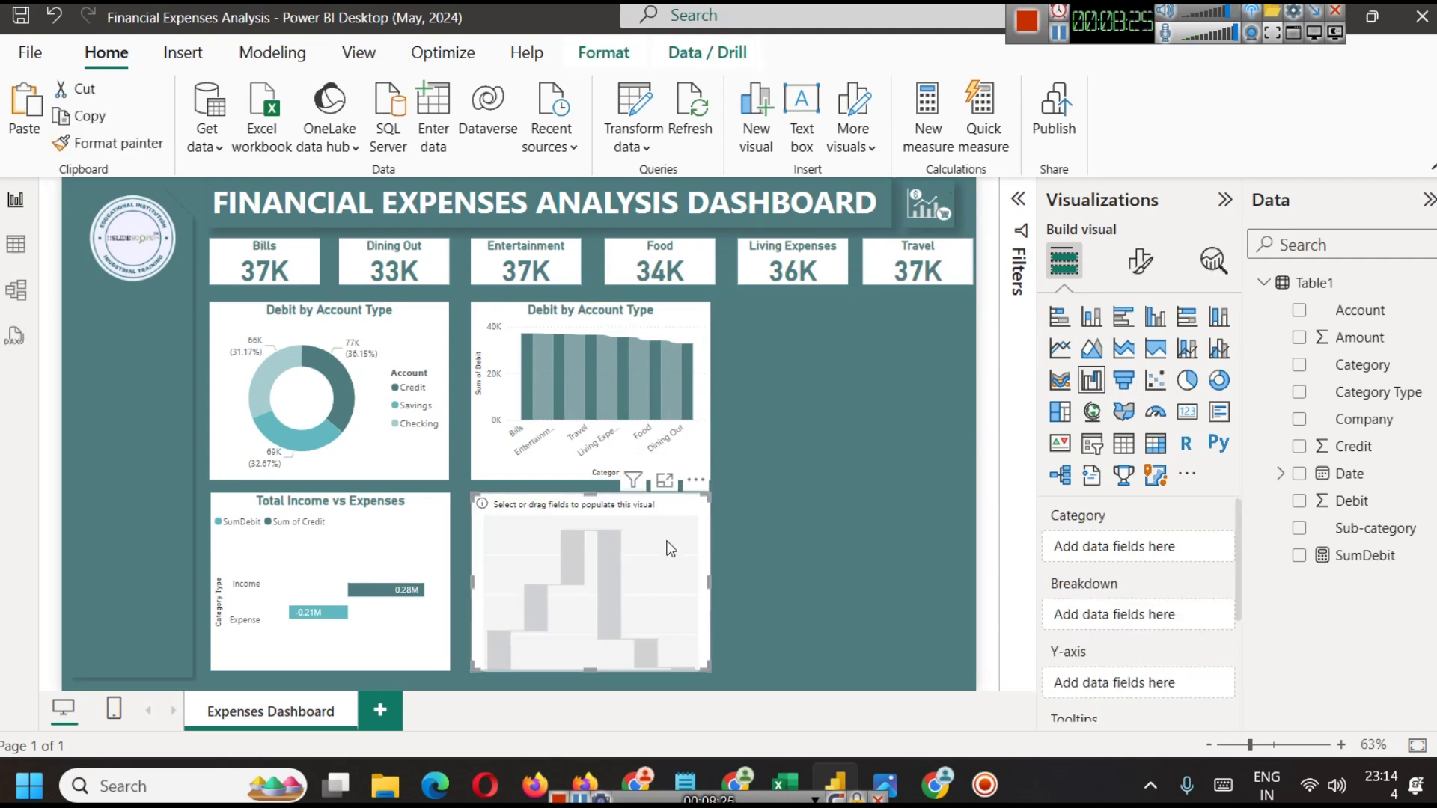
key(Delete)
click(634, 319)
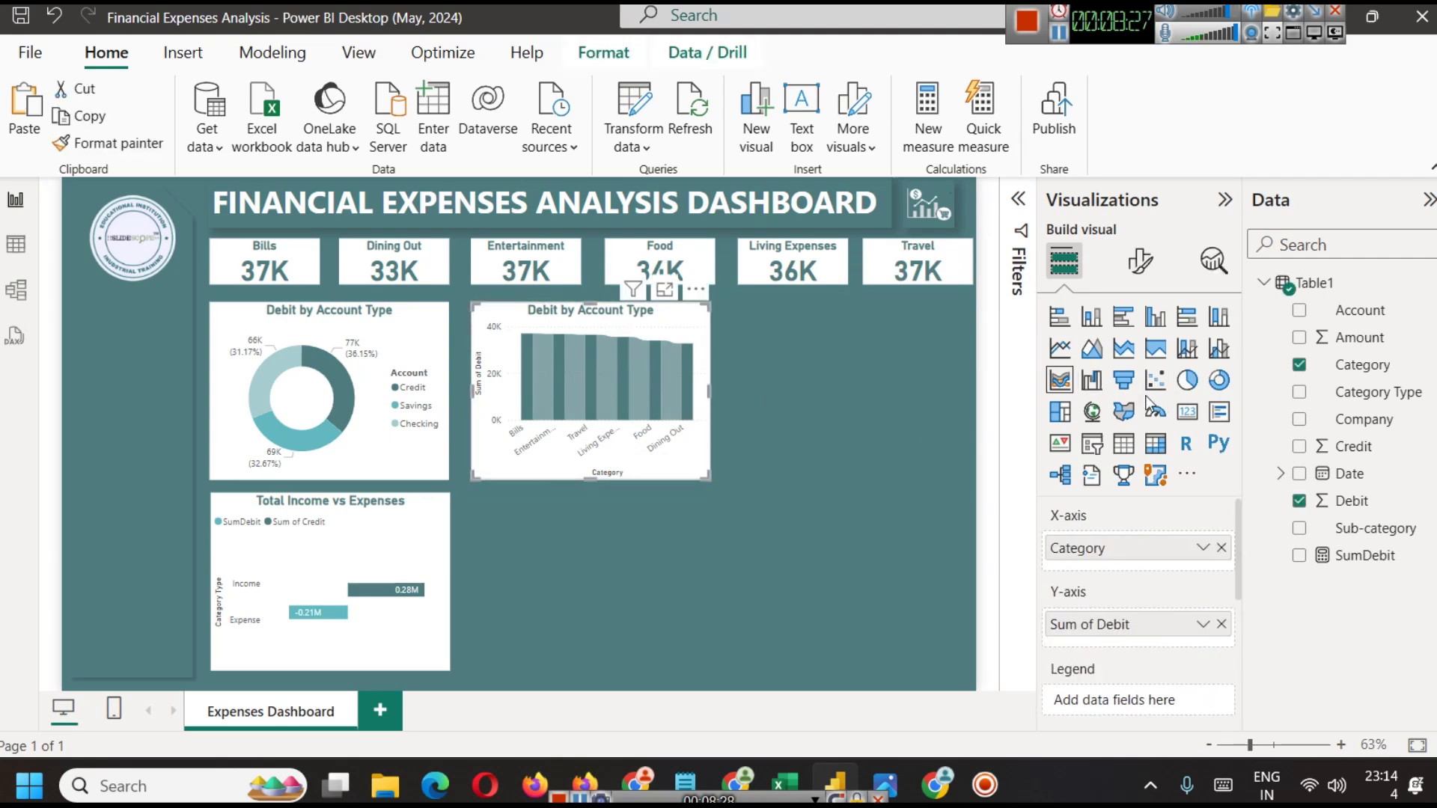
click(1093, 382)
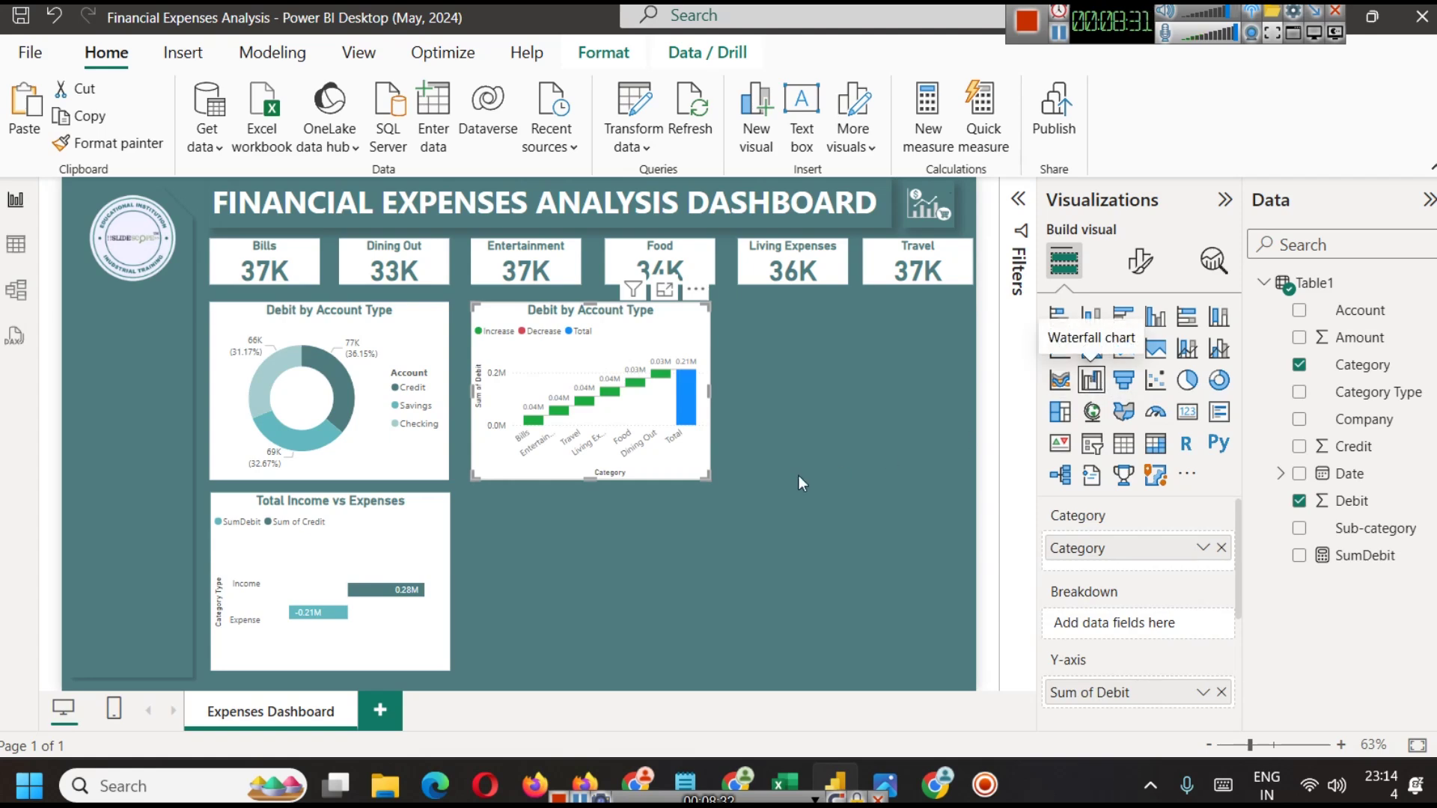
mouse_move(537, 426)
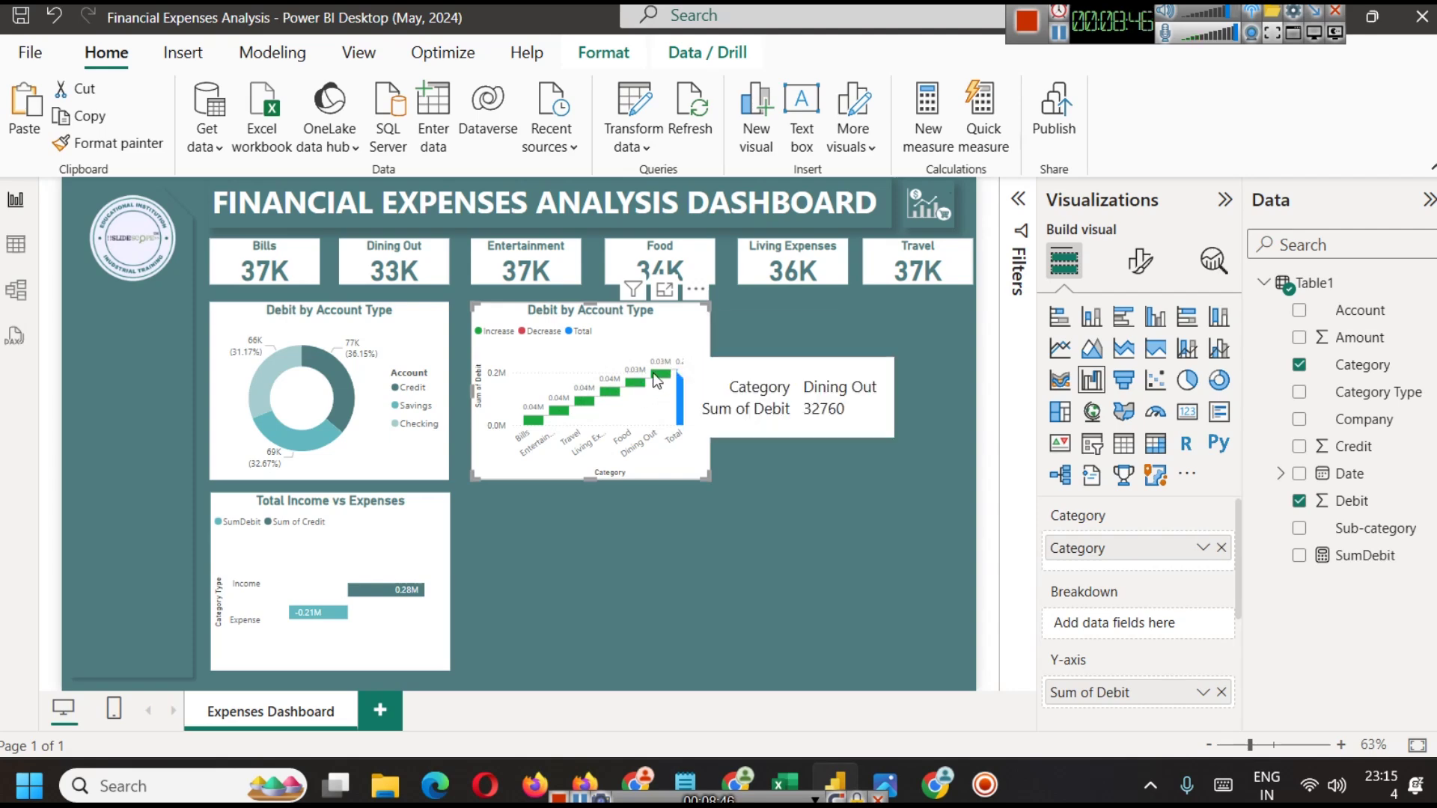
mouse_move(691, 399)
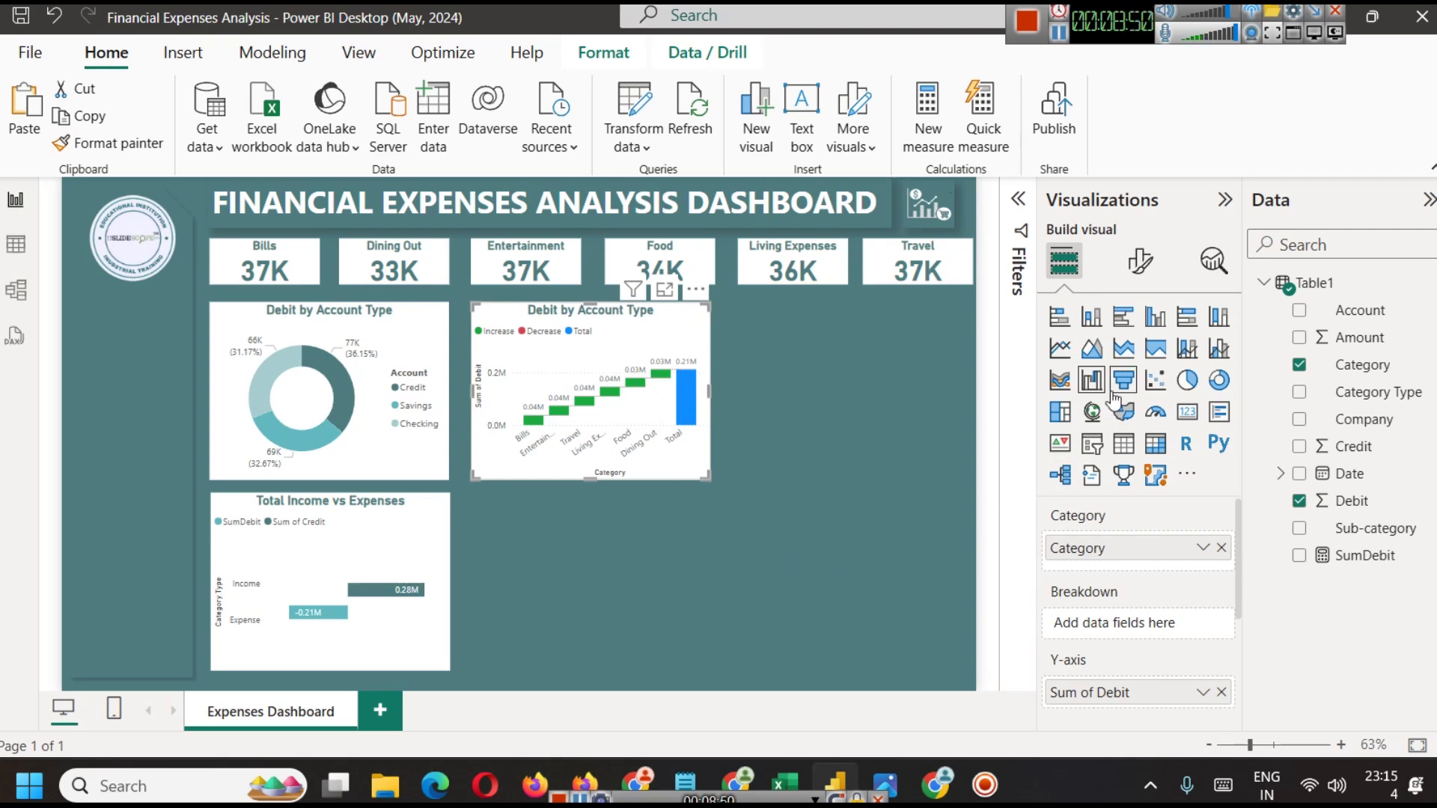
click(889, 456)
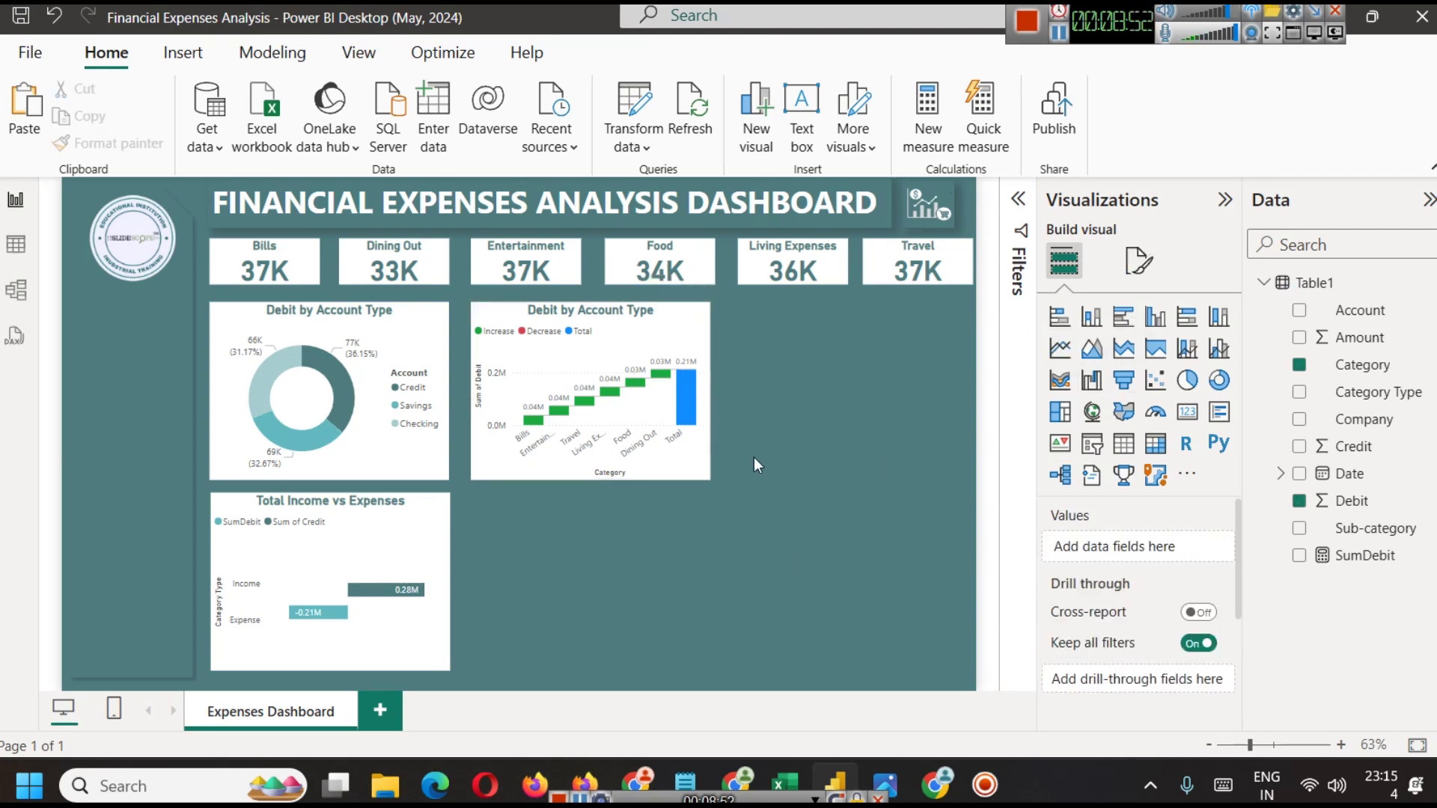
Try dark teal as the Increase color of the waterfall chart's columns
click(685, 358)
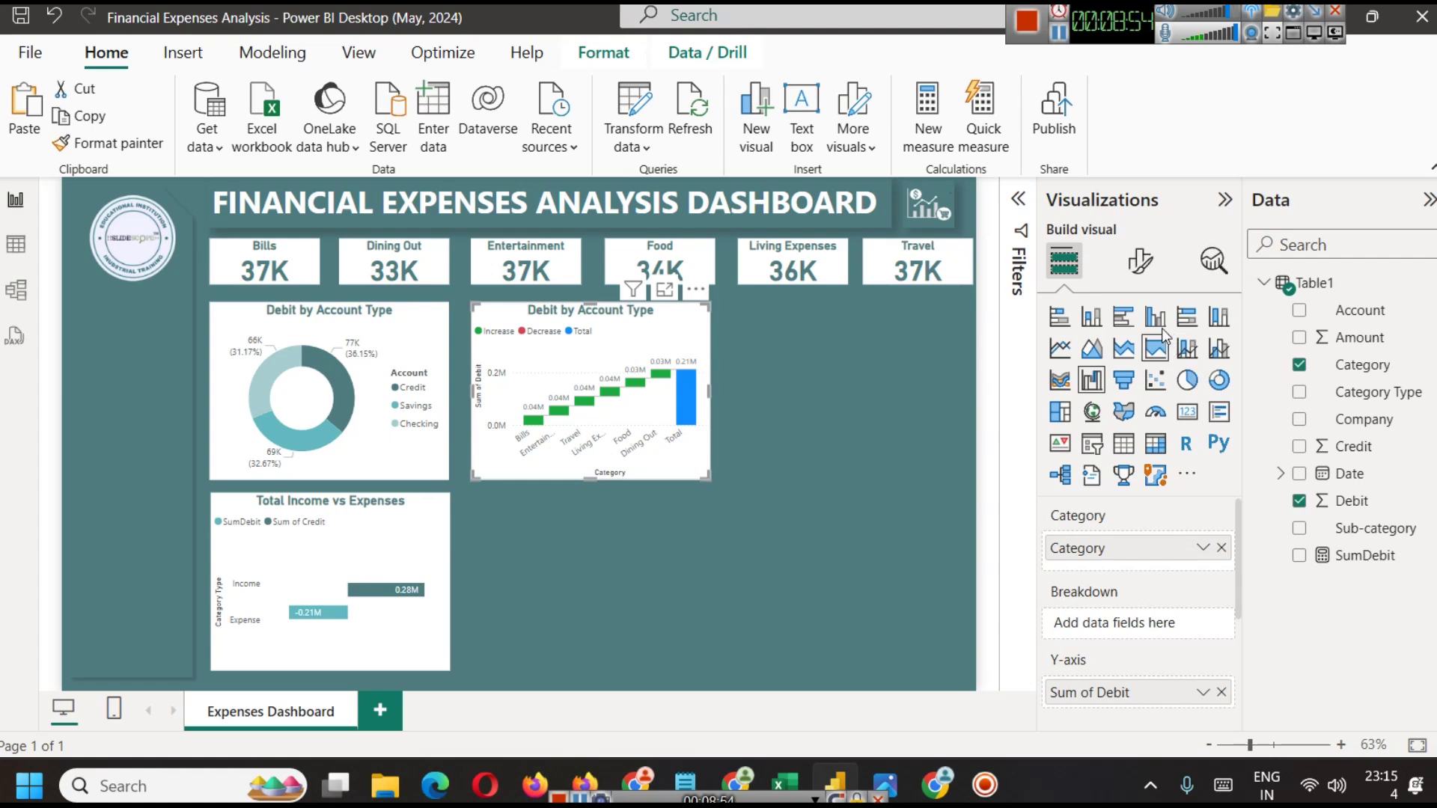
click(1138, 262)
scroll(1151, 494, down, 1)
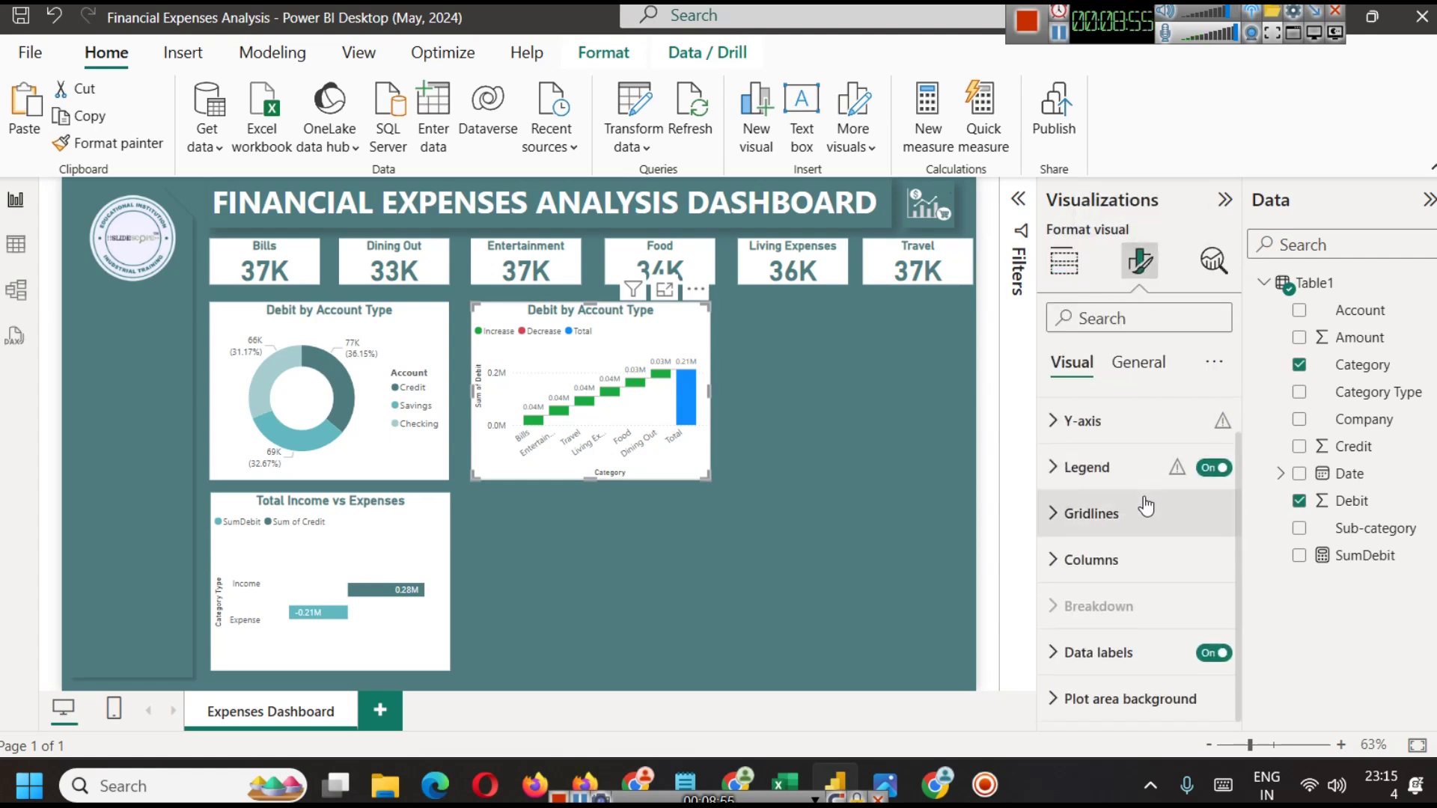
click(1105, 557)
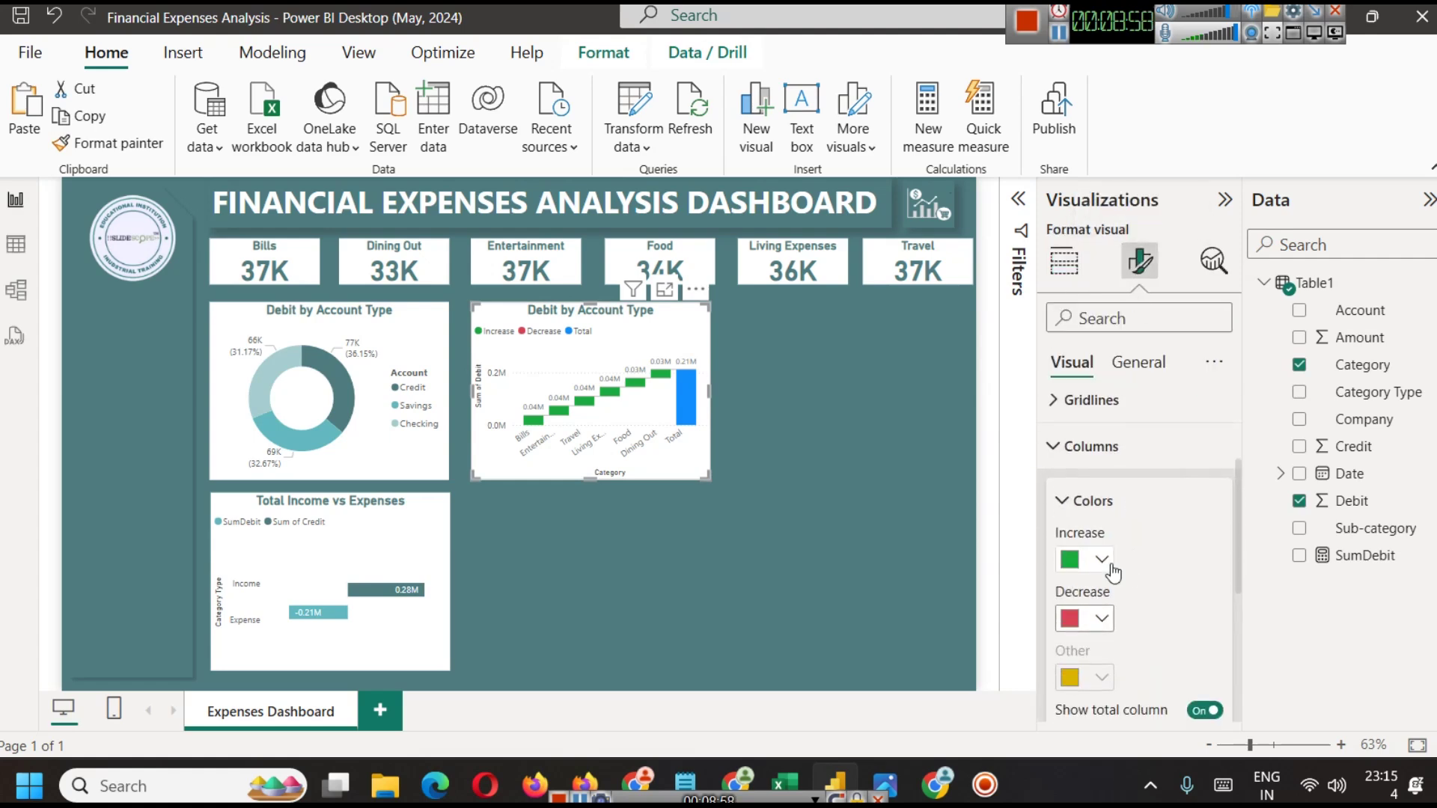
click(1112, 569)
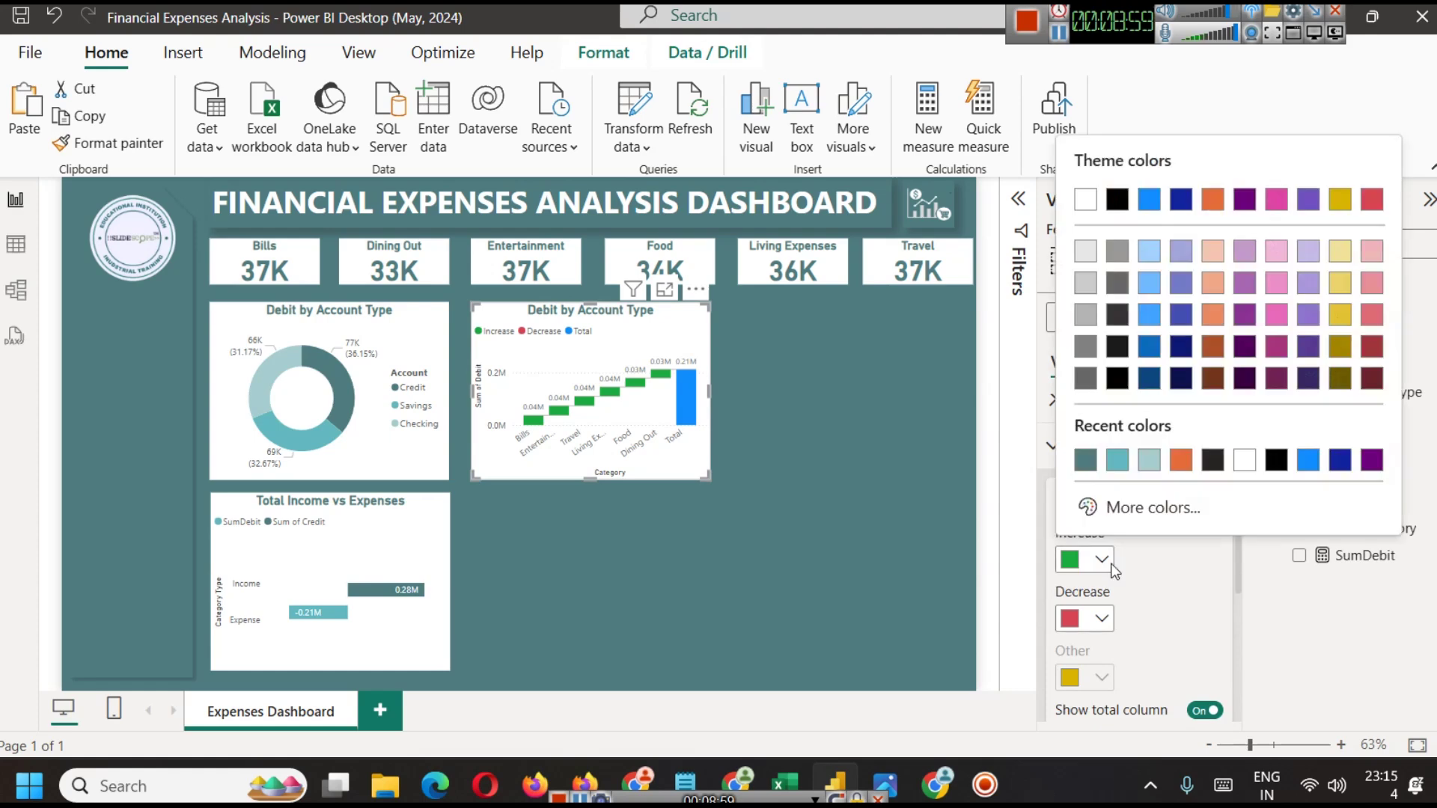
click(1095, 472)
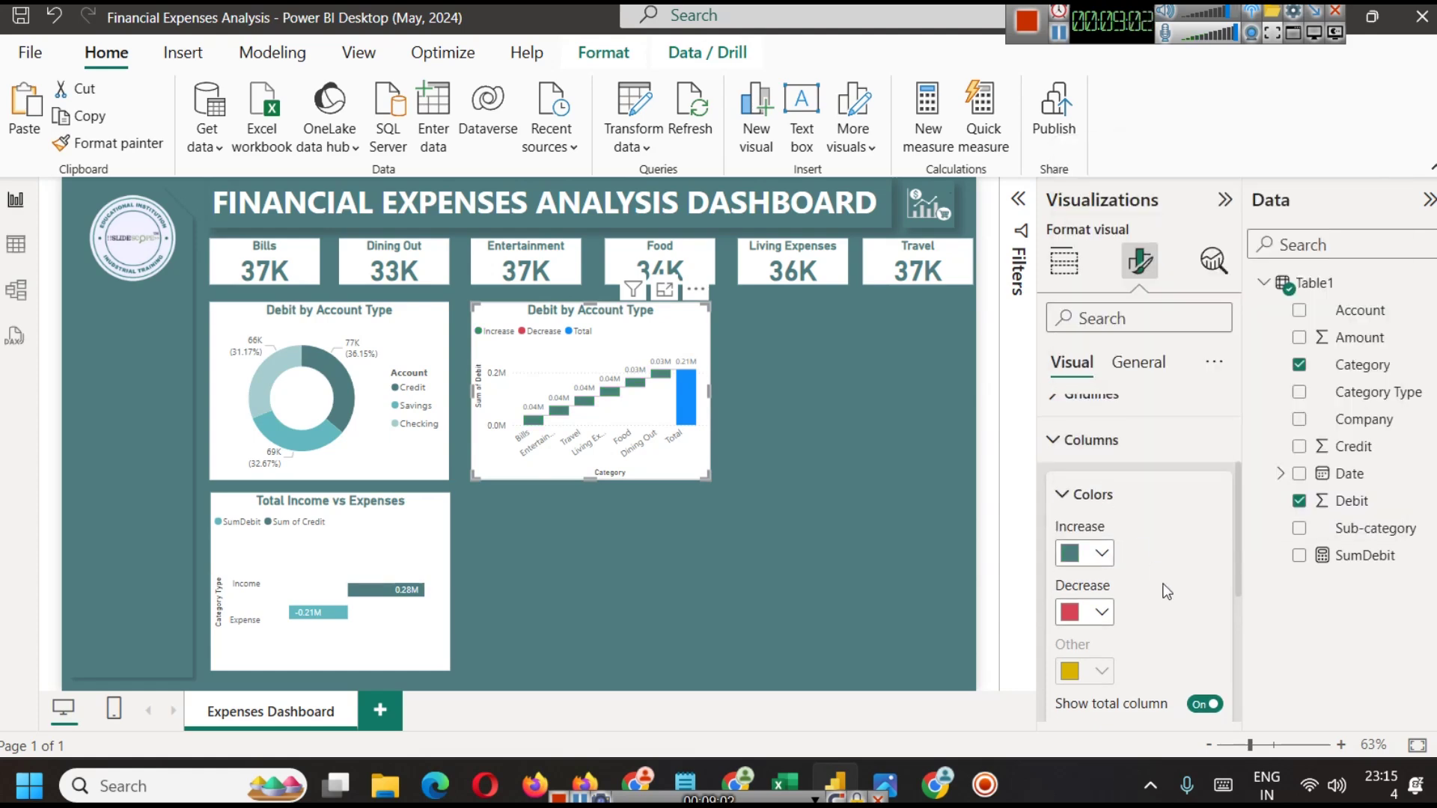
Return the waterfall chart's Increase color to green and set its Total column color to dark teal
scroll(1165, 592, down, 2)
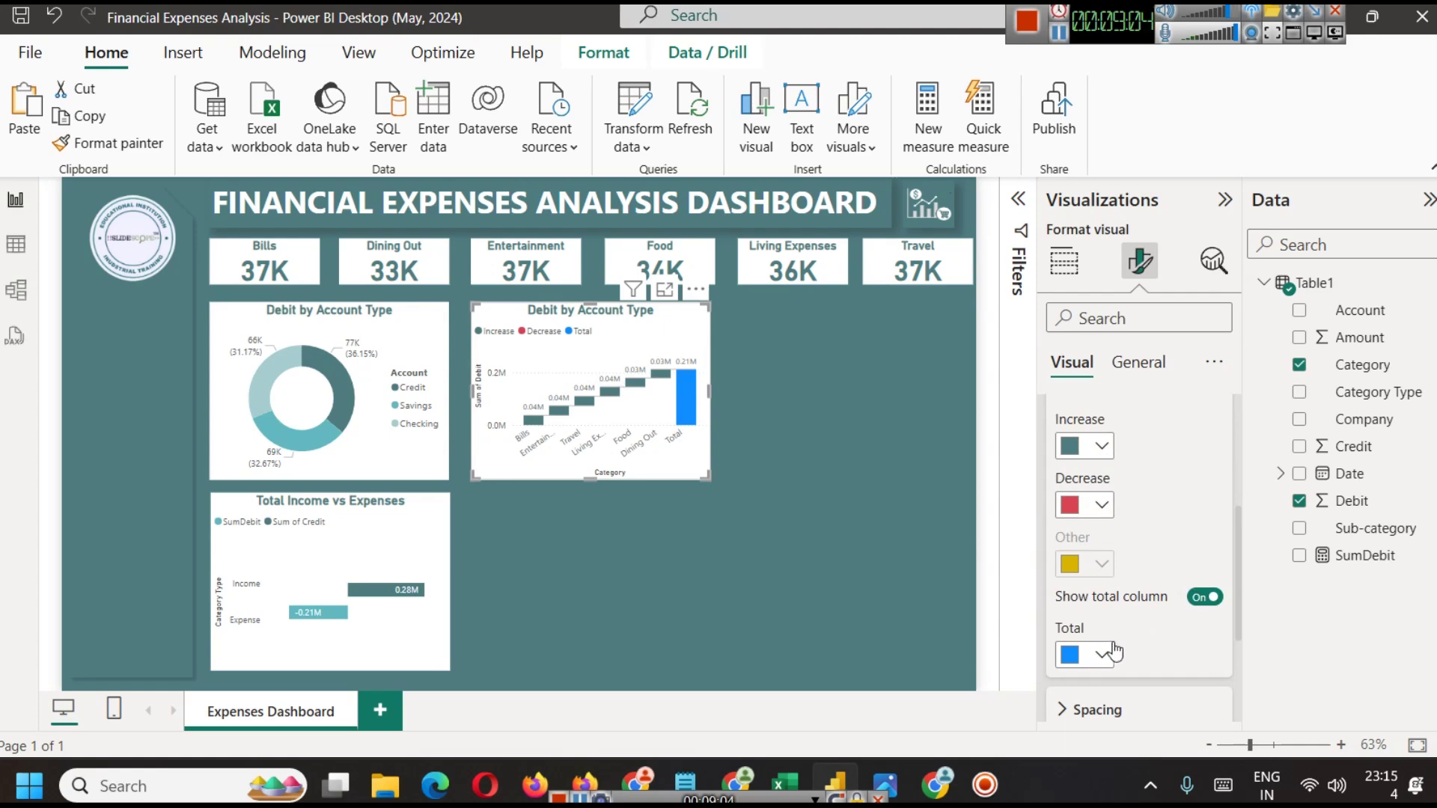
click(1098, 447)
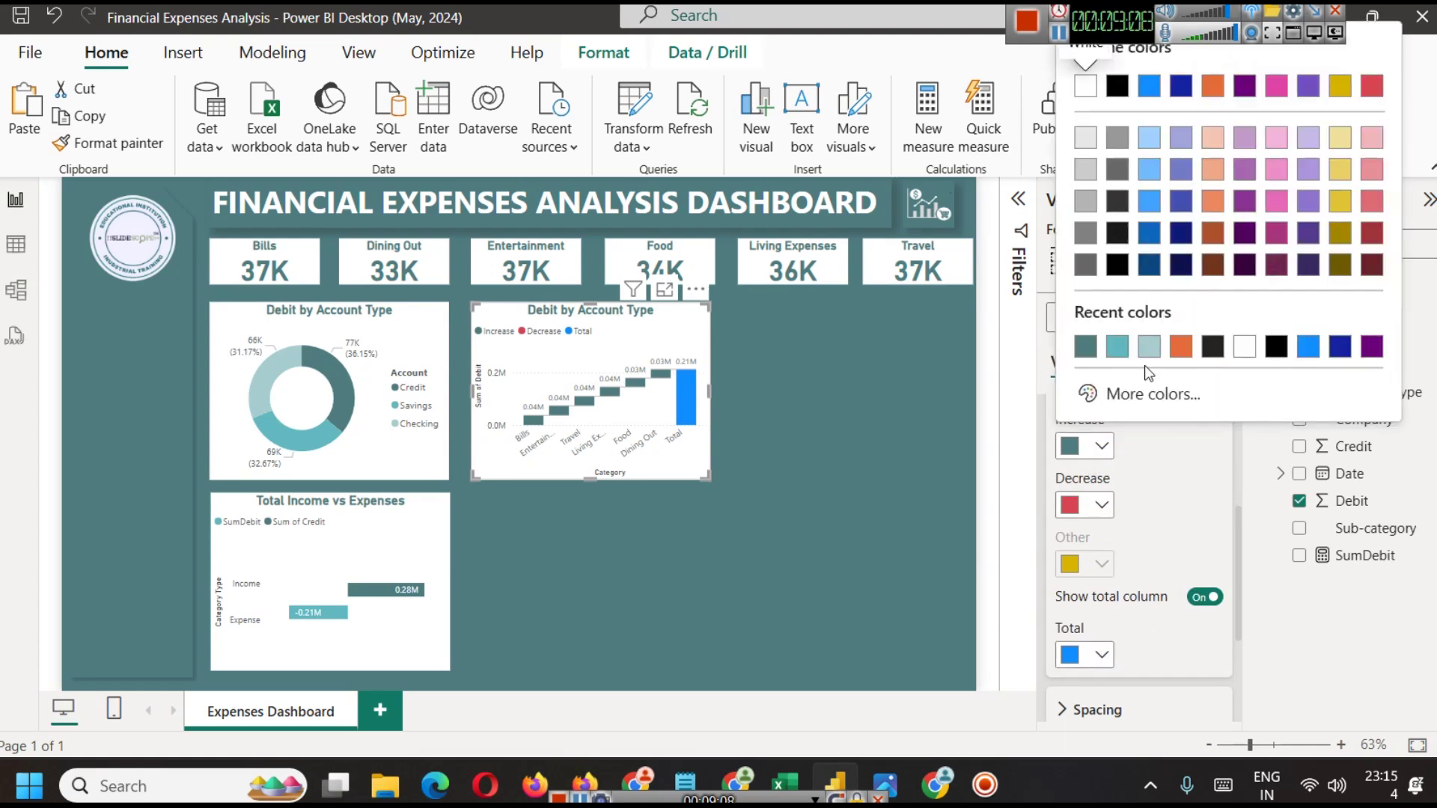
click(1199, 479)
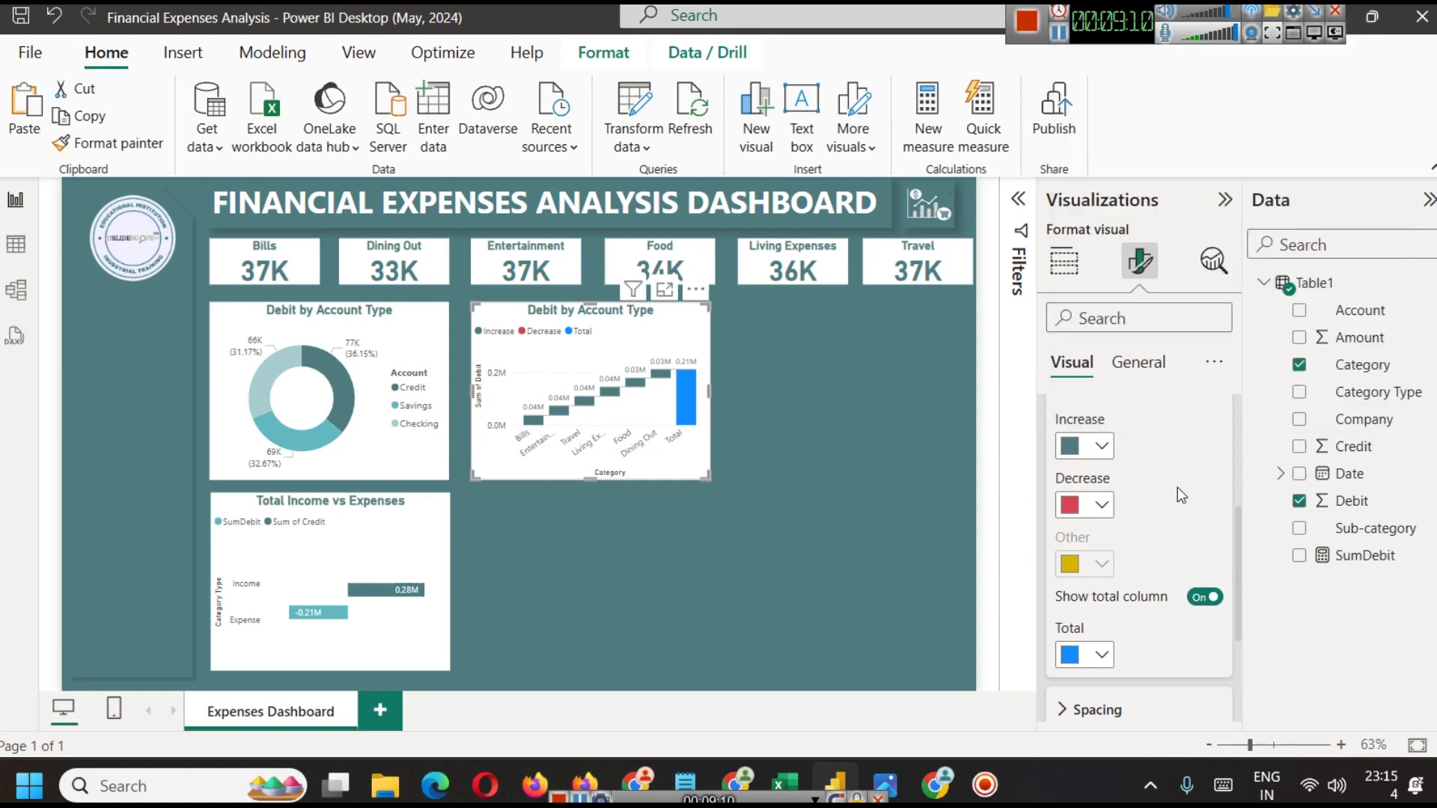
click(1094, 656)
click(1093, 554)
click(824, 457)
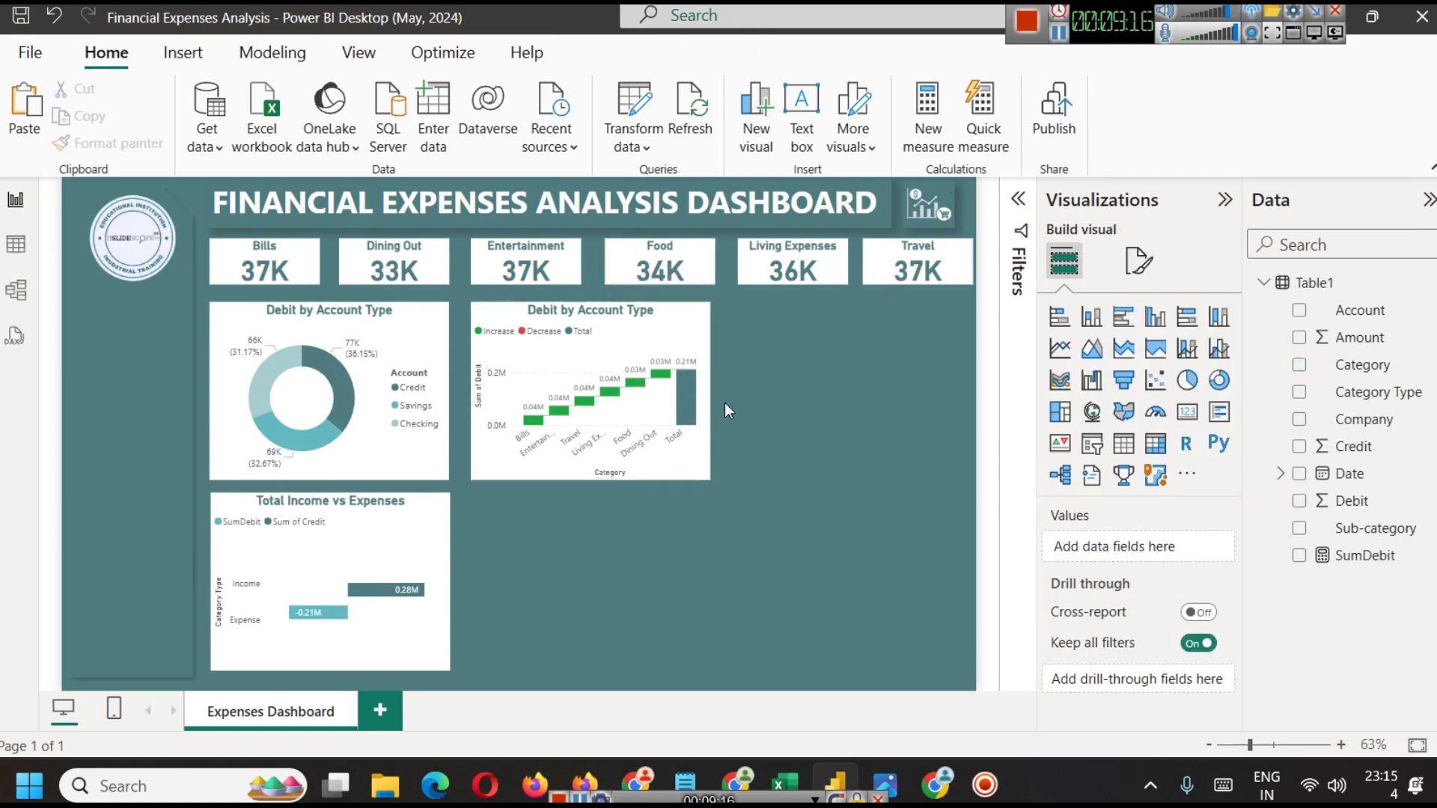
Retitle the waterfall chart as "Expenses by Category" and widen it slightly
click(640, 322)
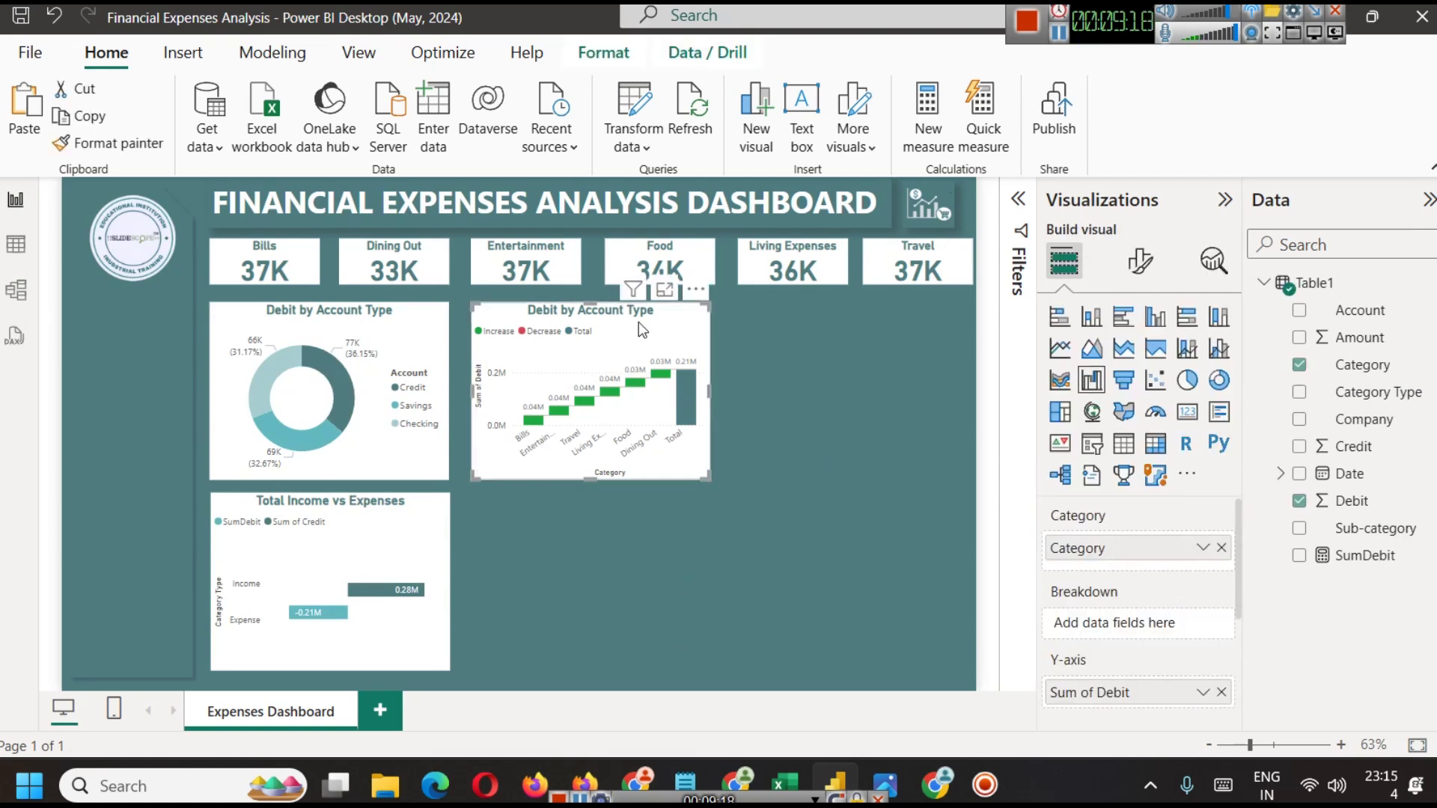
click(1139, 260)
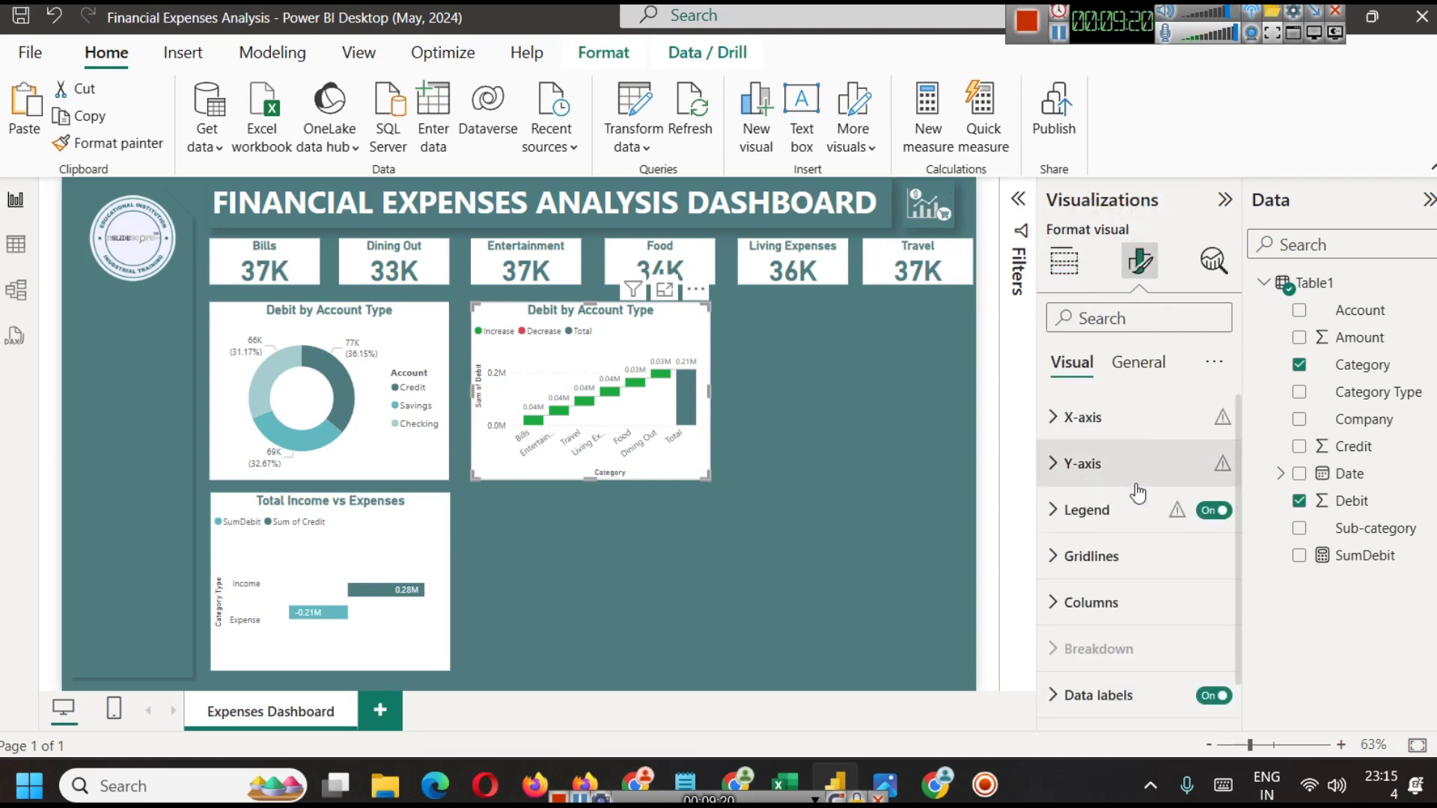
click(1138, 365)
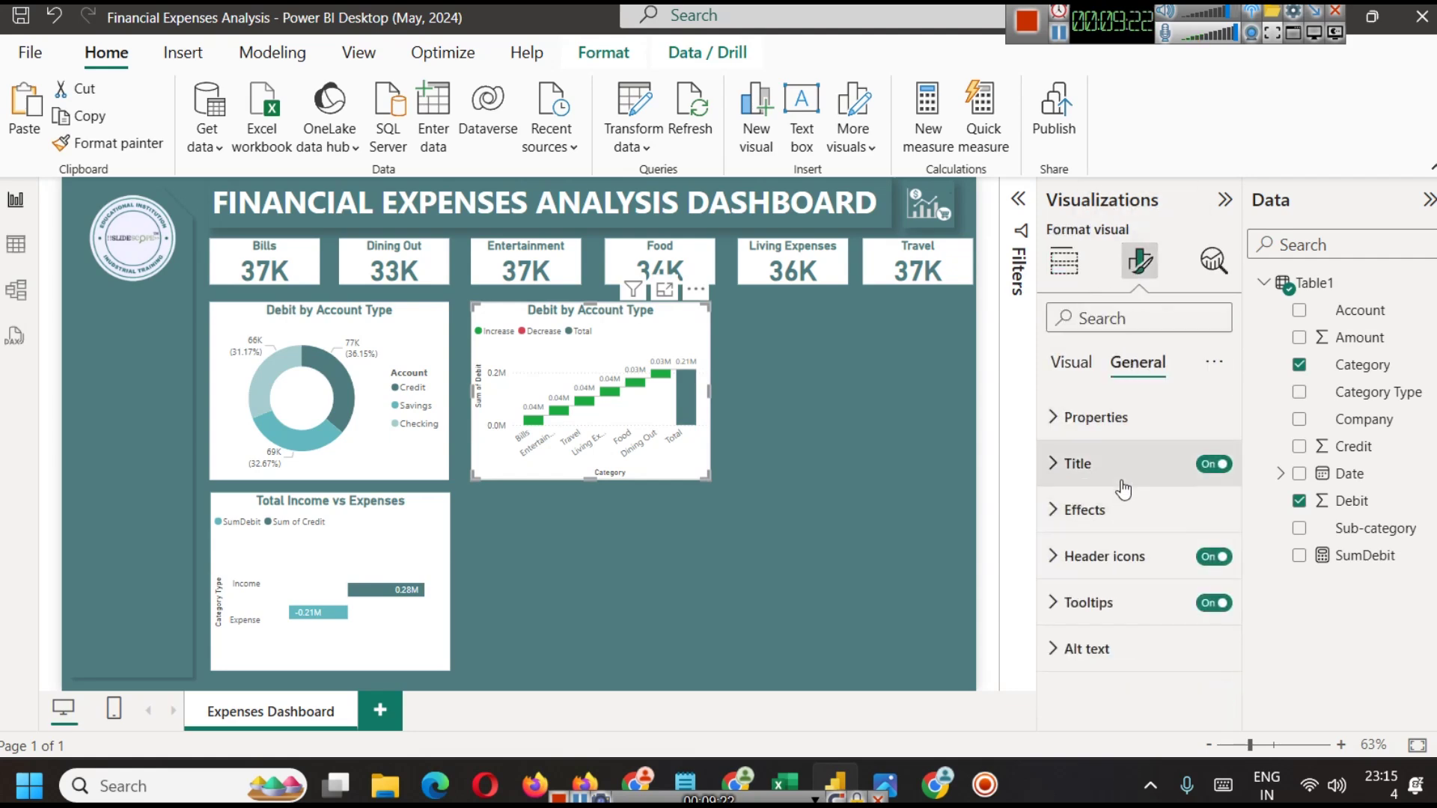
click(1118, 463)
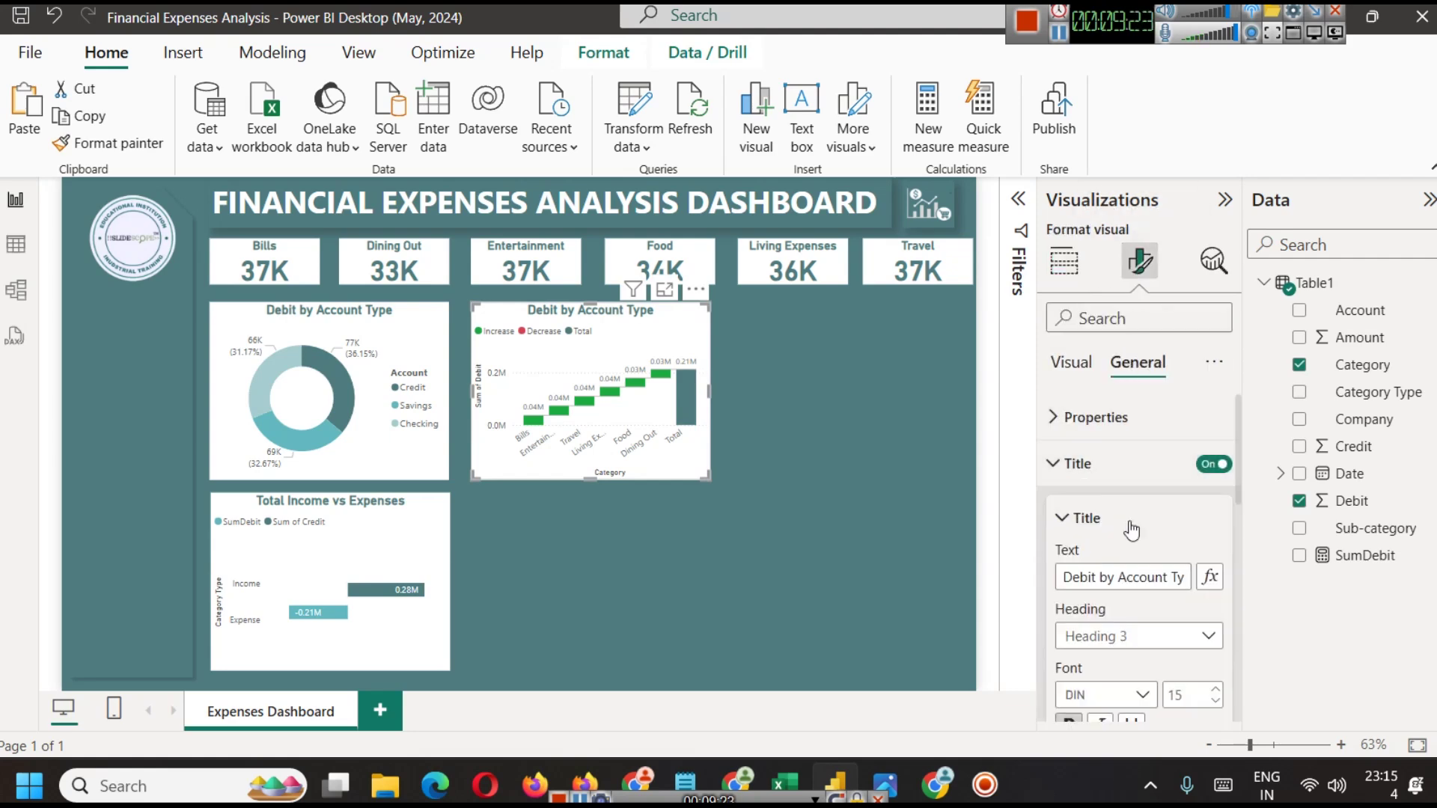
click(1113, 581)
text(Expenses by Cat)
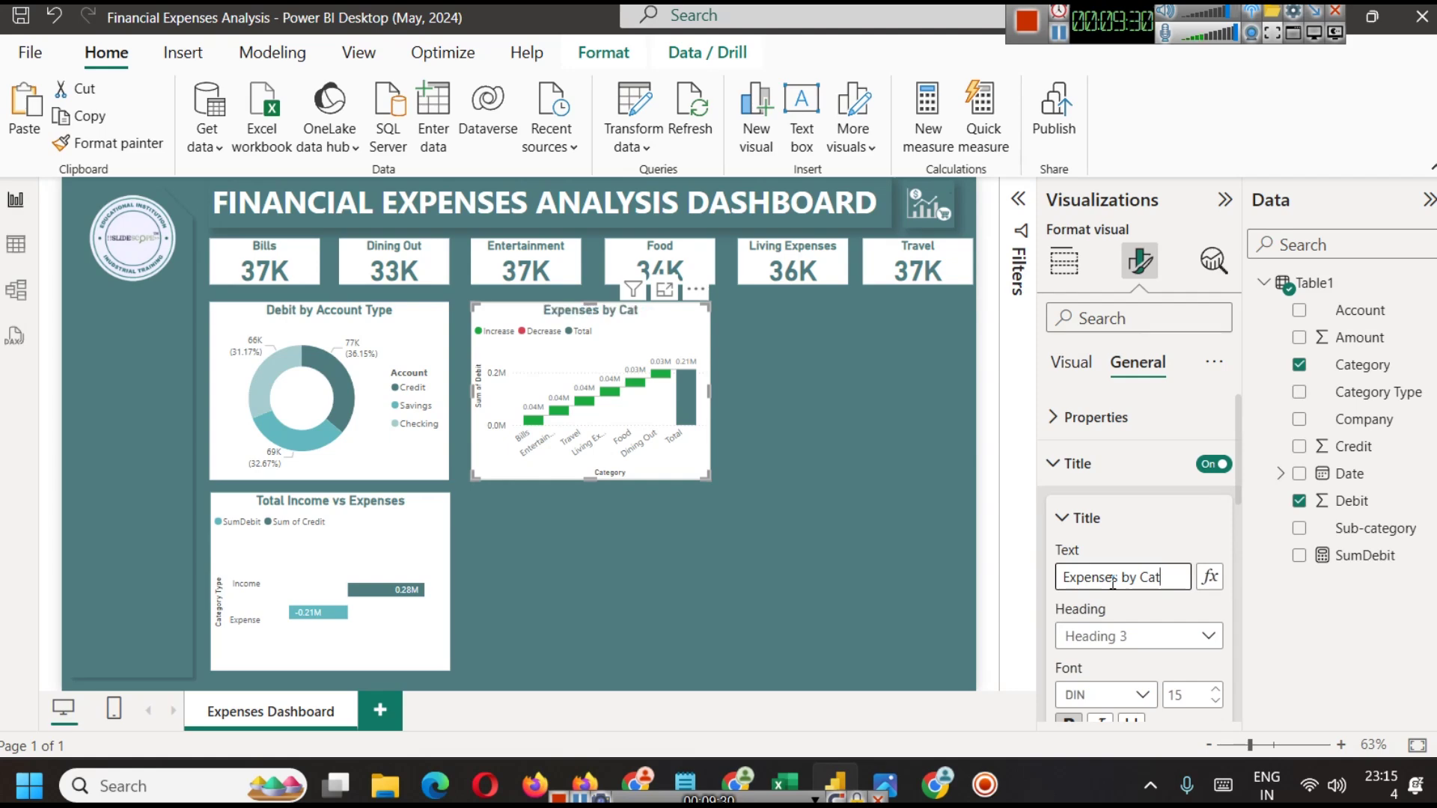
text(gory)
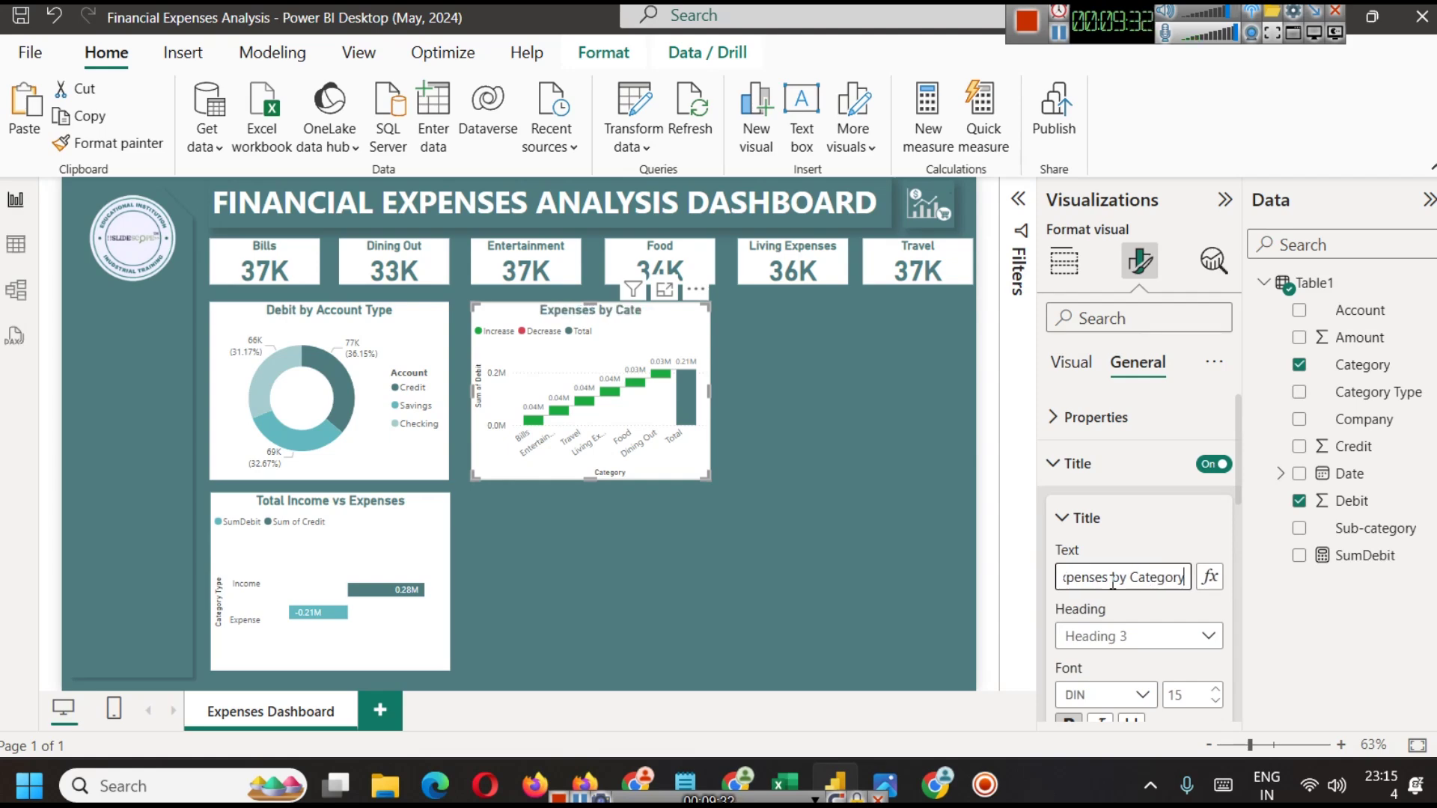
click(897, 534)
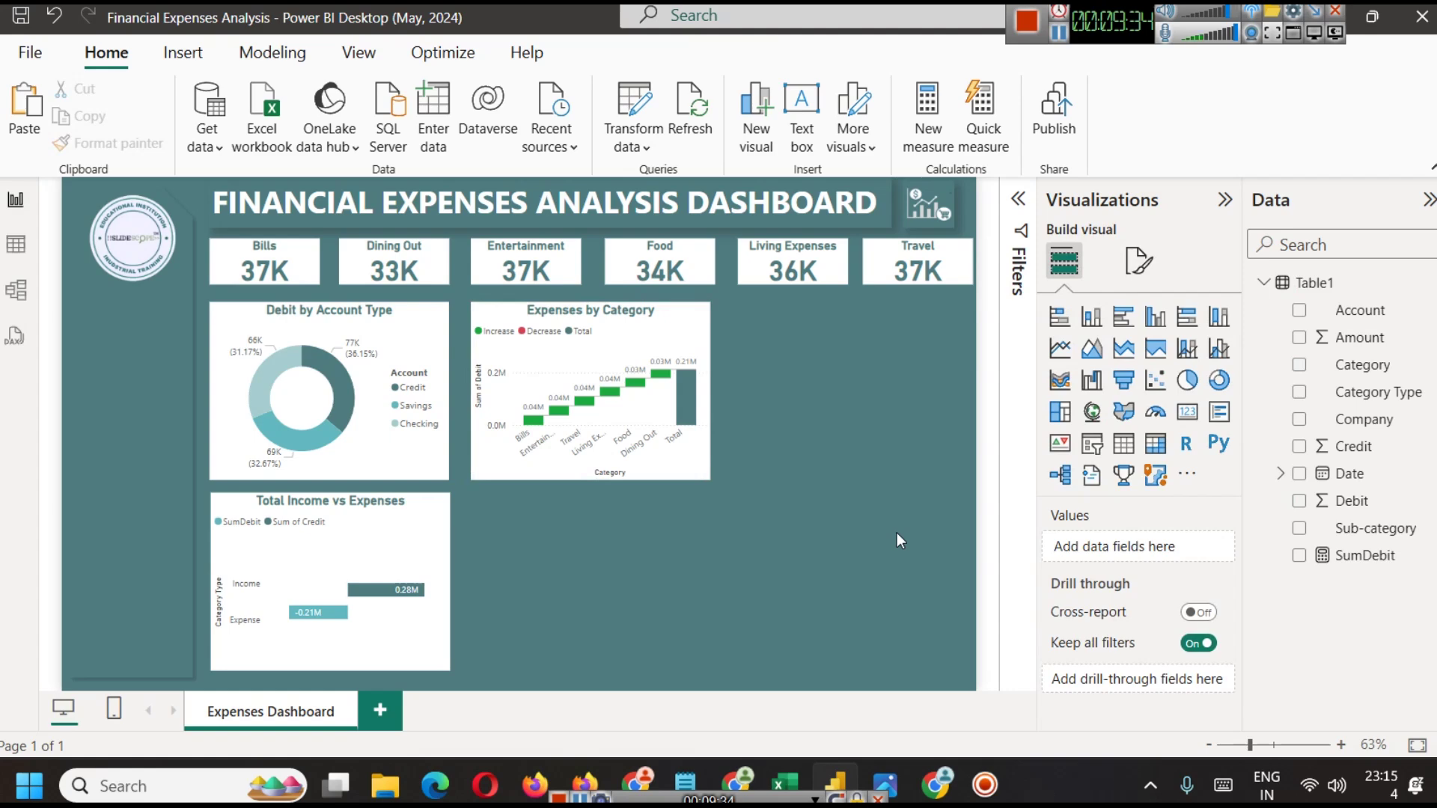
click(700, 350)
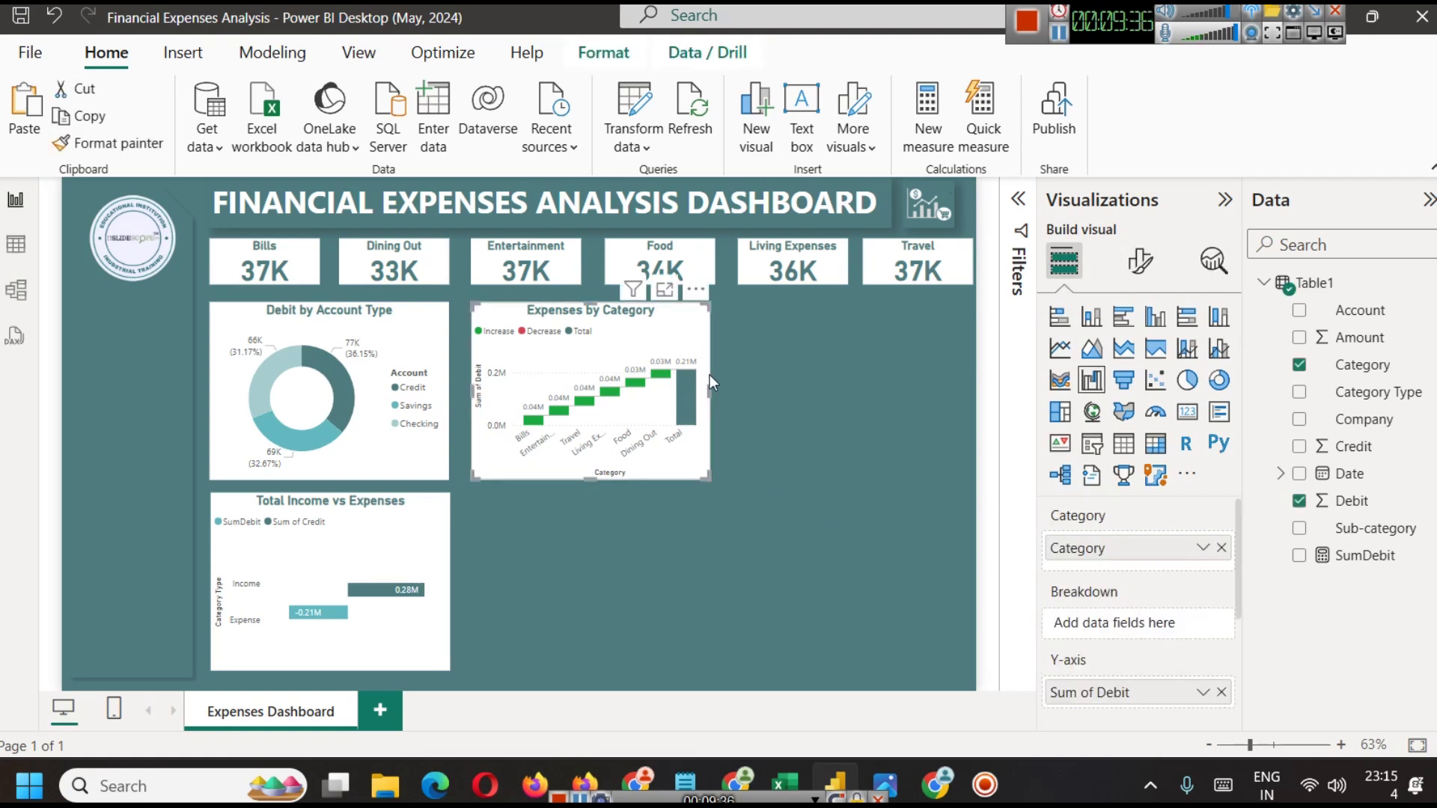
click(801, 409)
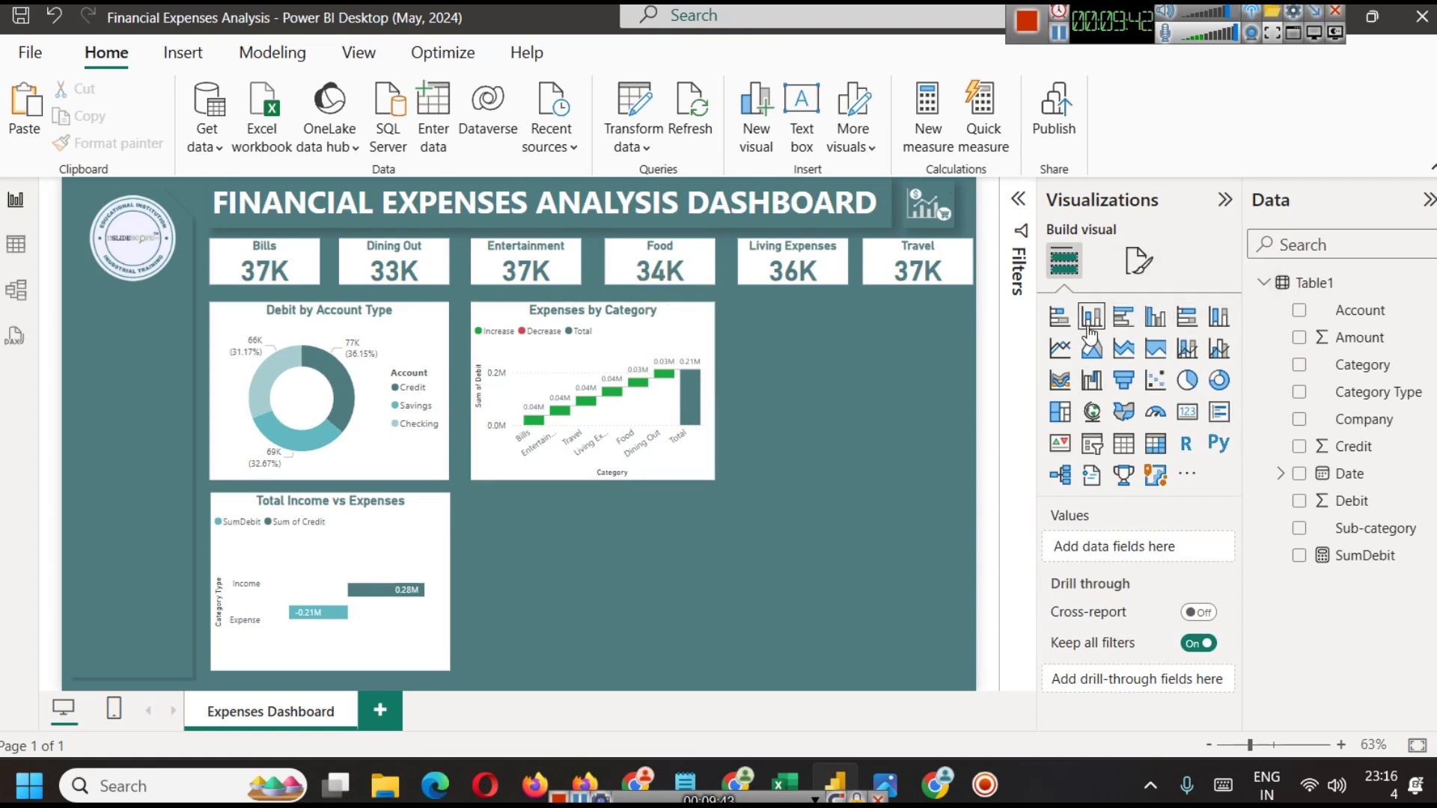
click(1122, 317)
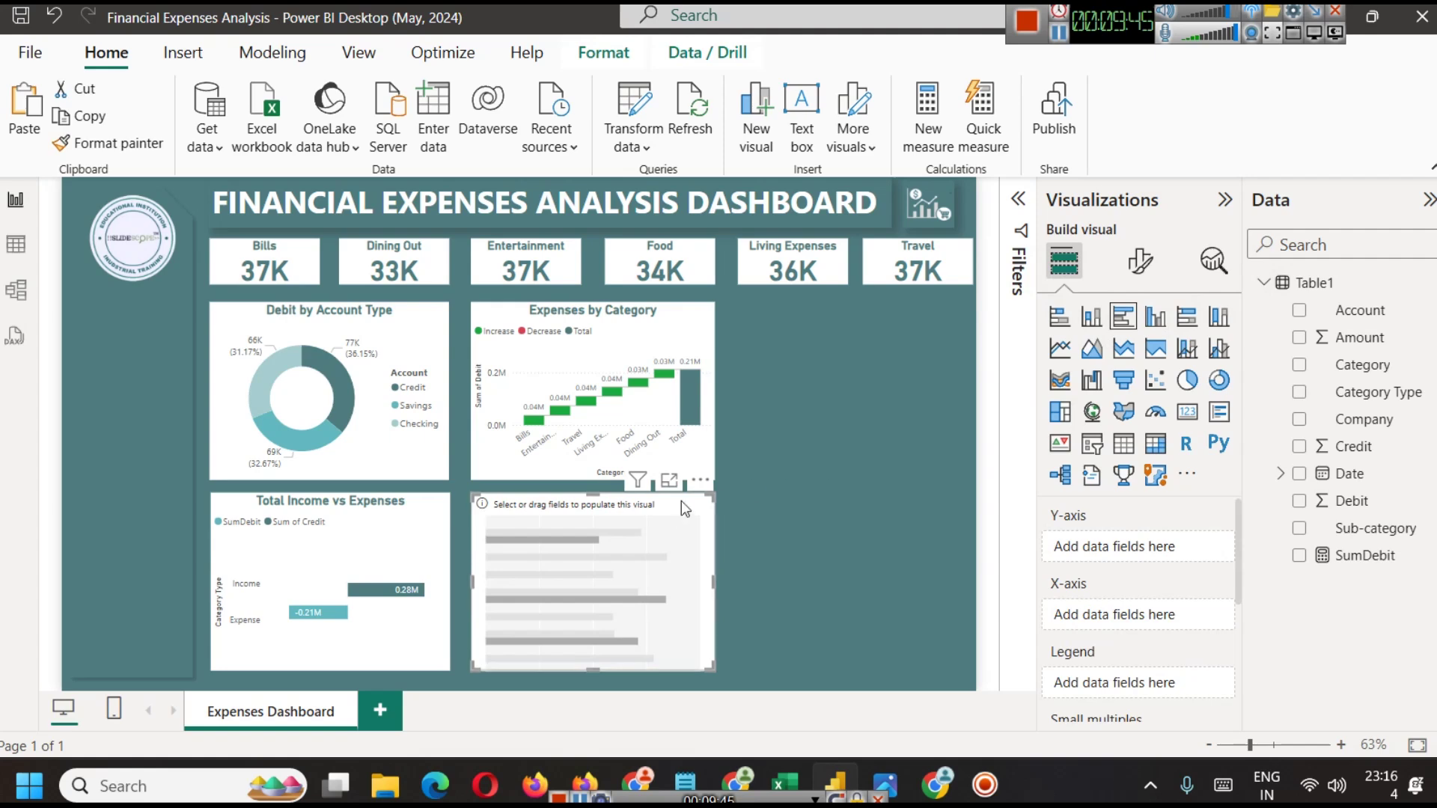
click(766, 506)
click(636, 571)
key(Delete)
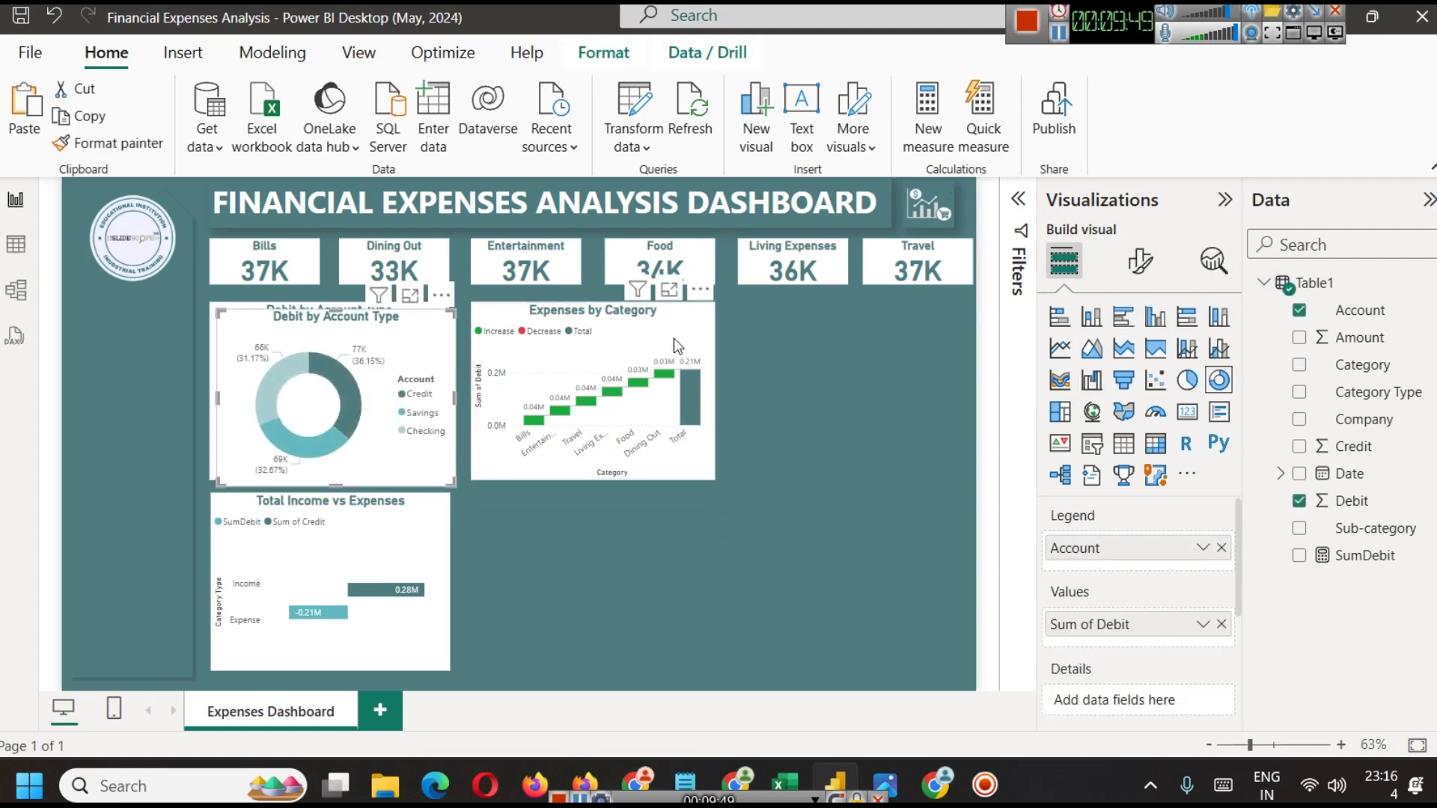
Duplicate the Debit by Account Type donut chart and align the copy beside the Expenses by Category chart
key(ctrl+c)
key(ctrl+v)
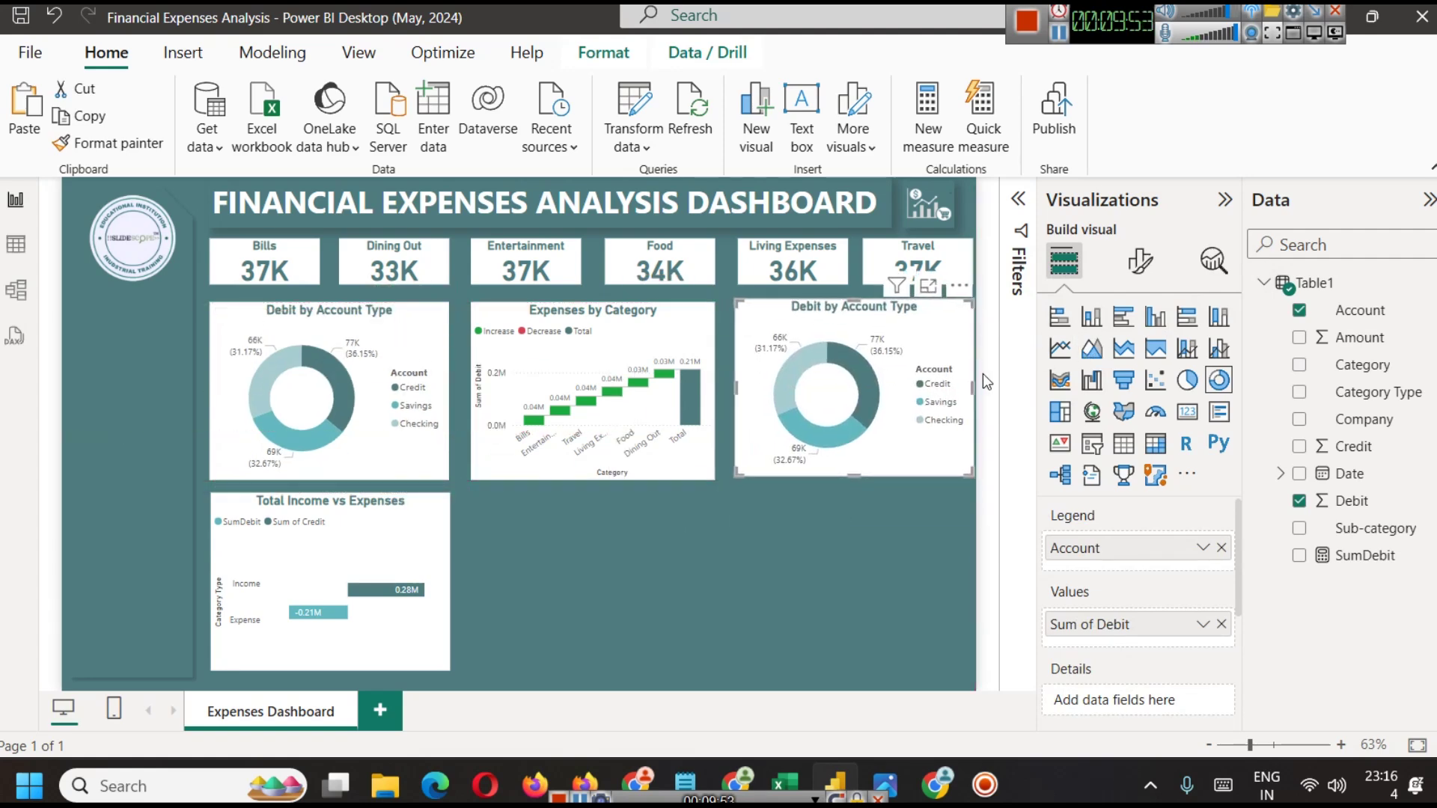
drag(838, 340, 838, 335)
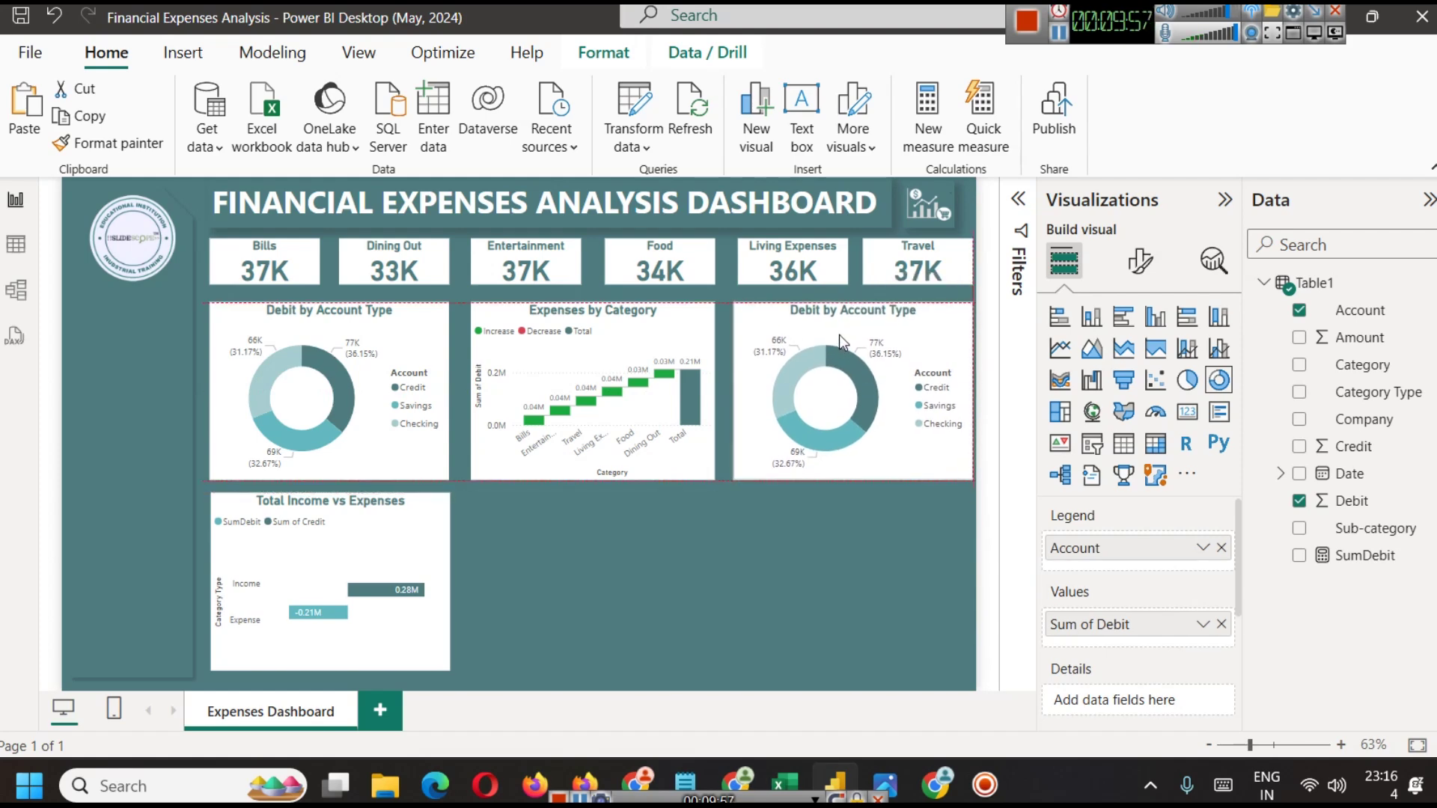
drag(839, 335, 838, 335)
click(805, 524)
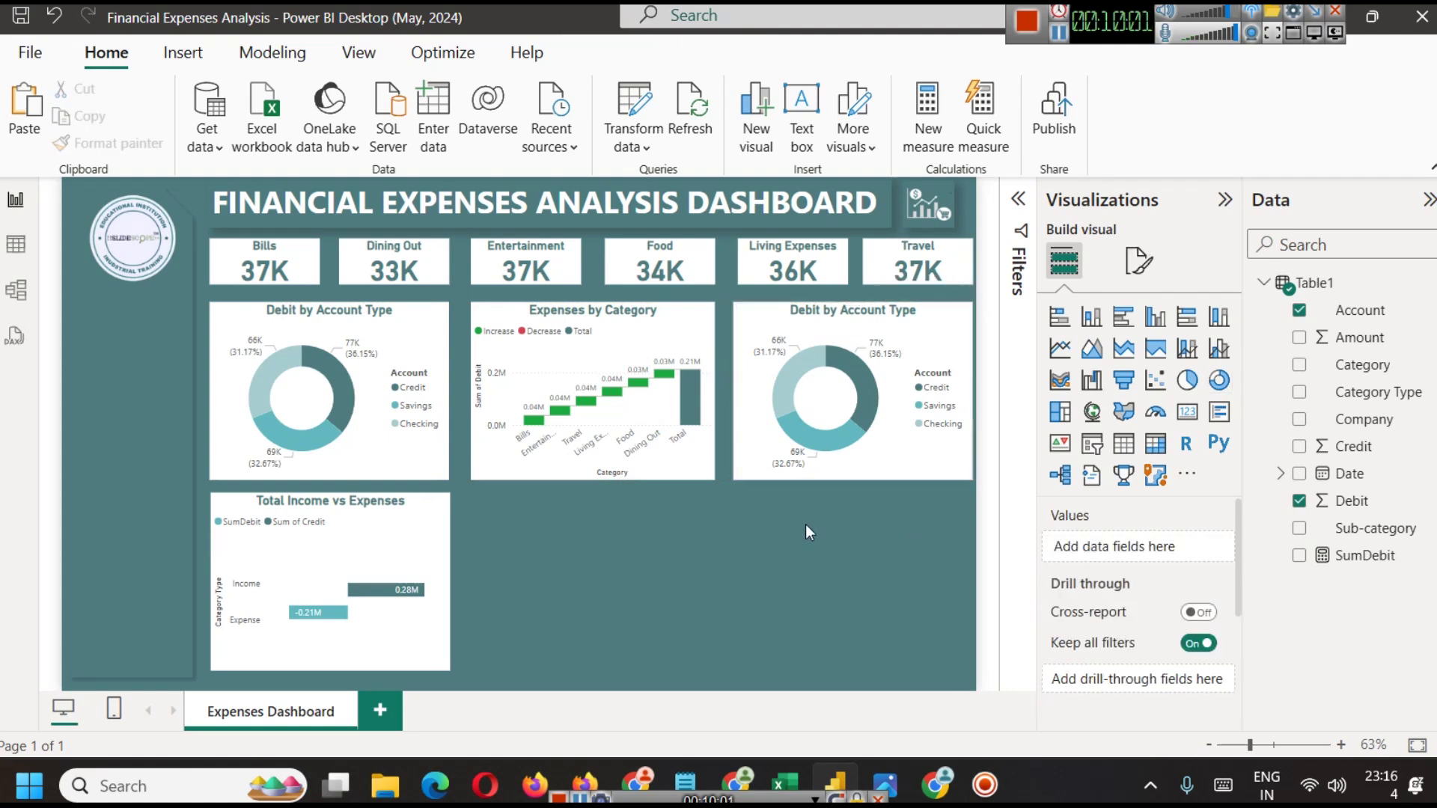
Convert the copied donut to a clustered bar chart of Debit by Sub-category and extend it down to the second chart row's lower edge
click(889, 374)
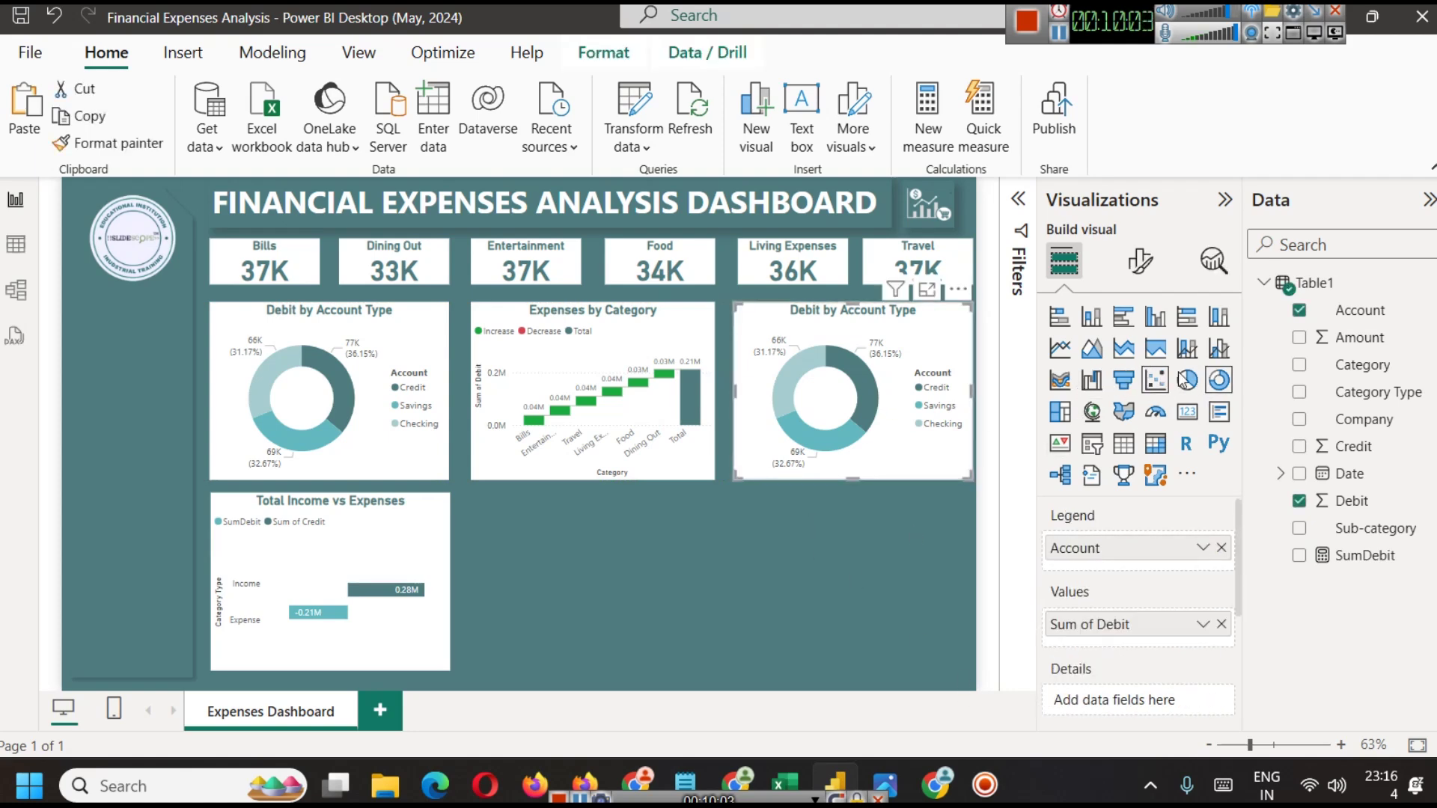
click(1130, 322)
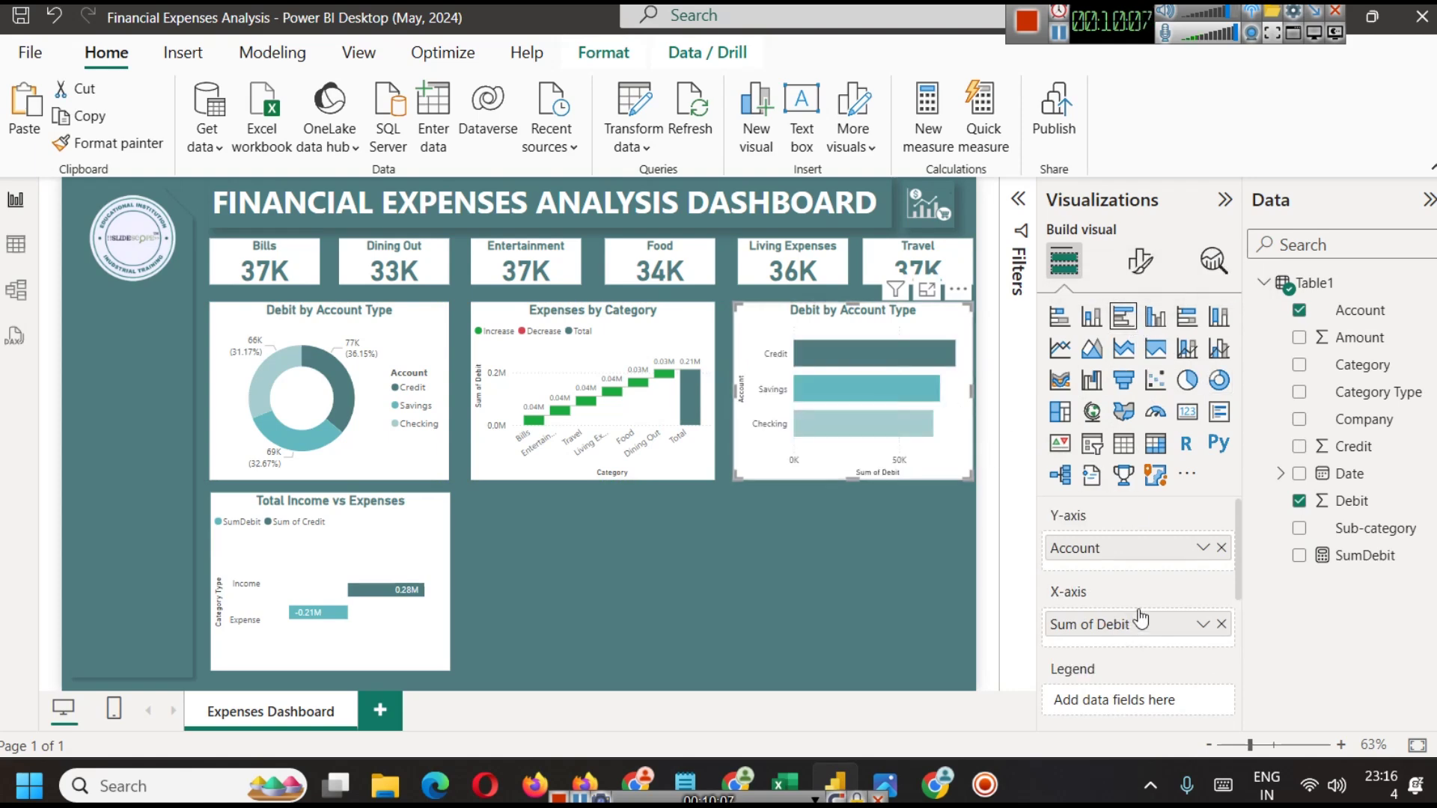
click(1221, 547)
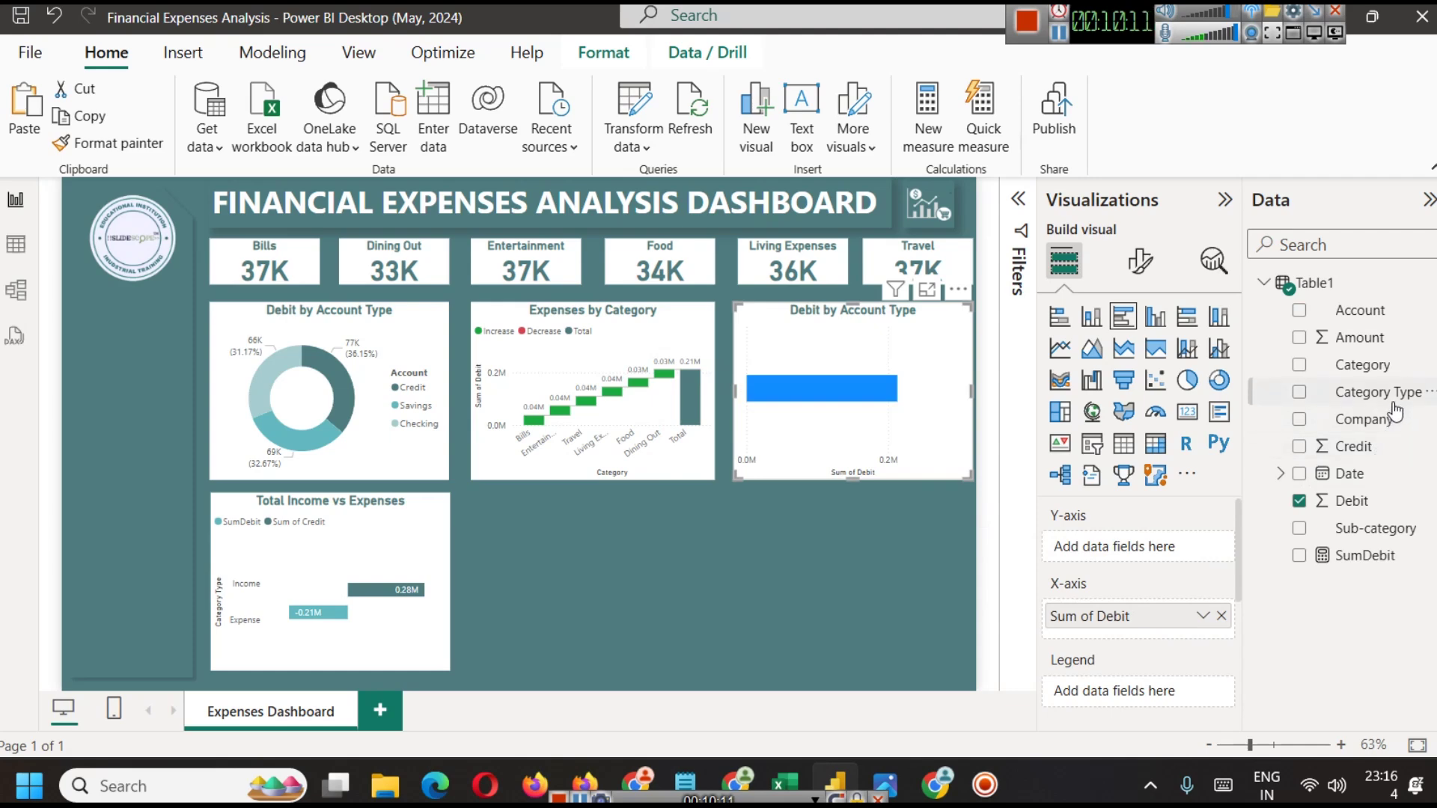
drag(1354, 528, 1143, 552)
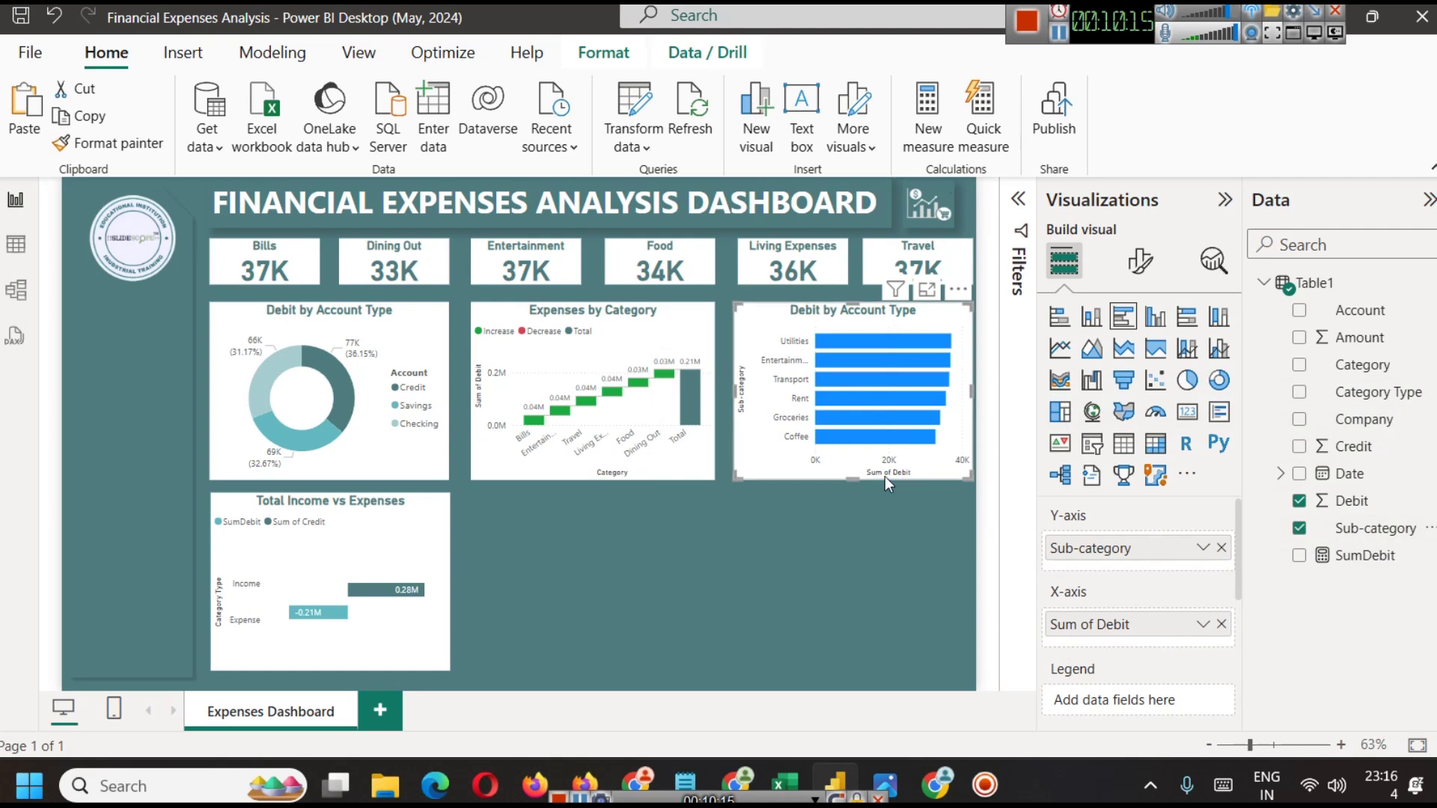
drag(856, 477, 871, 672)
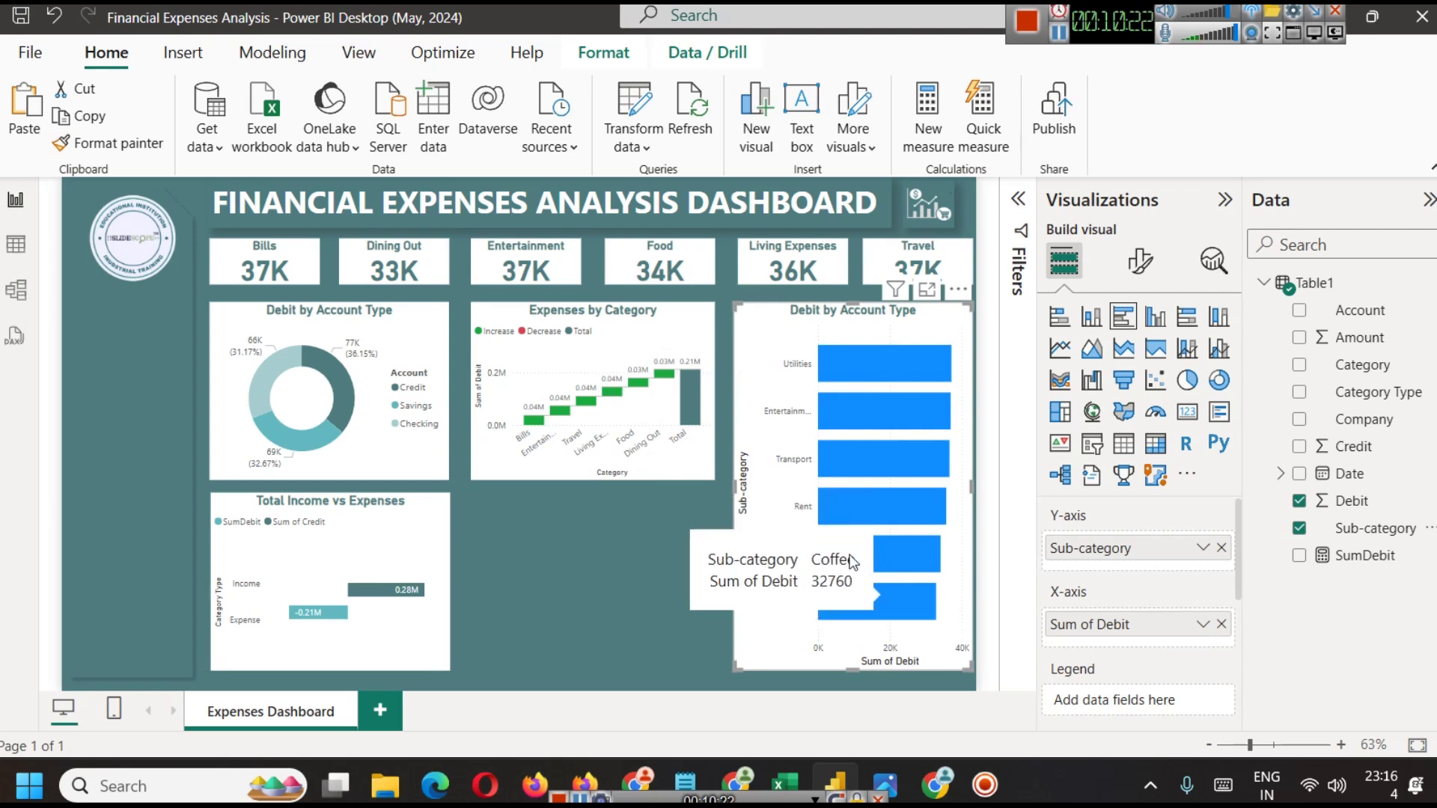
Retitle the clustered bar chart as "Debit by Sub-Category"
click(1140, 263)
click(1135, 363)
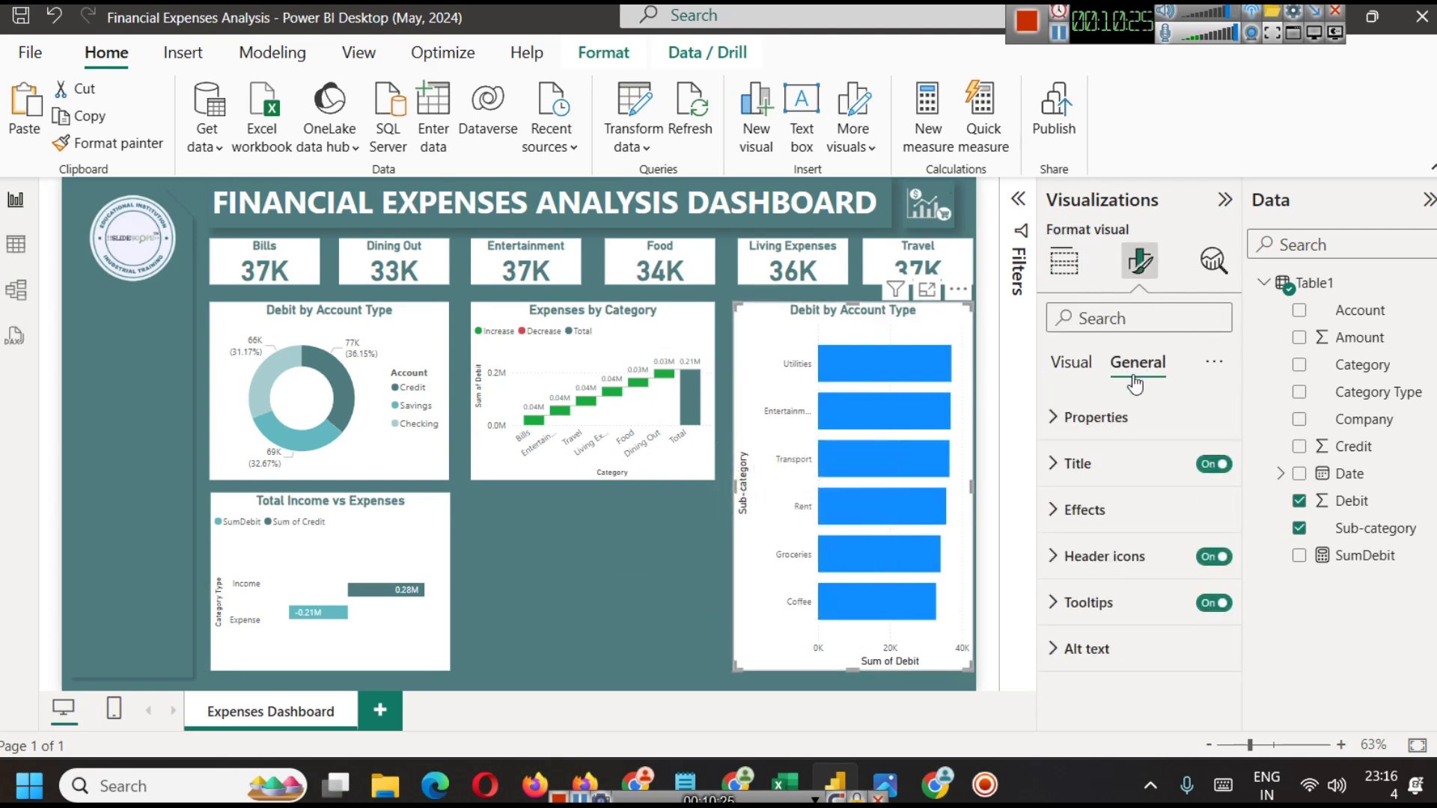
click(1122, 464)
click(1112, 575)
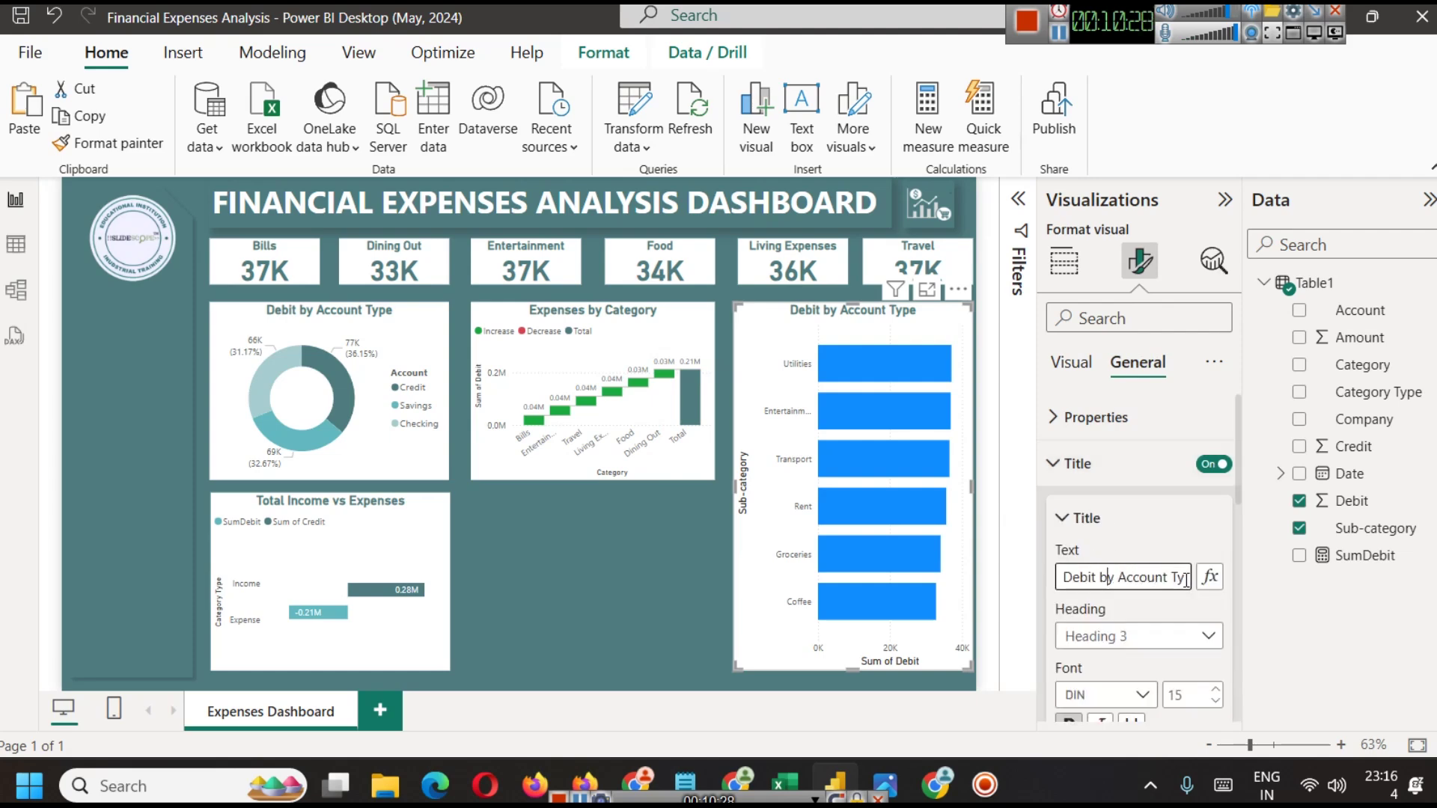
drag(1180, 580, 1064, 595)
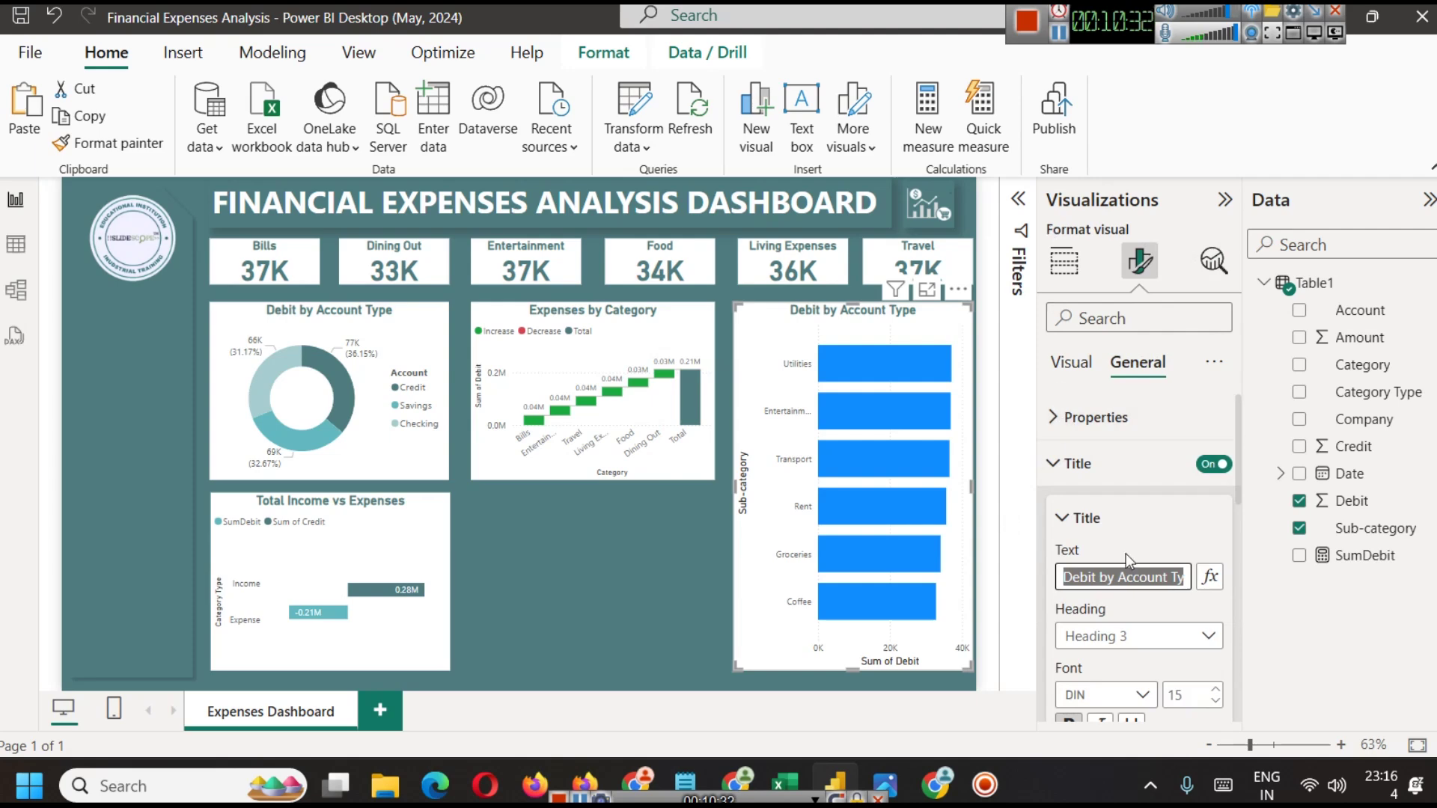
click(1120, 587)
drag(1117, 578, 1243, 592)
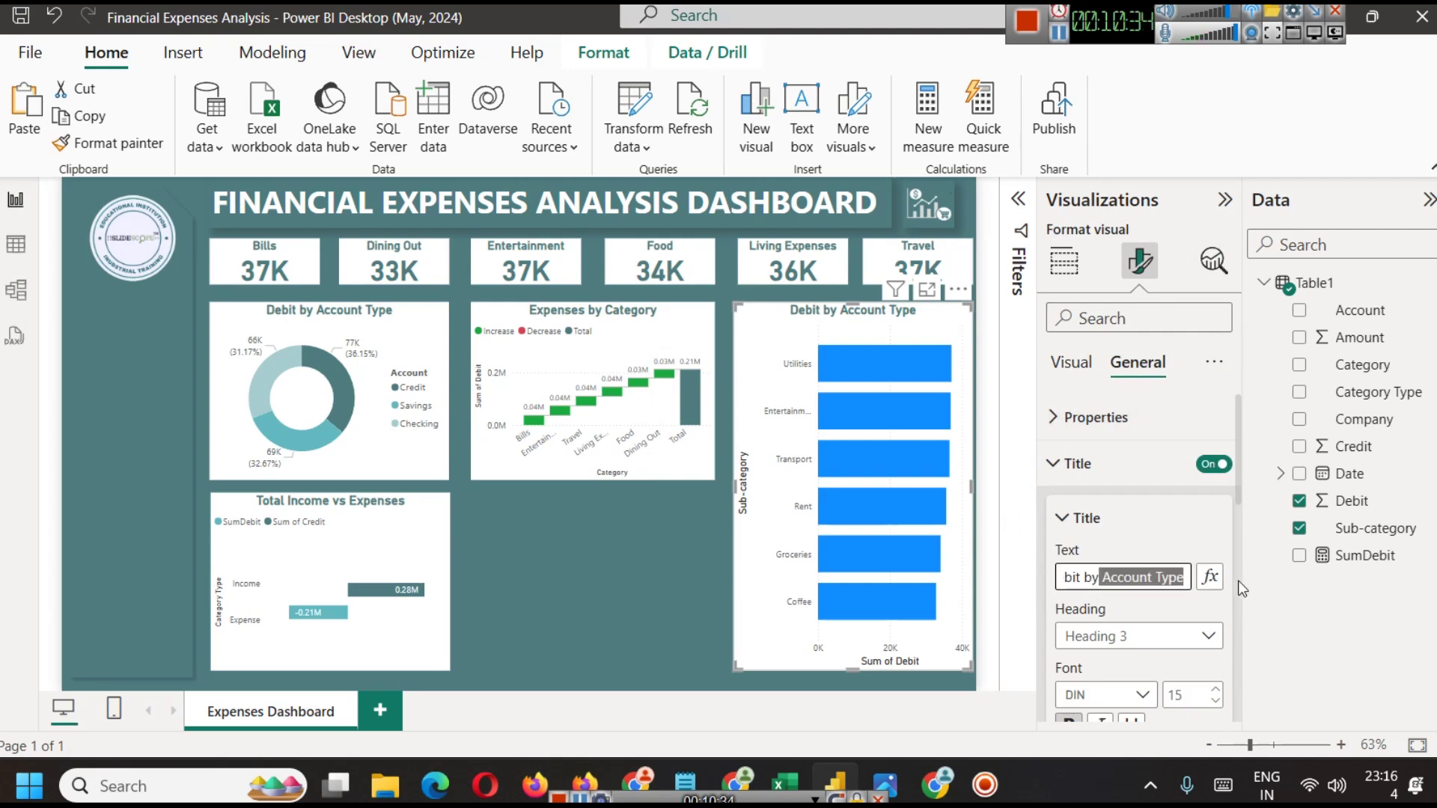
text(Sub-Category)
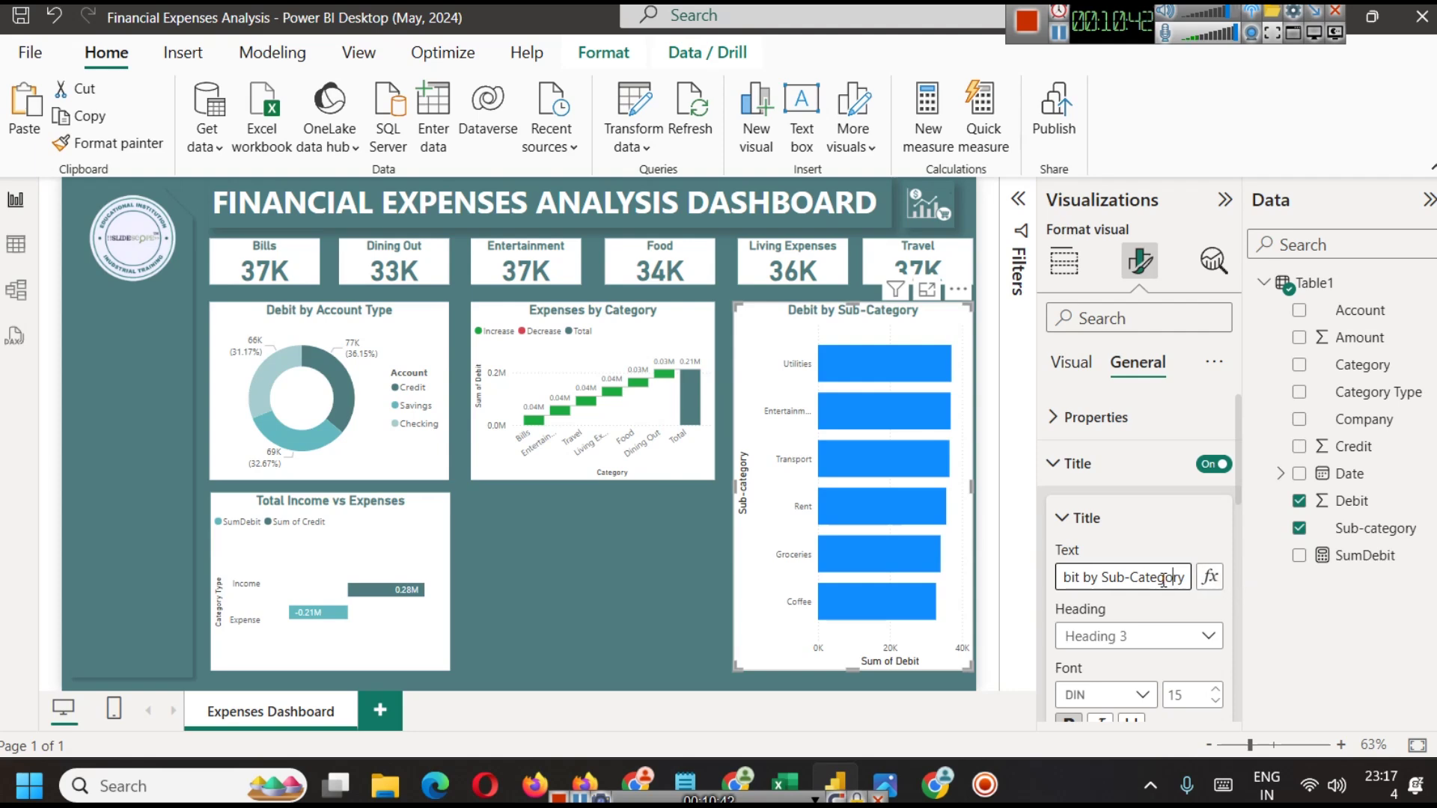
key(End)
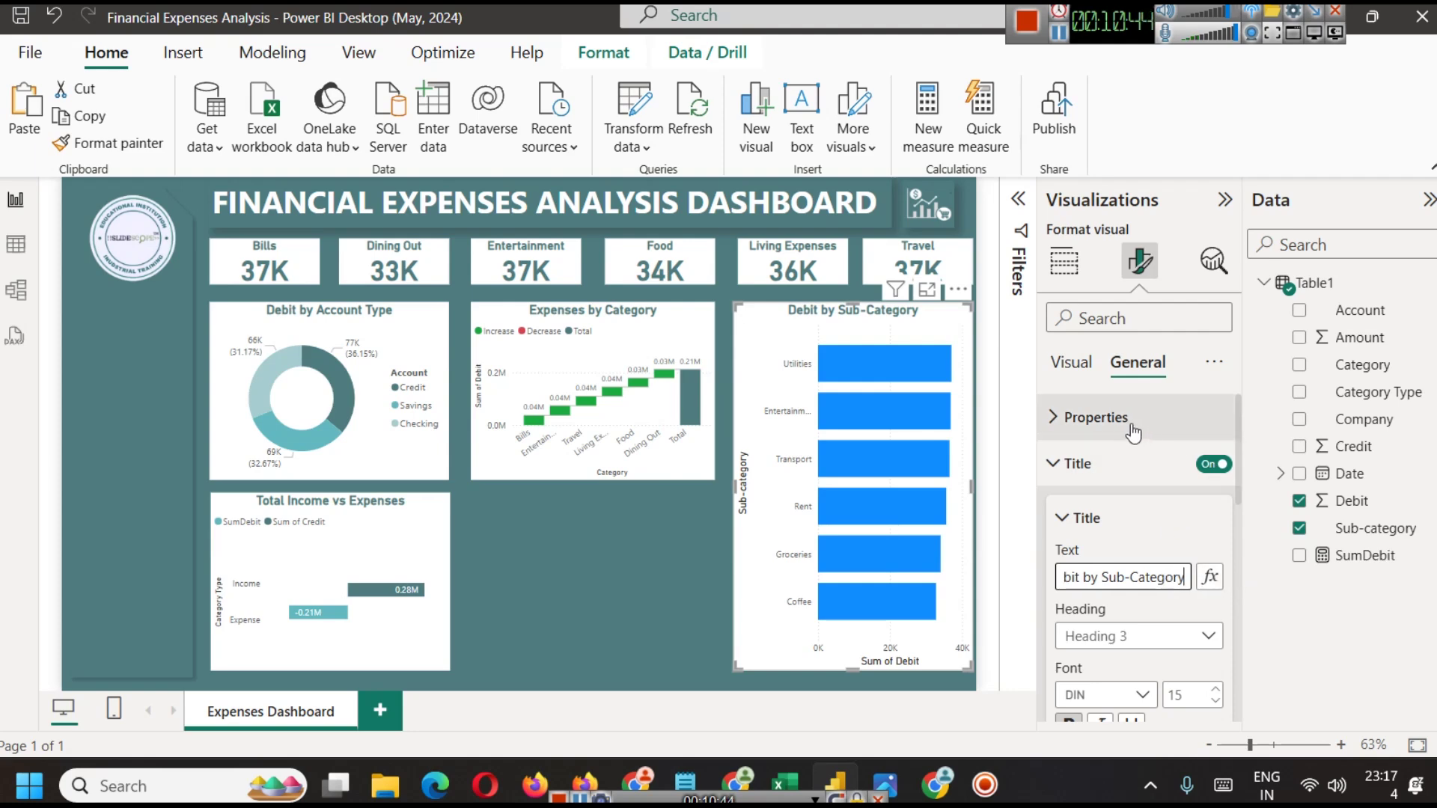
click(1076, 466)
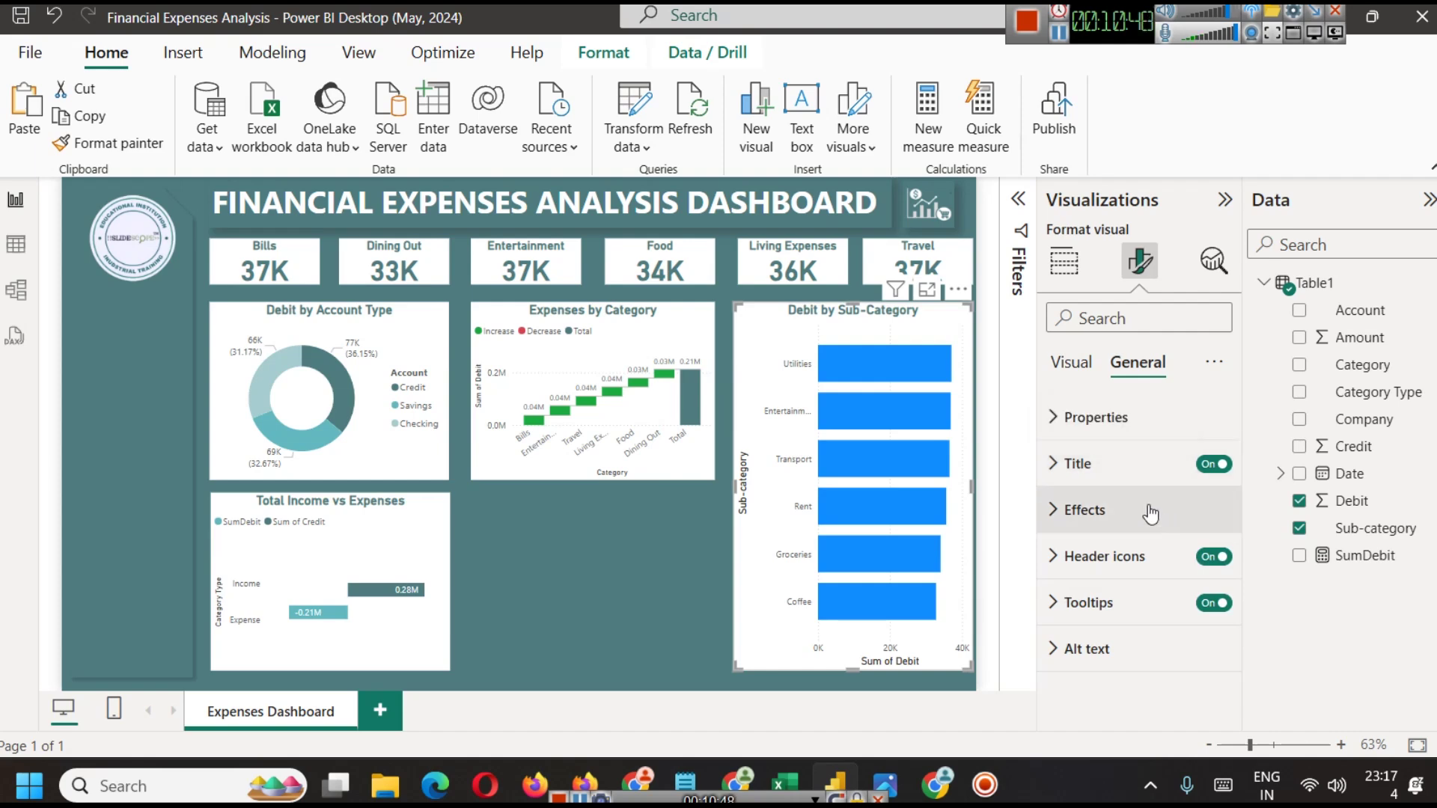
Turn on data labels for the Debit by Sub-Category bar chart and set their position to Inside end
click(1070, 361)
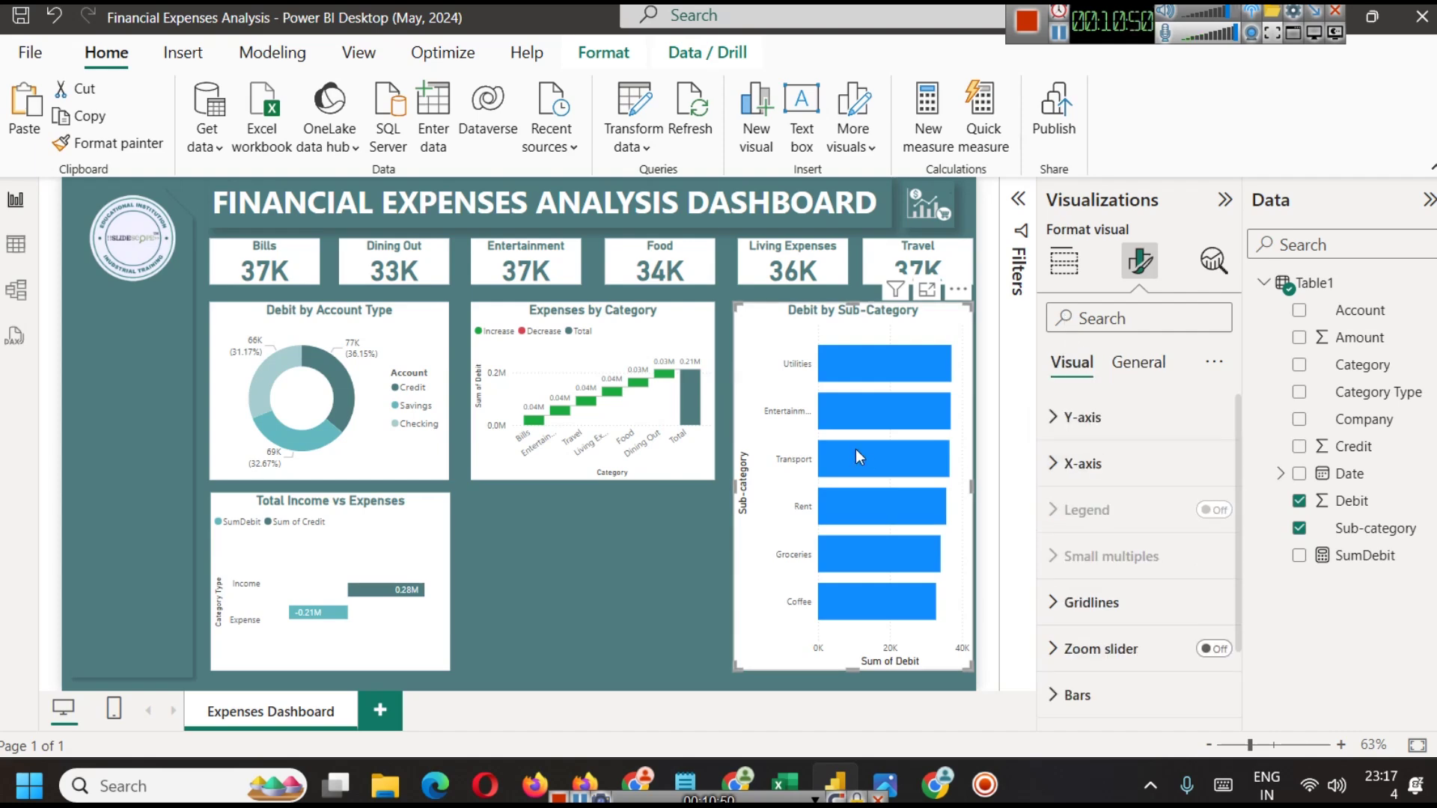
mouse_move(884, 374)
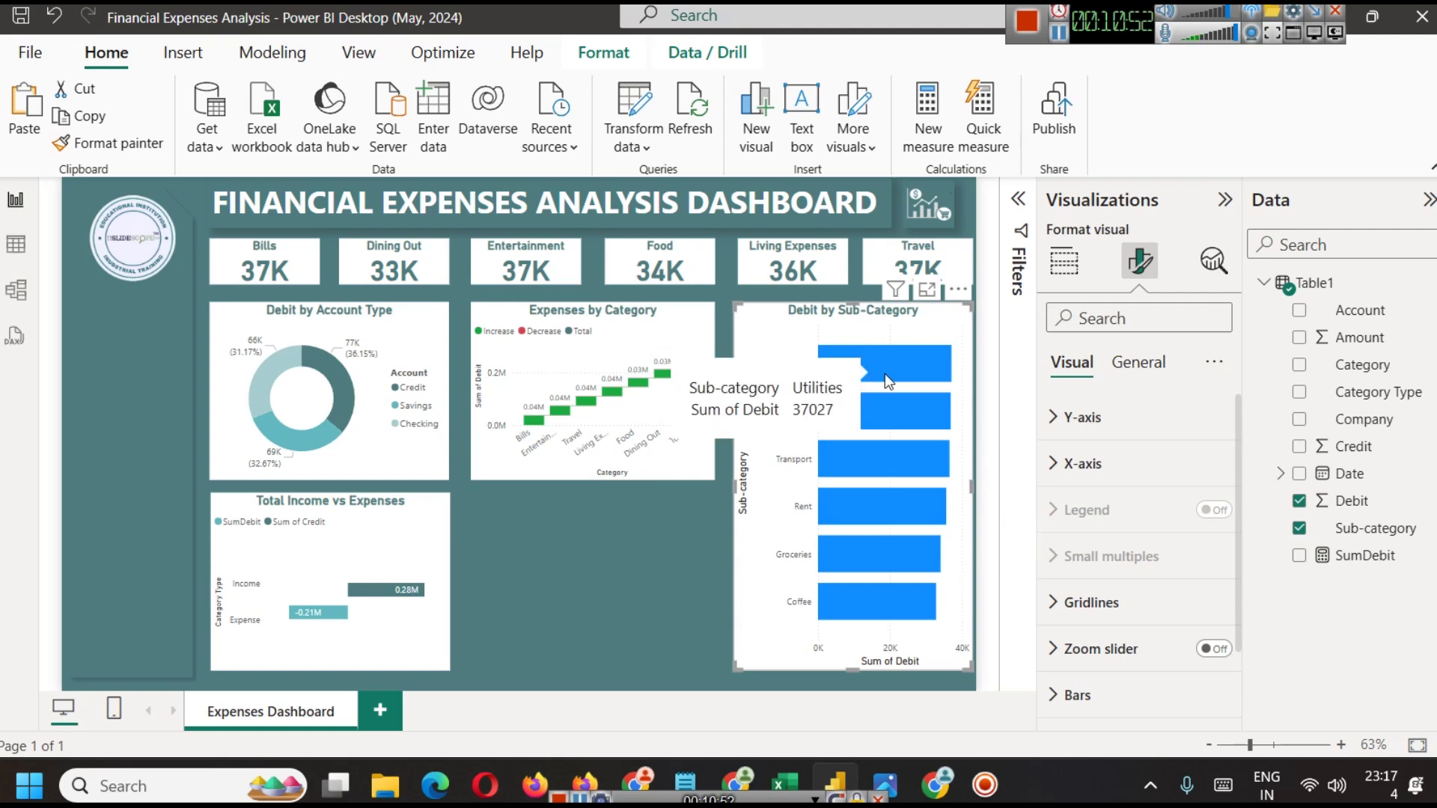
scroll(1155, 473, down, 1)
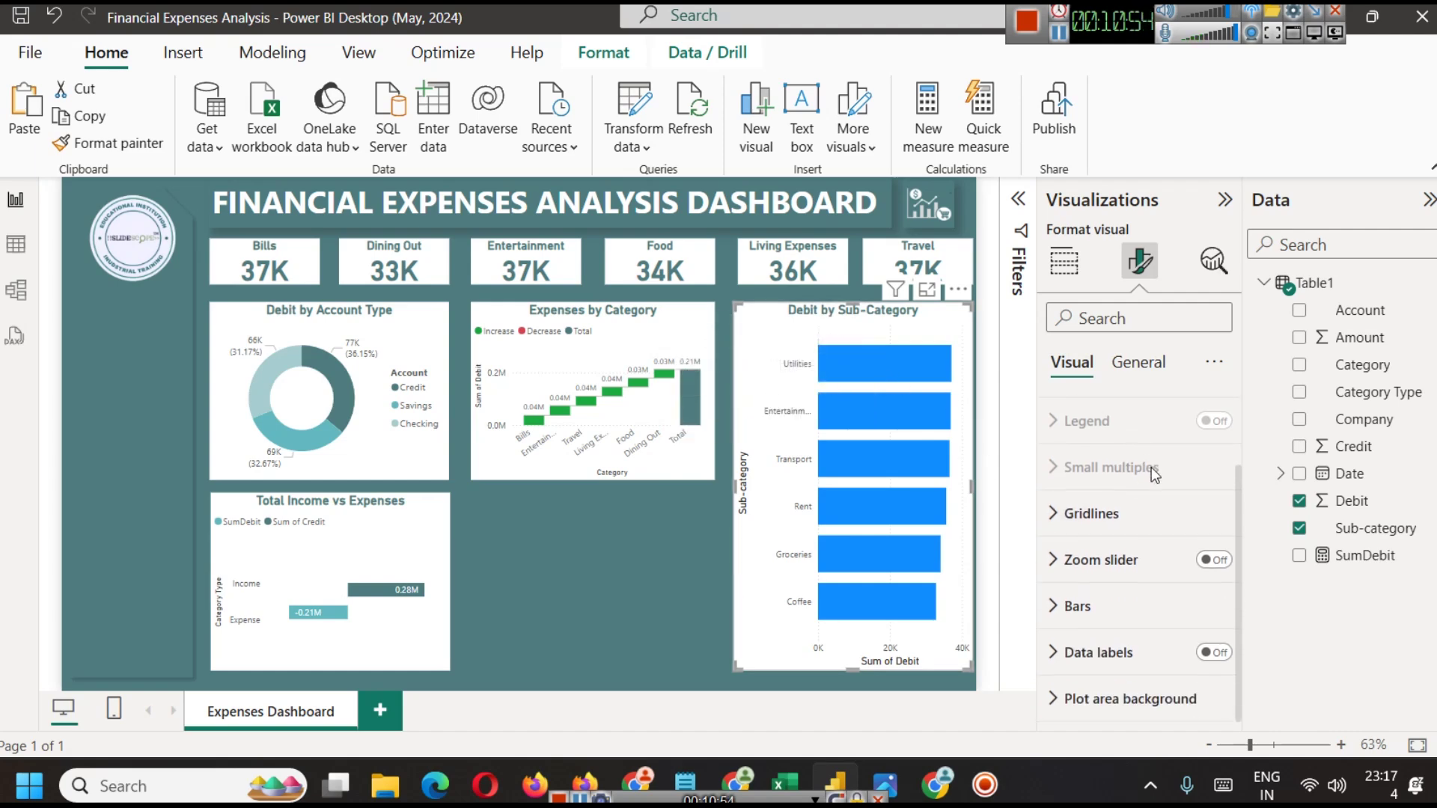
click(1214, 652)
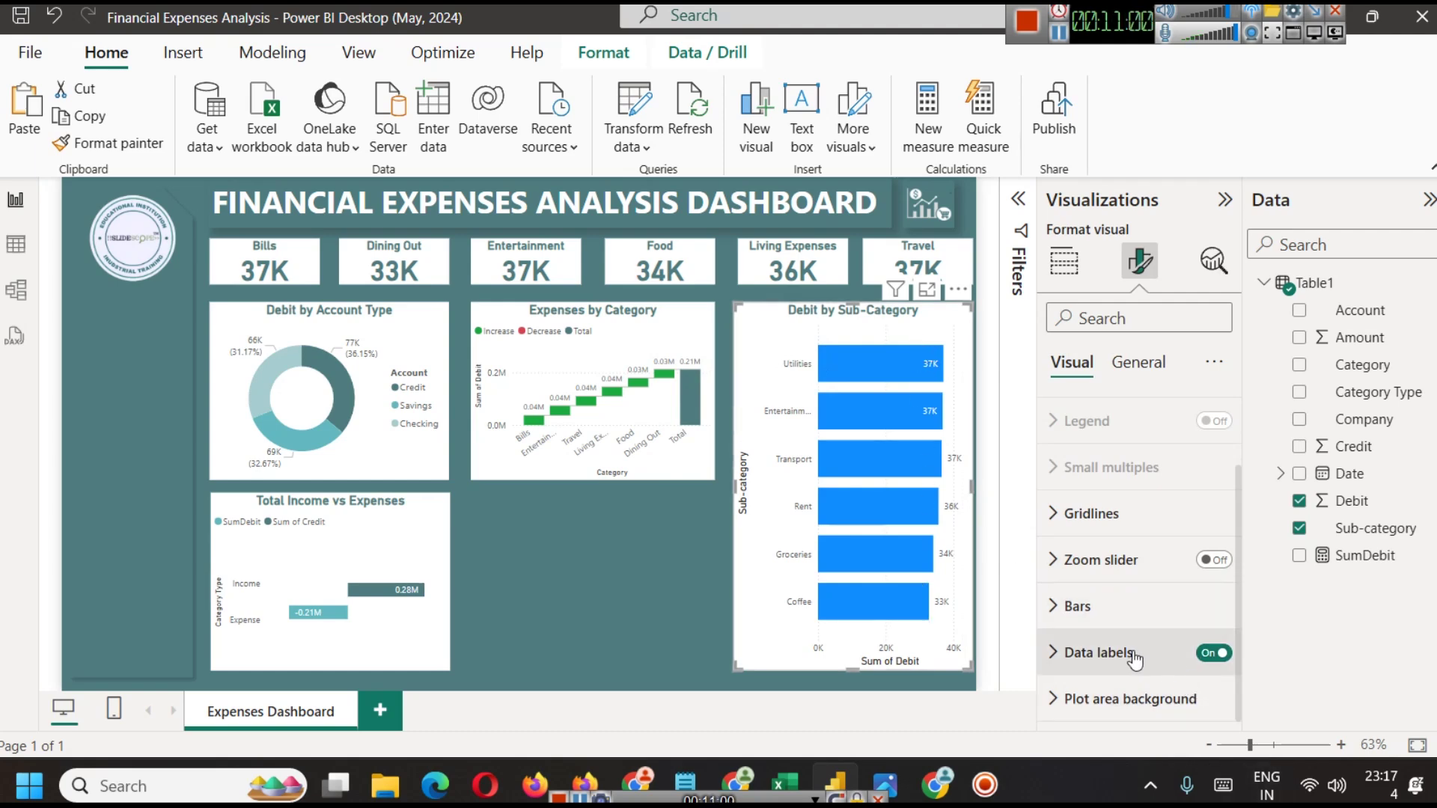
click(1098, 653)
scroll(1133, 587, down, 3)
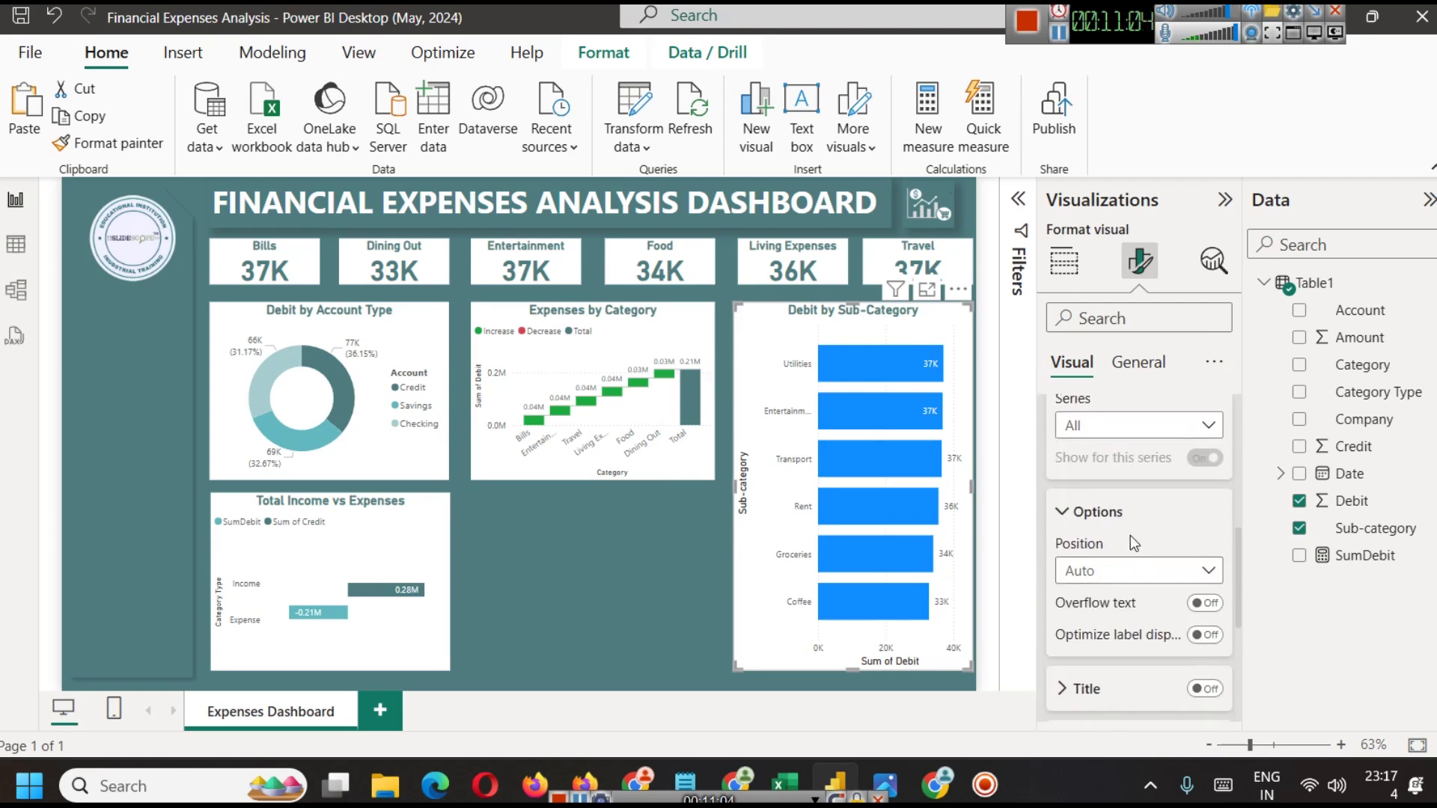
click(1133, 568)
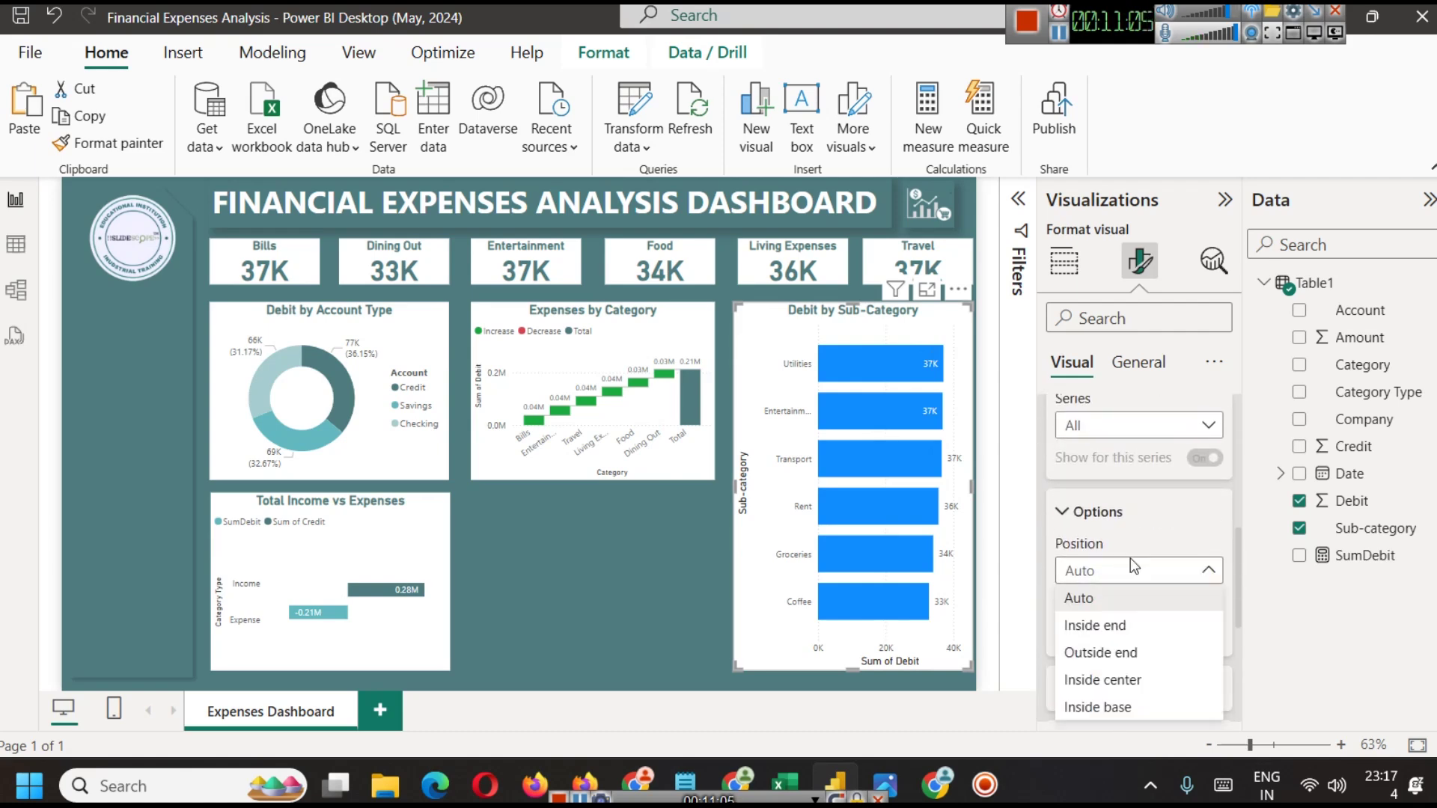
click(1115, 625)
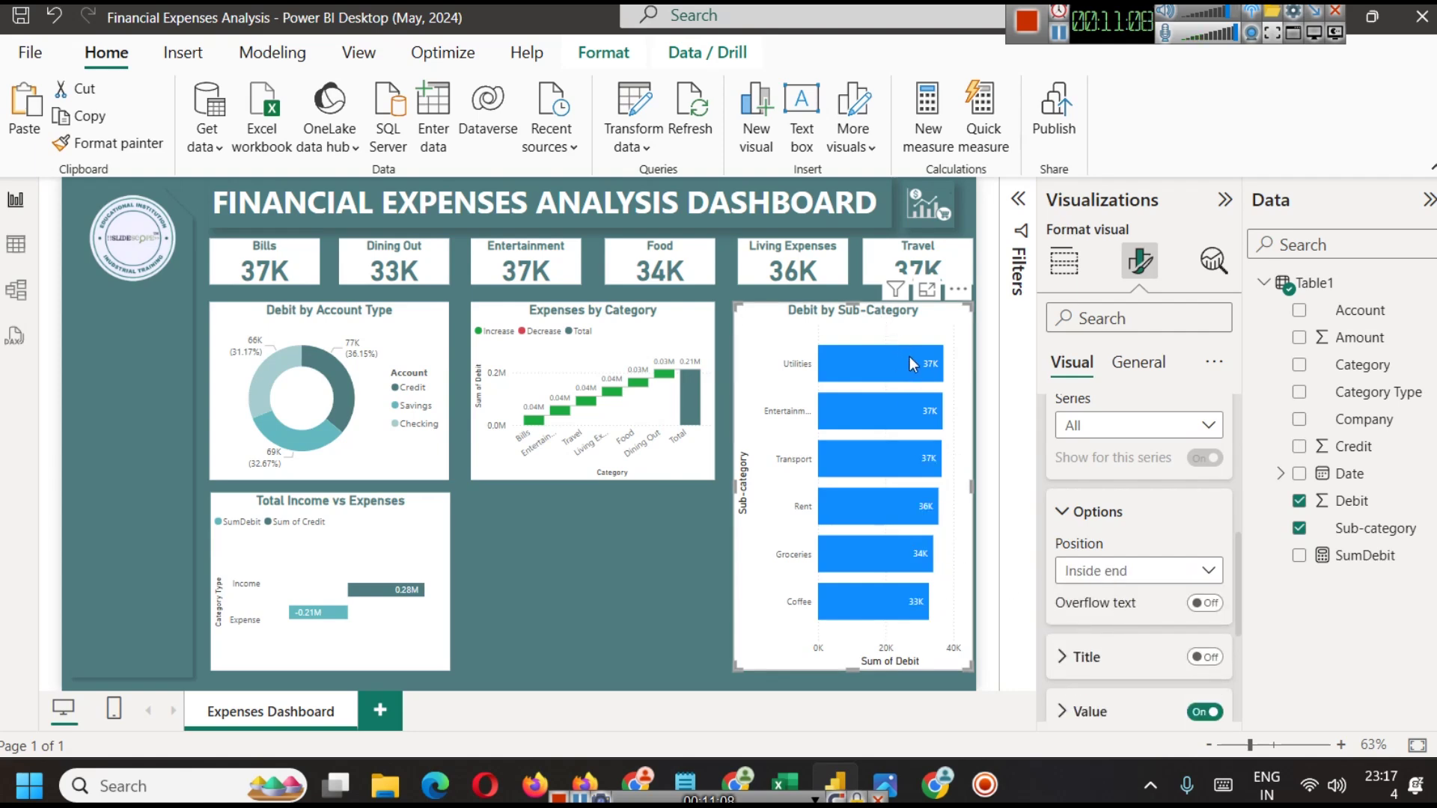
Look through the X-axis formatting options of the Debit by Sub-Category bar chart
scroll(1122, 584, up, 5)
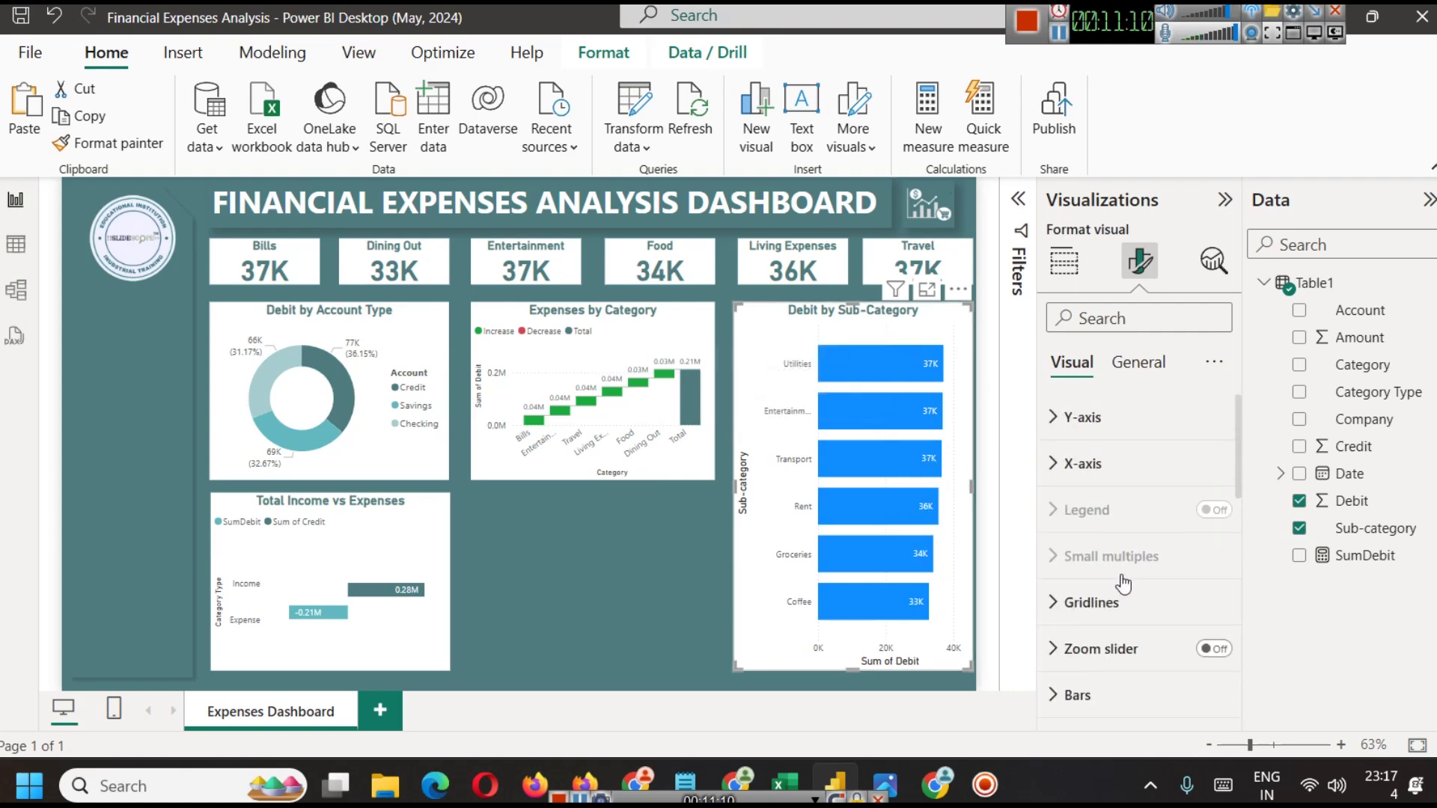
click(1076, 471)
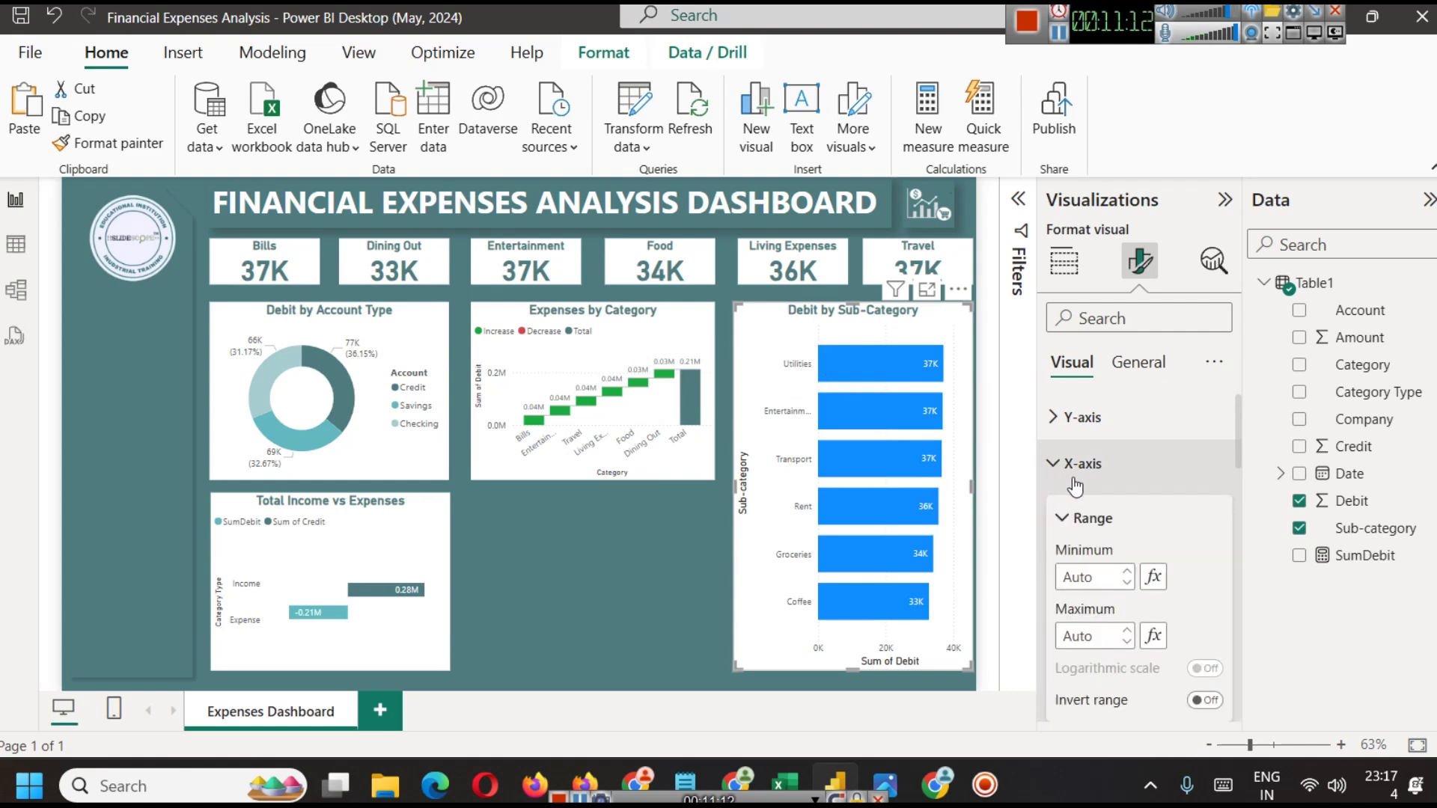
scroll(1106, 536, down, 10)
scroll(1120, 537, down, 2)
scroll(1115, 531, up, 10)
click(1082, 465)
scroll(1077, 516, down, 3)
click(1073, 516)
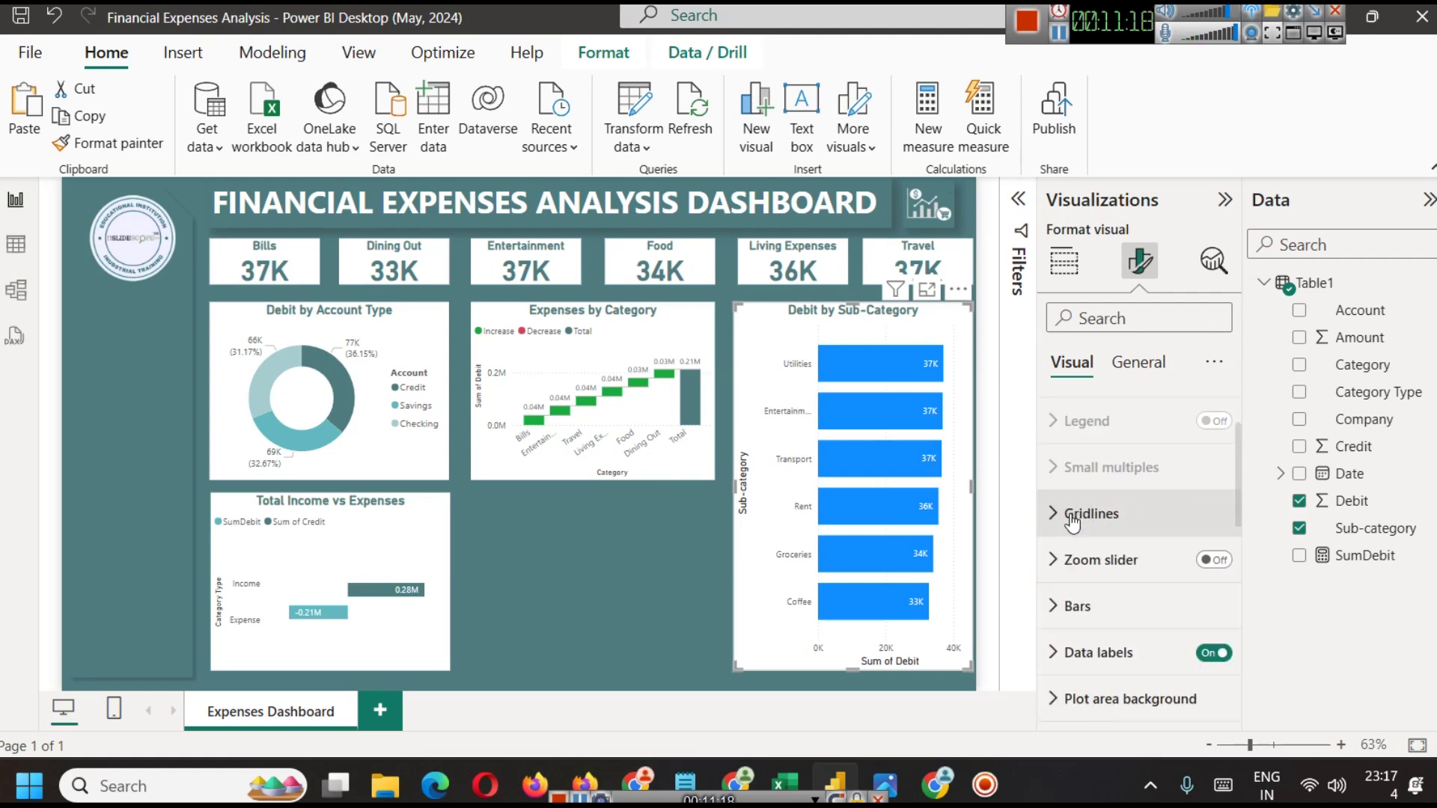
click(1121, 618)
scroll(1126, 614, down, 3)
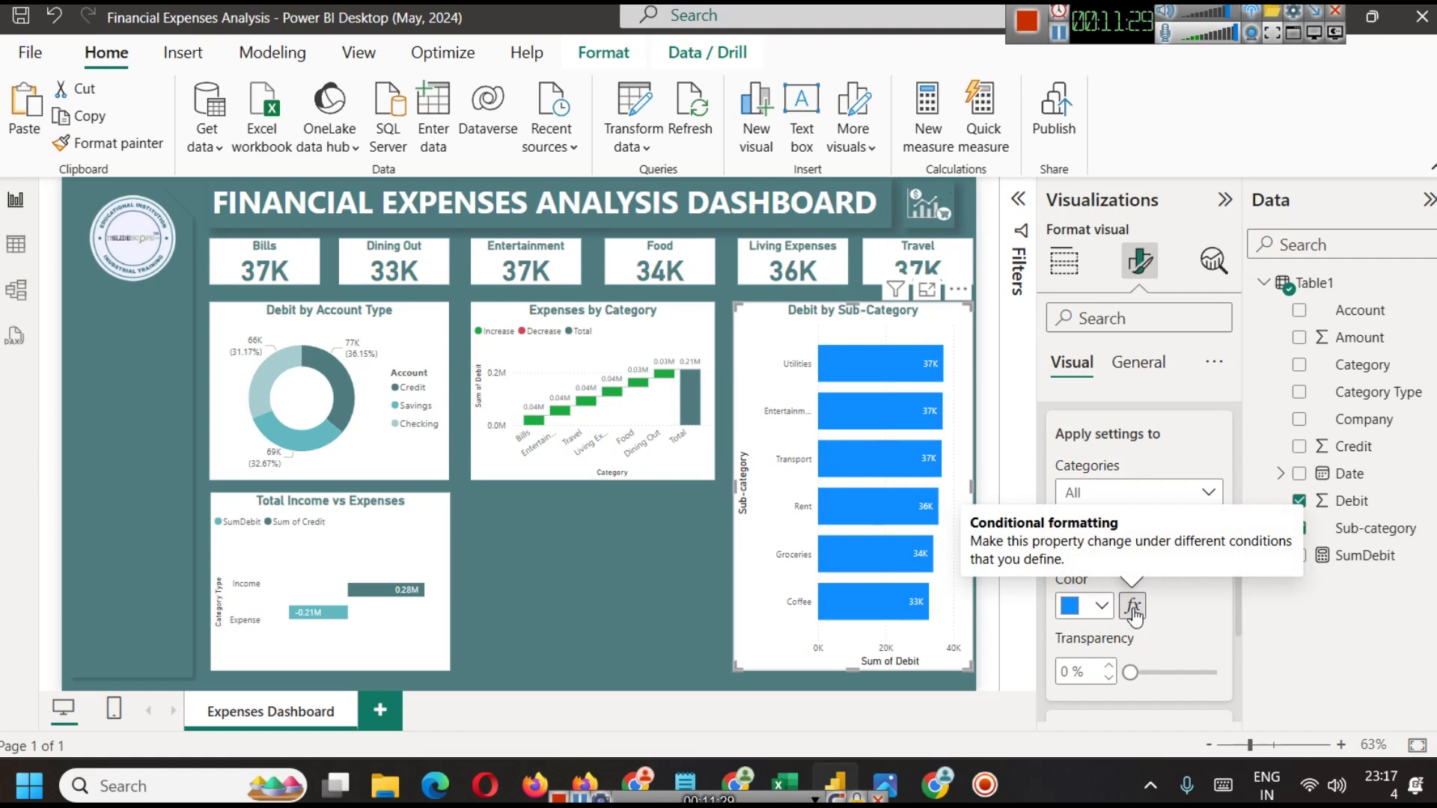
click(1134, 608)
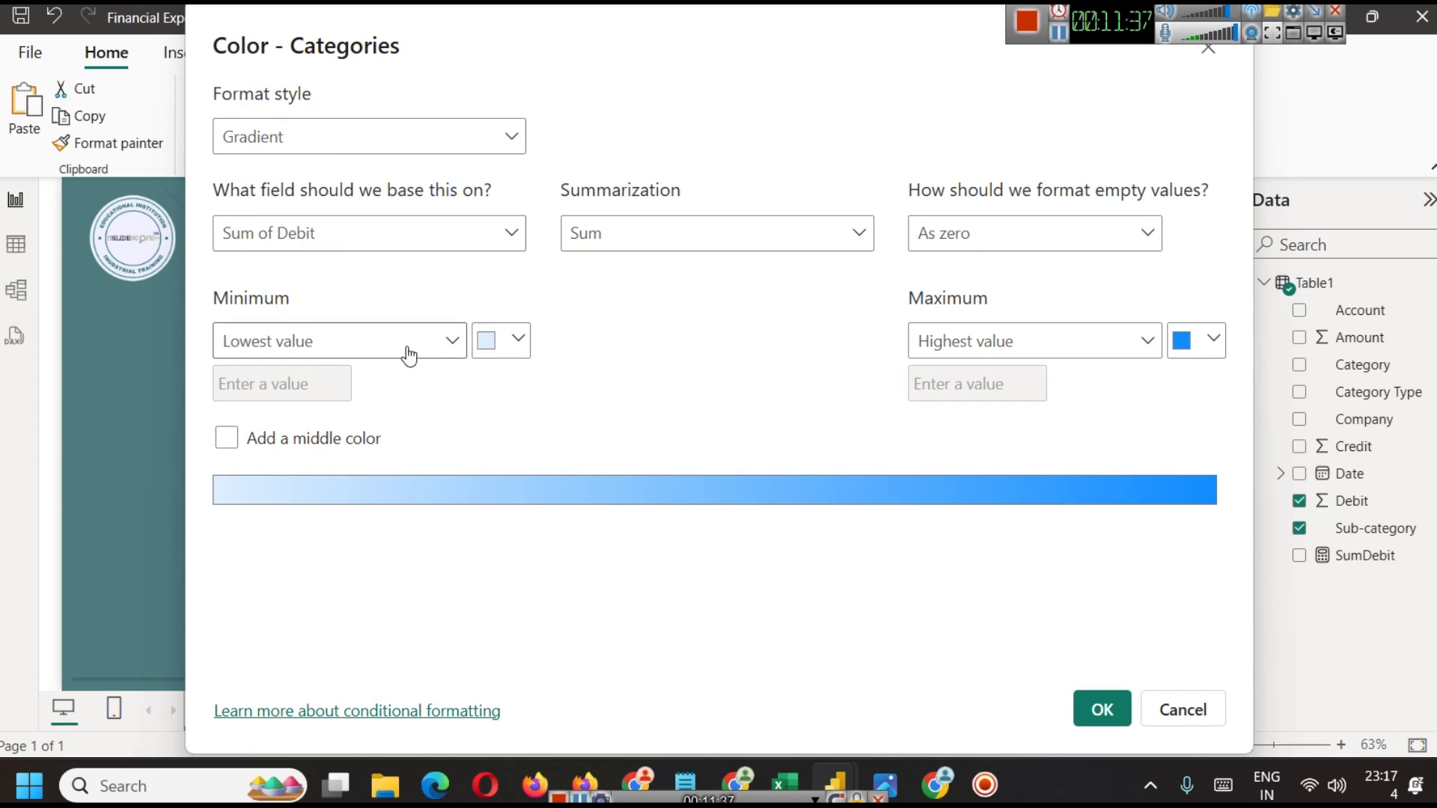
click(500, 354)
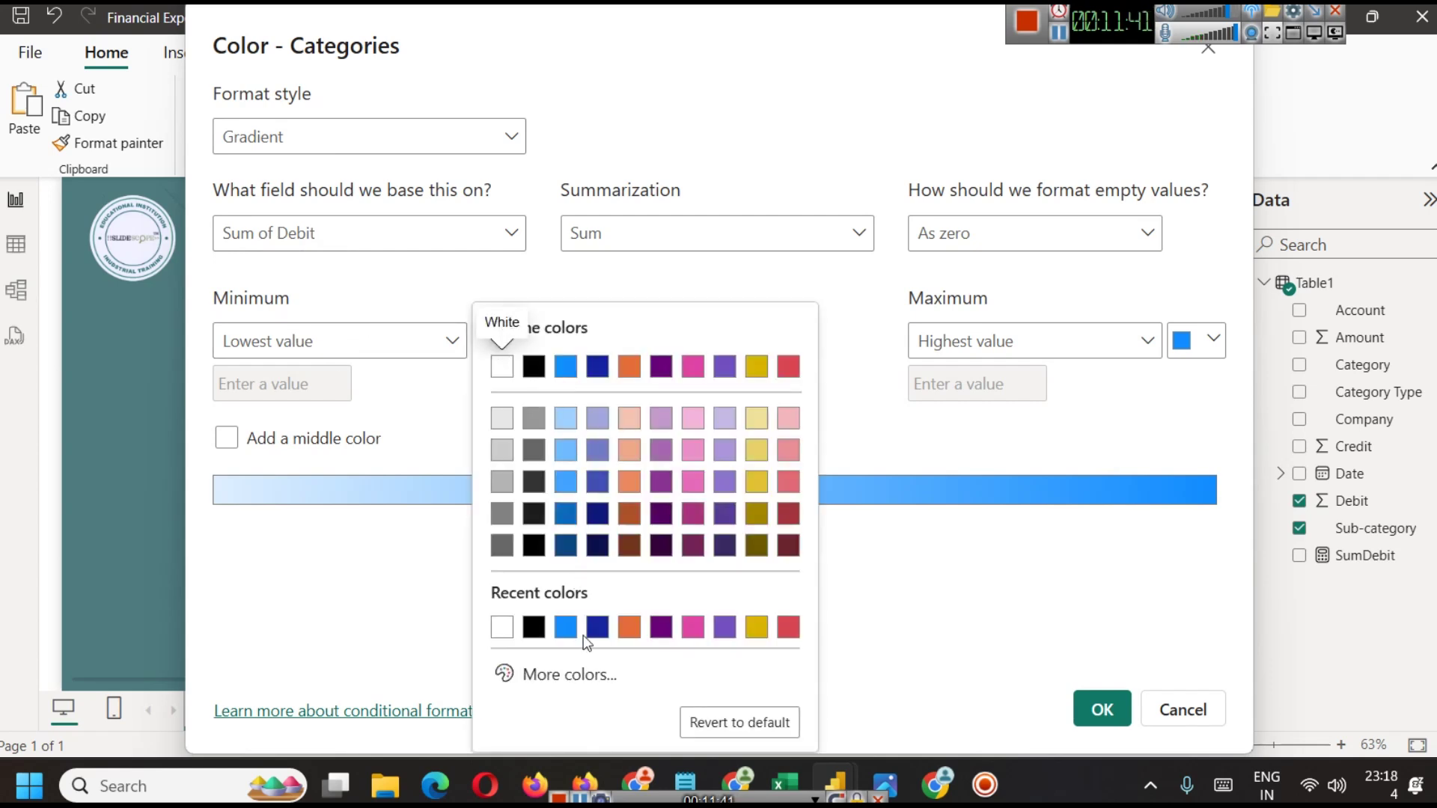
click(590, 675)
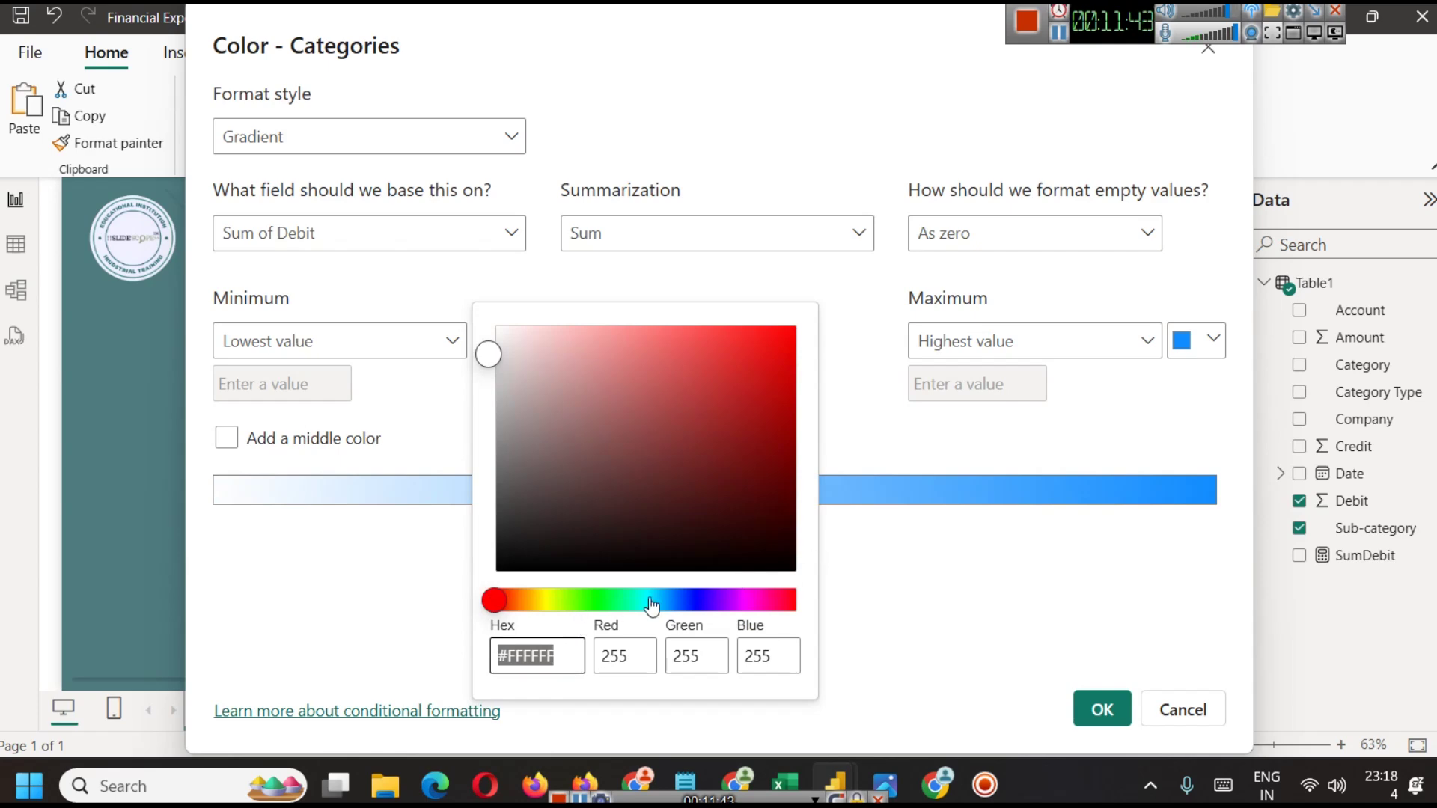
click(848, 559)
click(1081, 701)
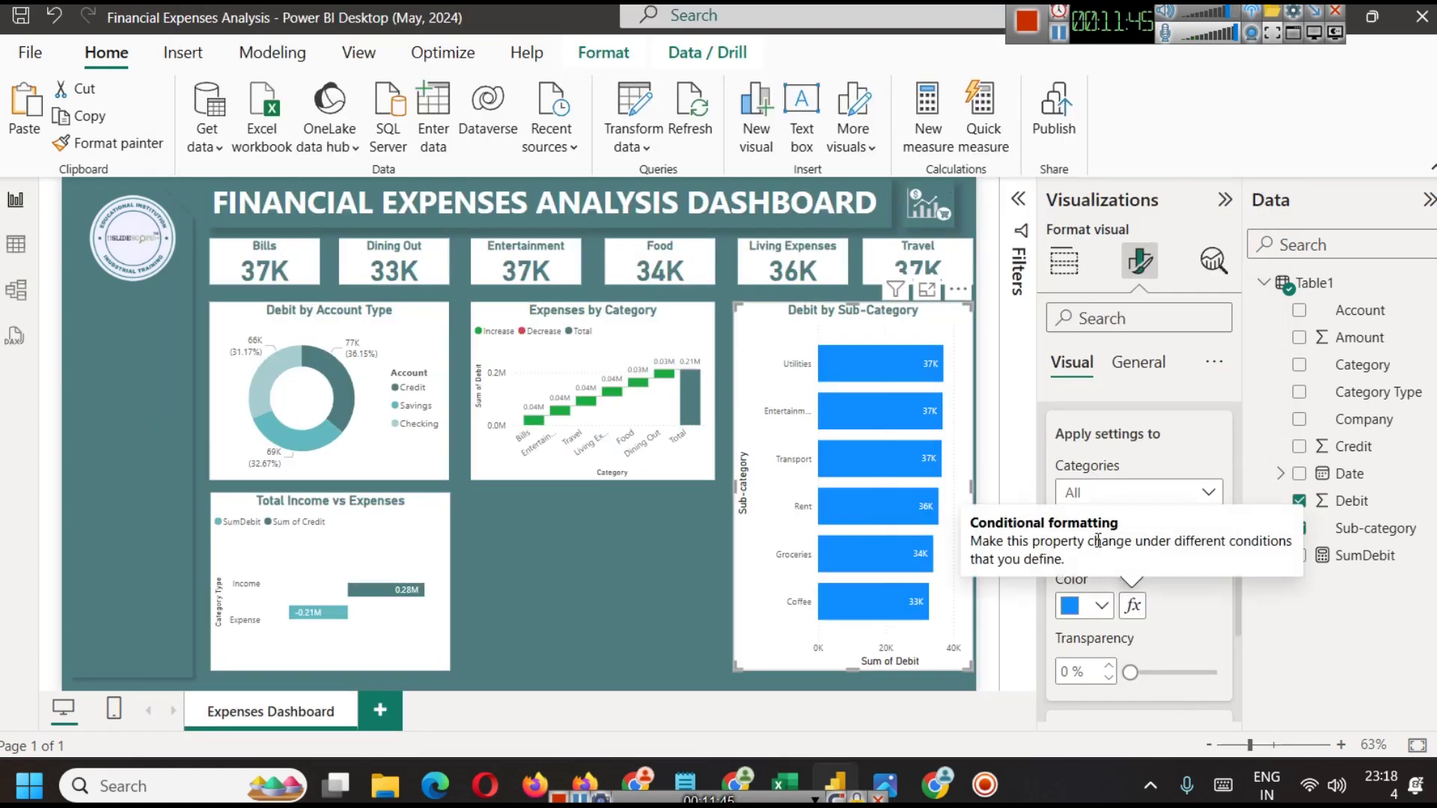
Copy the hex code #4F7C80 of the Total column color from the Expenses by Category waterfall chart
click(672, 333)
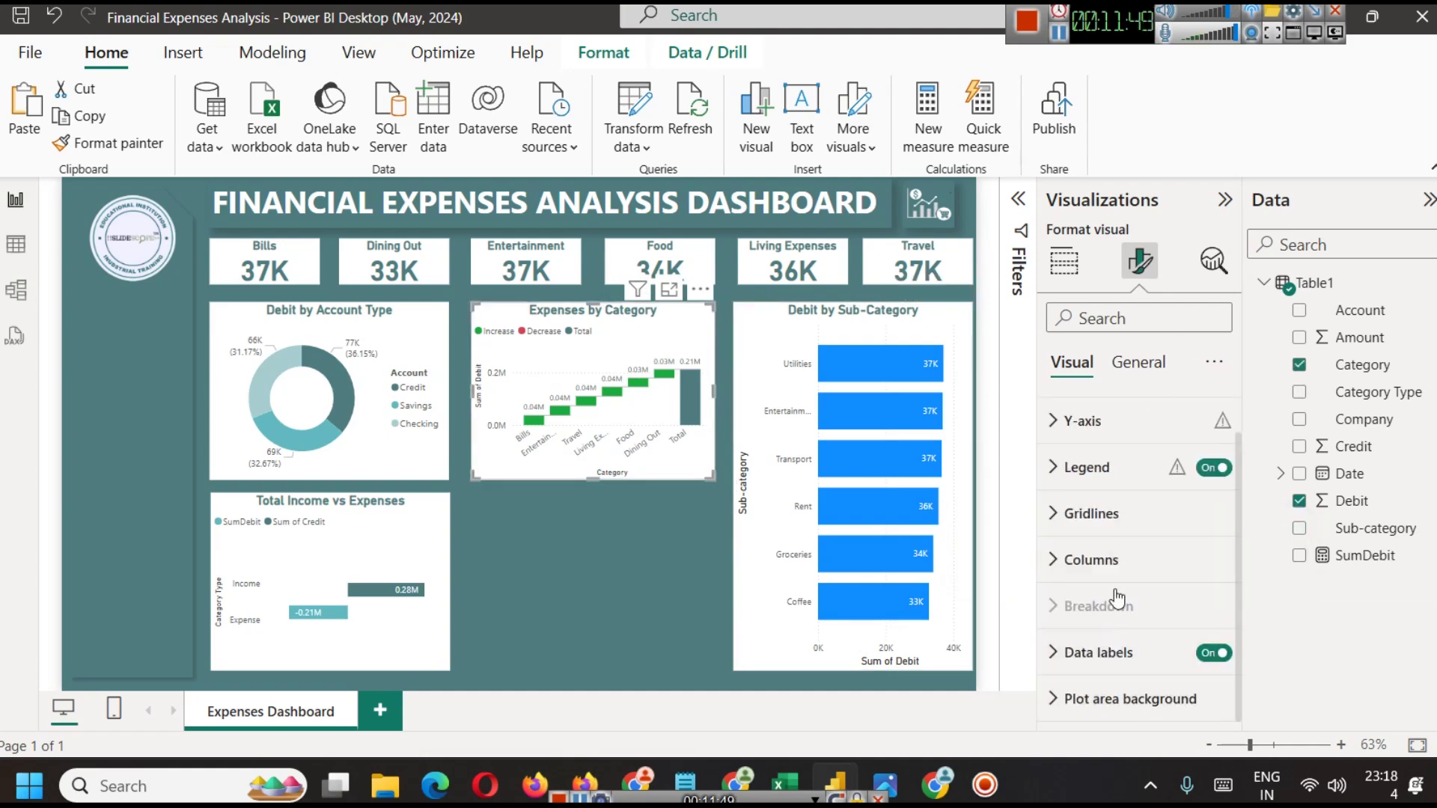
click(1097, 561)
scroll(1126, 635, down, 3)
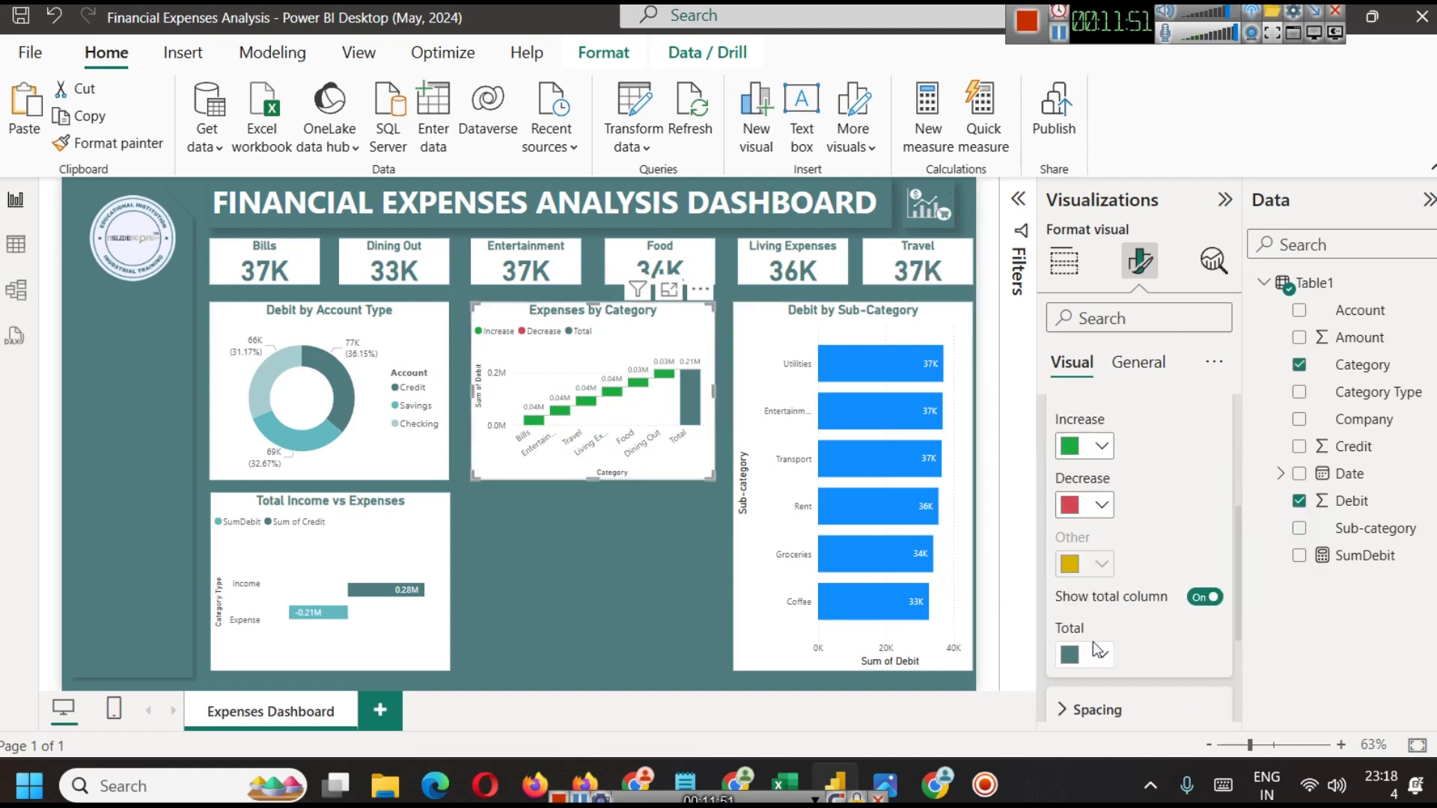
click(1099, 650)
click(1129, 602)
key(ctrl+c)
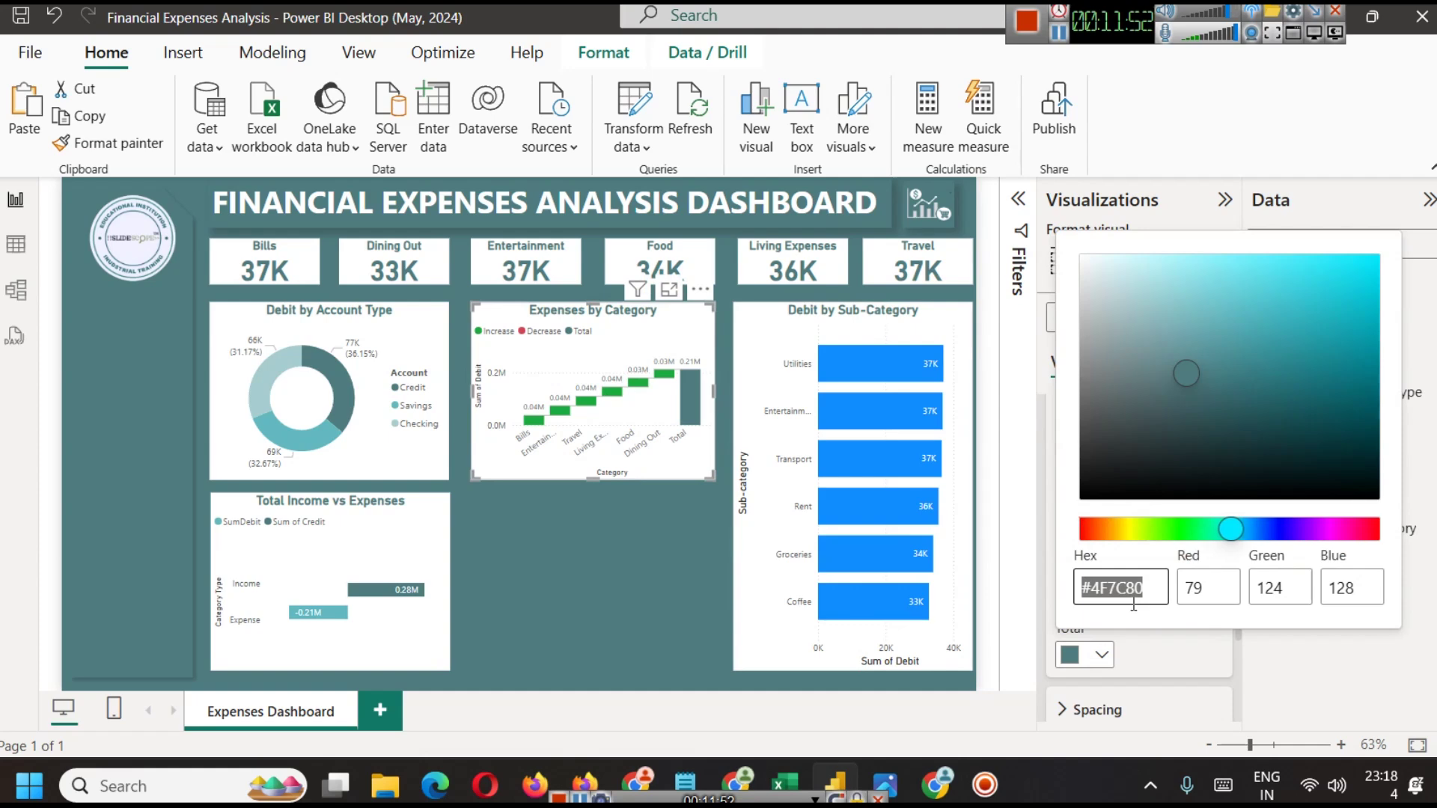
click(1189, 658)
Open conditional color formatting for the Debit by Sub-Category bars and set the gradient's minimum color to light gray-teal #BDCECF
click(919, 383)
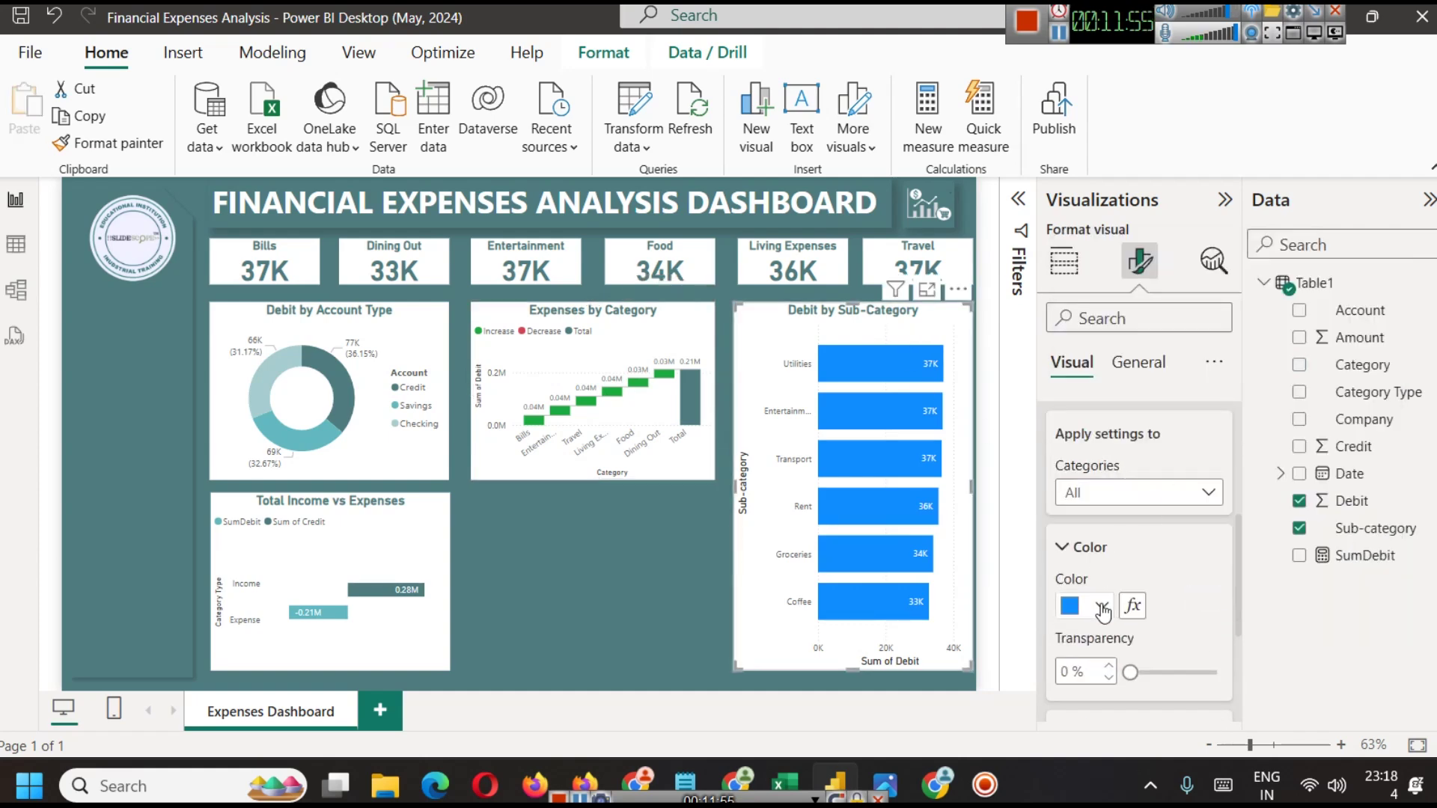
click(1132, 605)
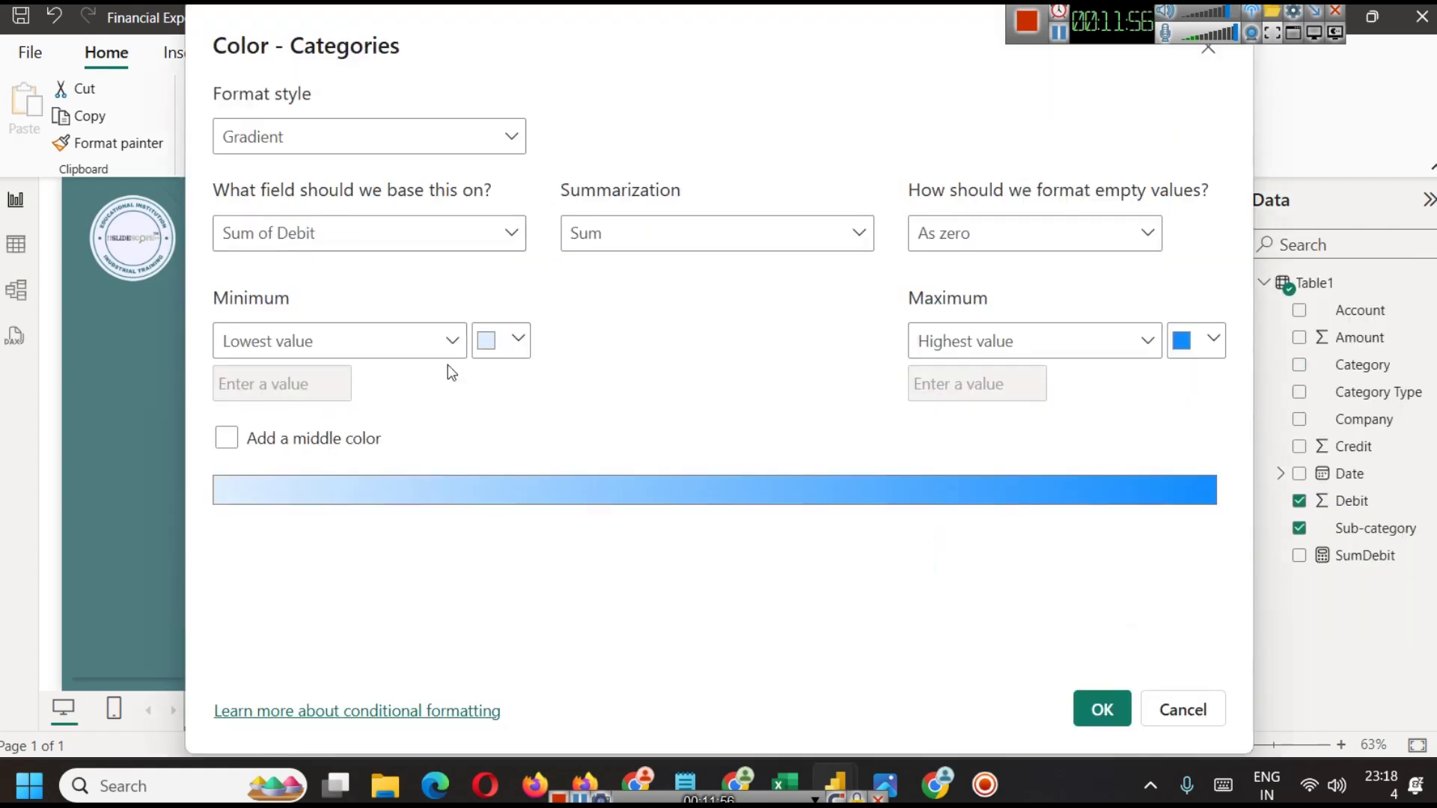
click(512, 351)
click(618, 671)
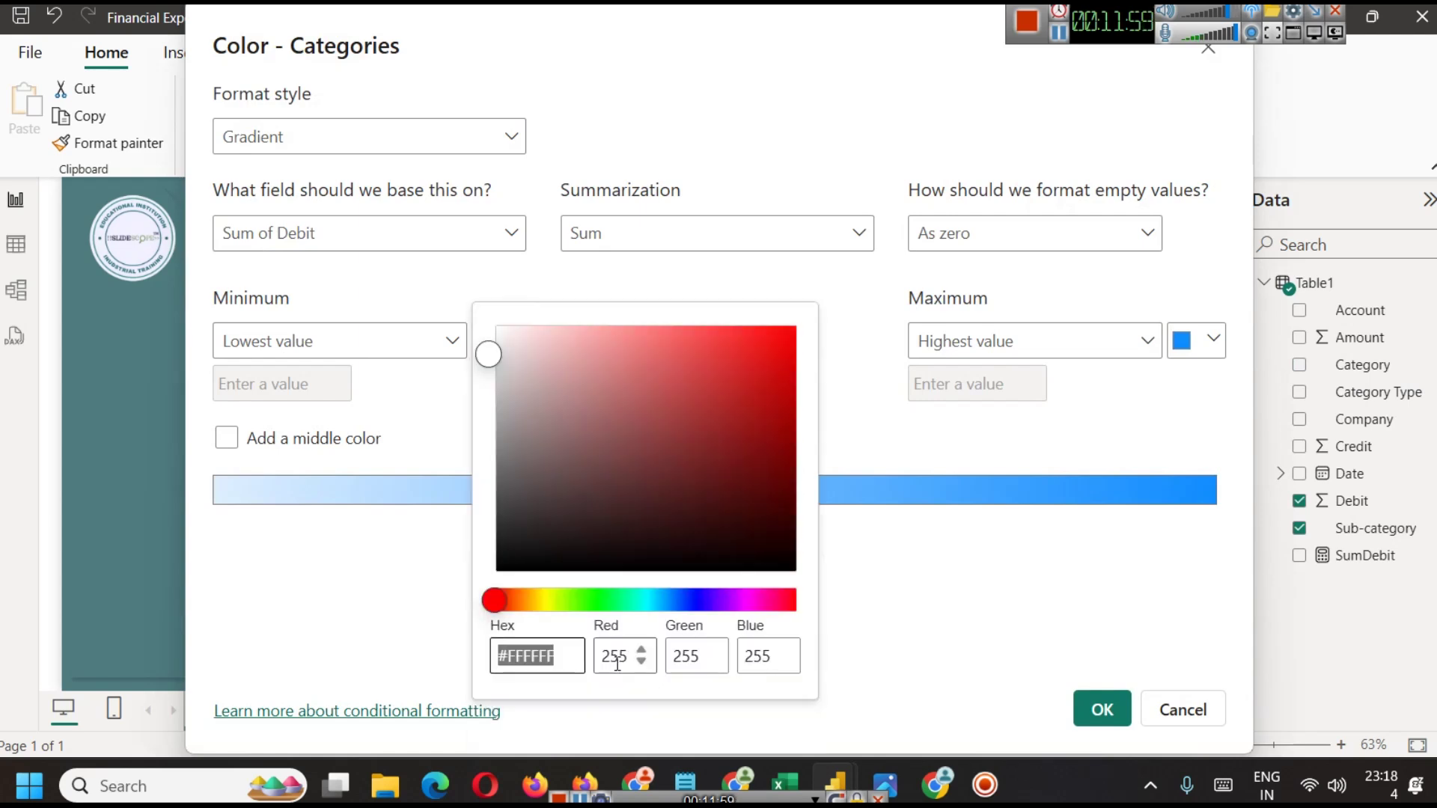
key(ctrl+v)
drag(598, 452, 524, 381)
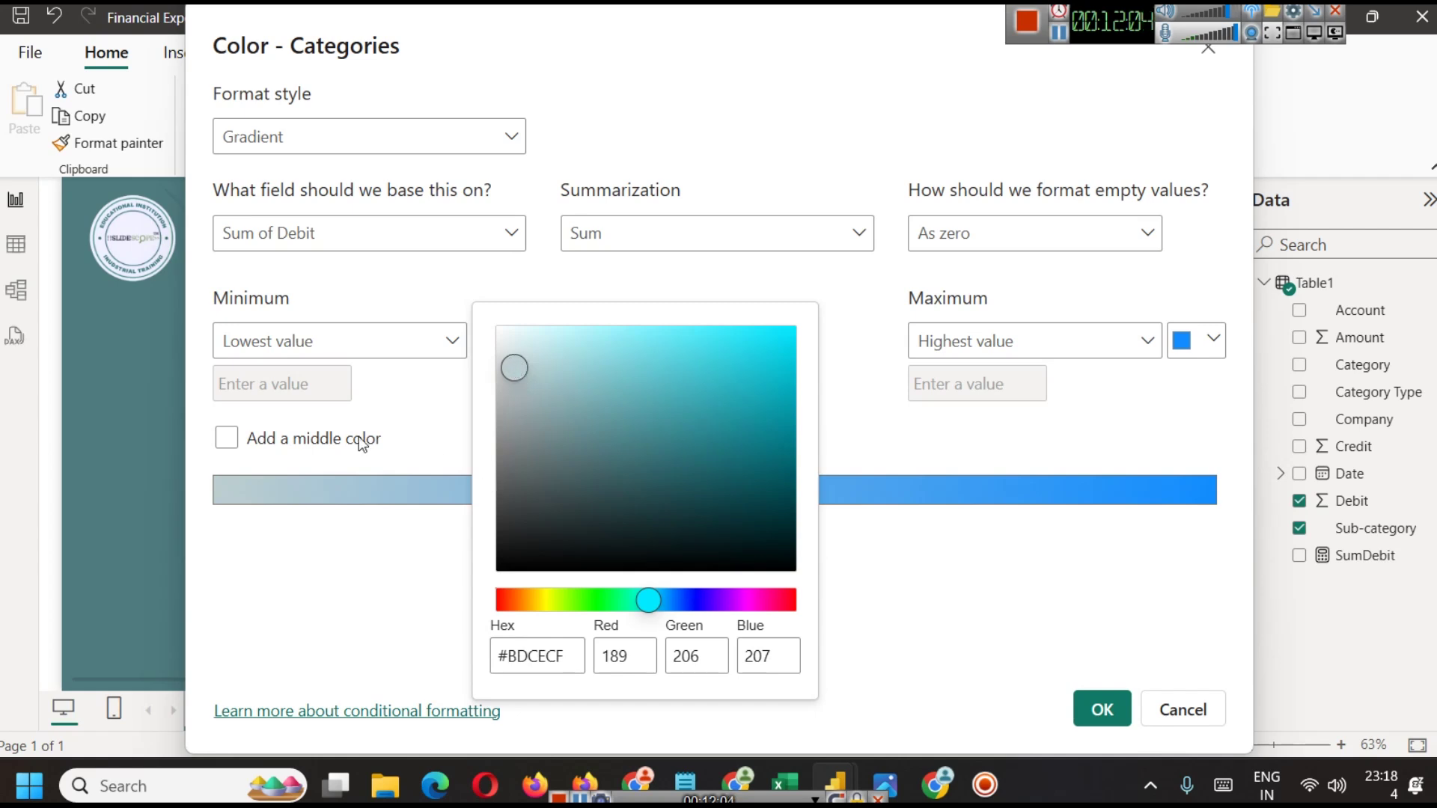
click(910, 560)
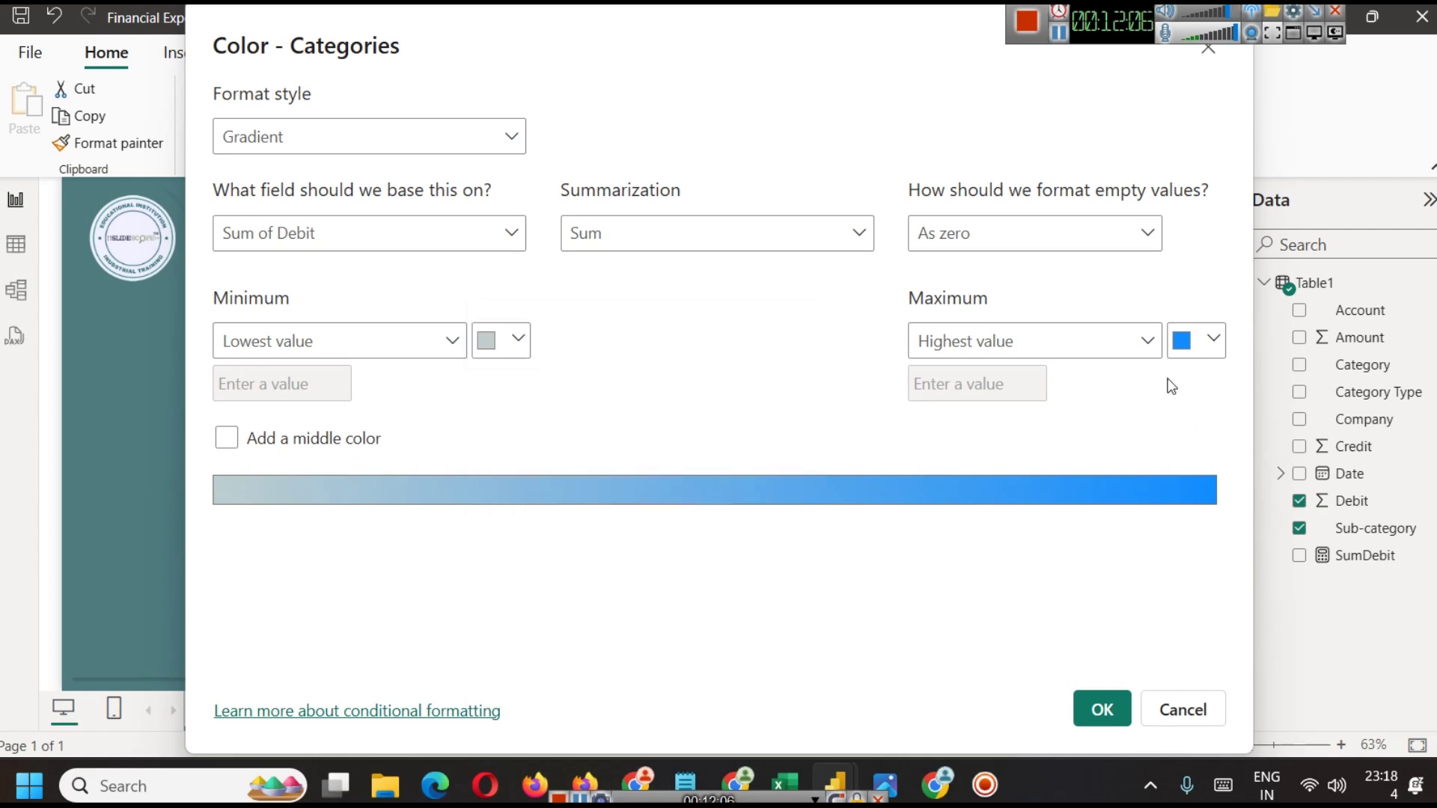
Set the gradient's maximum color to dark teal #466C6F and apply the conditional formatting to the bars
click(1206, 338)
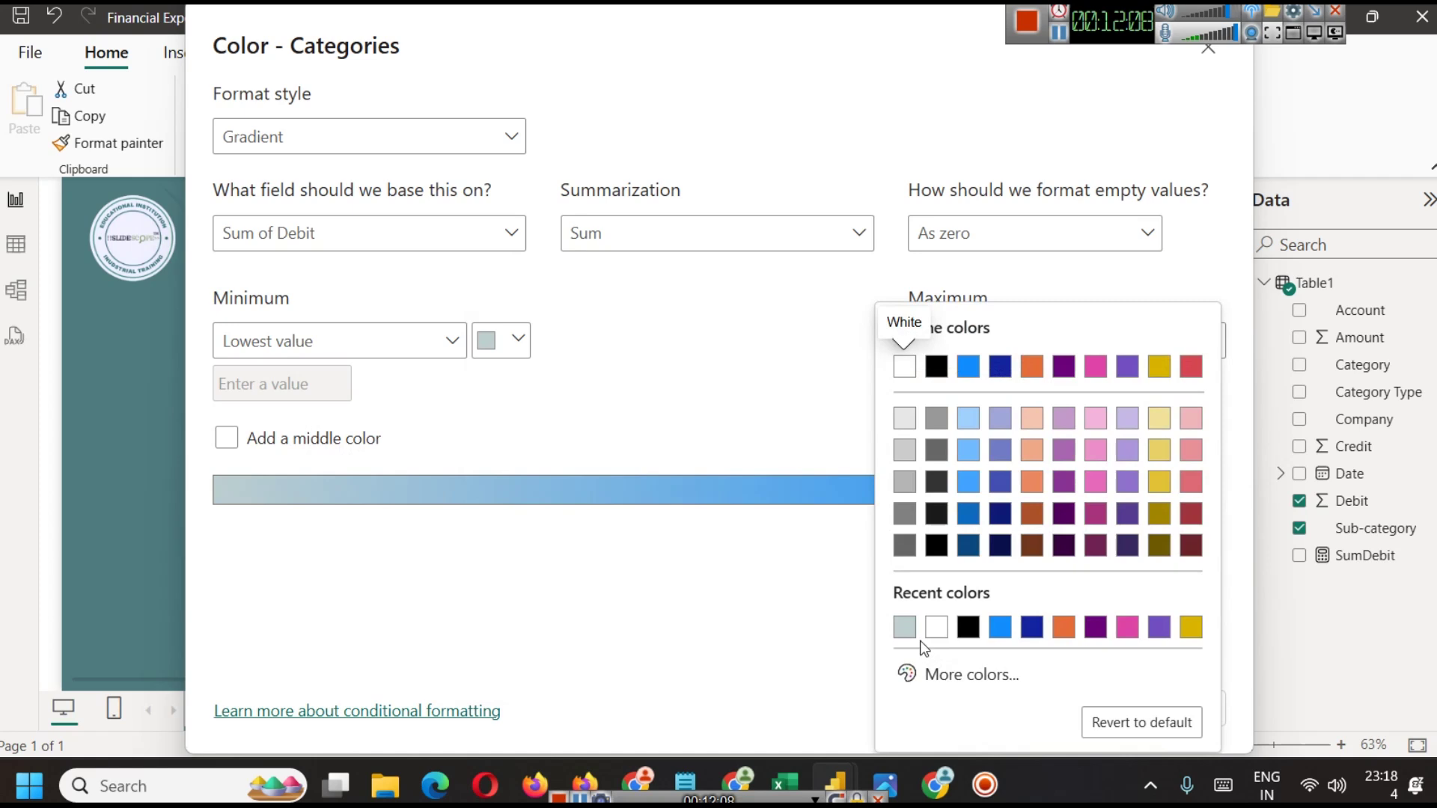
click(940, 678)
key(ctrl+v)
drag(1014, 474, 1011, 479)
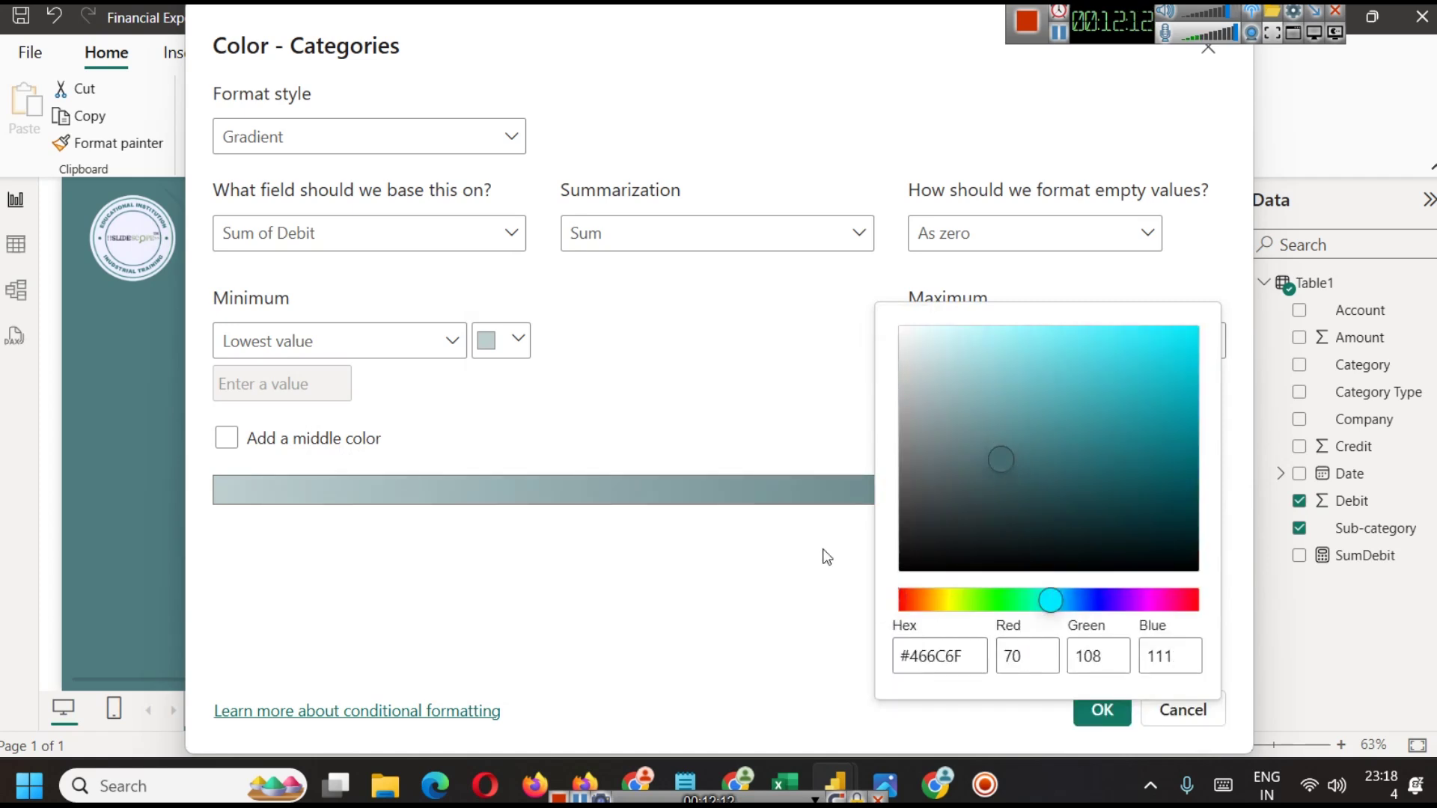
click(901, 591)
click(1127, 711)
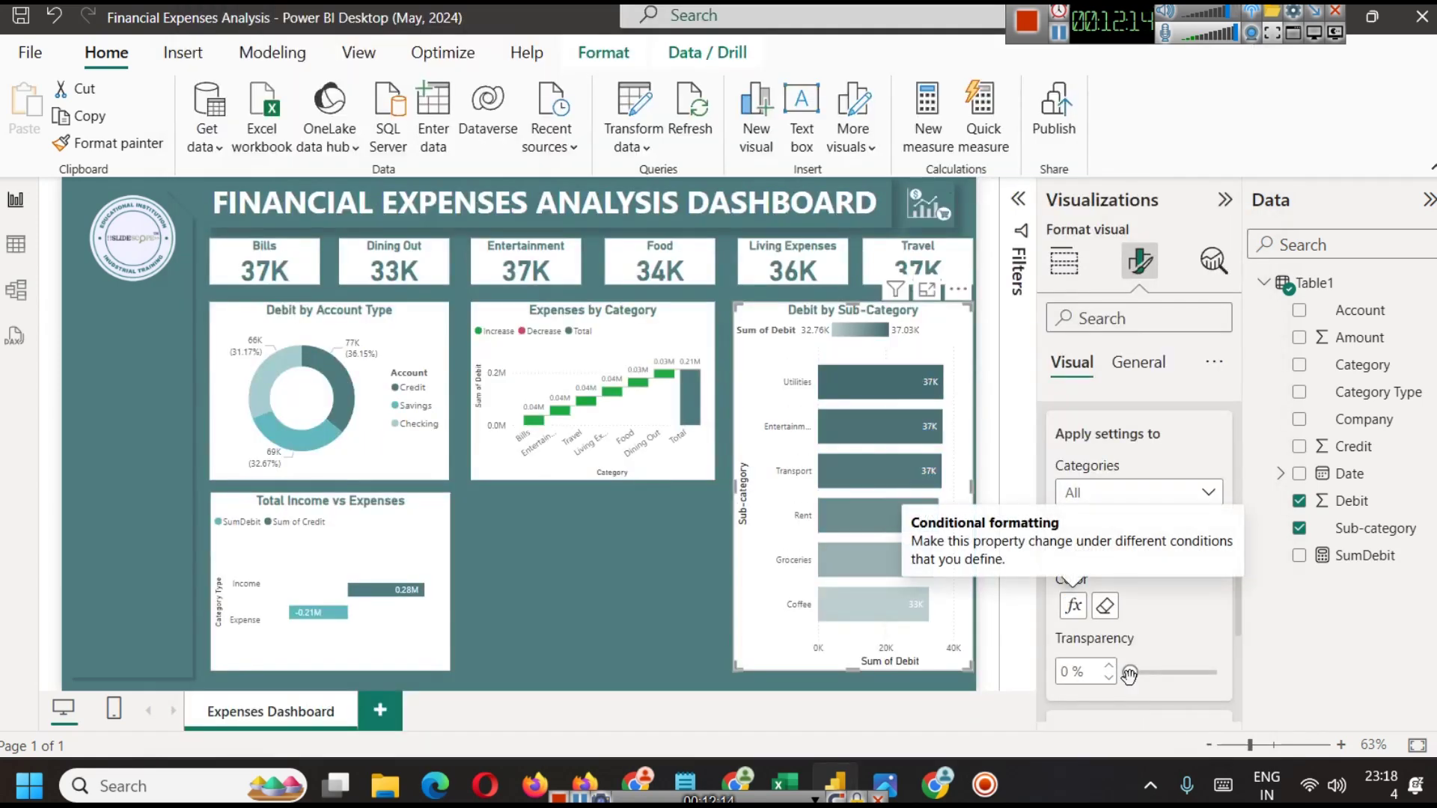
click(699, 586)
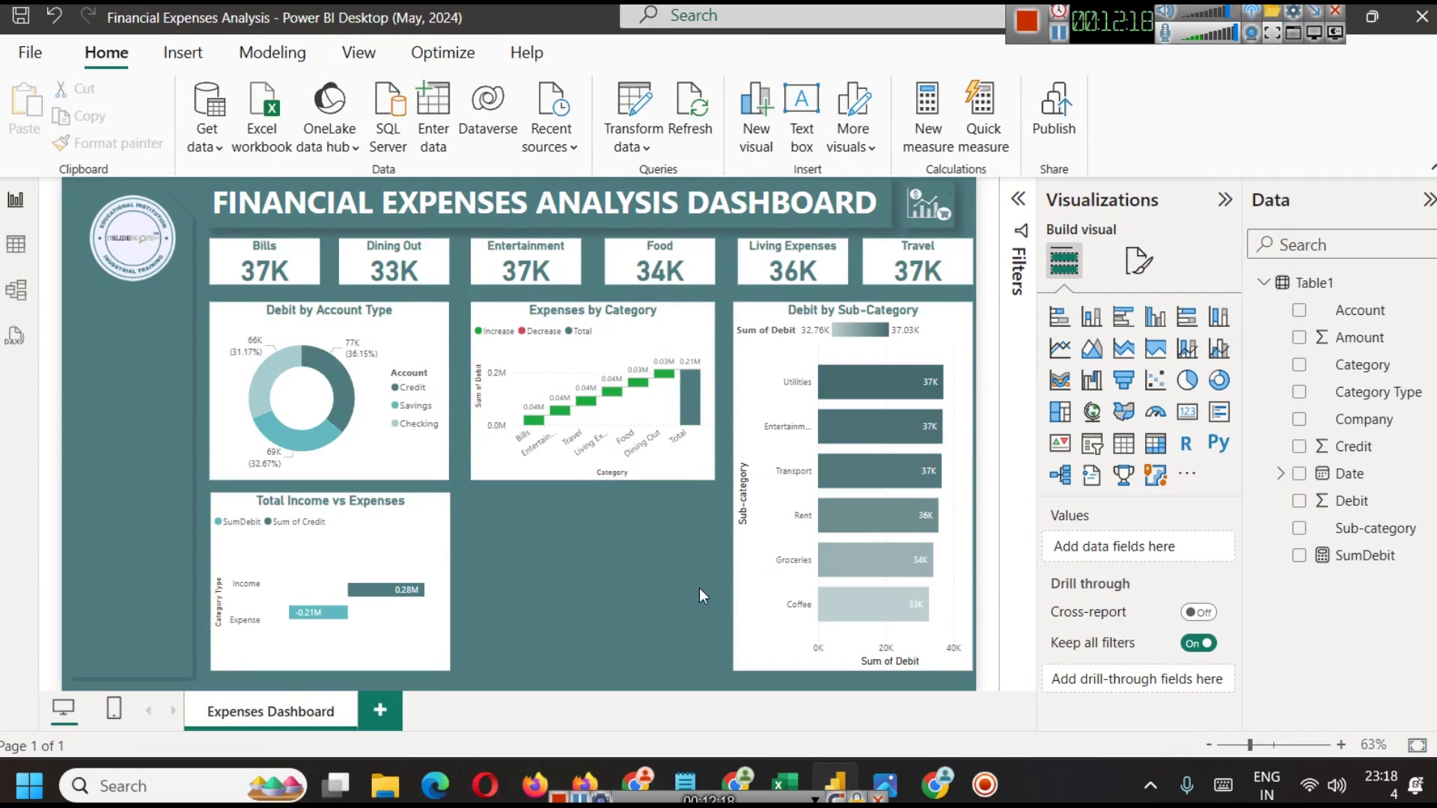
mouse_move(861, 618)
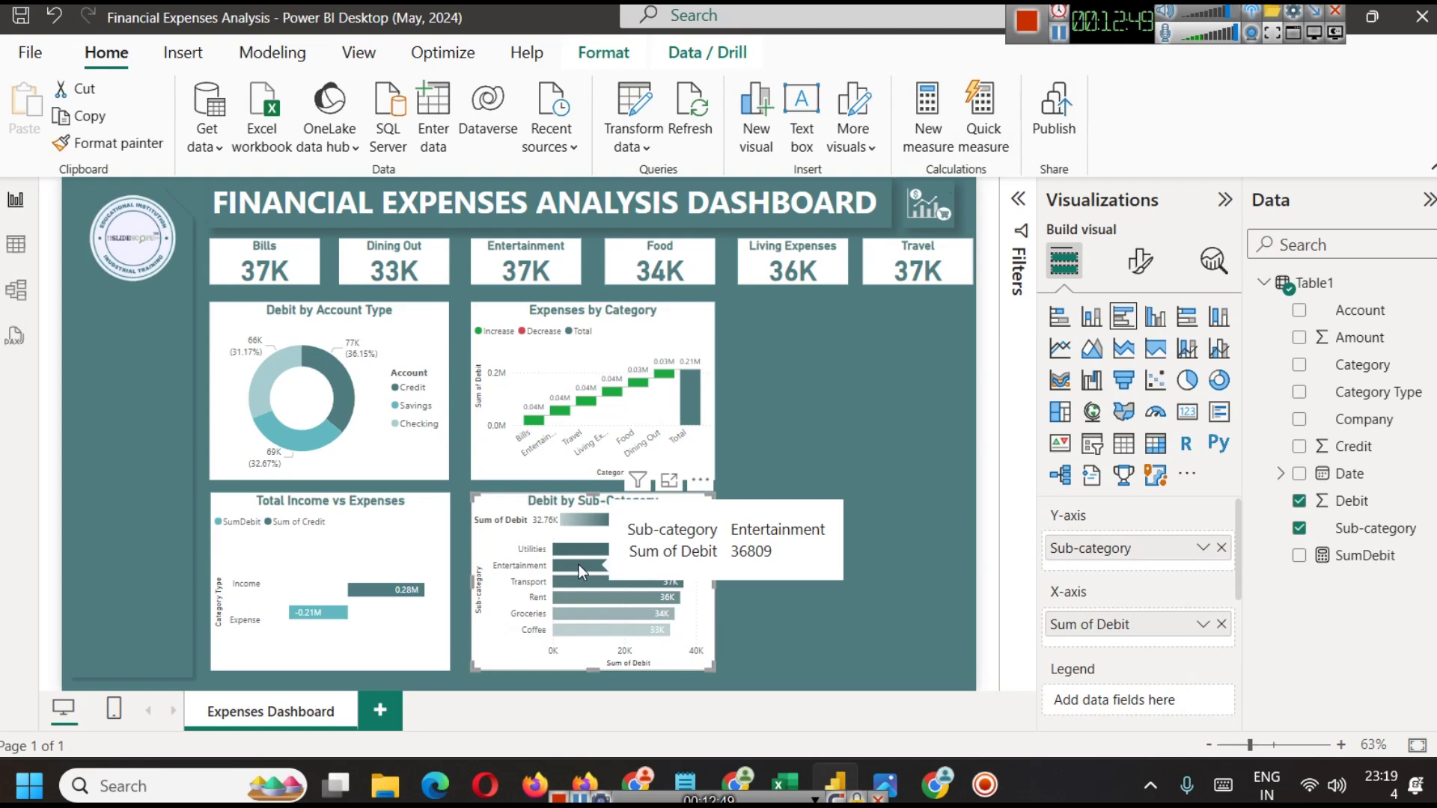
Duplicate the Total Income vs Expenses chart and place the copy beside the Expenses by Category chart, under the Travel card
click(801, 407)
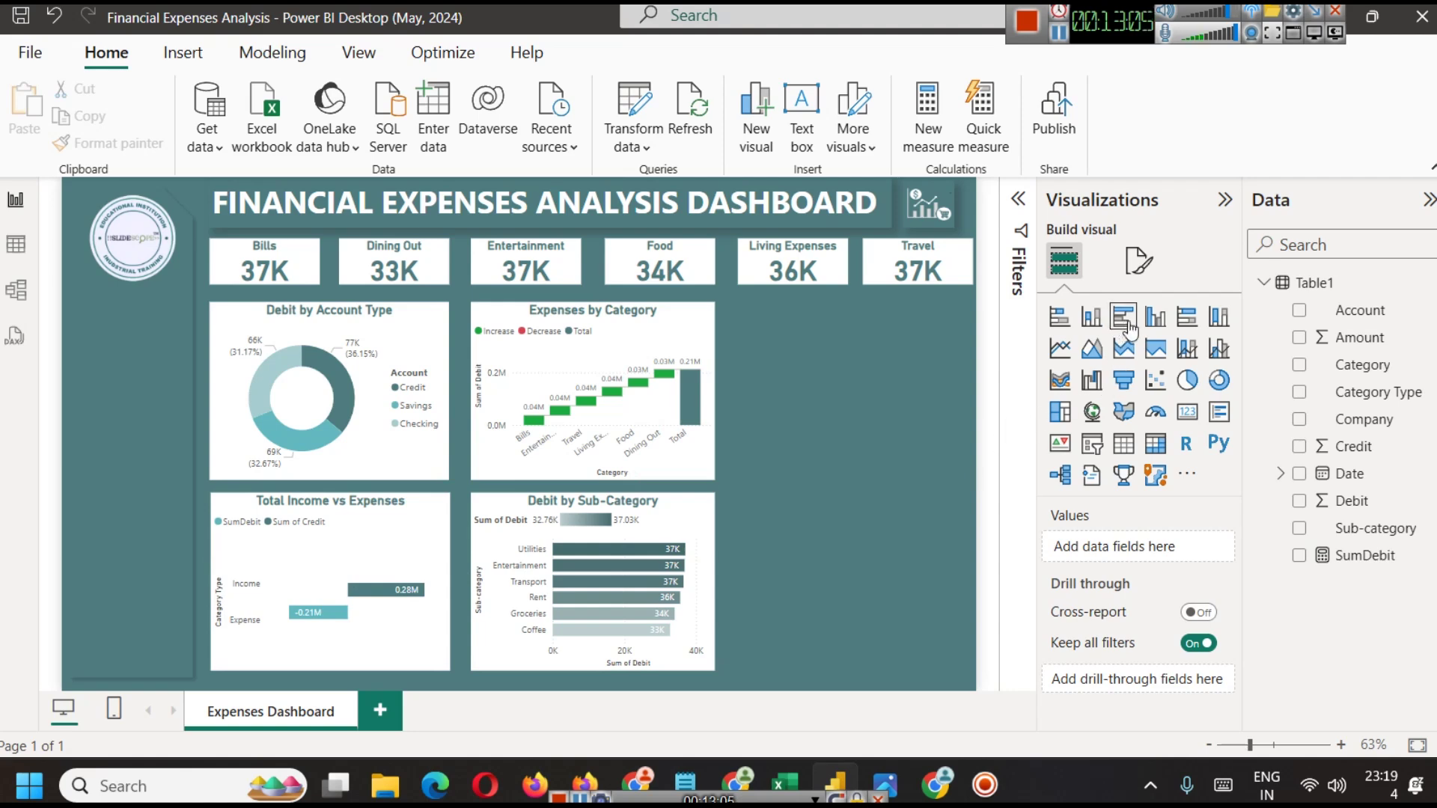
click(366, 510)
key(ctrl+c)
key(ctrl+v)
drag(367, 509, 927, 330)
click(891, 551)
click(899, 318)
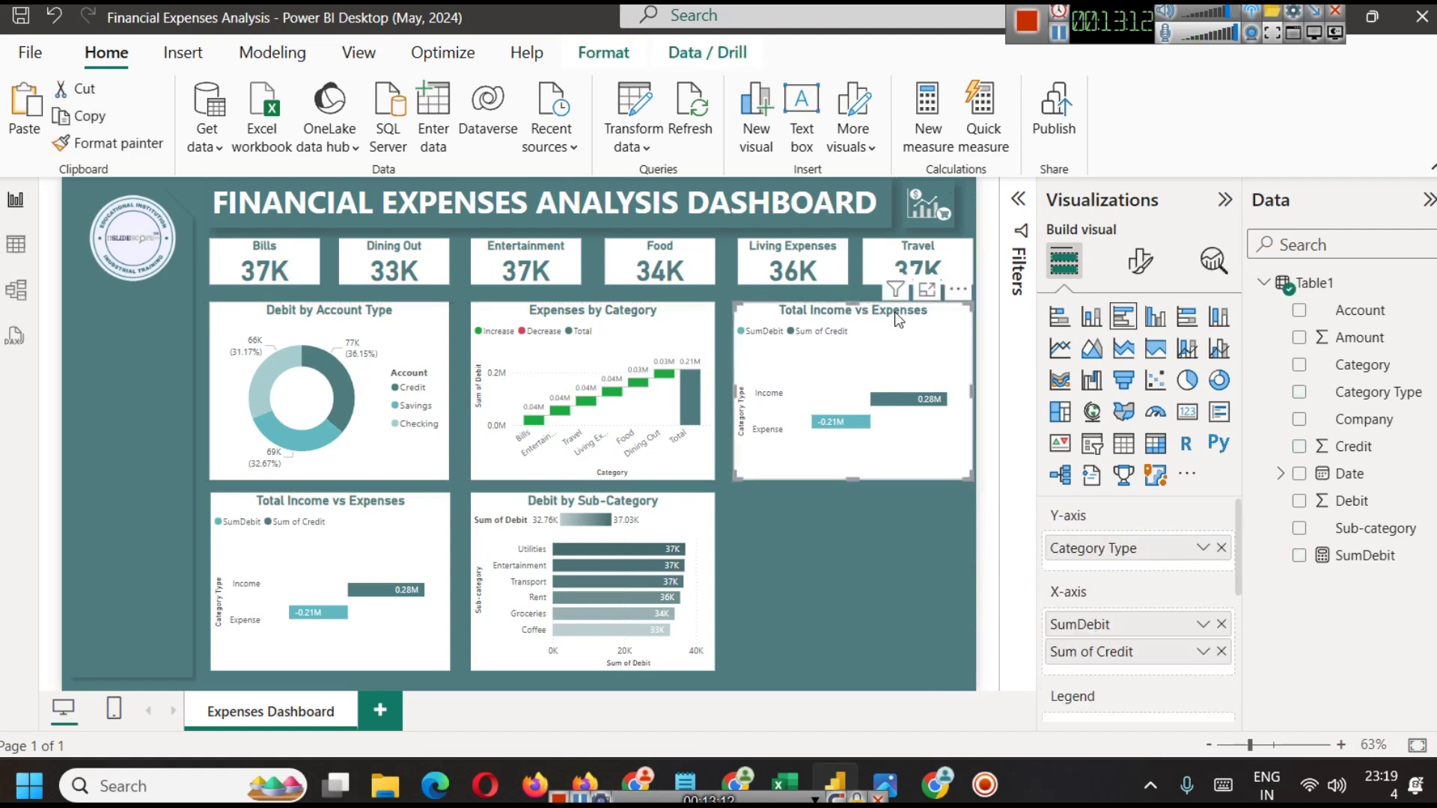
Replace SumDebit with Debit on the copied chart's X-axis and remove Category Type from its Y-axis
click(1221, 625)
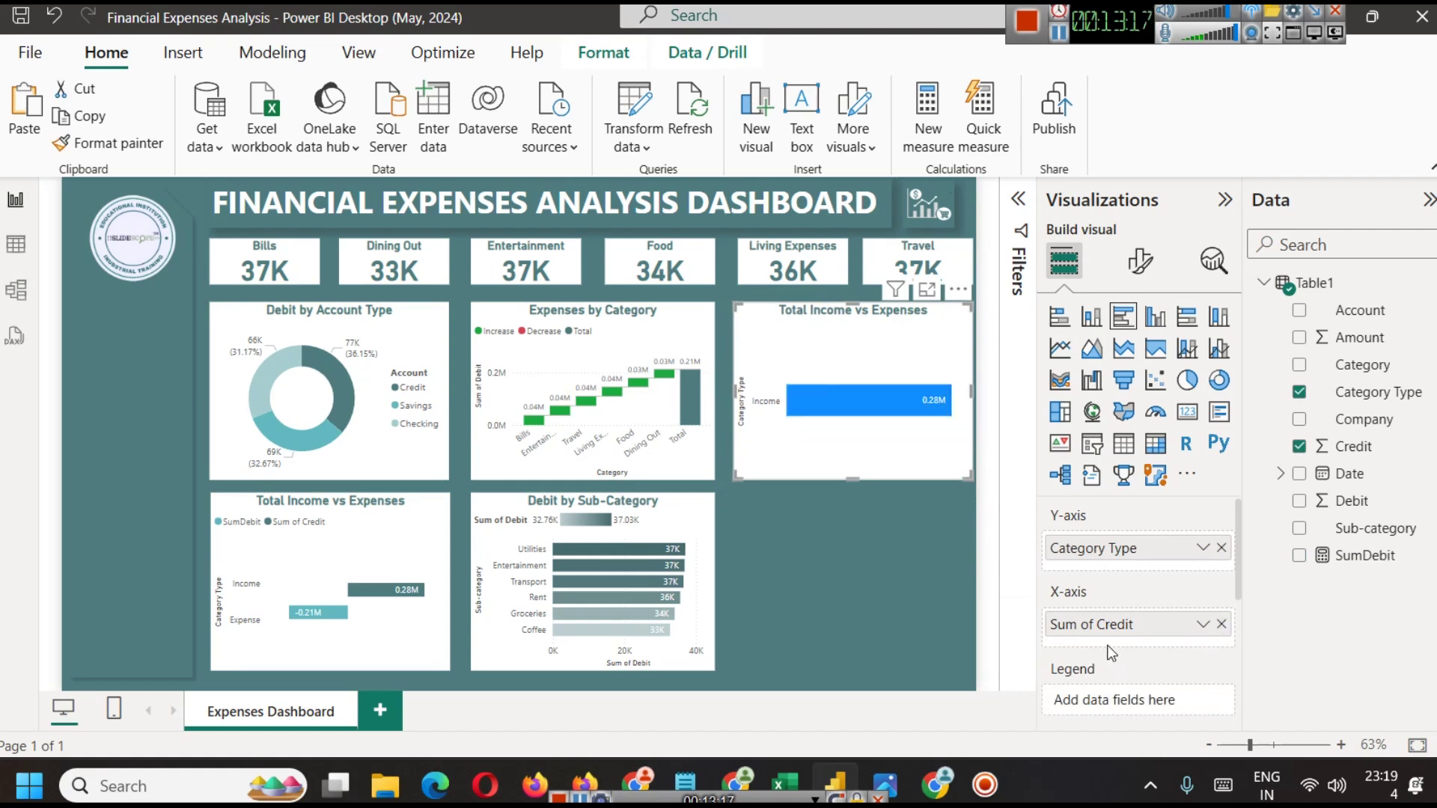
drag(1384, 517, 1133, 636)
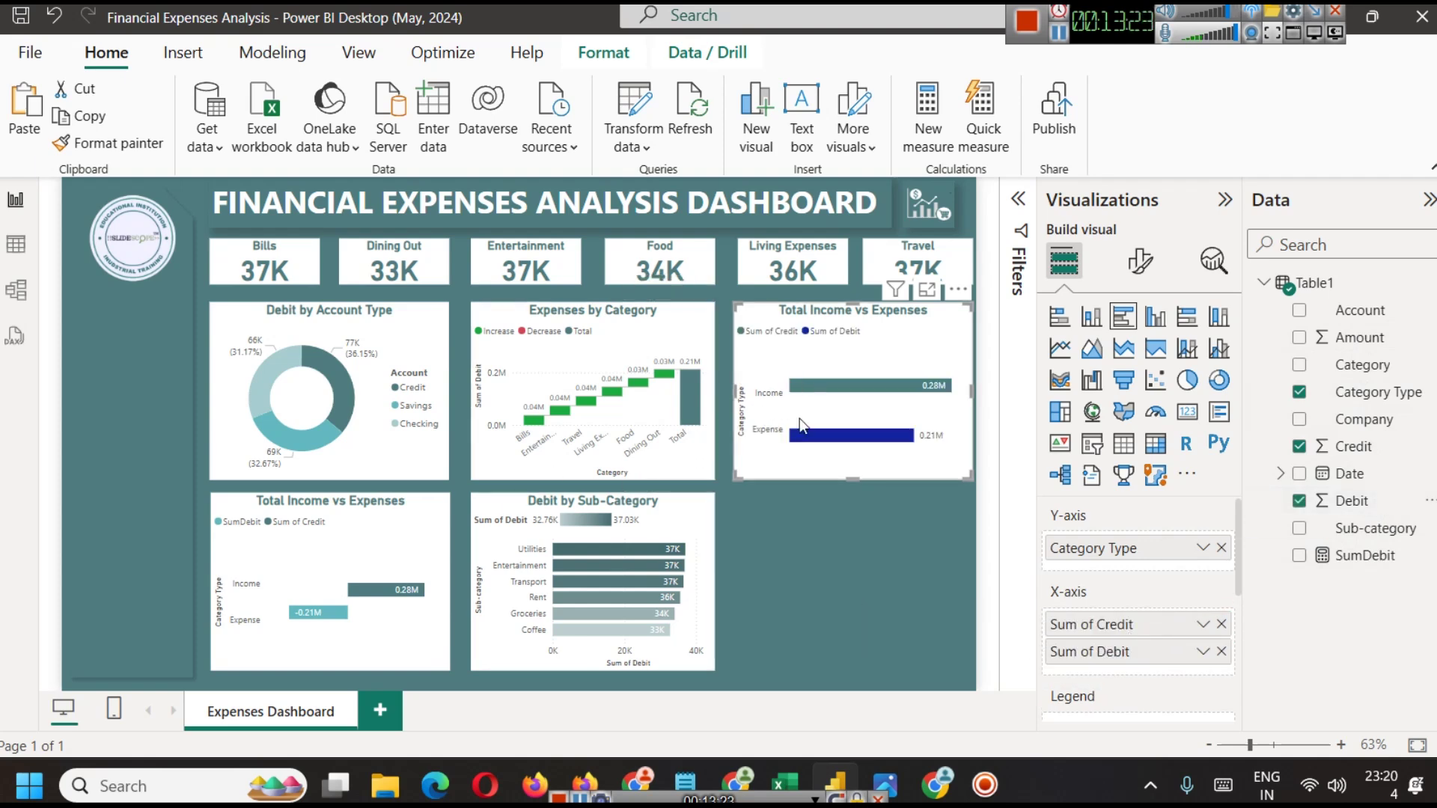
click(1220, 549)
click(1067, 35)
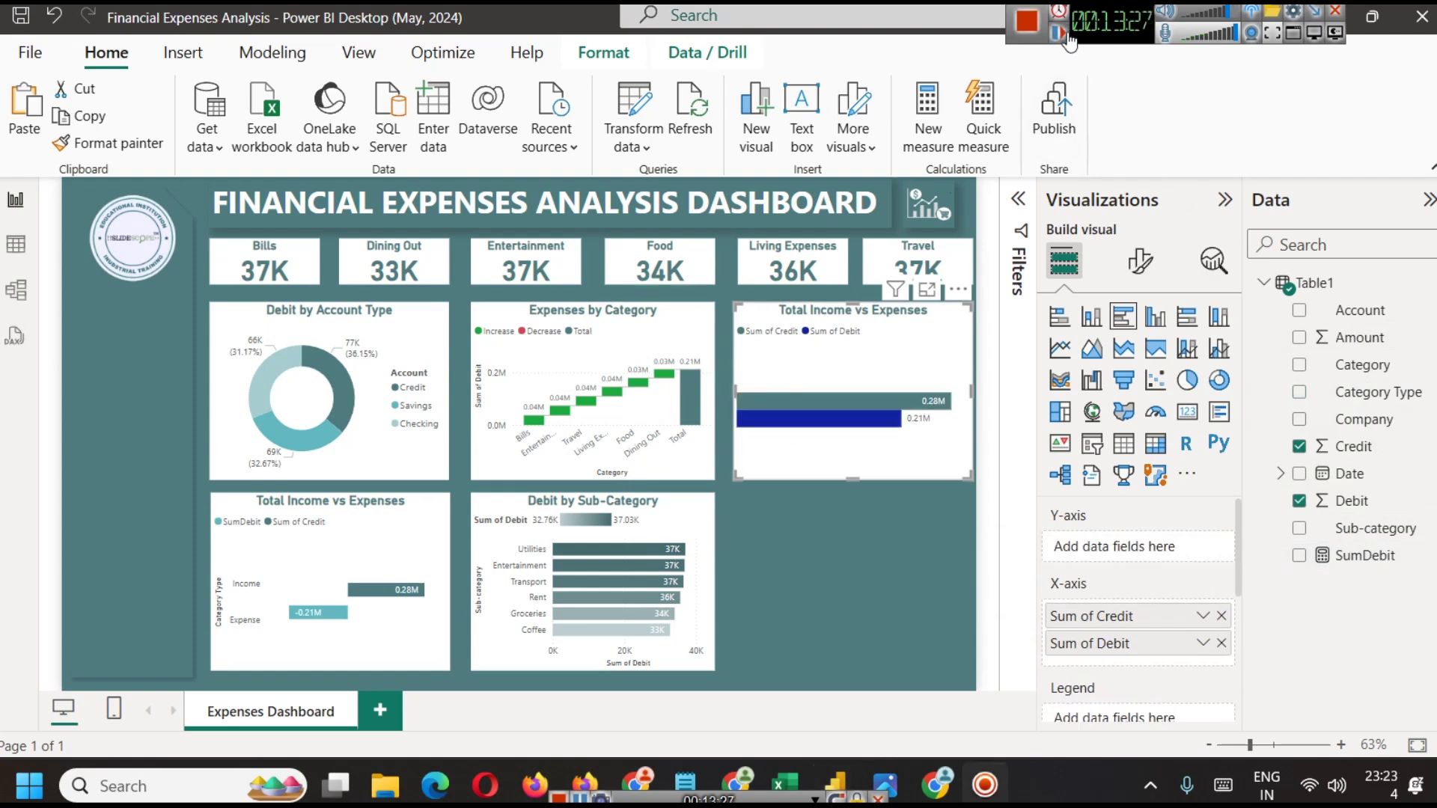
Change the copied chart's title to Monthly Income vs Expenses
click(1139, 260)
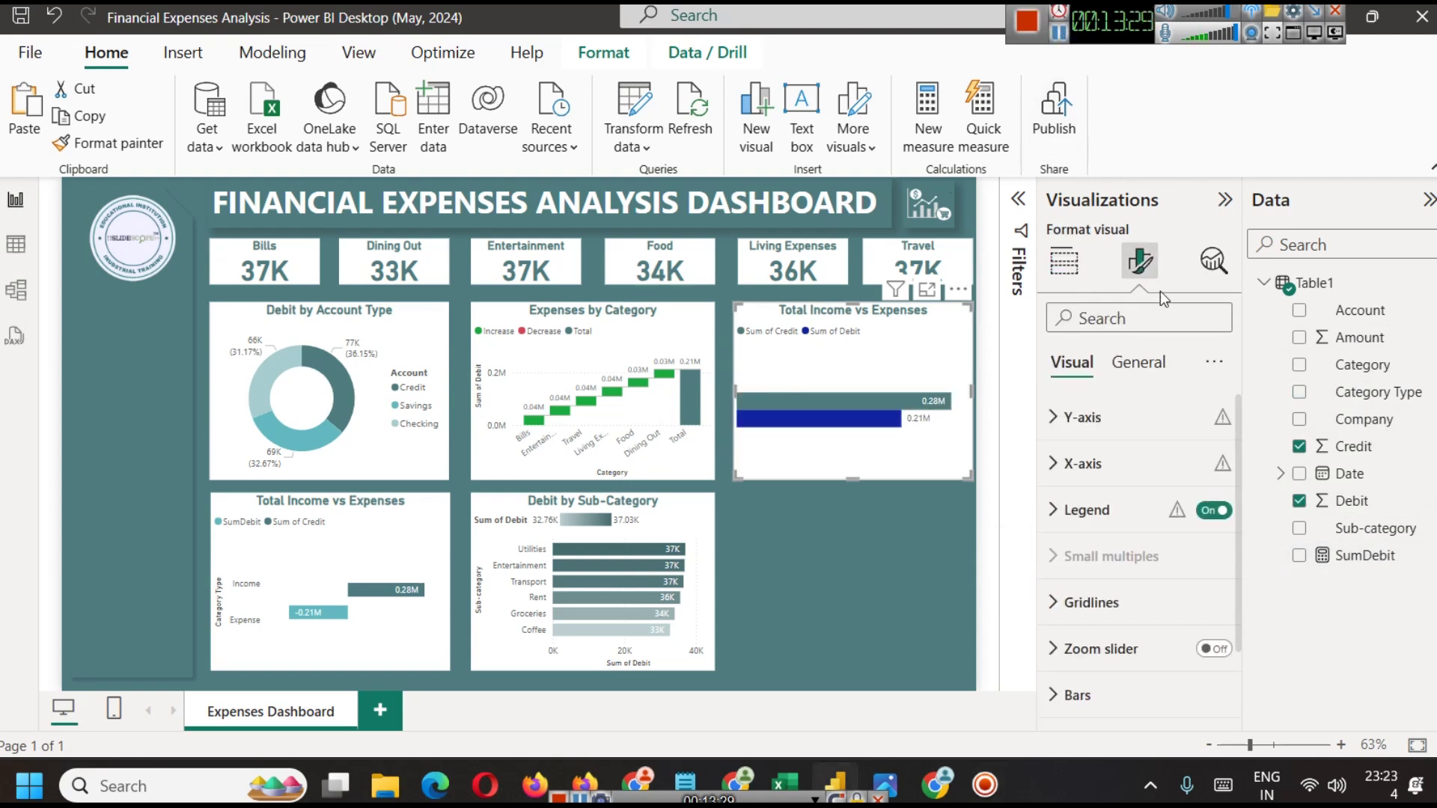
click(1145, 363)
click(1073, 462)
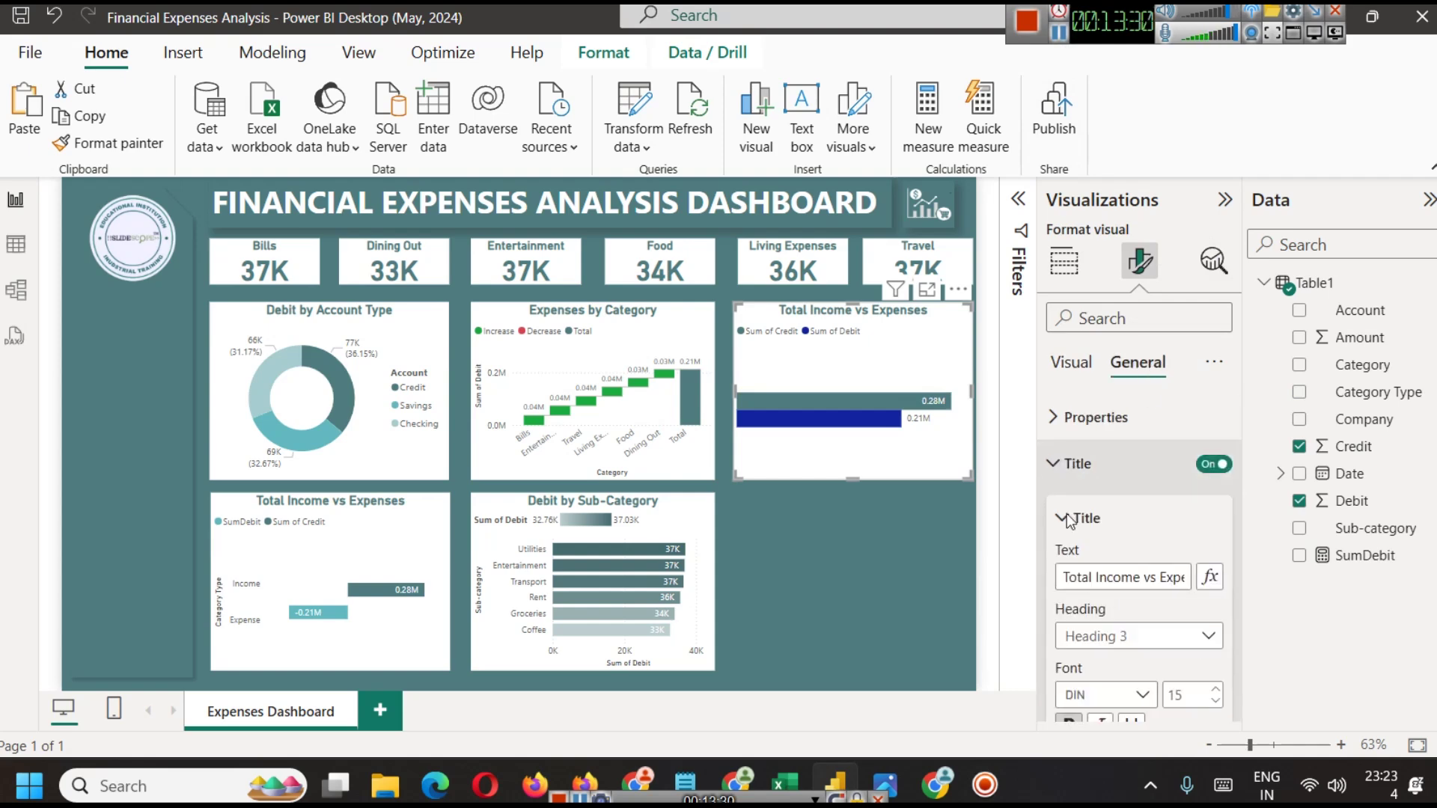
double_click(1097, 583)
text(Monthl)
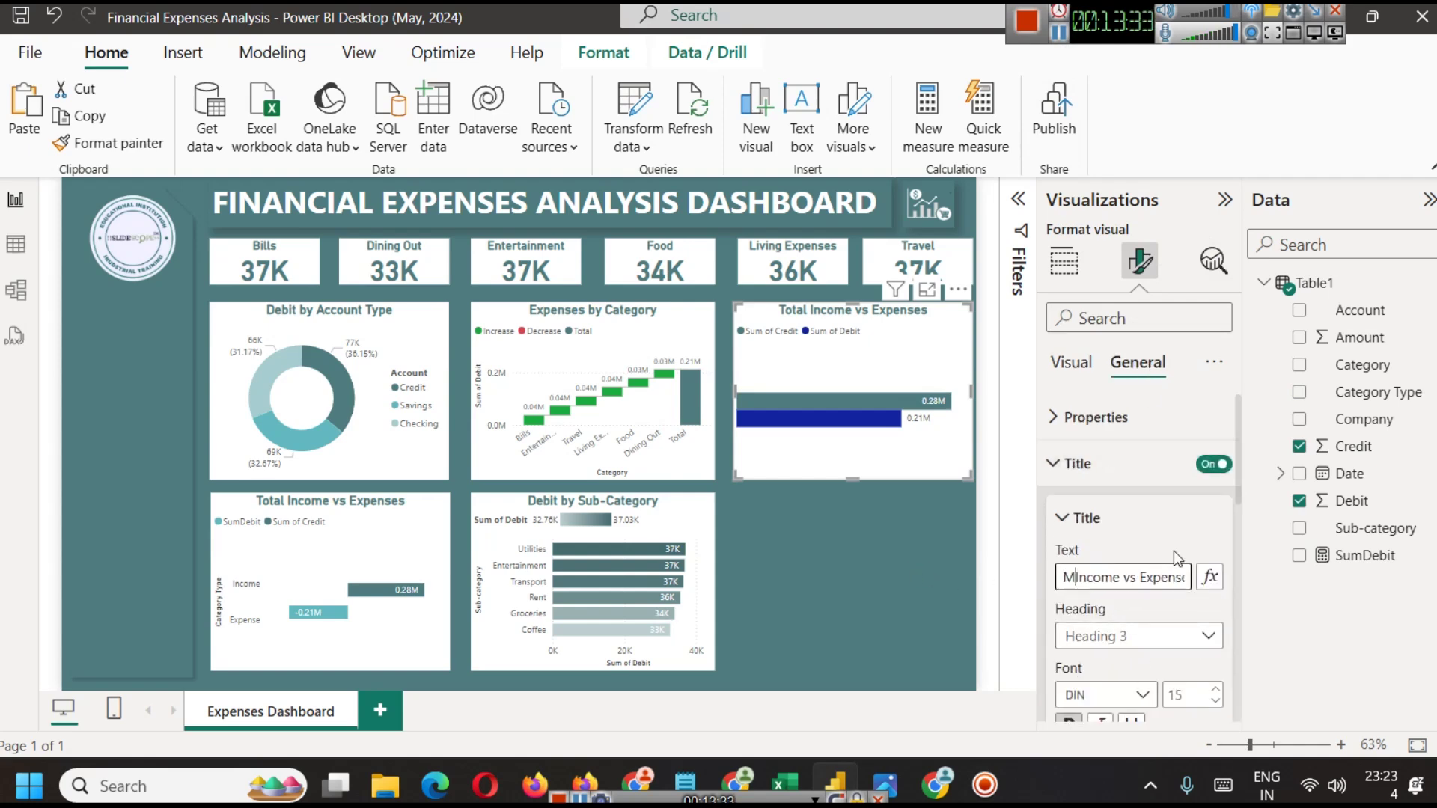
text(y)
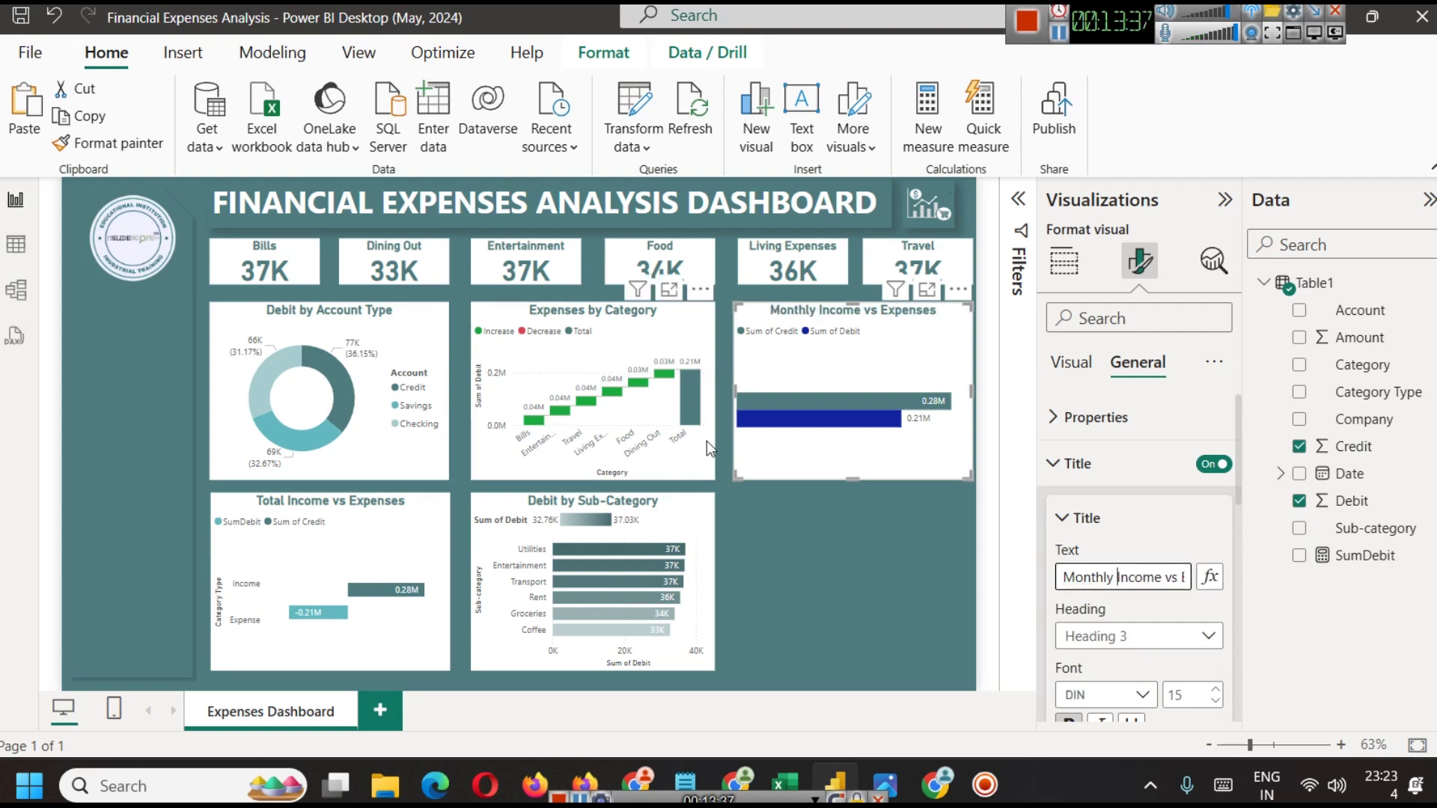
click(723, 442)
Glance at the table data and expand the Date field's hierarchy down to its Year, Quarter, Month and Day levels
click(16, 244)
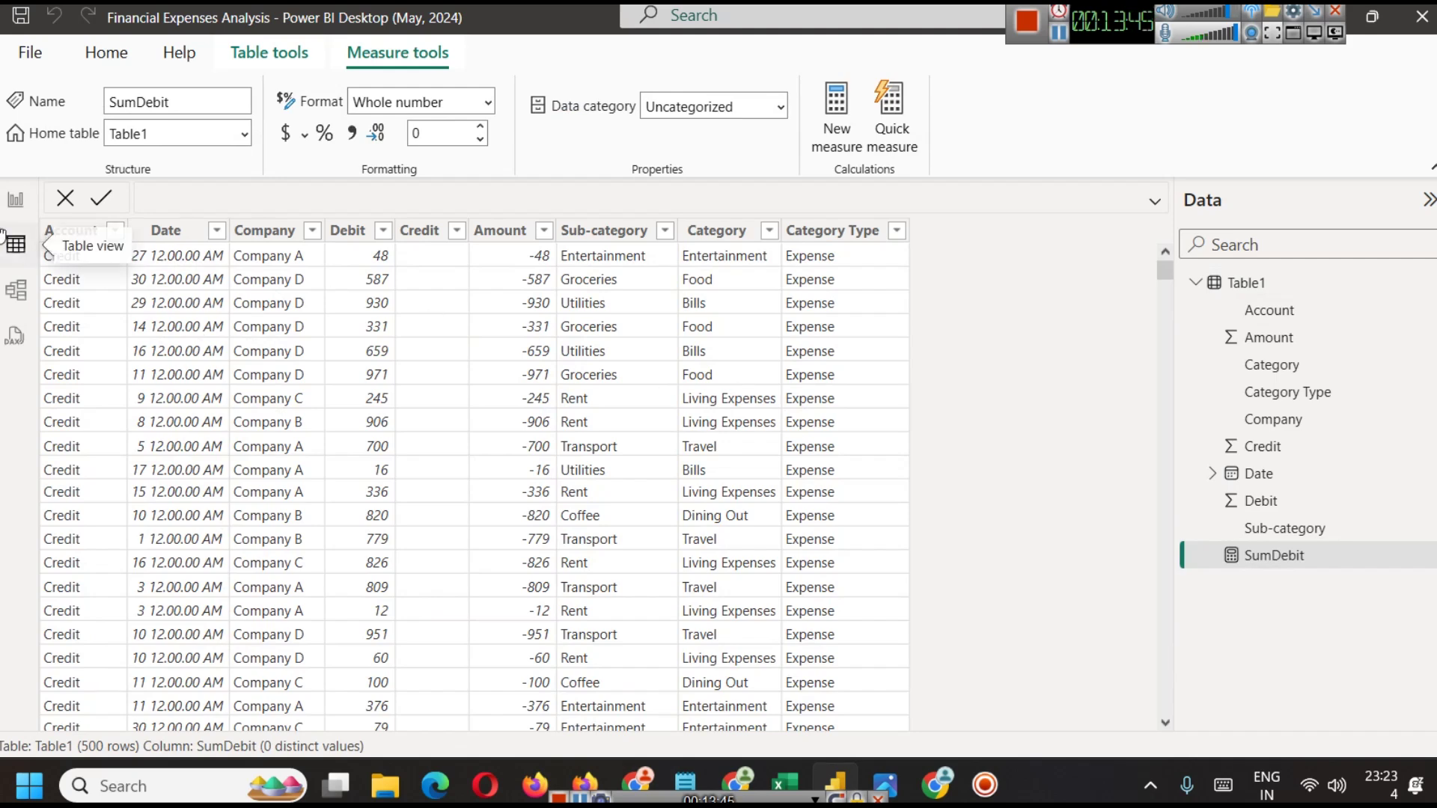
click(16, 199)
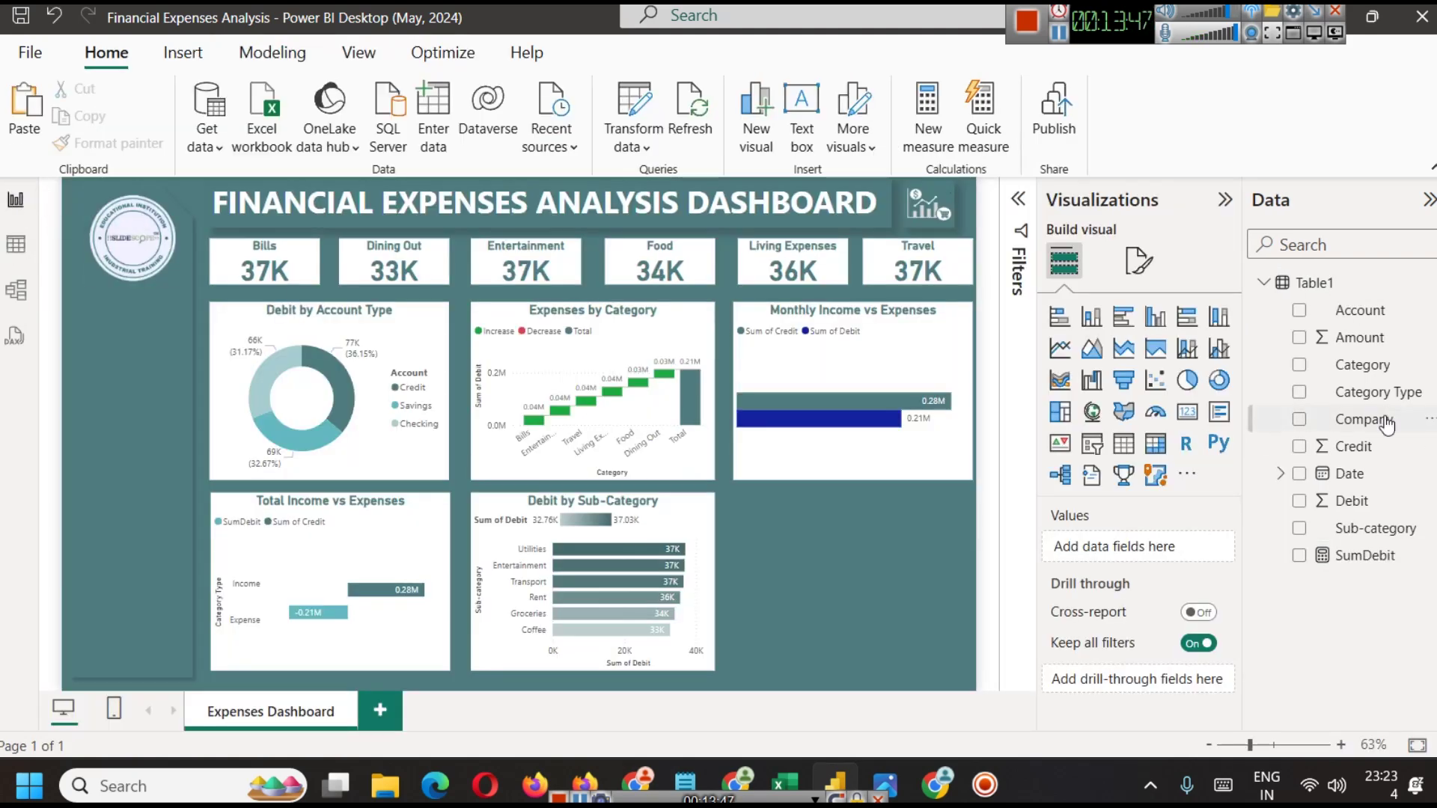
click(1279, 474)
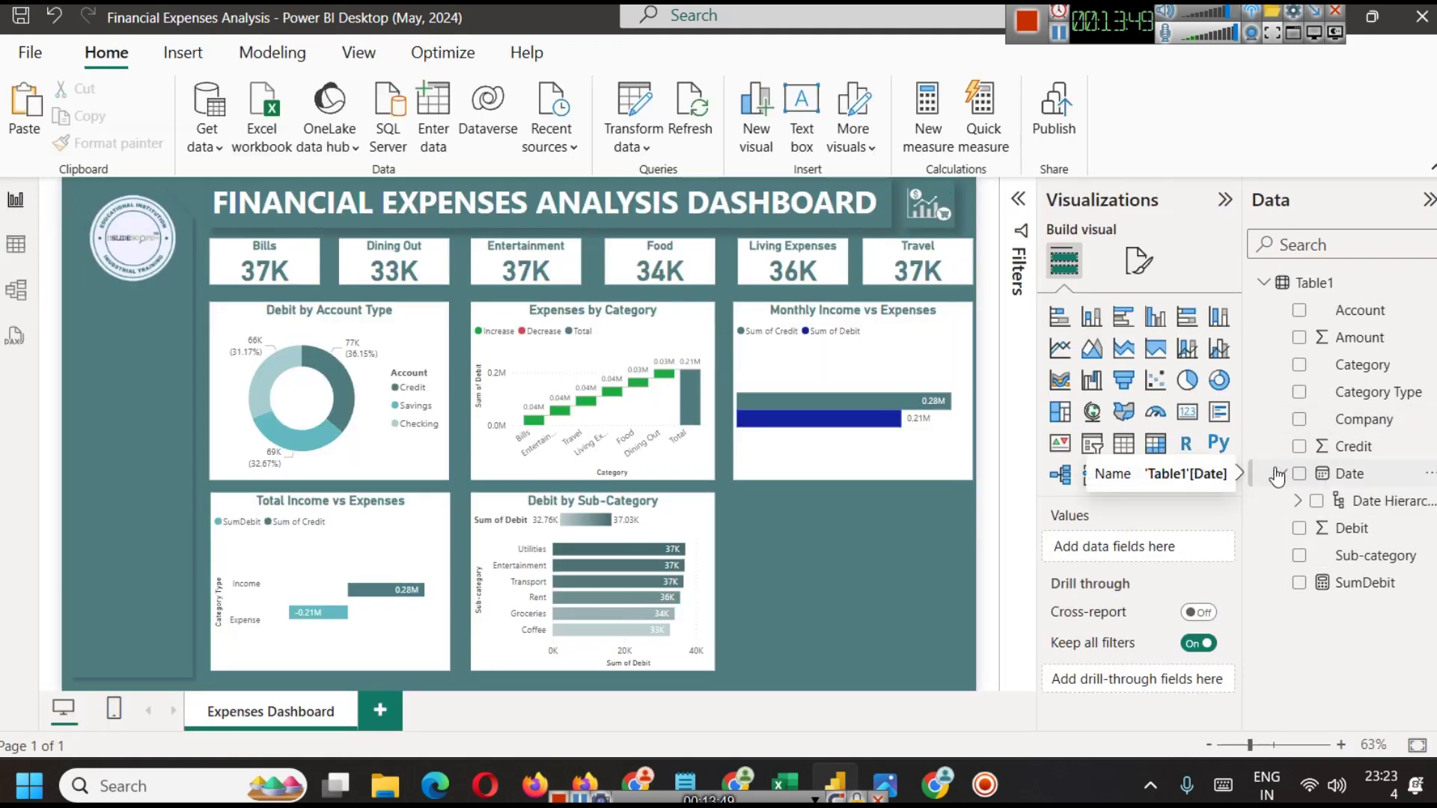
click(1298, 500)
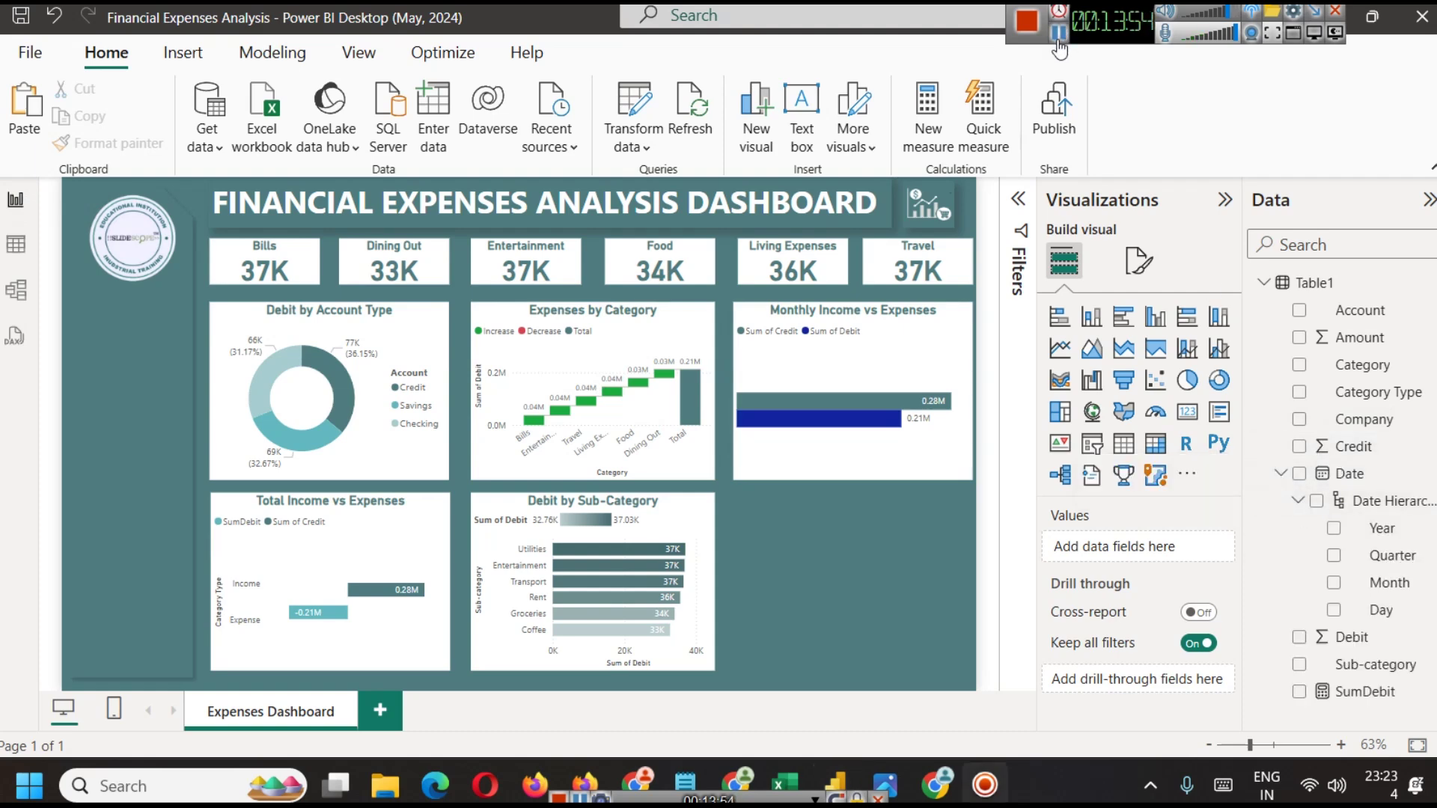
Examine the Date column in the table data and the display formats available for it
click(16, 244)
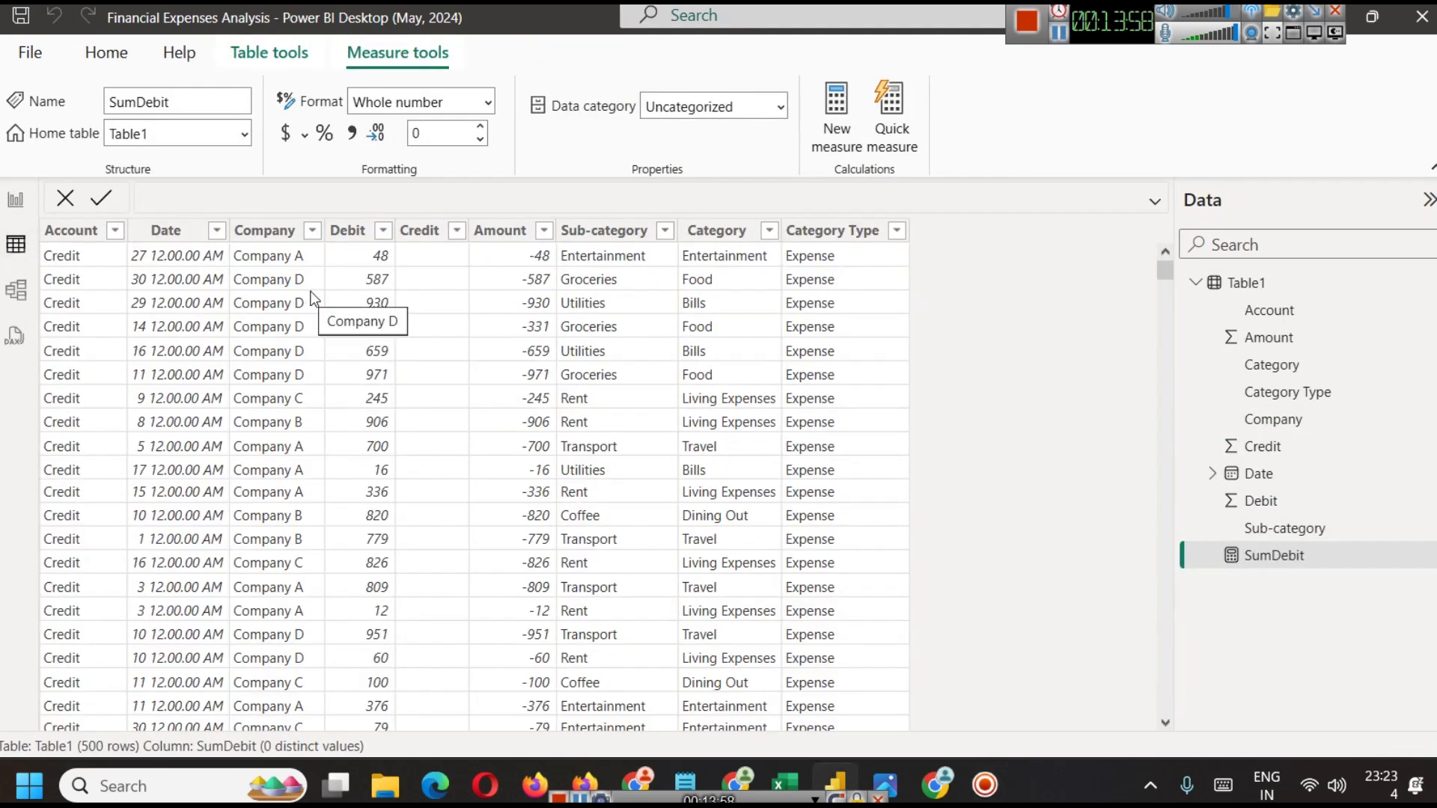
click(178, 240)
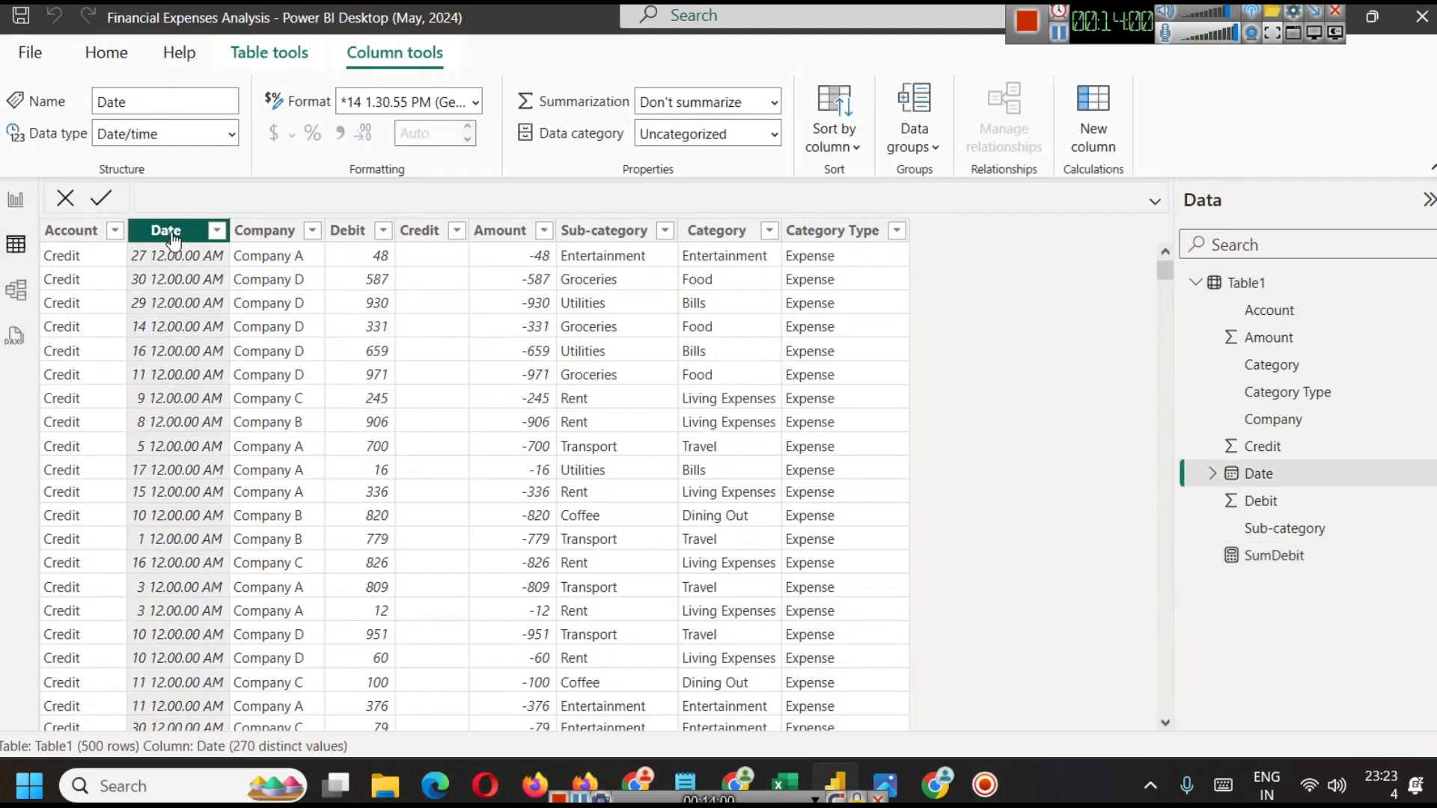
click(474, 104)
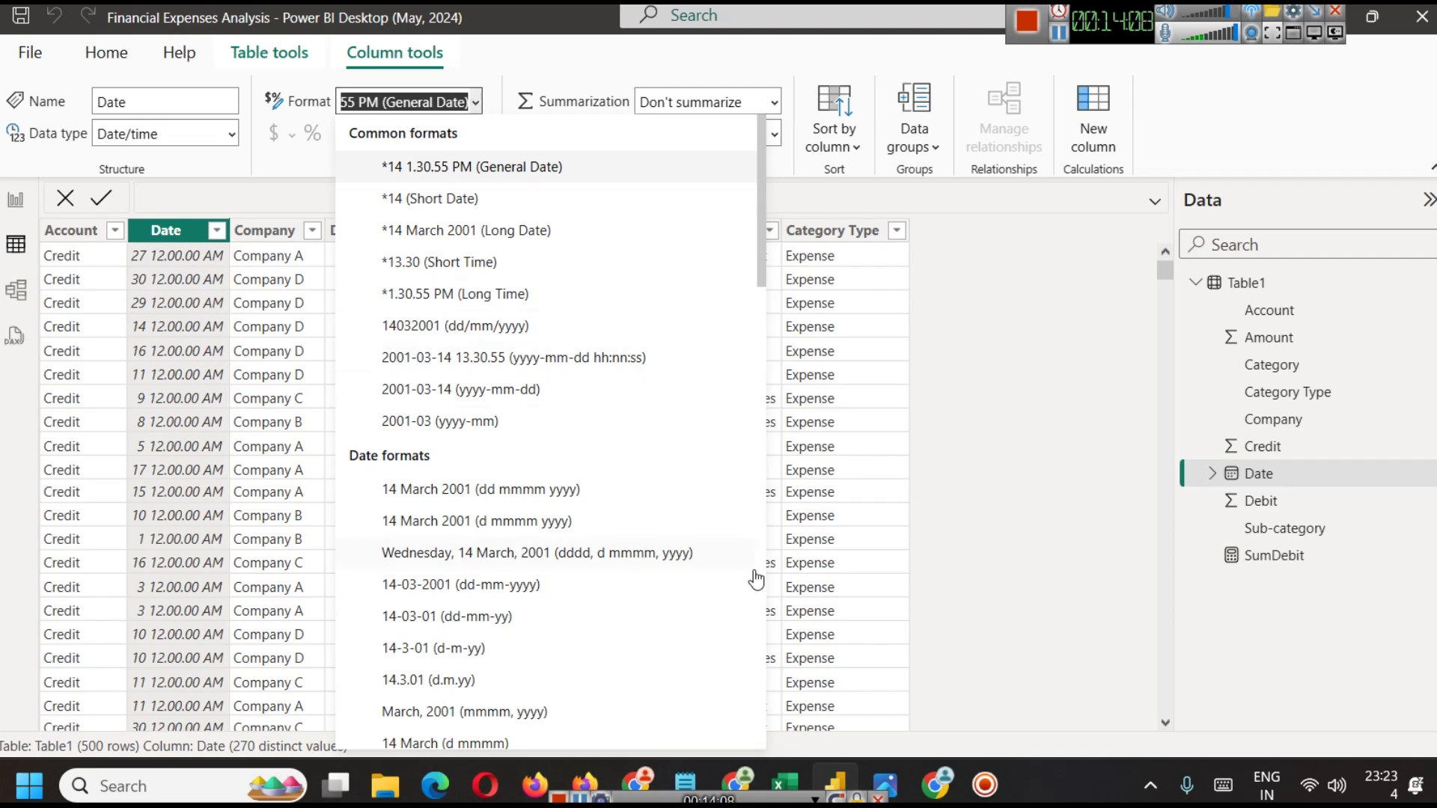
click(15, 199)
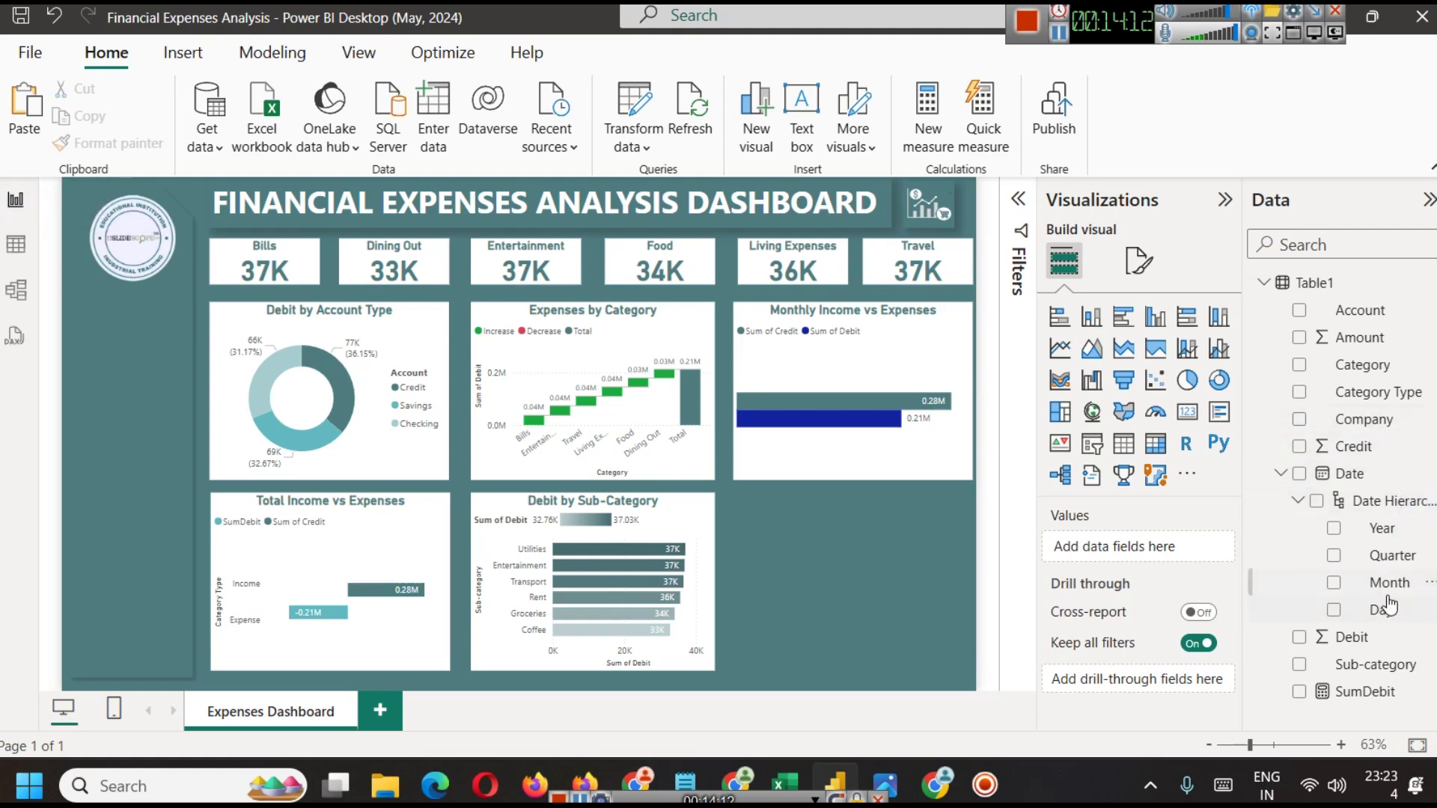
click(15, 244)
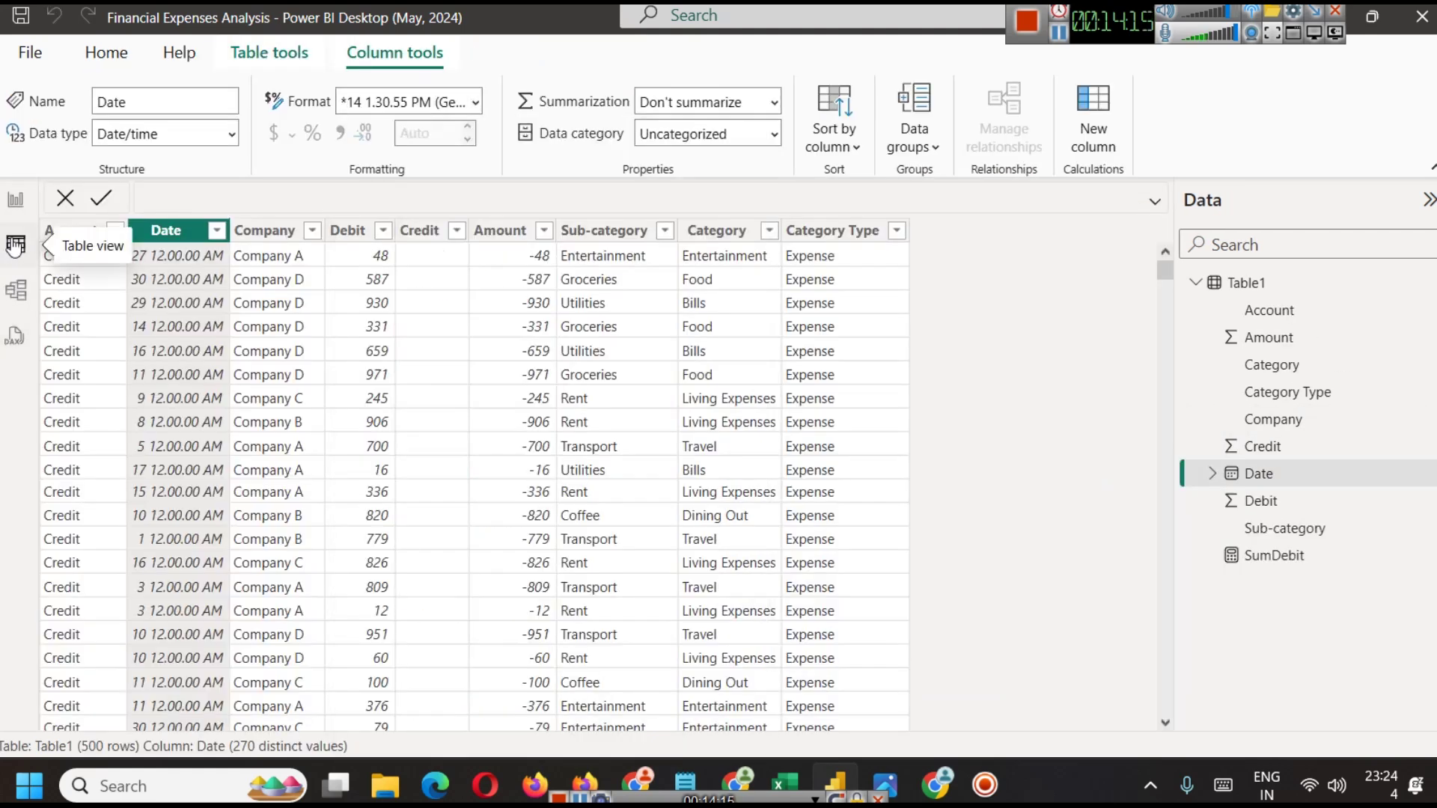
click(15, 200)
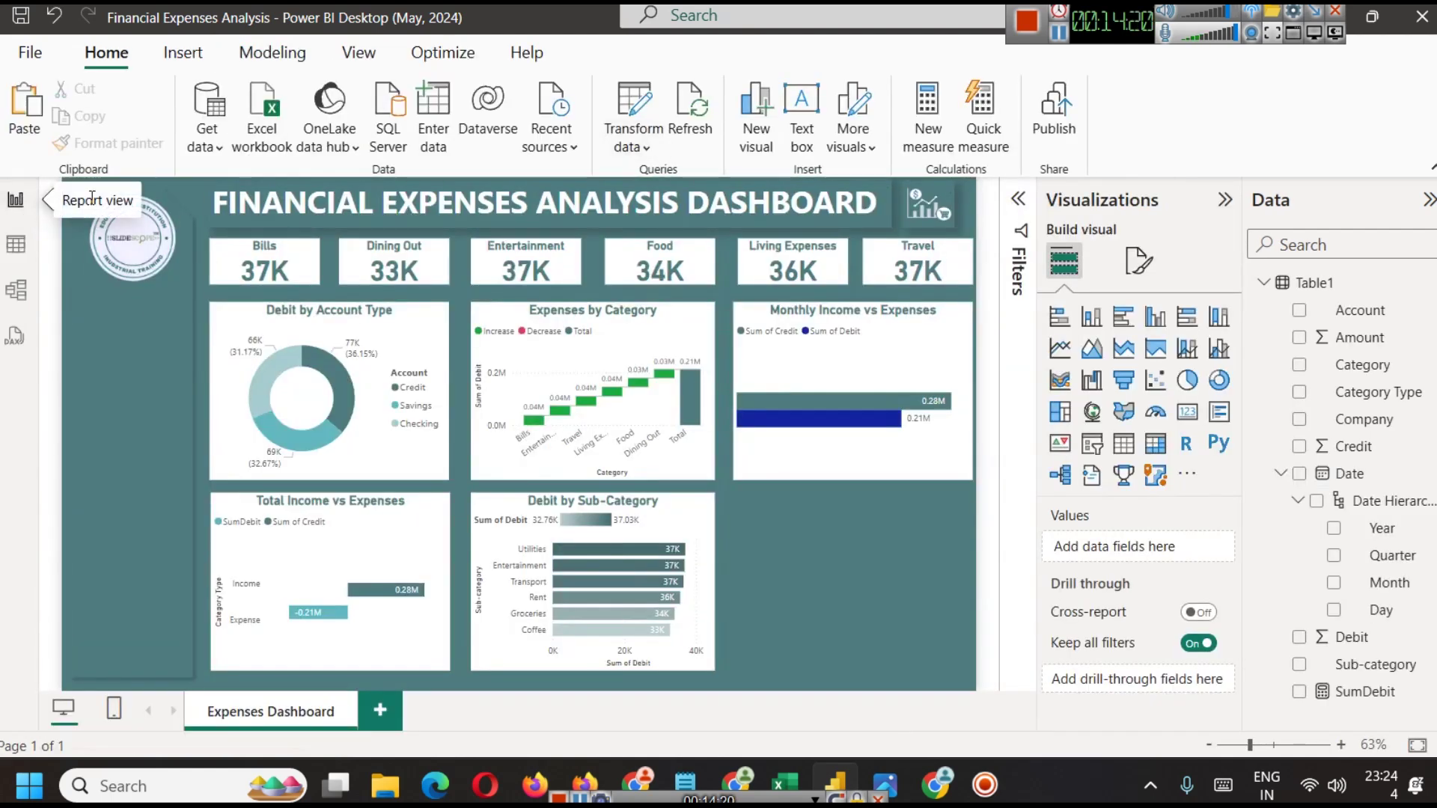
Inspect the Date column's filter and data type options in the Power Query Editor, and close the editor
click(633, 143)
click(676, 193)
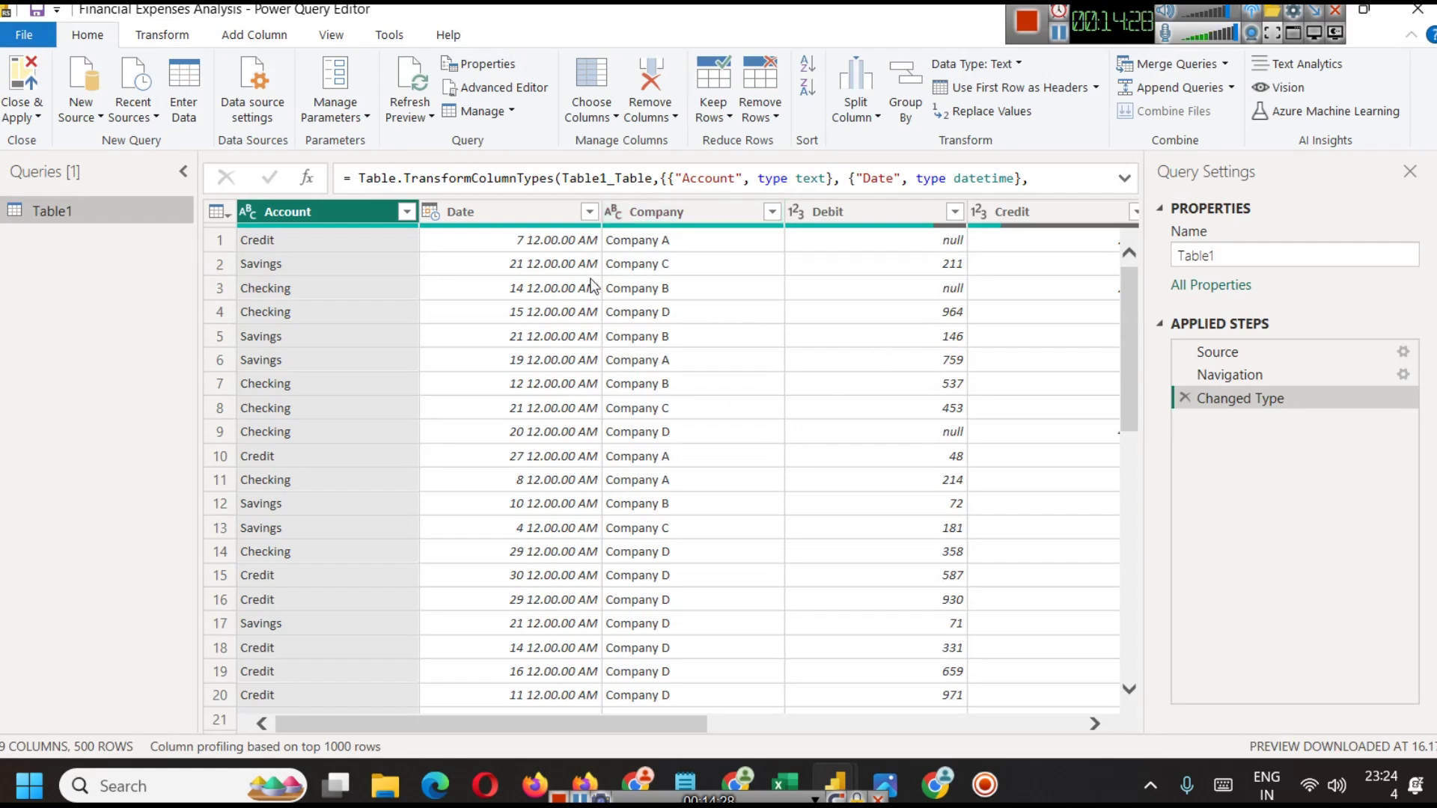
click(518, 214)
click(589, 213)
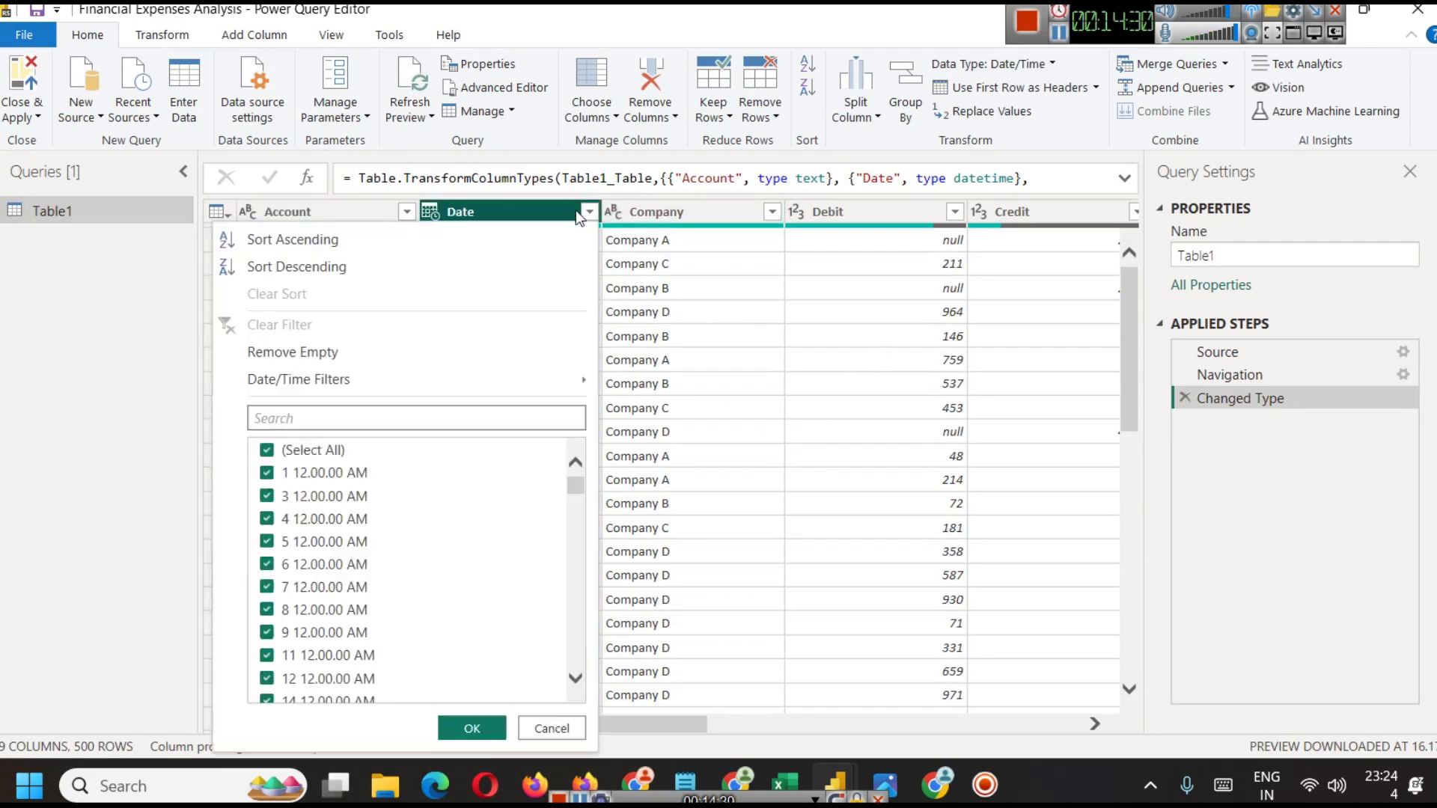
right_click(516, 208)
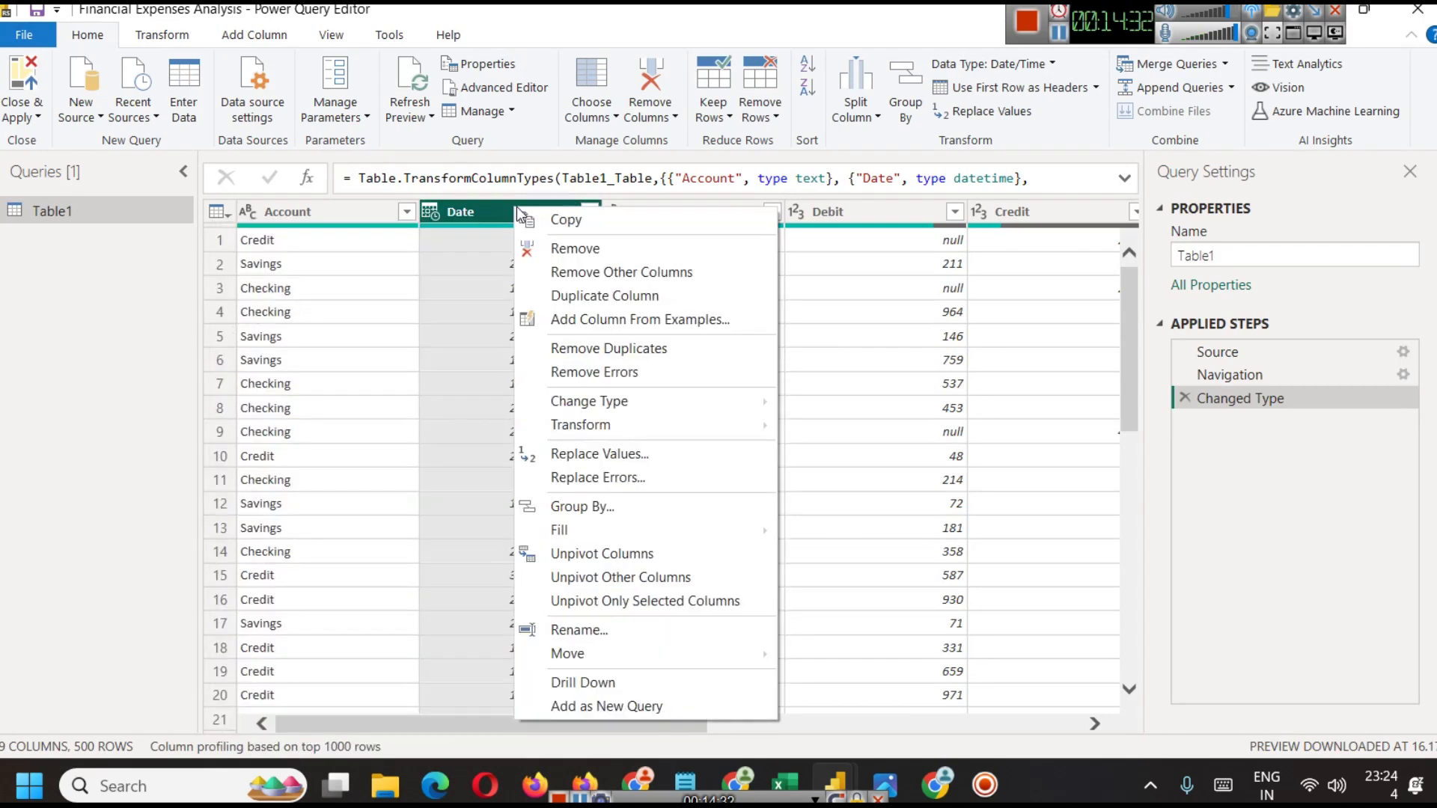
mouse_move(687, 416)
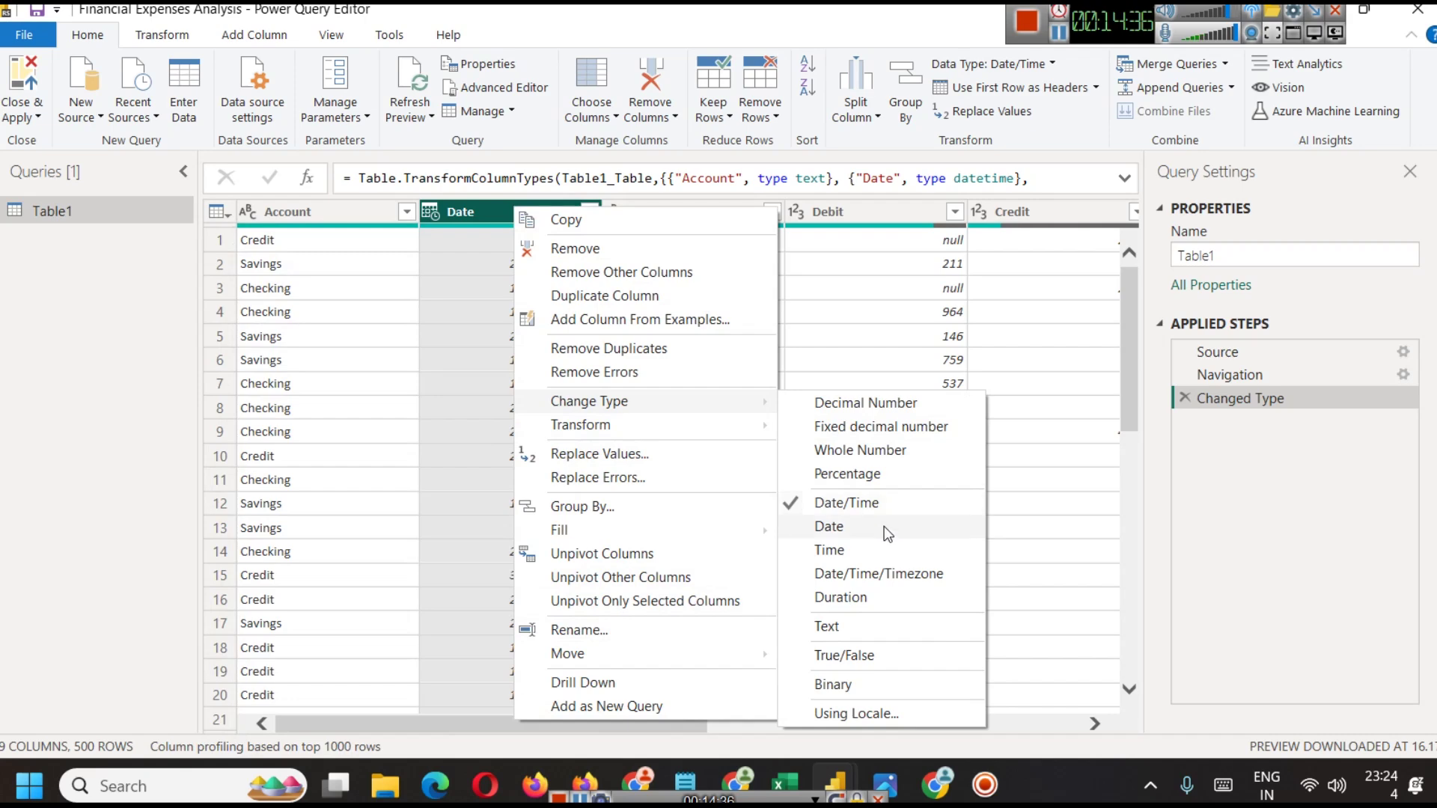
click(98, 306)
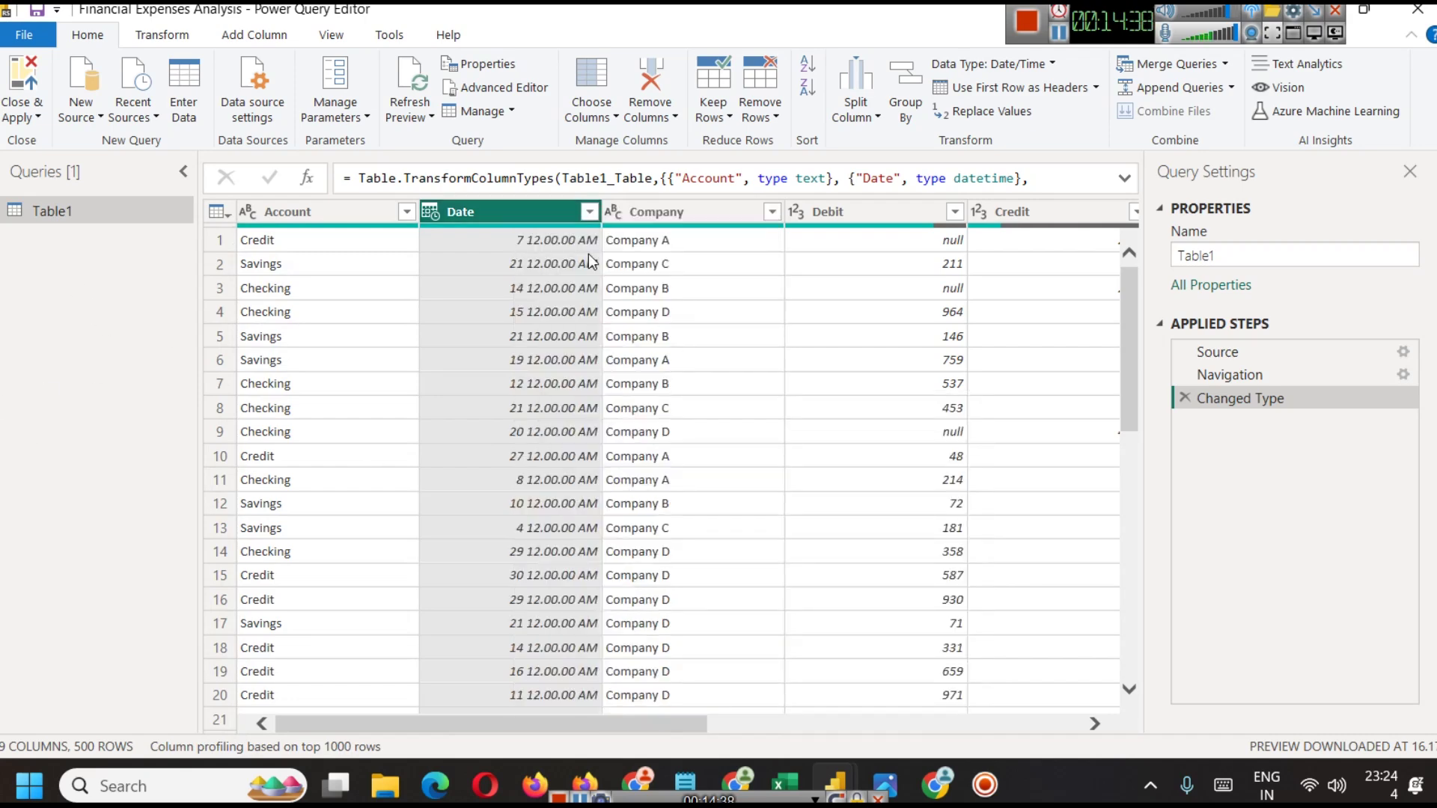
click(29, 120)
click(75, 142)
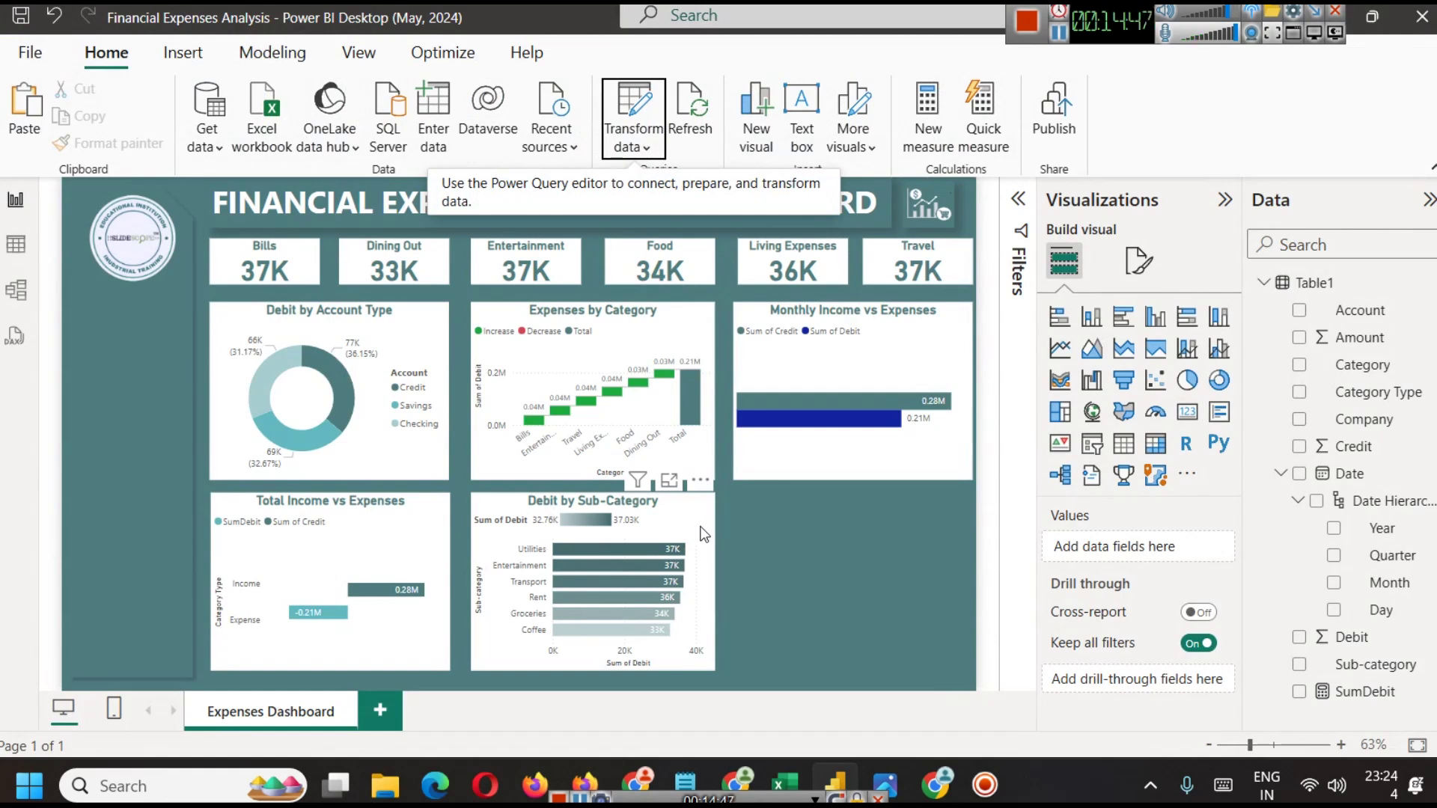
Extend the Monthly Income vs Expenses chart down to the lower edge of the Debit by Sub-Category chart and put Month on its Y-axis
drag(872, 476, 877, 672)
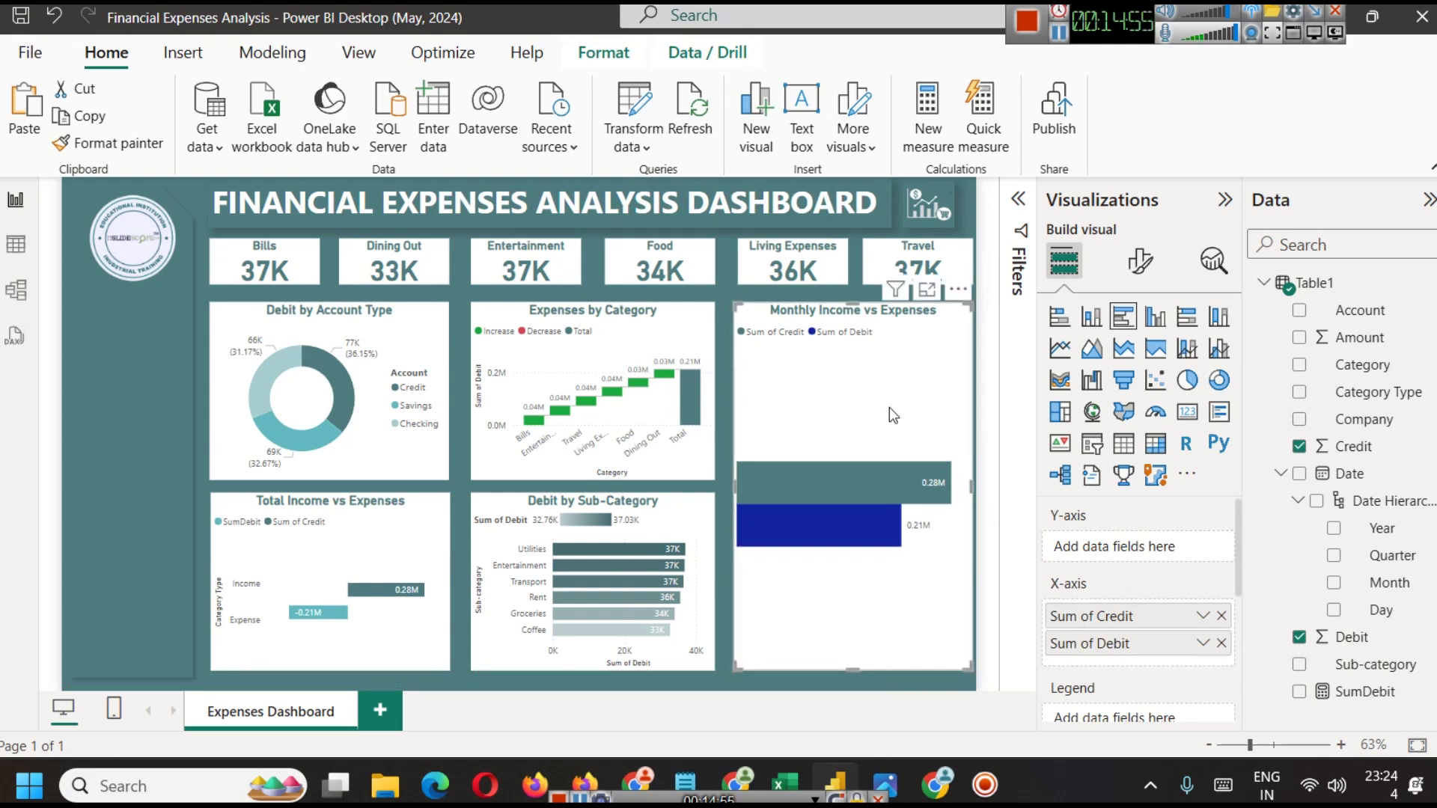
drag(1393, 584, 1193, 550)
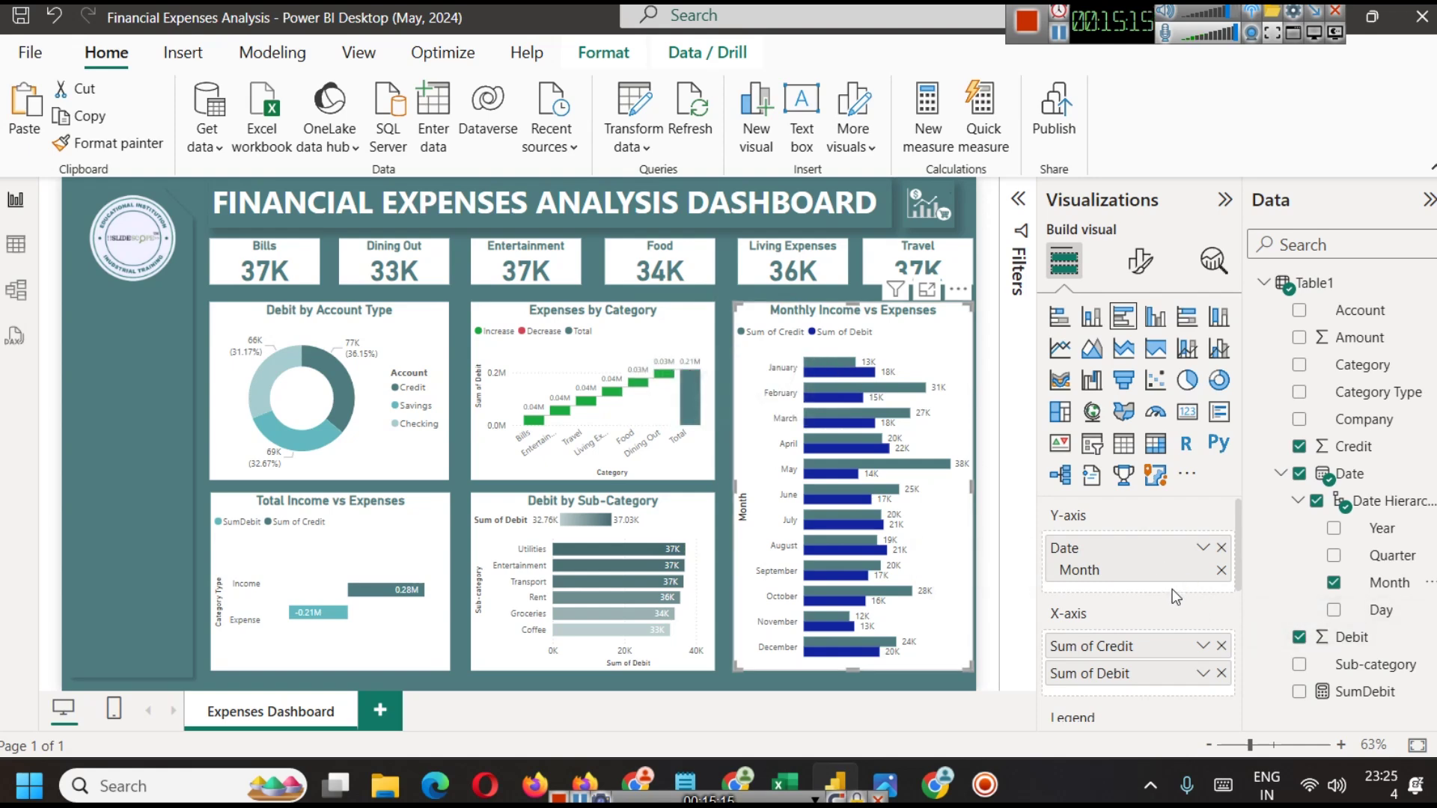
Try to add Category Type as the legend of the Monthly Income vs Expenses chart
scroll(1178, 613, down, 3)
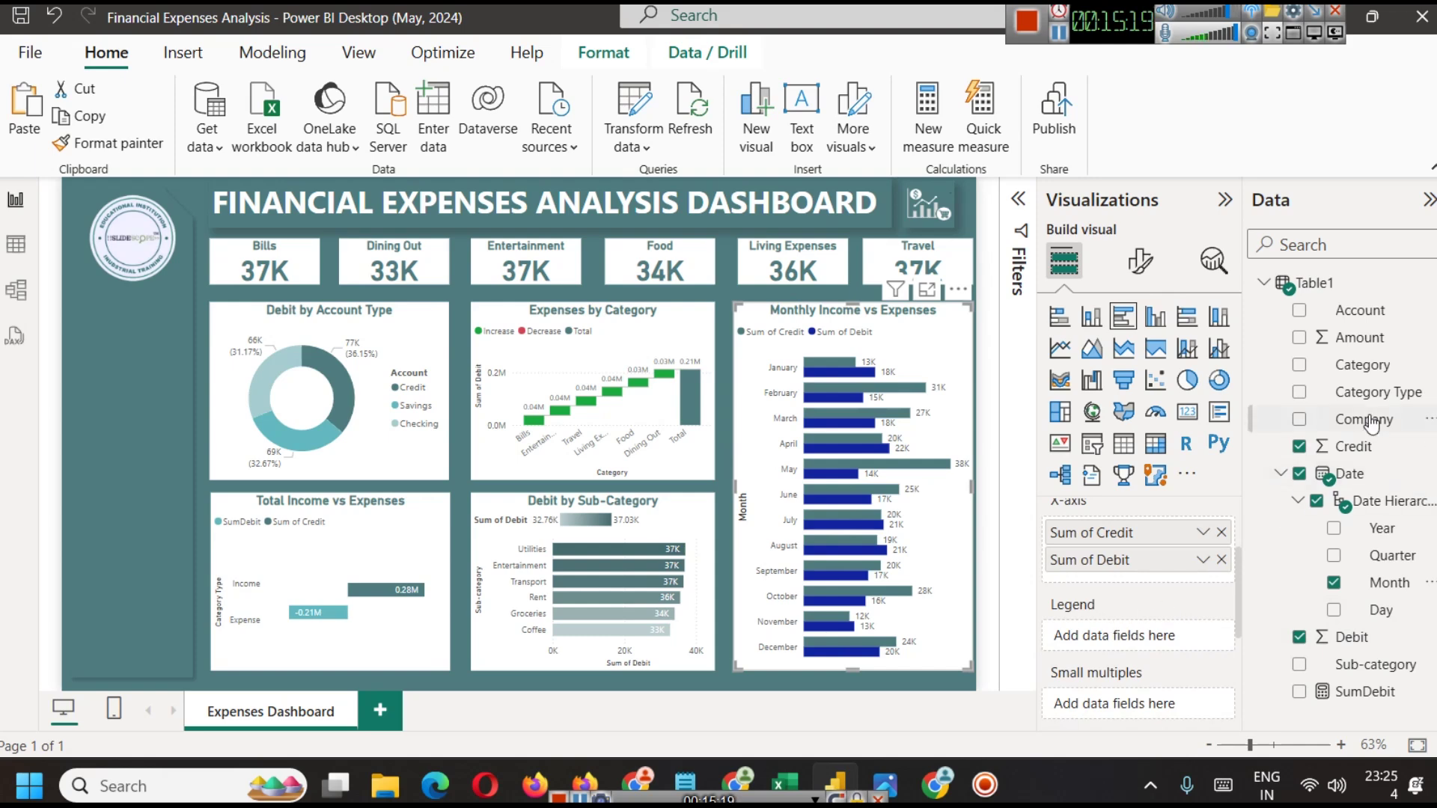
drag(1375, 393, 1132, 629)
drag(1376, 392, 1131, 645)
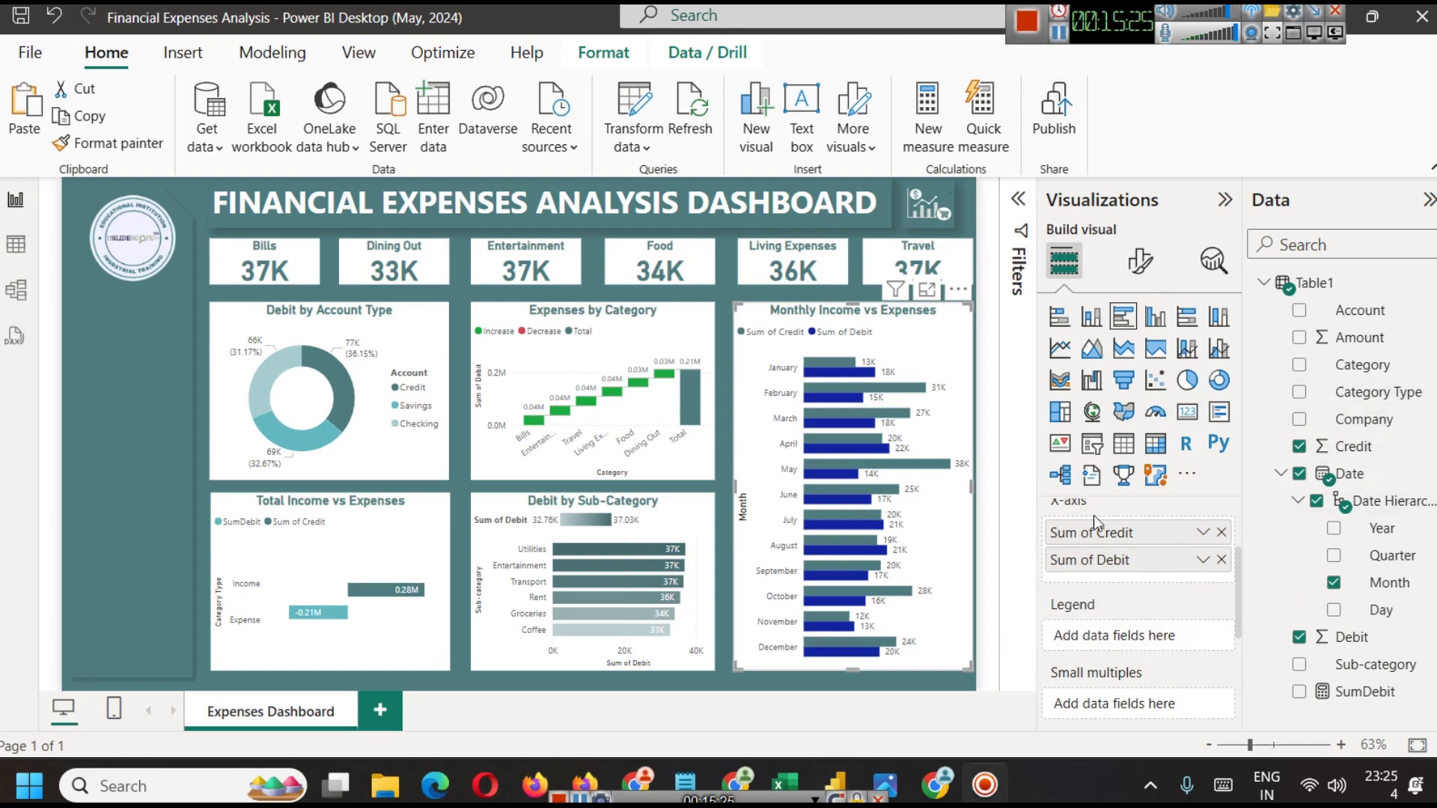
Replace Sum of Credit and Sum of Debit with Amount on the X-axis of the Monthly Income vs Expenses chart
scroll(1089, 524, up, 2)
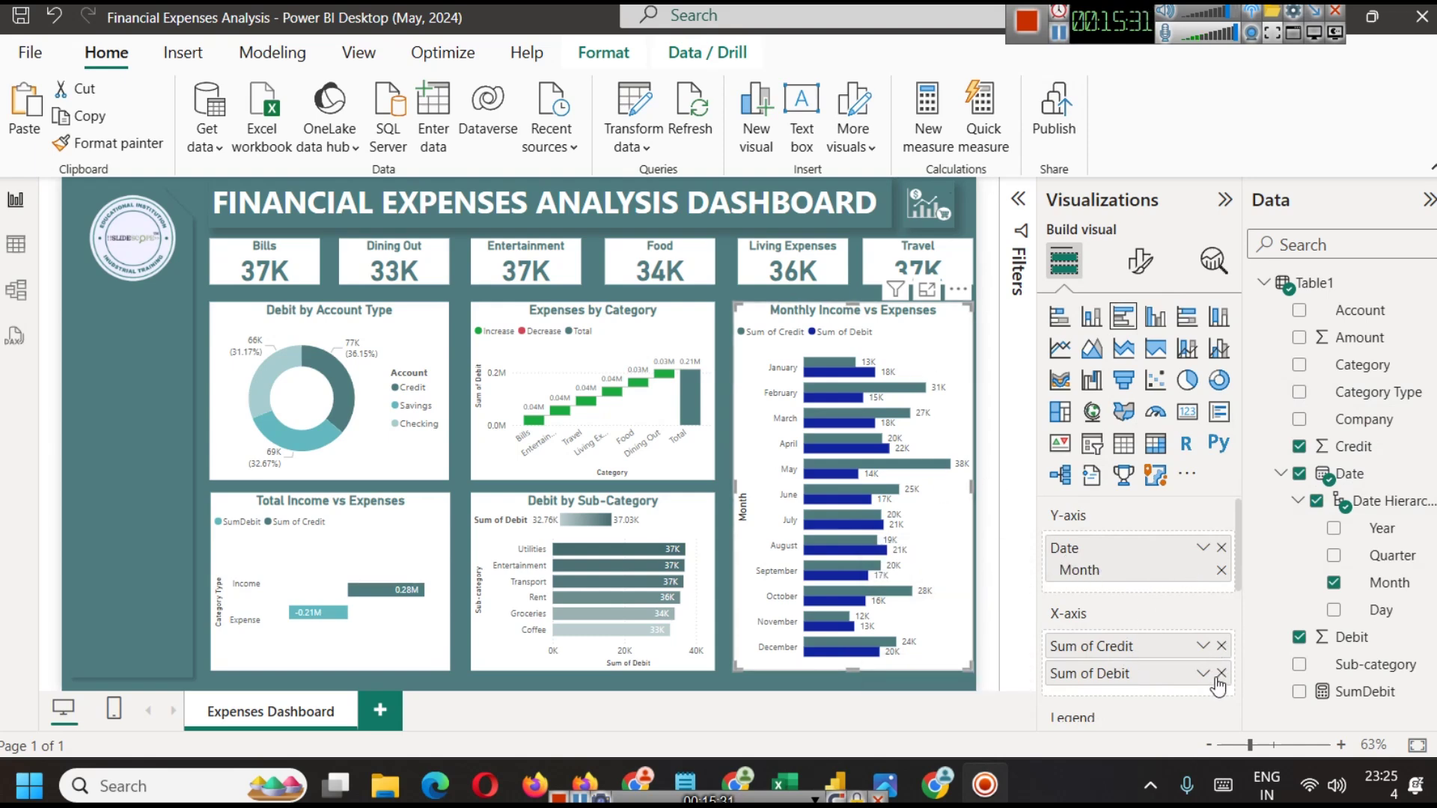
click(1222, 645)
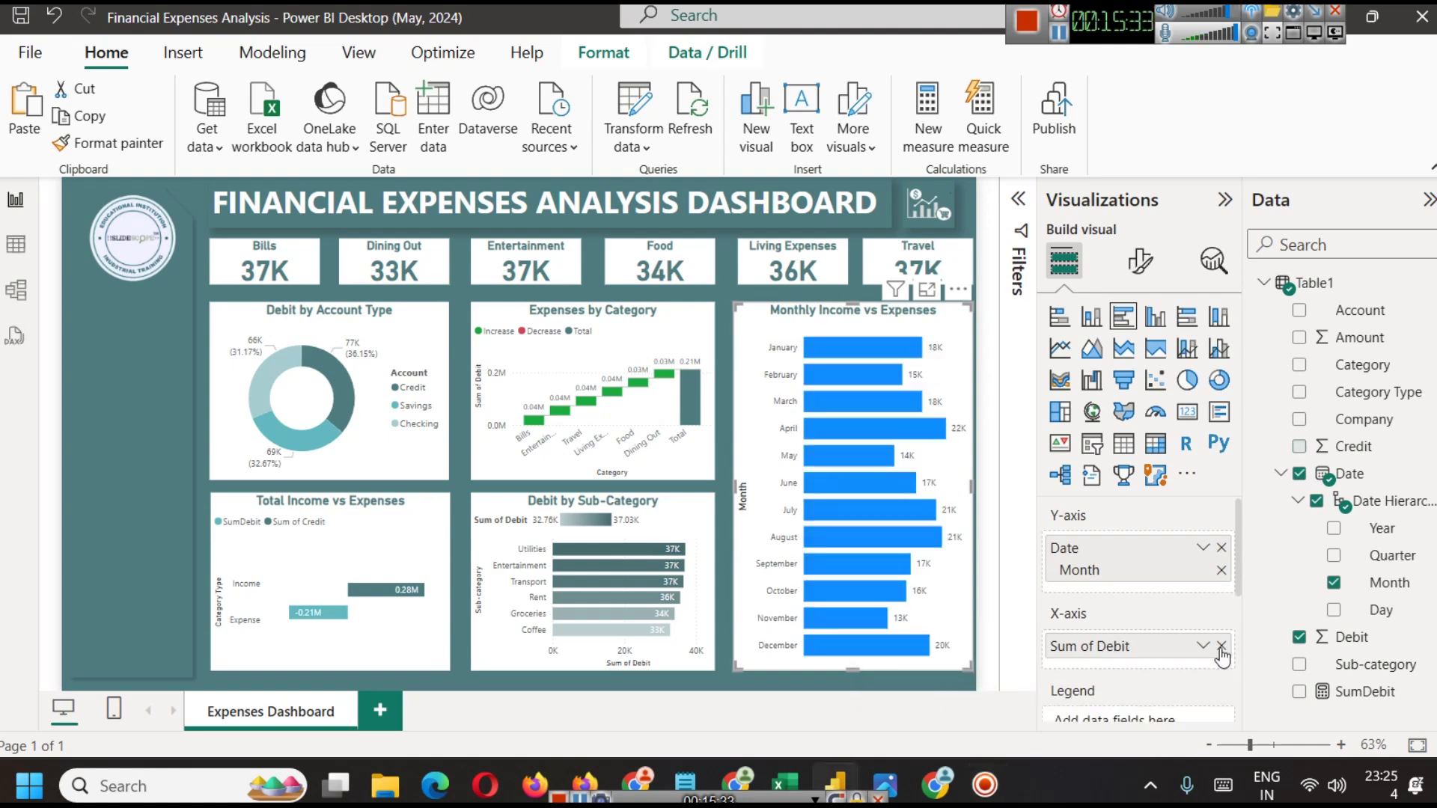
scroll(1160, 606, down, 3)
scroll(1164, 611, up, 1)
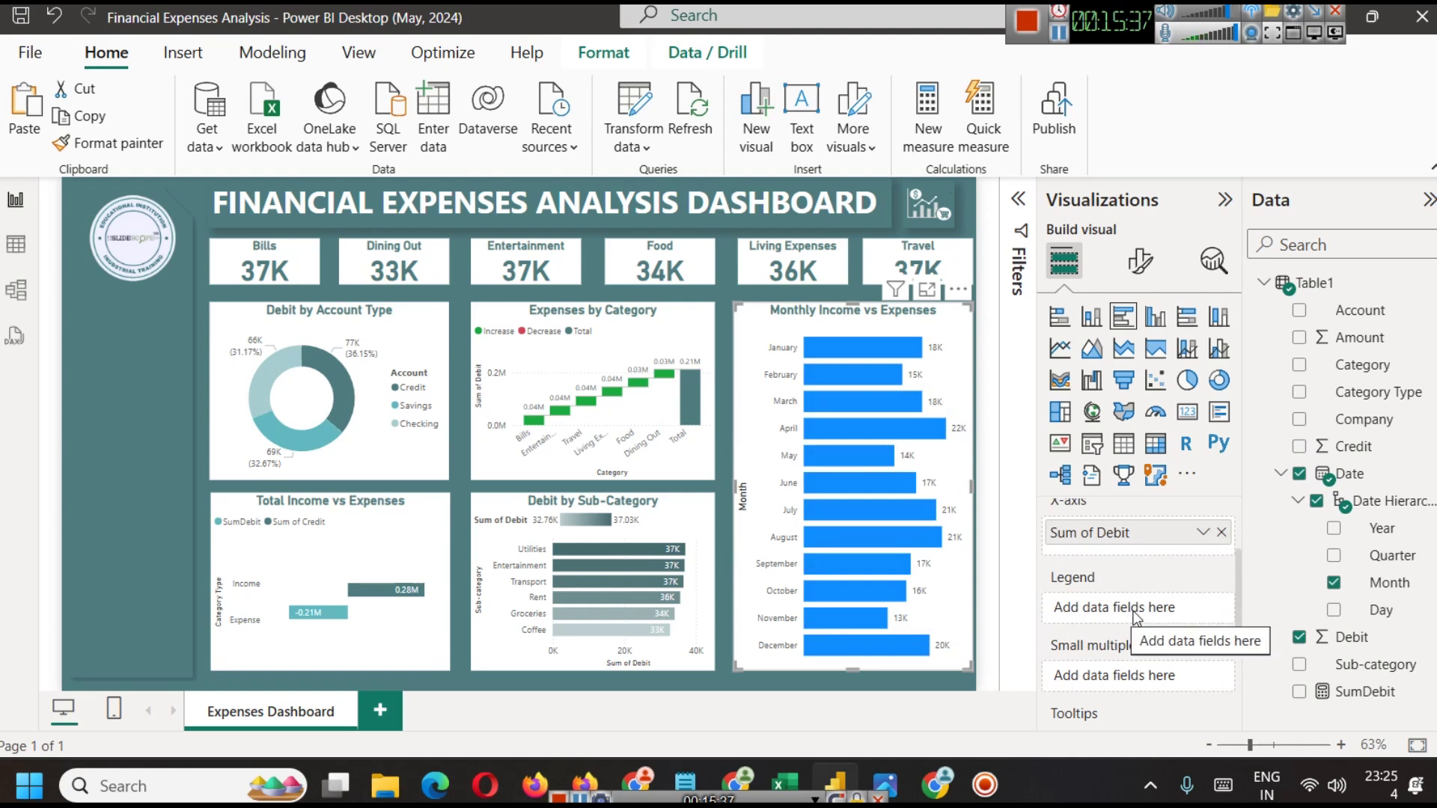
click(1221, 532)
drag(1360, 338, 1130, 531)
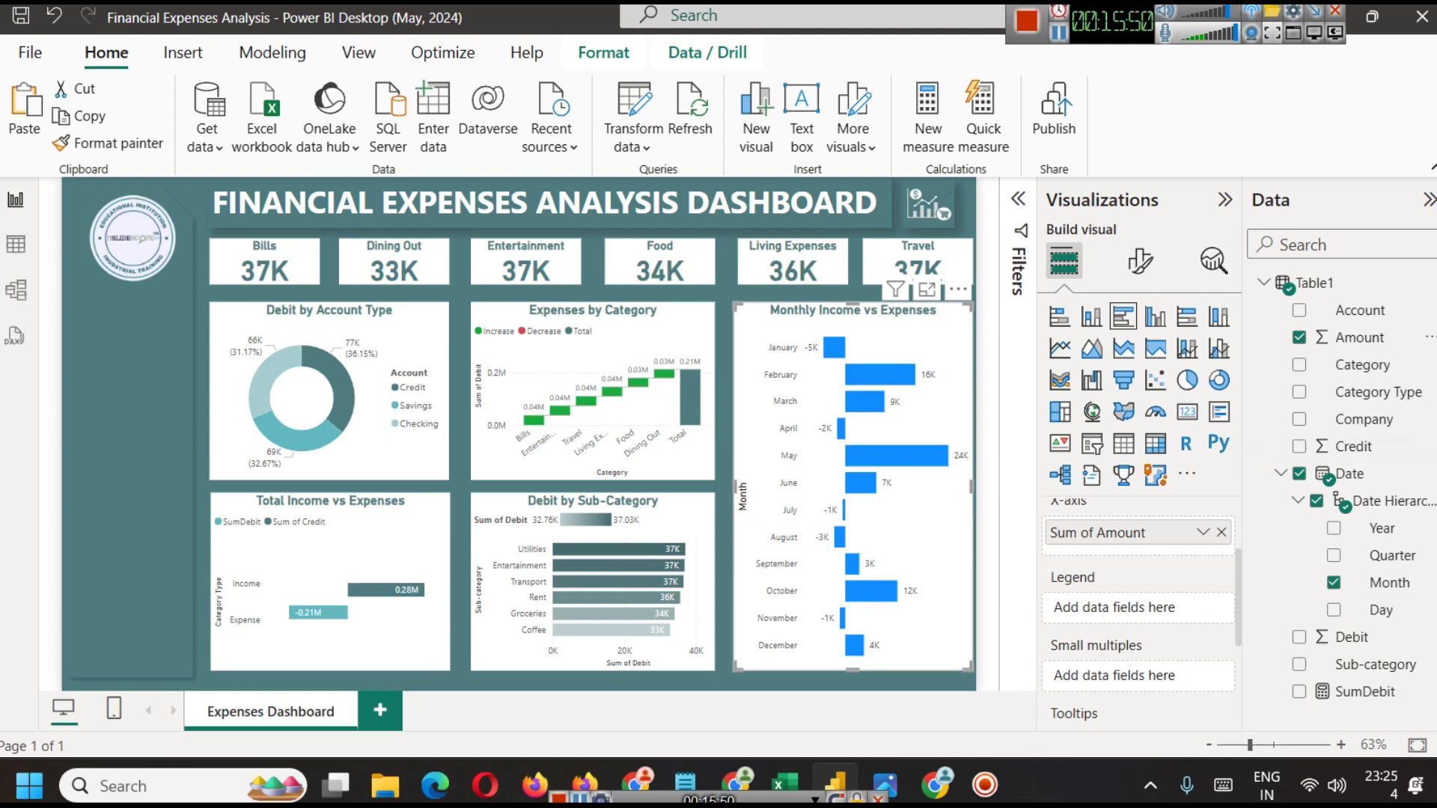
Try Category as the legend of the Monthly Income vs Expenses chart and replace it with Category Type
drag(1363, 365, 1130, 603)
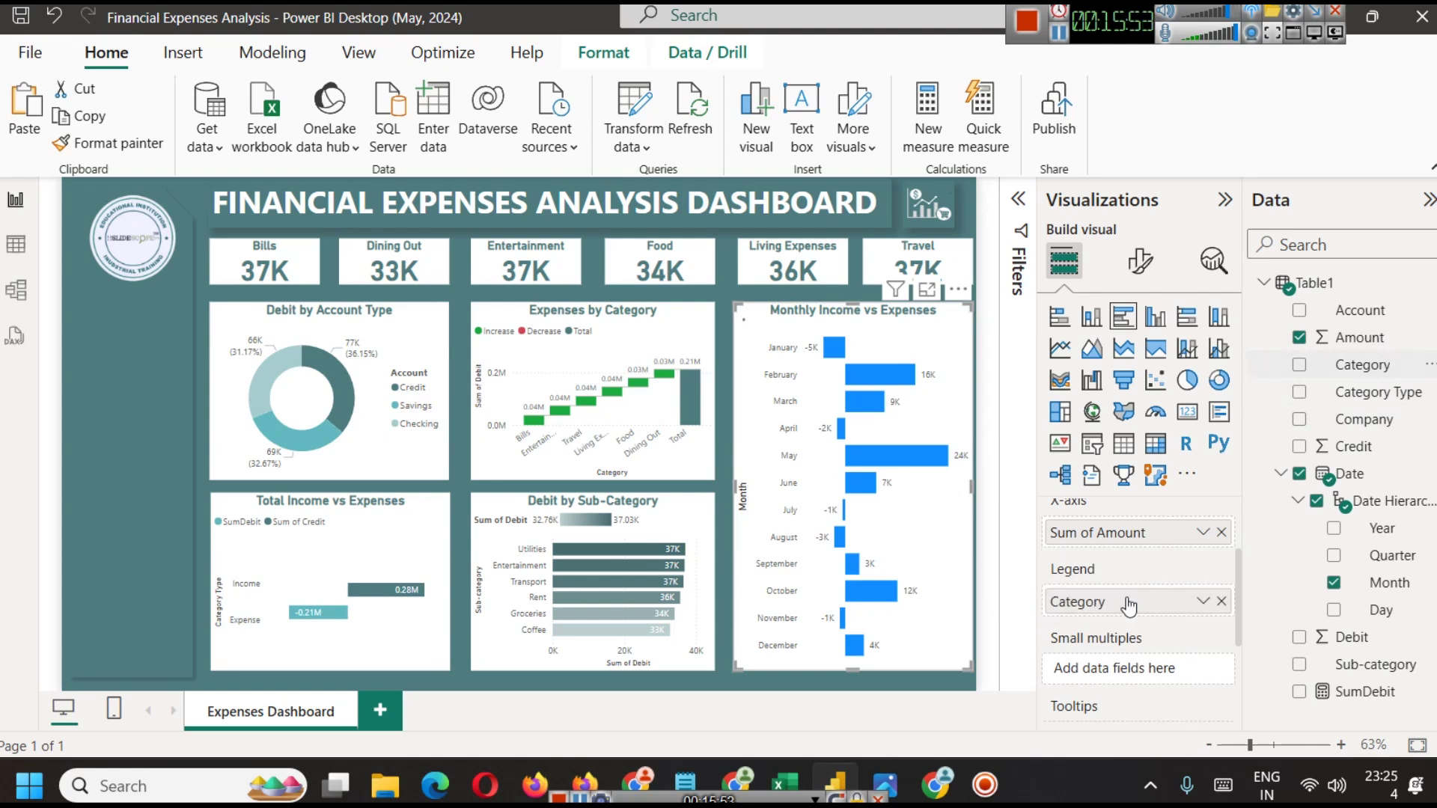
click(1221, 601)
drag(1370, 393, 1122, 610)
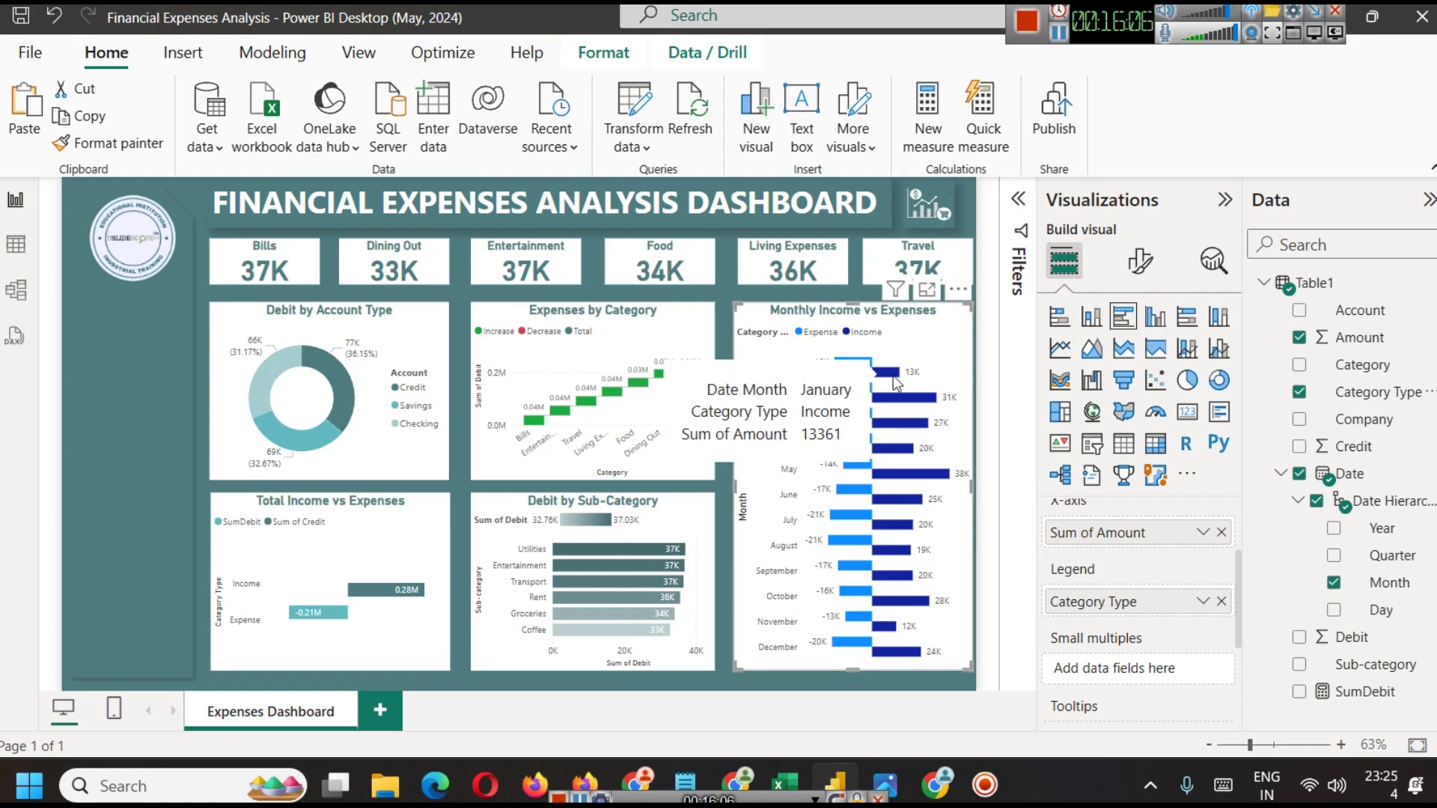
Color the Income bars of the Monthly Income vs Expenses chart dark teal
click(1129, 270)
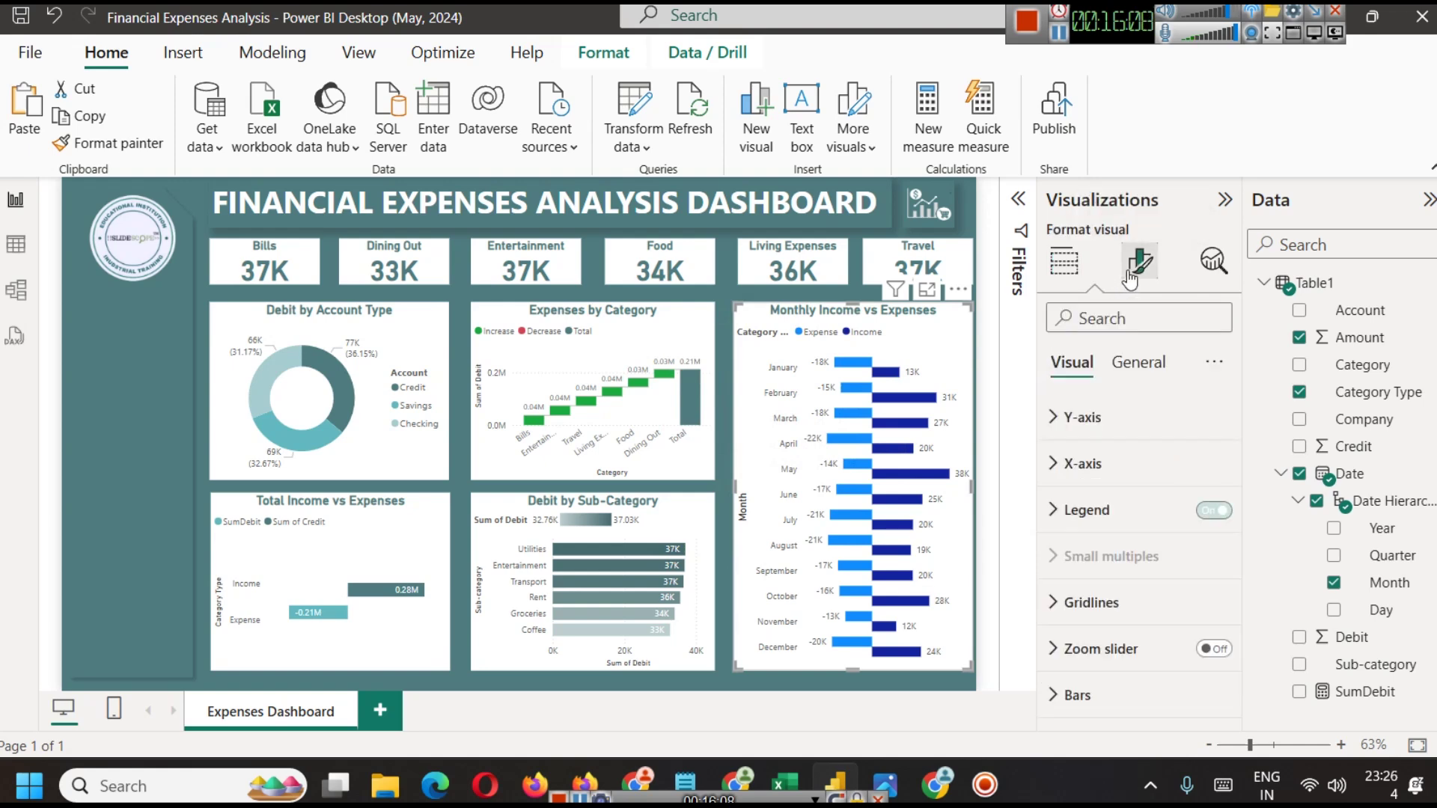
scroll(1077, 569, down, 2)
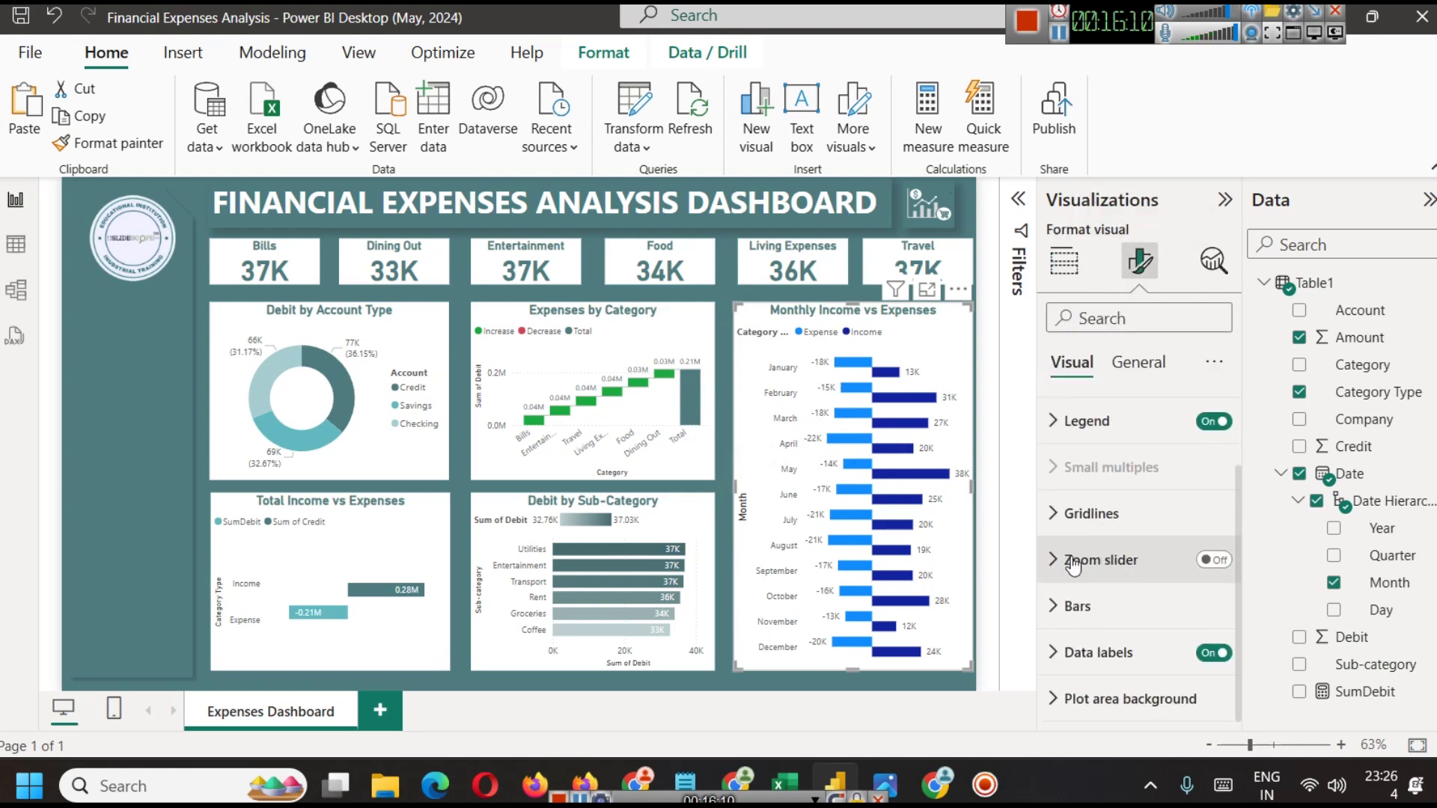
click(1105, 604)
scroll(1130, 606, down, 4)
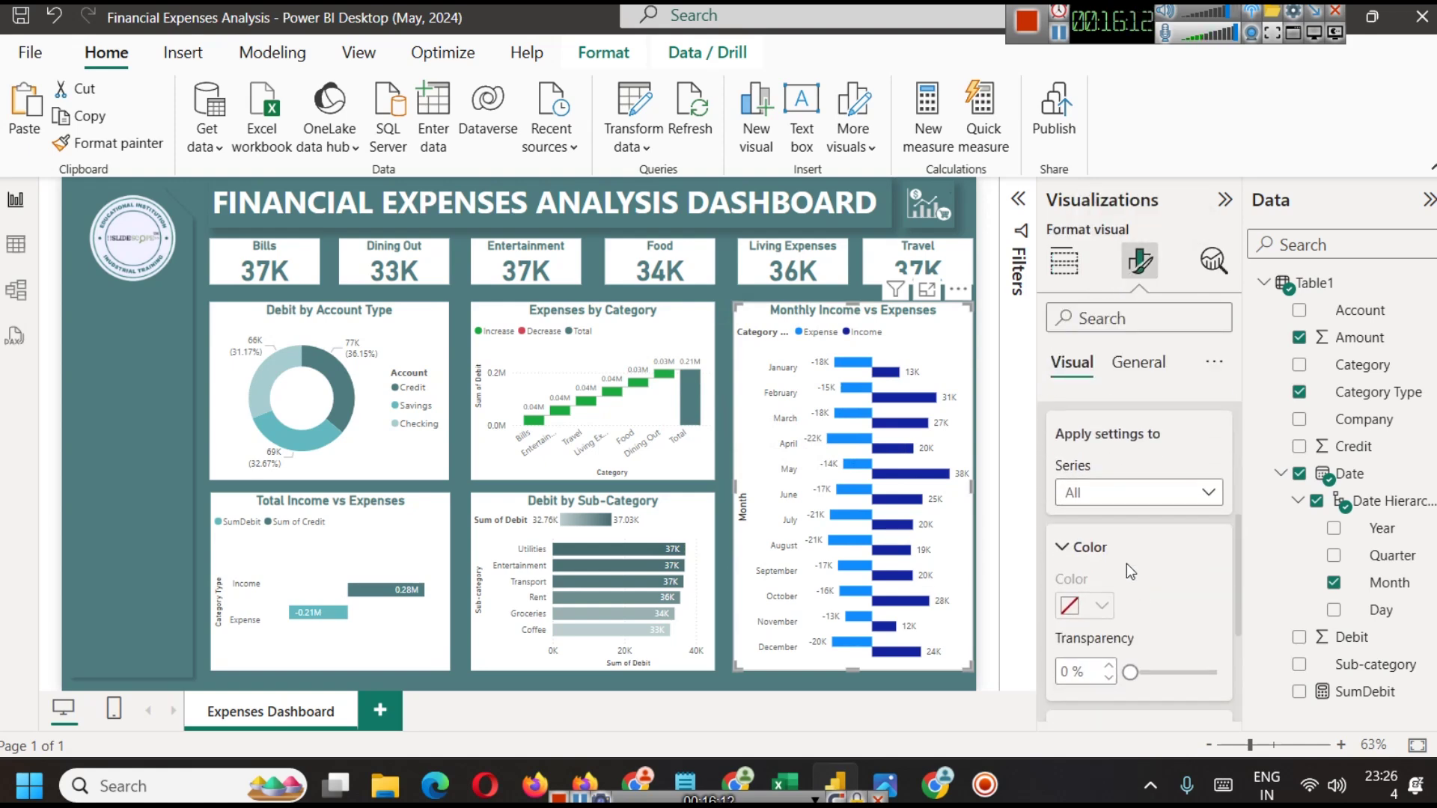
click(1132, 497)
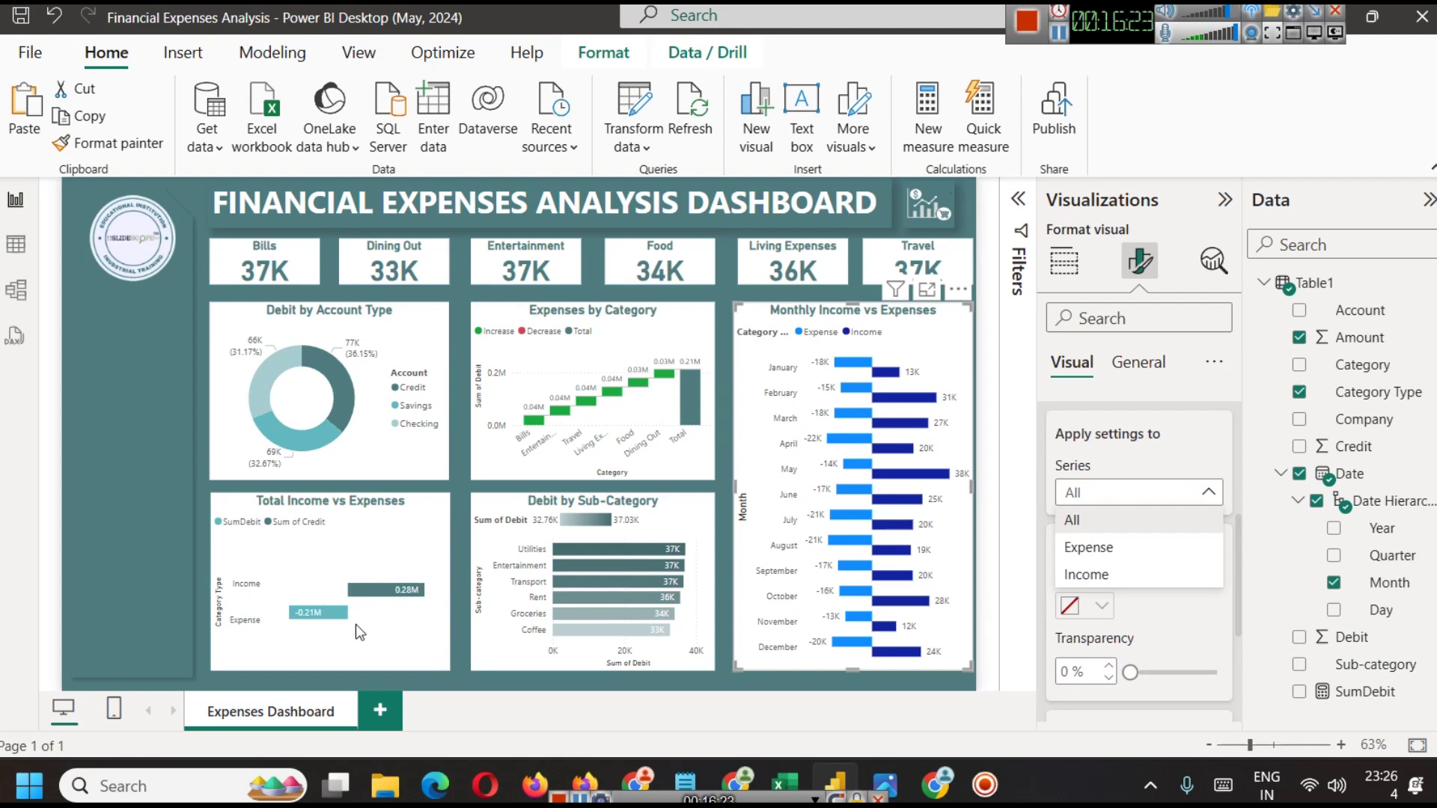
click(1092, 574)
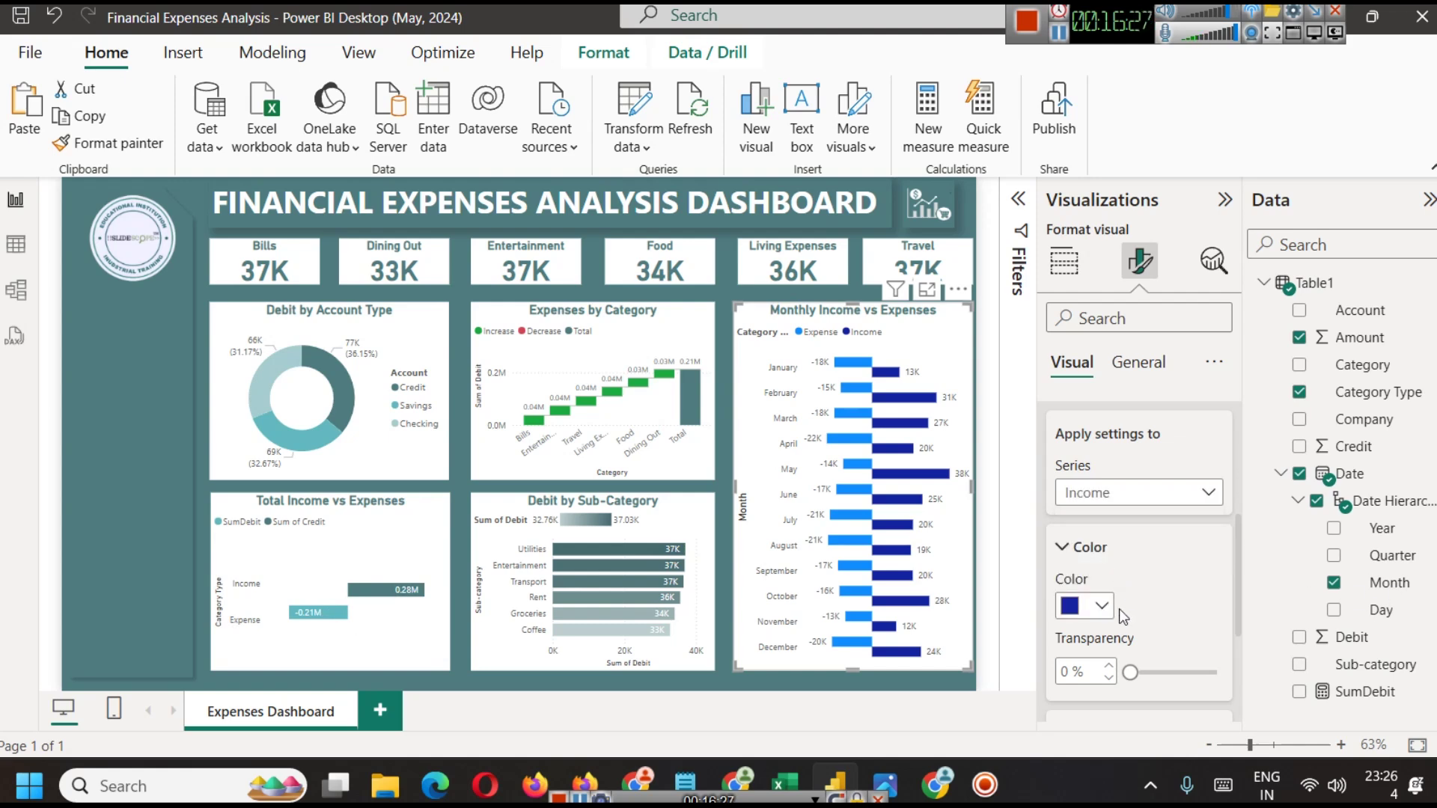
click(1101, 606)
click(1089, 509)
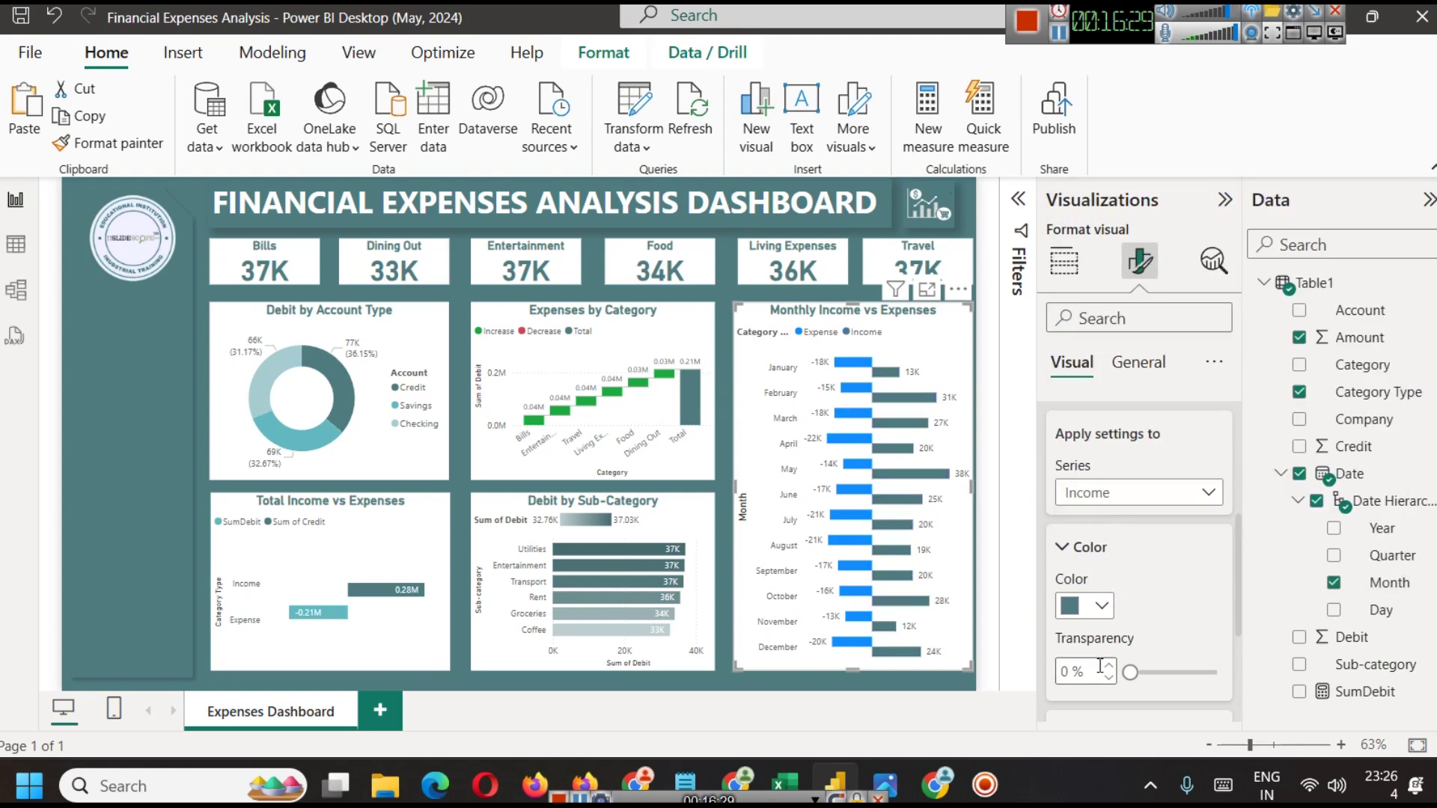
Color the Expense bars of the Monthly Income vs Expenses chart light teal
click(1111, 494)
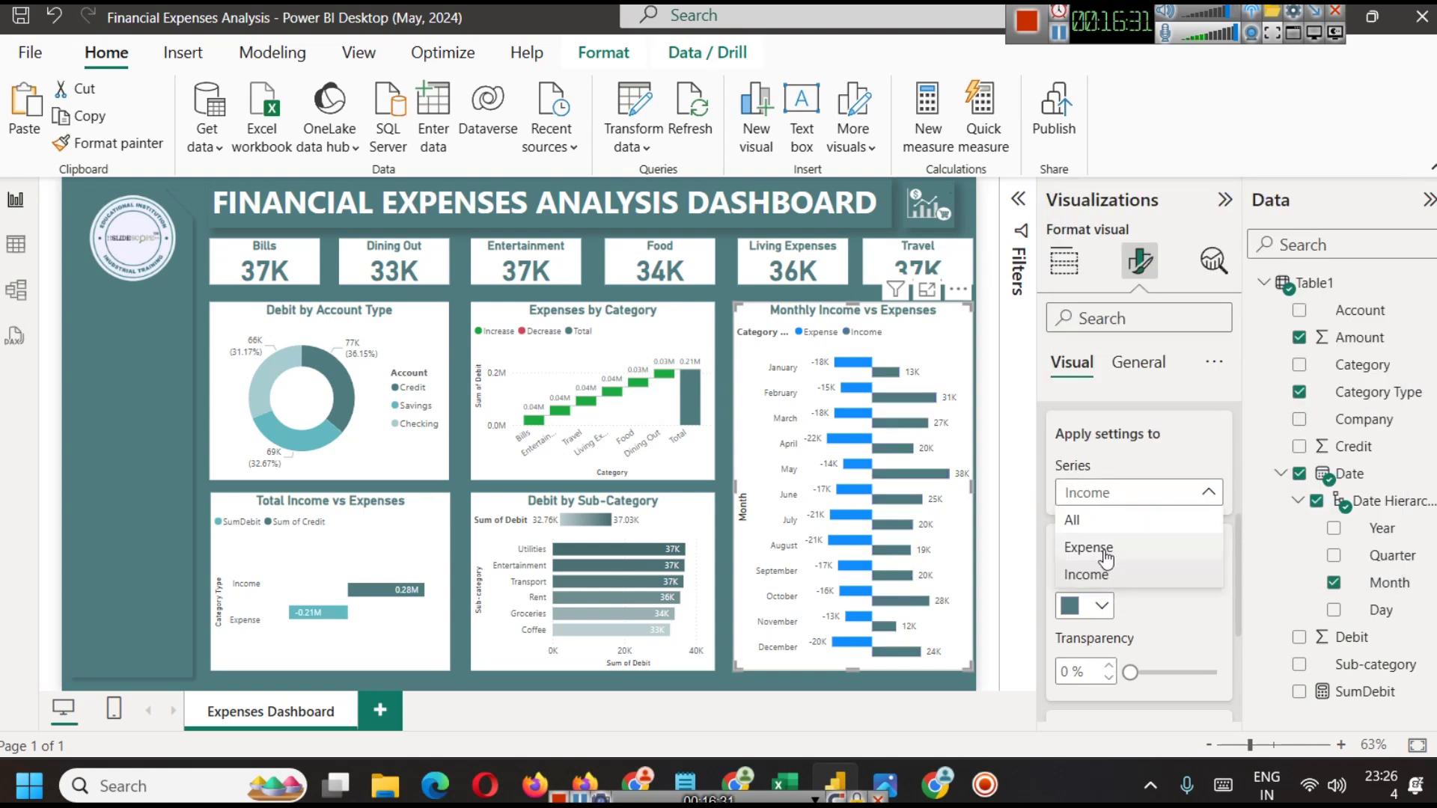
click(1087, 548)
click(1094, 606)
click(1117, 507)
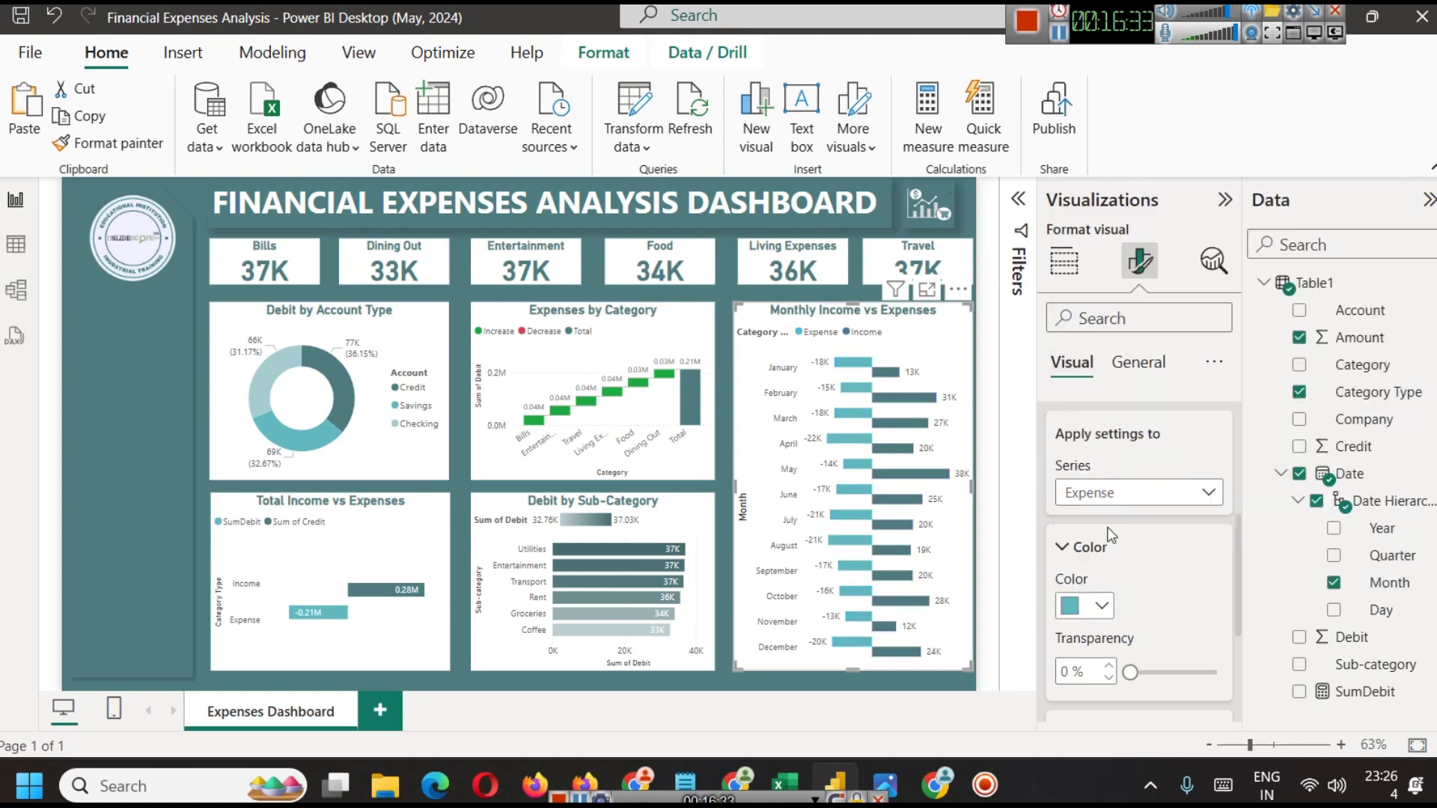
click(119, 406)
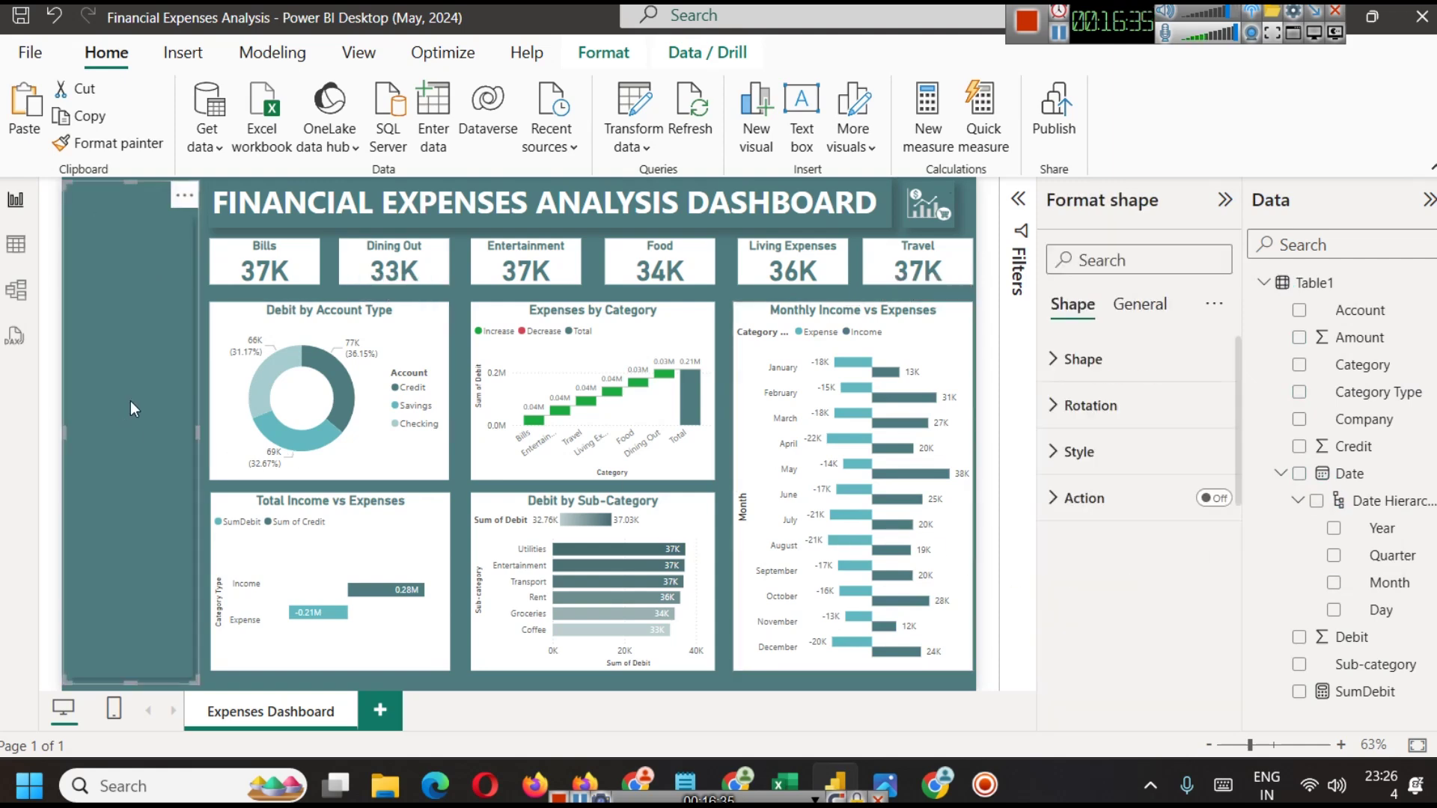
click(727, 290)
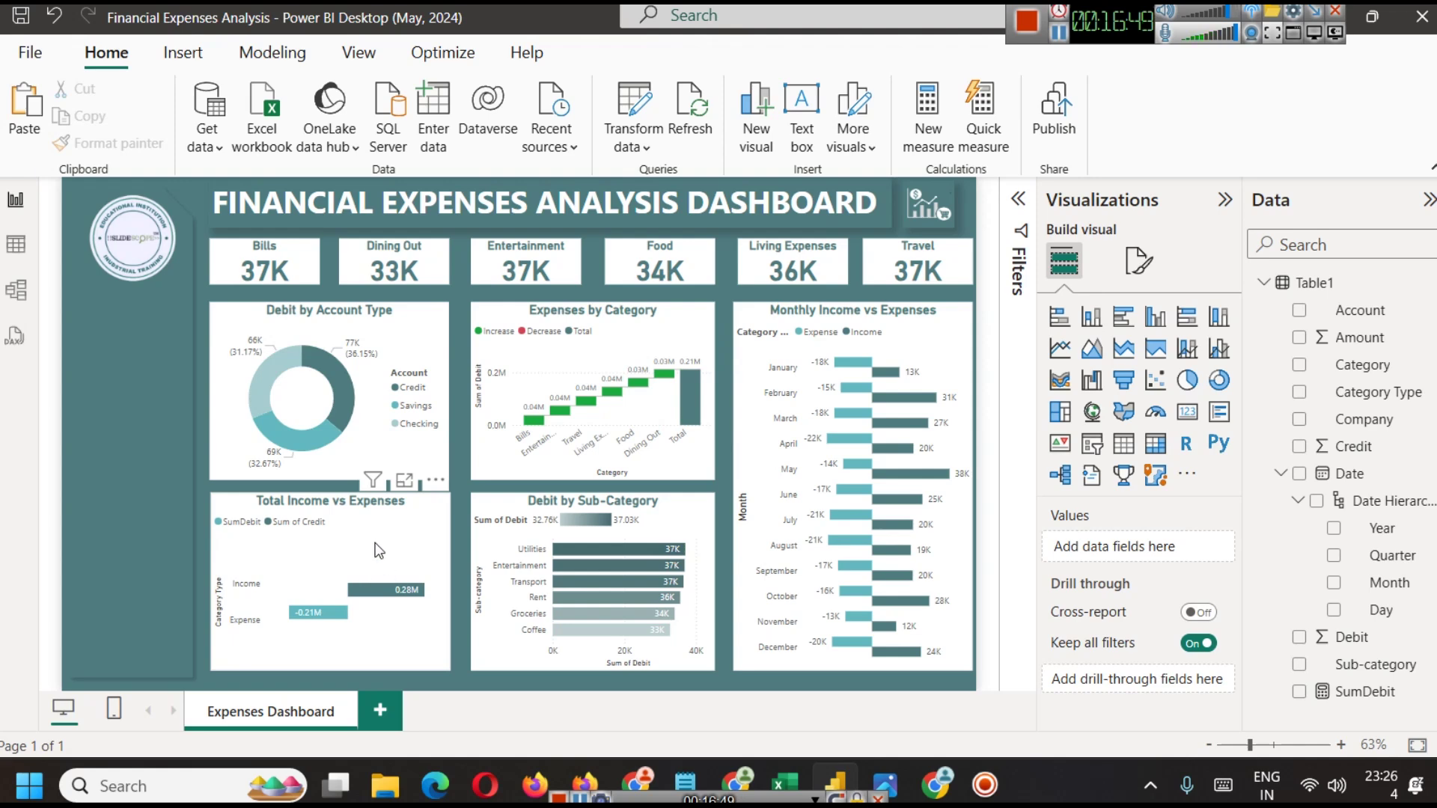
Move the Total Income vs Expenses chart to the lower end of the Monthly Income vs Expenses column and shorten both charts to fit
drag(346, 536, 883, 553)
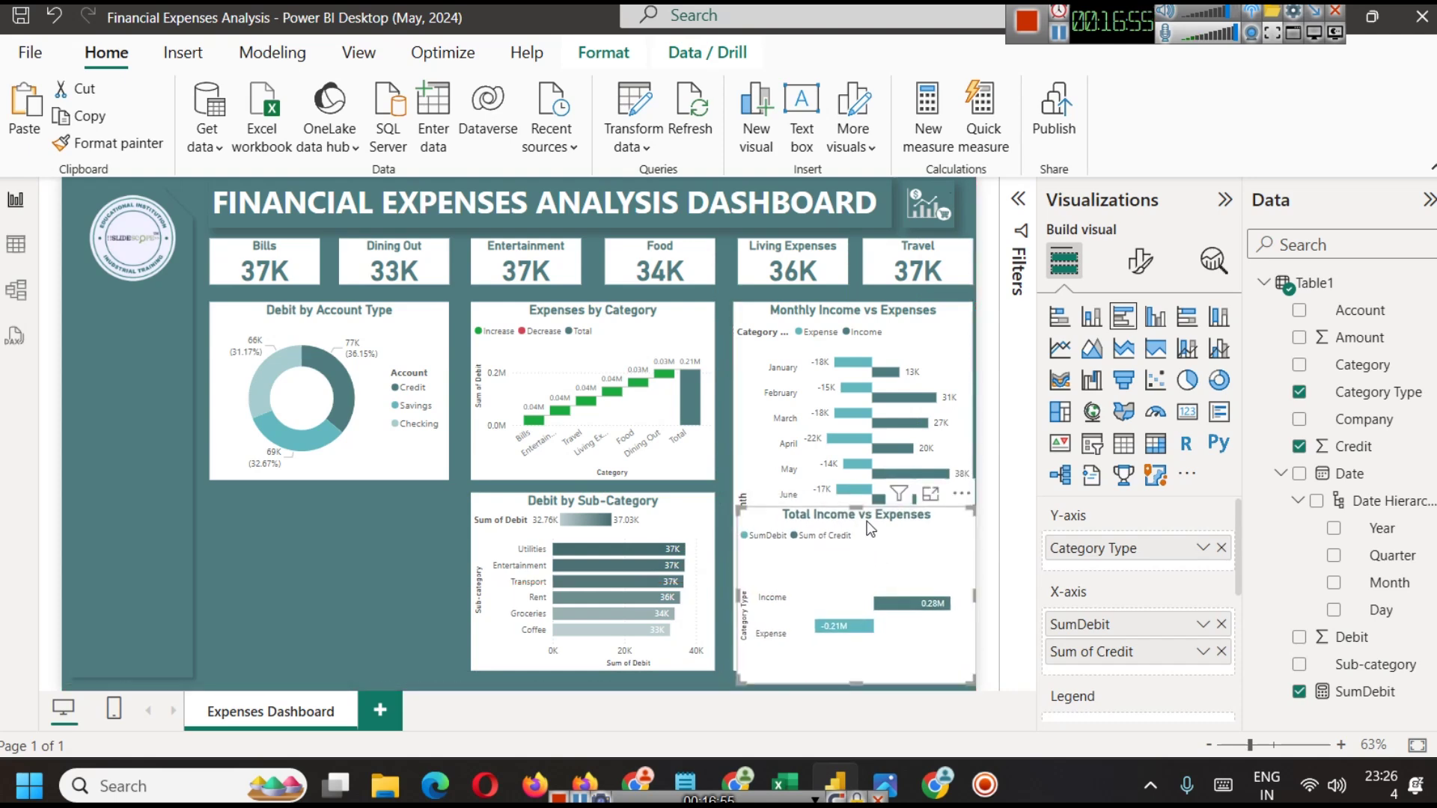
drag(855, 508, 860, 581)
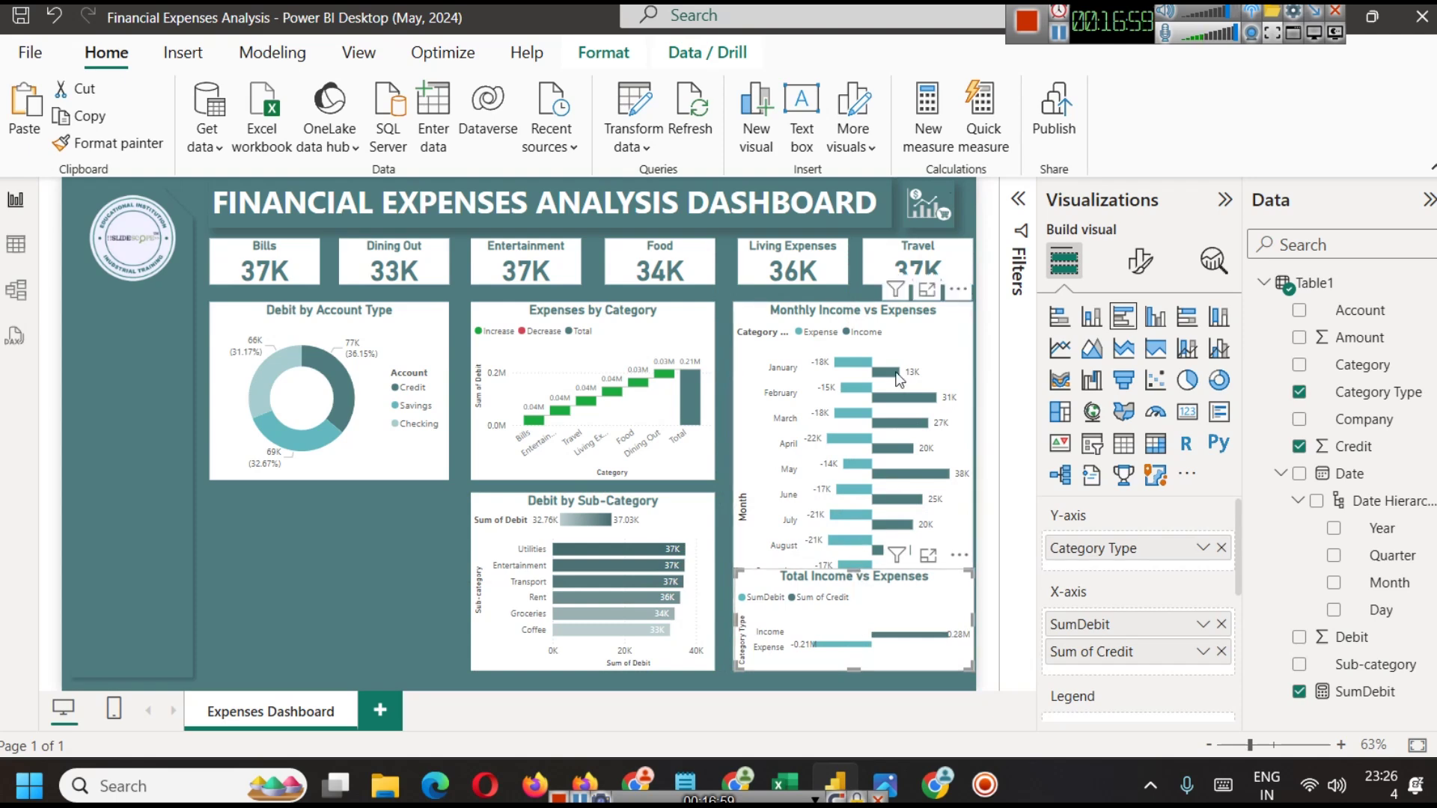
click(895, 333)
drag(851, 662, 838, 552)
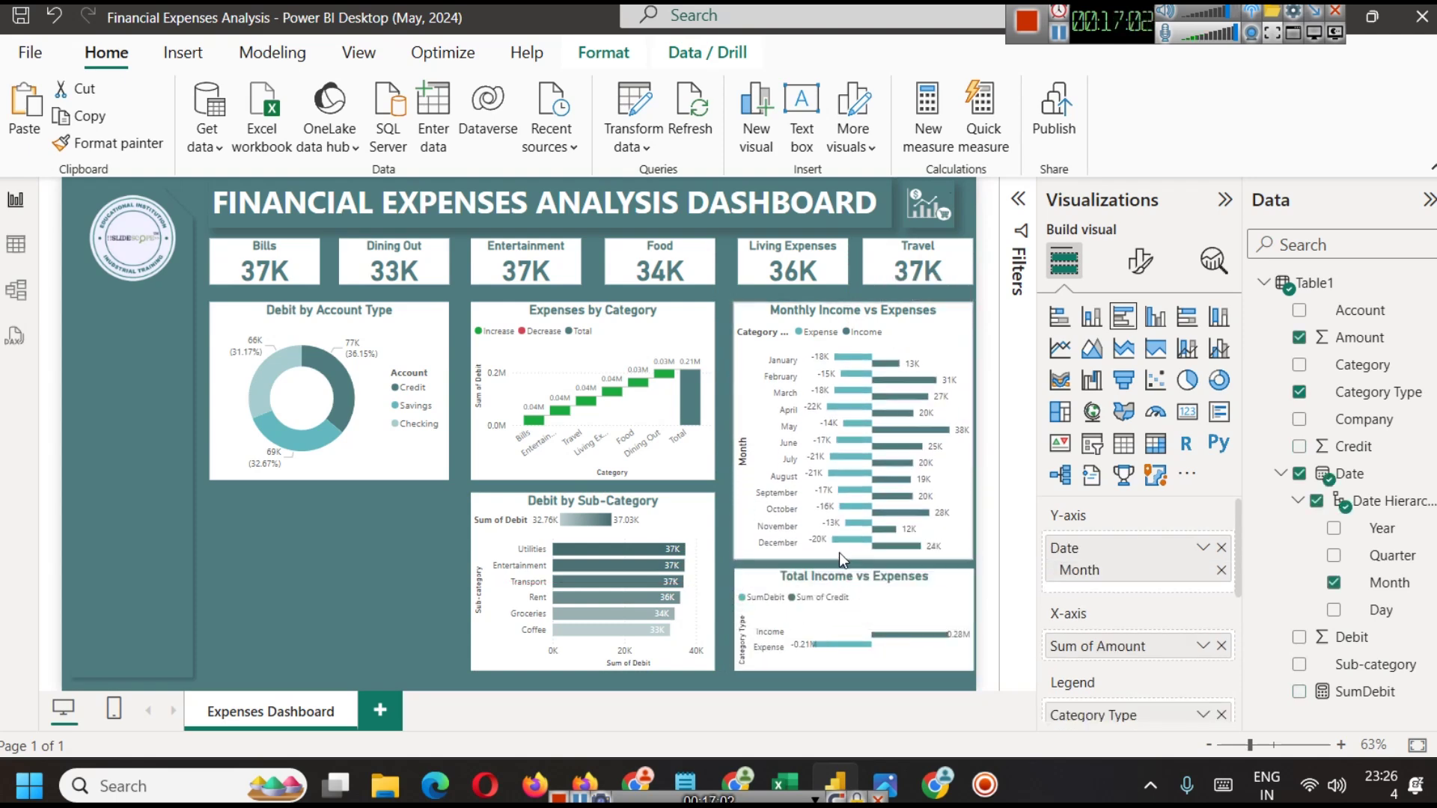
click(400, 578)
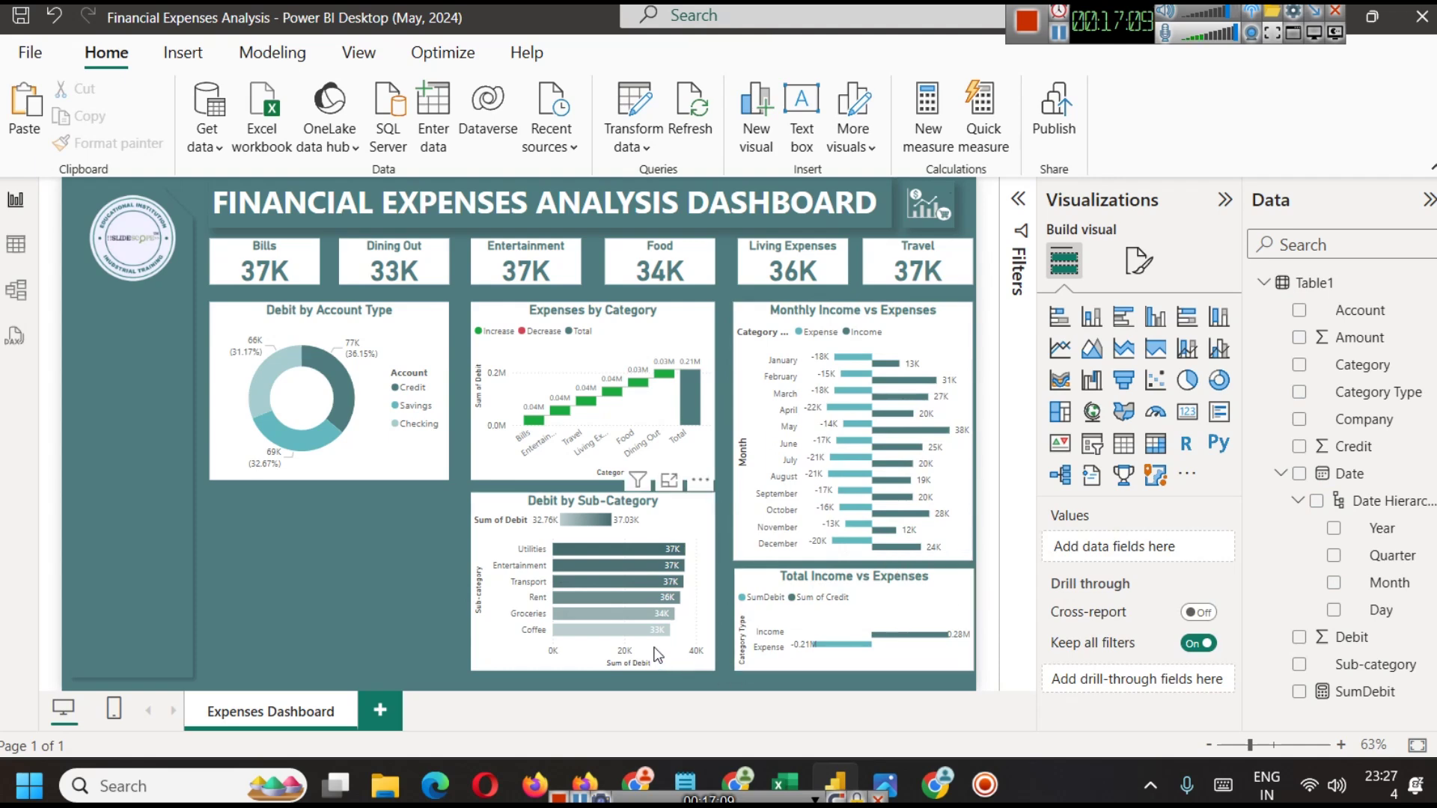
Shrink the Total Income vs Expenses chart slightly and extend the Monthly Income vs Expenses chart down toward it
click(853, 574)
mouse_move(854, 574)
mouse_down()
mouse_move(855, 586)
mouse_move(860, 569)
mouse_up()
click(390, 604)
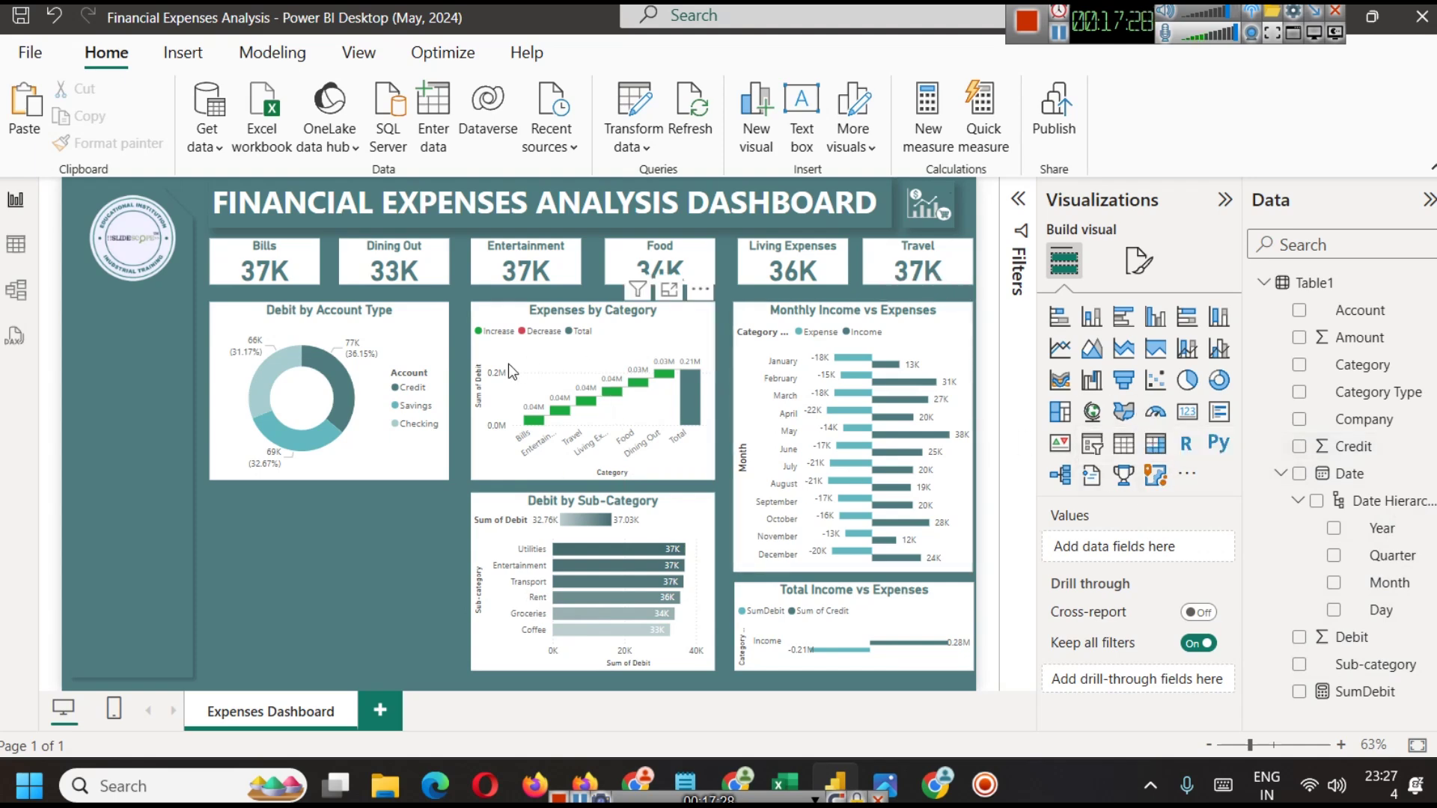
Duplicate the Debit by Account Type chart and place the copy in the empty space directly below the original
click(372, 315)
key(ctrl+c)
key(ctrl+v)
drag(379, 317, 376, 497)
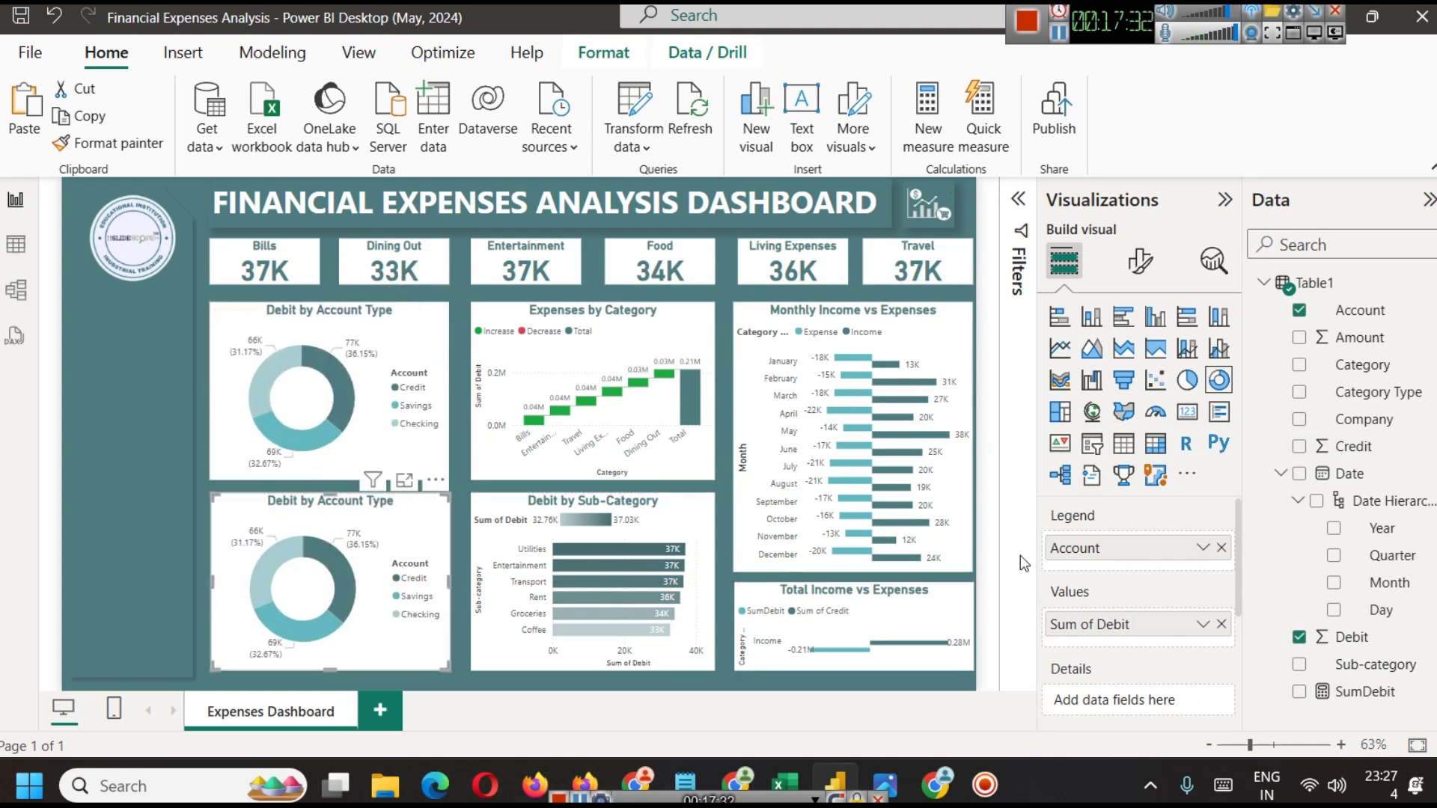
Convert the copied donut to a pie chart and replace Account with Company as its legend
click(1187, 380)
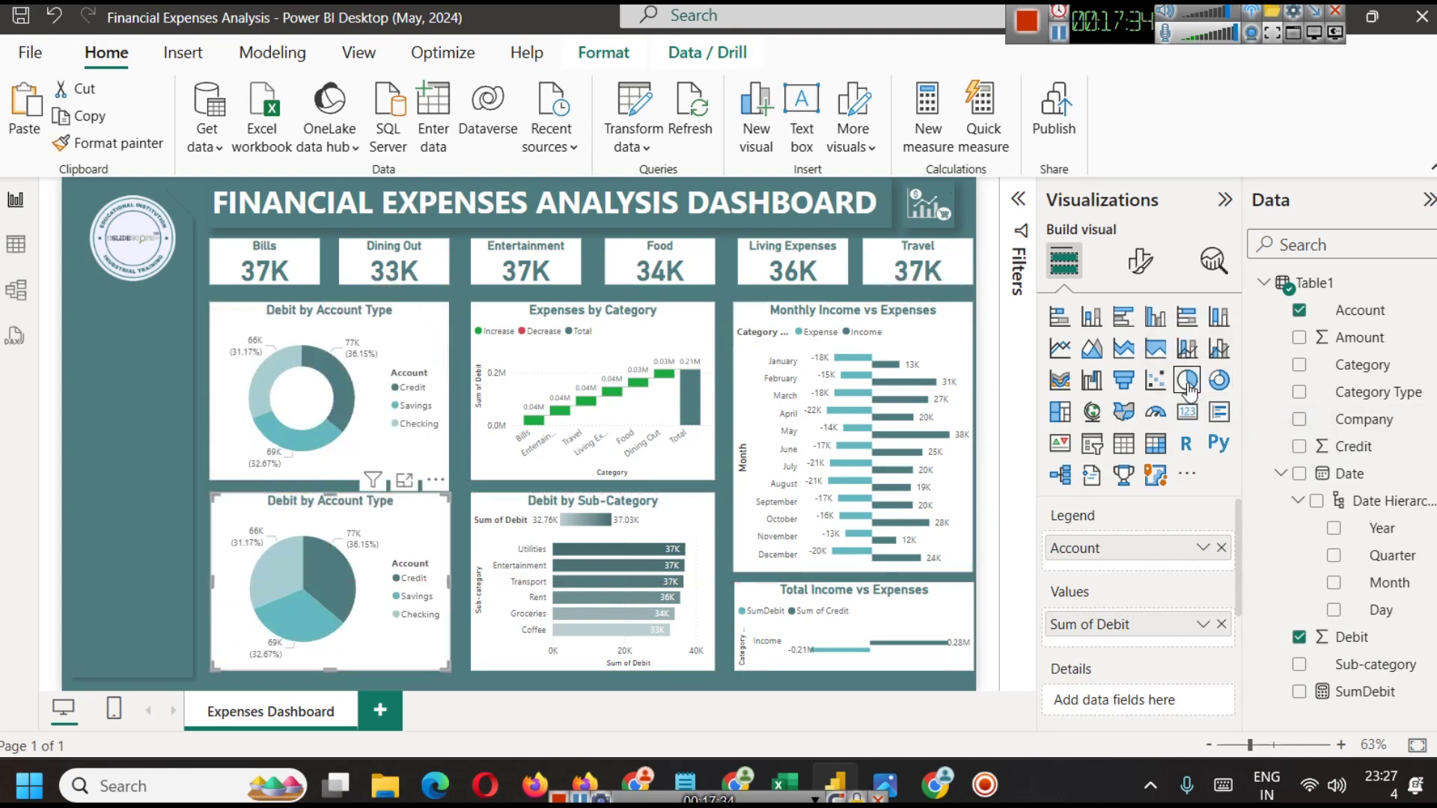
click(1221, 547)
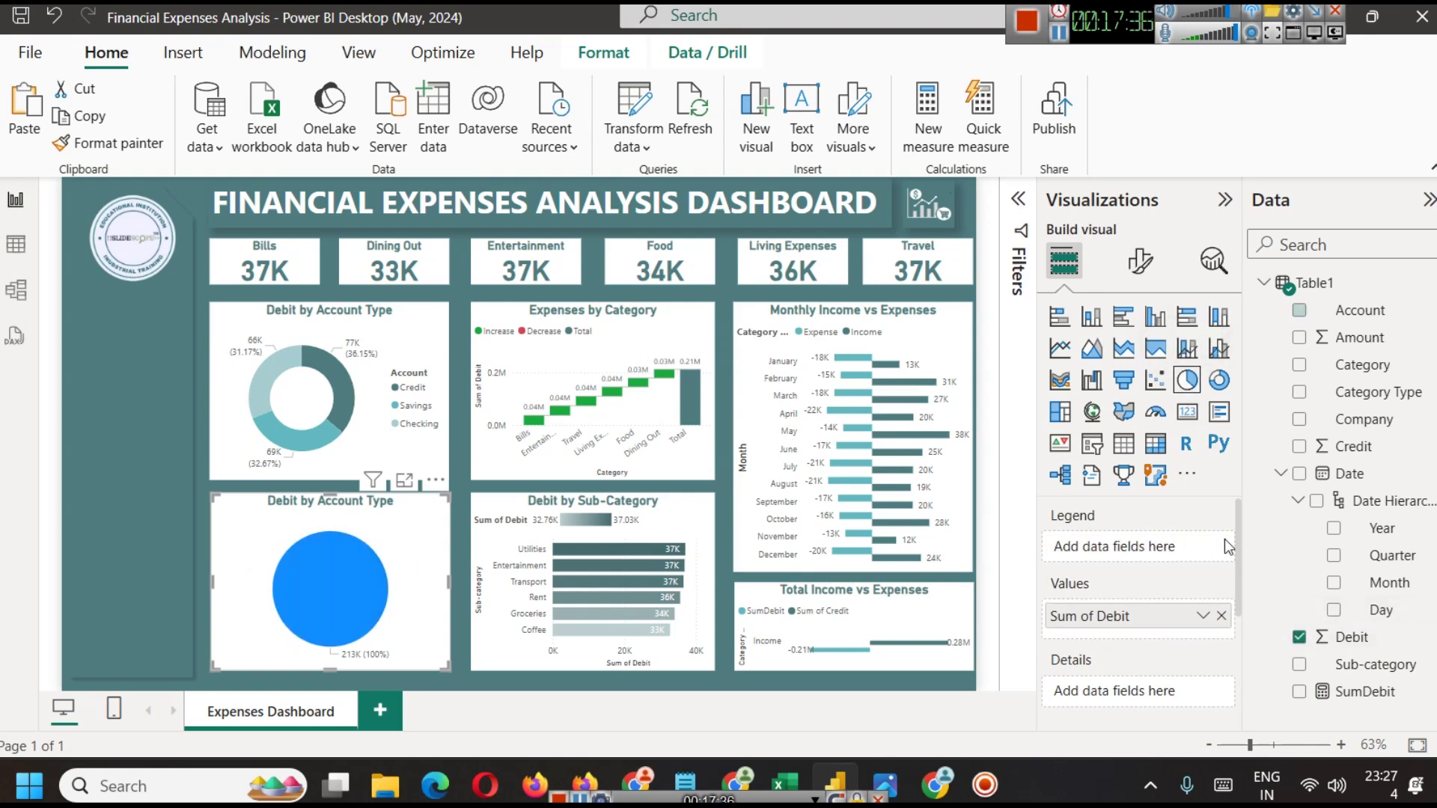
drag(1370, 420, 1145, 550)
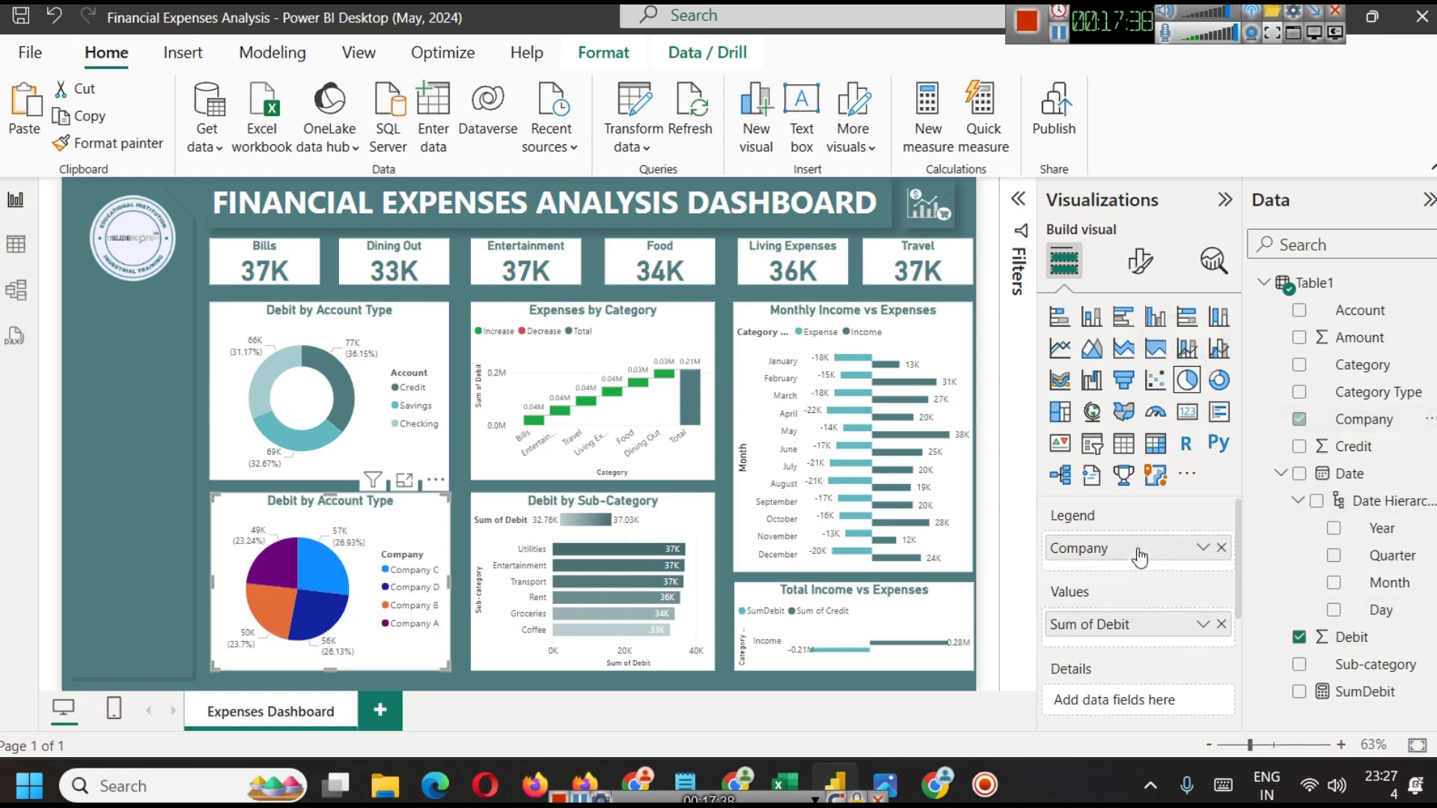
Color the pie slices dark teal for Company C, medium teal for Company D and pale teal for Company B
click(1139, 271)
click(1145, 465)
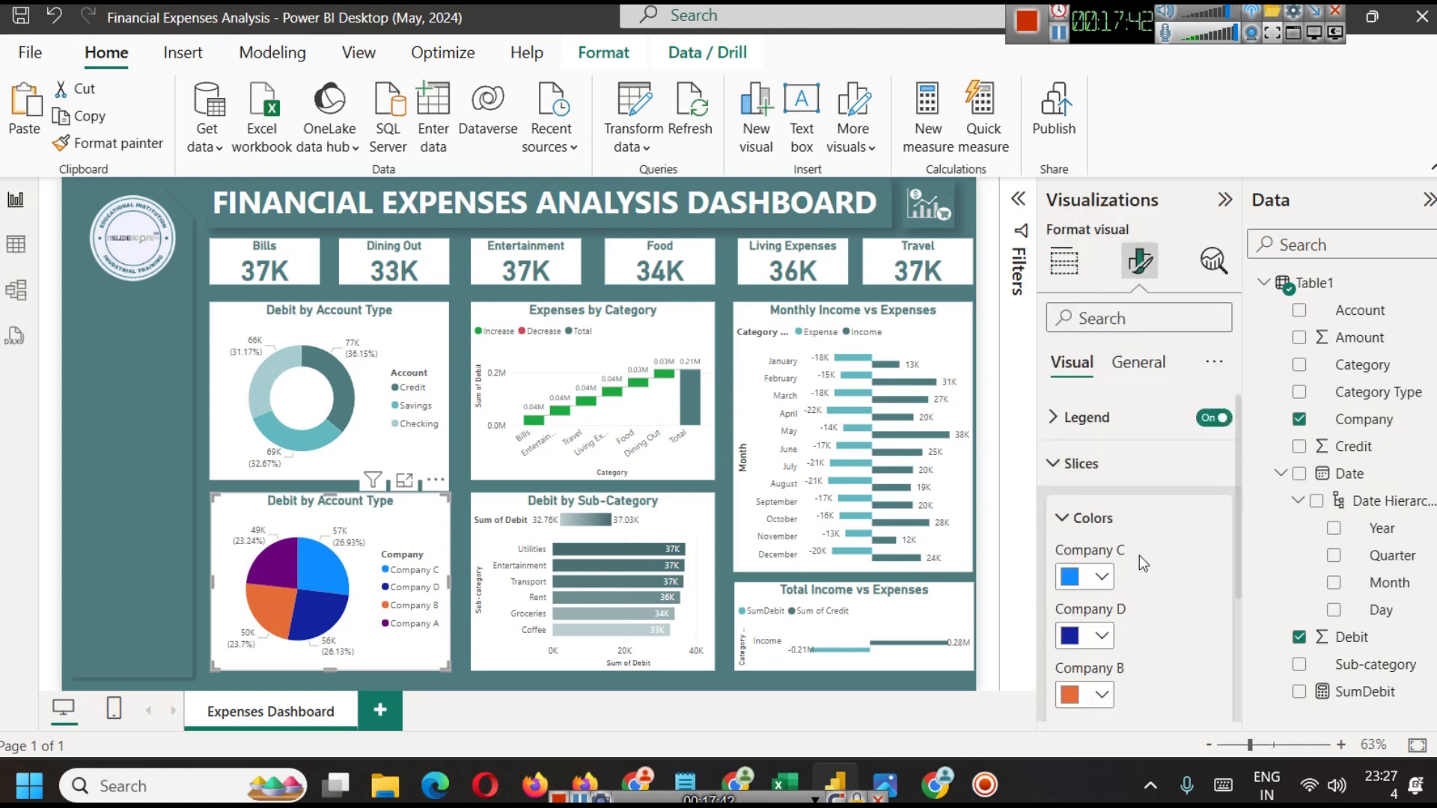
click(1094, 580)
click(1089, 488)
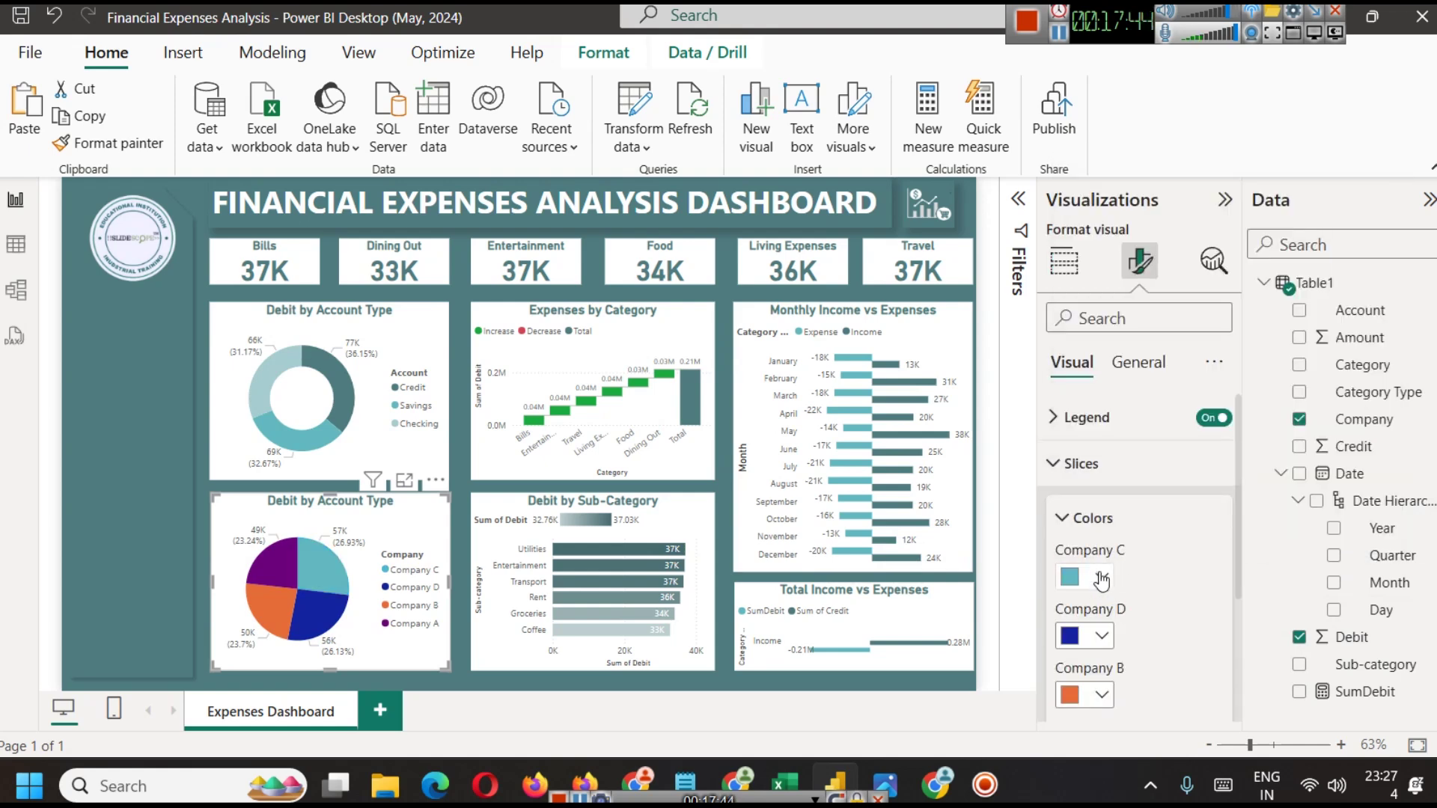
click(1100, 580)
click(1114, 488)
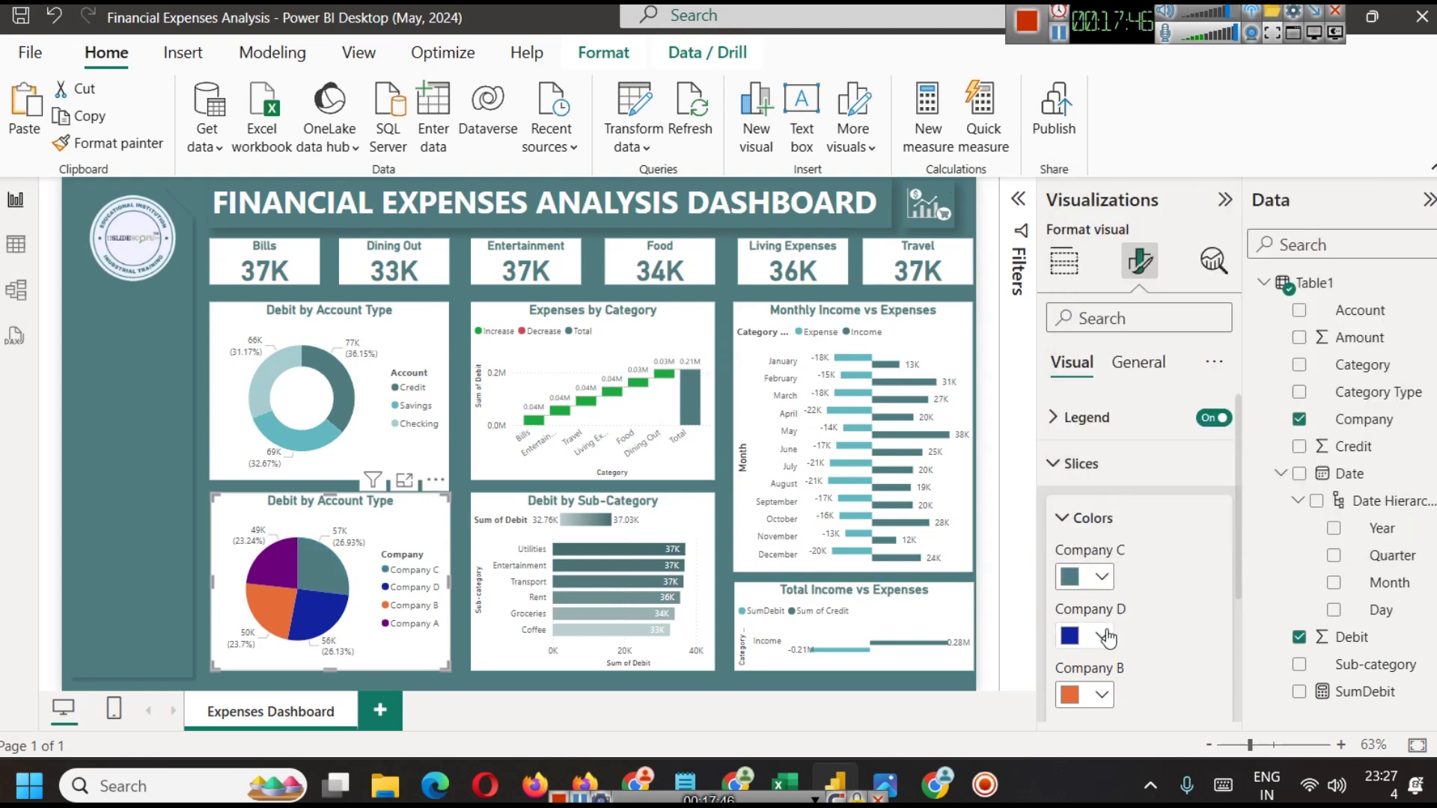
click(1106, 635)
click(1120, 545)
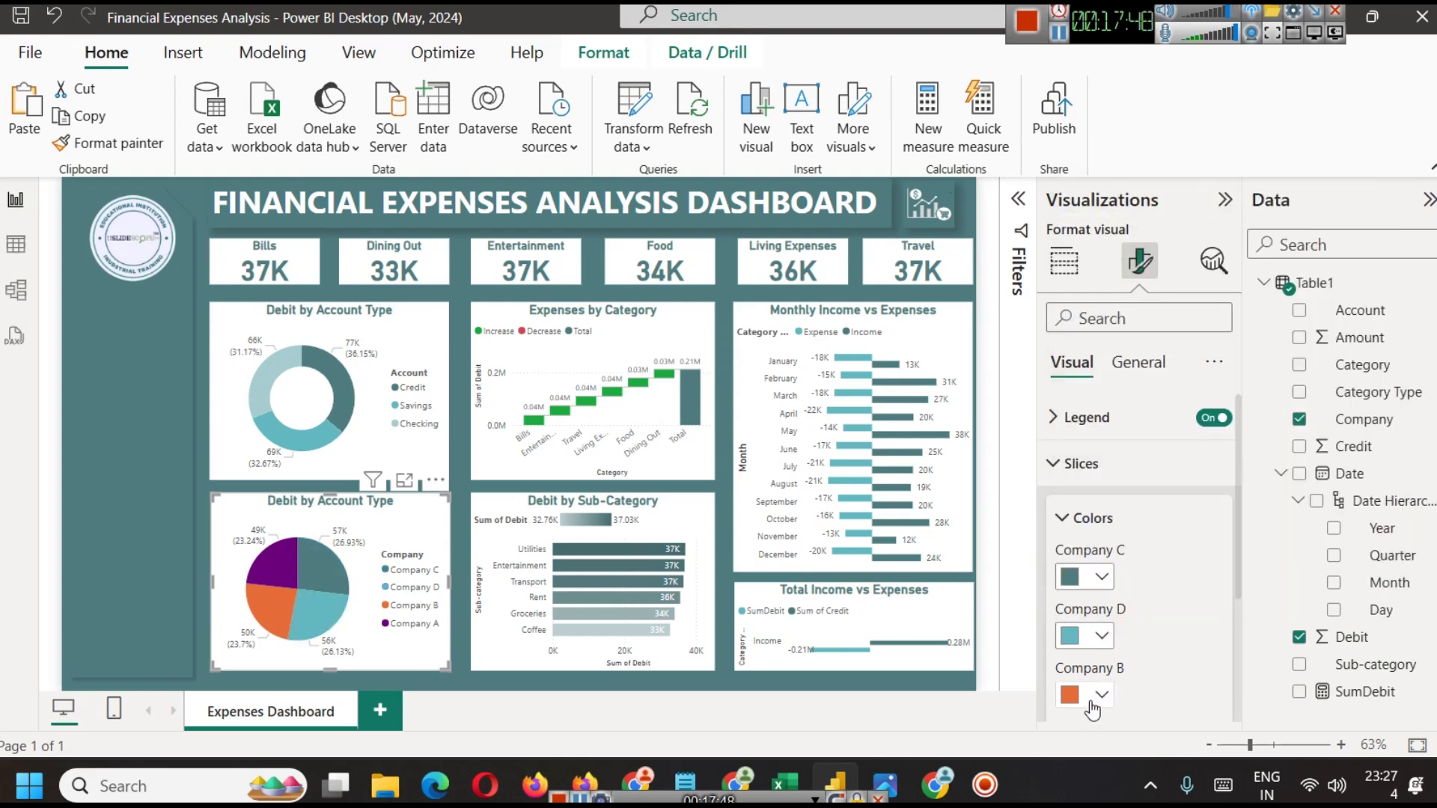
click(1095, 708)
click(1154, 602)
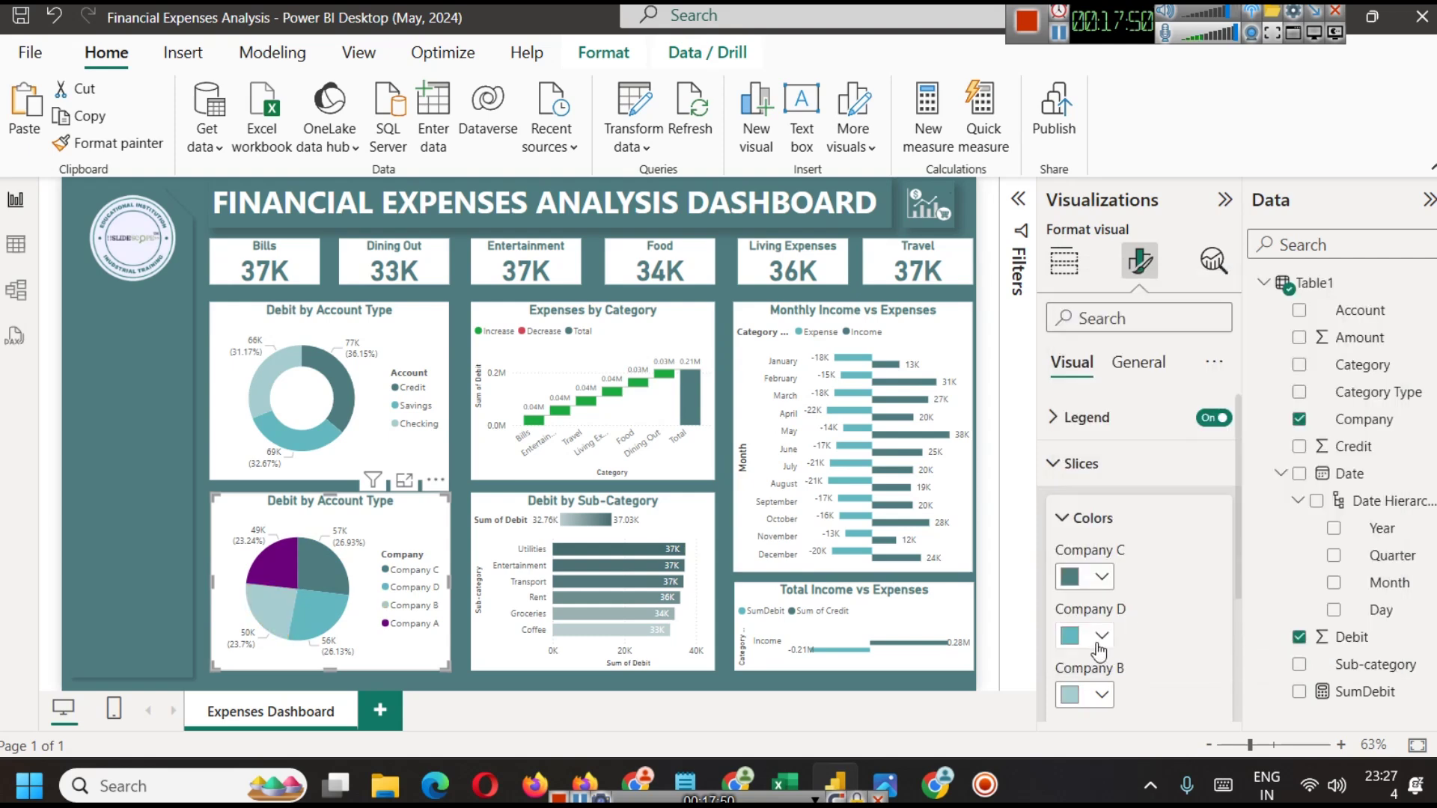
Reuse Company B's color #A6CDD0 for the Company A slice and lighten it to #CDE1E3
scroll(1104, 644, down, 3)
click(1102, 561)
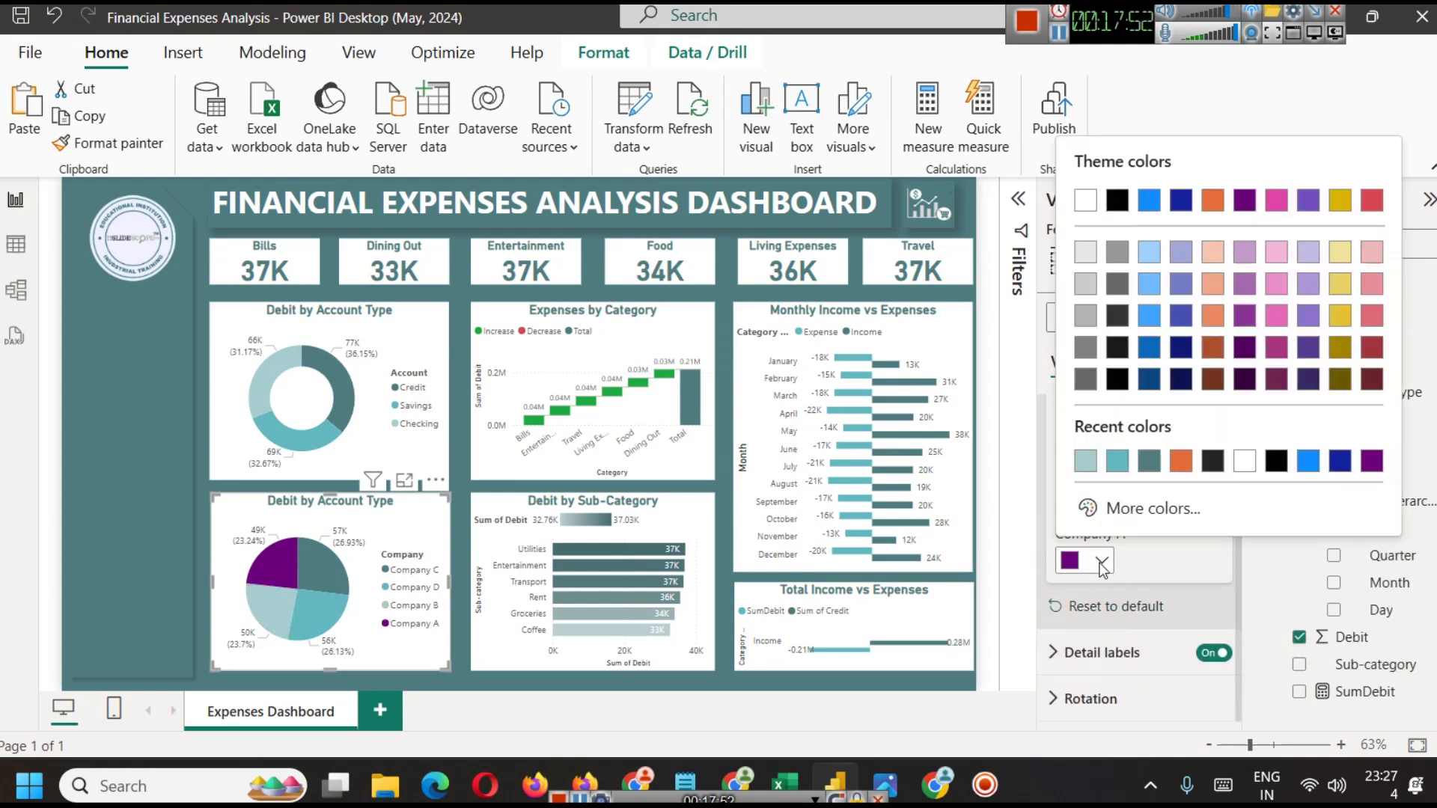
click(1182, 516)
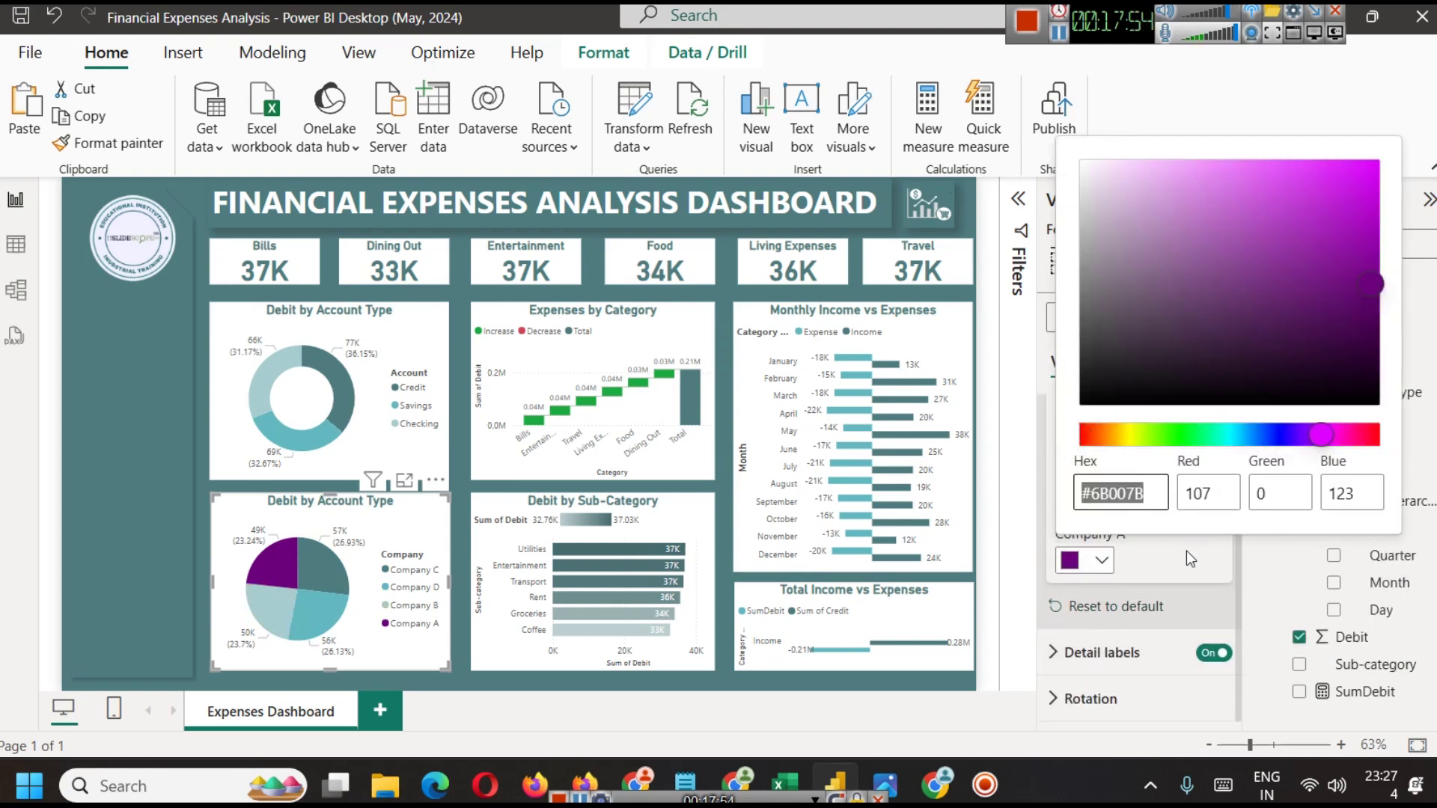
click(1187, 551)
click(1102, 501)
click(1152, 452)
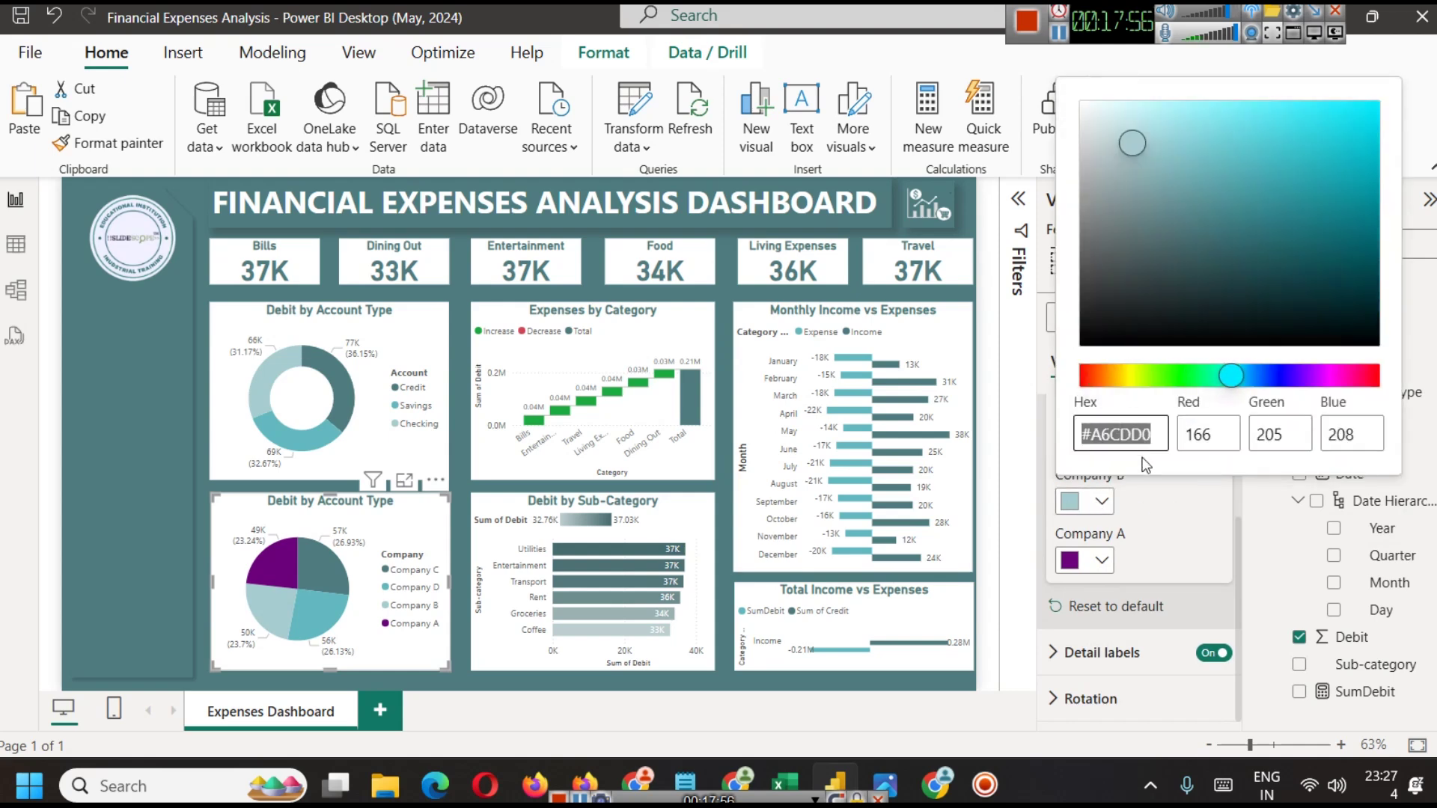
click(1112, 535)
click(1102, 560)
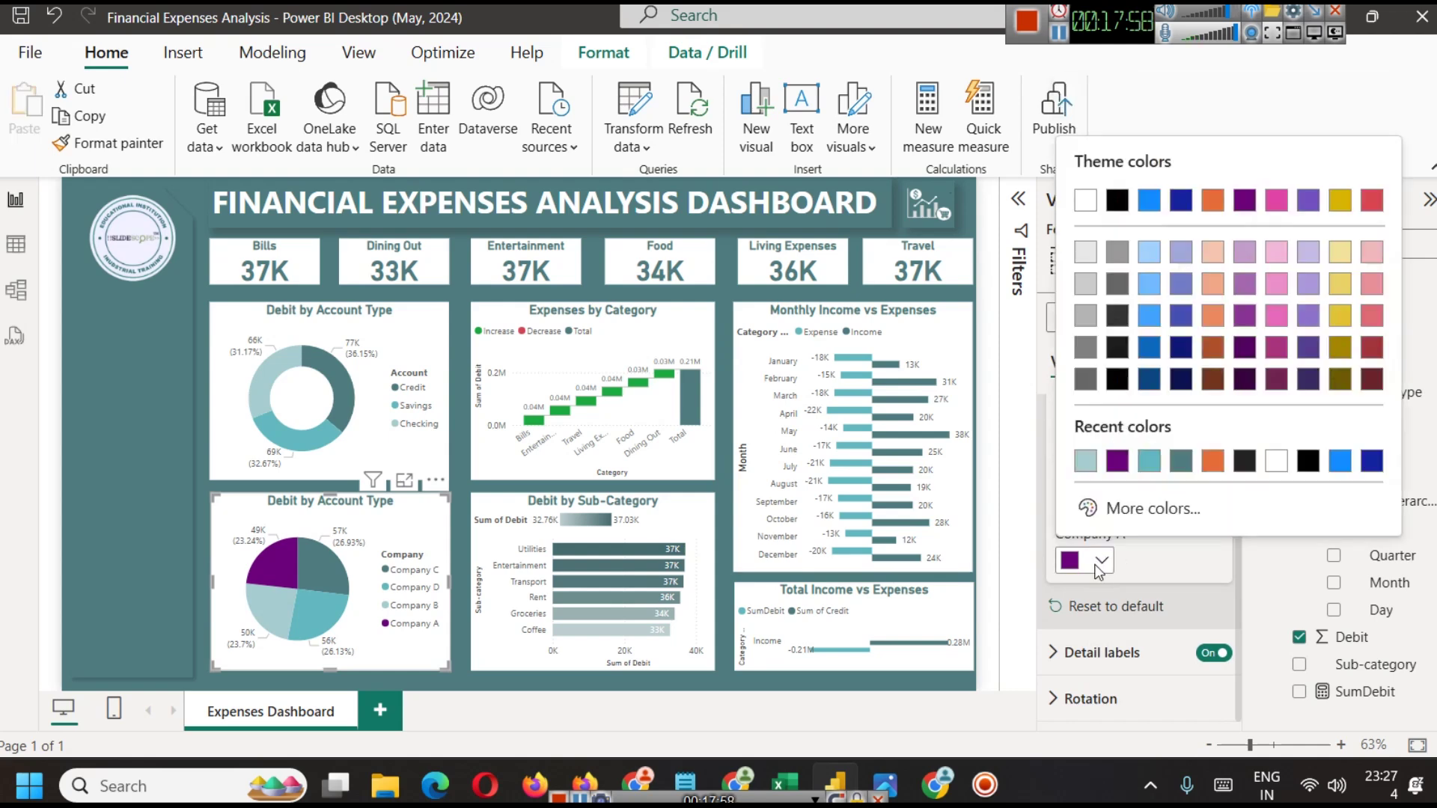
click(1131, 504)
key(ctrl+v)
drag(1127, 255, 1100, 184)
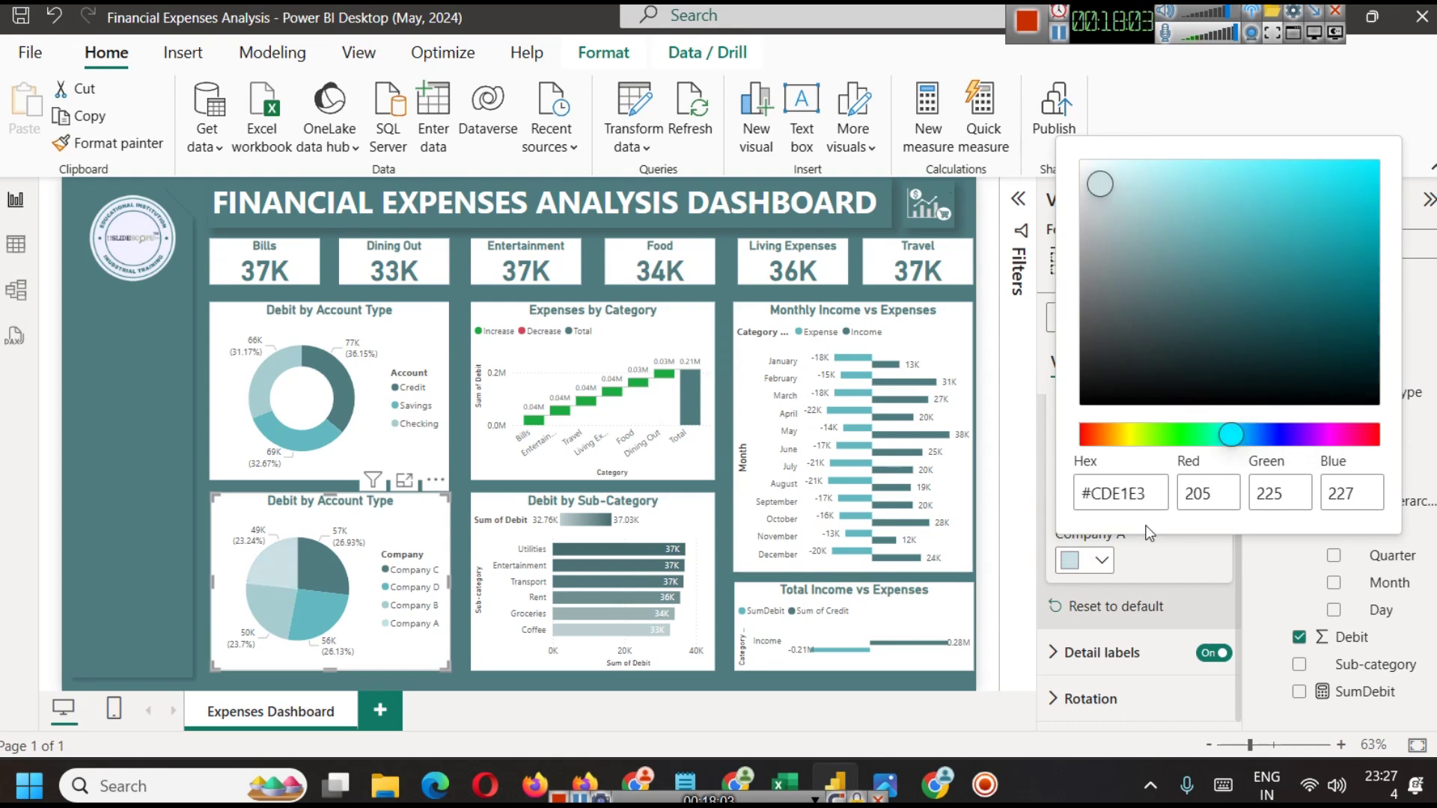
click(1165, 559)
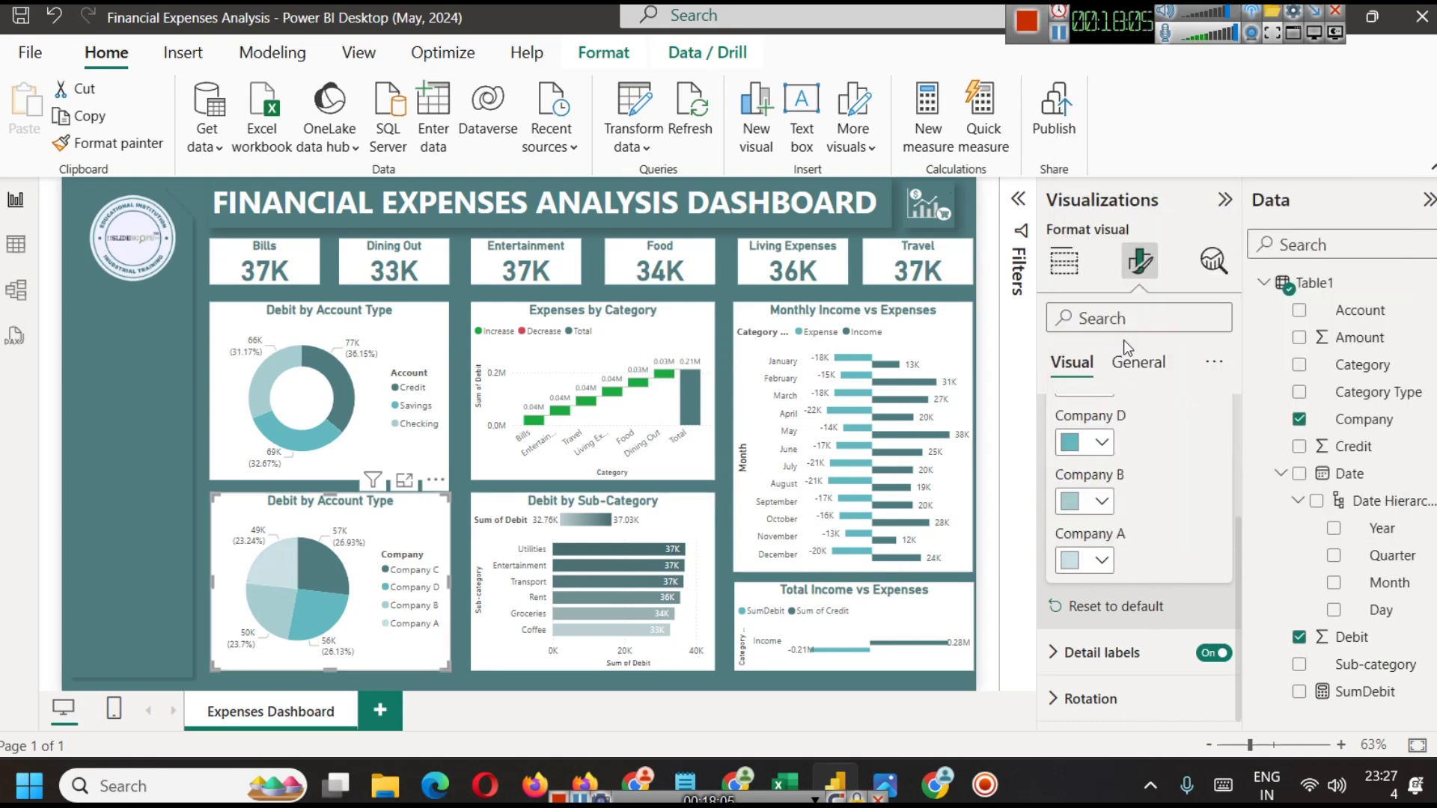
Change the pie chart's title to "Debit by Company" and deselect the chart
click(1112, 363)
click(1123, 463)
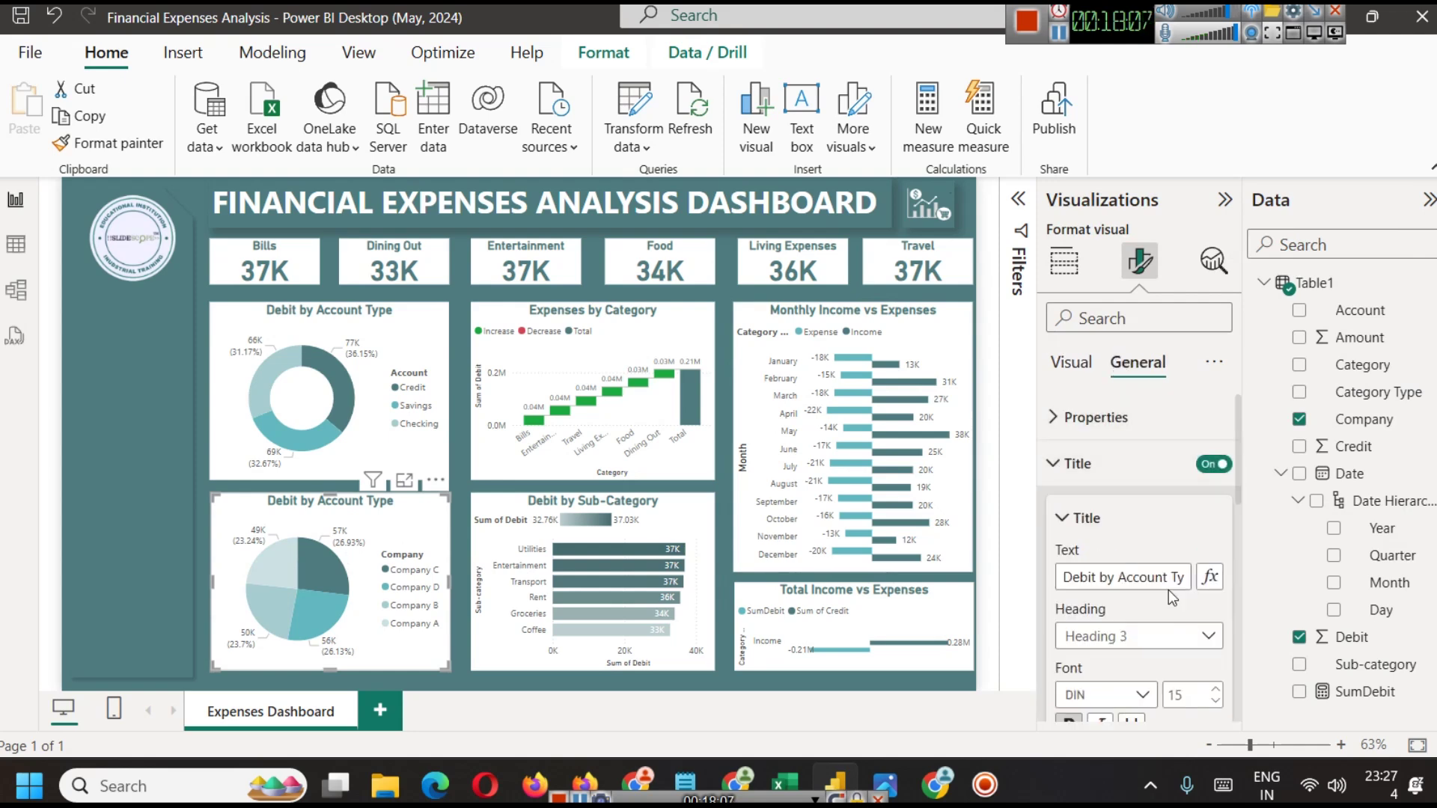
click(1122, 576)
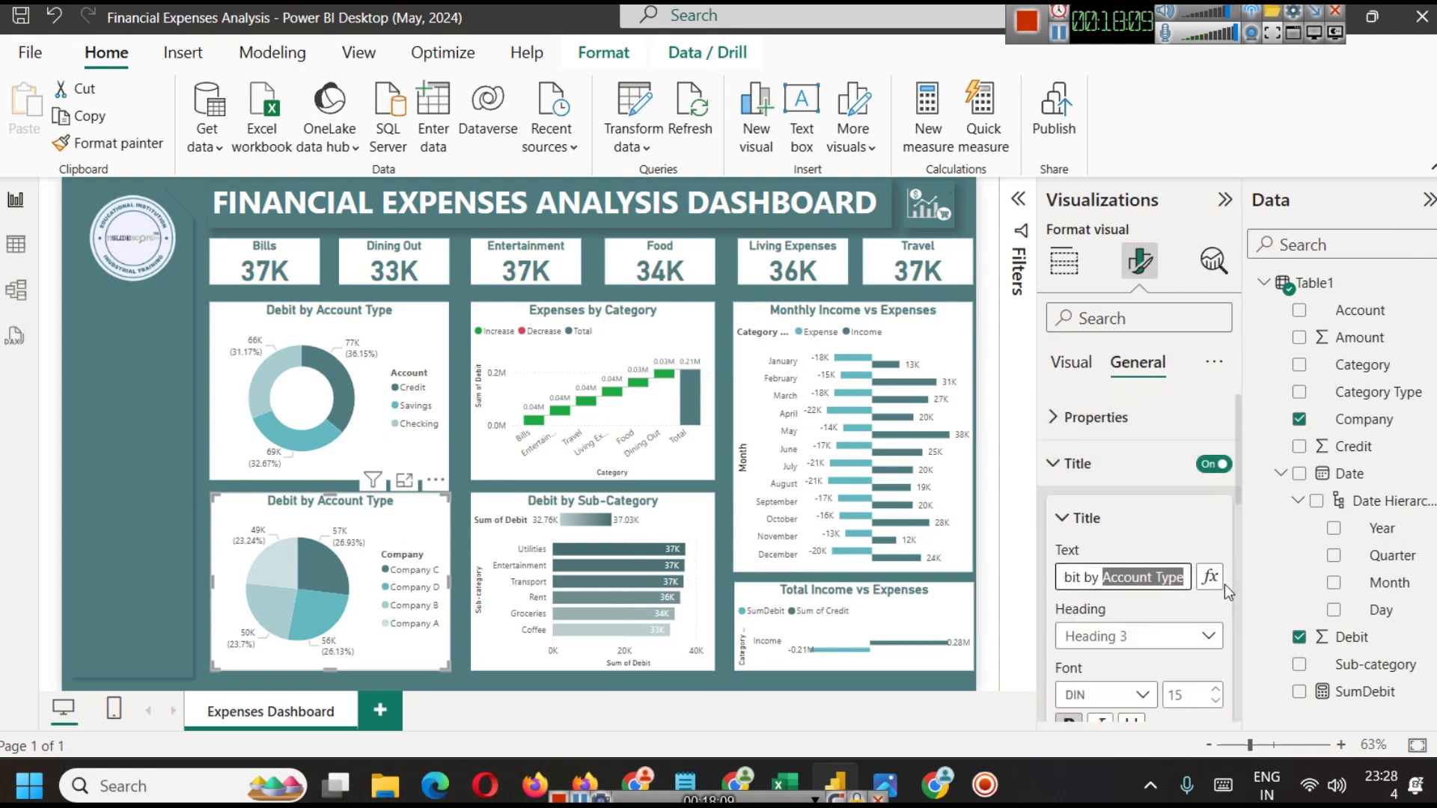
text(Company)
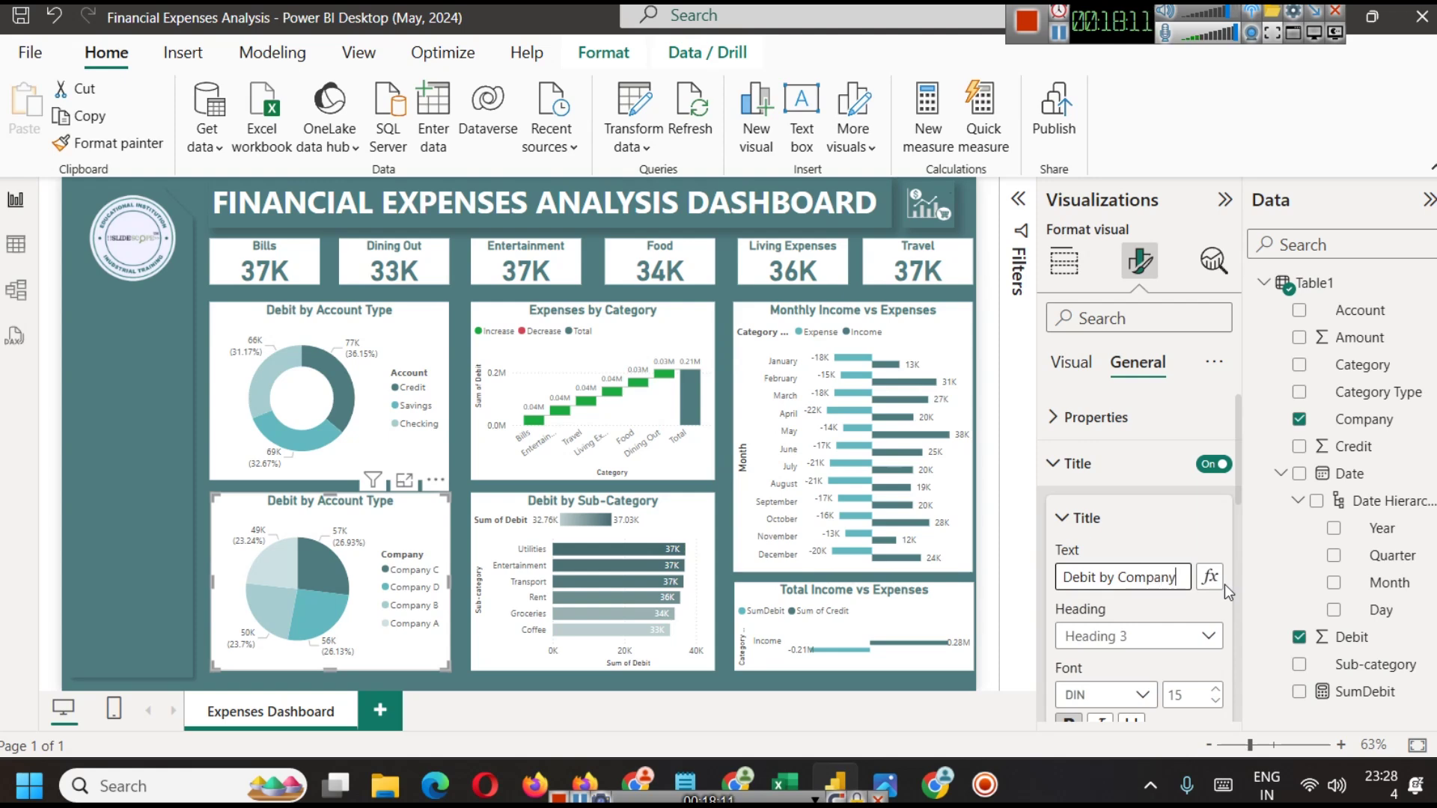
click(1185, 625)
click(80, 553)
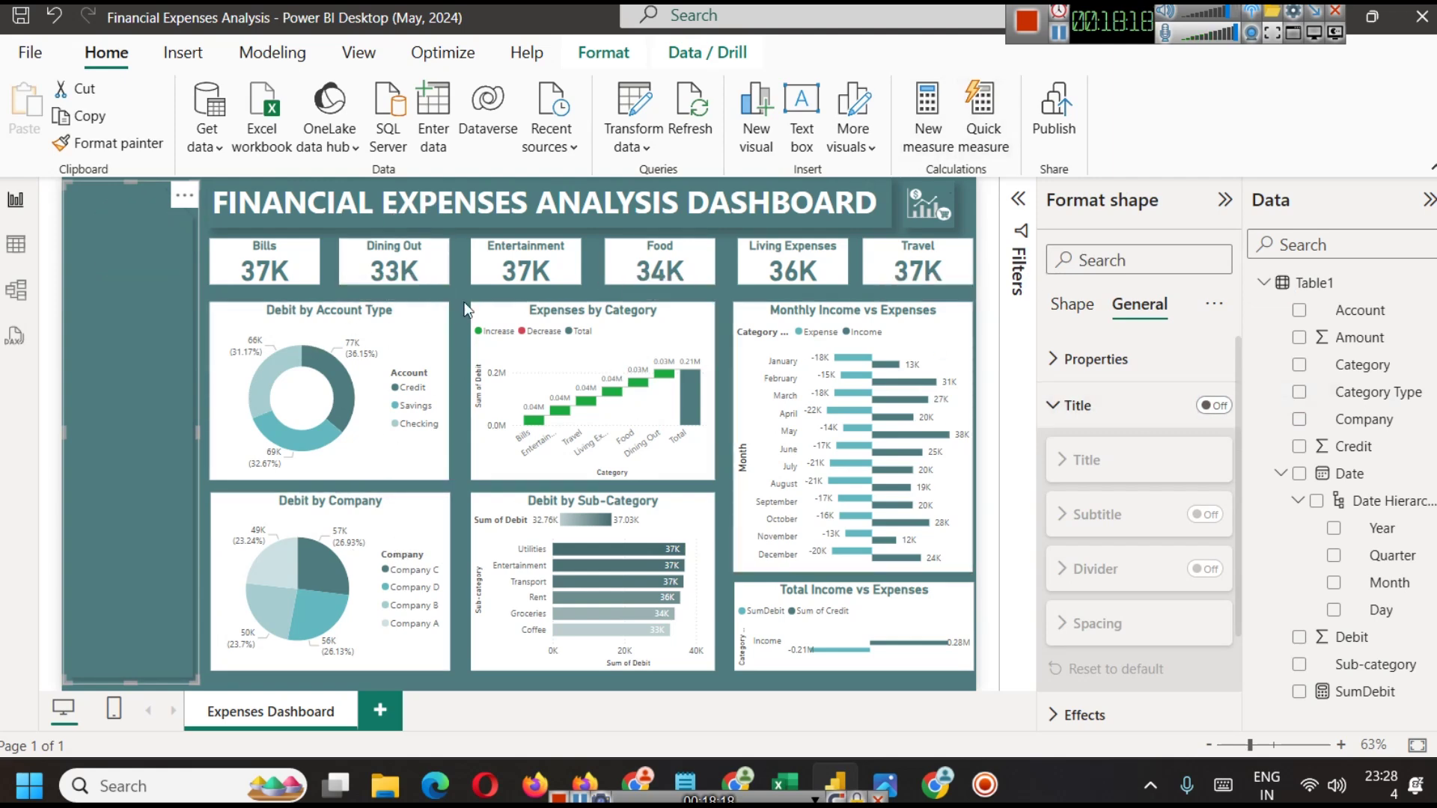
click(726, 304)
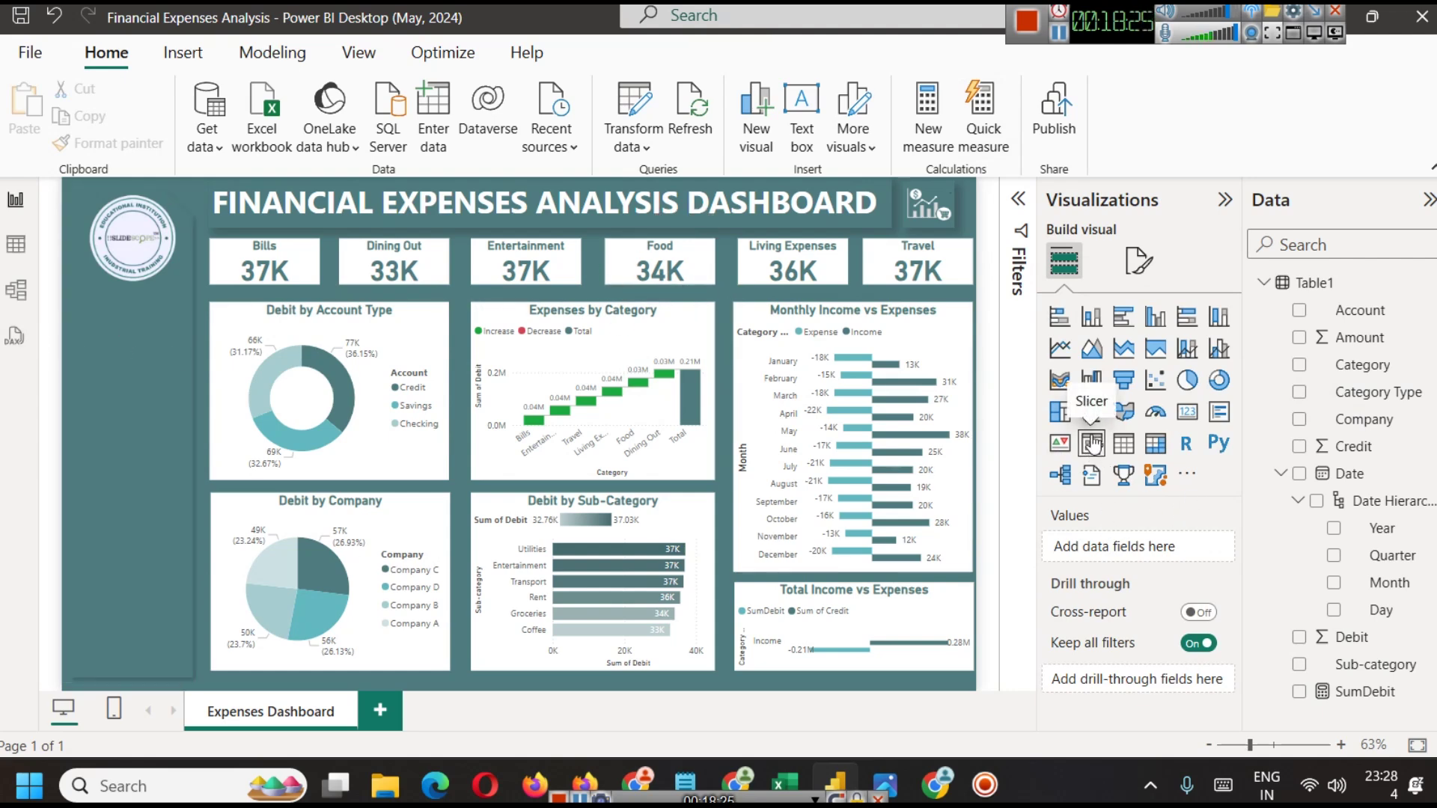
Insert a slicer on the sidebar beneath the logo, sized to the sidebar's width, and fill it with the date's Quarter field
click(1092, 444)
drag(240, 411, 151, 367)
drag(285, 339, 190, 309)
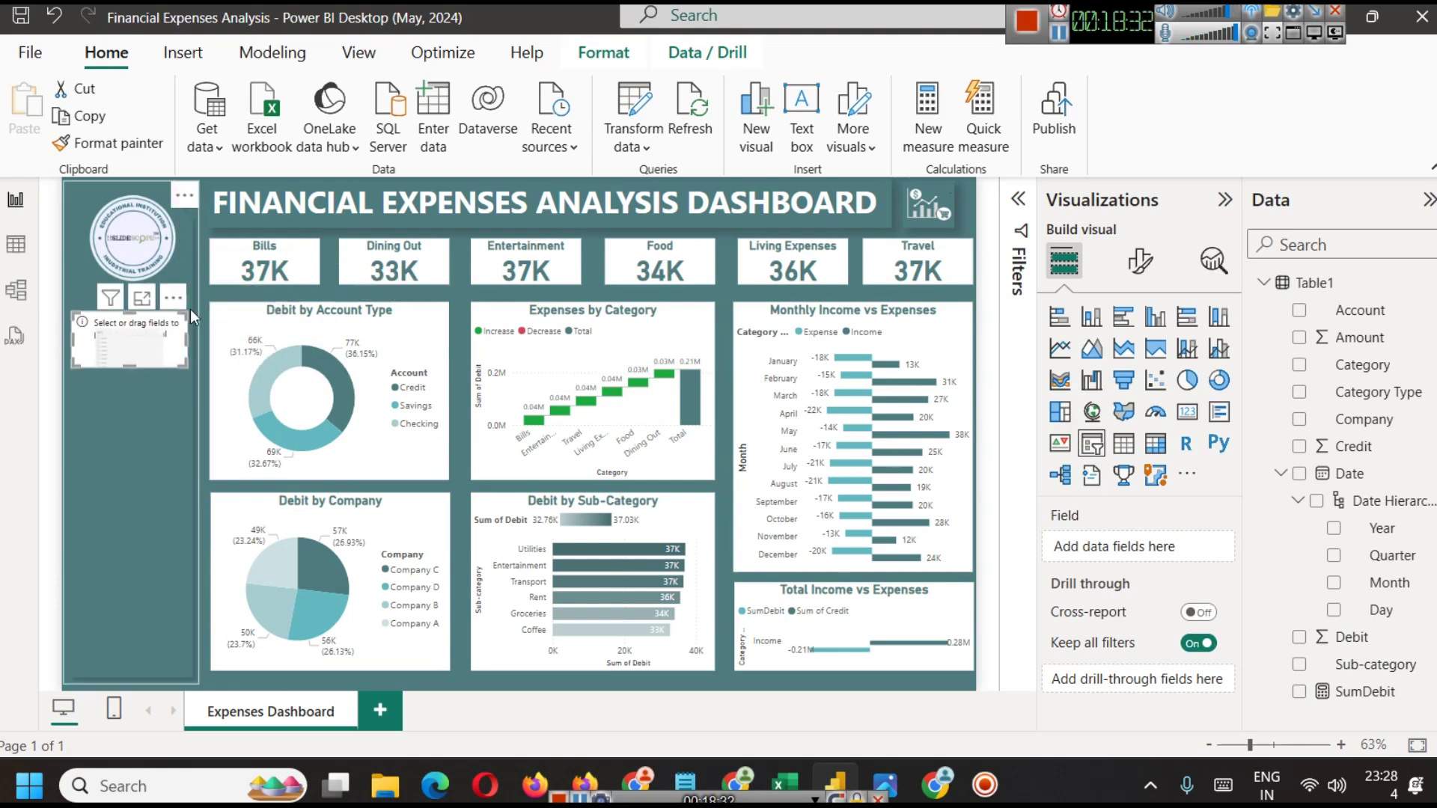
click(144, 383)
click(212, 361)
click(127, 334)
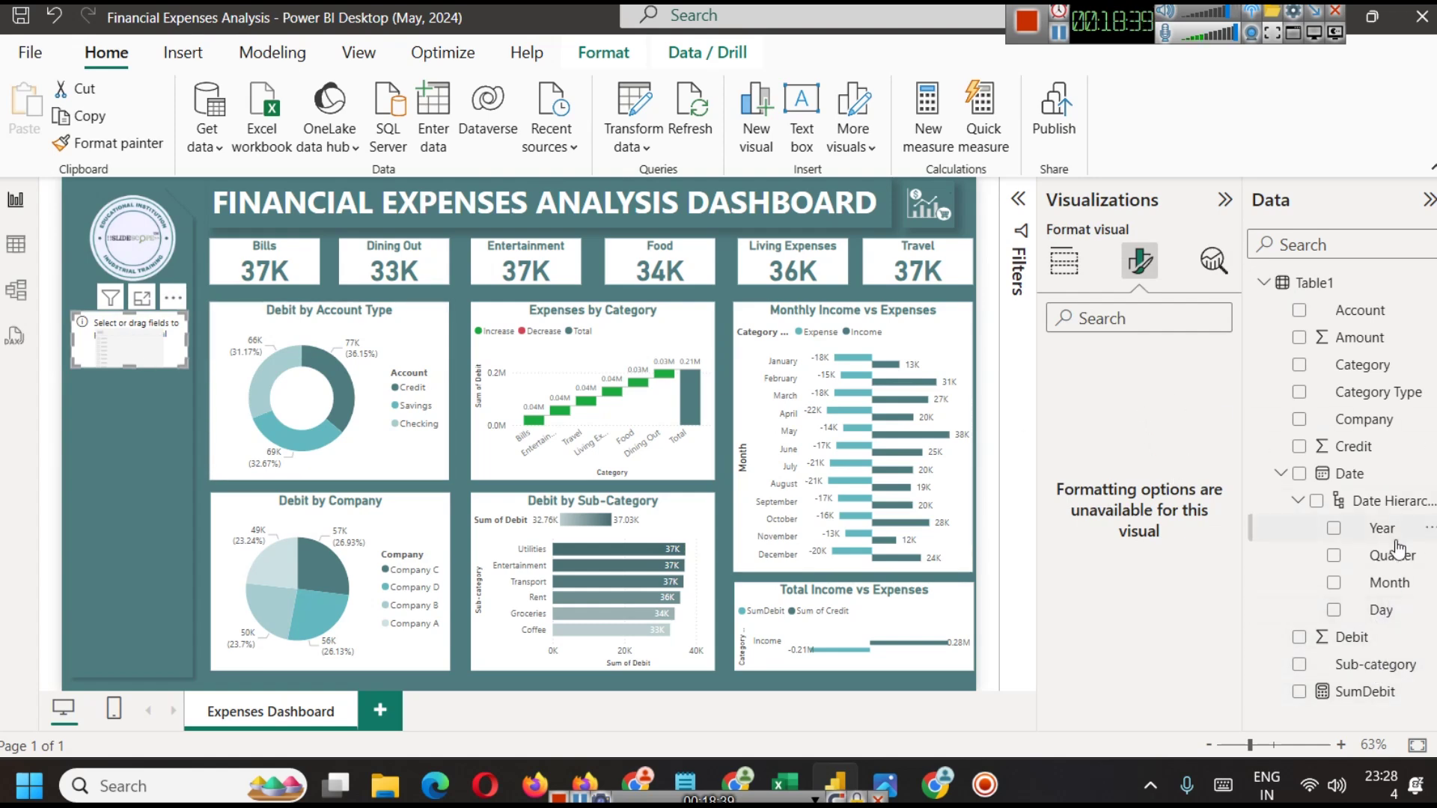
click(1064, 263)
drag(1381, 556, 1150, 548)
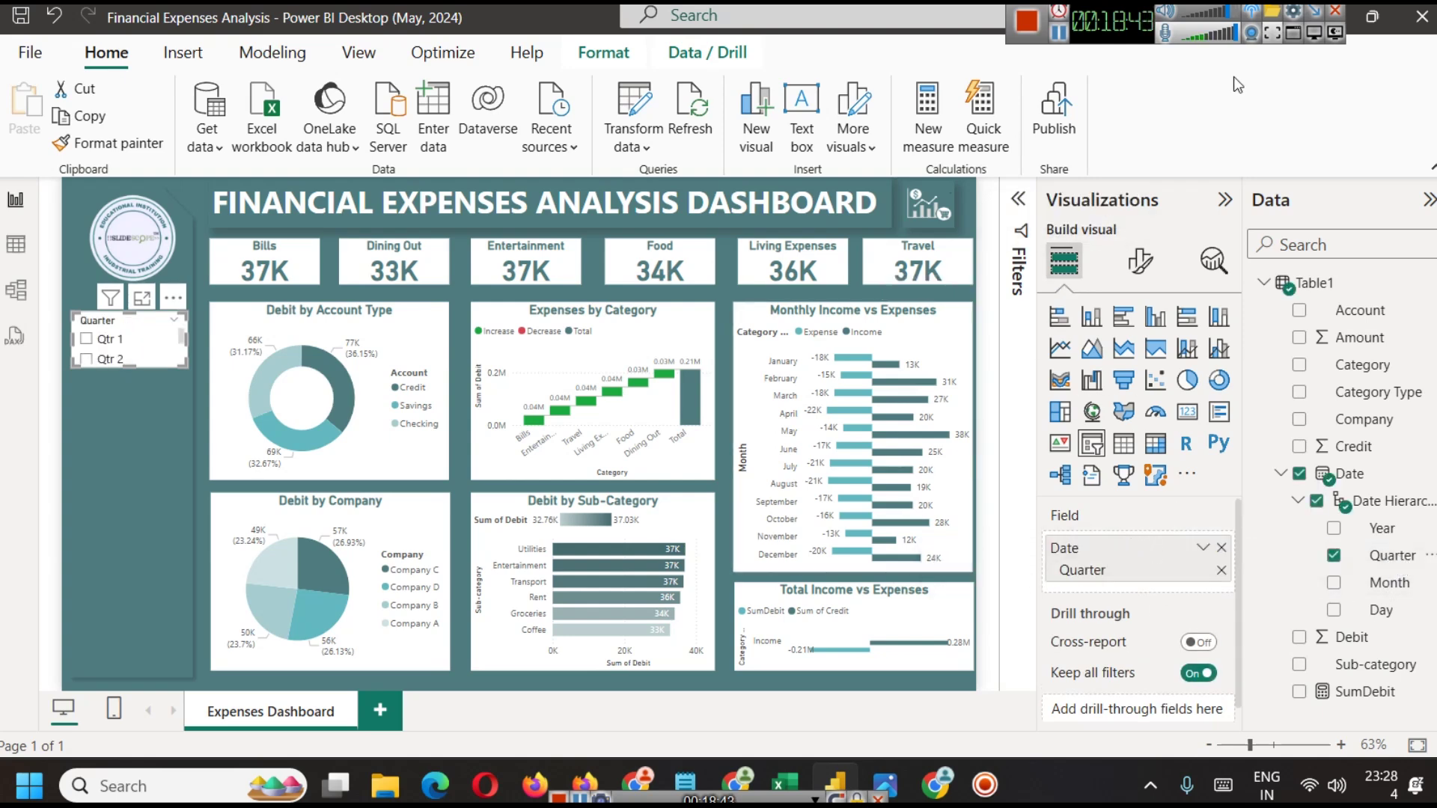
Heighten the Quarter slicer to fit all four quarters and briefly test its Qtr 1 filter
drag(128, 366, 131, 417)
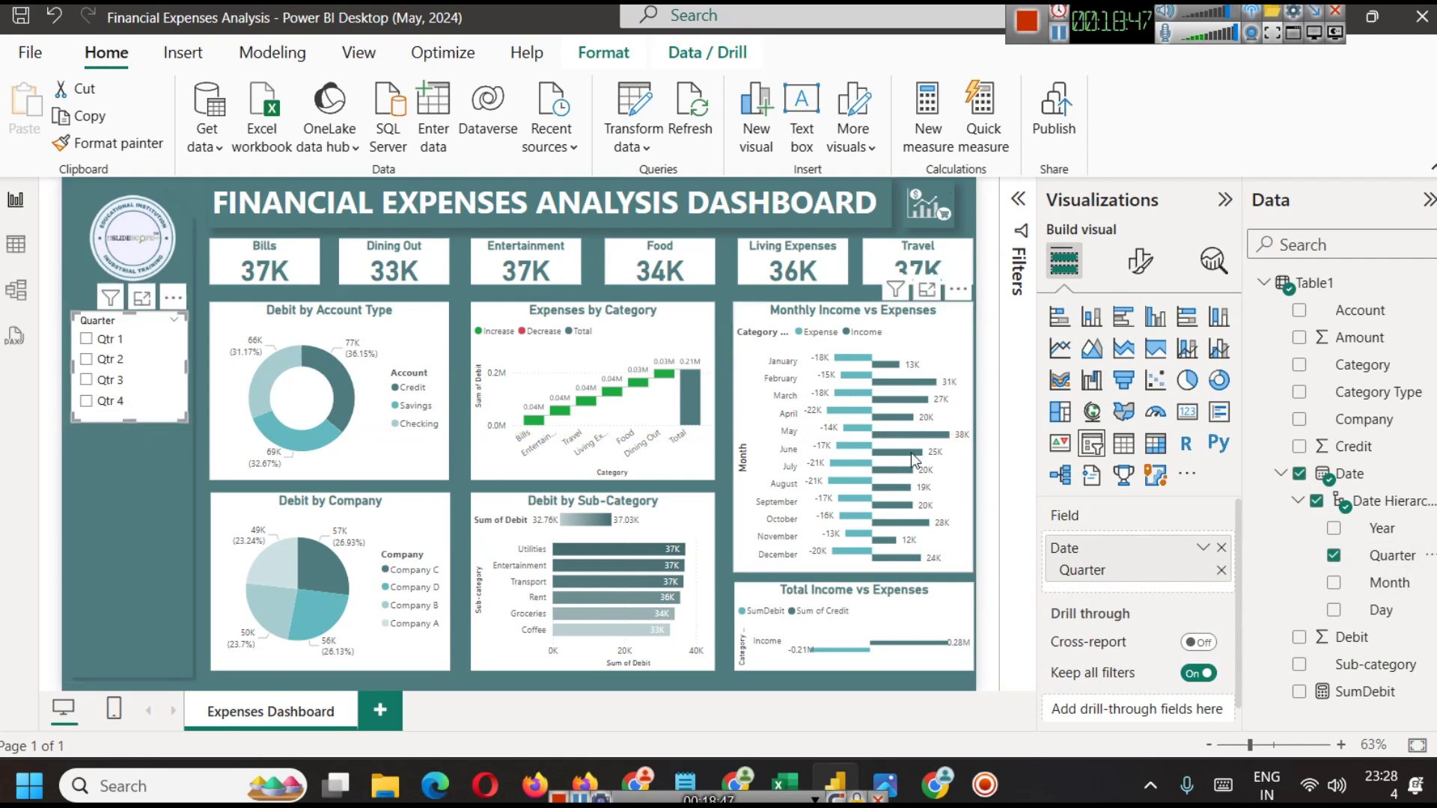
click(95, 342)
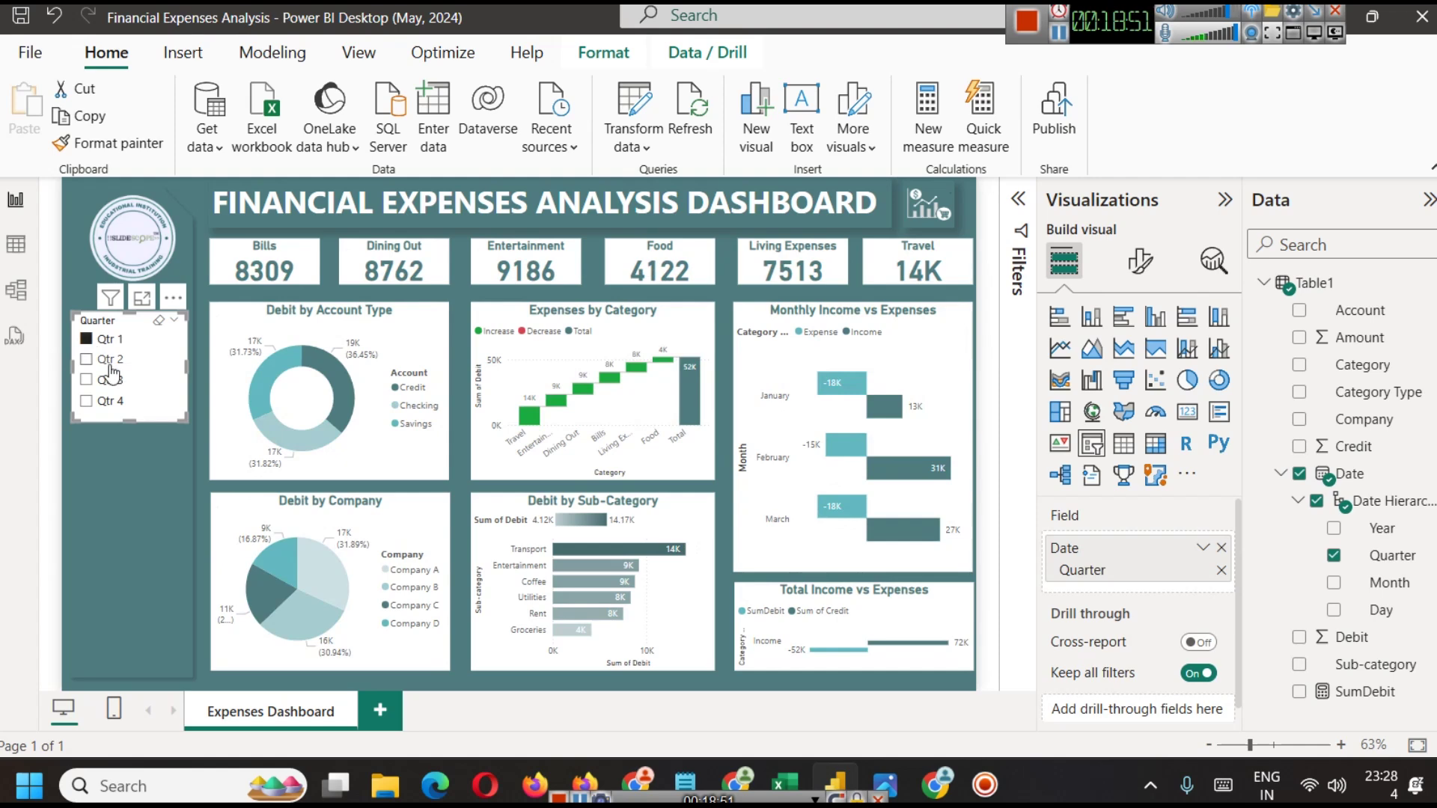
click(111, 342)
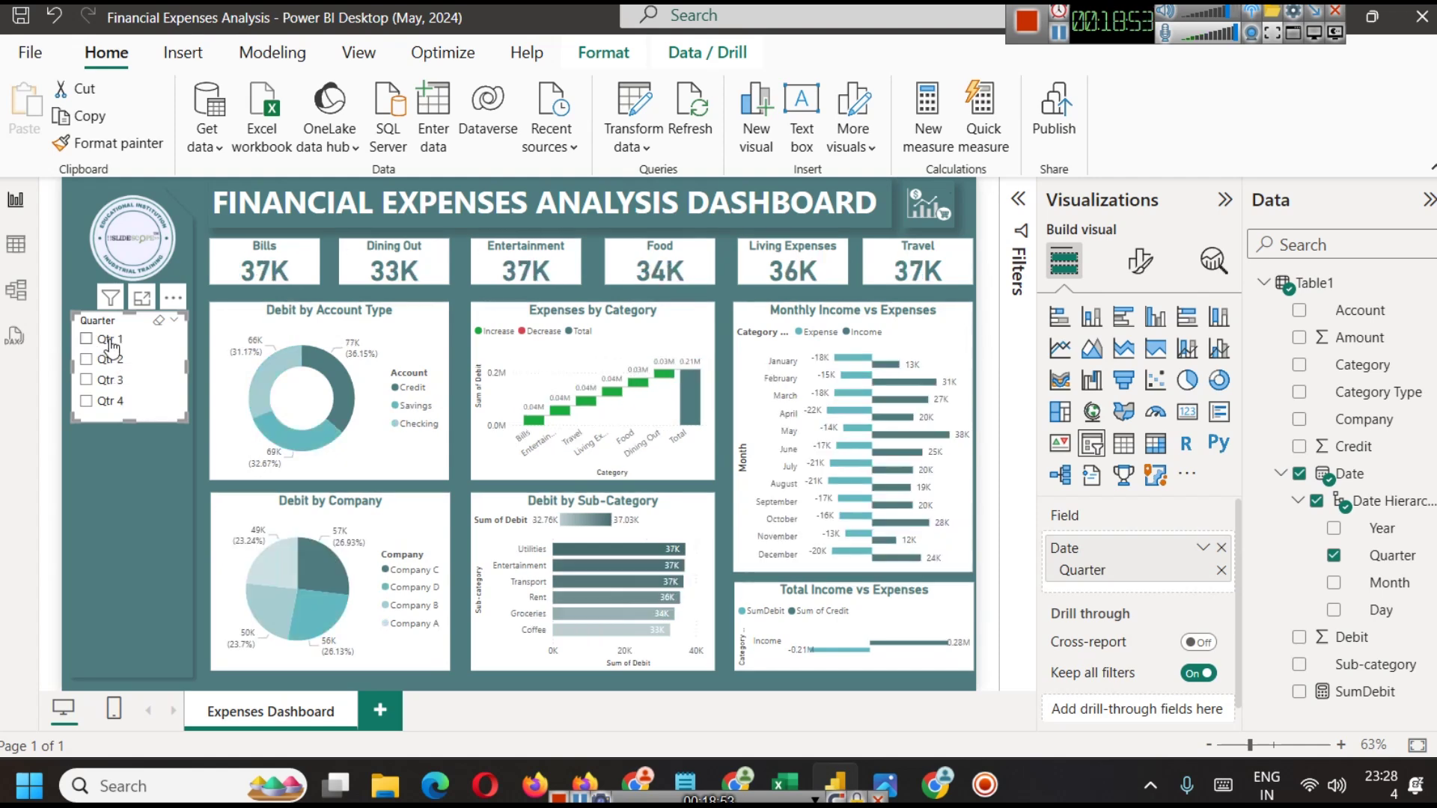
Change the Quarter slicer's style to Tile
click(1151, 262)
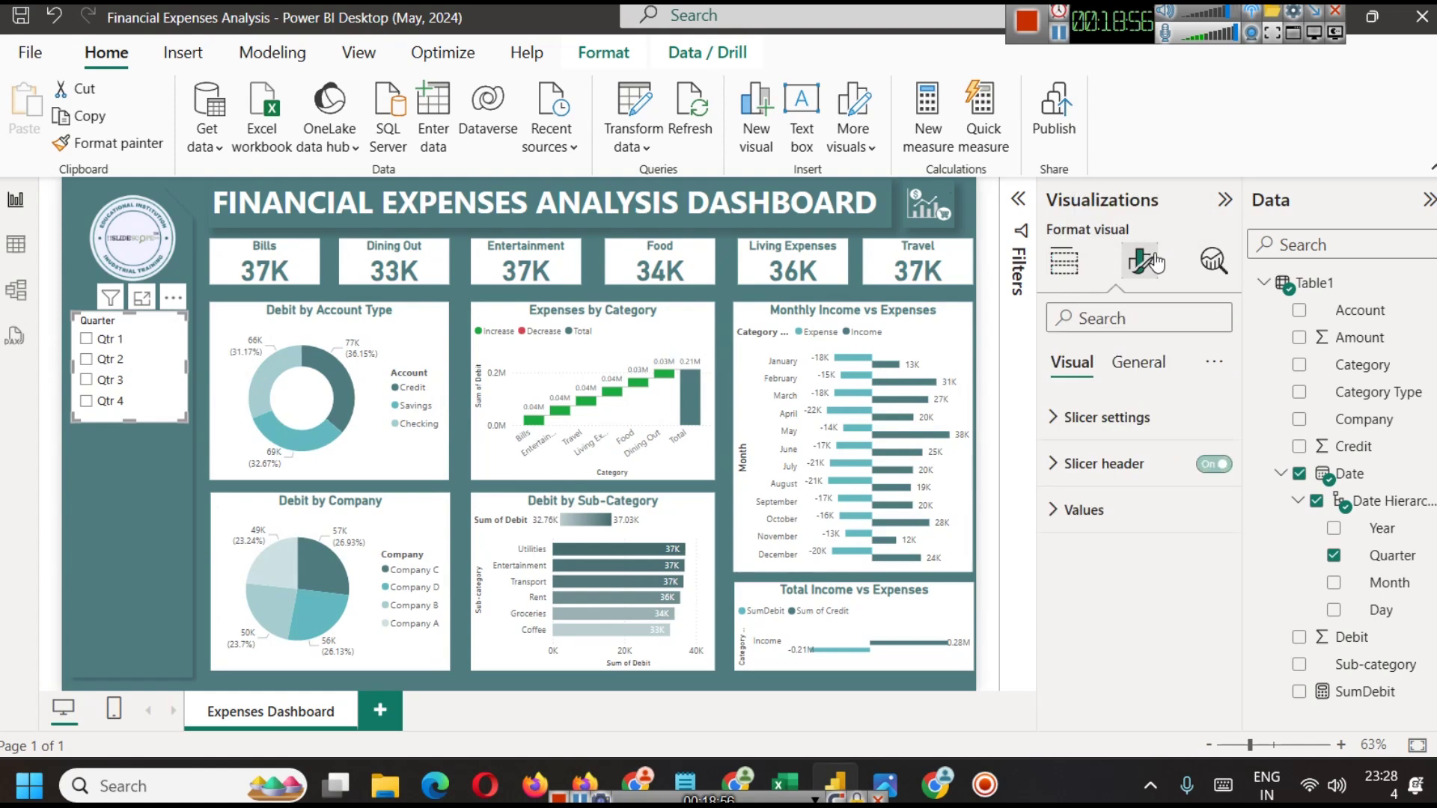
click(1144, 424)
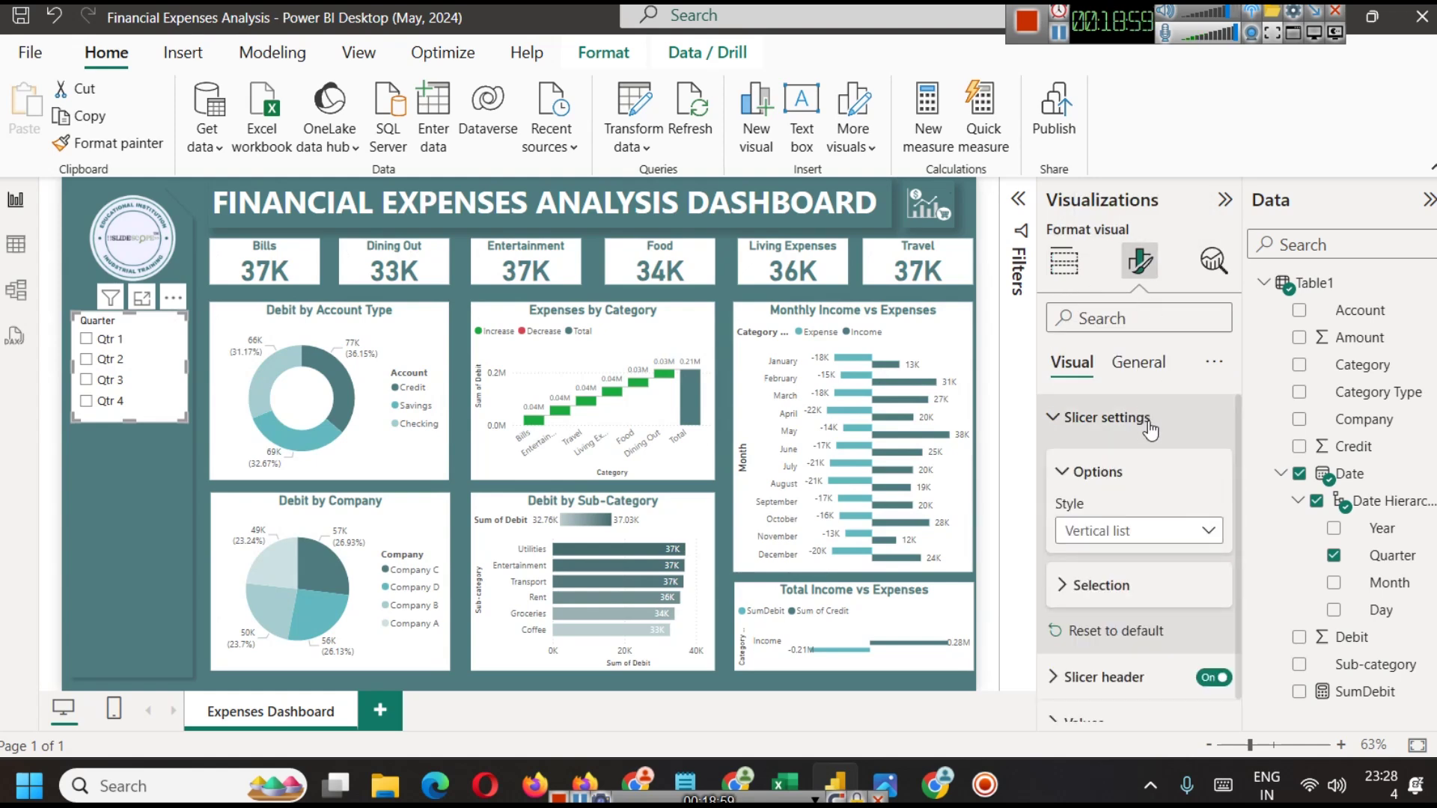
click(1115, 533)
click(1077, 587)
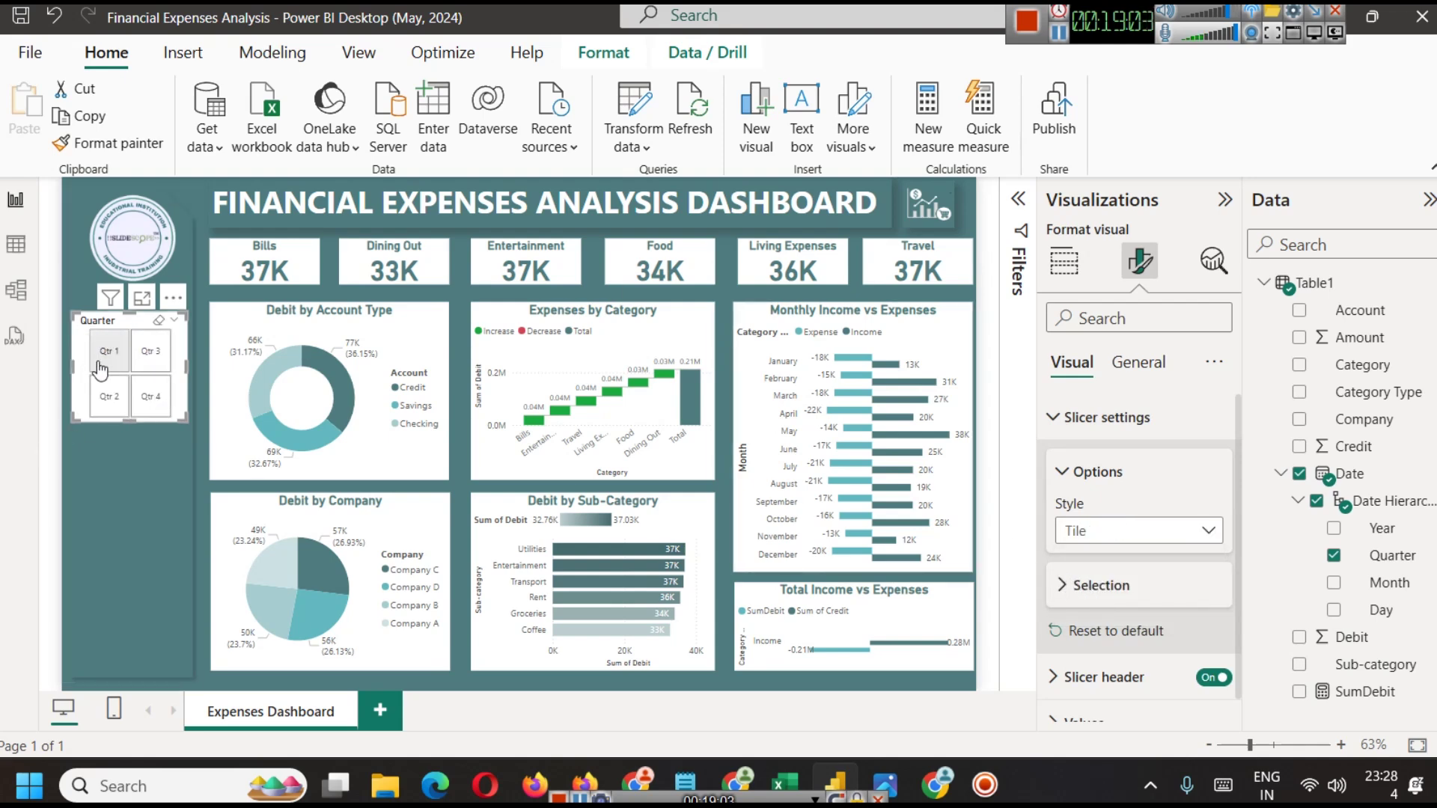
Set the background color of the Quarter slicer's tiles to the dashboard's dark teal
scroll(1172, 548, down, 1)
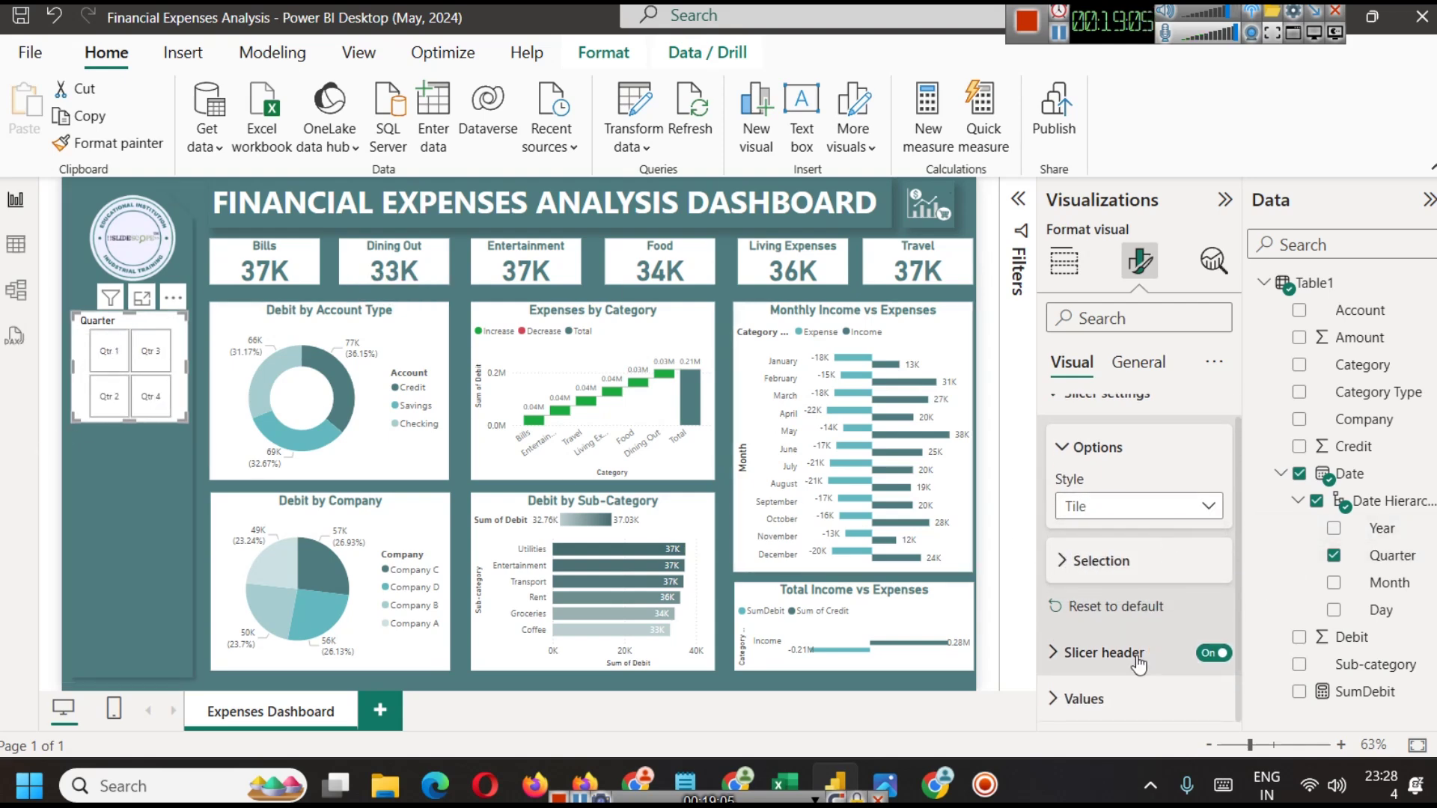
click(1122, 695)
scroll(1200, 637, down, 3)
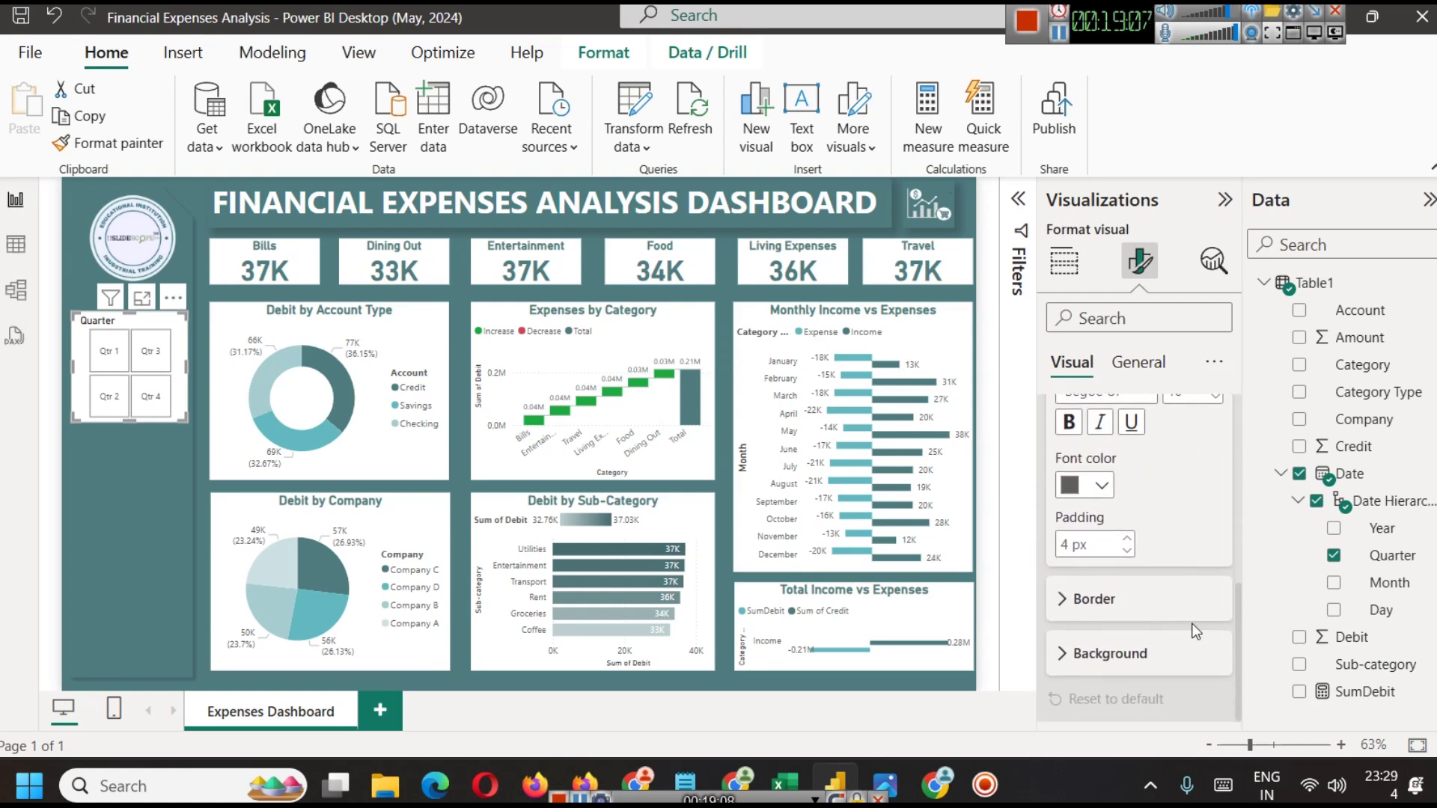
click(1131, 659)
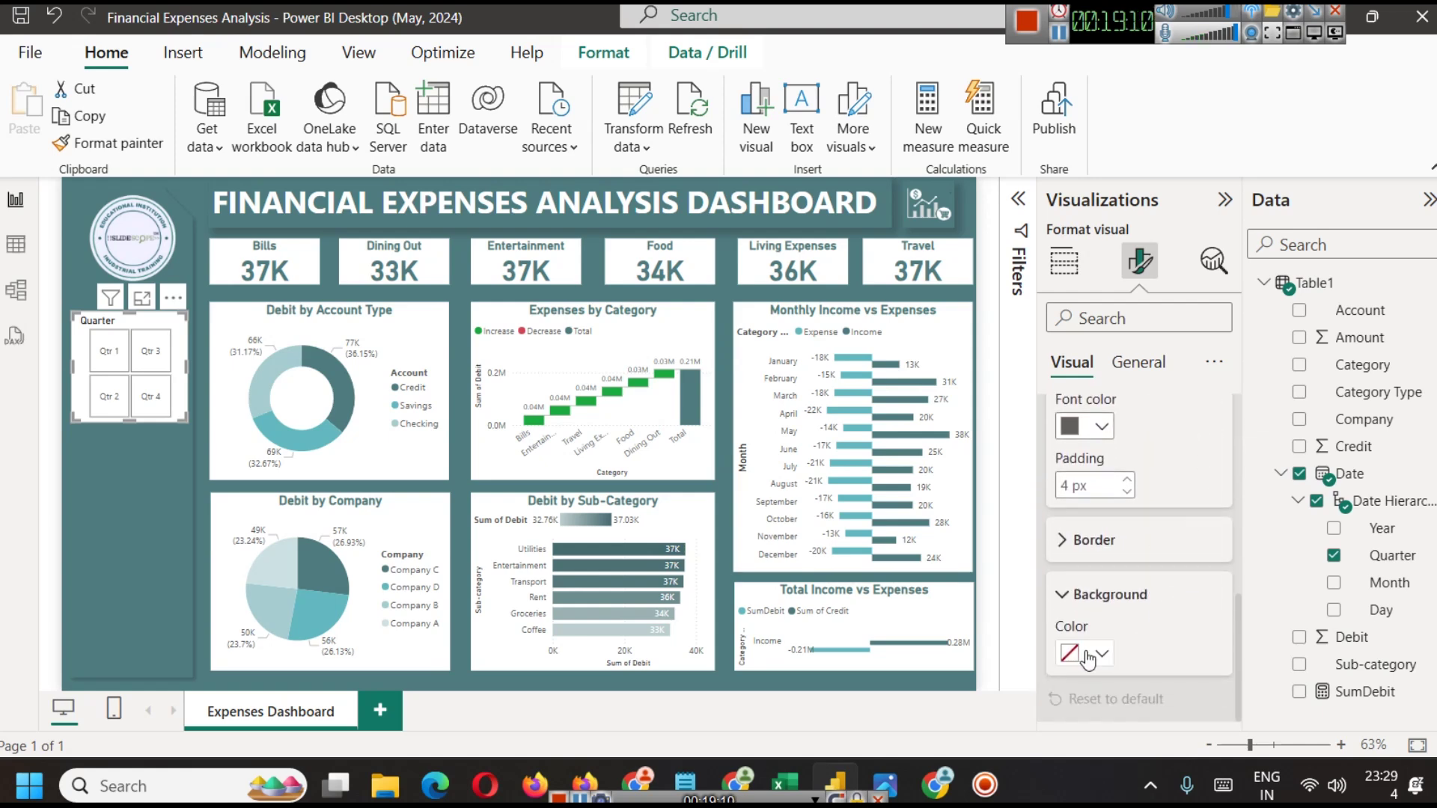
click(1086, 653)
click(1213, 554)
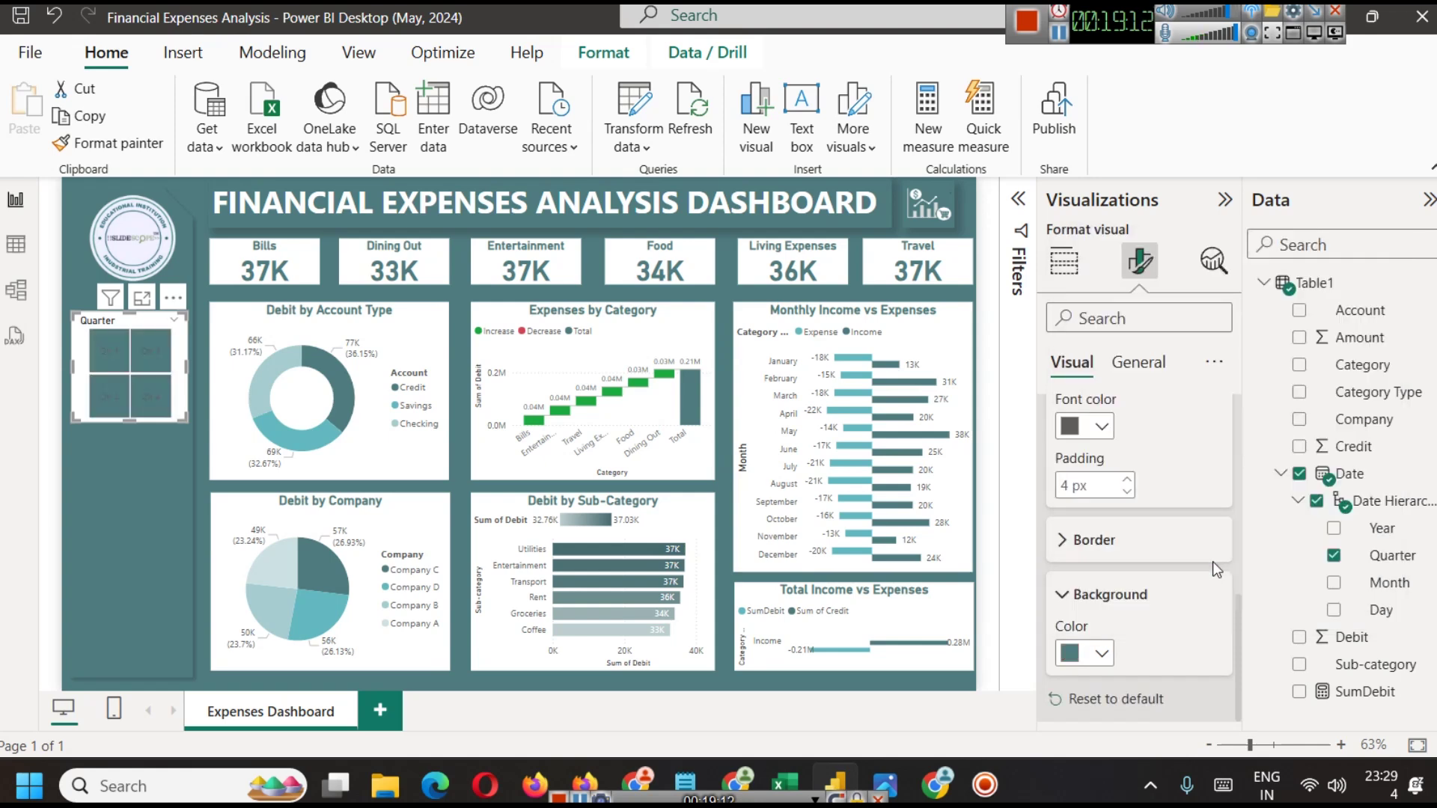
Make the Quarter slicer's value labels bold and white, and deselect the slicer
scroll(1150, 595, up, 5)
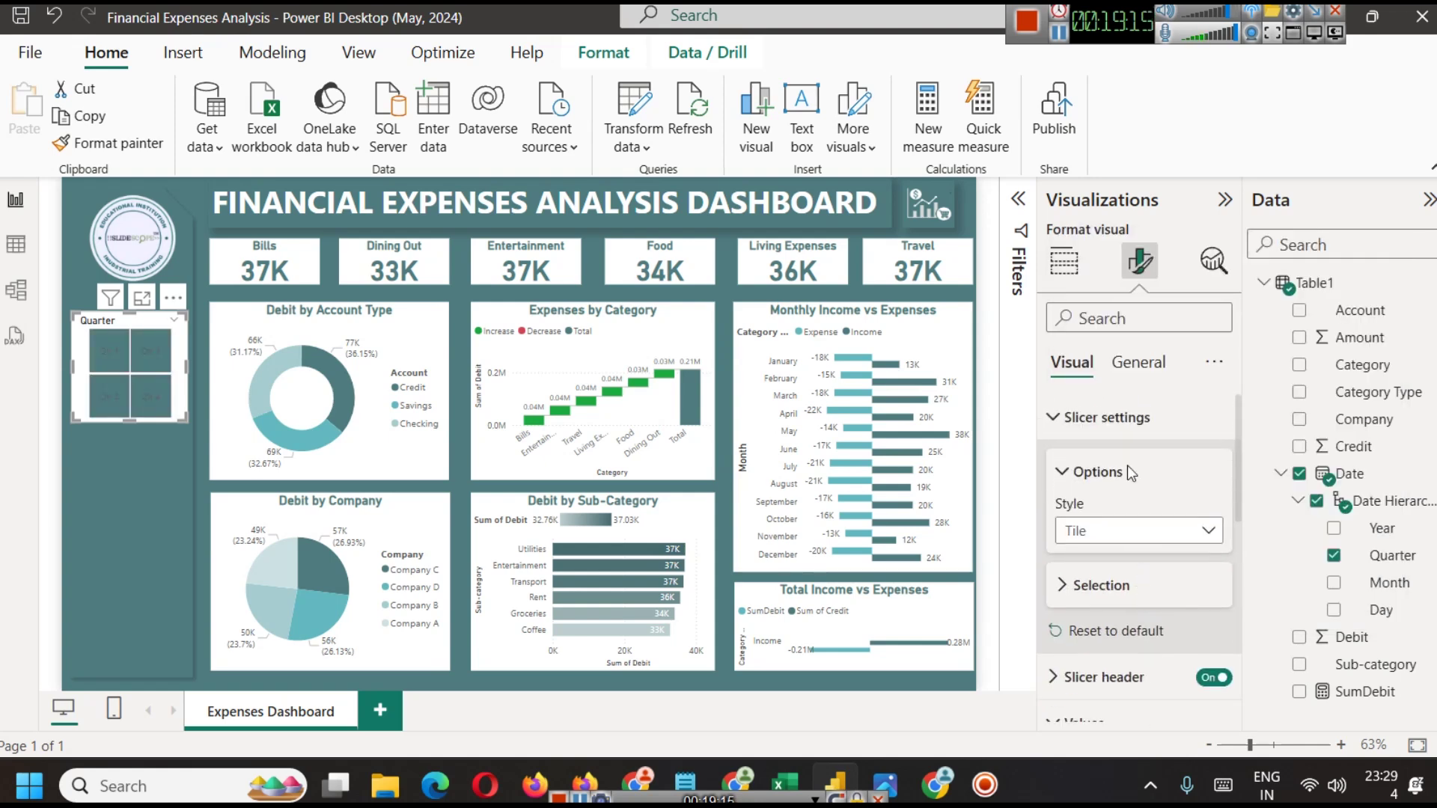
click(1097, 417)
scroll(1136, 592, down, 1)
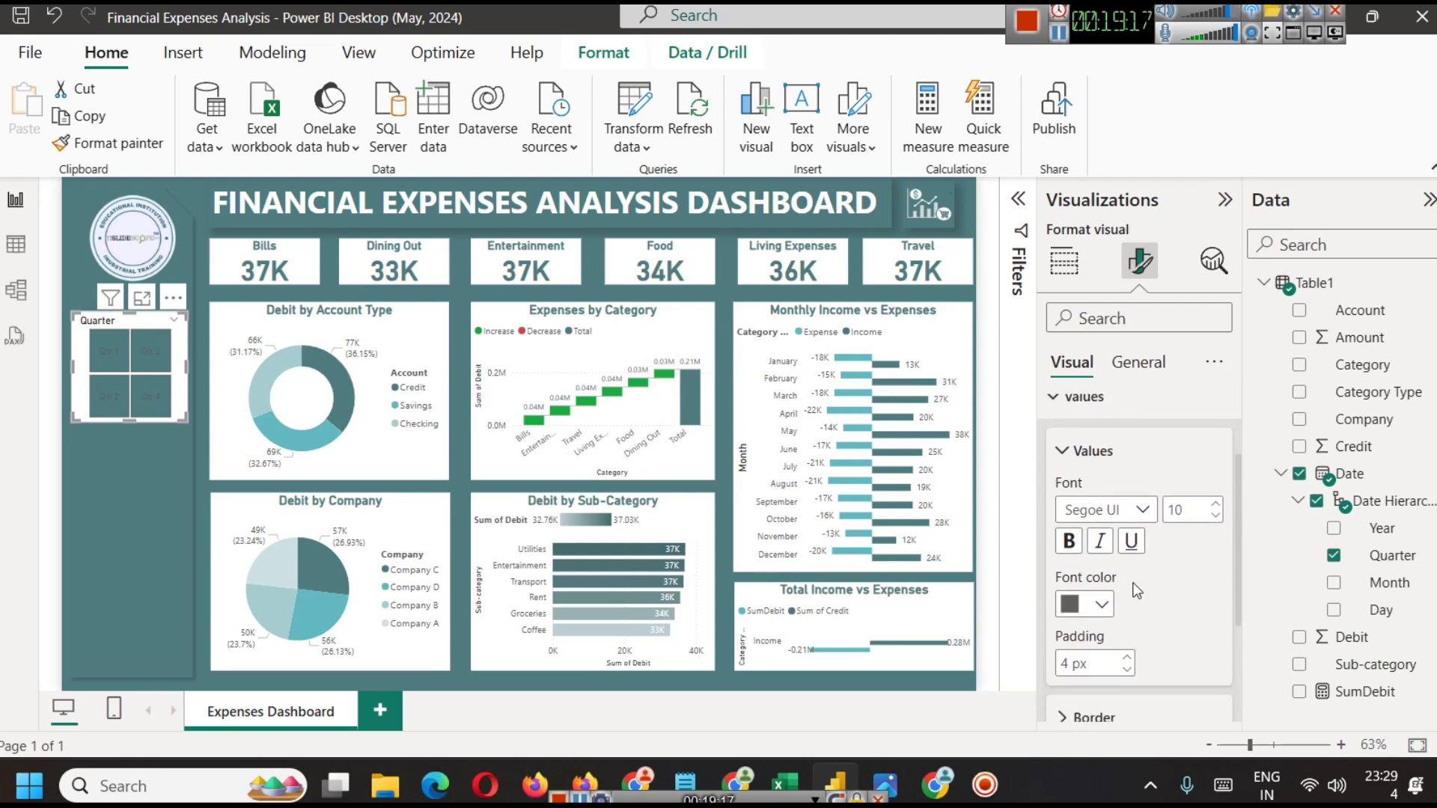
click(1089, 604)
click(1094, 301)
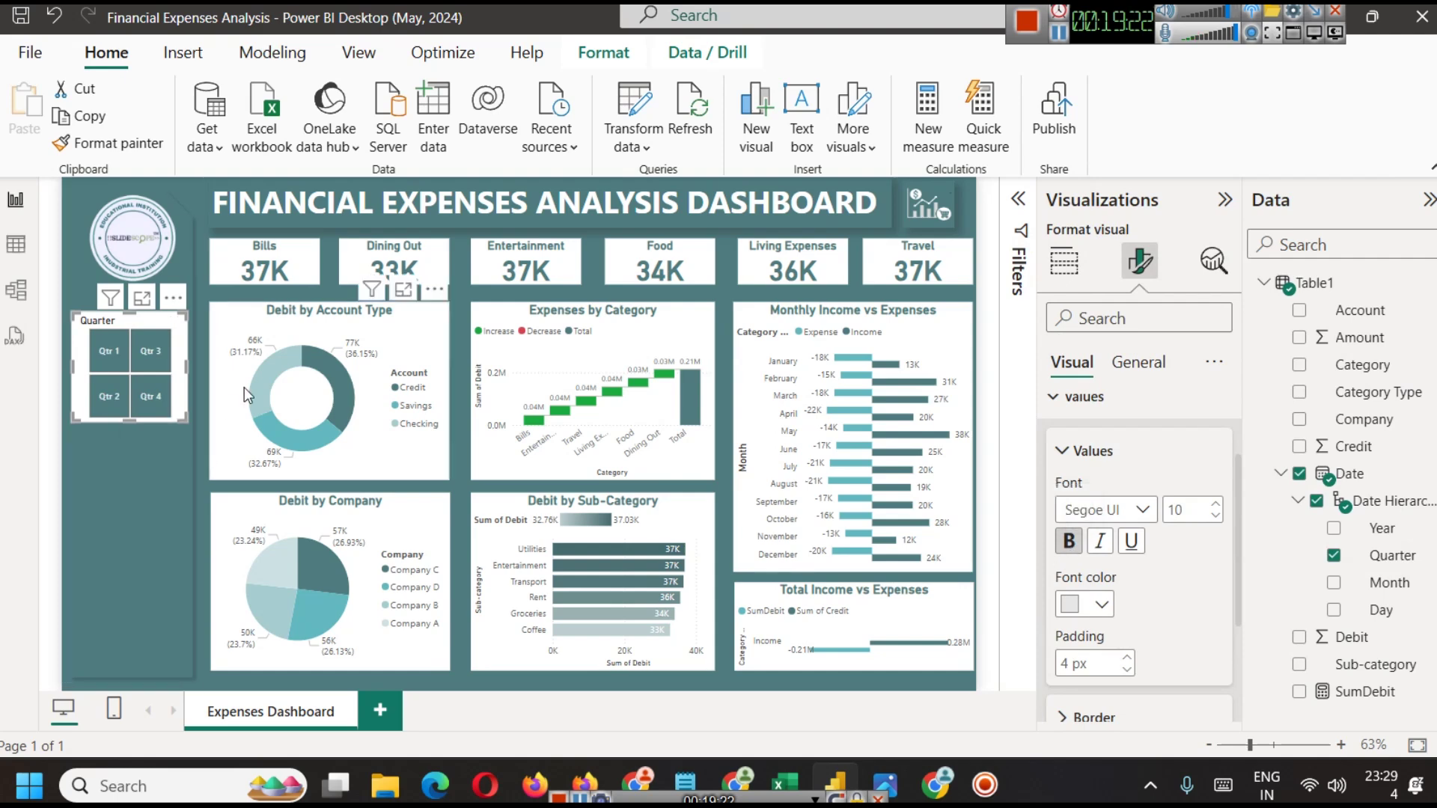
click(142, 492)
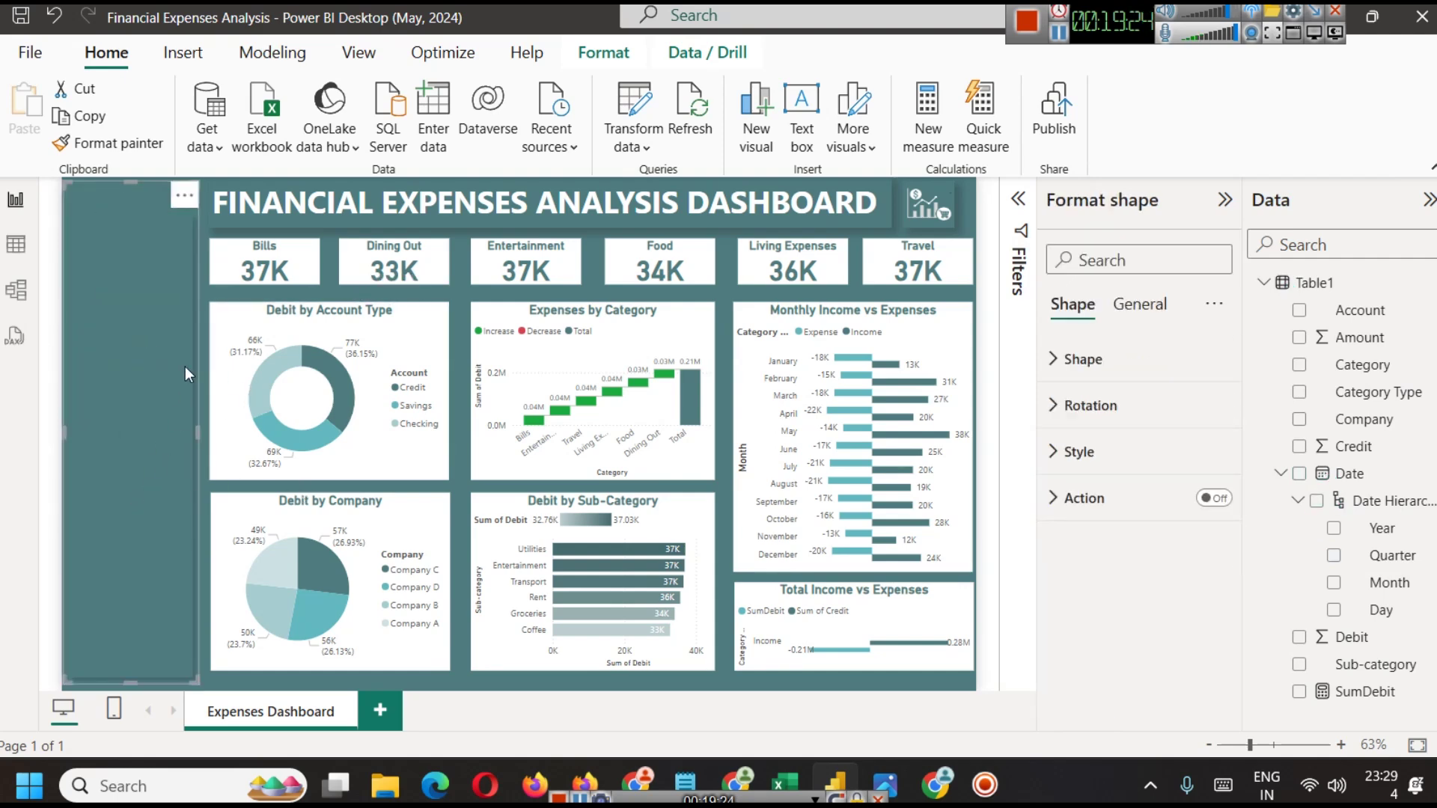
click(206, 331)
Test filtering the dashboard by each quarter with the tile slicer, clear the filter and deselect the slicer
click(106, 357)
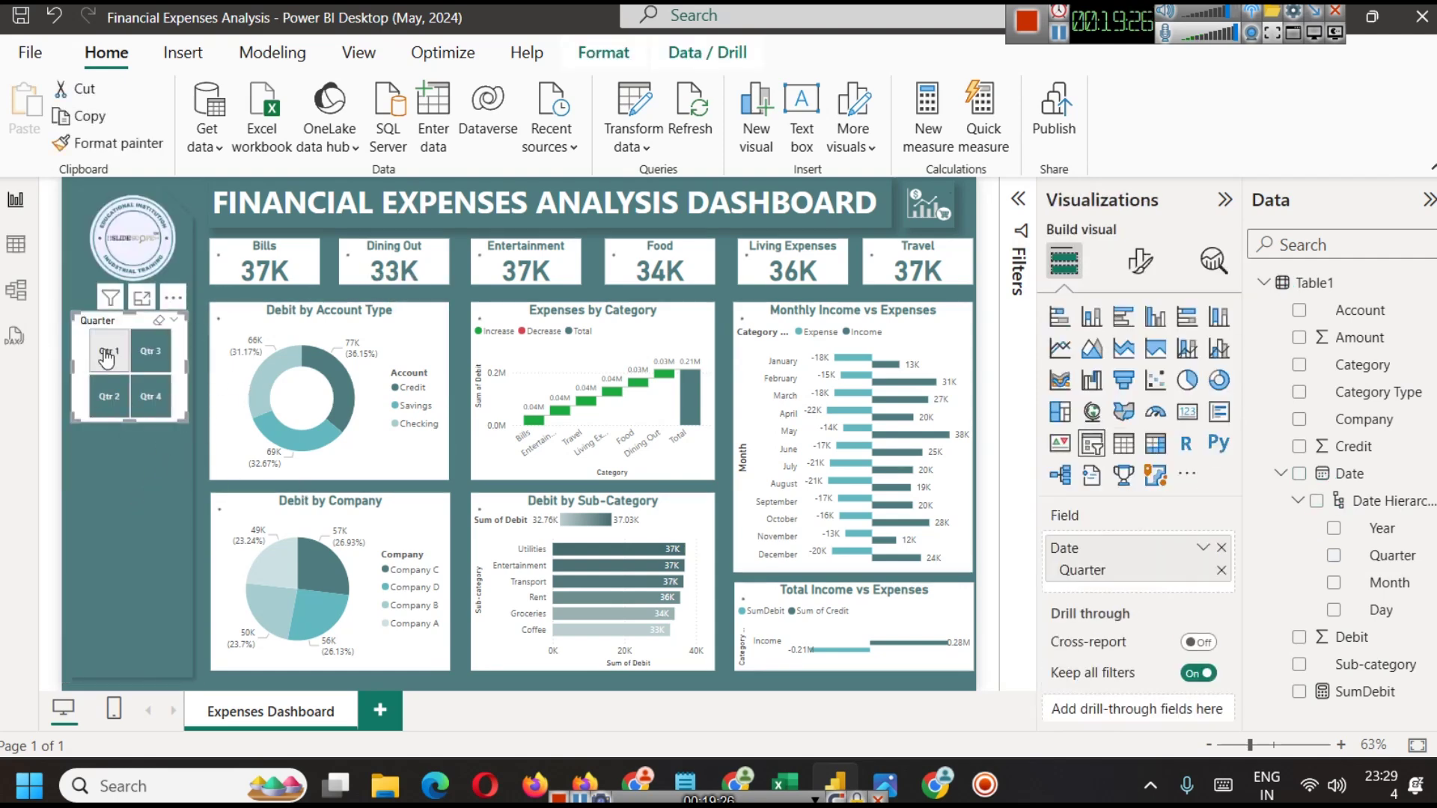
click(150, 351)
click(154, 397)
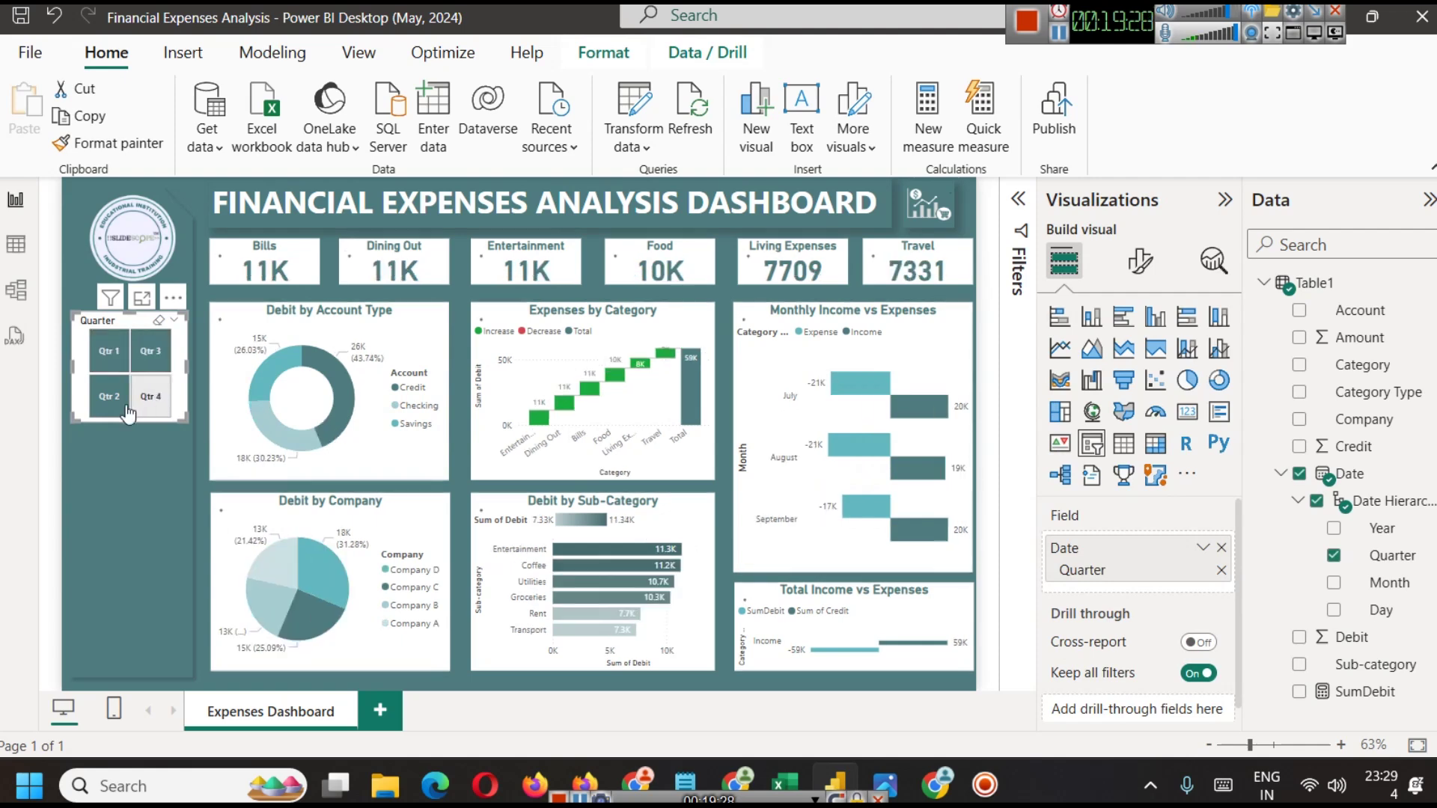
click(111, 398)
click(103, 351)
click(109, 397)
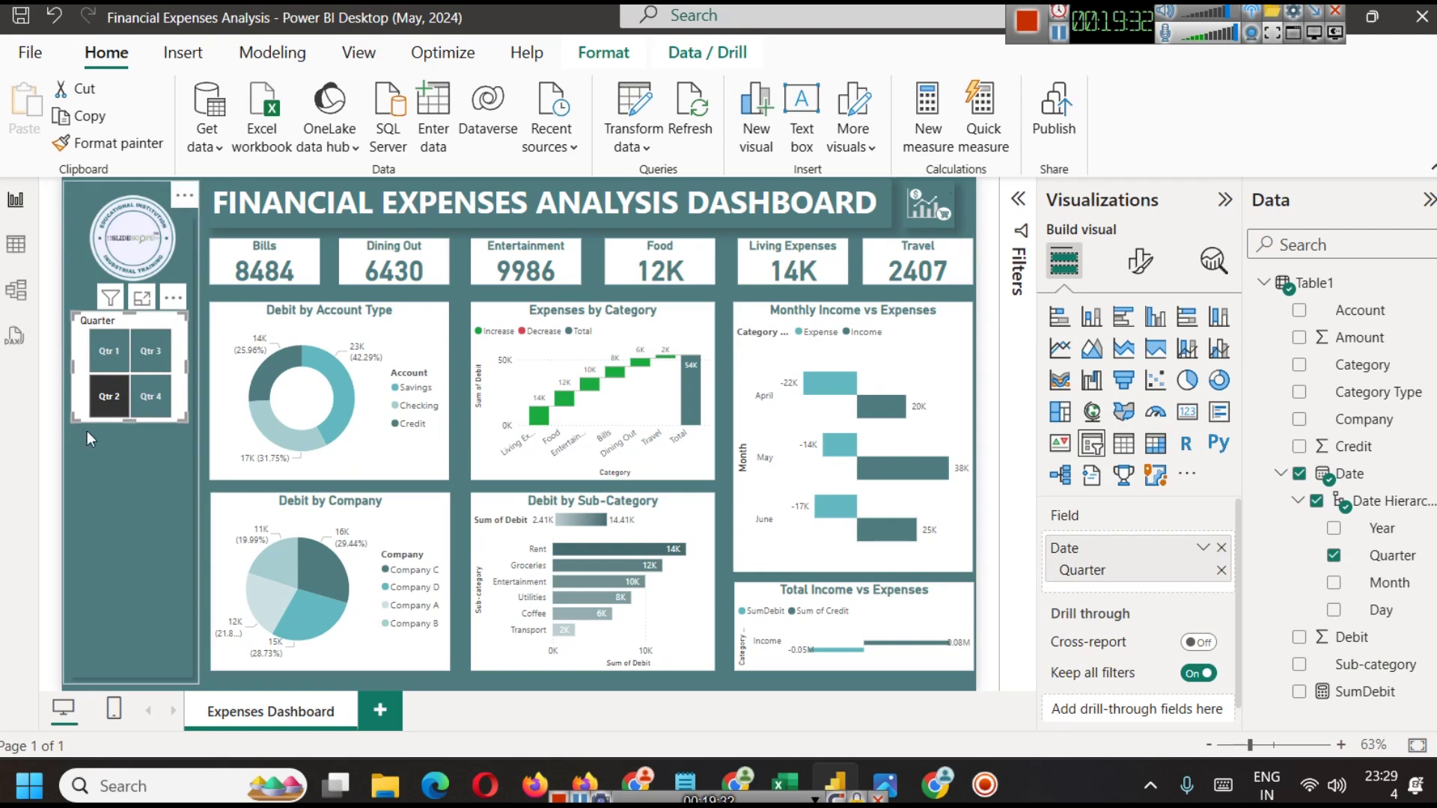
click(109, 397)
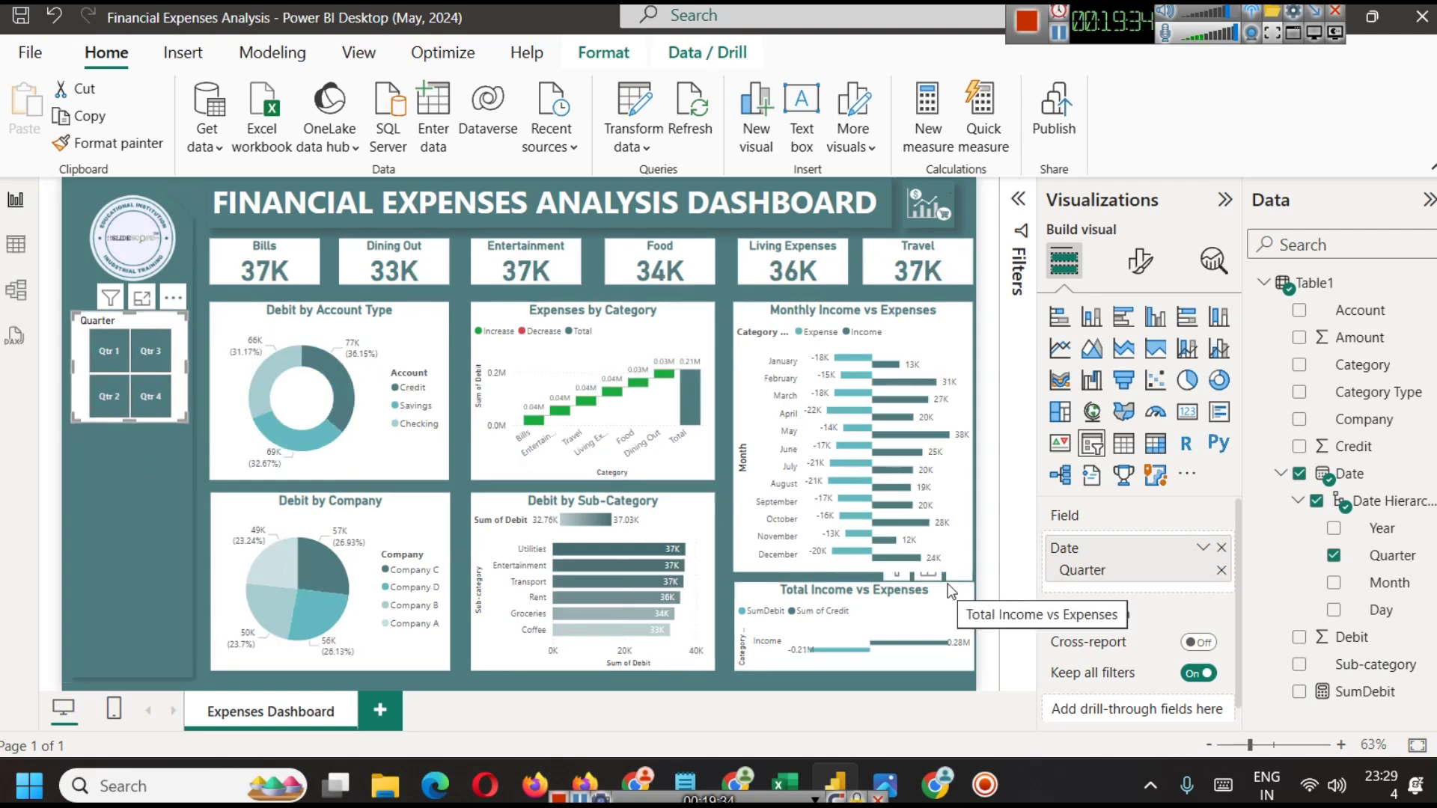
click(993, 434)
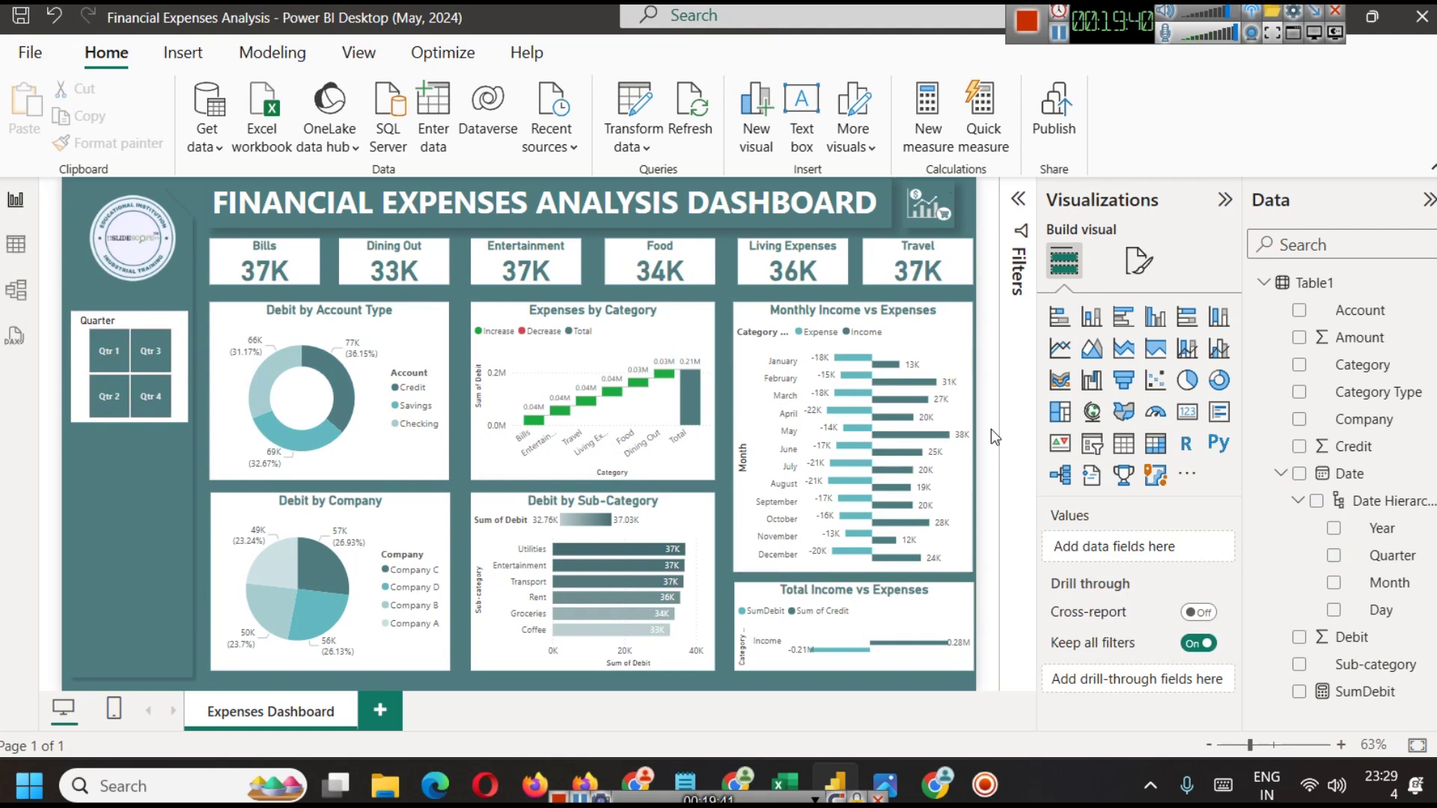
Duplicate the Quarter slicer and place the copy directly below the original on the sidebar
click(126, 326)
key(ctrl+c)
key(ctrl+v)
drag(126, 327, 116, 440)
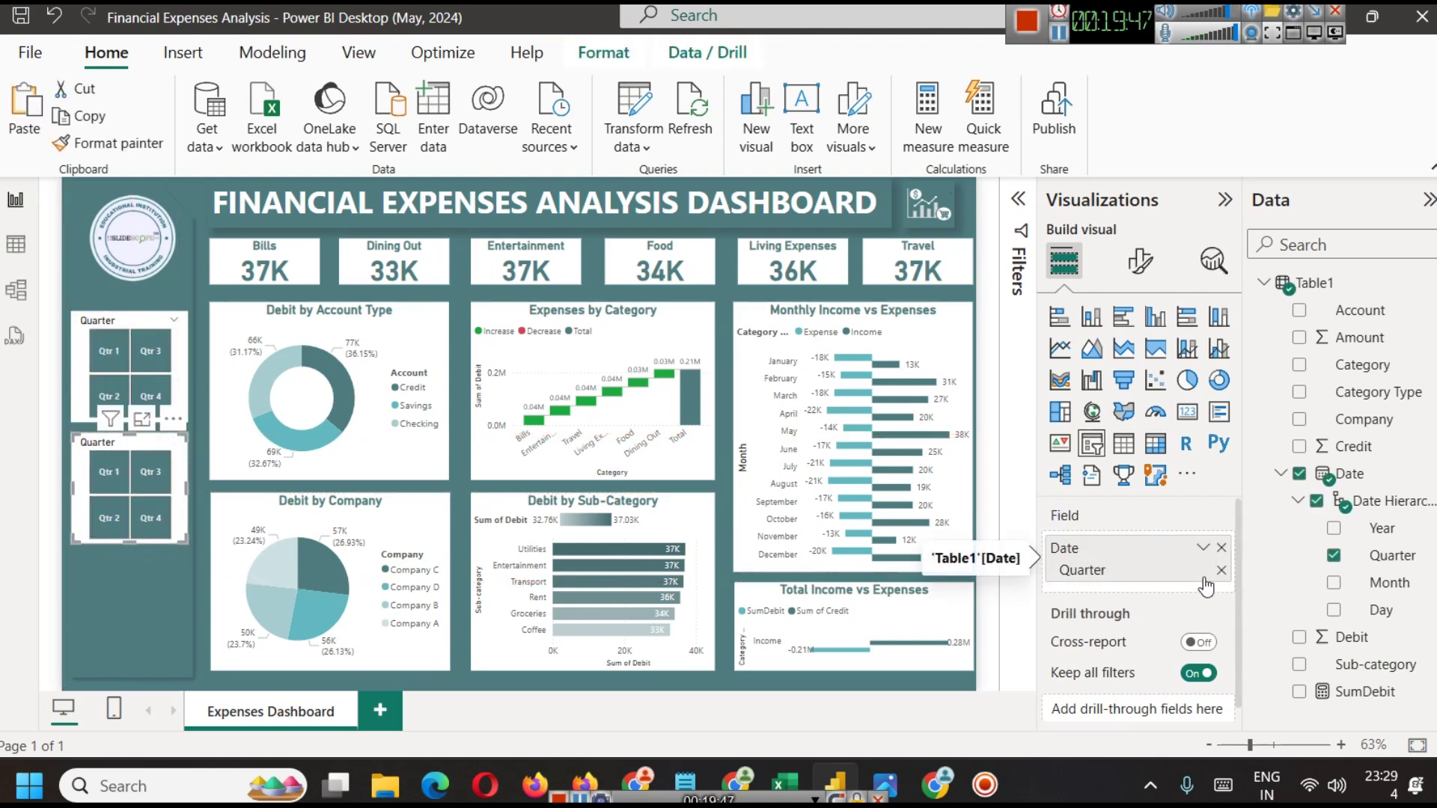
Replace the copied slicer's Quarter field with Company and heighten it to fit all four companies
click(1223, 551)
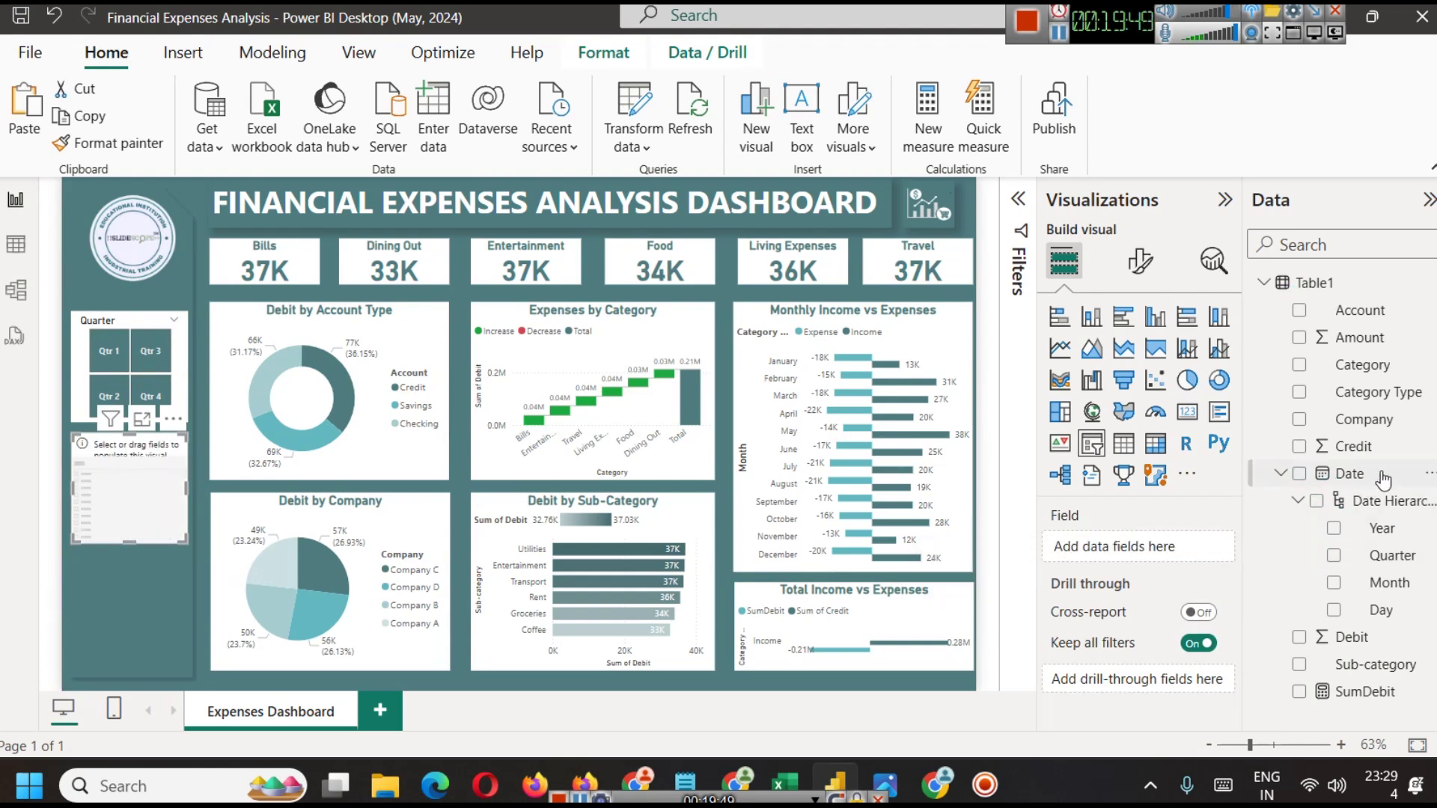
drag(1364, 419, 1101, 548)
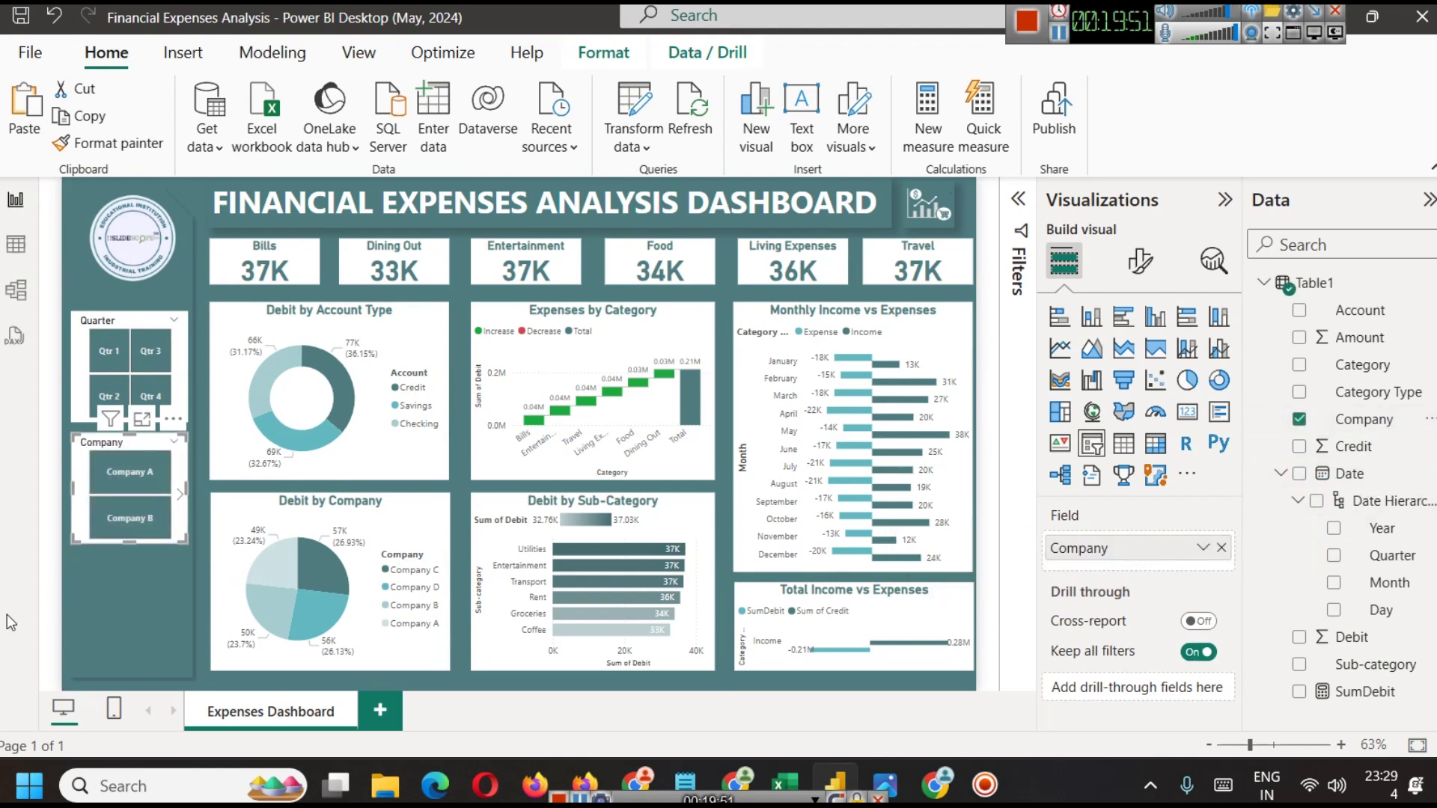
drag(127, 541, 127, 634)
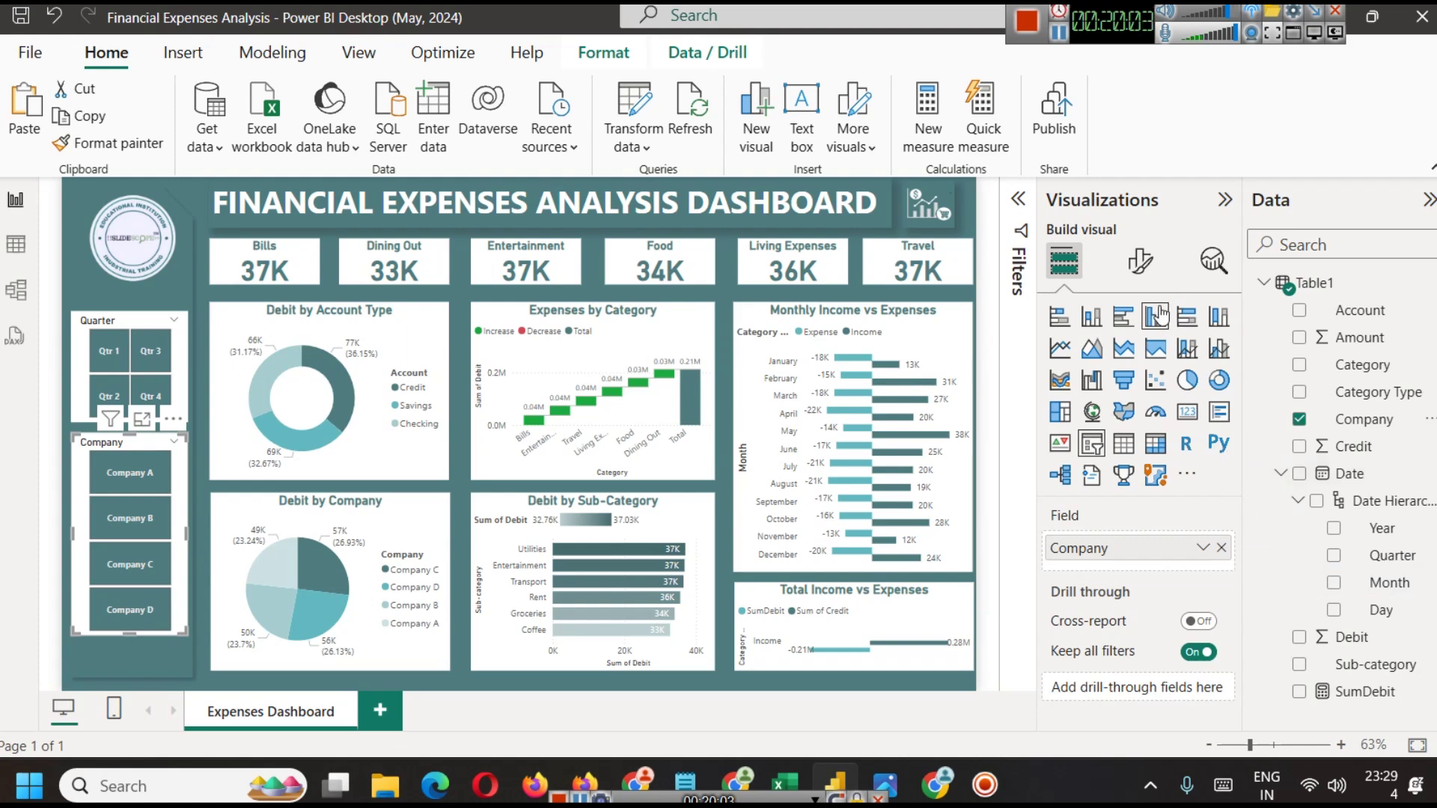
Change the Company slicer's style to Dropdown, shorten it to fit the single list box, and deselect it
click(1140, 260)
click(1145, 419)
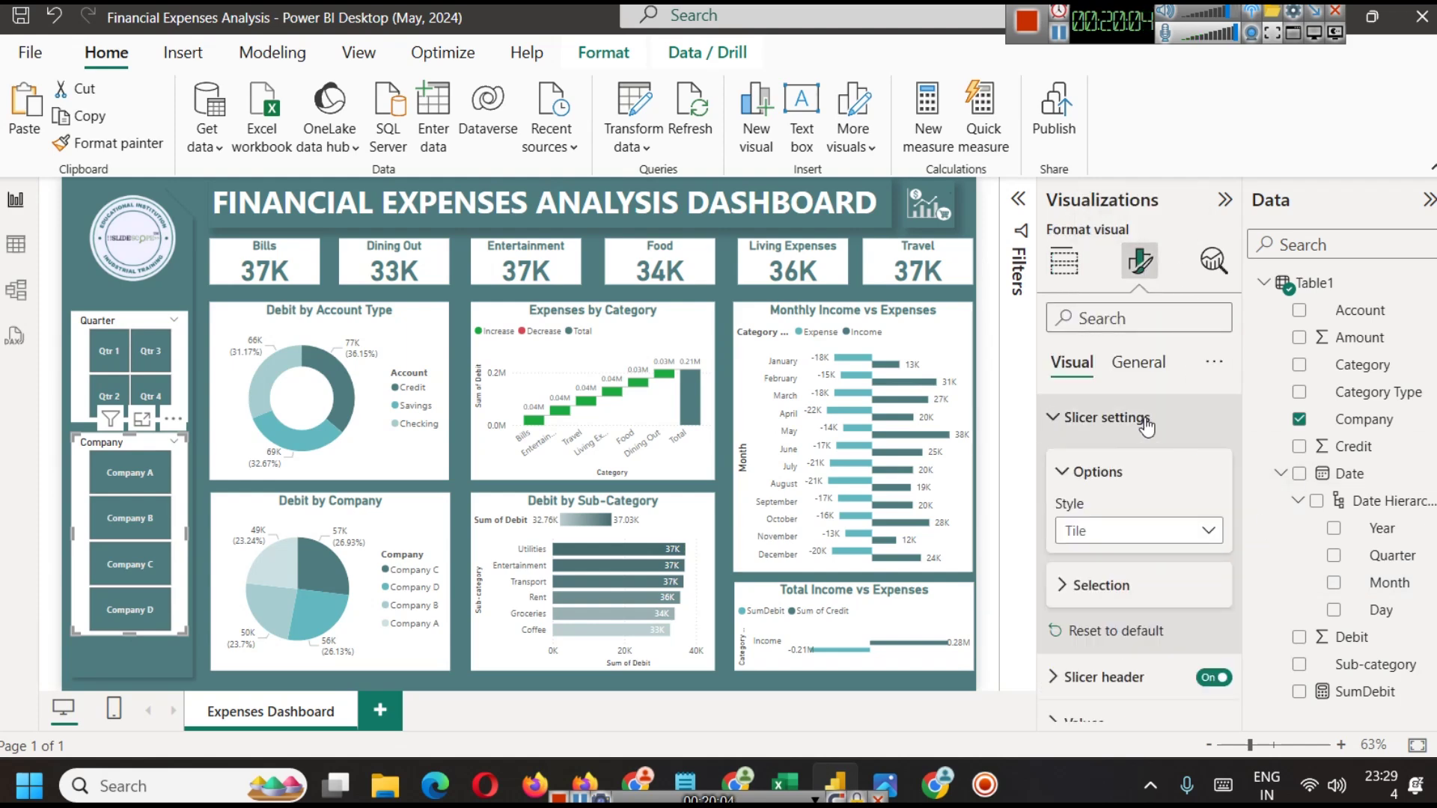
click(1151, 533)
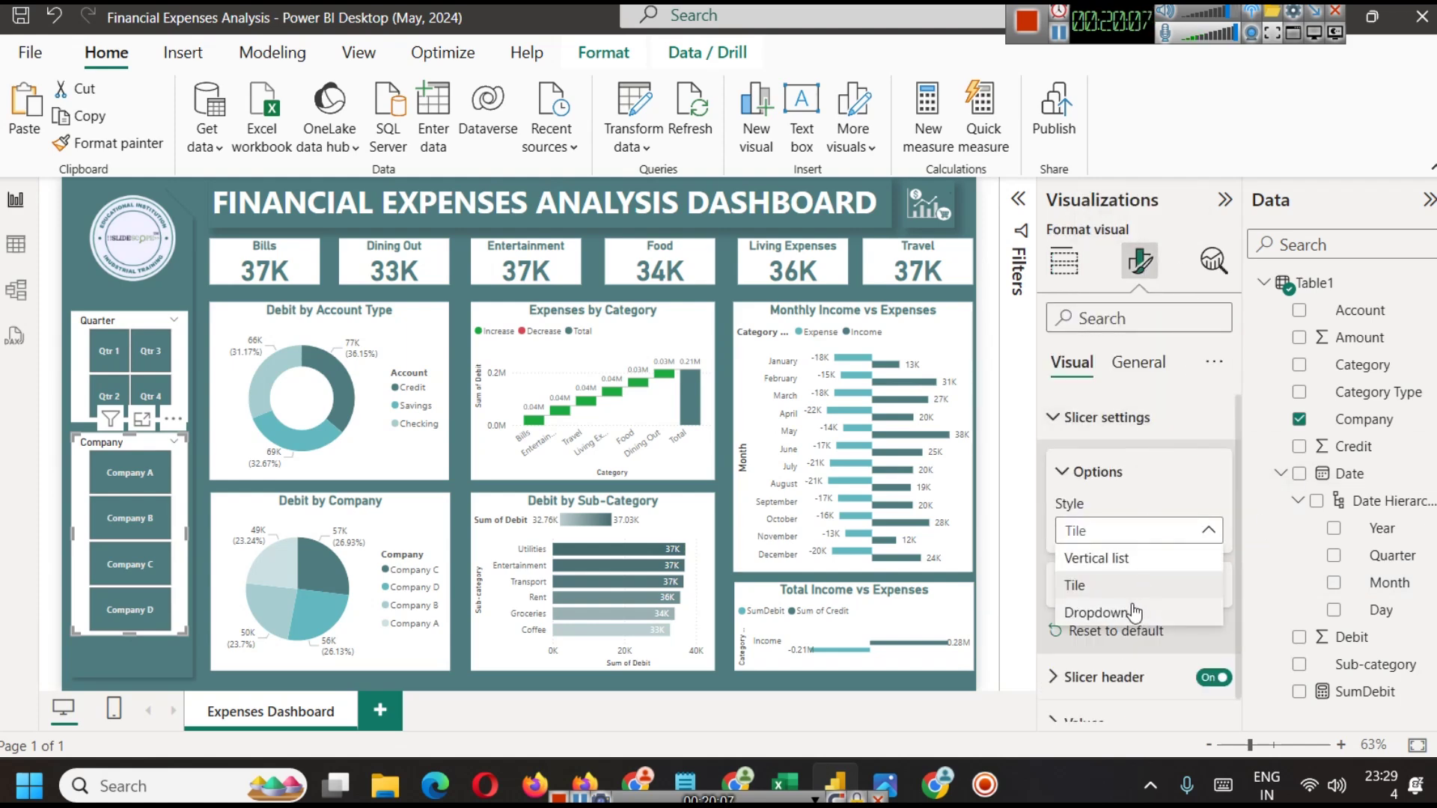
click(1095, 610)
drag(131, 637, 138, 483)
click(146, 558)
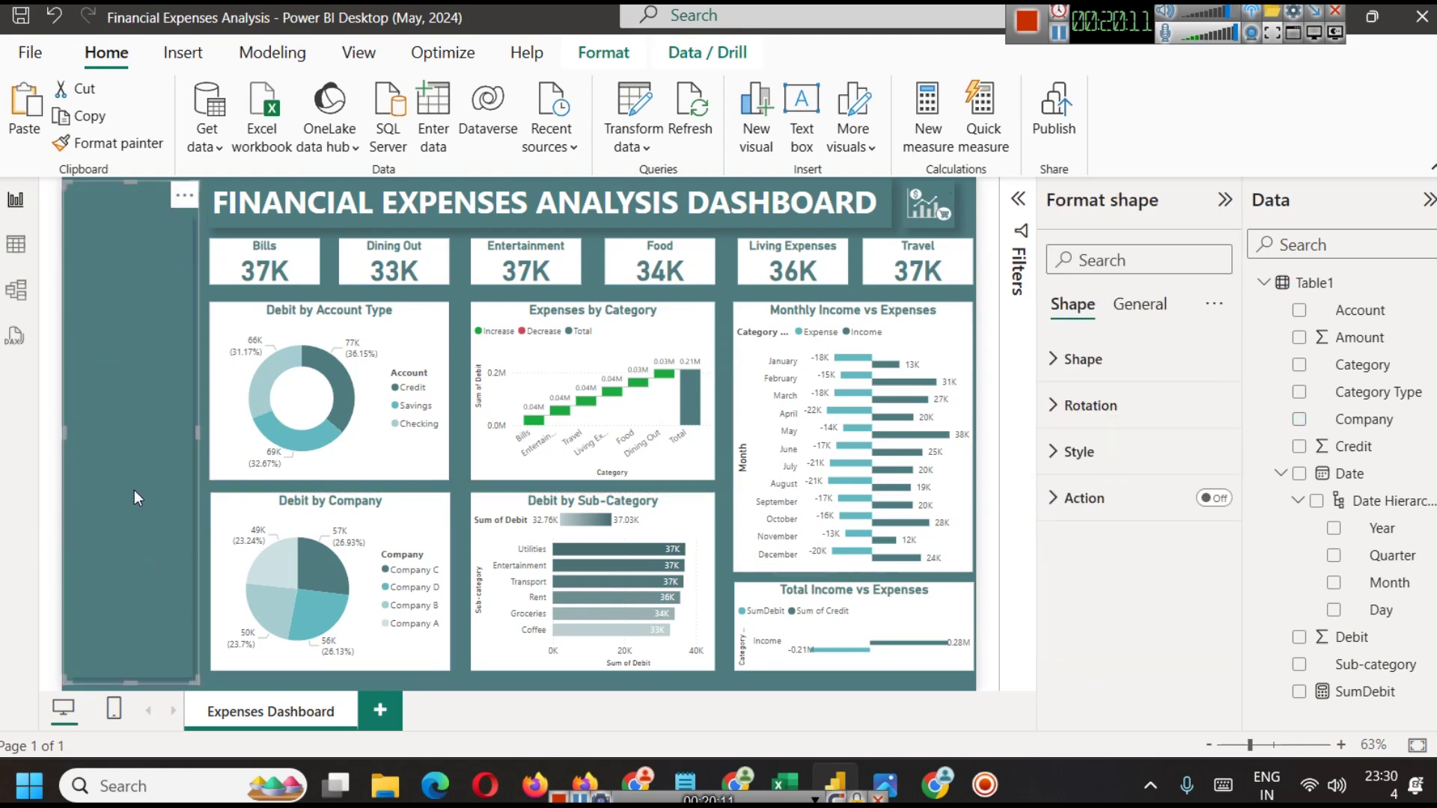
click(201, 426)
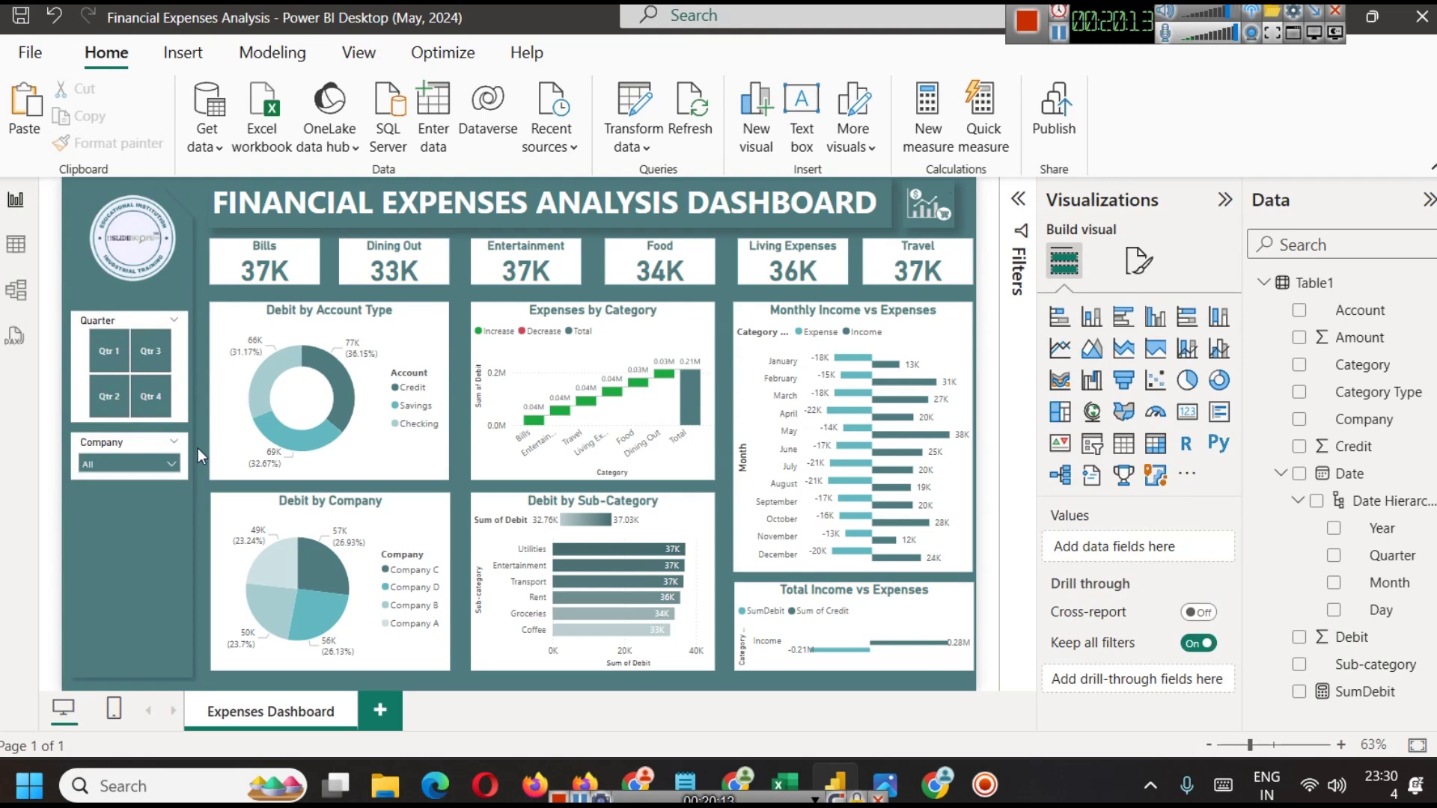
Duplicate the Company dropdown slicer and place the copy directly beneath it on the sidebar
click(132, 446)
key(ctrl+c)
key(ctrl+v)
drag(137, 455, 129, 507)
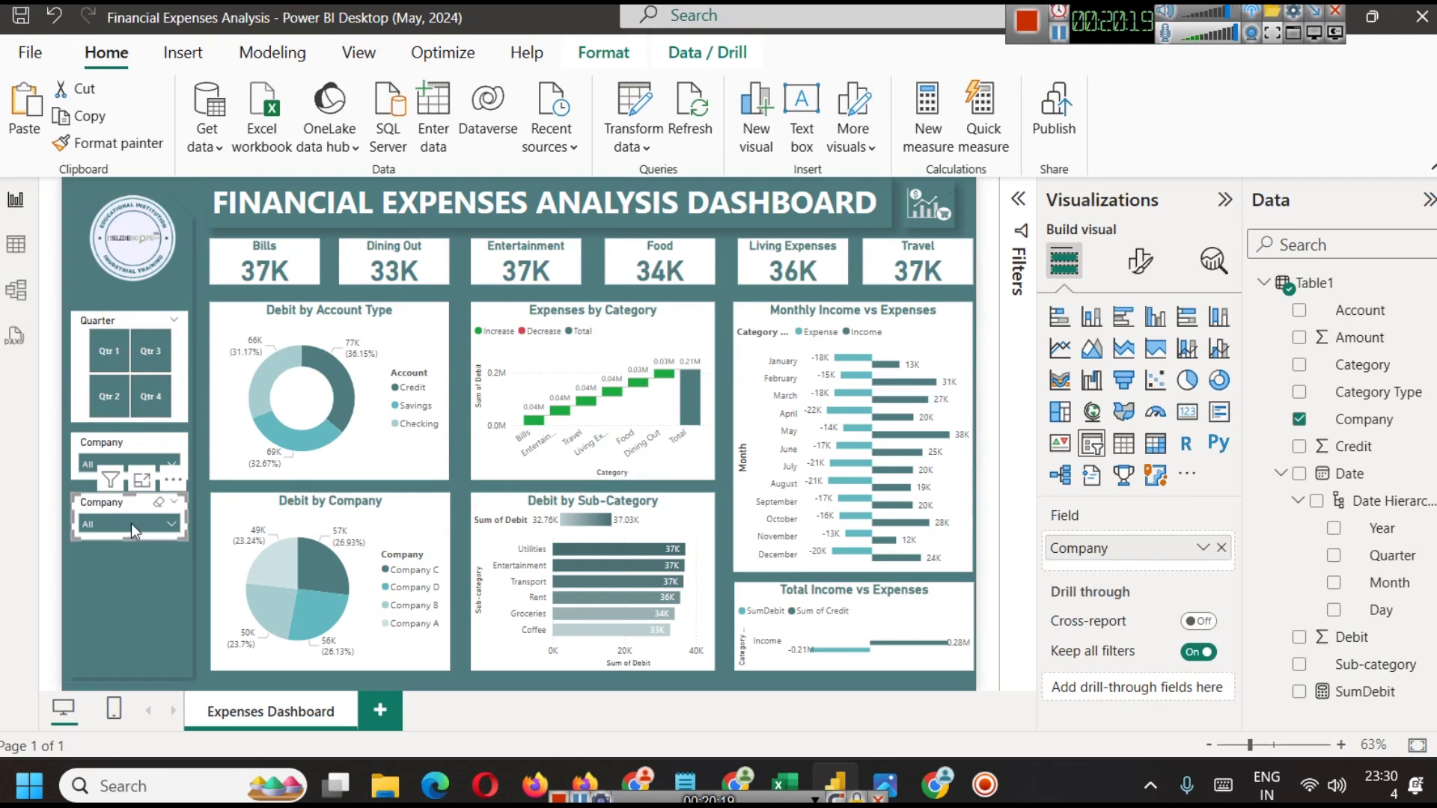
Expand the upper Company slicer's dropdown list to examine its options
click(125, 464)
click(125, 464)
click(125, 464)
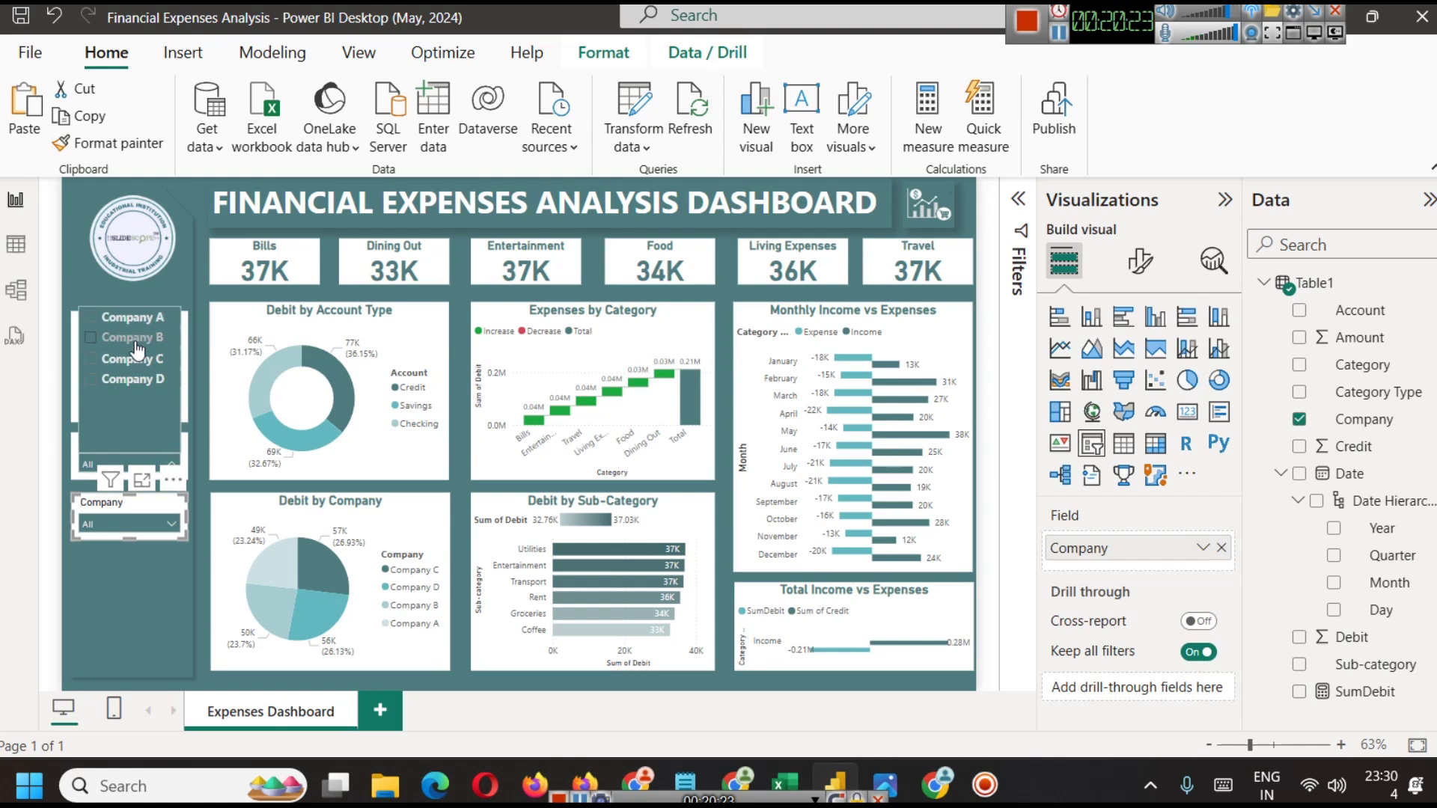
Replace Company with Category Type as the field of the lower dropdown slicer
click(119, 524)
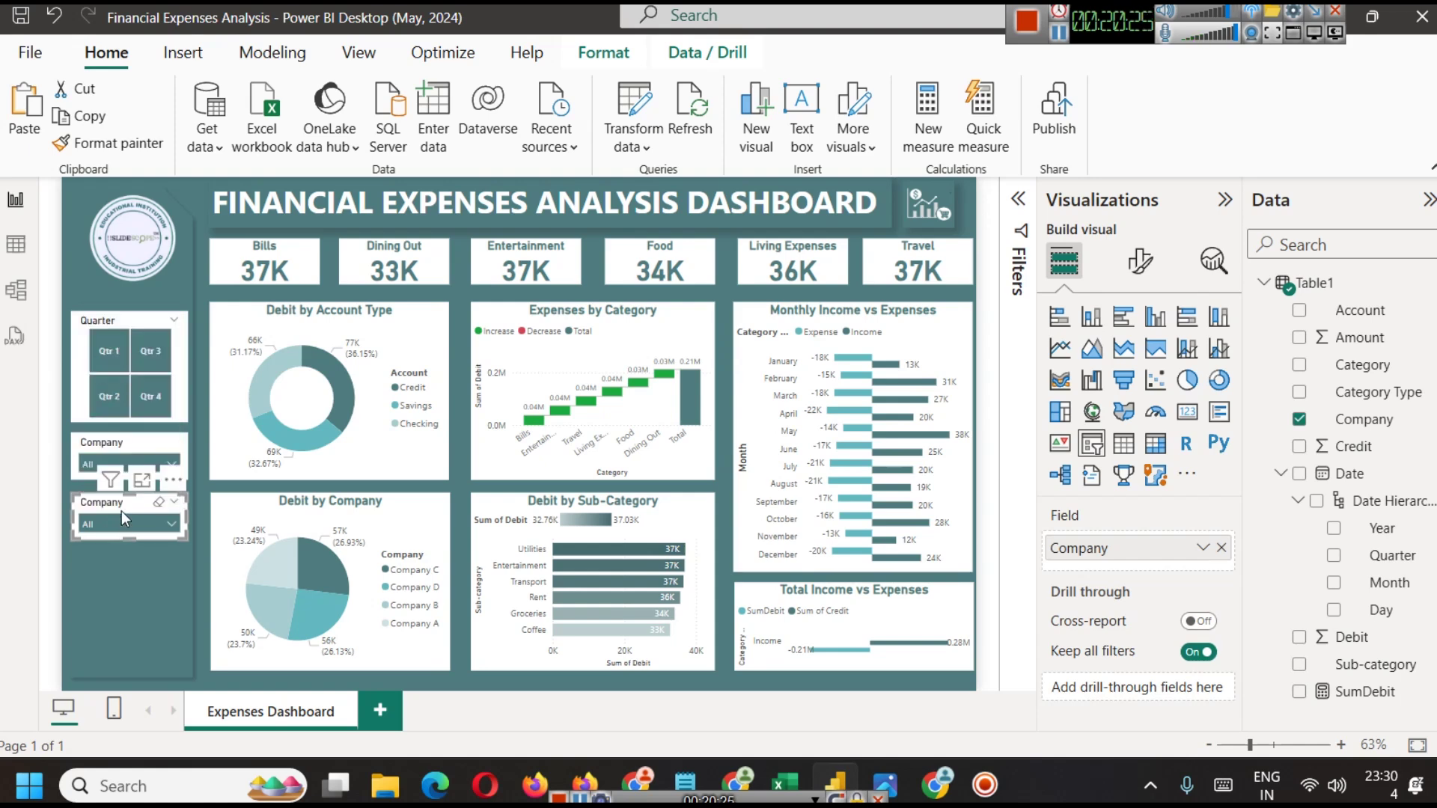
click(1222, 548)
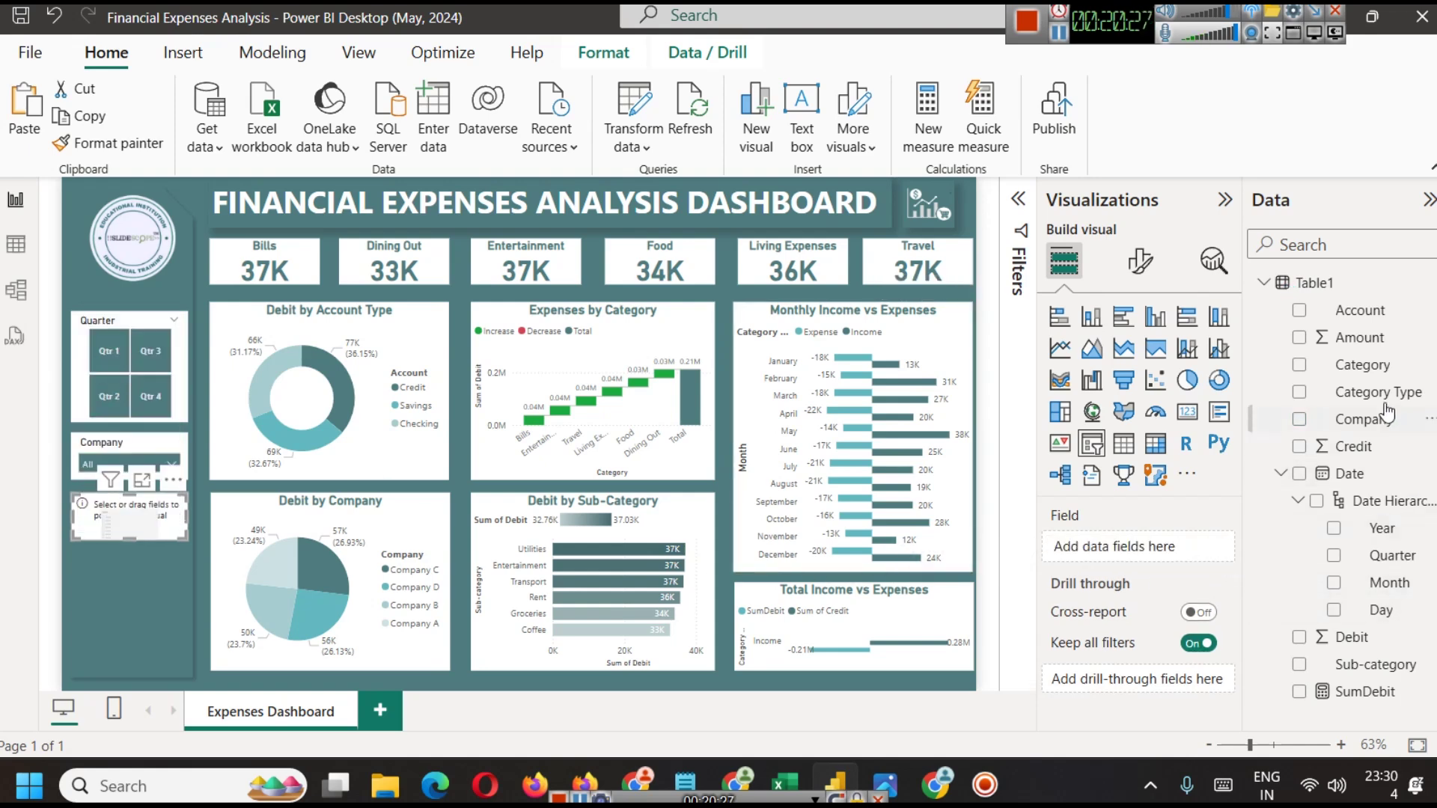
drag(1380, 392, 1190, 545)
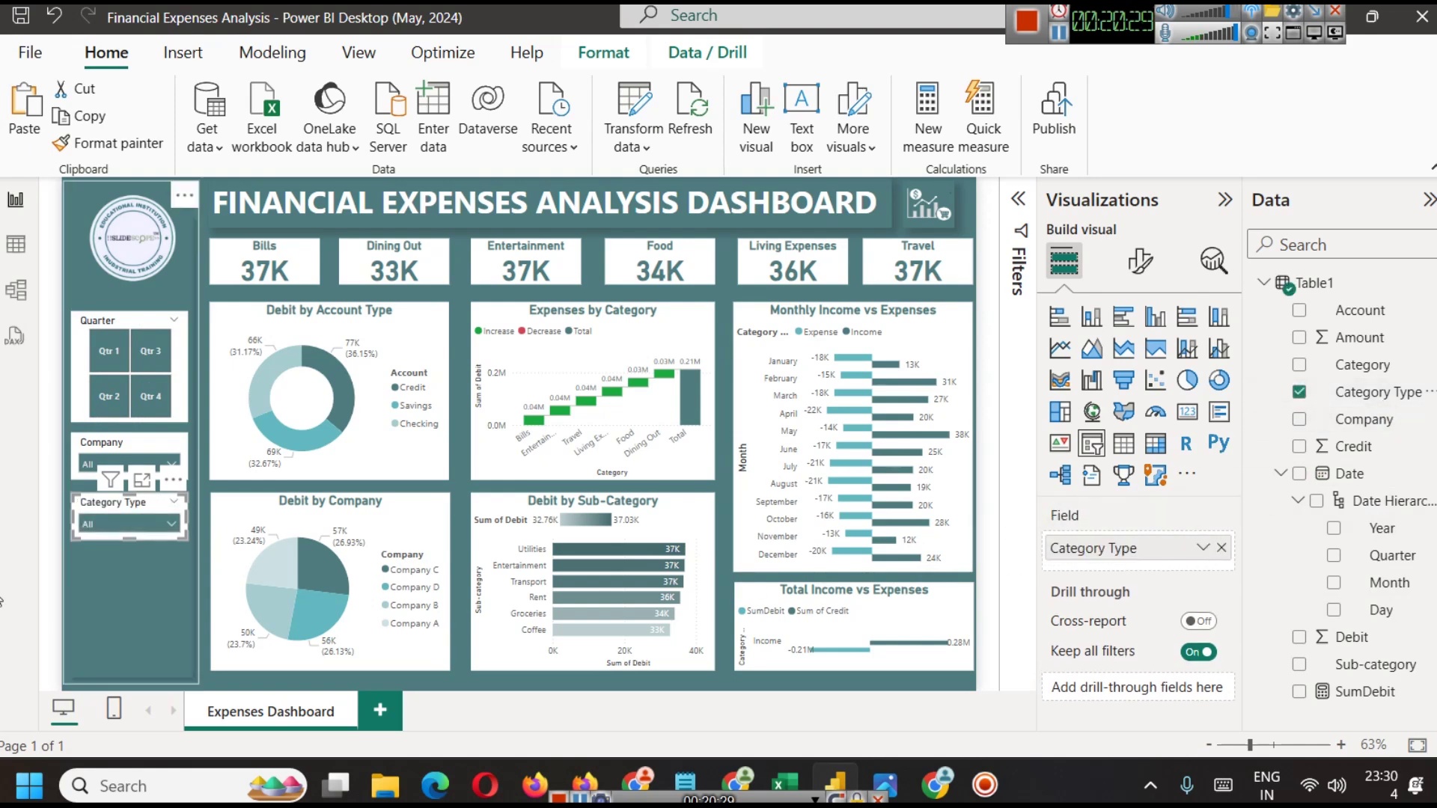
Duplicate the Category Type slicer, place the copy directly beneath it, and replace its field with Category
key(ctrl+c)
key(ctrl+v)
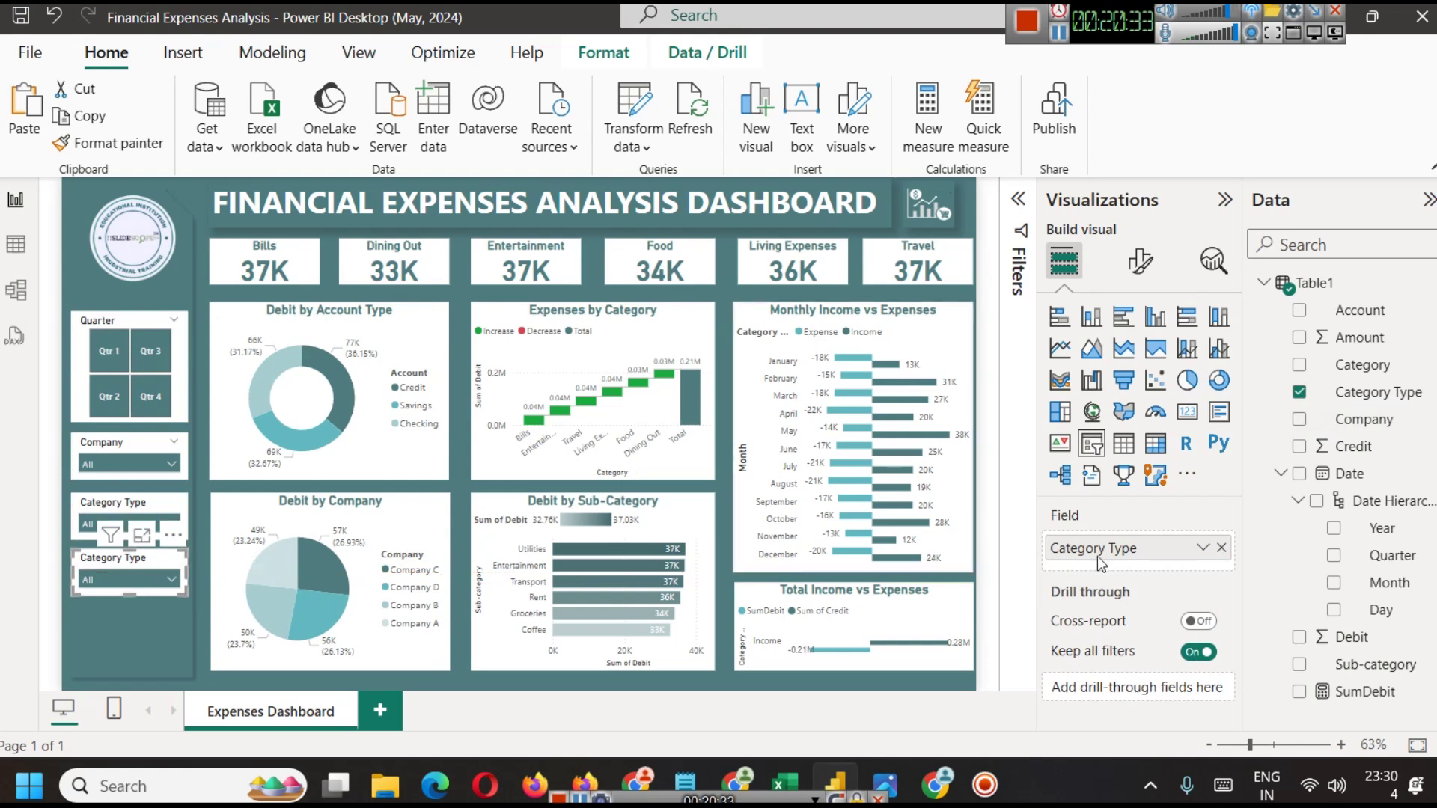
click(1222, 548)
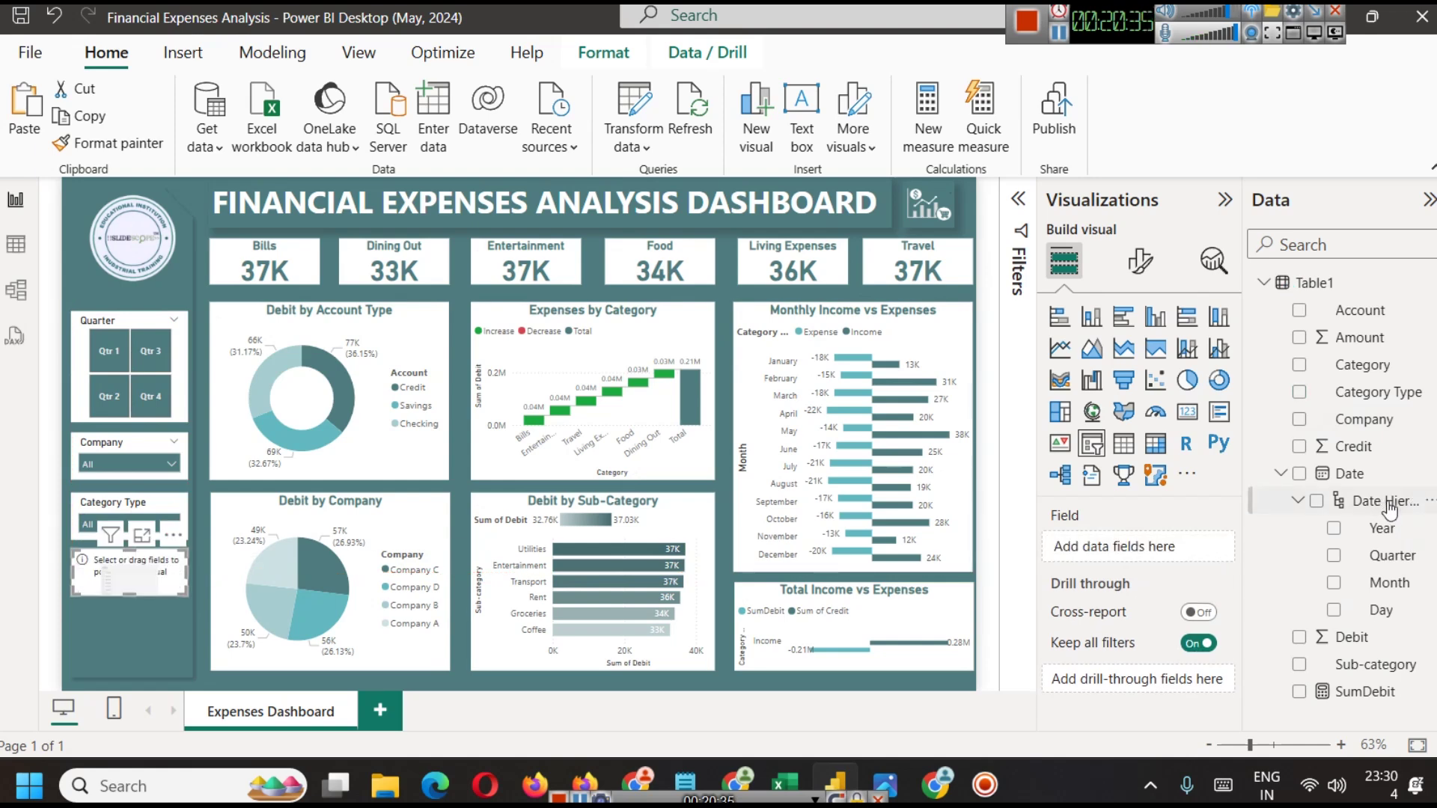
drag(1393, 368, 1161, 547)
Test the Category slicer by filtering the dashboard to Food, Income and Living Expenses, clear the filter, and deselect it
click(135, 577)
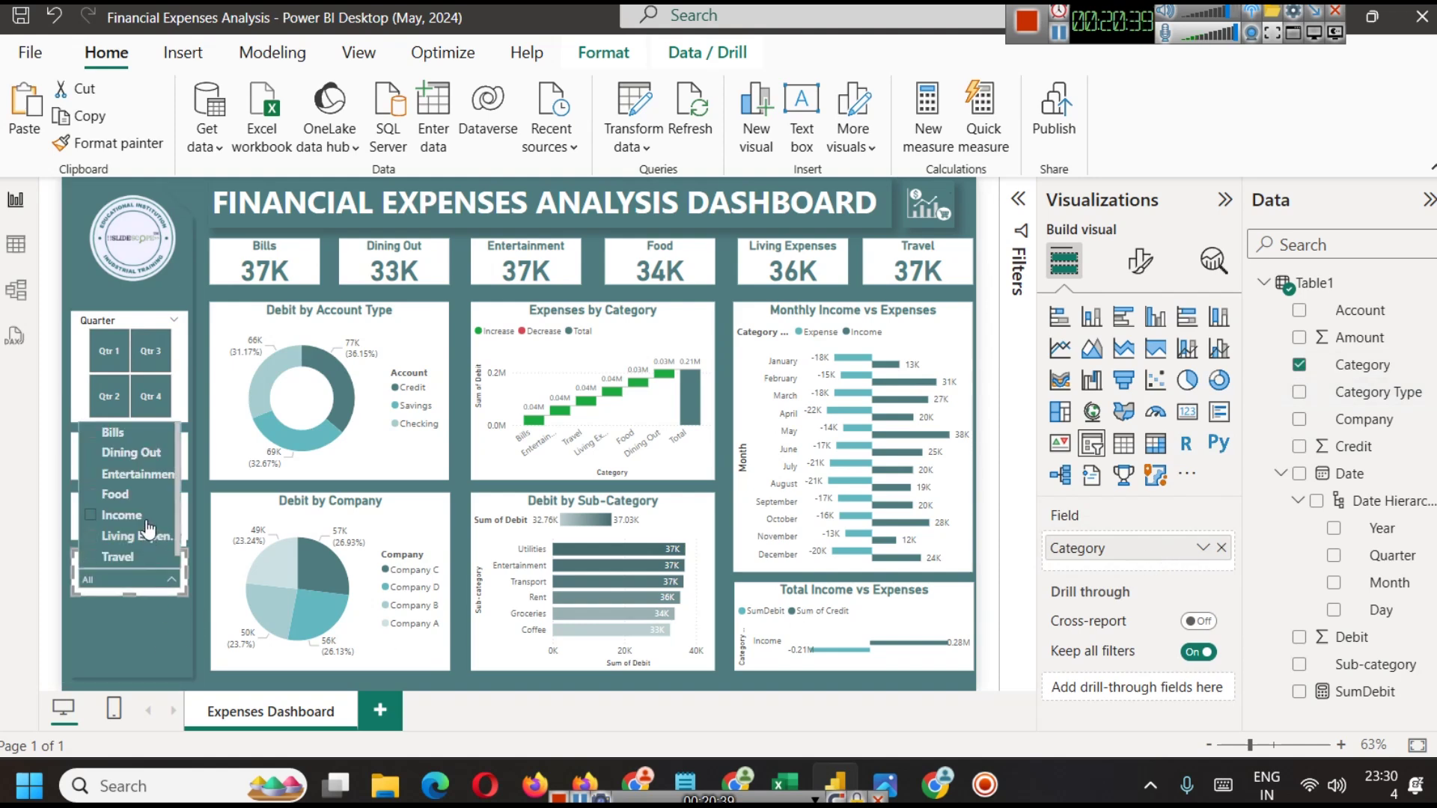
click(130, 496)
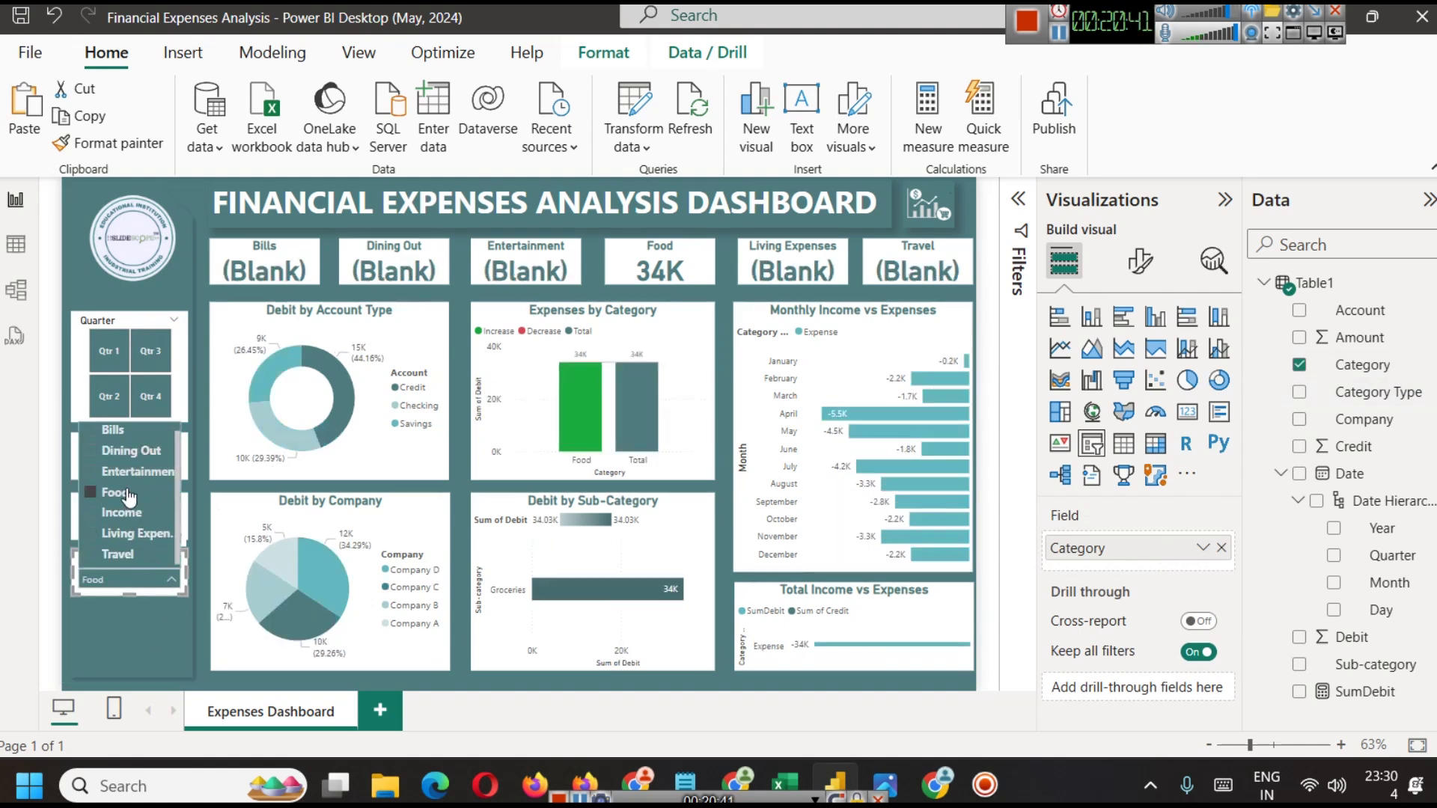
click(124, 513)
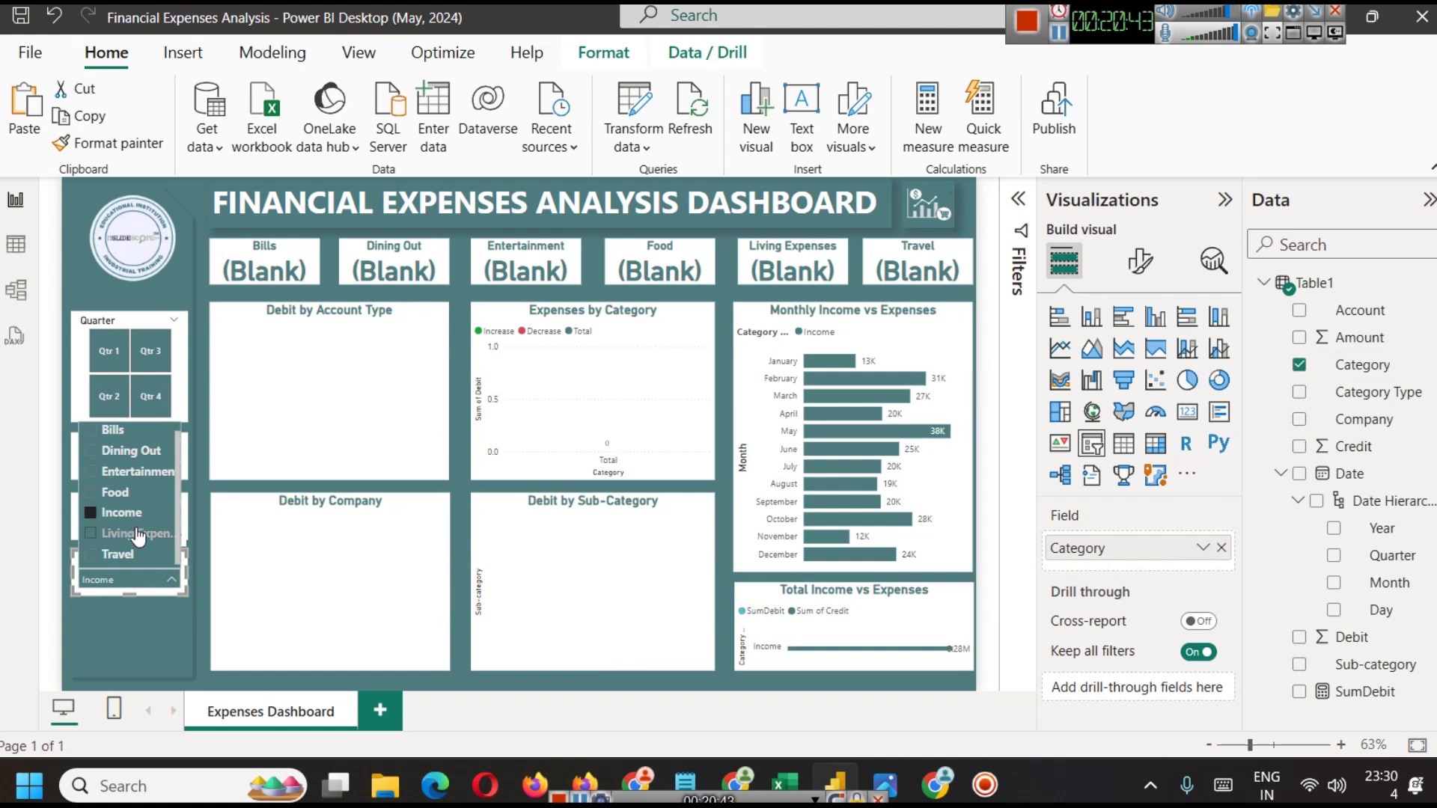
click(136, 533)
click(138, 533)
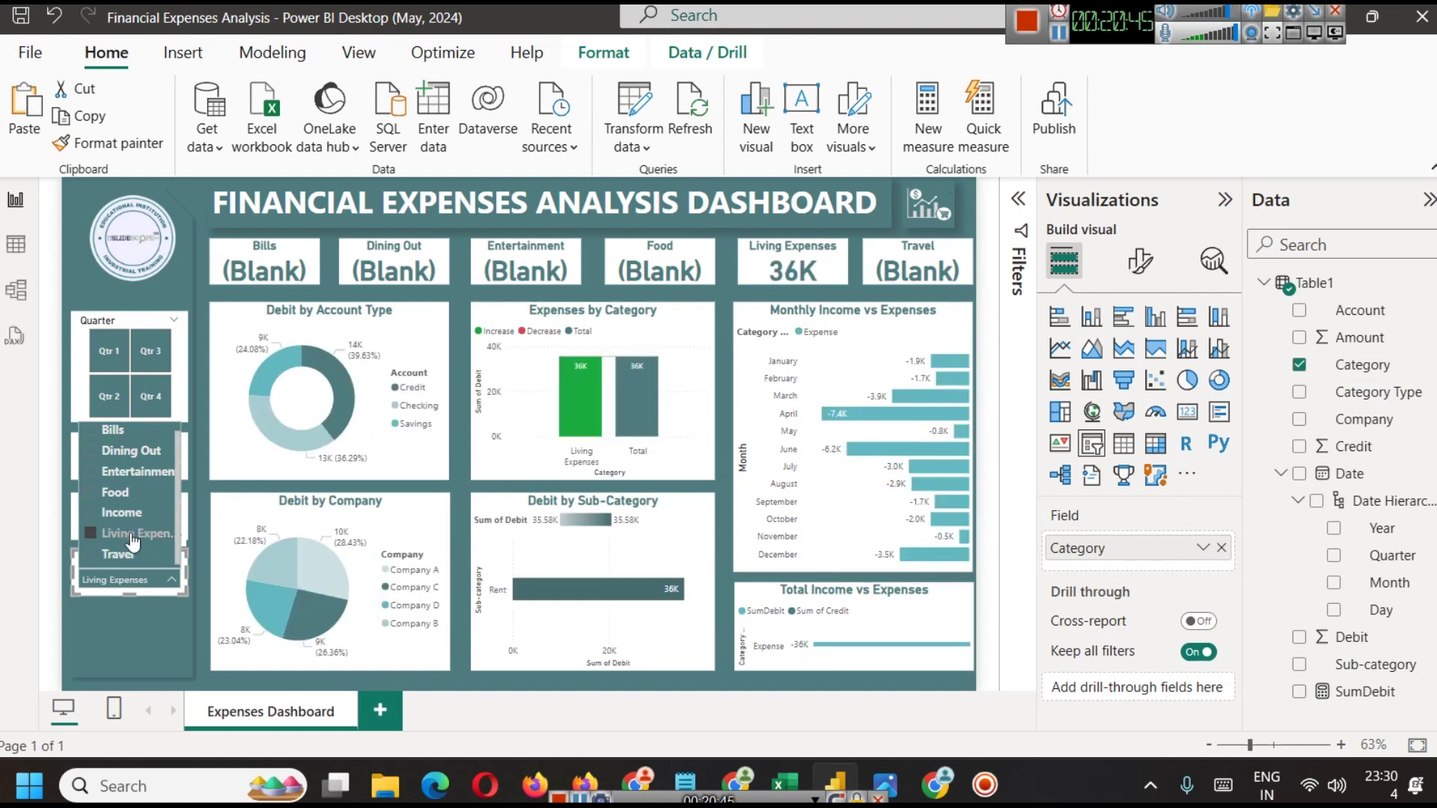
click(104, 584)
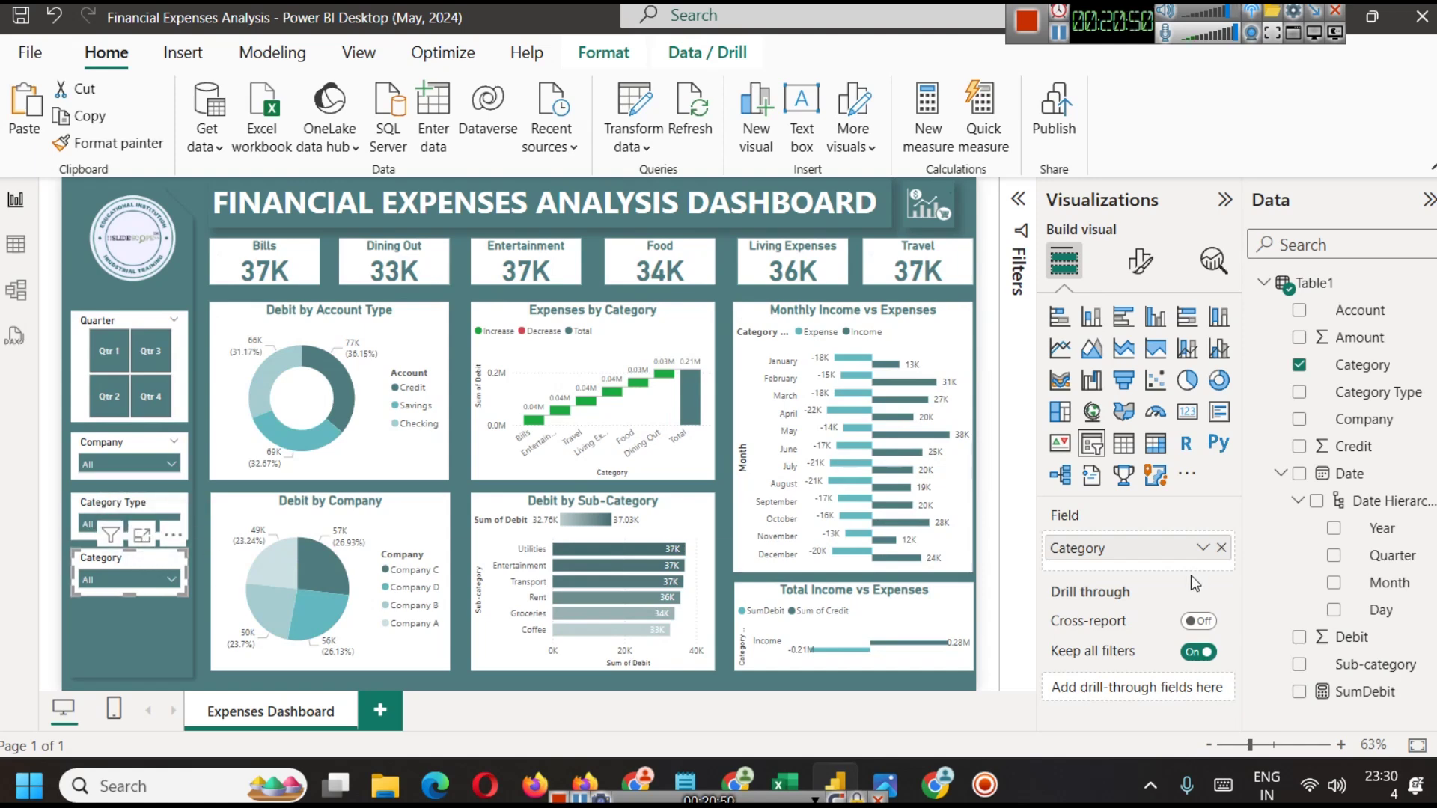
click(146, 612)
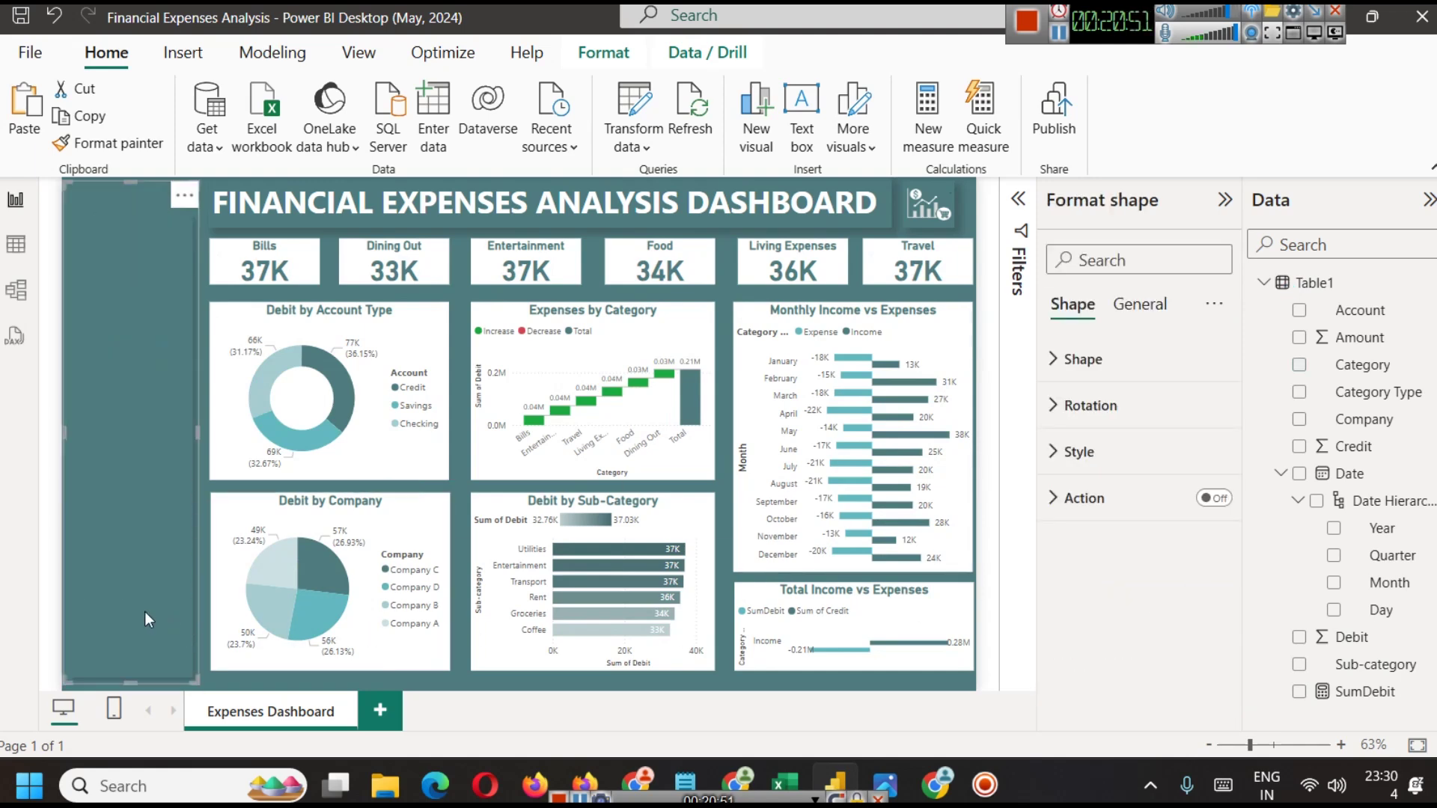
click(204, 545)
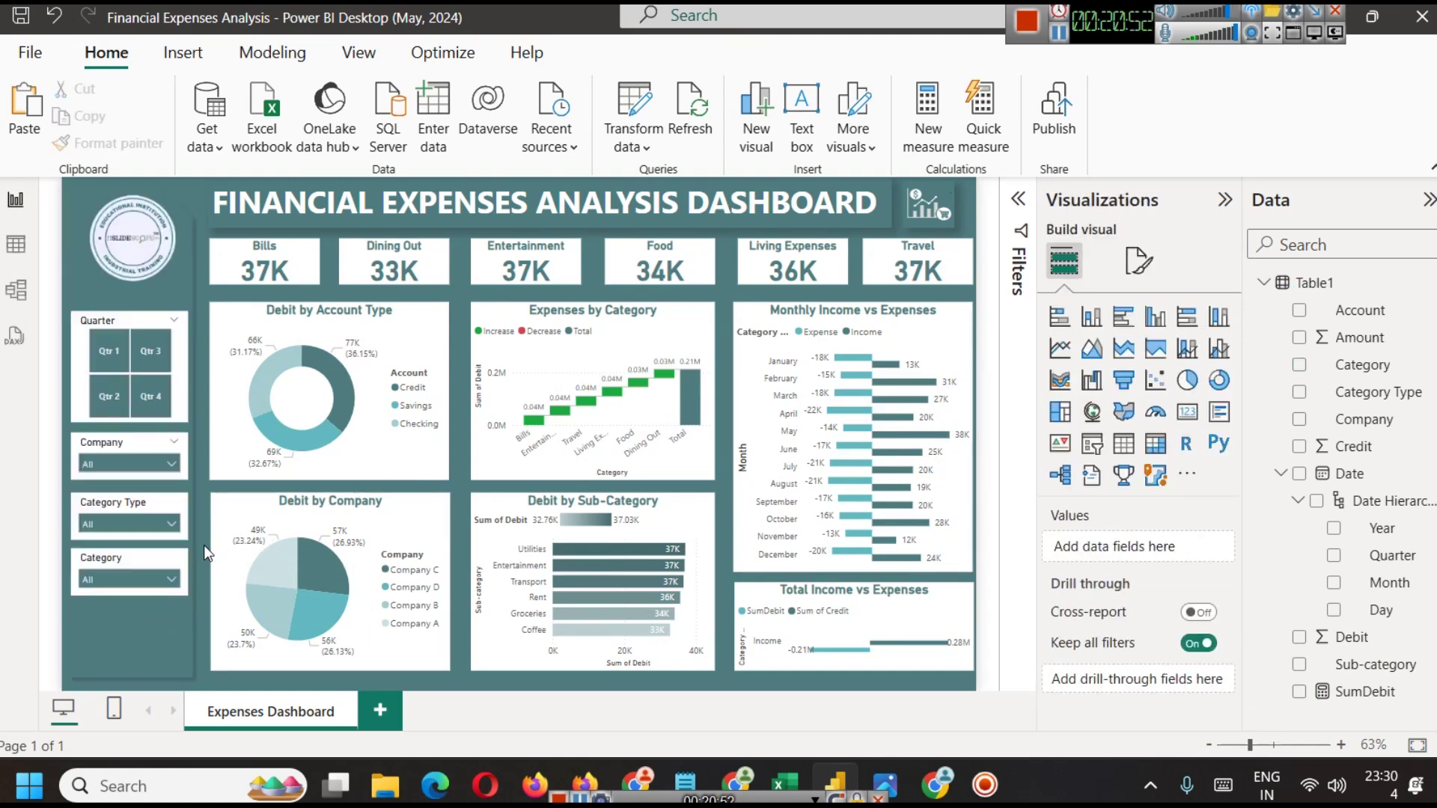
Set the Quarter slicer's header font color to the dashboard's dark teal
click(137, 563)
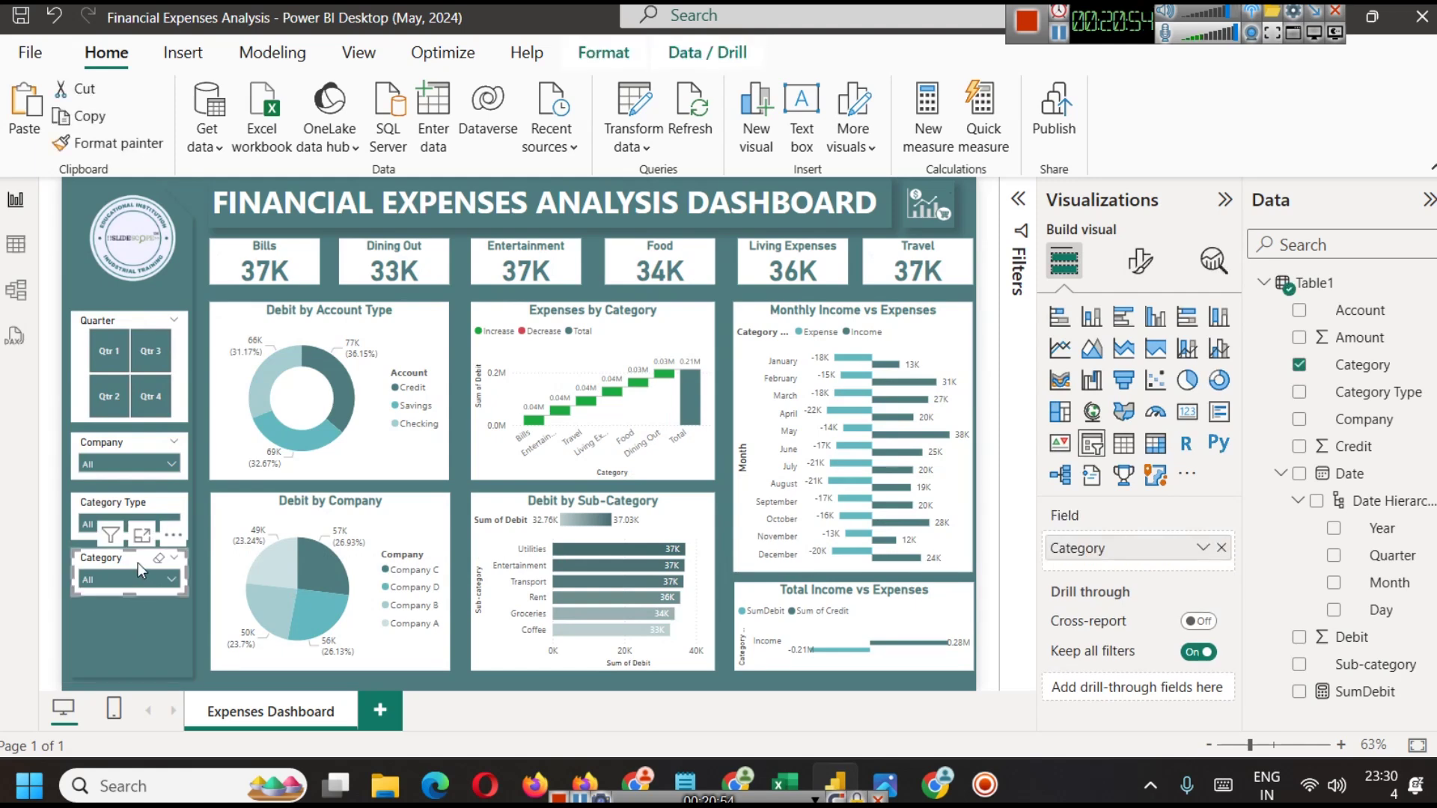
click(106, 321)
click(1140, 262)
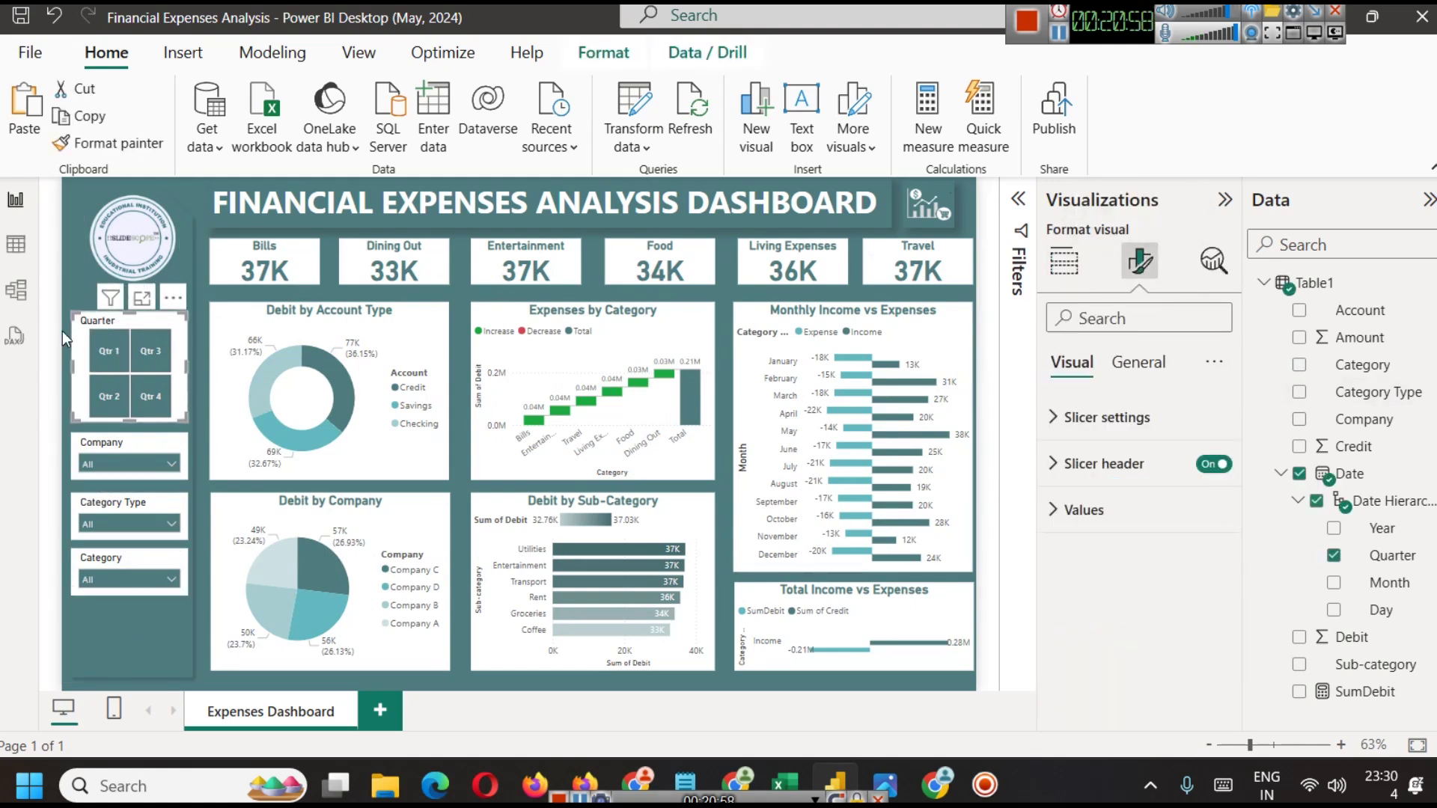
click(1100, 462)
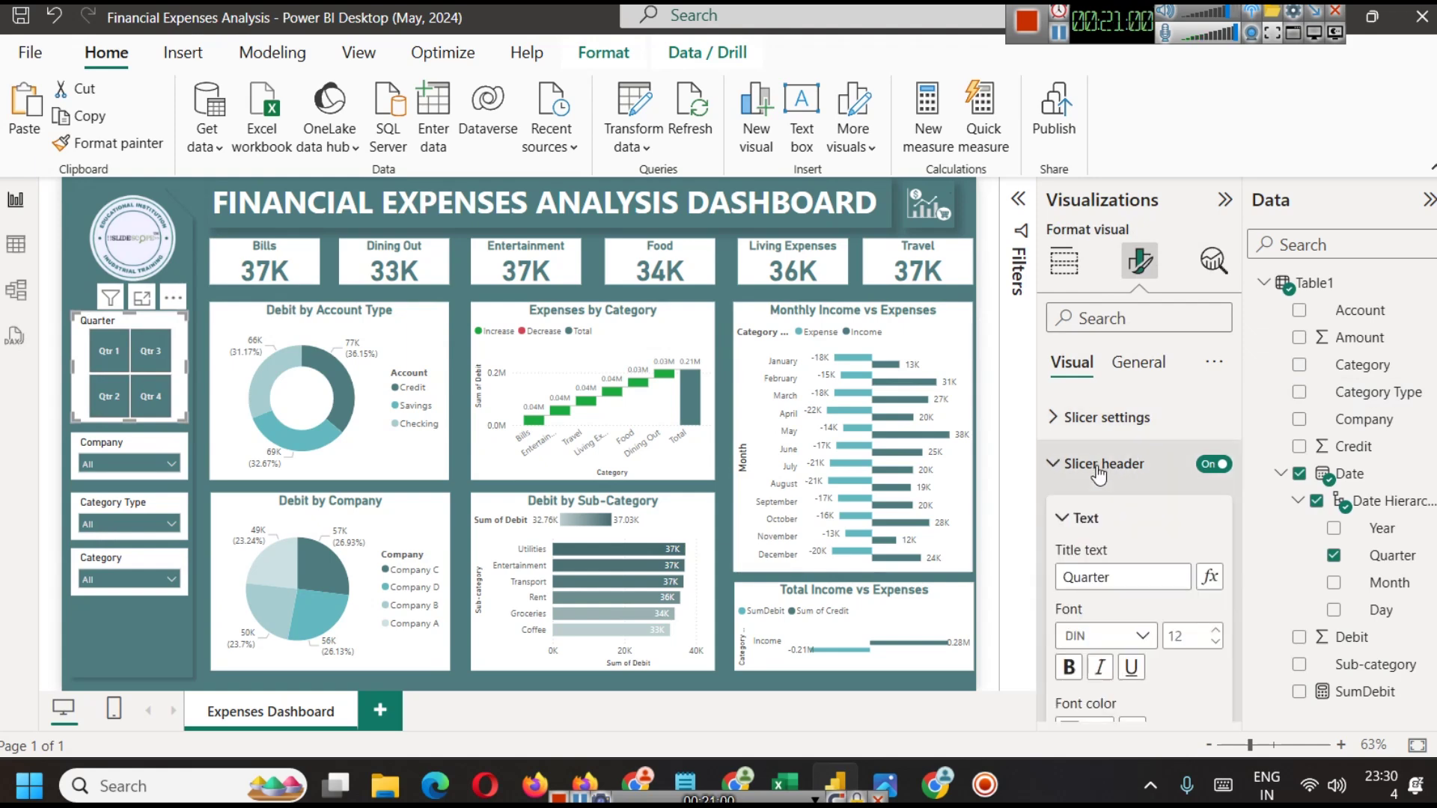
scroll(1134, 595, down, 3)
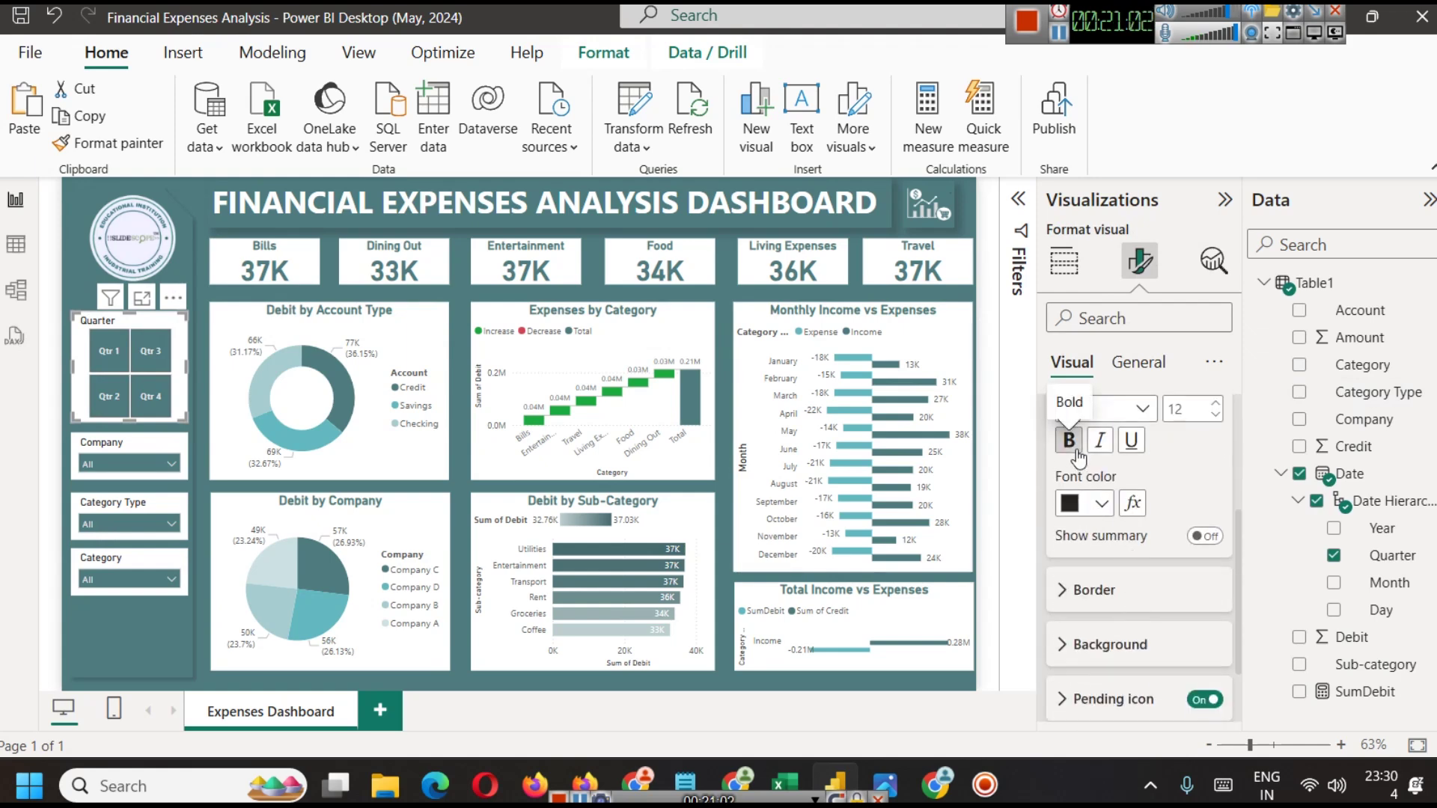
click(1101, 503)
click(1115, 144)
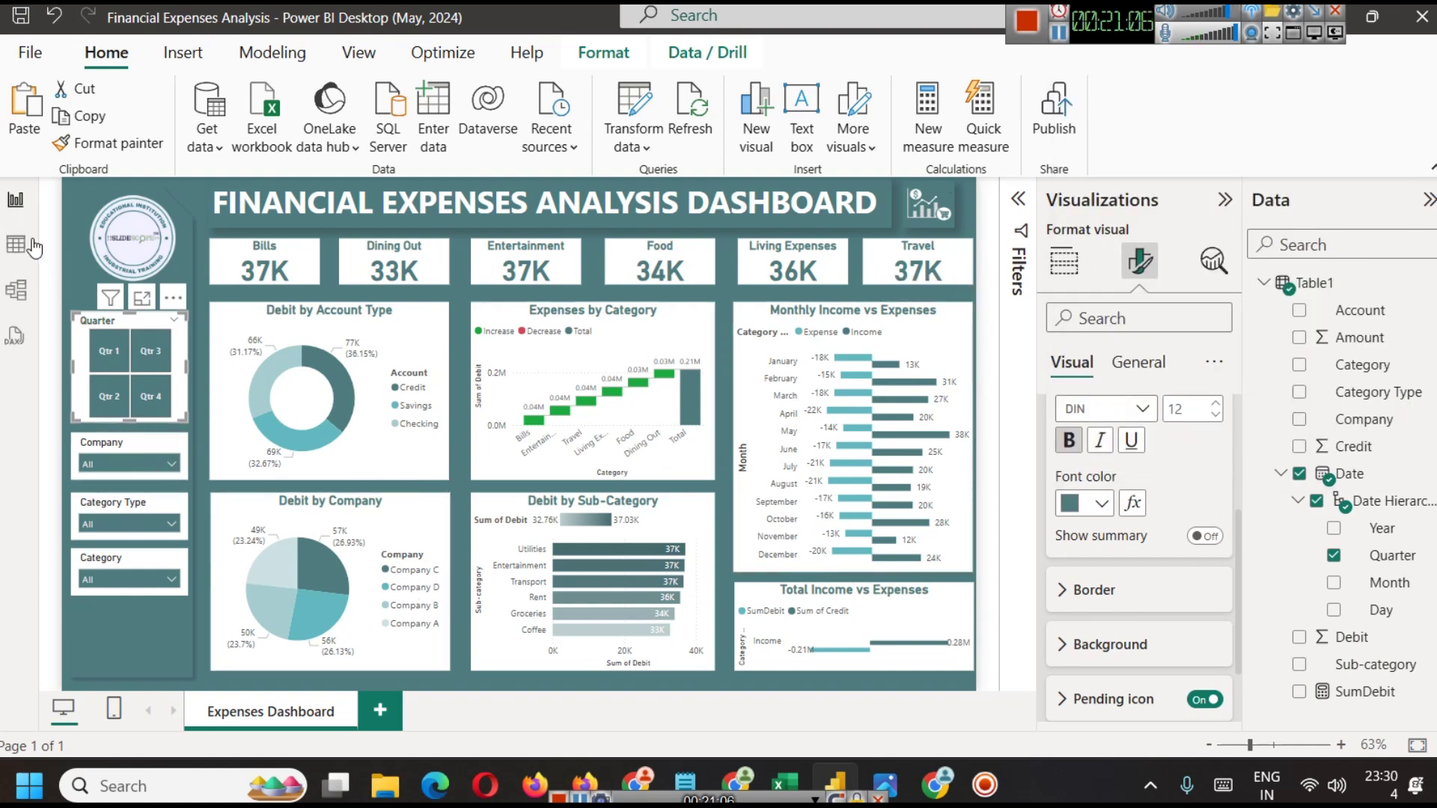
Copy the Quarter slicer's header formatting to the Company slicer and on to the Category Type slicer with Format Painter
click(79, 144)
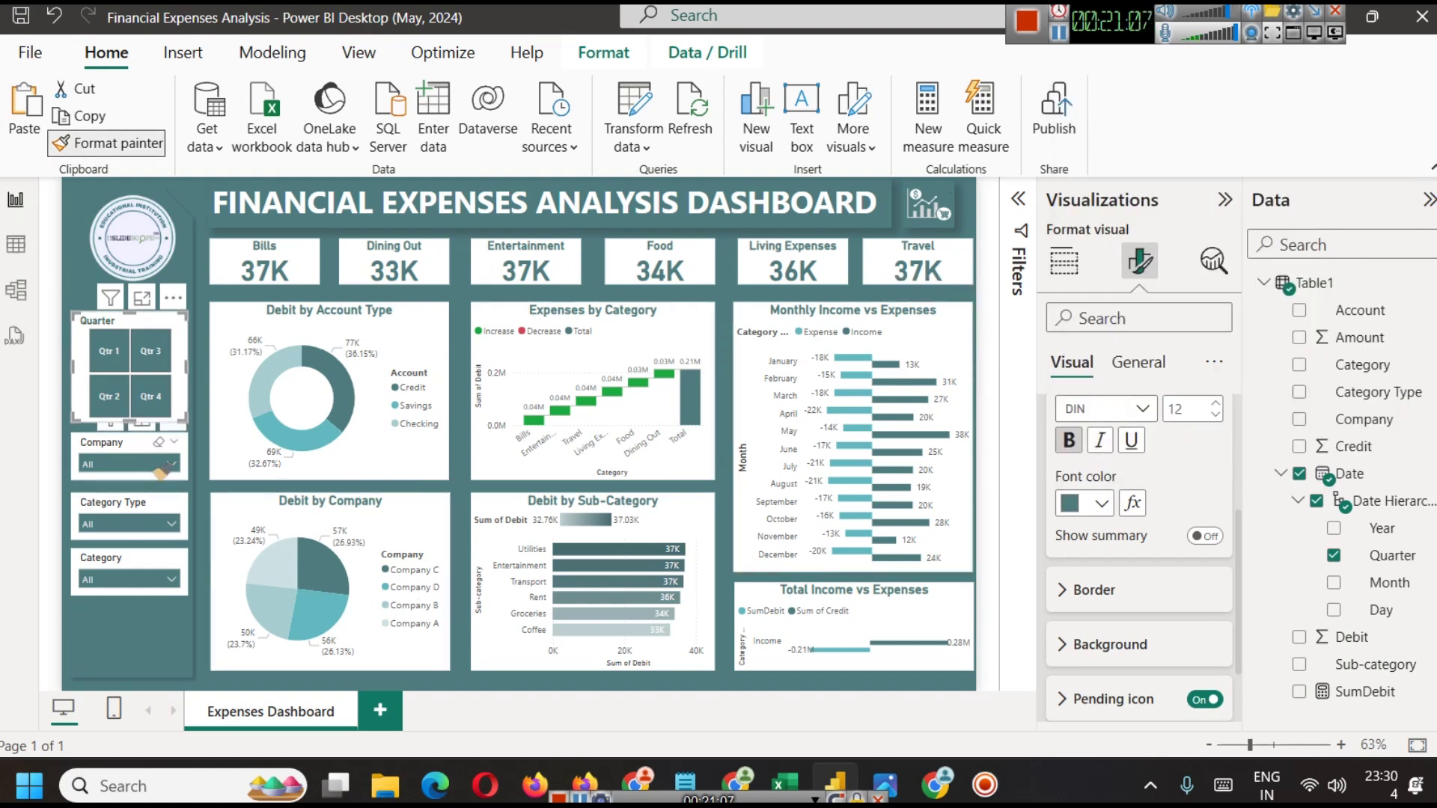
click(119, 442)
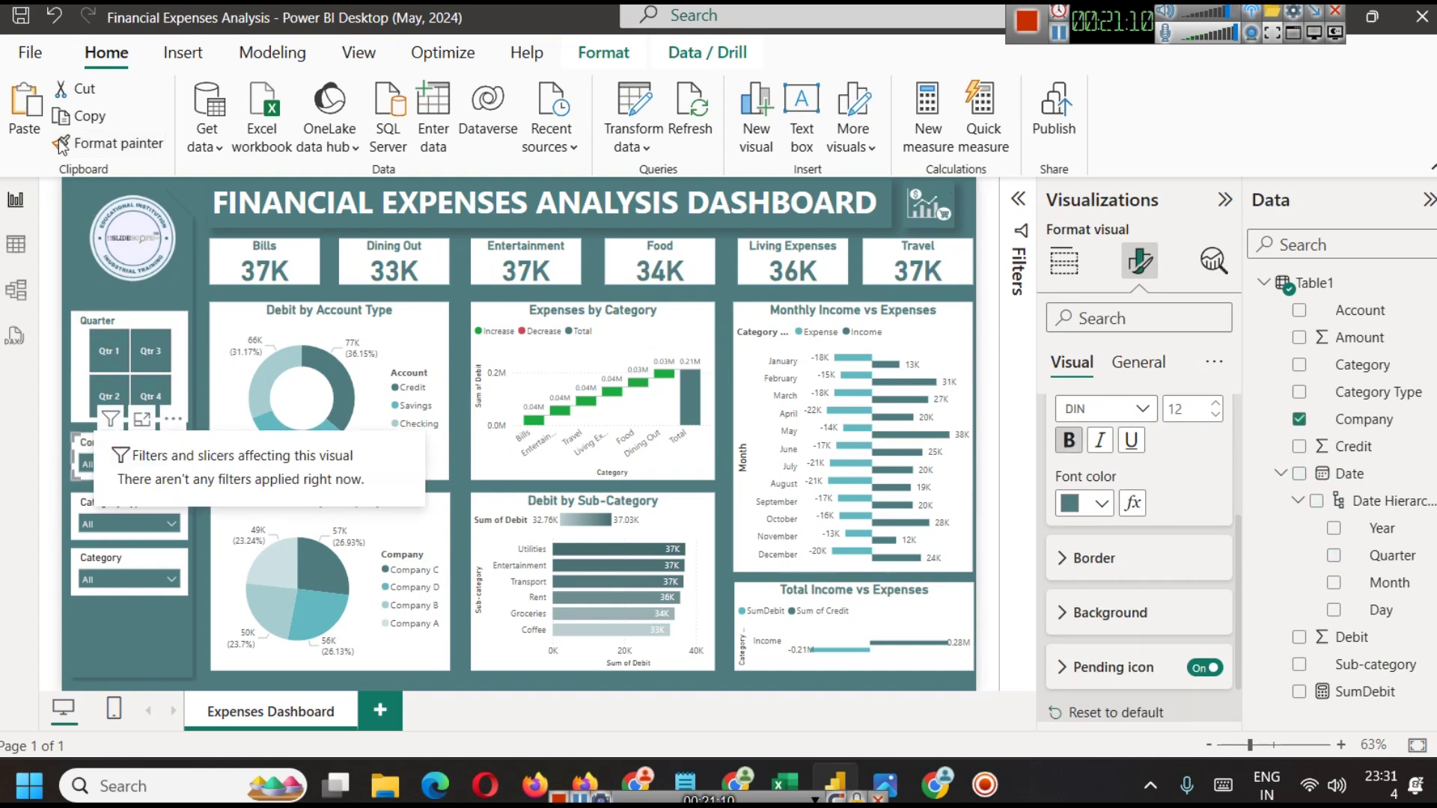
click(60, 144)
click(112, 503)
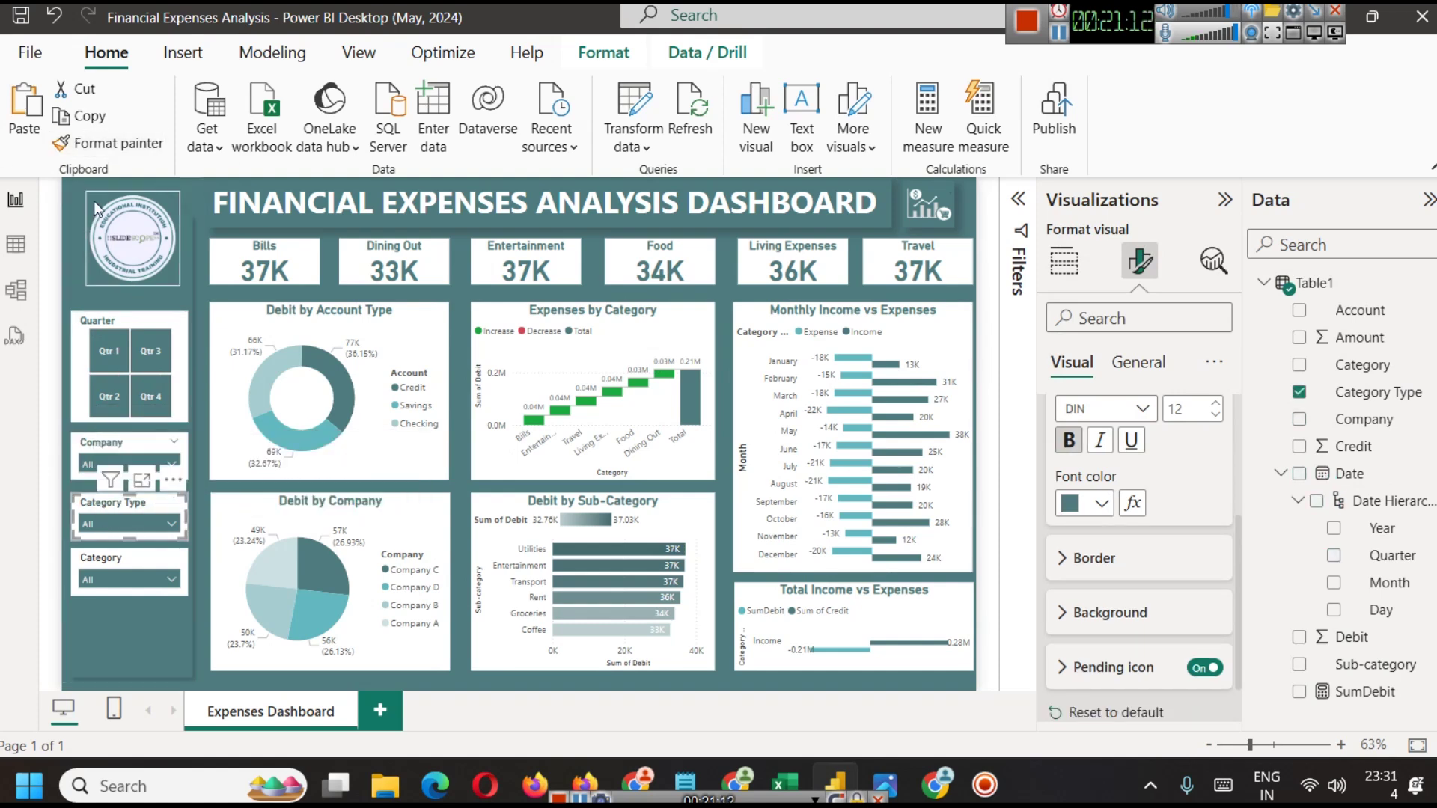
Try to copy the header formatting onto the Category slicer, and undo the formatting applied to the sidebar shape
click(71, 142)
click(93, 554)
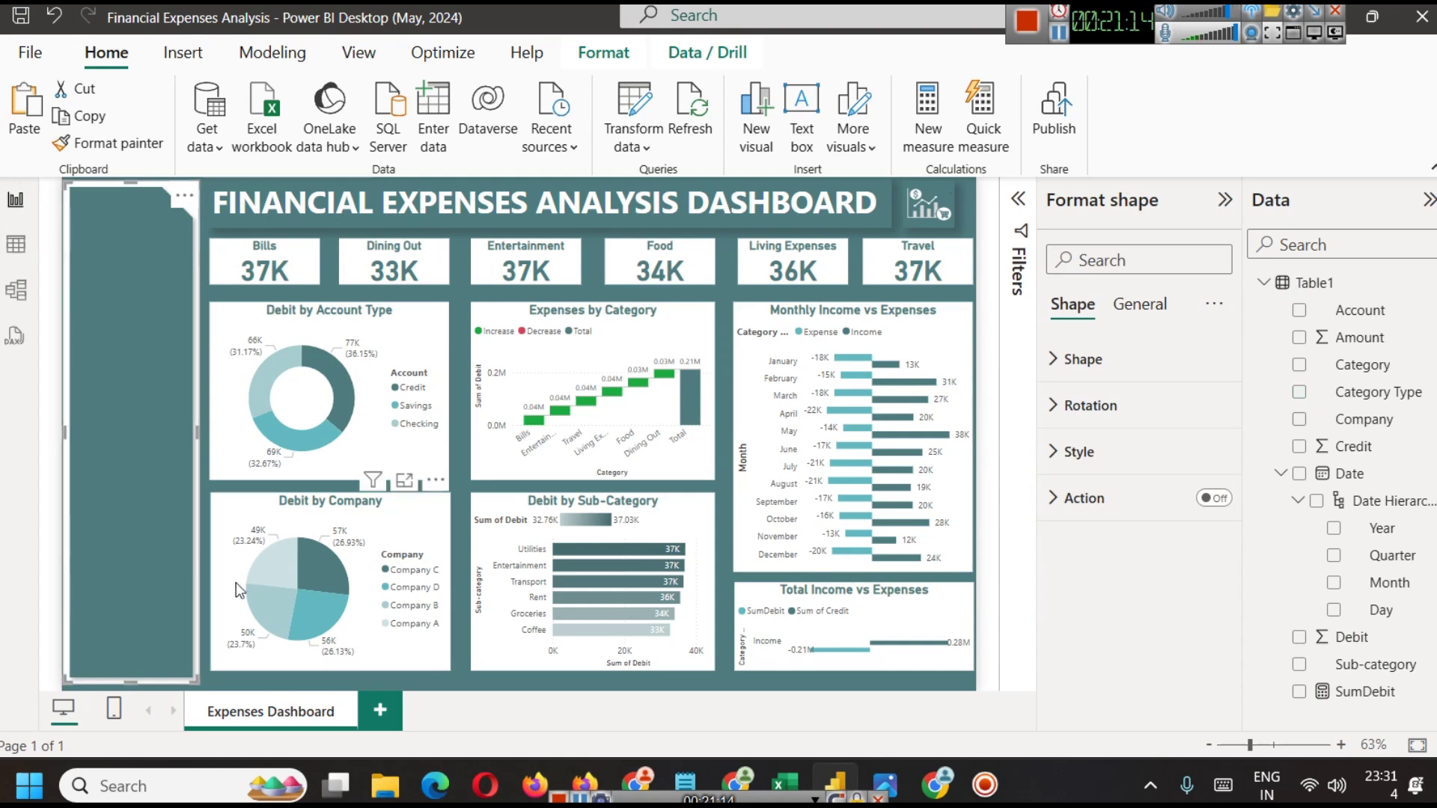
key(ctrl+z)
click(103, 320)
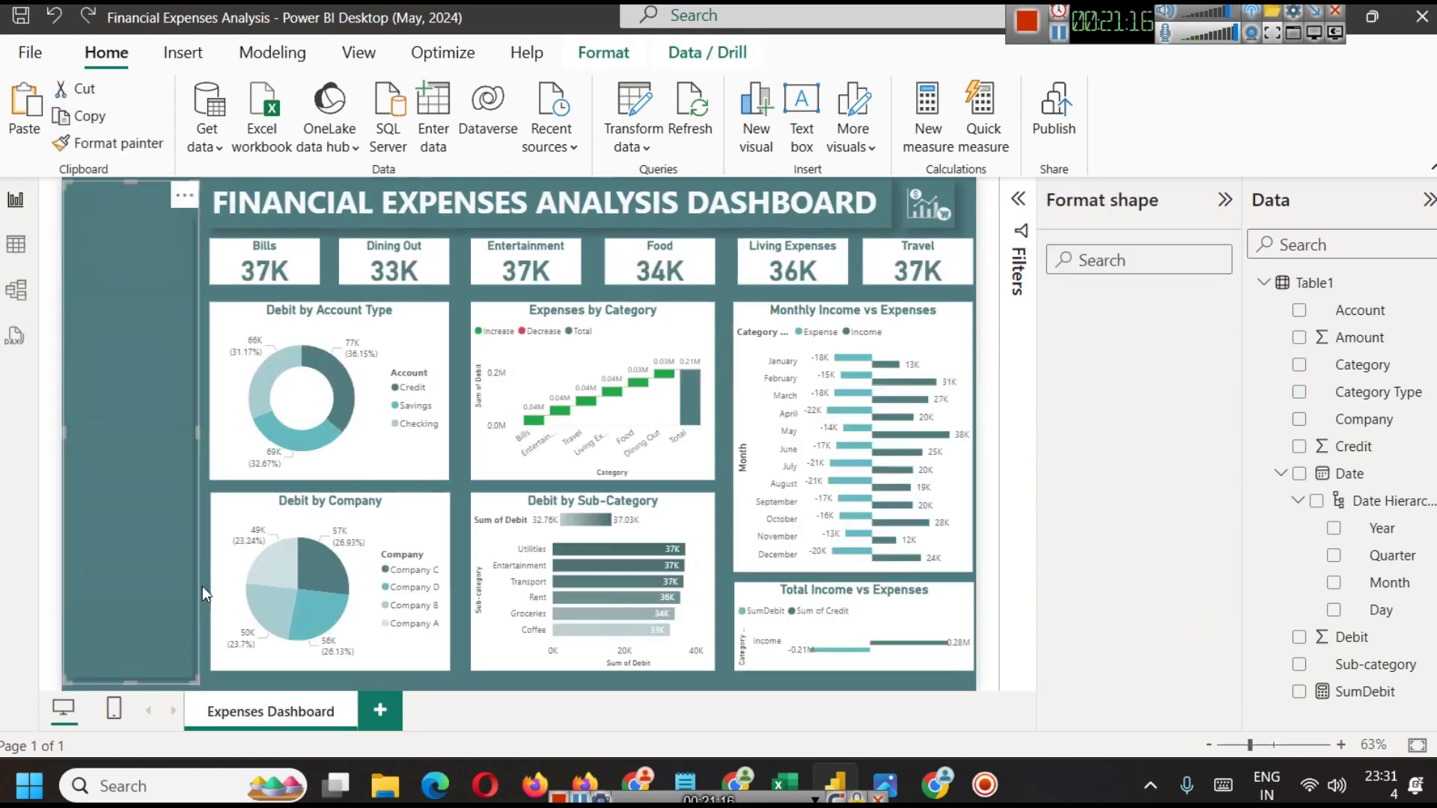
click(207, 525)
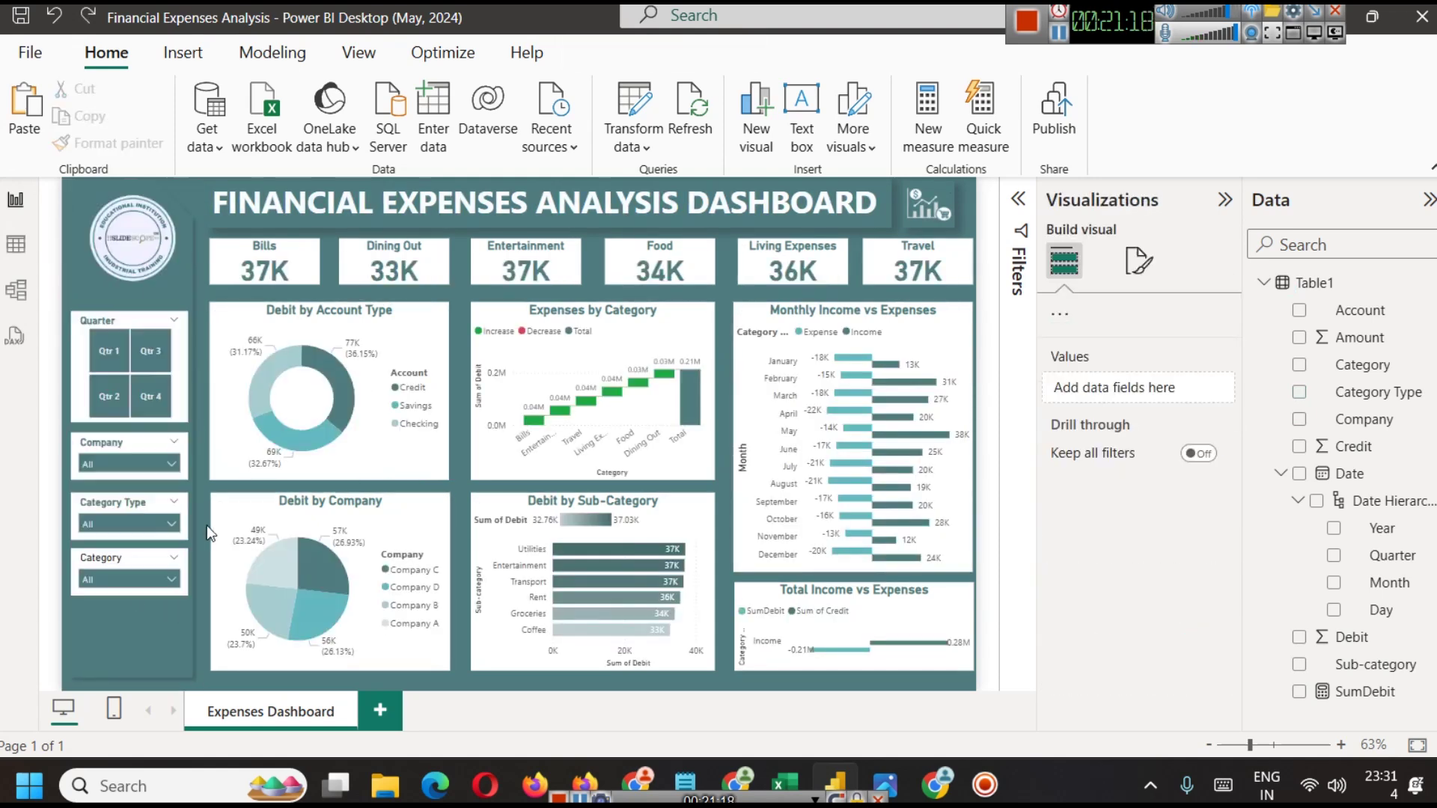
Copy the Category Type slicer's header formatting onto the Category slicer, restore the sidebar shape, and duplicate the Category slicer directly beneath
click(84, 497)
click(90, 146)
click(87, 571)
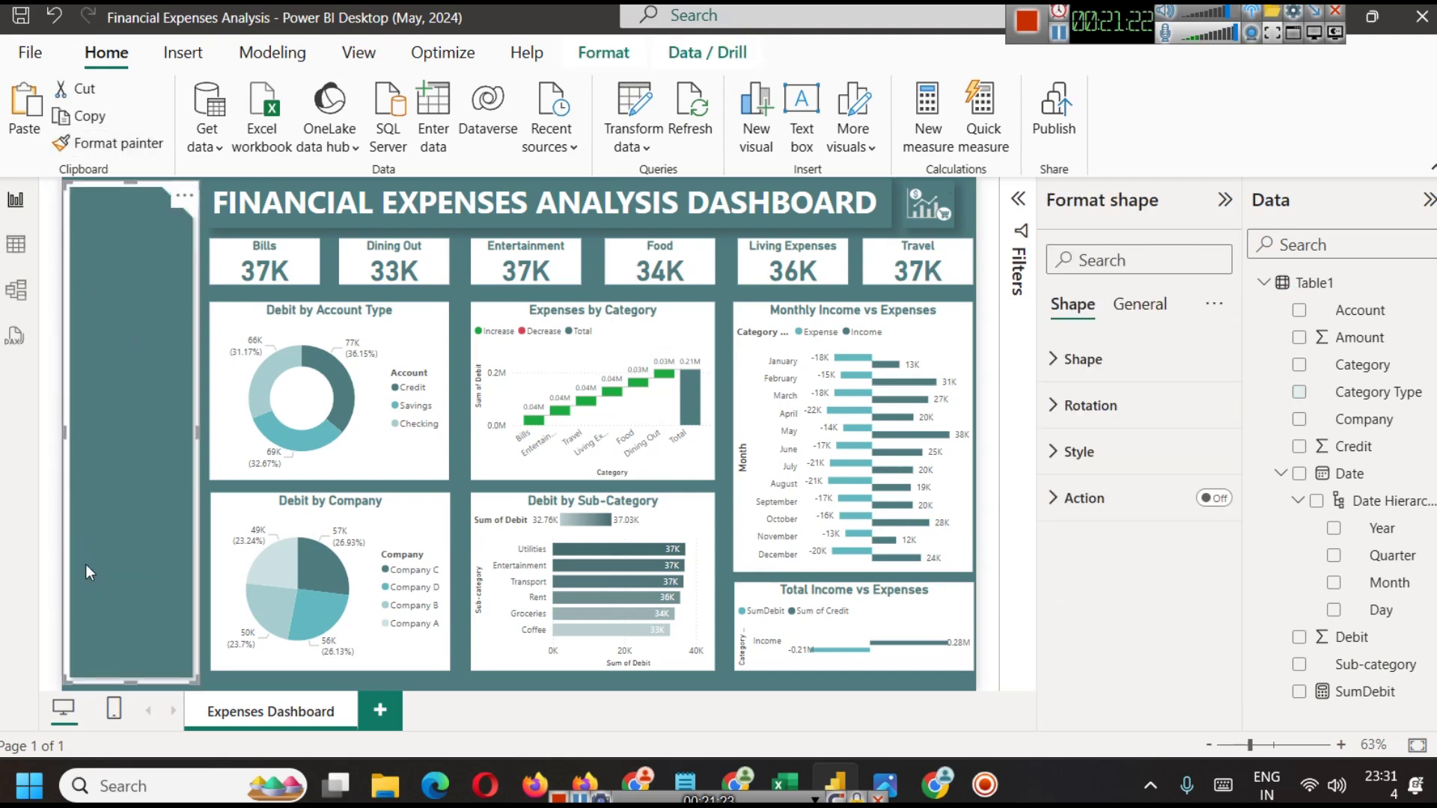
click(214, 563)
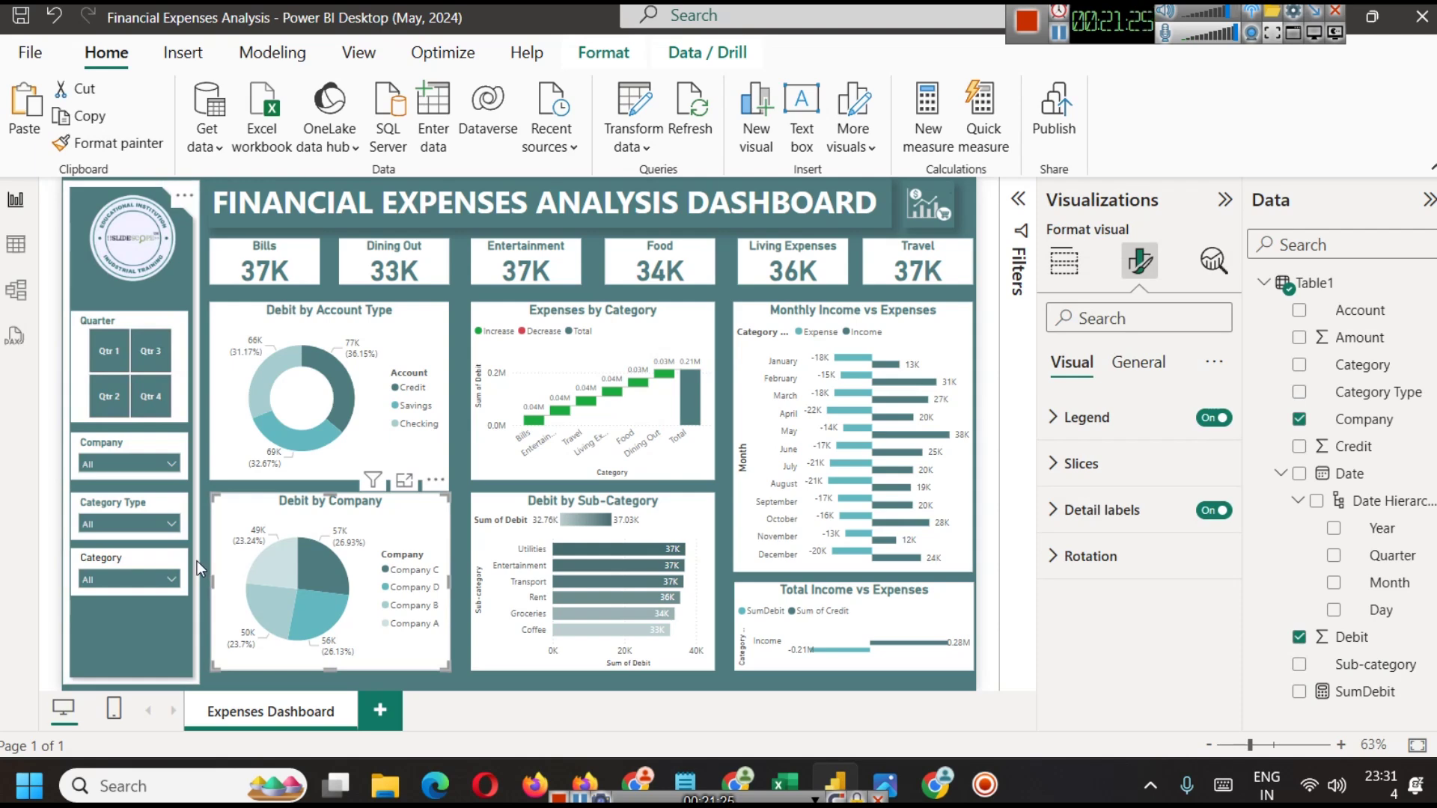
click(196, 560)
click(114, 142)
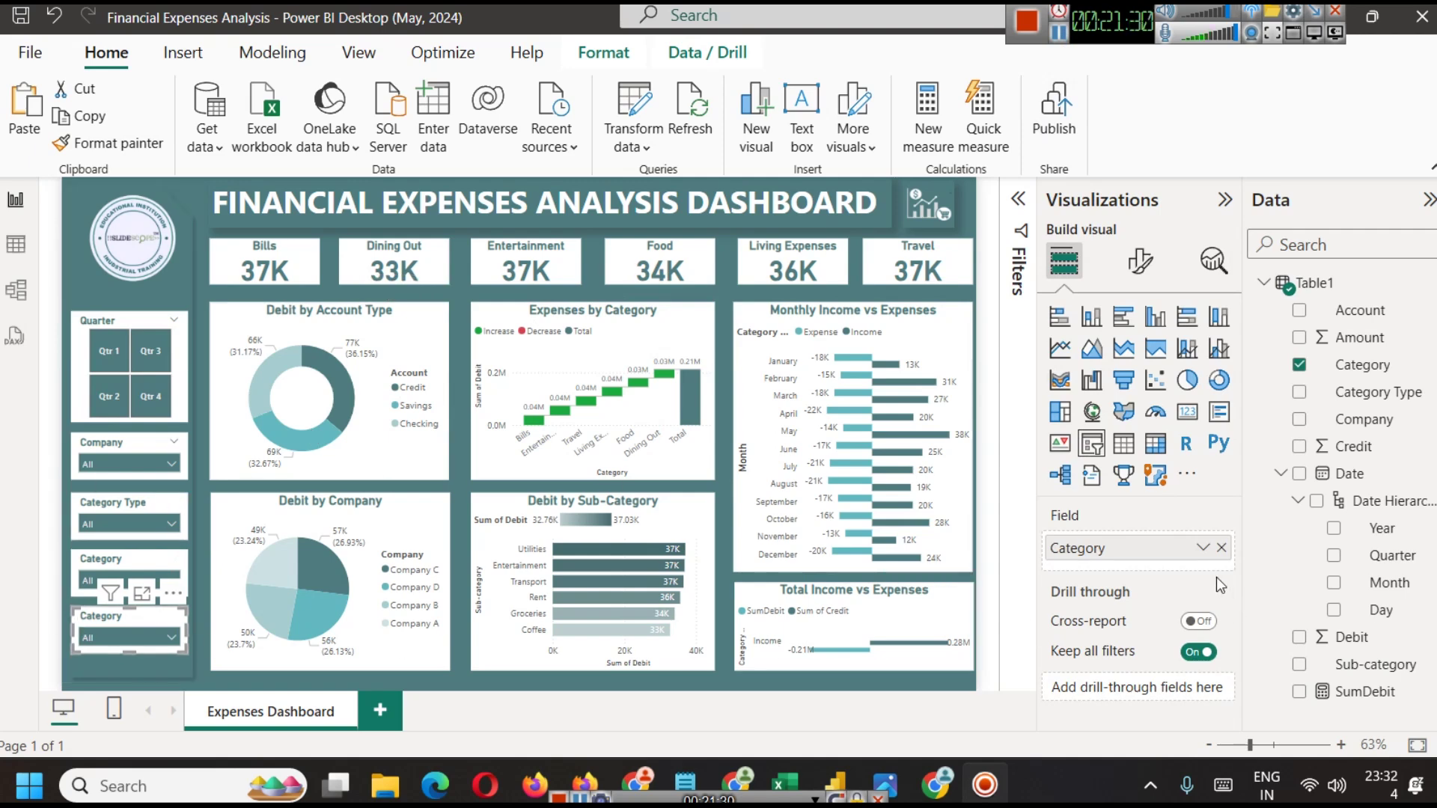
Replace Category with Sub-category as the field of the lowest dropdown slicer, and deselect it
click(1221, 548)
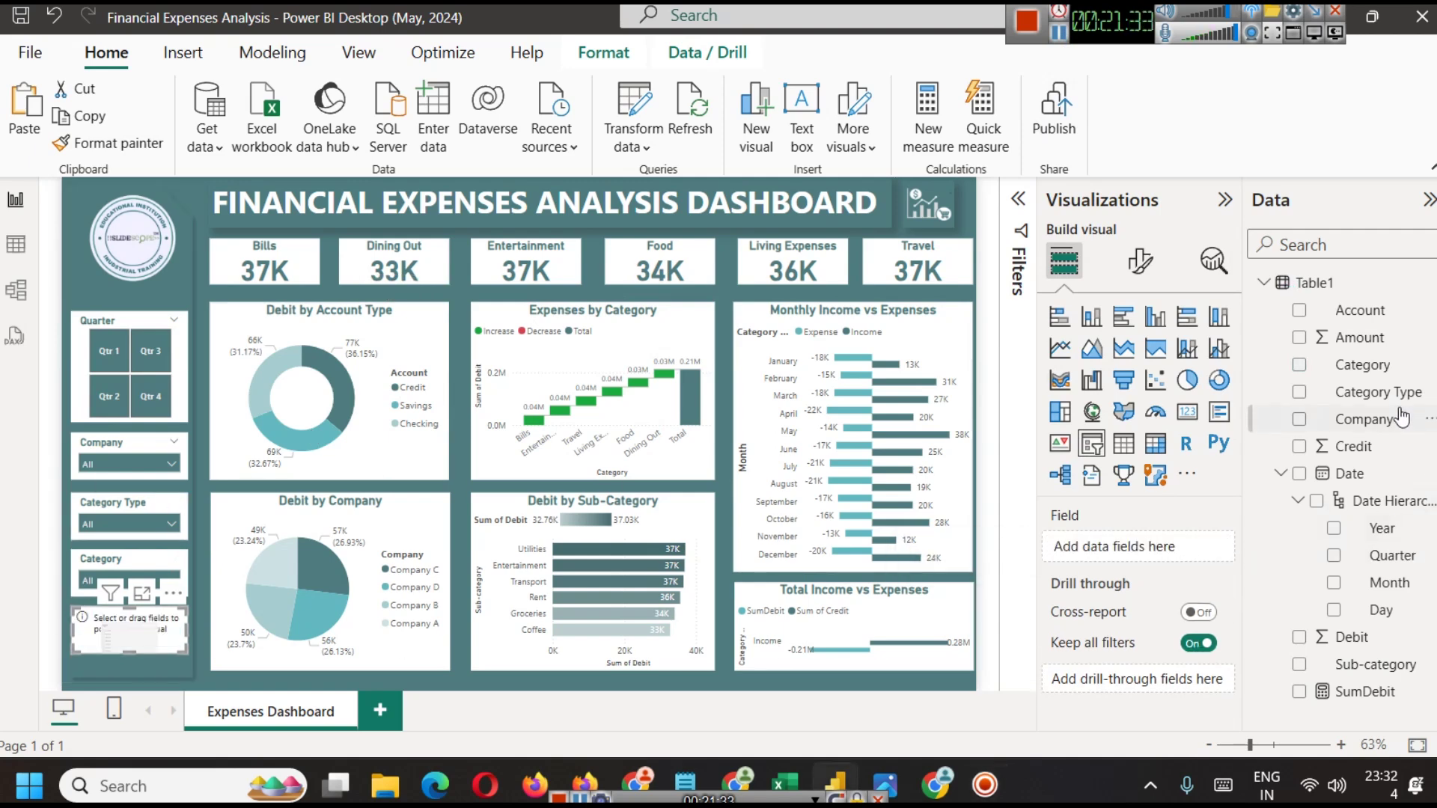
drag(1360, 664, 1141, 553)
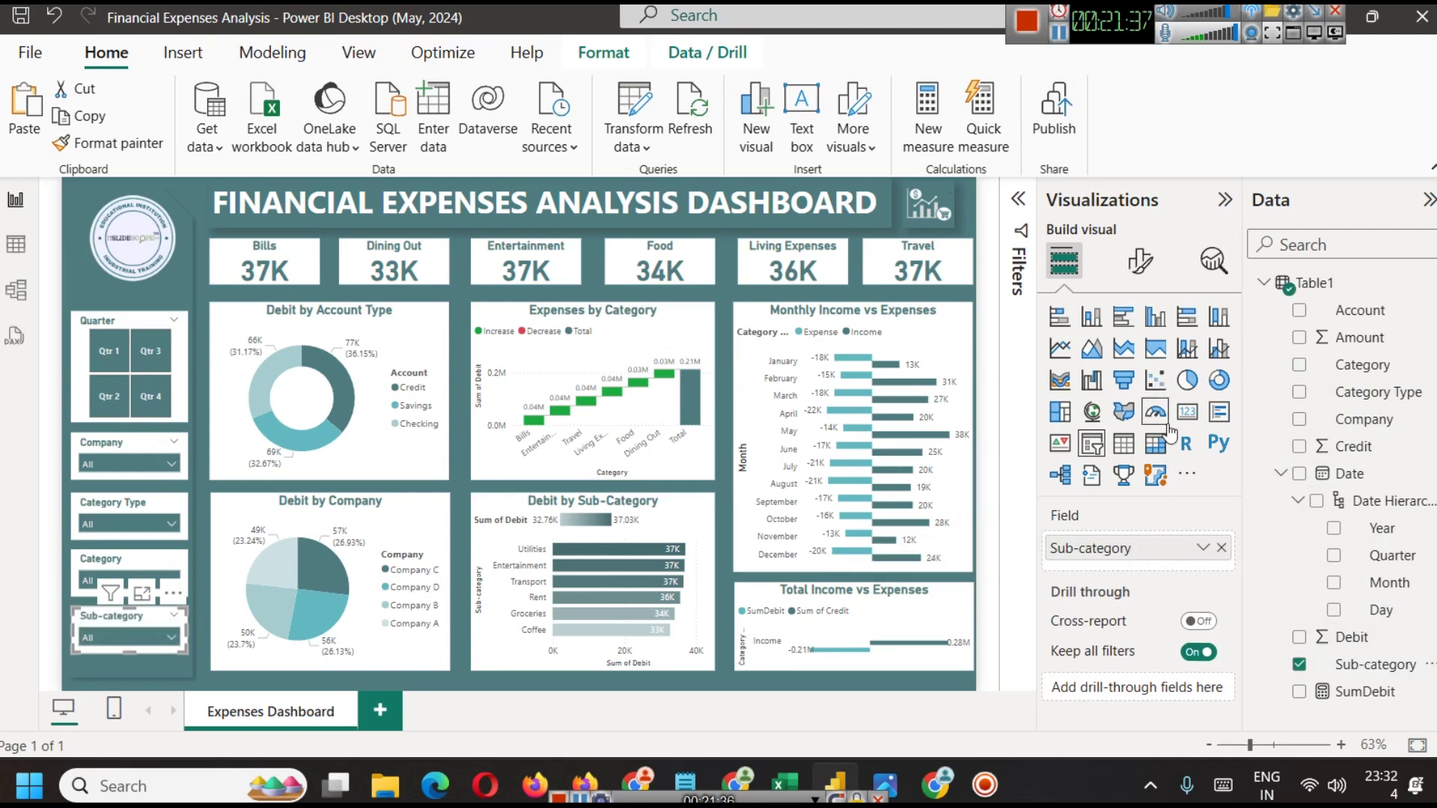
click(996, 347)
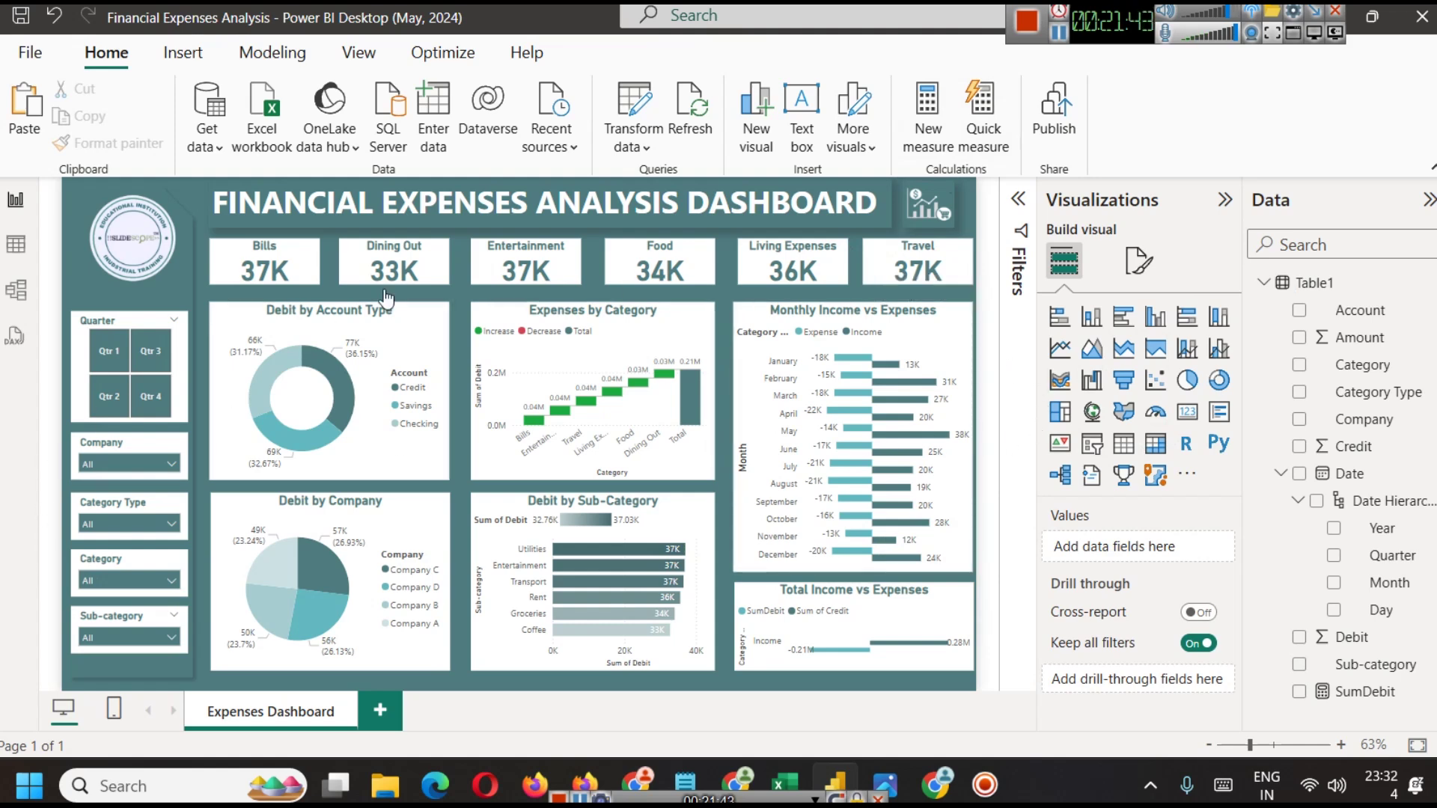
Collapse the Visualizations pane, the Data pane and the ribbon to enlarge the report canvas
click(1224, 200)
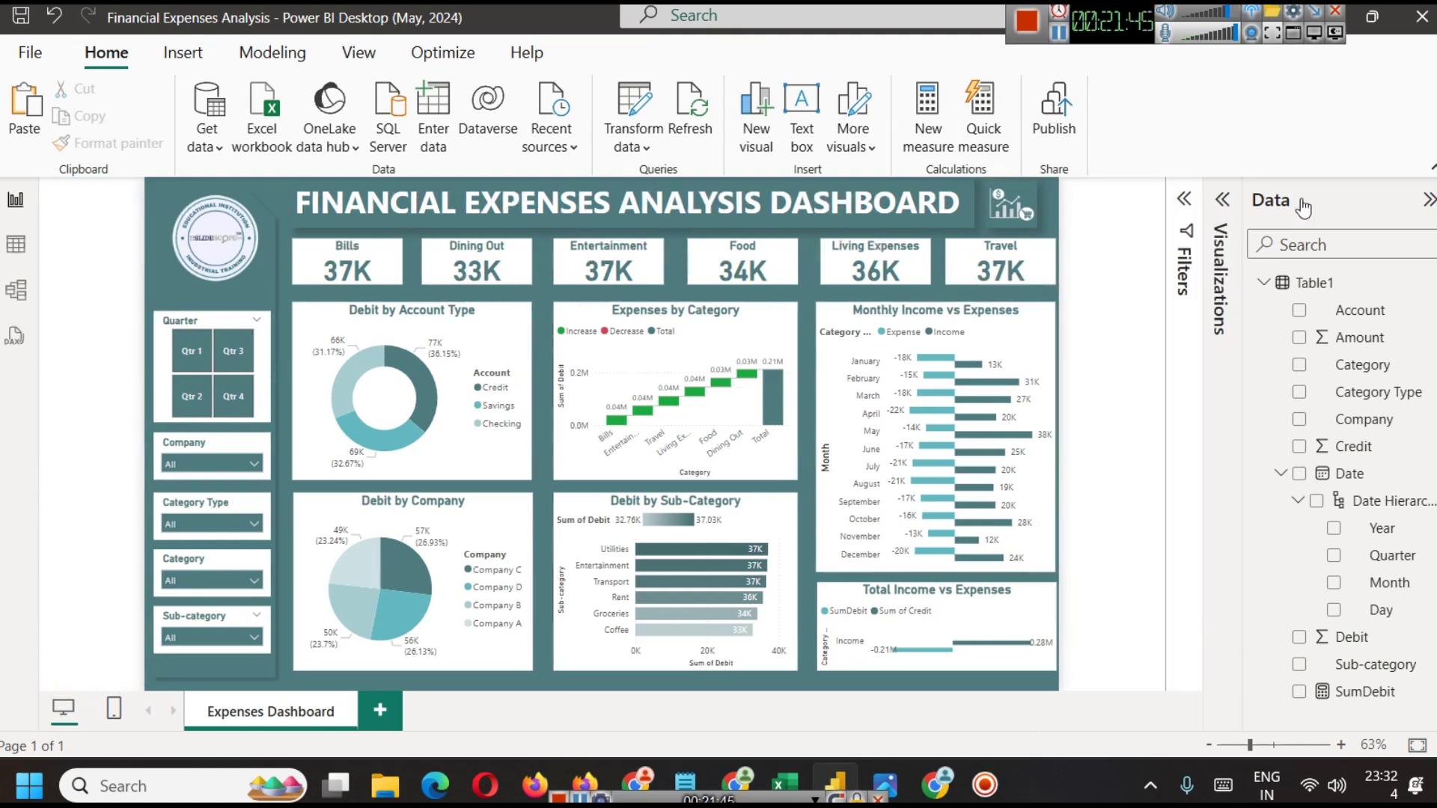
click(1428, 200)
click(1432, 173)
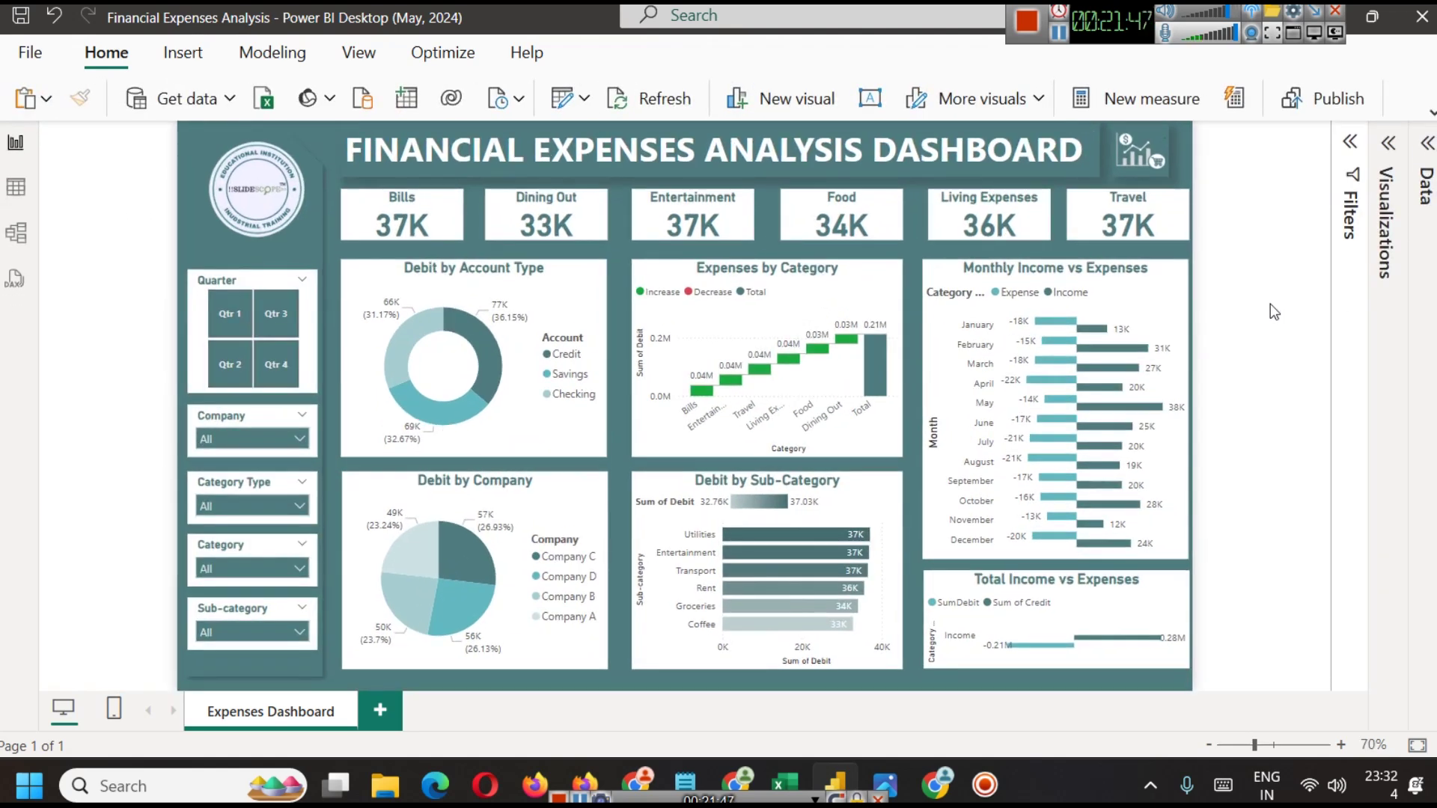